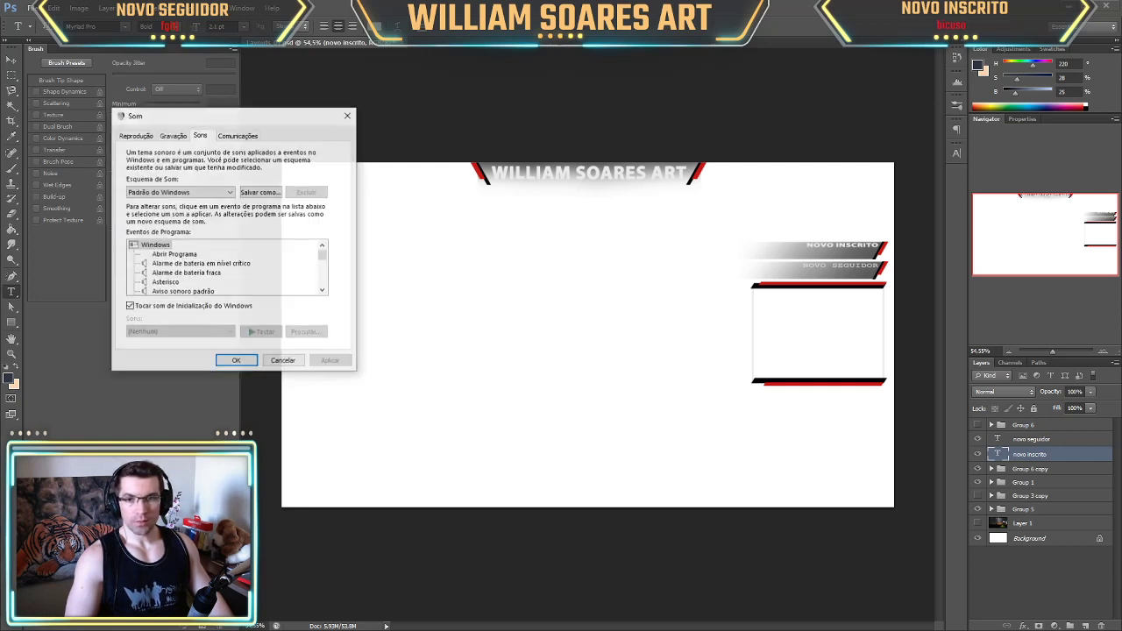
Close the Windows Sound dialog and show the Layer 1 background image.
key(Escape)
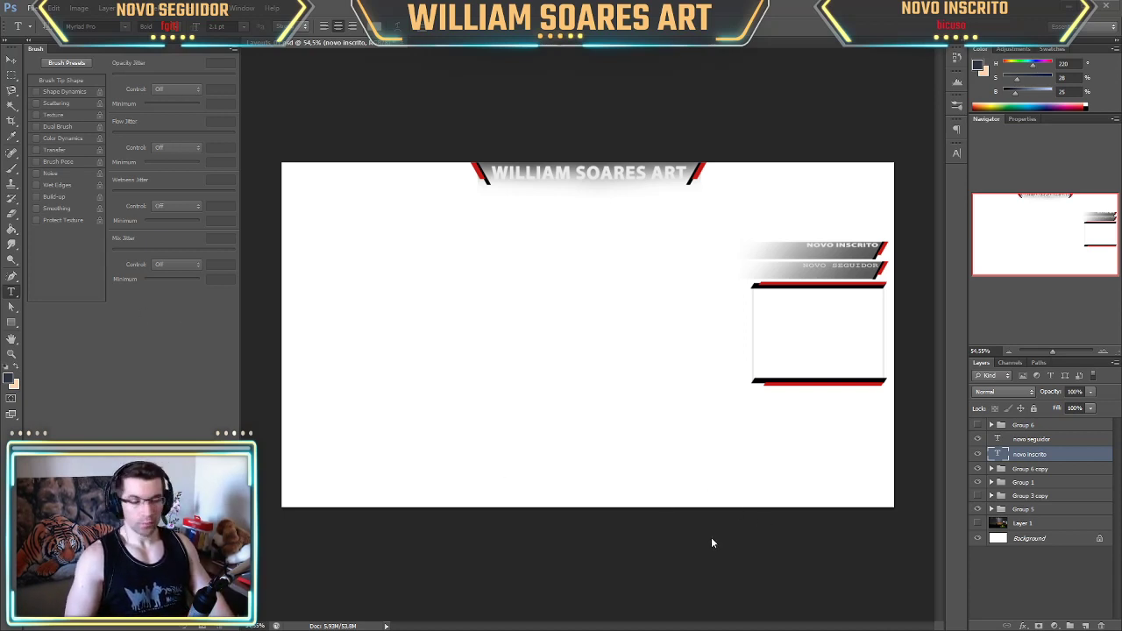
click(977, 524)
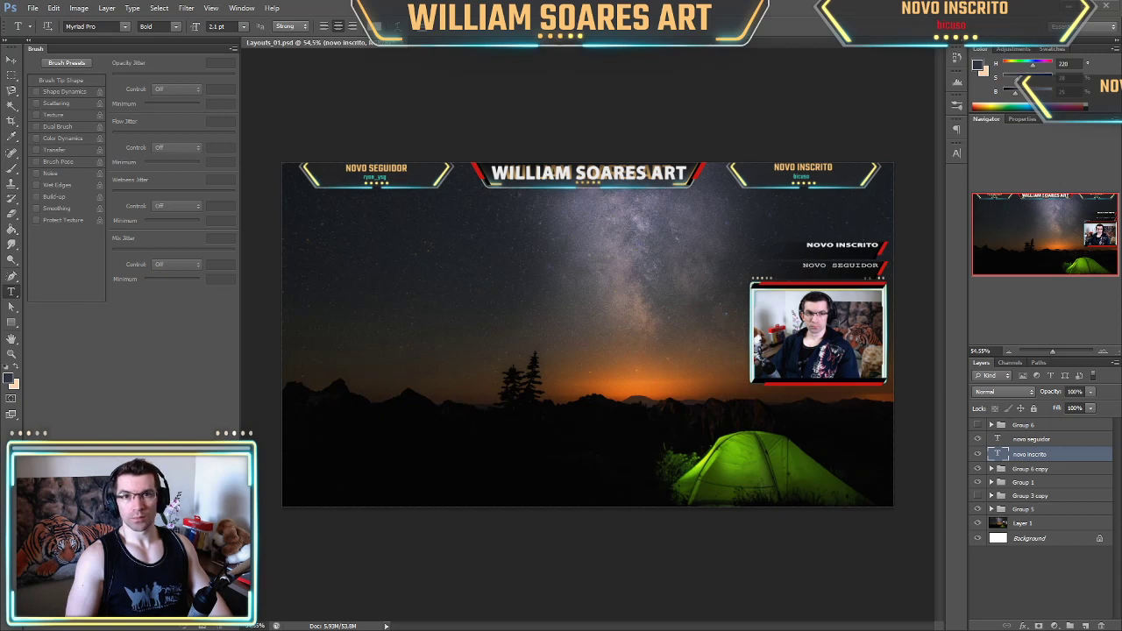
Switch to Streamlabs OBS and examine the Nome Topo, Cam and Subs source folders of the Live Pintura scene.
key(alt+Tab)
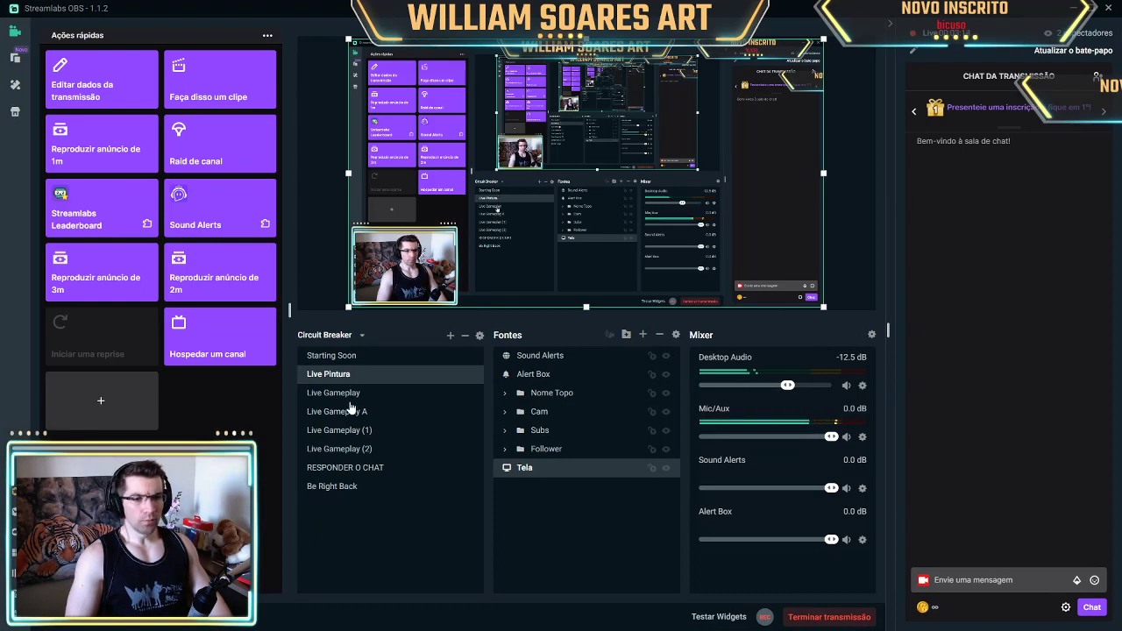
click(506, 393)
click(505, 394)
click(505, 395)
click(505, 412)
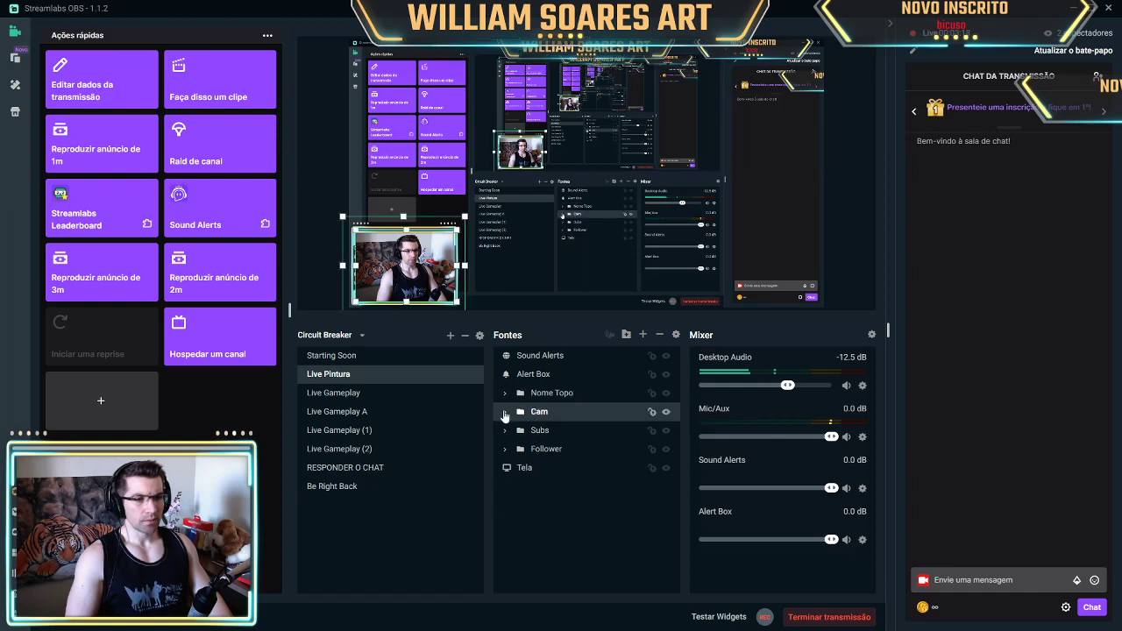
click(504, 412)
click(505, 414)
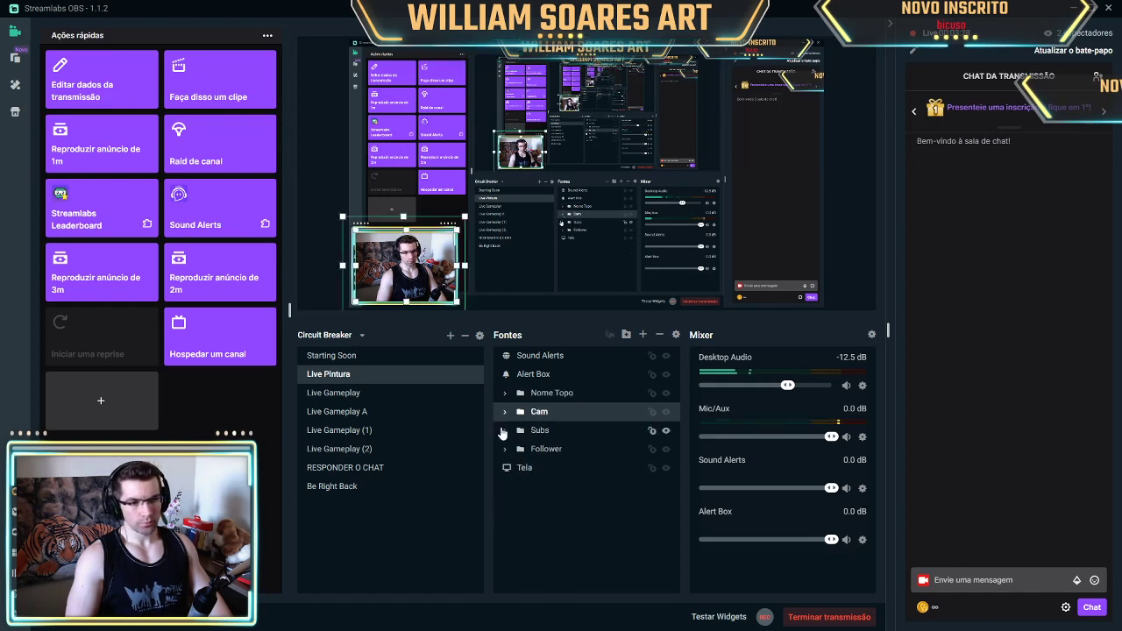
click(505, 431)
click(505, 431)
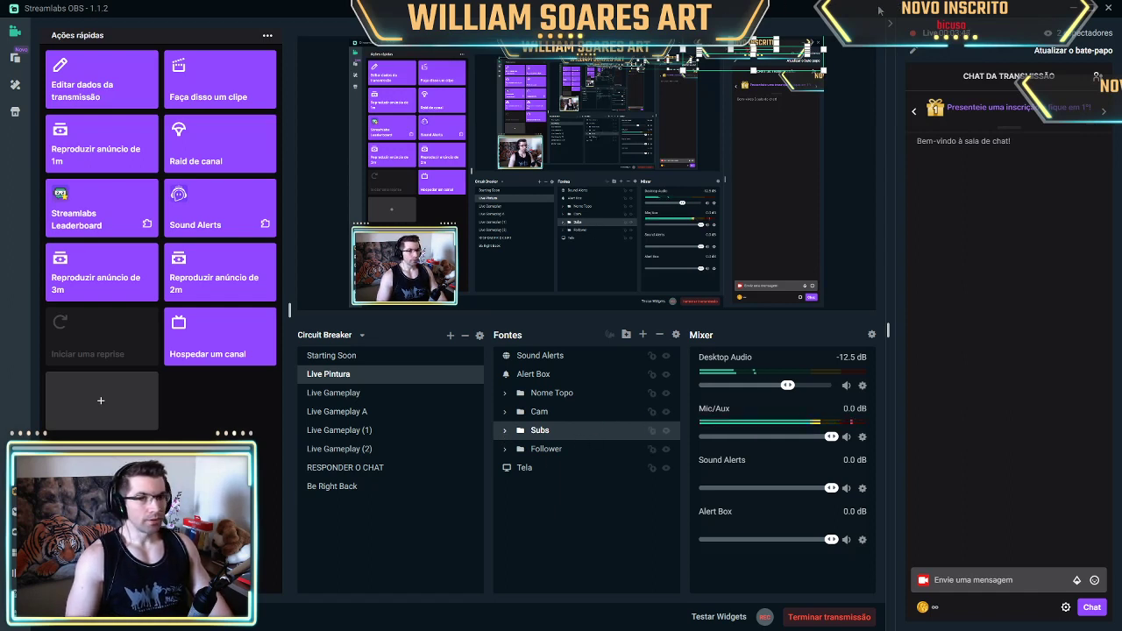
Try moving the Nome Topo banner sideways in the scene preview, and undo the move.
drag(585, 46, 370, 46)
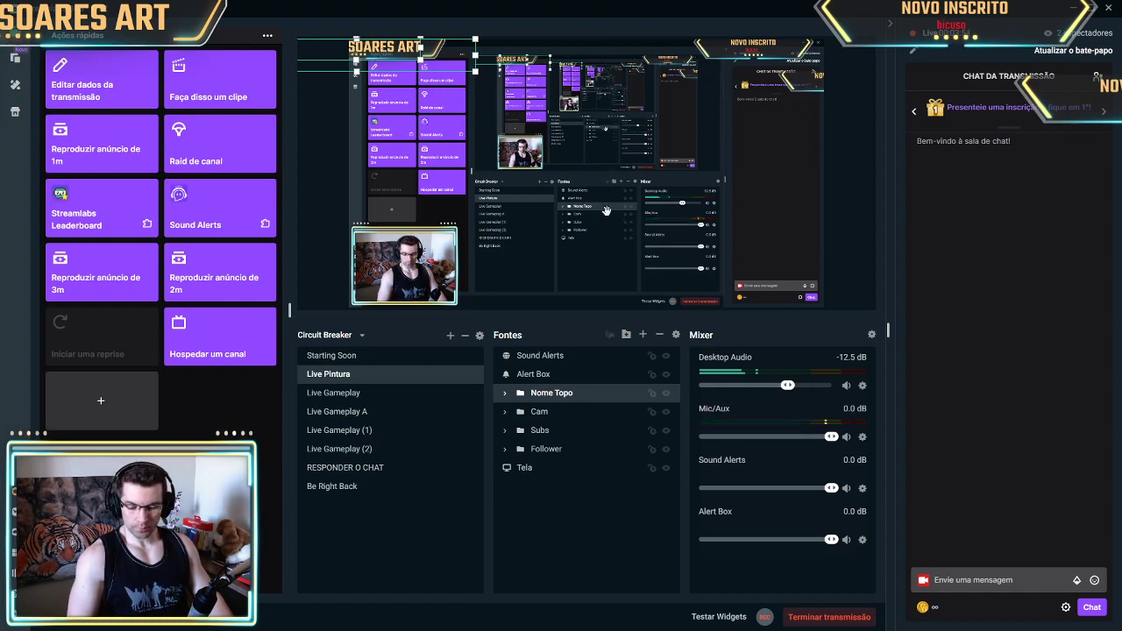
key(ctrl+z)
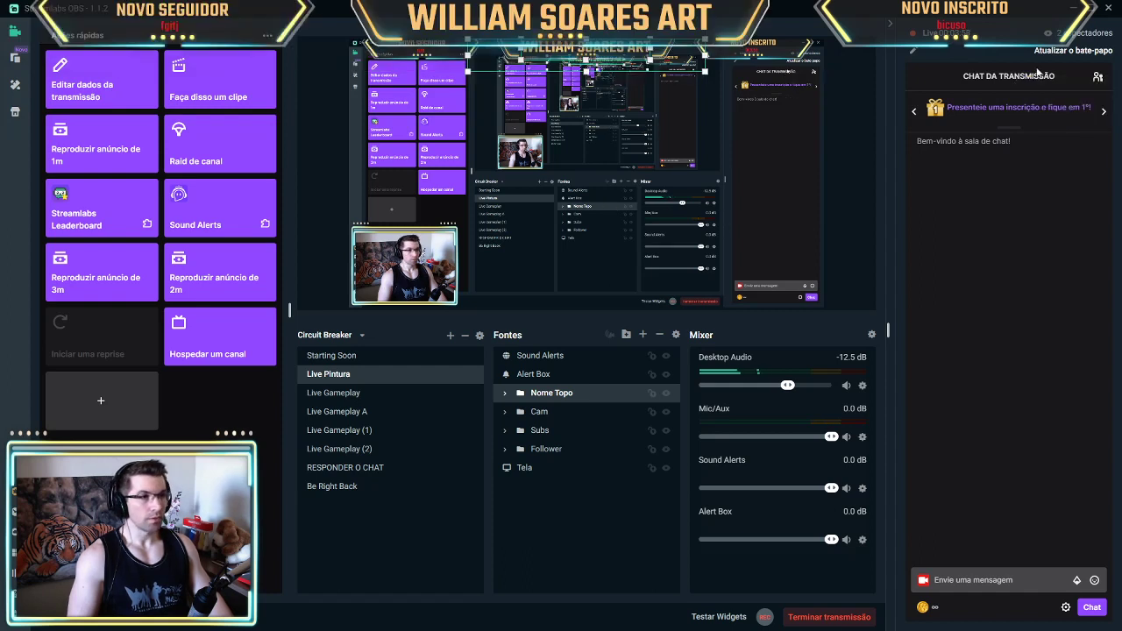
Return to Photoshop and place the red, black and grey superhero image in the centre of the layout document.
click(1072, 7)
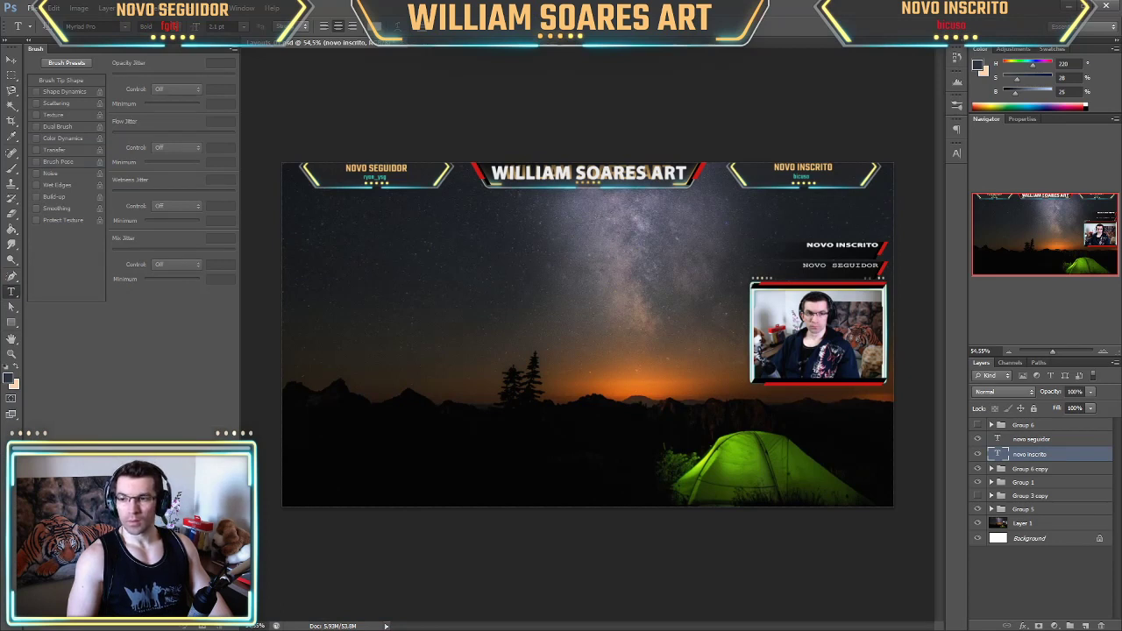
click(1074, 5)
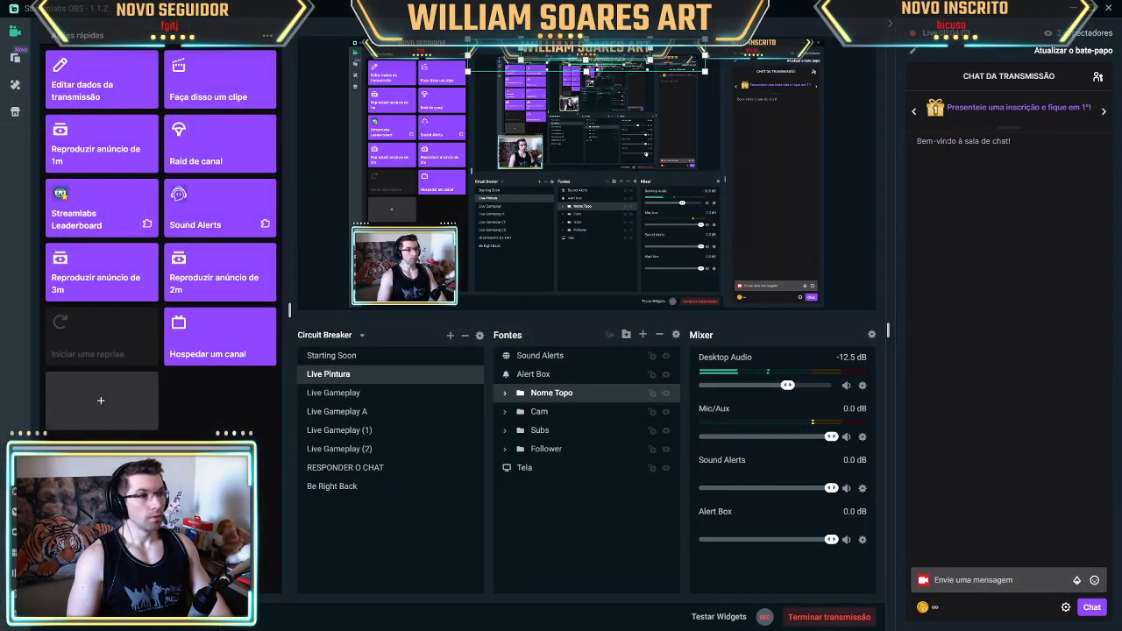
click(1092, 9)
drag(581, 100, 0, 98)
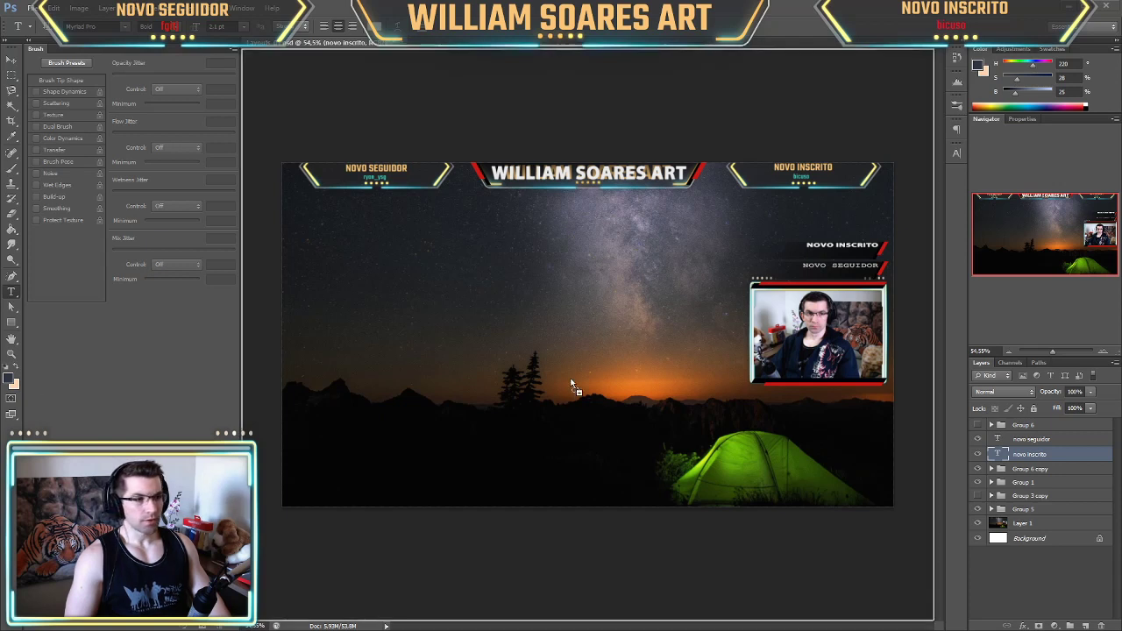
drag(571, 382, 570, 382)
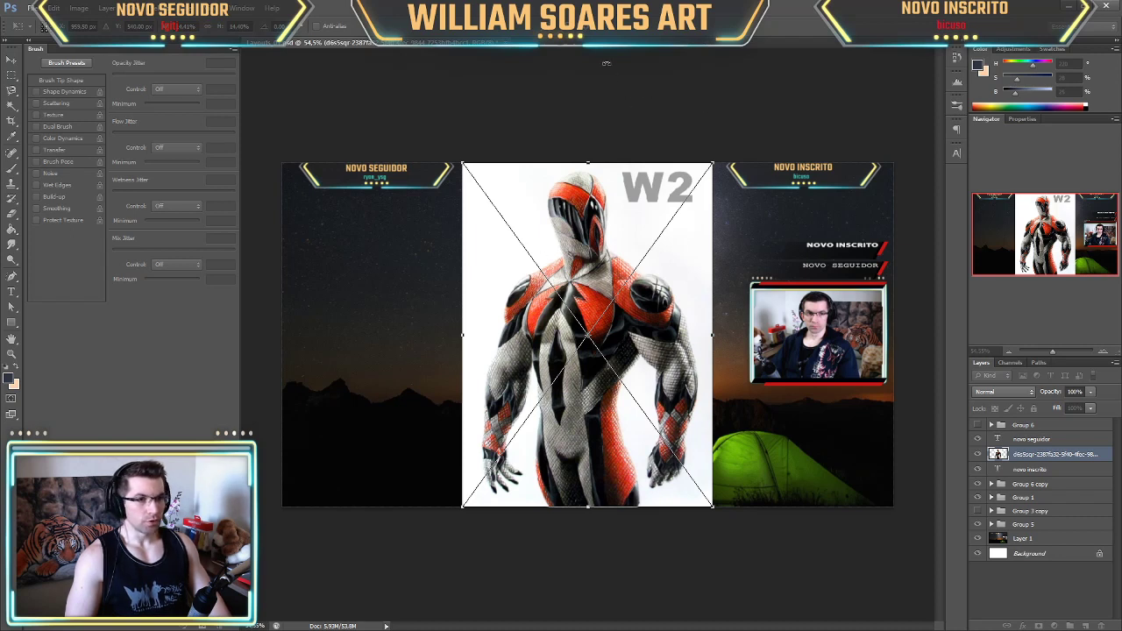
key(Return)
Hide the placed superhero image and move its layer to the top of the layer stack.
key(t)
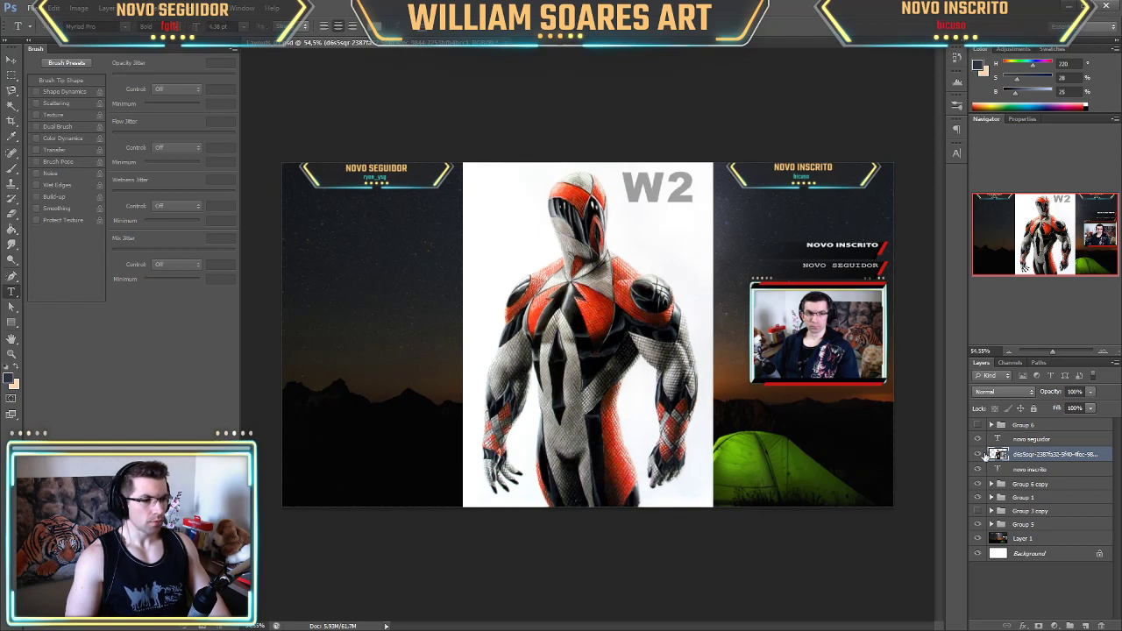
click(976, 456)
drag(1056, 454, 1061, 422)
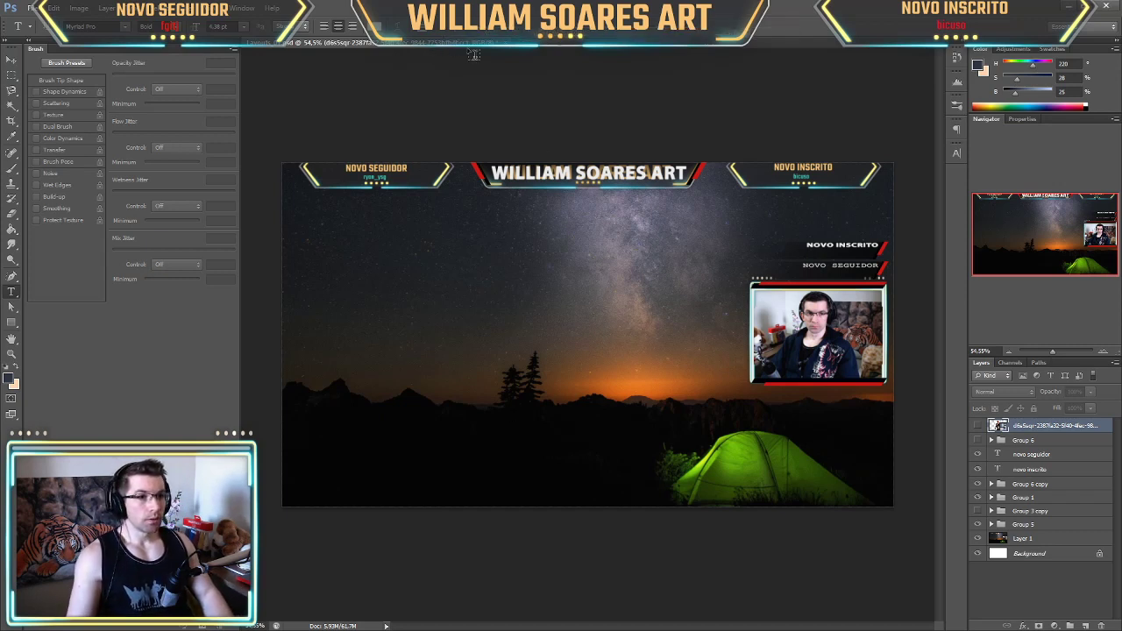
Hide Layer 1 to examine the overlay elements on white, select Group 6 copy, and show Layer 1 again.
click(978, 539)
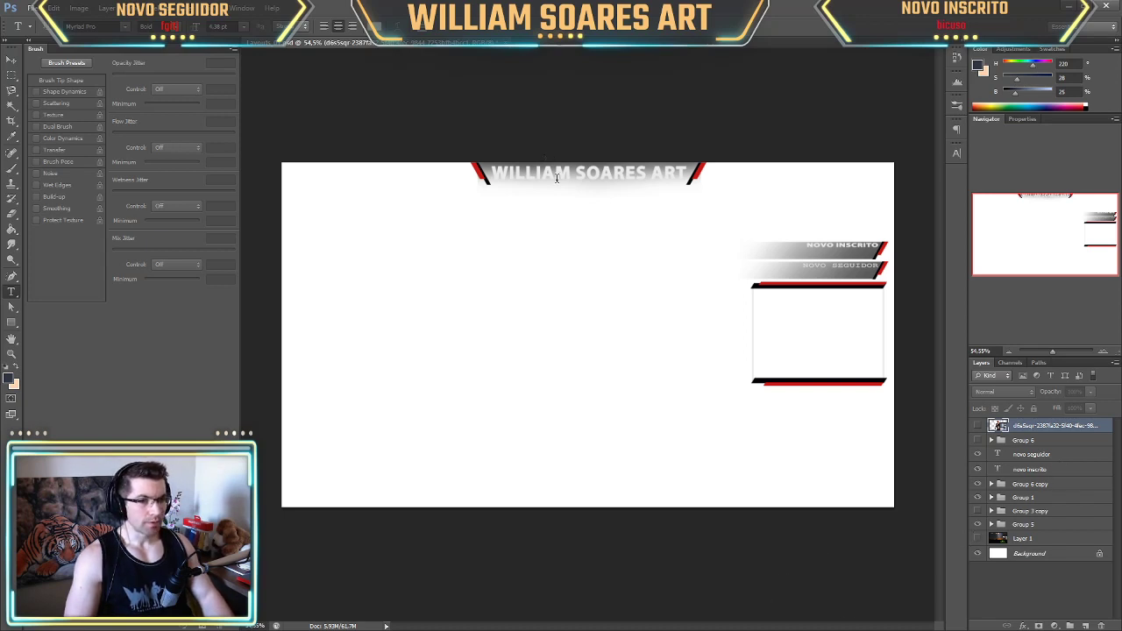
click(1038, 485)
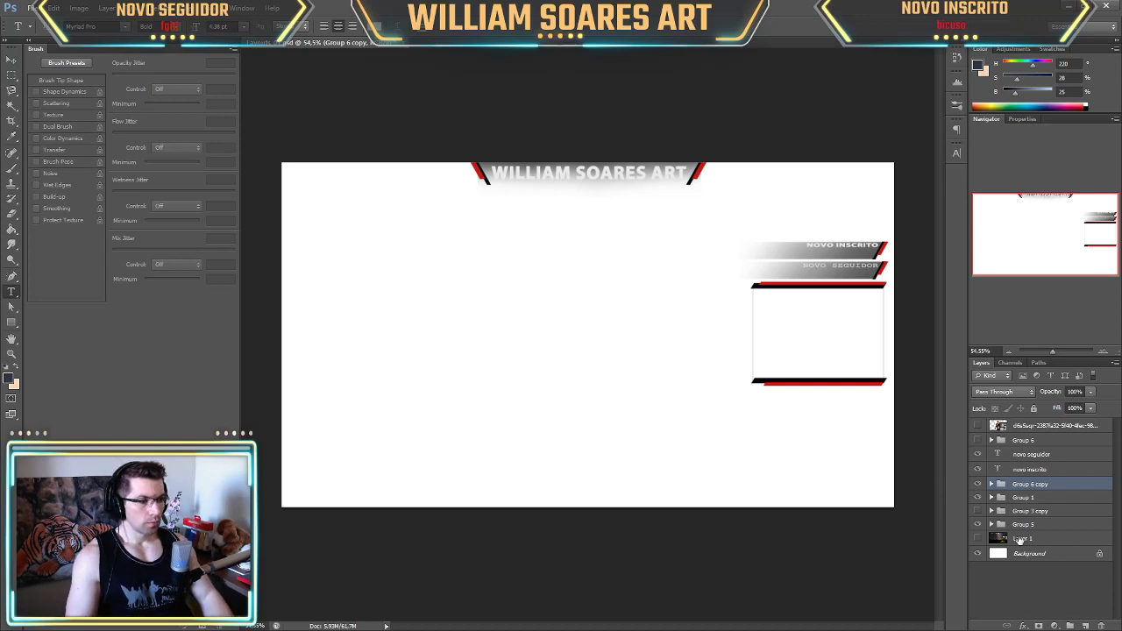
click(977, 539)
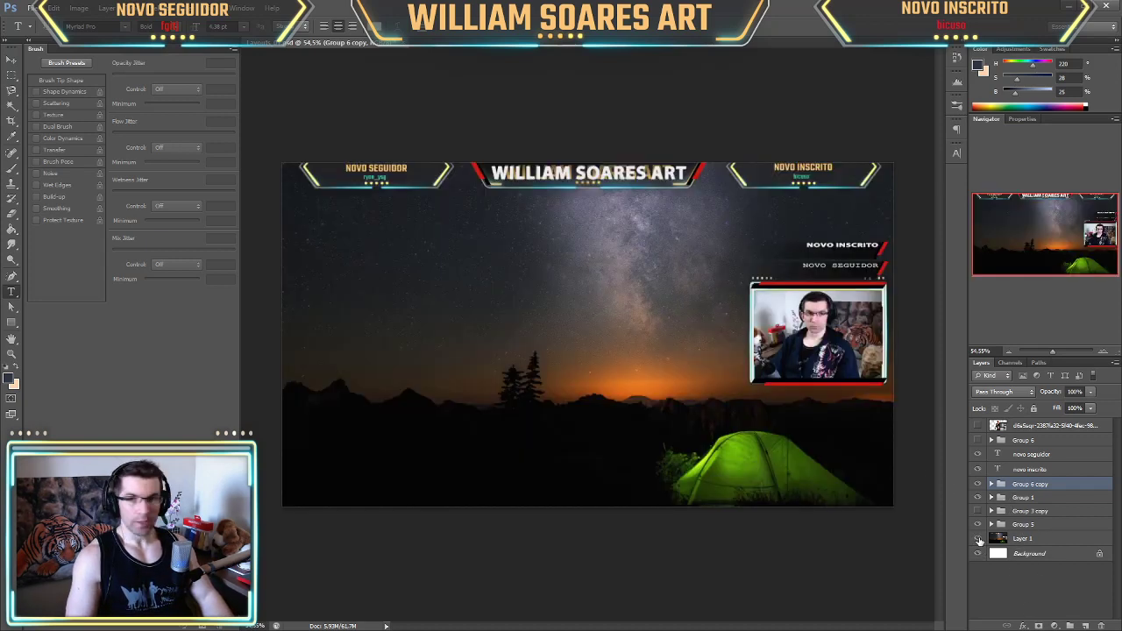
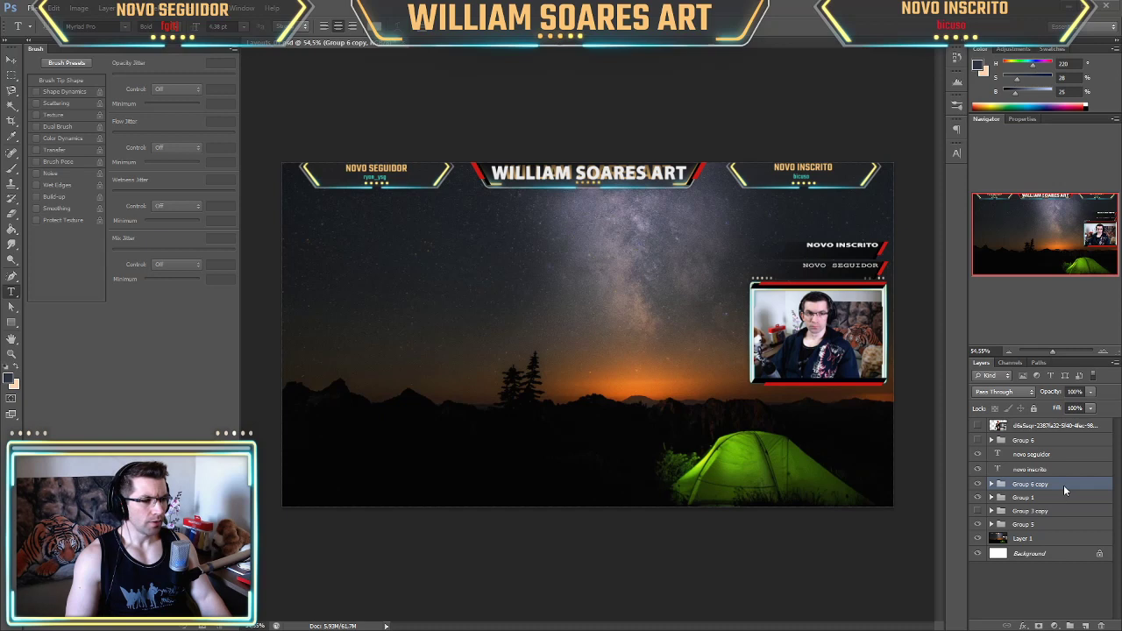
Identify what Group 5 contains by toggling its visibility, and rename the group NOME.
click(991, 524)
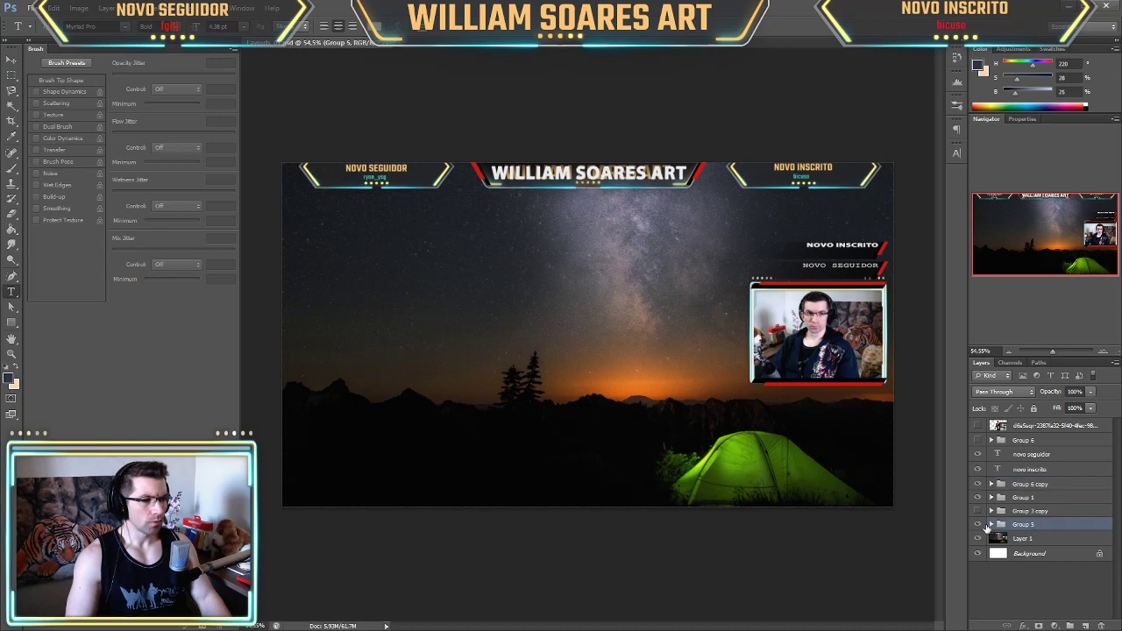
click(978, 524)
click(978, 524)
double_click(1024, 524)
key(Return)
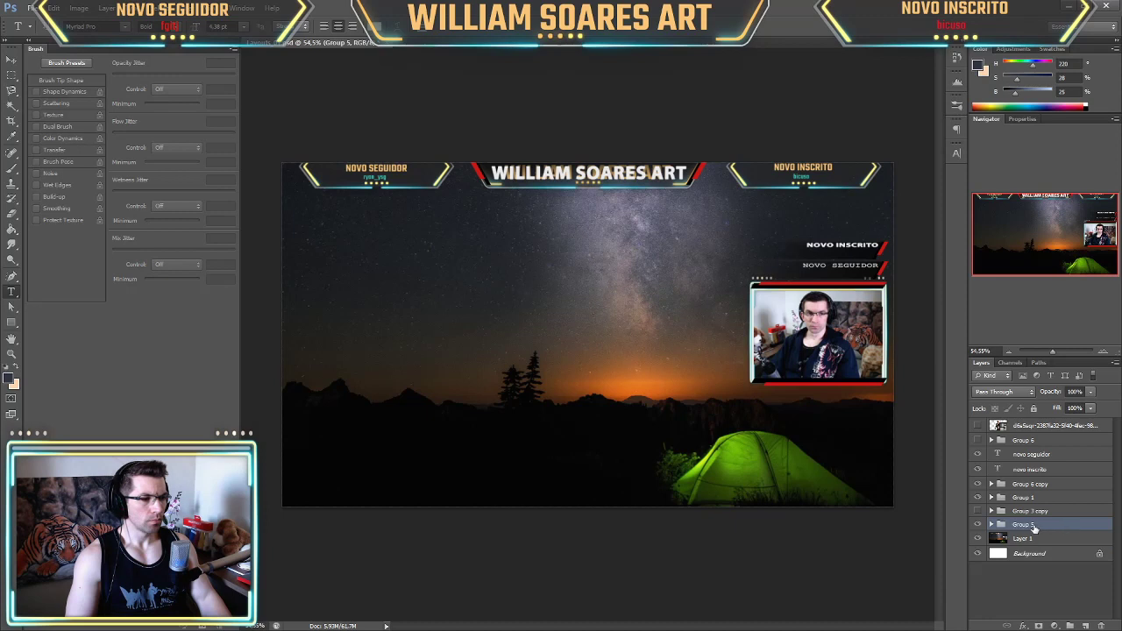
double_click(1024, 524)
text(NOME)
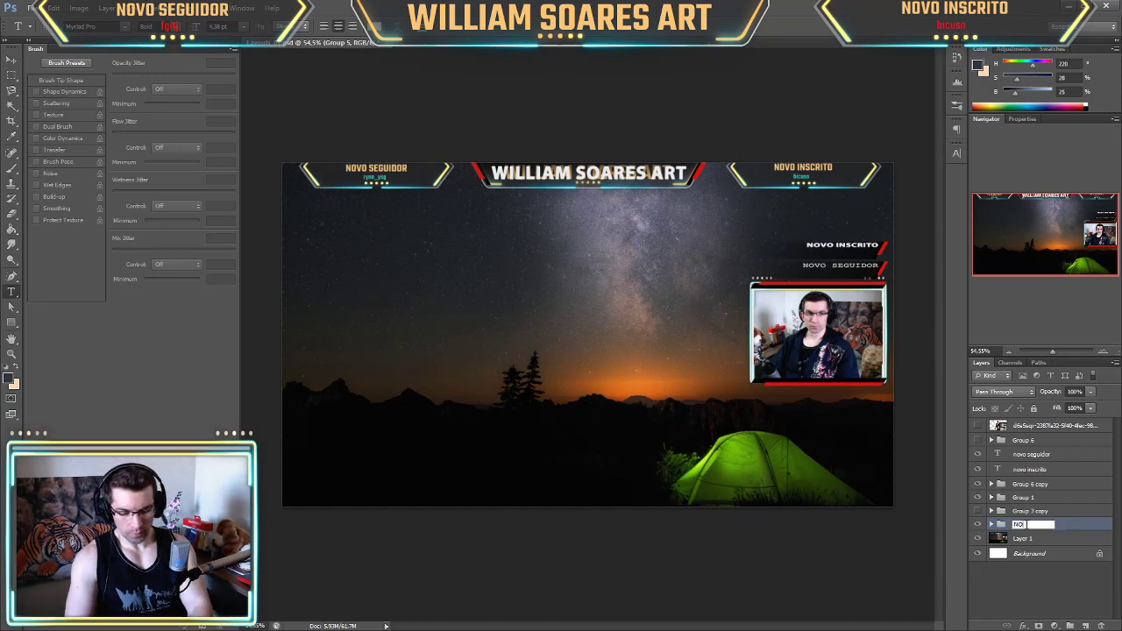
key(Return)
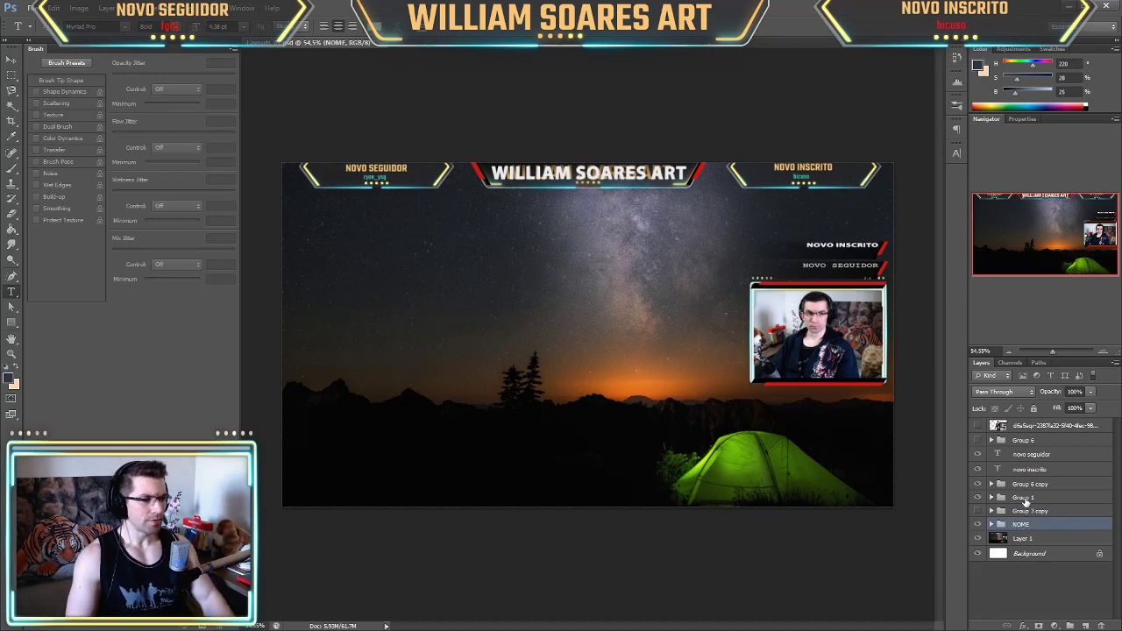
Check Group 1 by toggling its visibility, and rename the group MOLDURA CAM.
click(973, 496)
click(976, 498)
click(977, 498)
double_click(1021, 498)
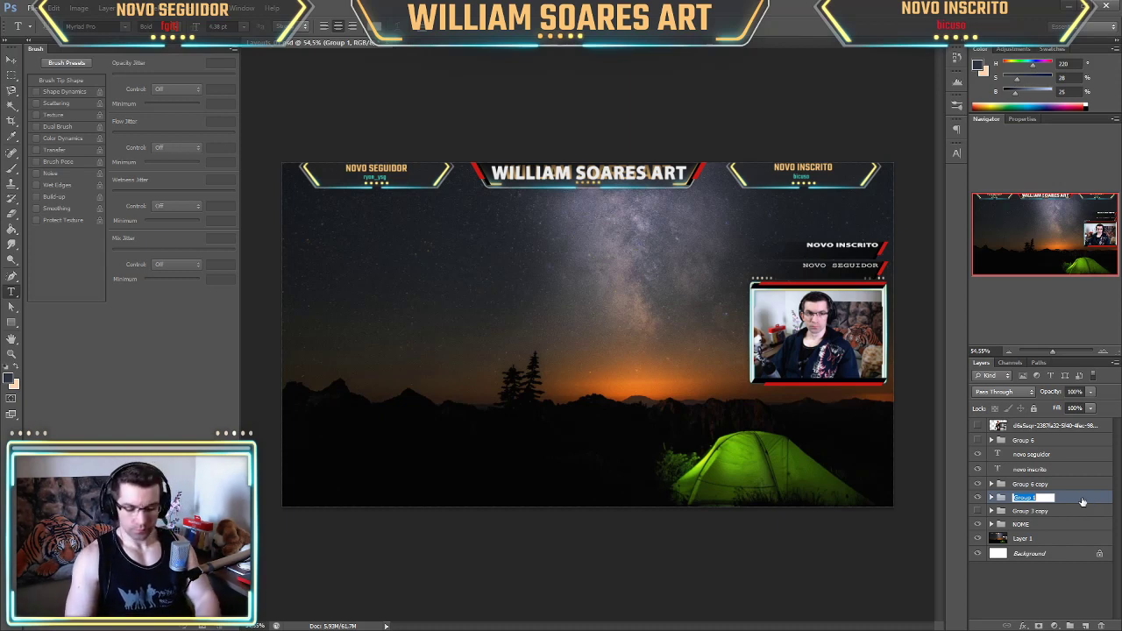
text(S)
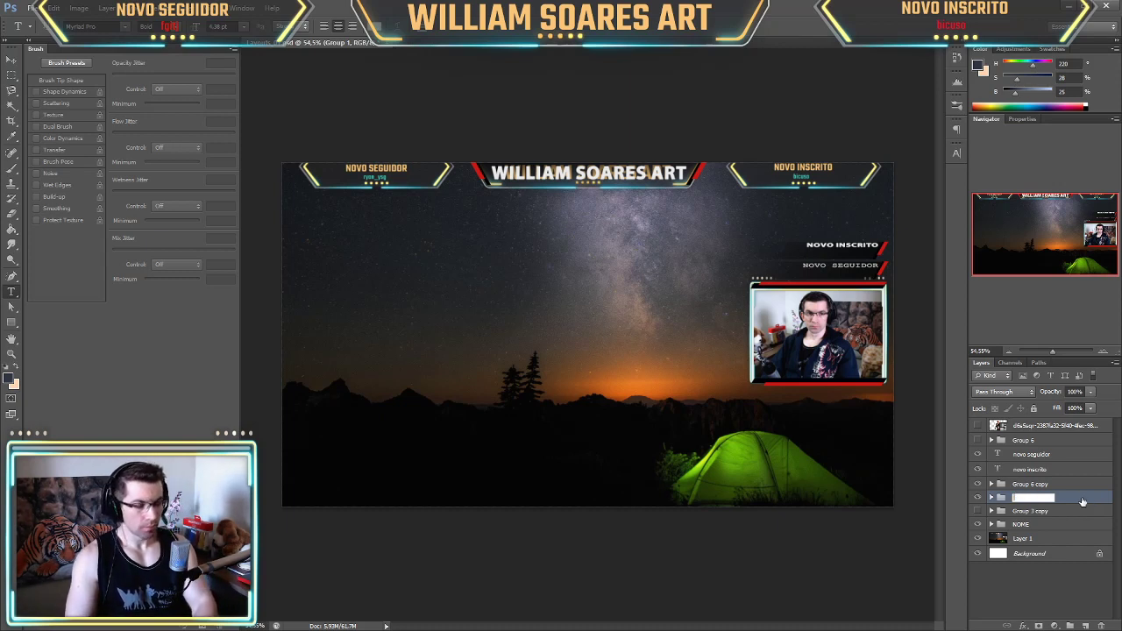
text(TELA)
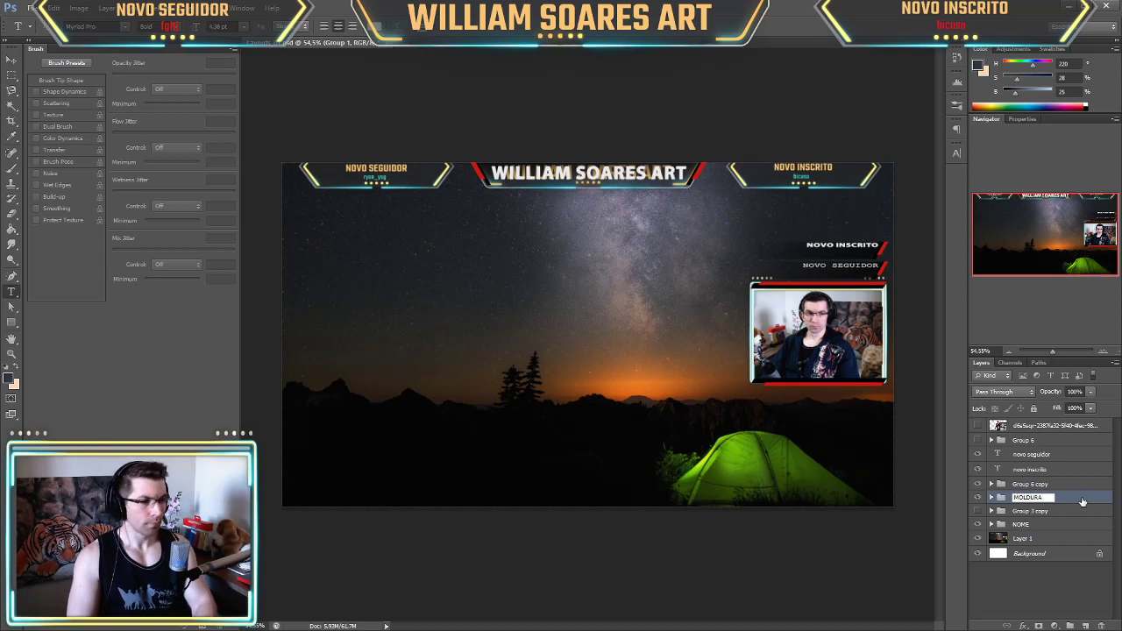
text(CAM)
key(Return)
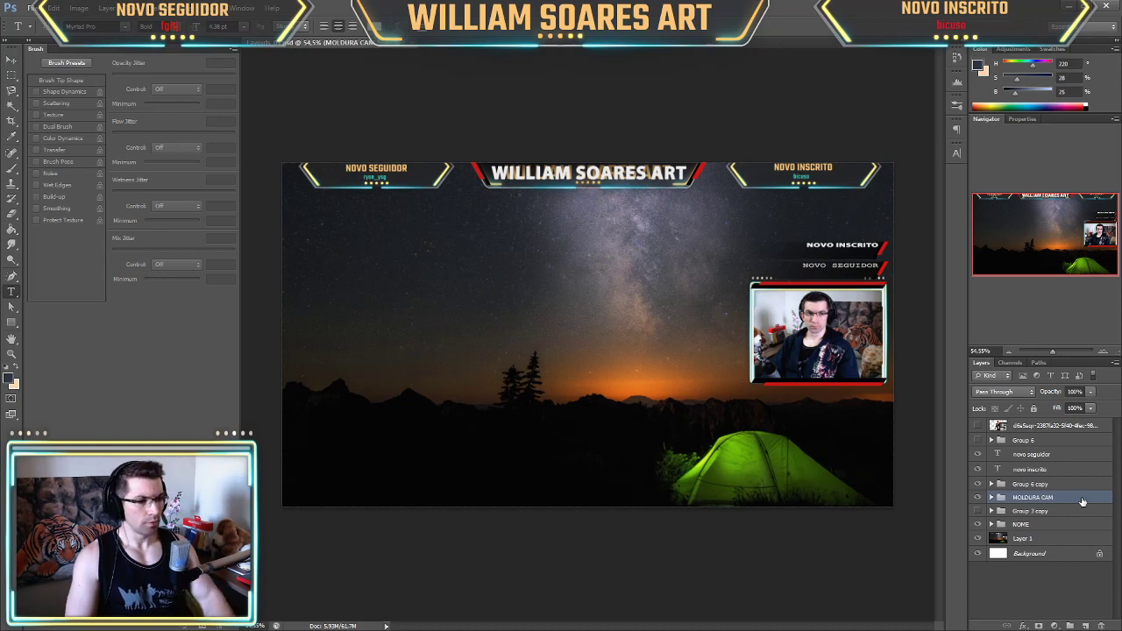
Check Group 6 copy by toggling its visibility, and rename the group BASE TEXT.
click(1030, 485)
click(976, 484)
click(977, 484)
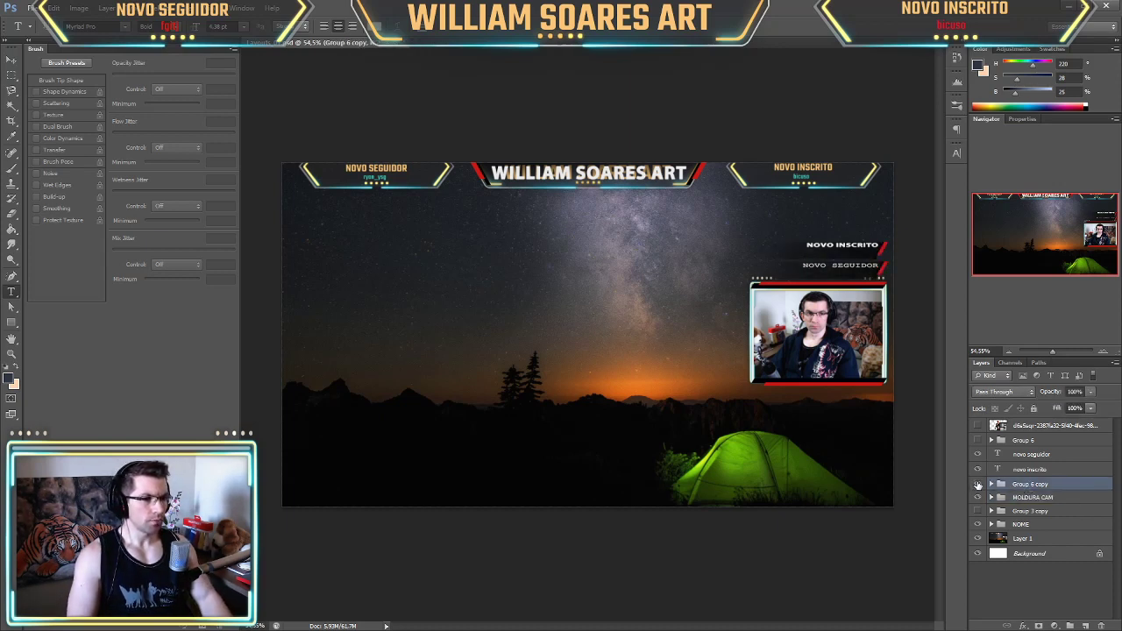
double_click(1032, 486)
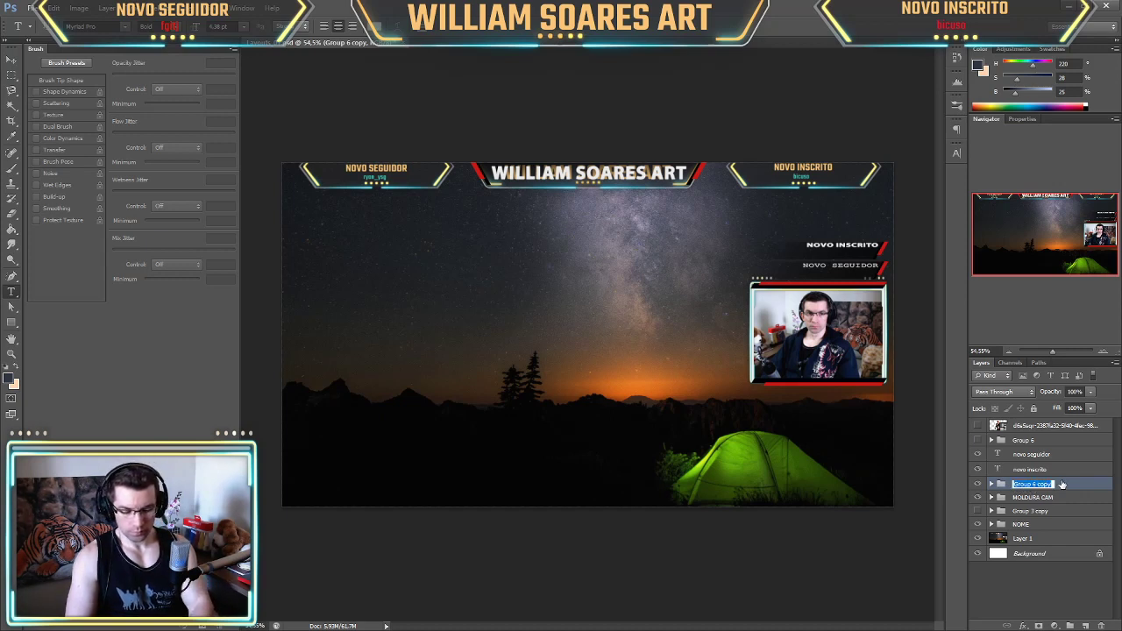
text(BASE T)
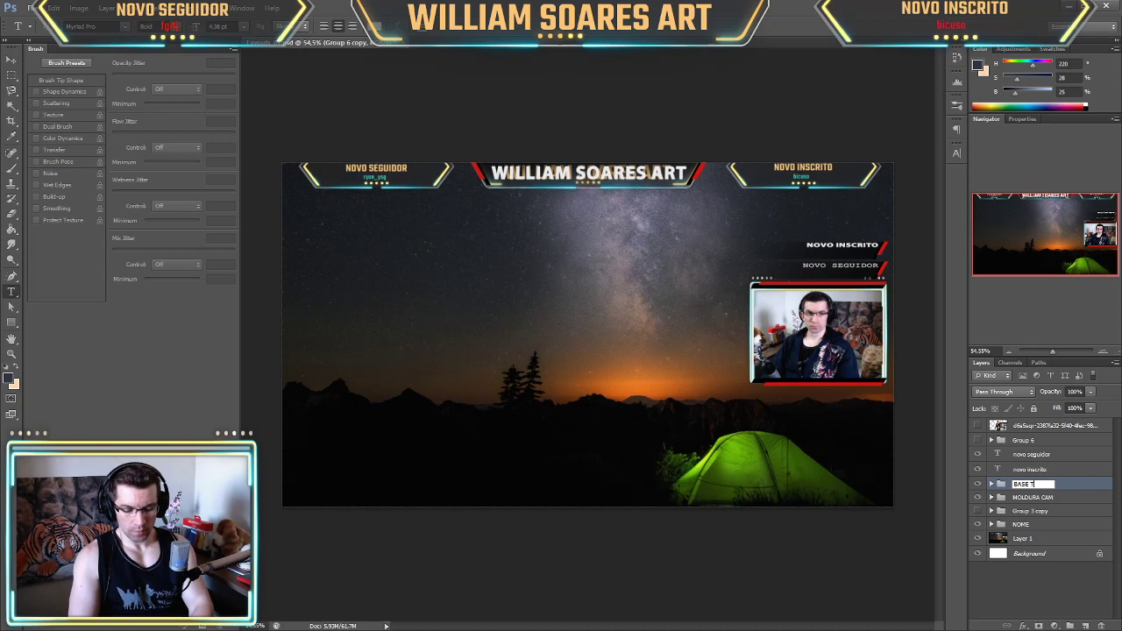
key(Return)
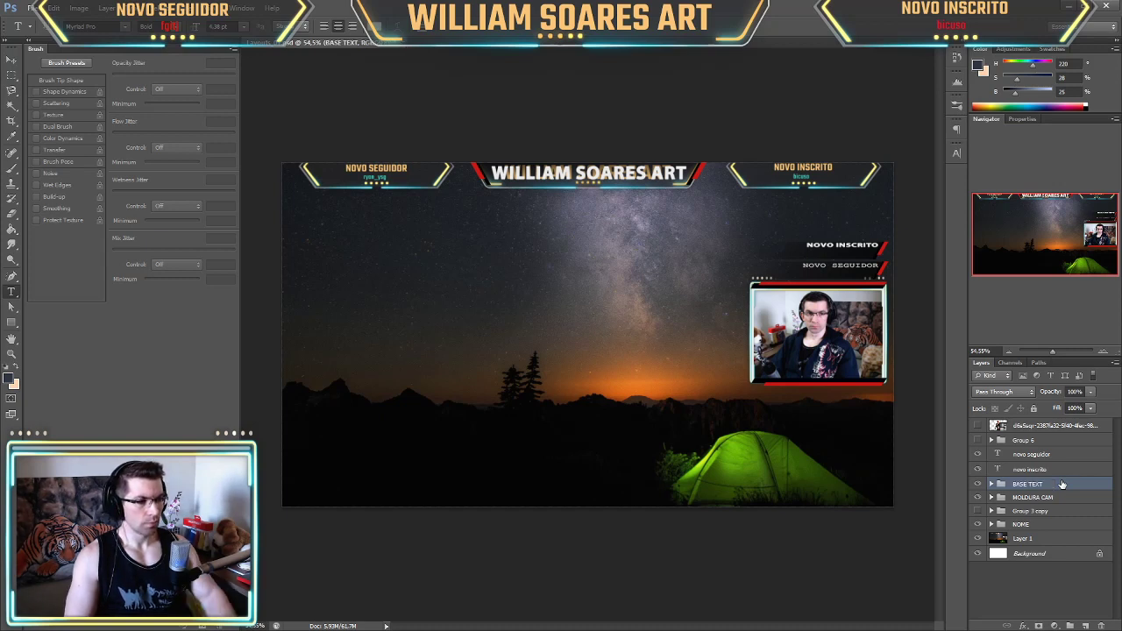
Scale the NOME banner group down to about 37% and move it onto the webcam frame's lower edge.
click(1021, 524)
key(v)
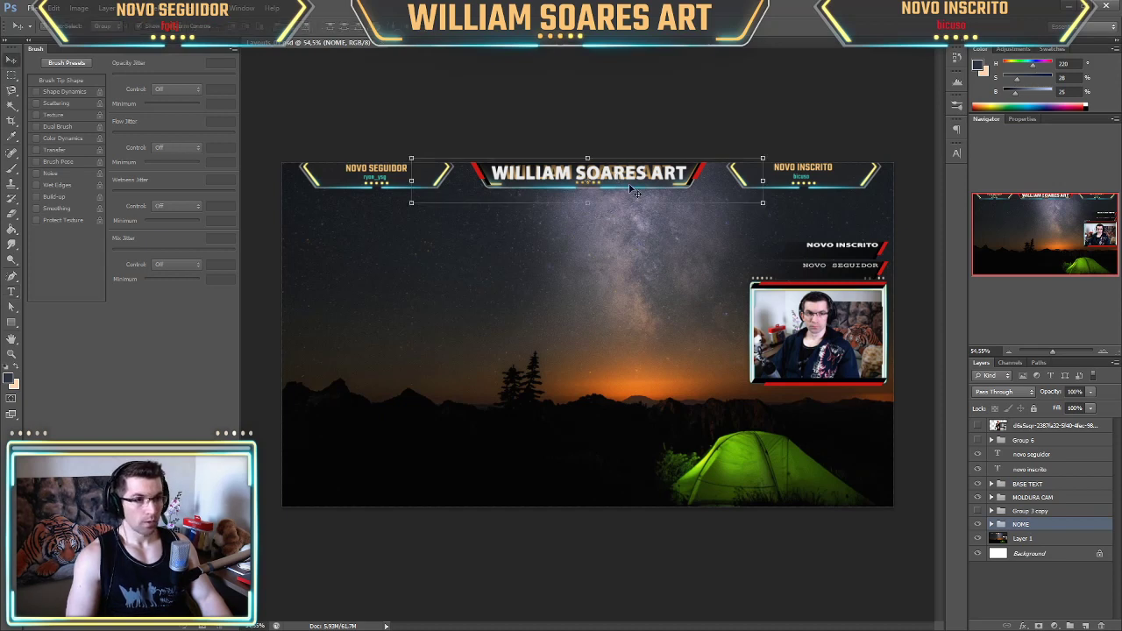
drag(646, 208, 835, 373)
drag(603, 359, 824, 379)
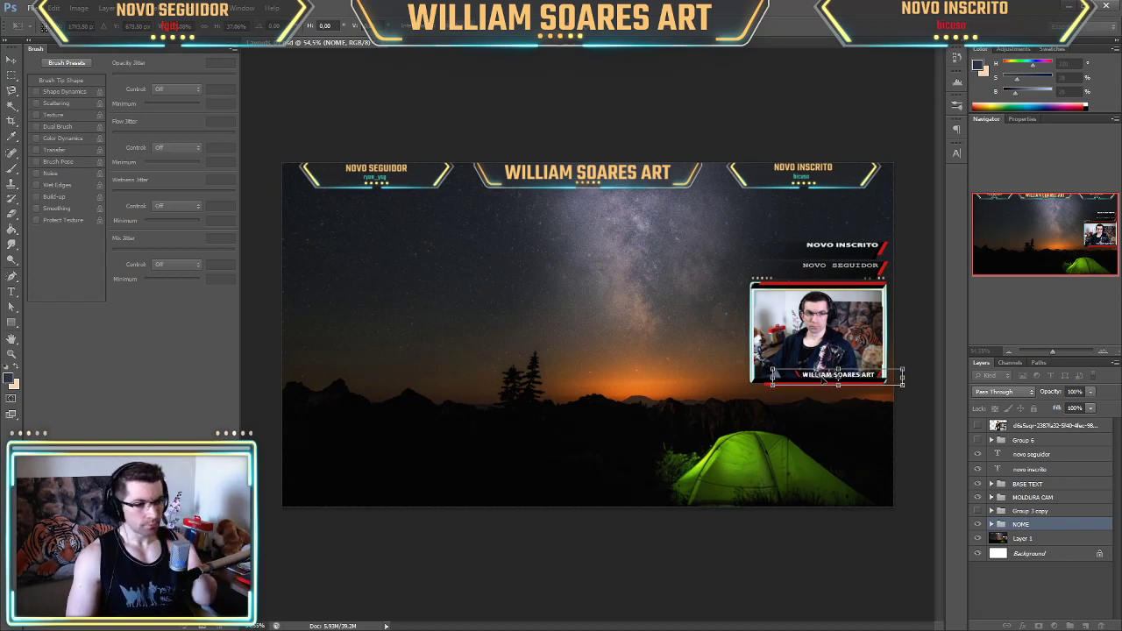
Fine-tune the NOME group's position so the name sits just inside the webcam frame's lower edge, and apply the transform.
drag(824, 378, 817, 395)
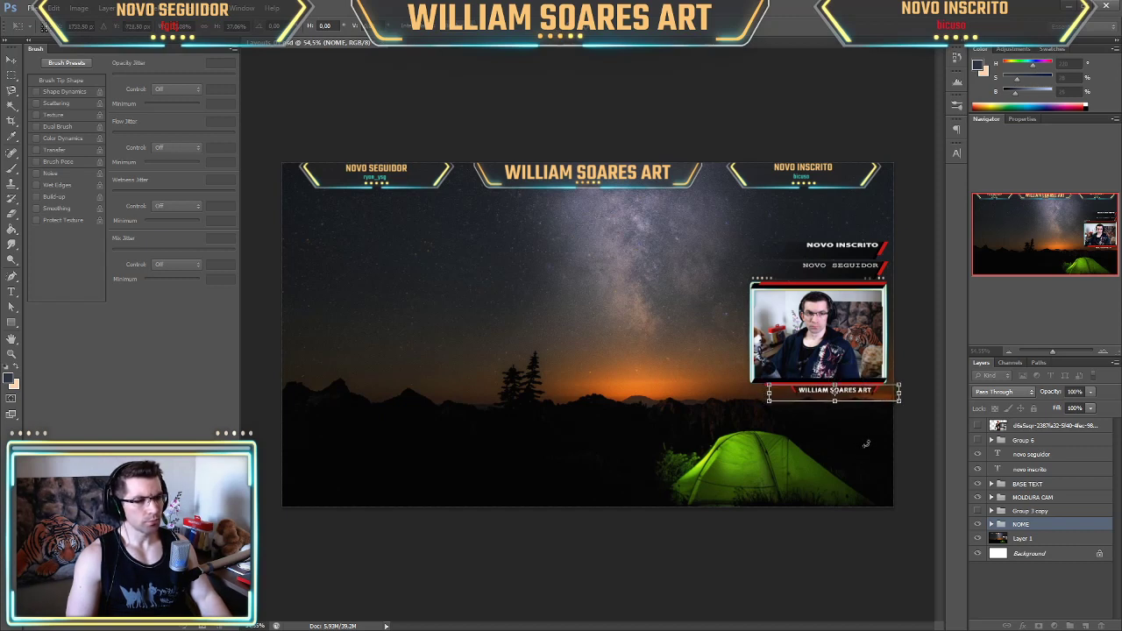
drag(871, 396, 873, 379)
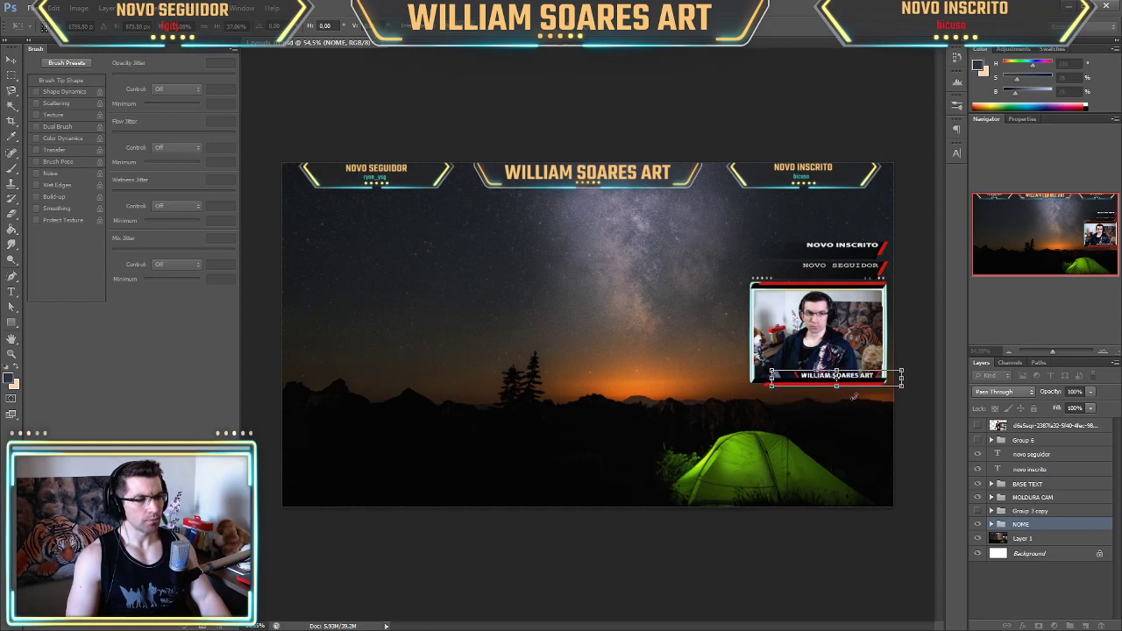
scroll(847, 418, up, 3)
drag(869, 436, 629, 494)
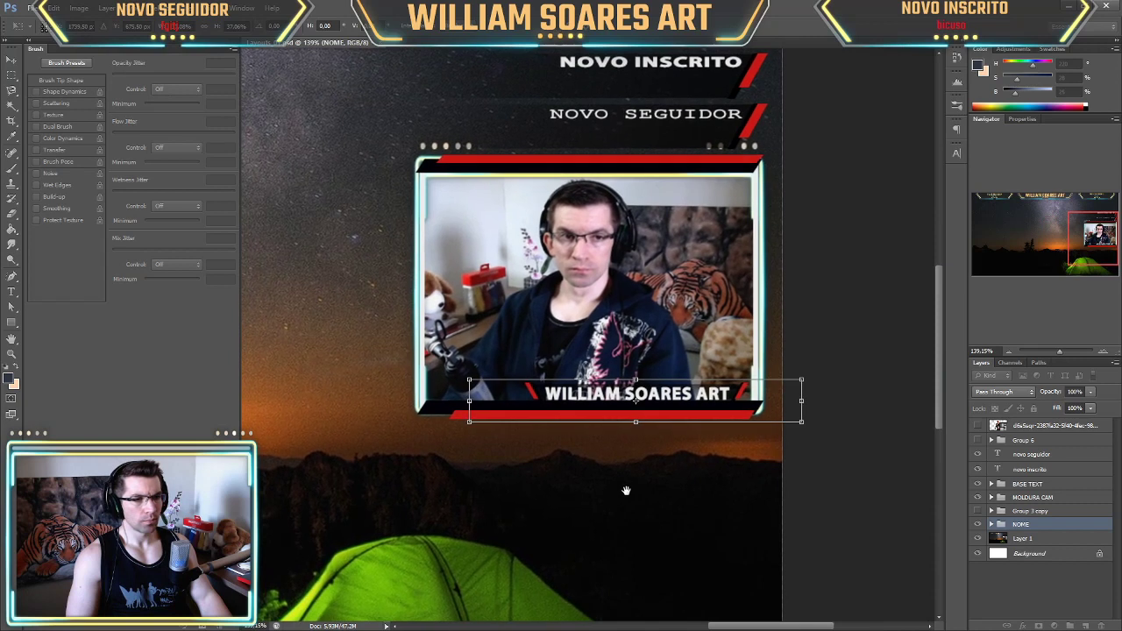
key(Return)
drag(702, 402, 702, 396)
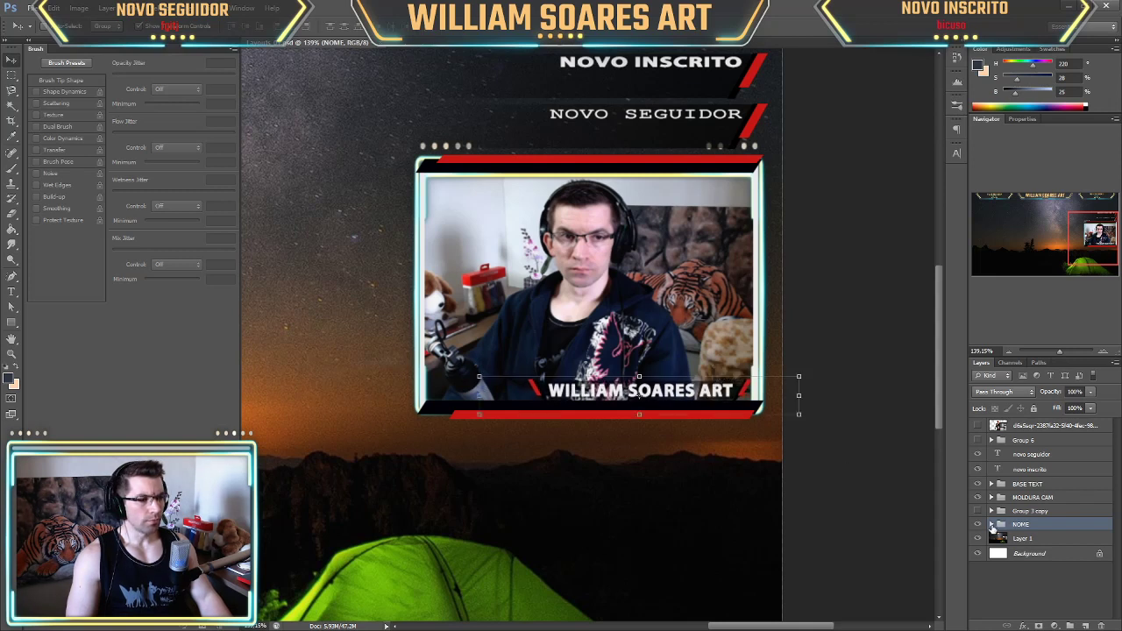
Flip Group 3, Group 2 and Layer 5 inside the NOME group vertically.
click(991, 525)
scroll(992, 531, down, 1)
click(991, 542)
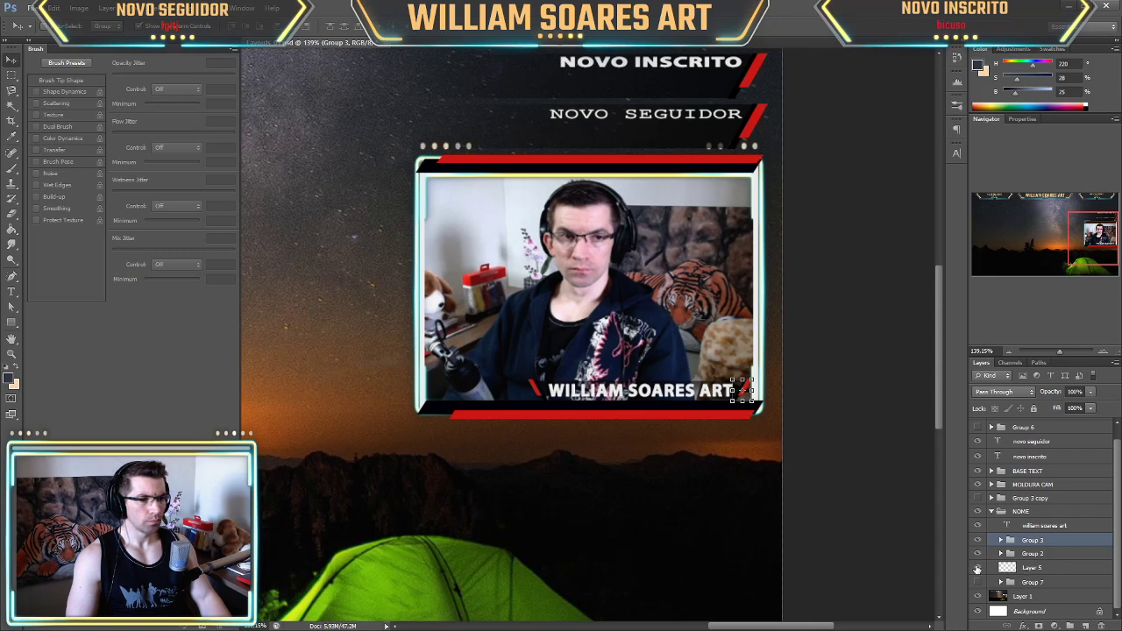
click(1056, 570)
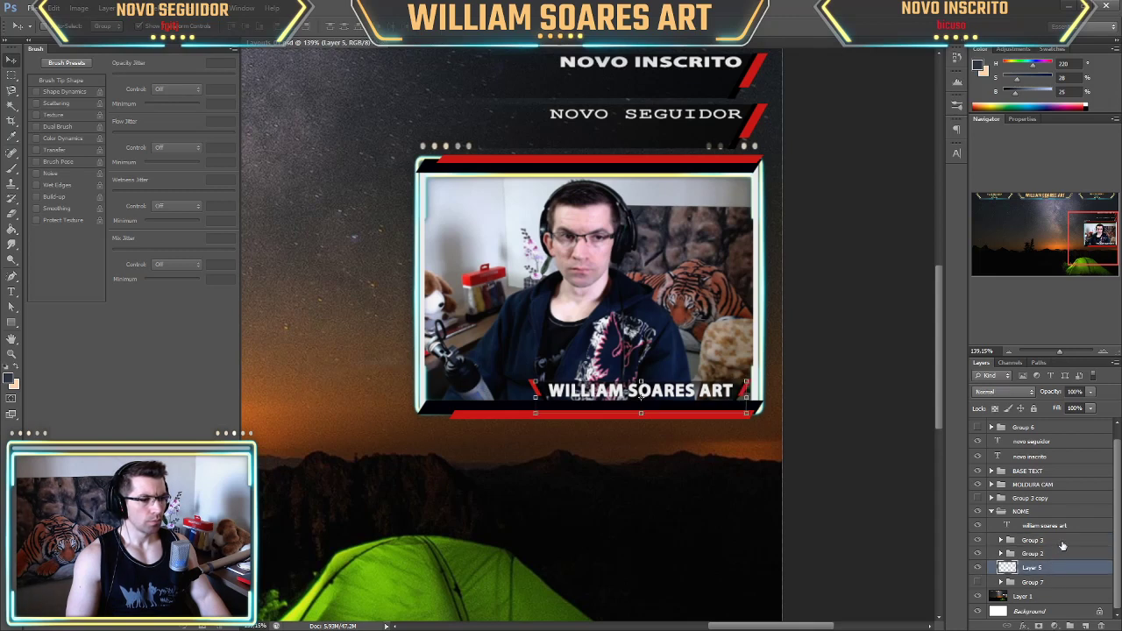
shift+click(1061, 541)
key(ctrl+t)
right_click(640, 408)
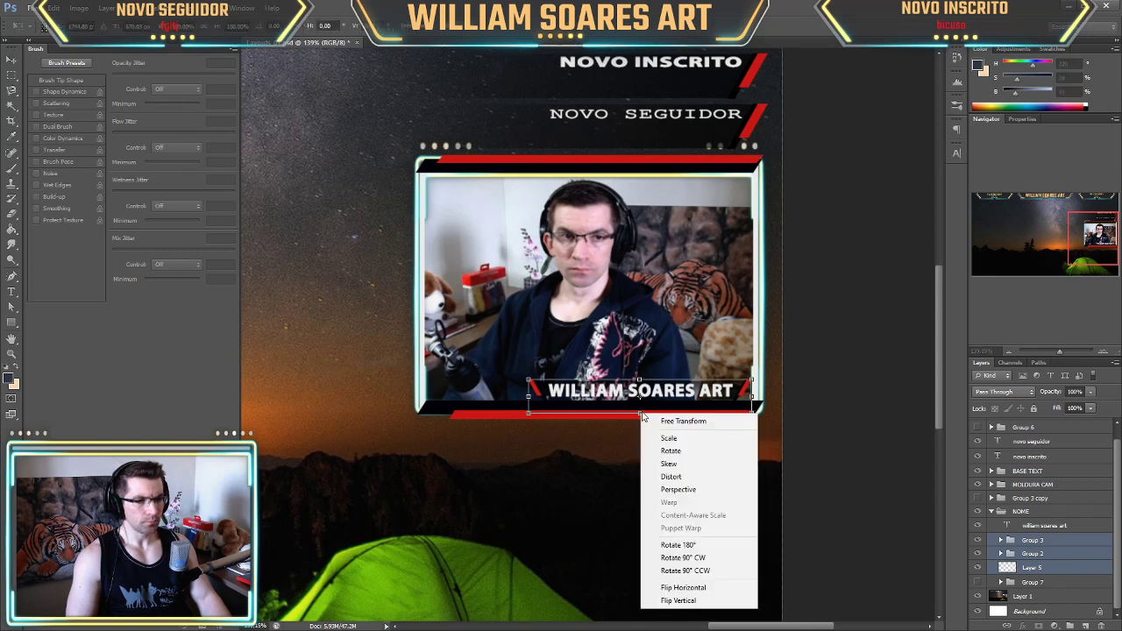
click(708, 601)
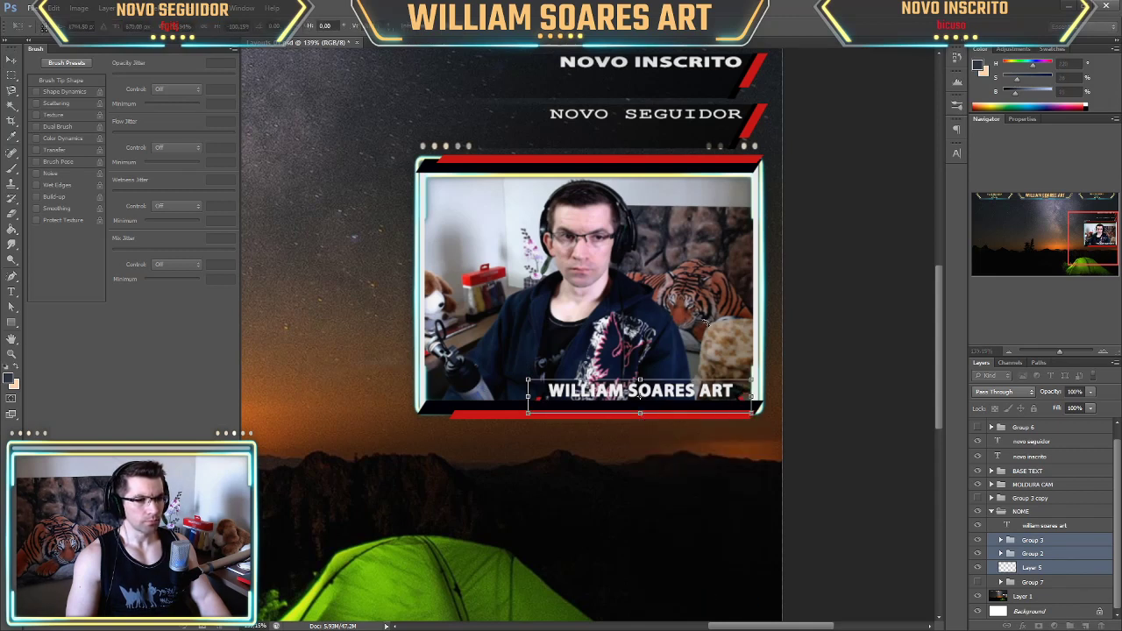
key(Return)
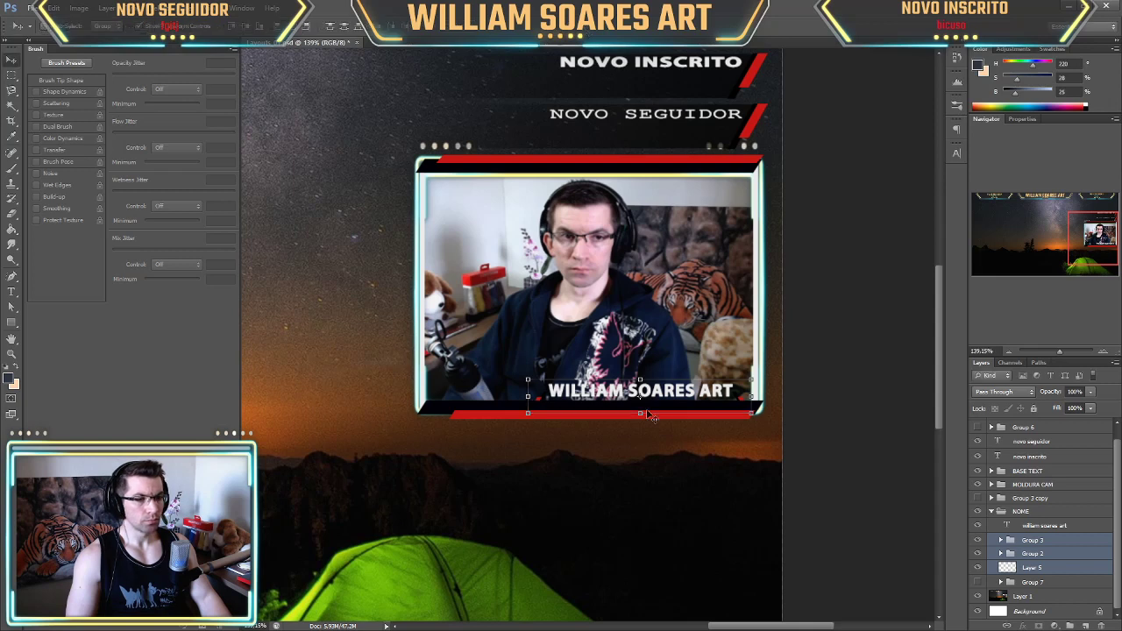
Move the flipped banner shapes level with the name text and enlarge them to about 121%, seated on the frame's lower edge.
drag(671, 371, 667, 391)
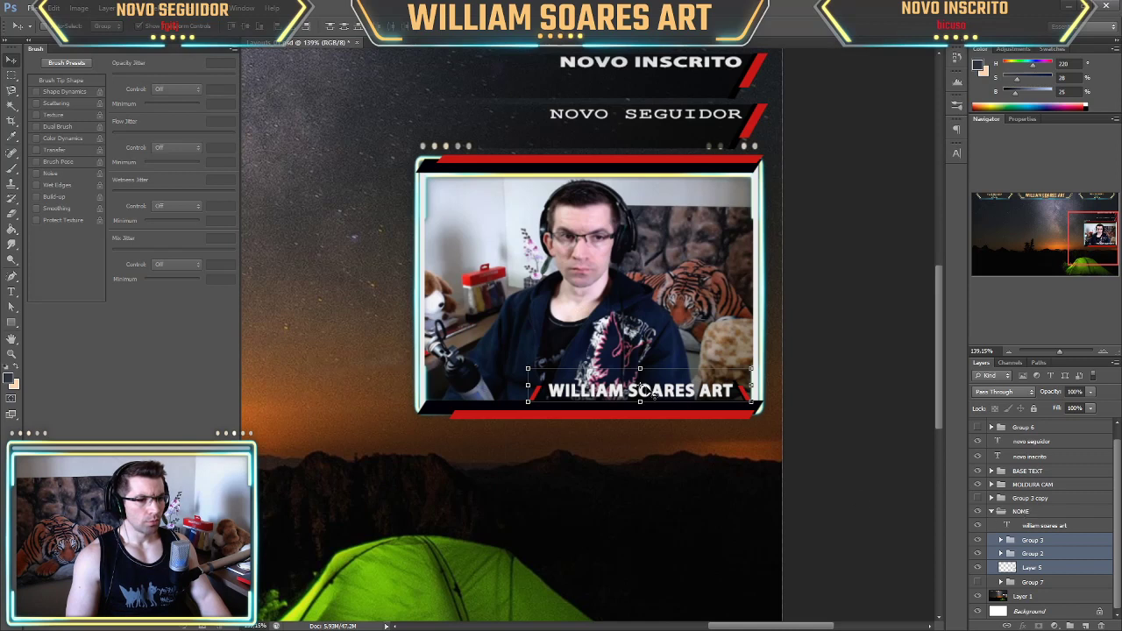
drag(737, 397, 728, 396)
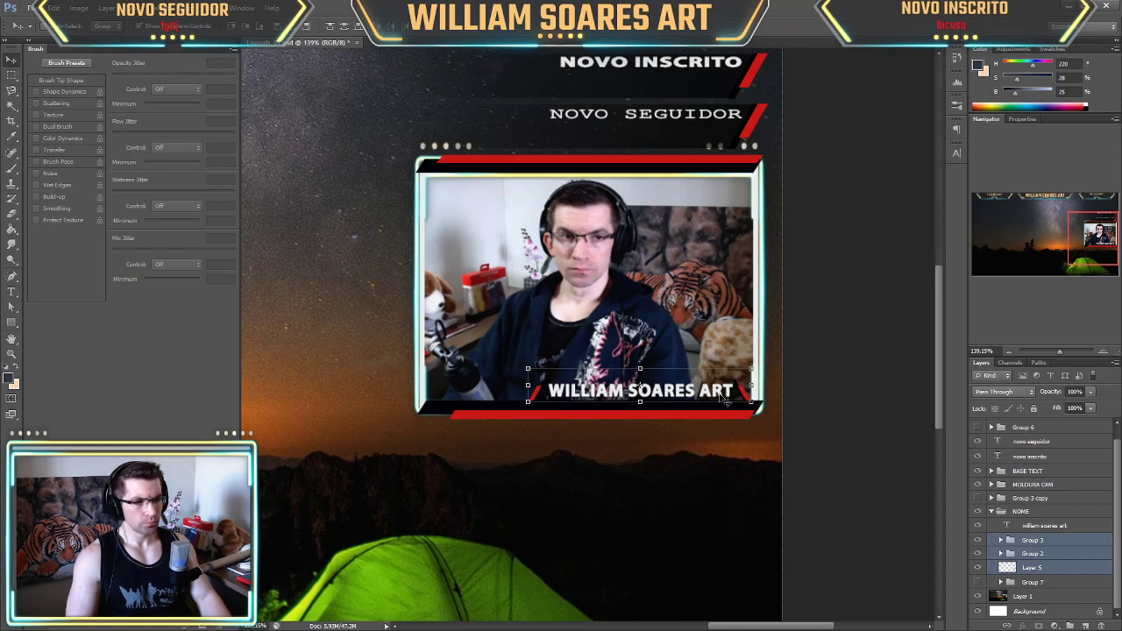
drag(528, 368, 478, 355)
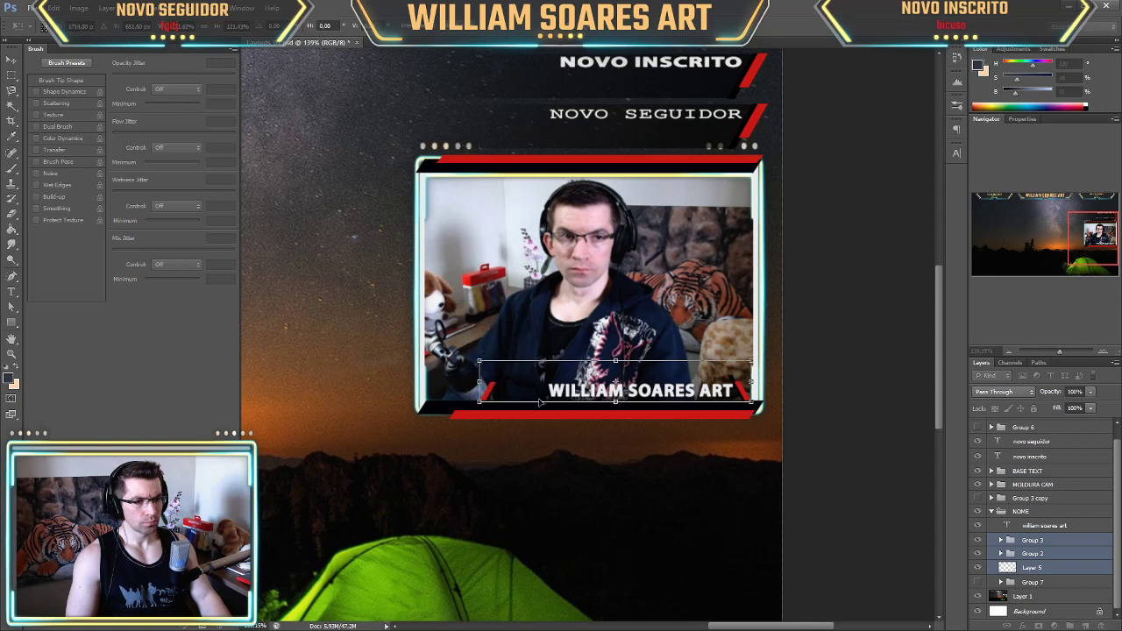
drag(553, 400, 554, 401)
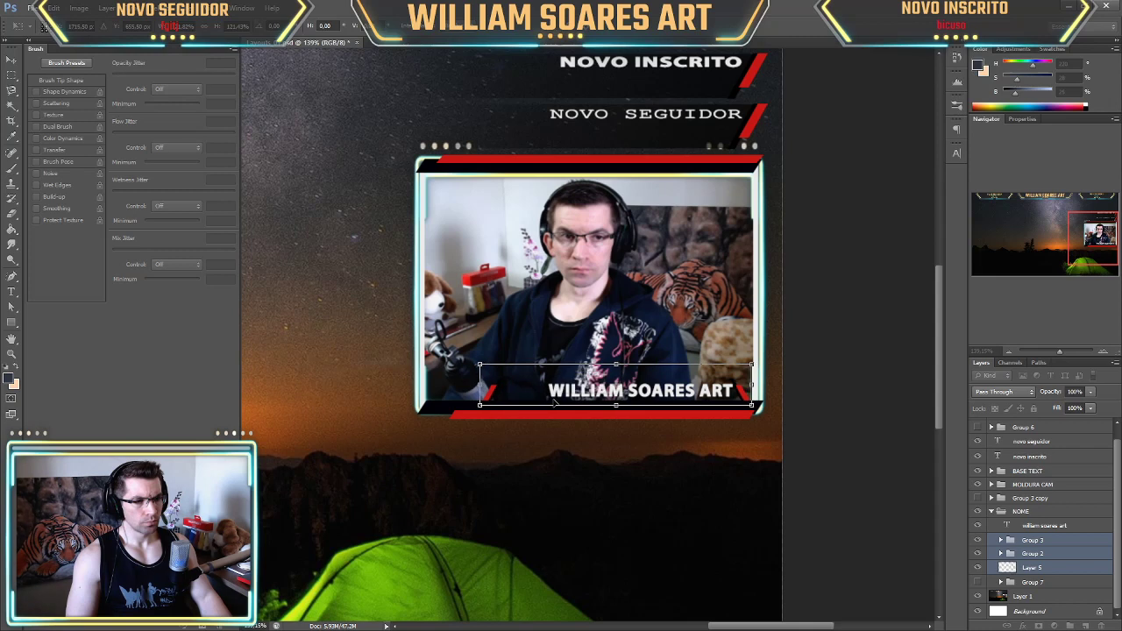
key(Return)
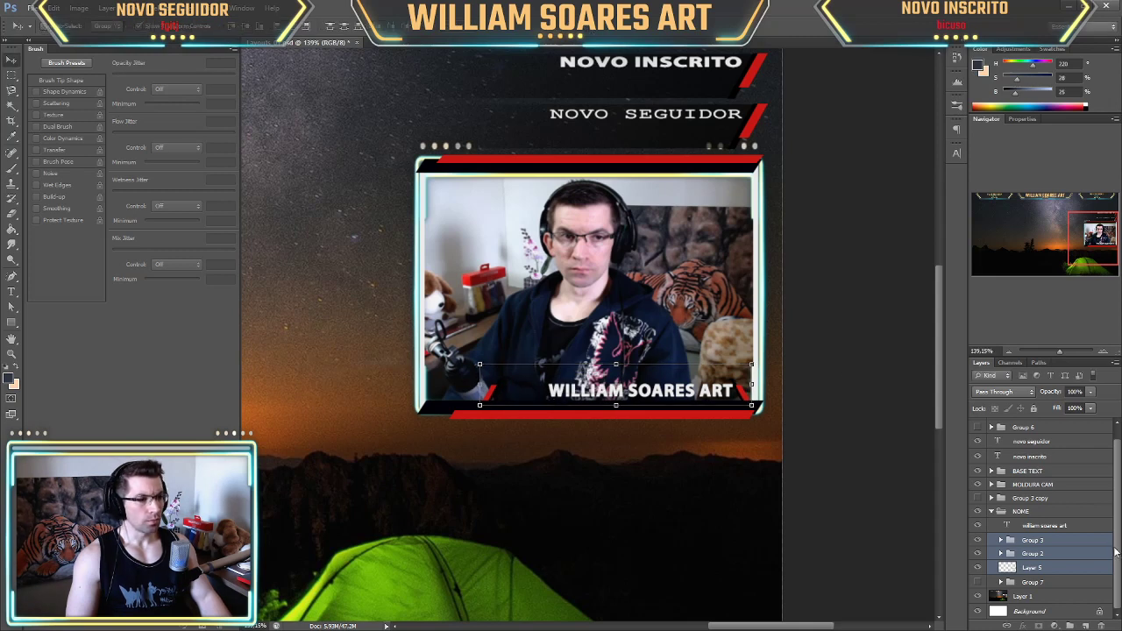
Move the name text layer so it is centred between the two red accents of the banner.
click(1048, 526)
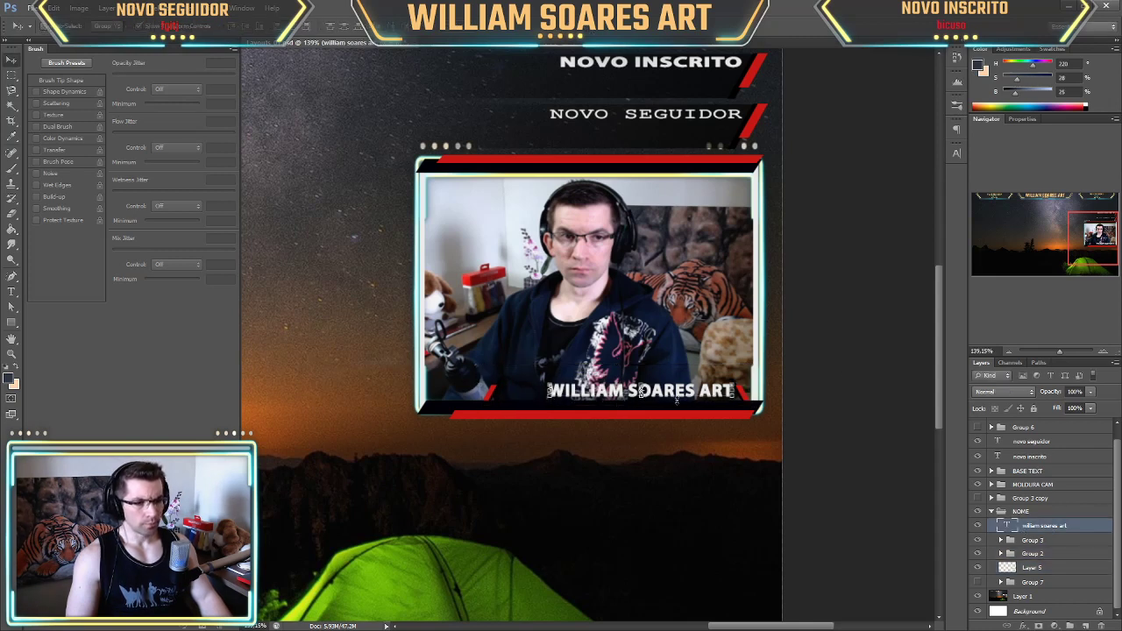
drag(681, 396, 656, 396)
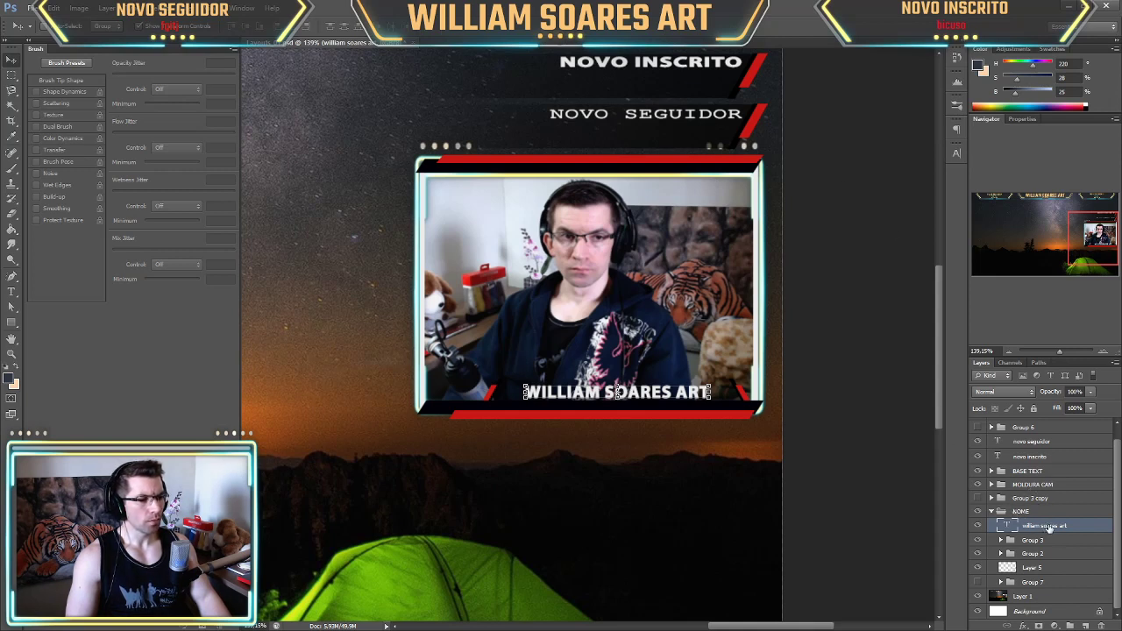
Change the font of the name text layer to Bahnschrift.
key(t)
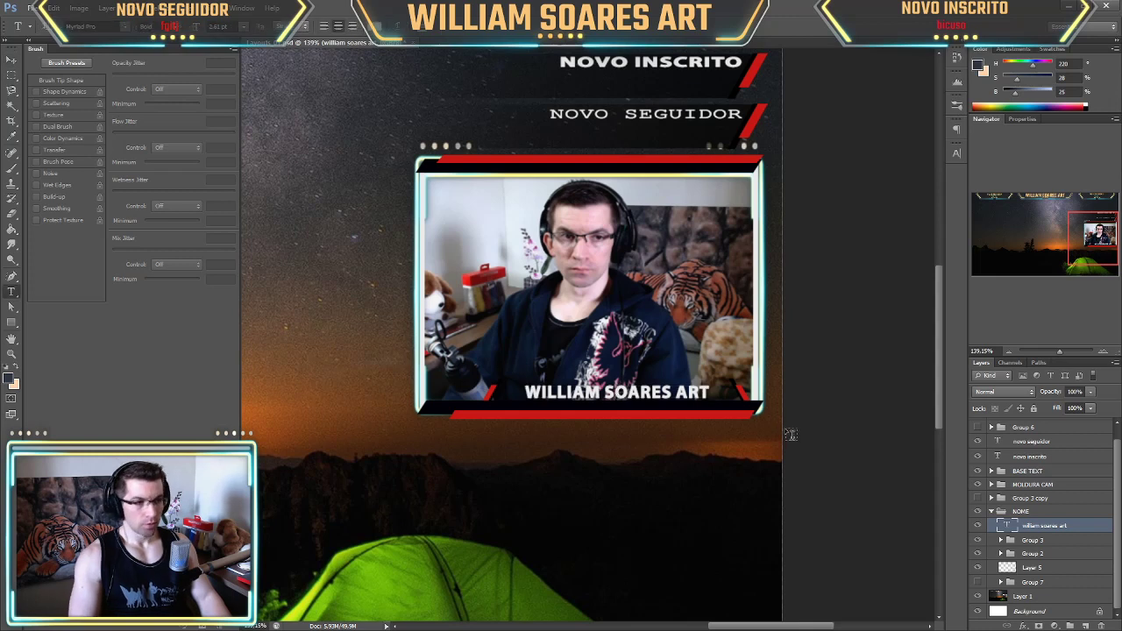
click(955, 153)
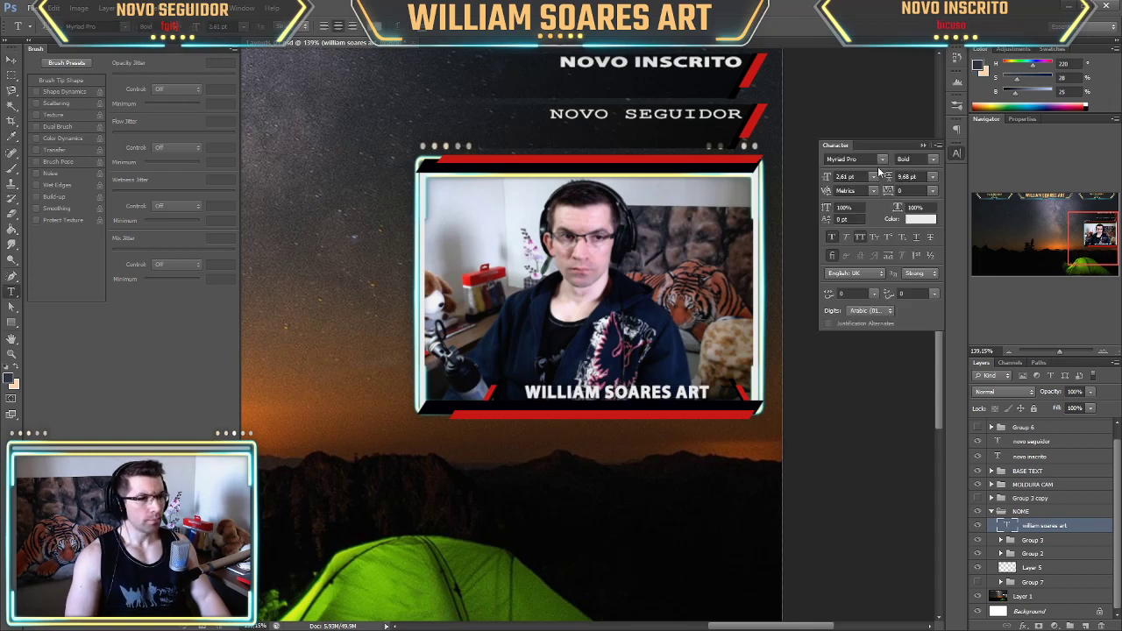
click(883, 158)
scroll(904, 201, up, 10)
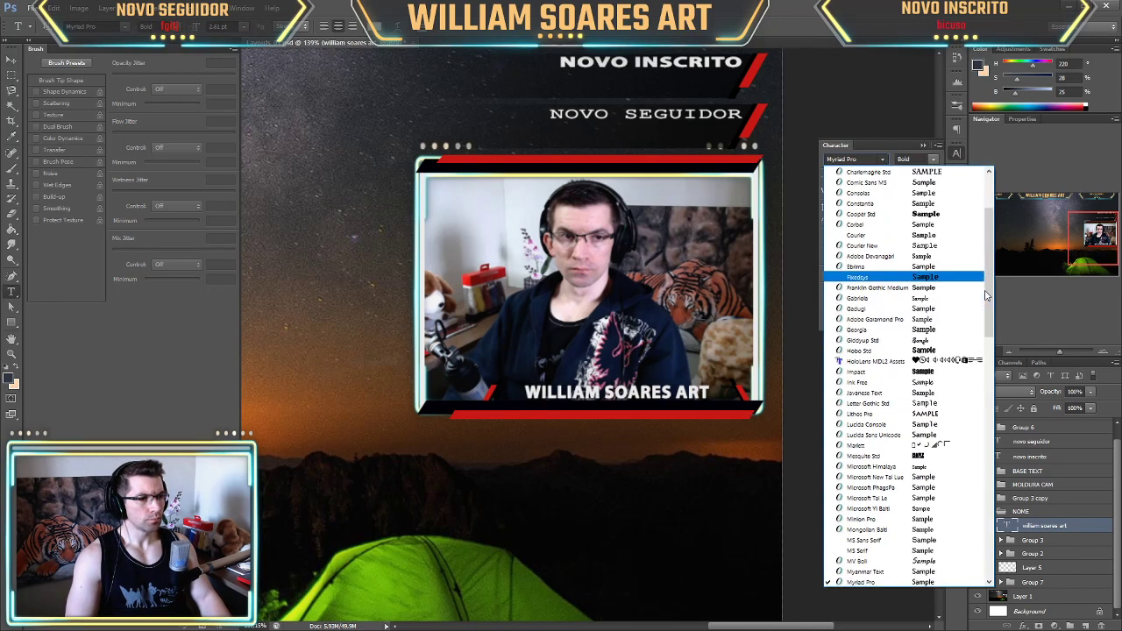
click(894, 182)
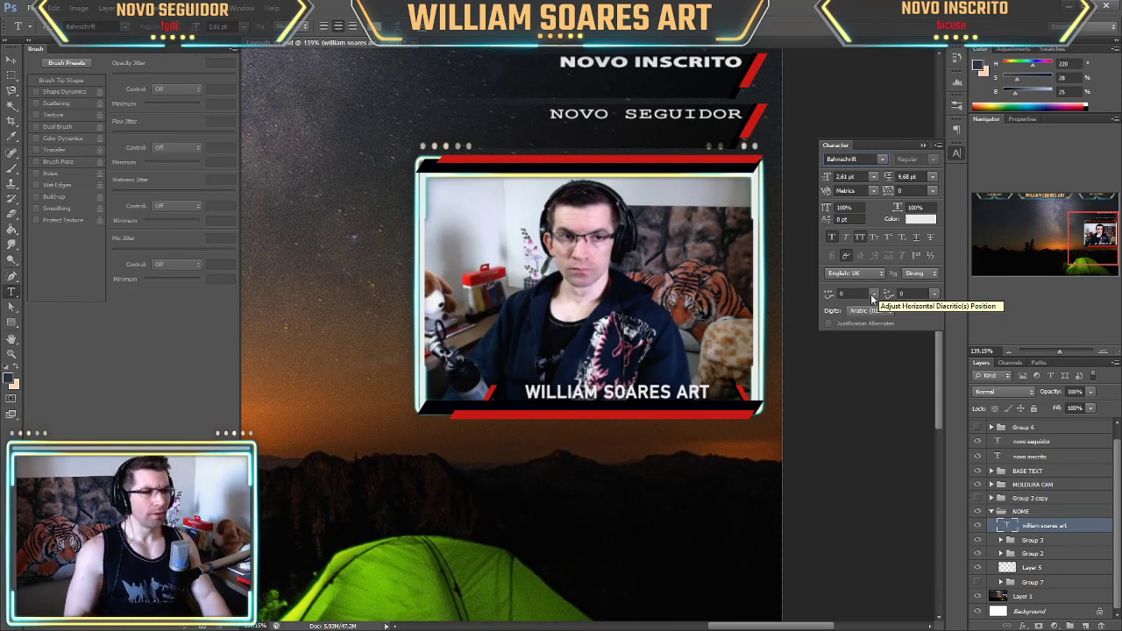
Try the name text in the following font families in turn, including Cambria, Candara, Chaparral Pro and Consolas.
scroll(857, 159, down, 5)
scroll(859, 158, down, 5)
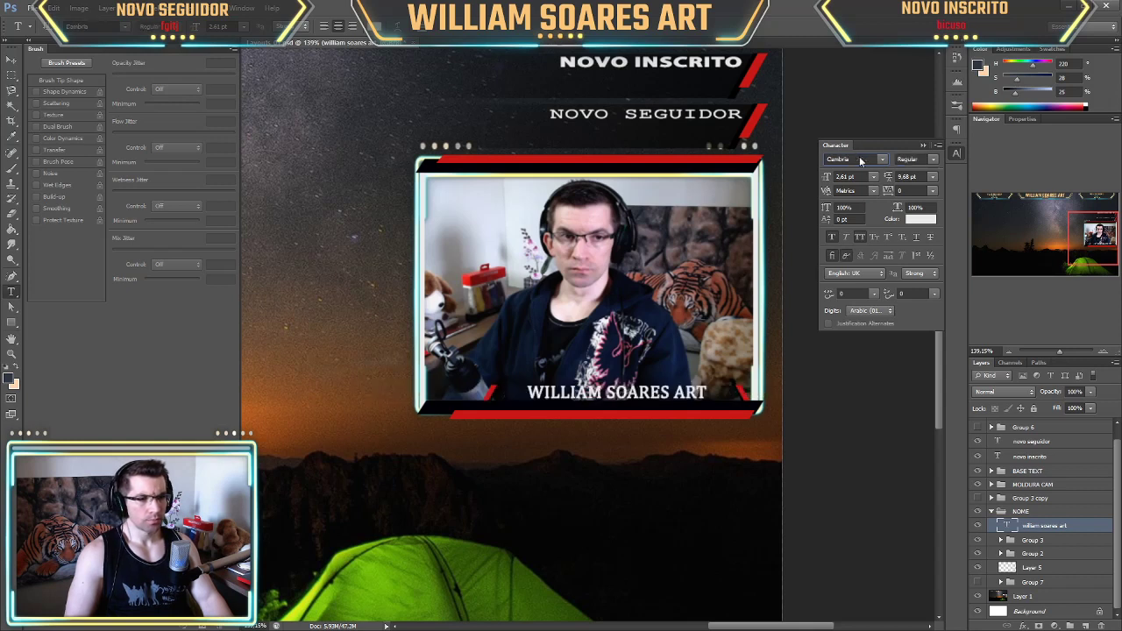
scroll(859, 156, down, 1)
scroll(859, 157, down, 1)
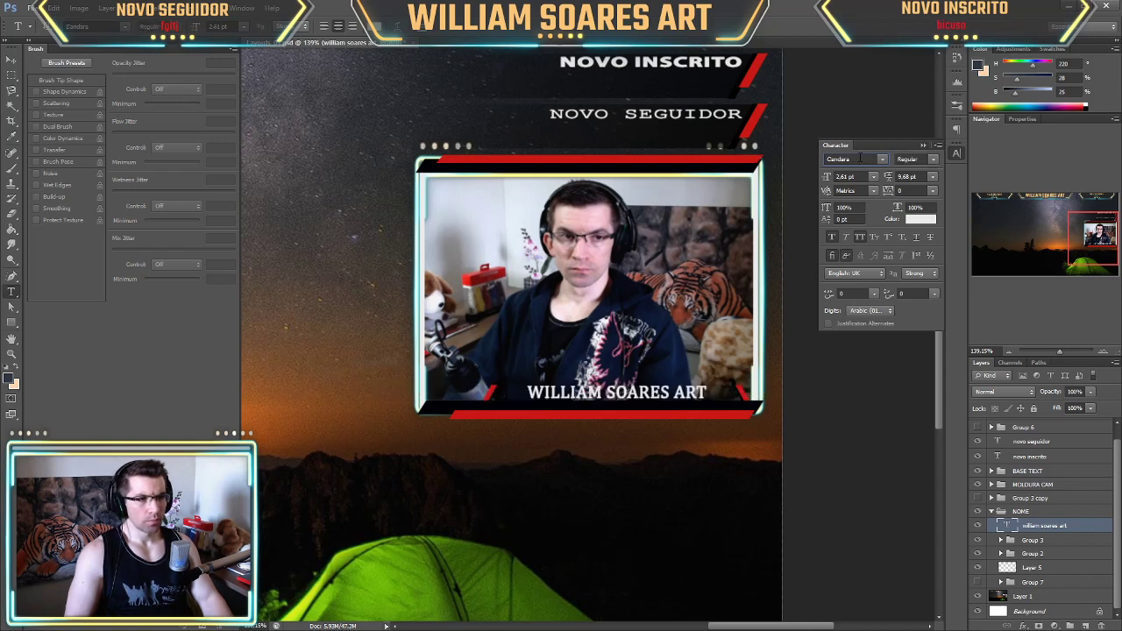
scroll(859, 156, down, 1)
scroll(859, 156, up, 1)
scroll(859, 156, down, 1)
key(Down)
key(Down)
key(Down)
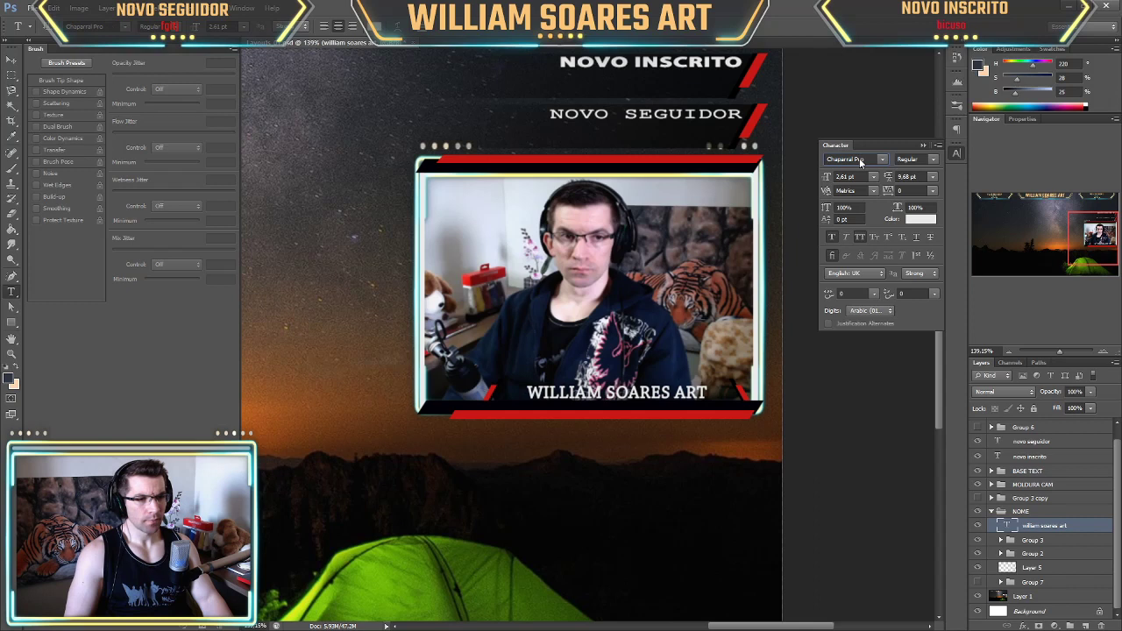
key(Down)
key(Down)
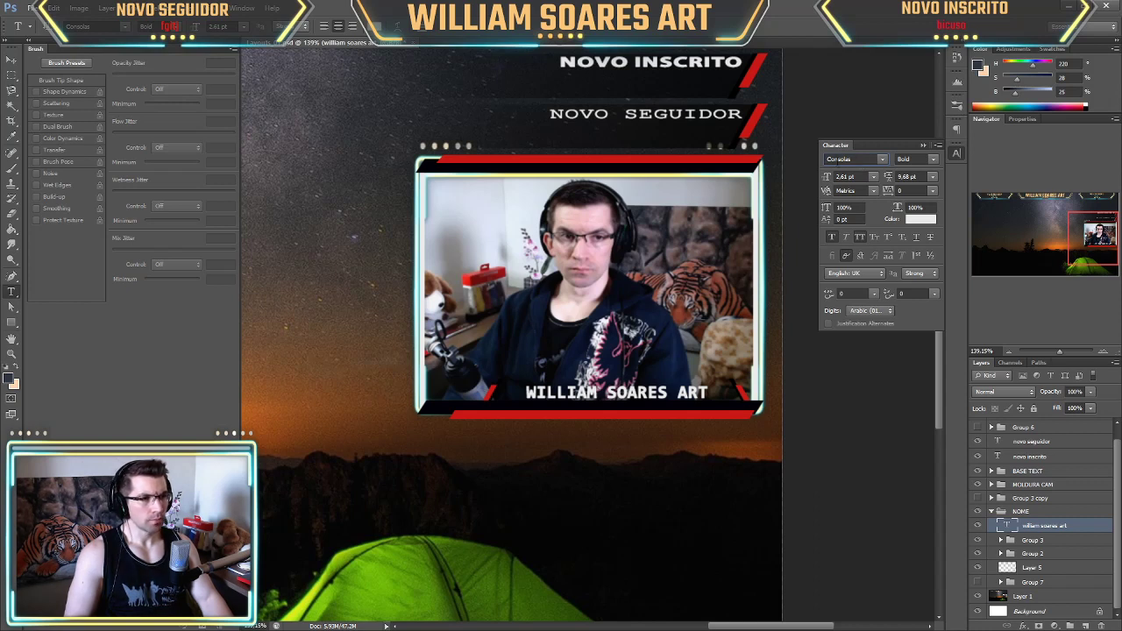
Try further fonts on the name text, including Cooper Std, Corbel, Courier and Courier New.
key(Down)
key(Up)
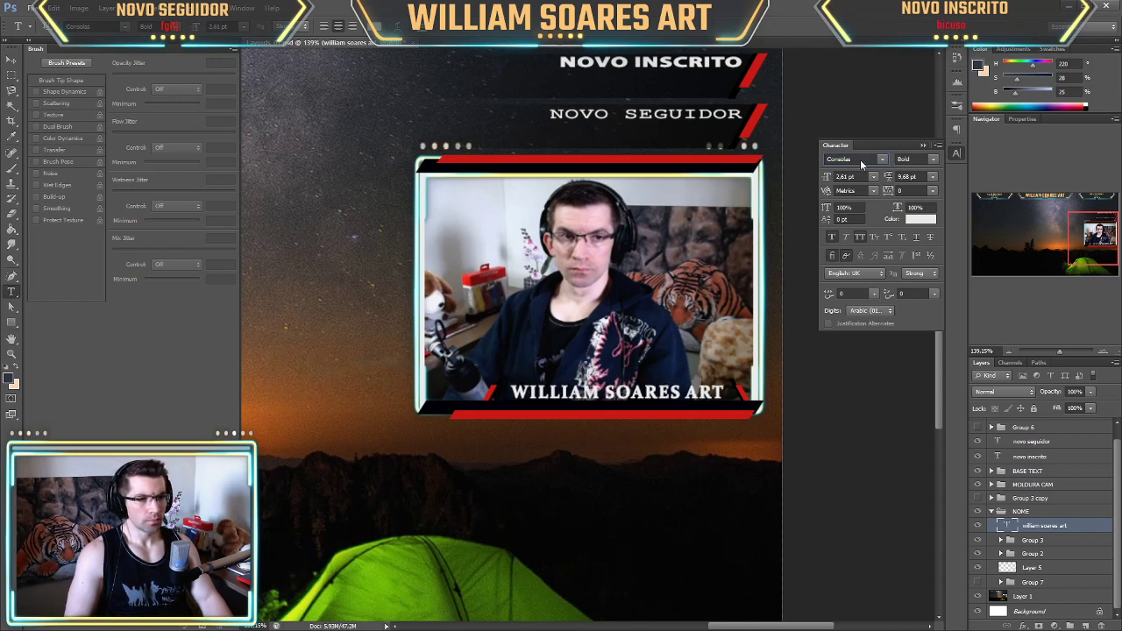
key(Down)
key(Down)
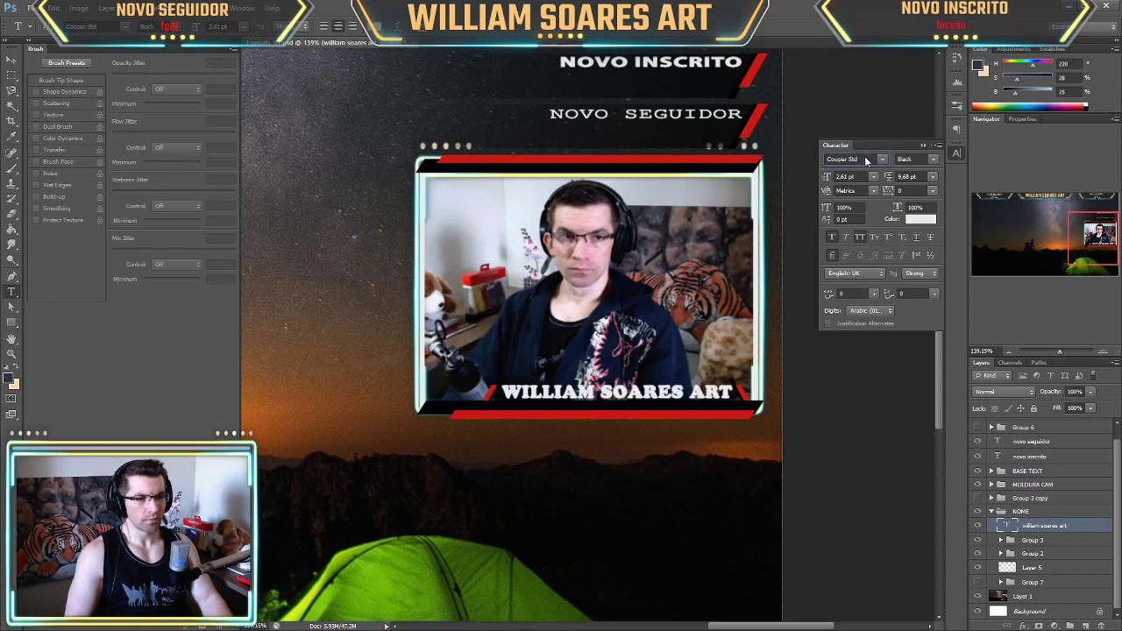
key(Down)
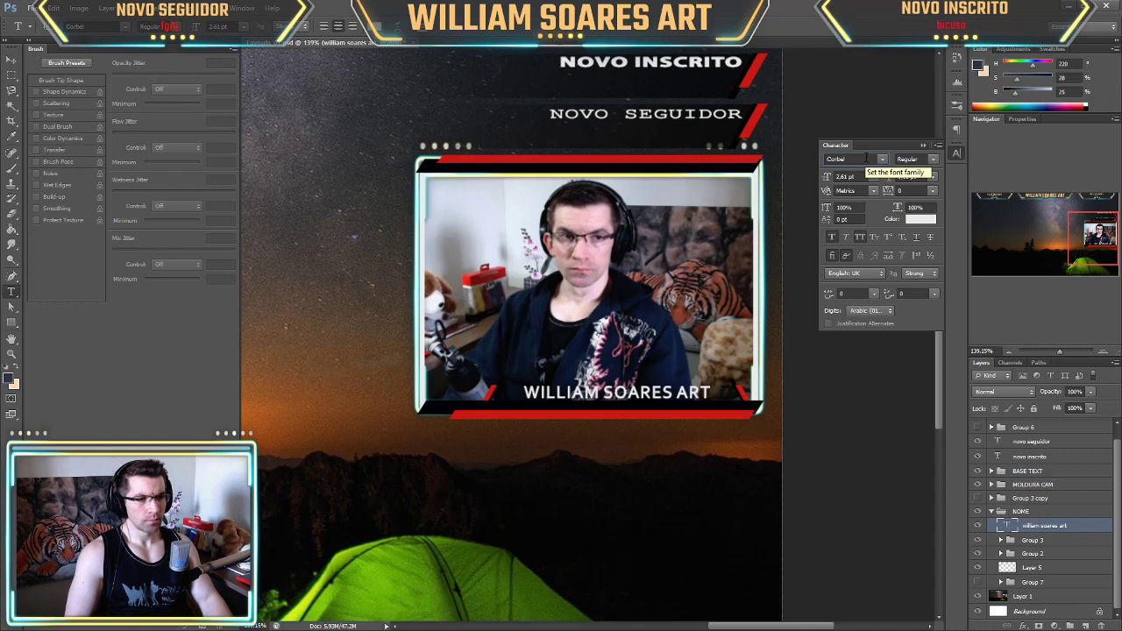
key(Down)
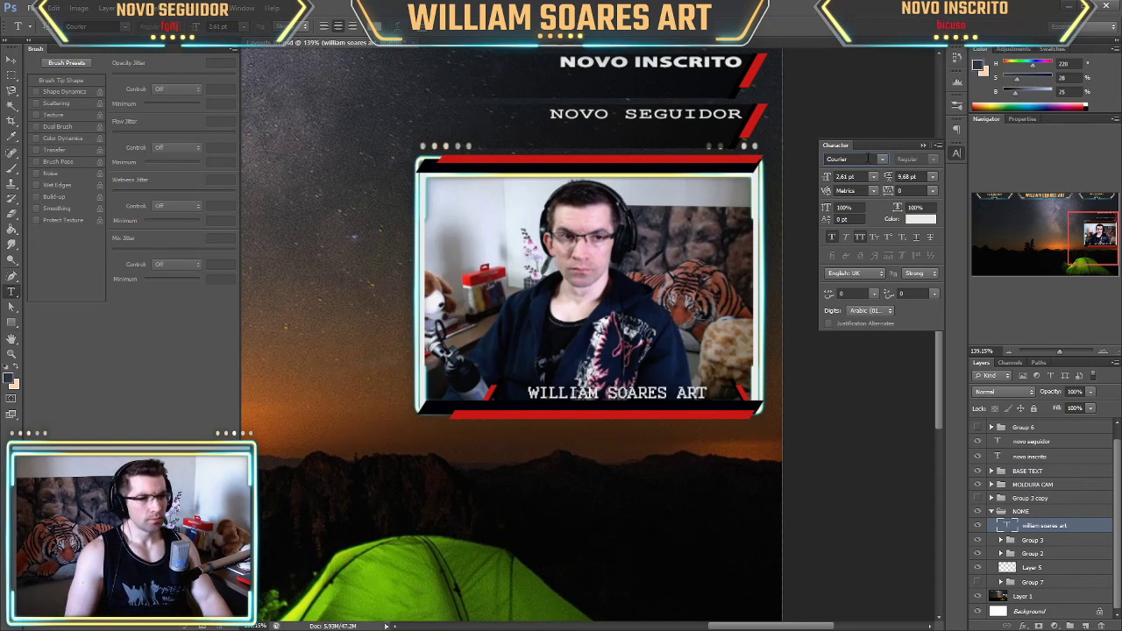
scroll(863, 158, down, 1)
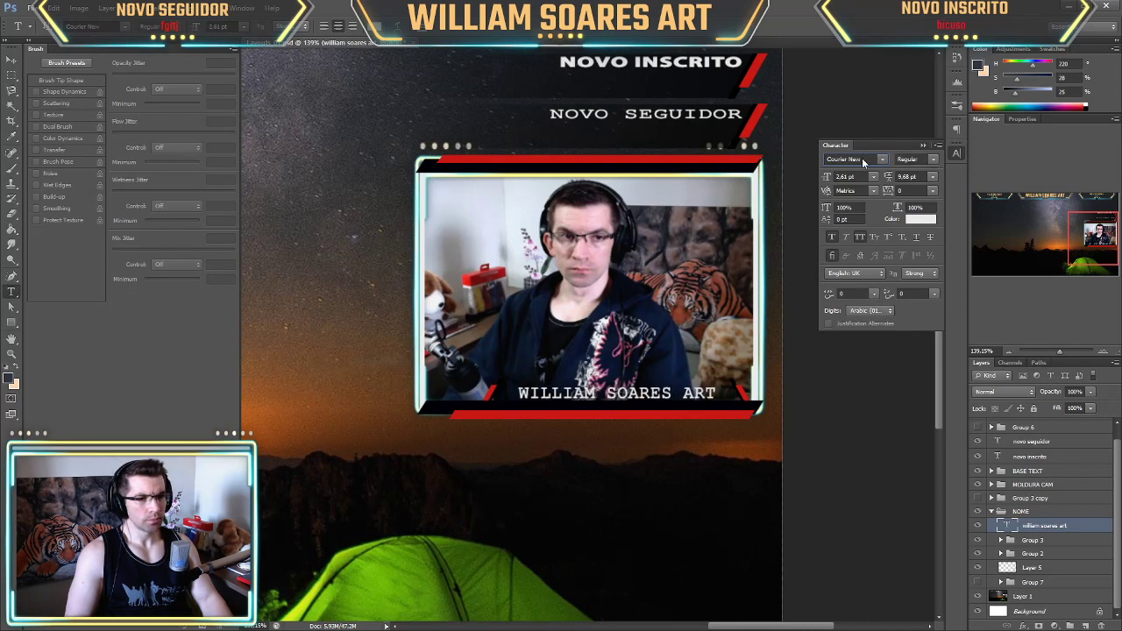
Try the name text in Fixedsys, Franklin Gothic Medium, Gadugi, Georgia, Giddyup Std and Impact.
scroll(863, 161, up, 5)
scroll(863, 160, down, 2)
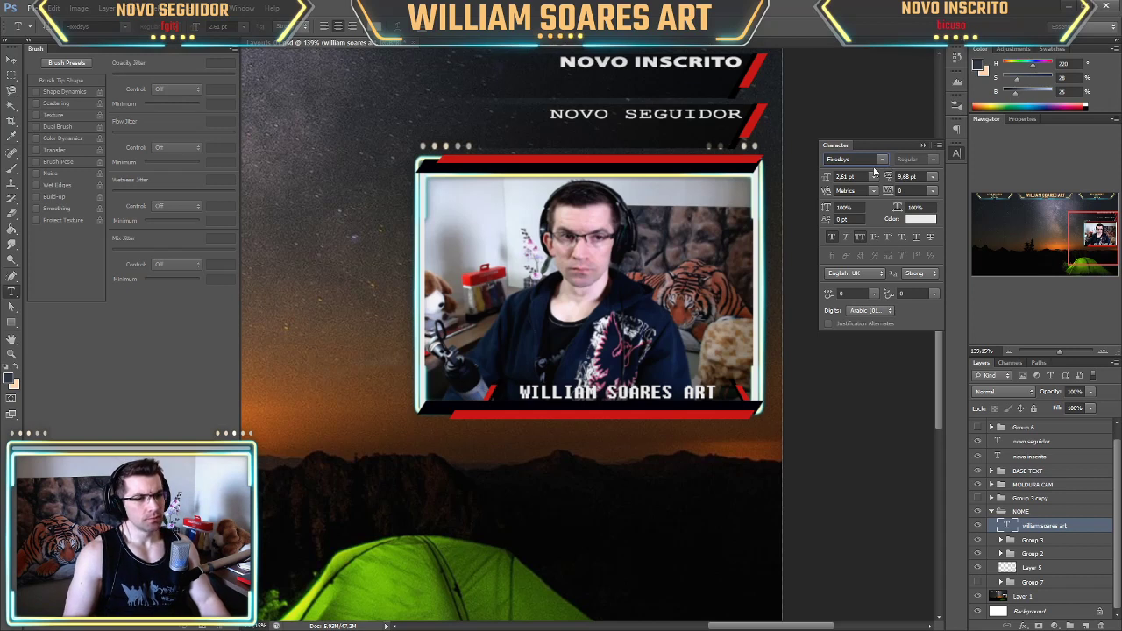
scroll(864, 163, down, 3)
scroll(863, 163, down, 3)
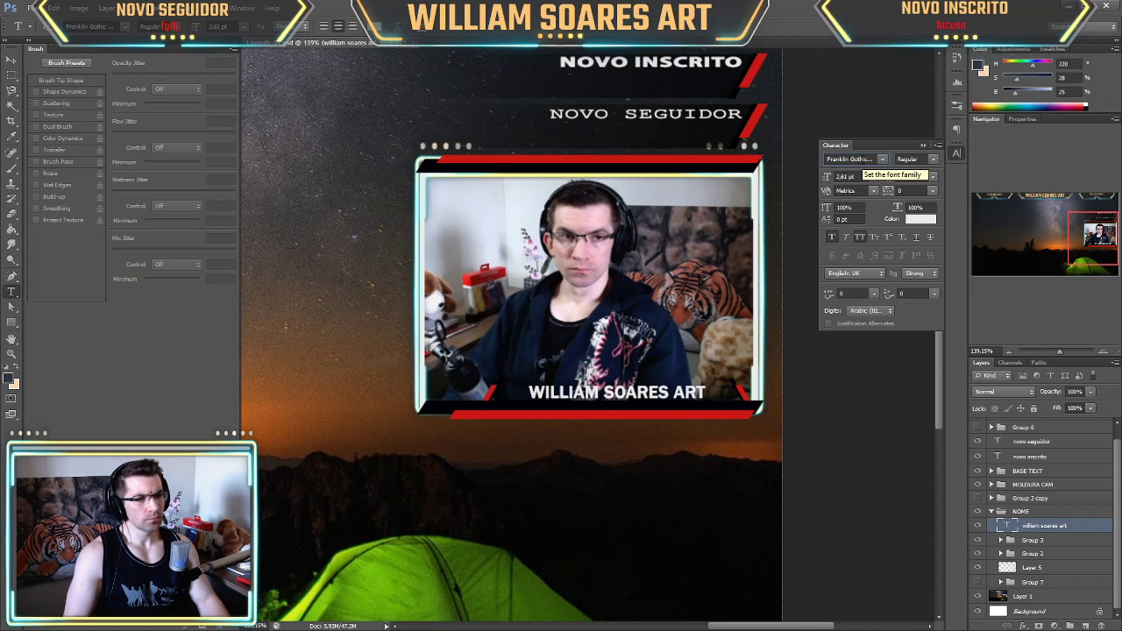
scroll(863, 163, down, 2)
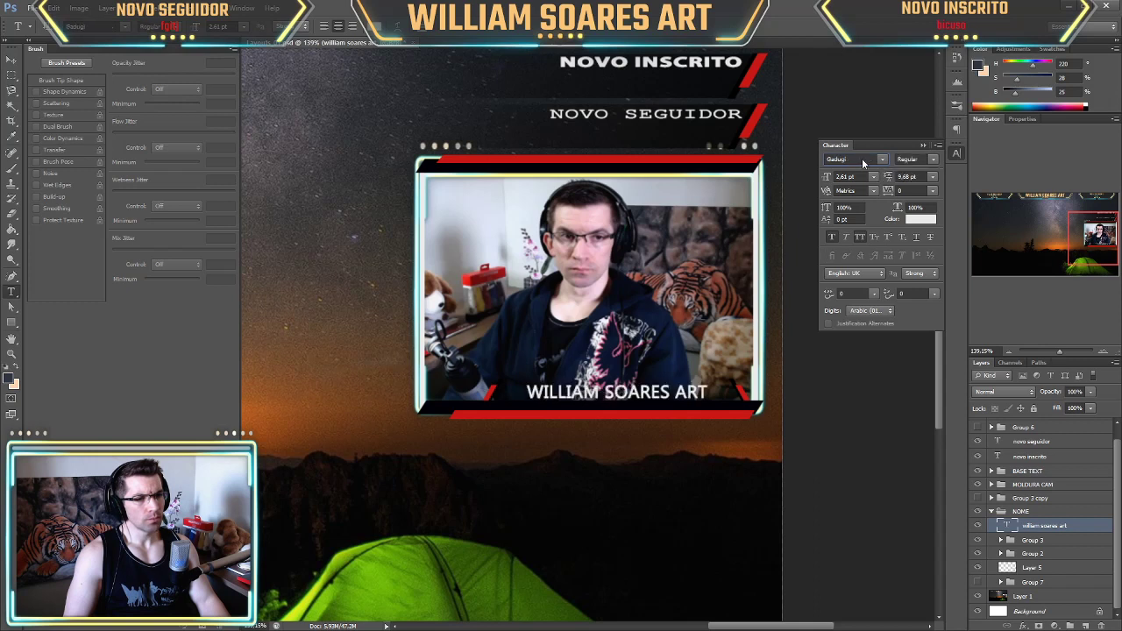
scroll(864, 163, down, 2)
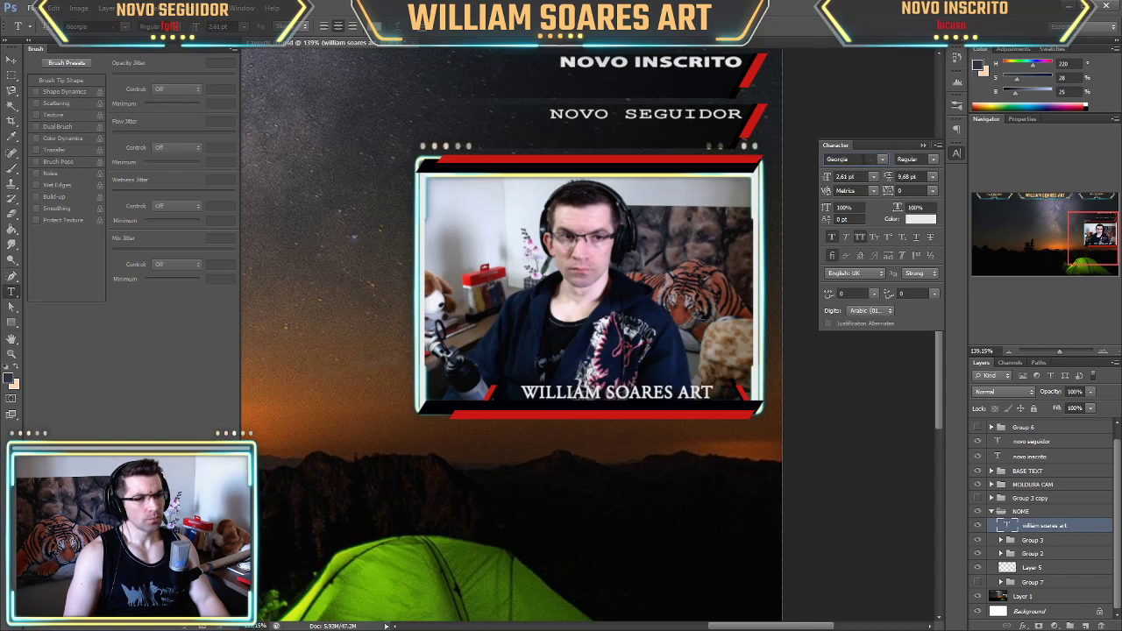
scroll(864, 163, down, 1)
scroll(864, 163, up, 1)
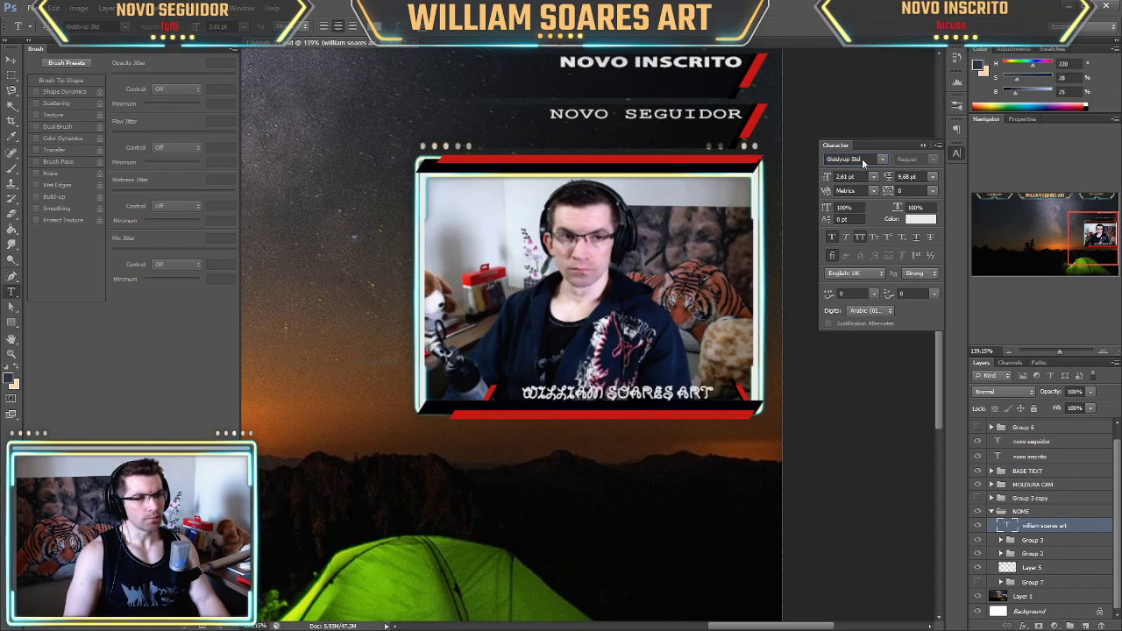
scroll(864, 163, down, 1)
scroll(867, 163, down, 1)
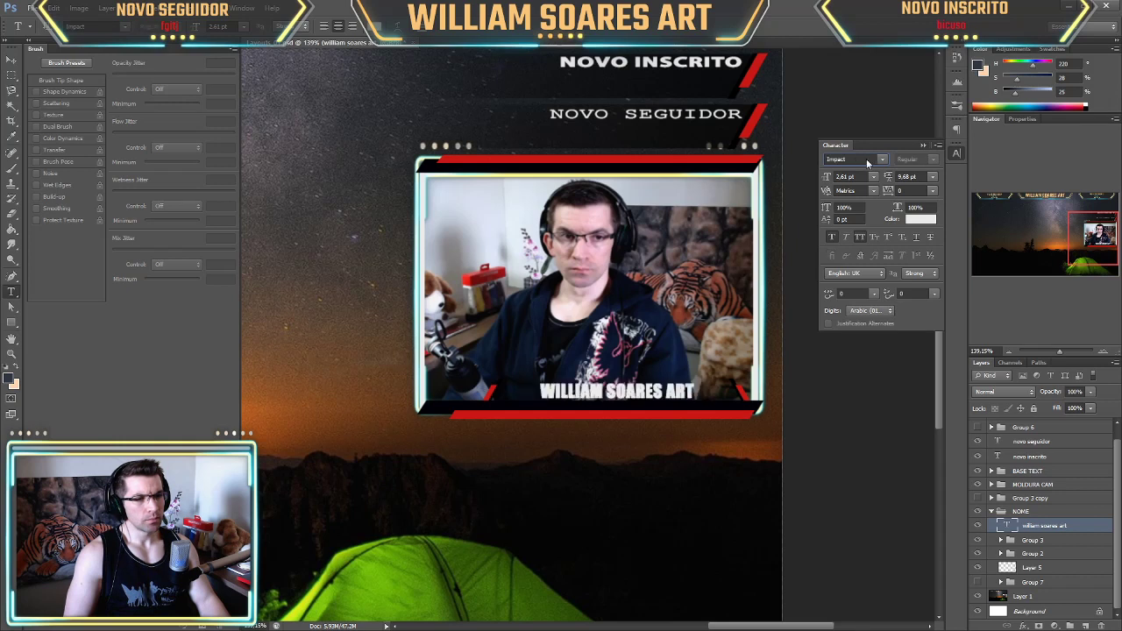
Try the name text in further font families, including Letter Gothic Std, Lucida Console, Lucida Sans Unicode and Marlett.
scroll(866, 163, down, 1)
scroll(867, 163, down, 4)
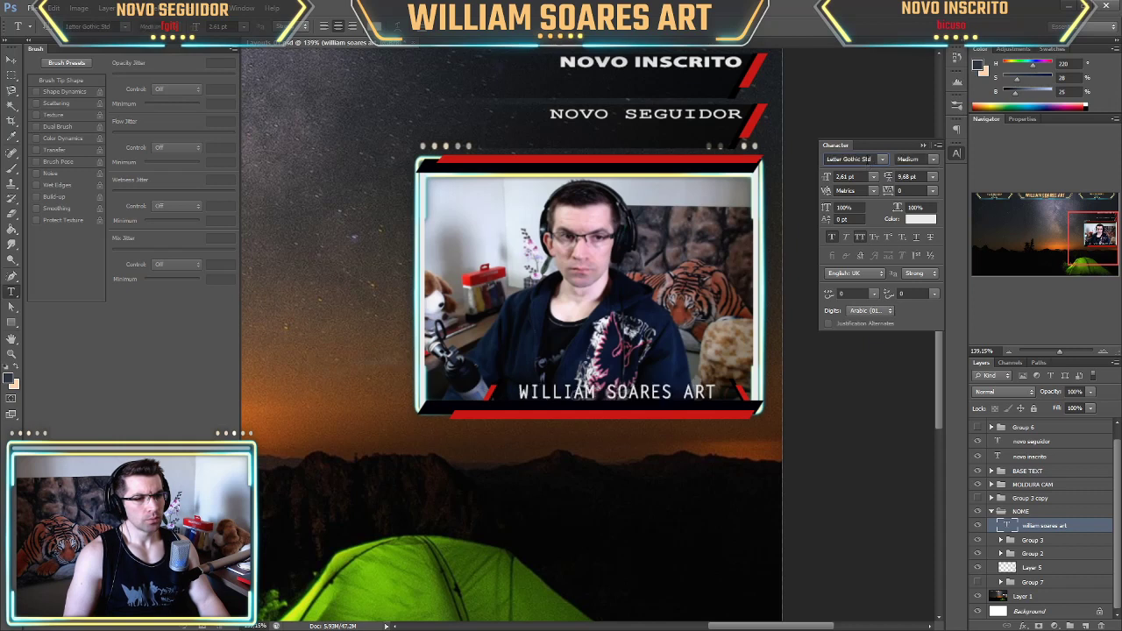
scroll(868, 161, down, 1)
scroll(867, 161, up, 1)
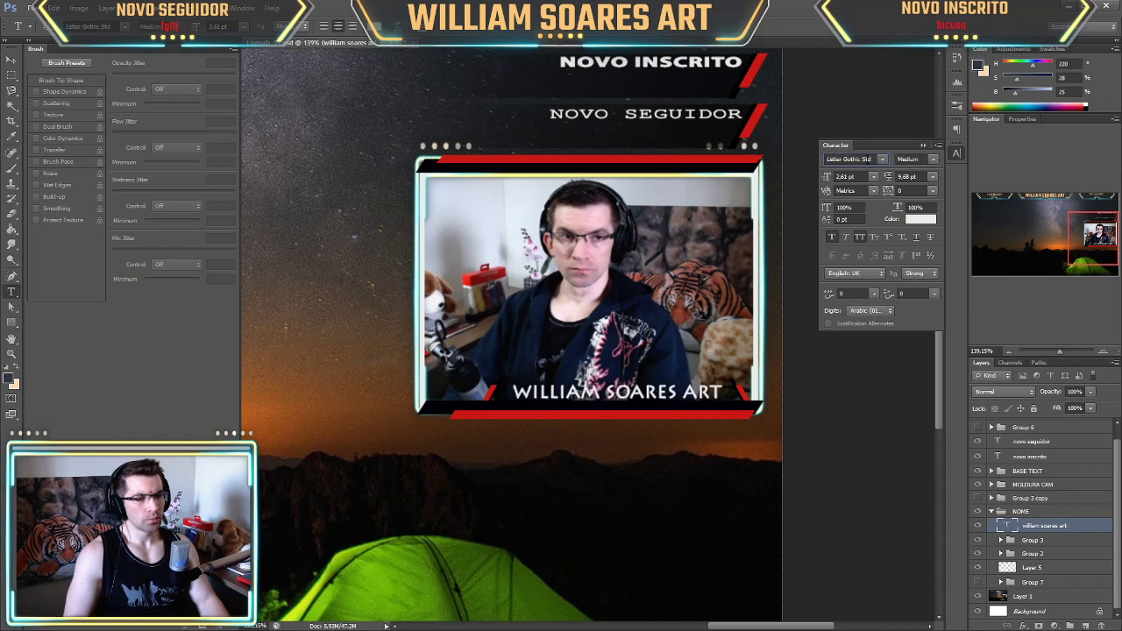
scroll(867, 161, down, 1)
scroll(867, 163, down, 1)
scroll(867, 161, down, 1)
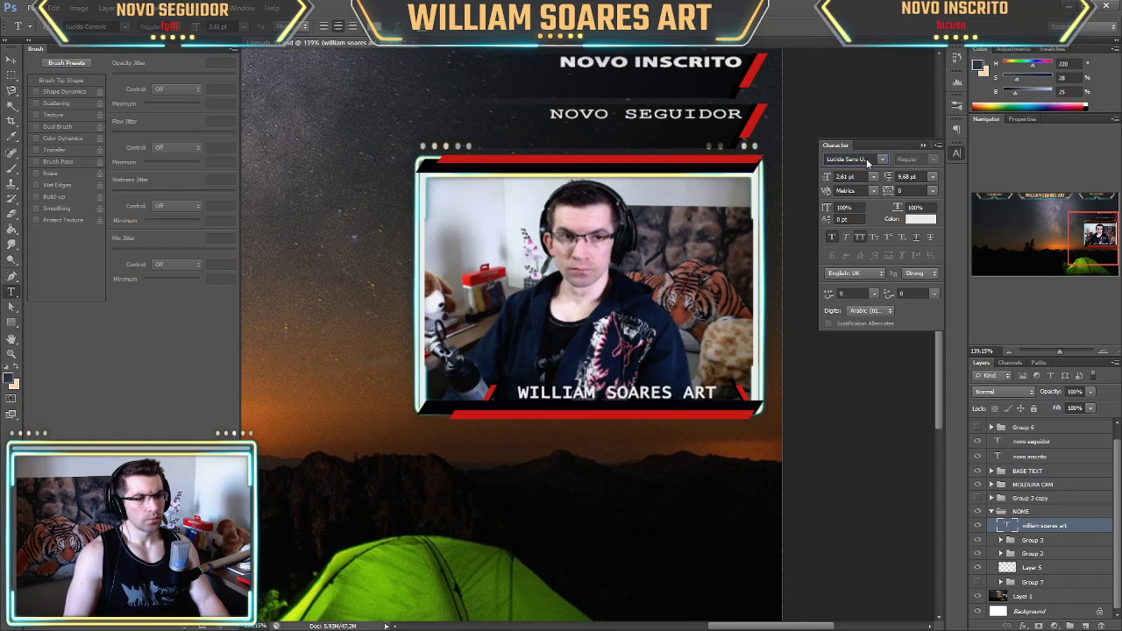
scroll(867, 161, up, 1)
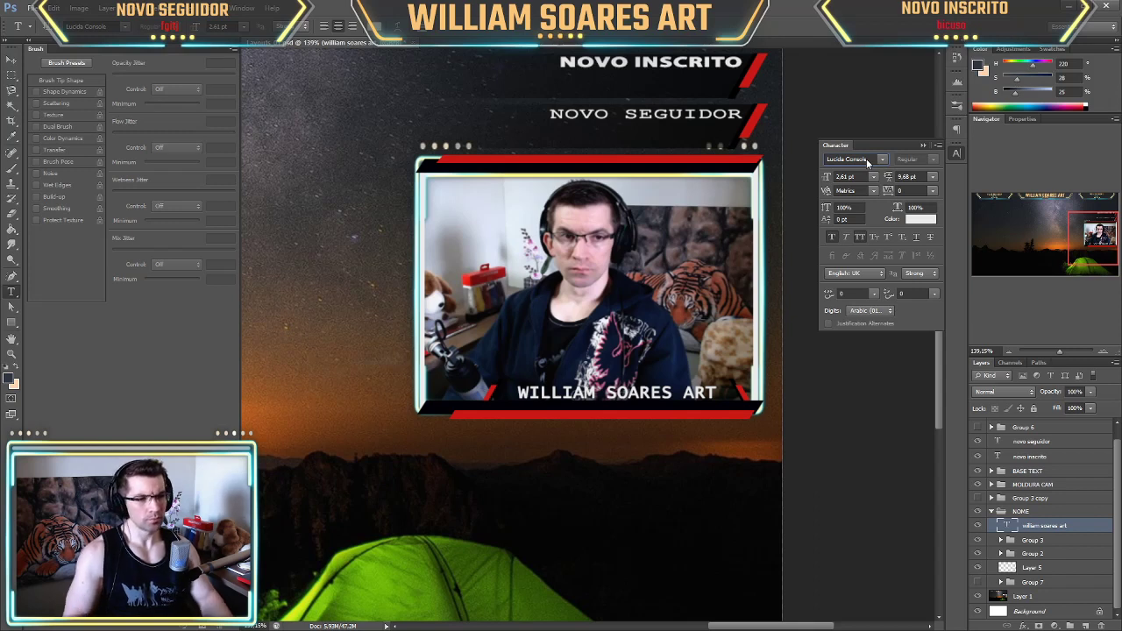
scroll(867, 161, down, 3)
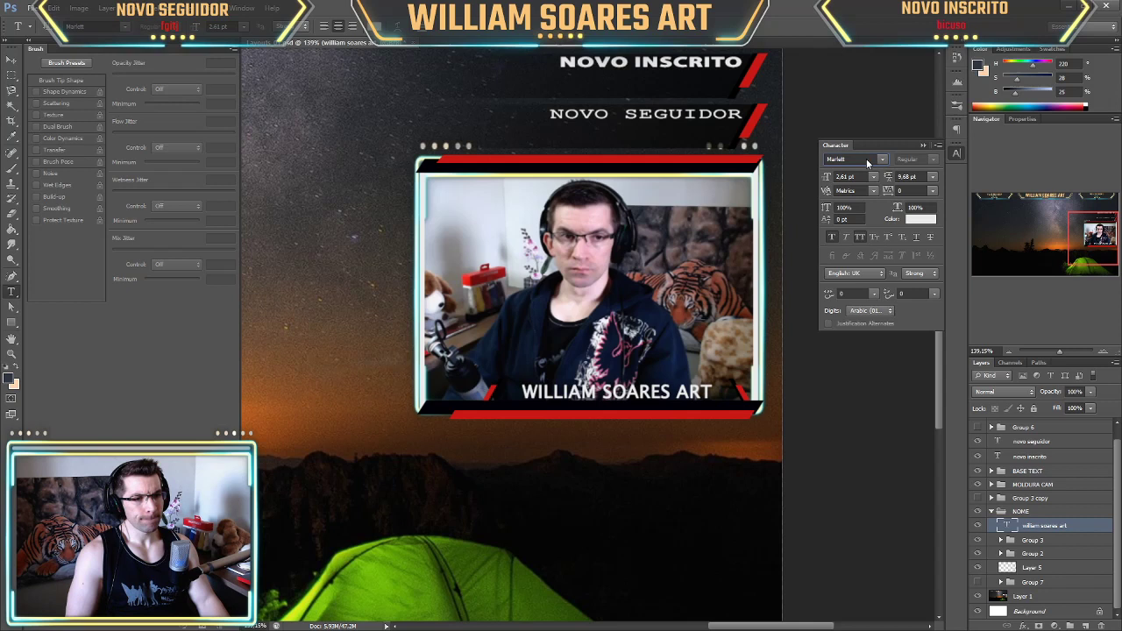
Preview the name text in Microsoft Himalaya, Microsoft PhagsPa, Myanmar Text, Nirmala UI and OCR A Std.
scroll(867, 161, down, 1)
scroll(867, 162, down, 1)
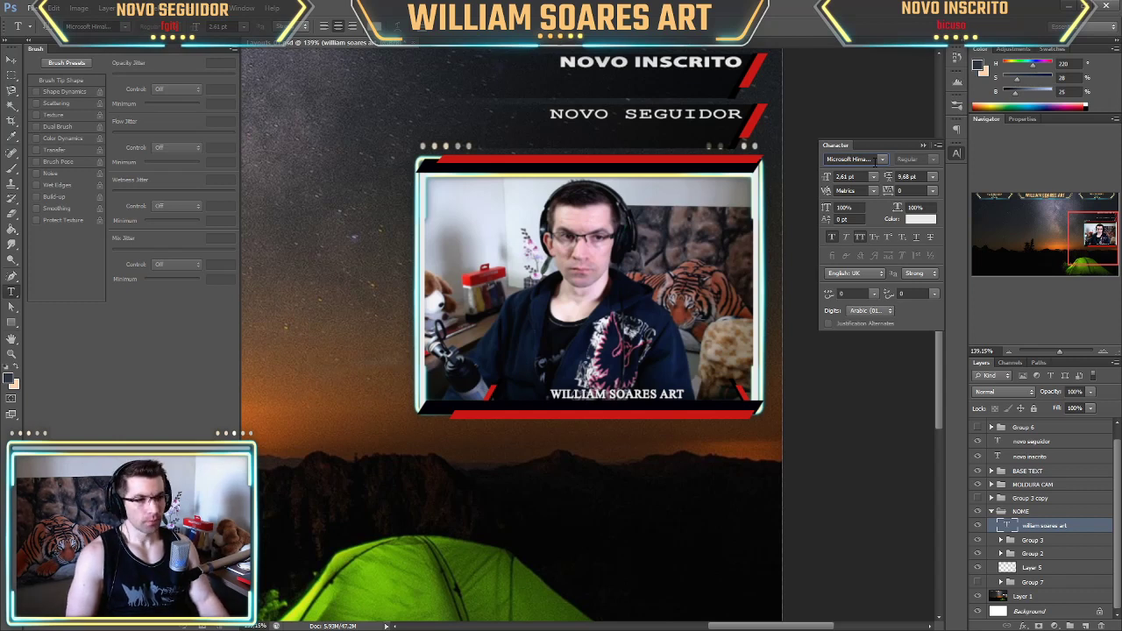
scroll(875, 161, down, 2)
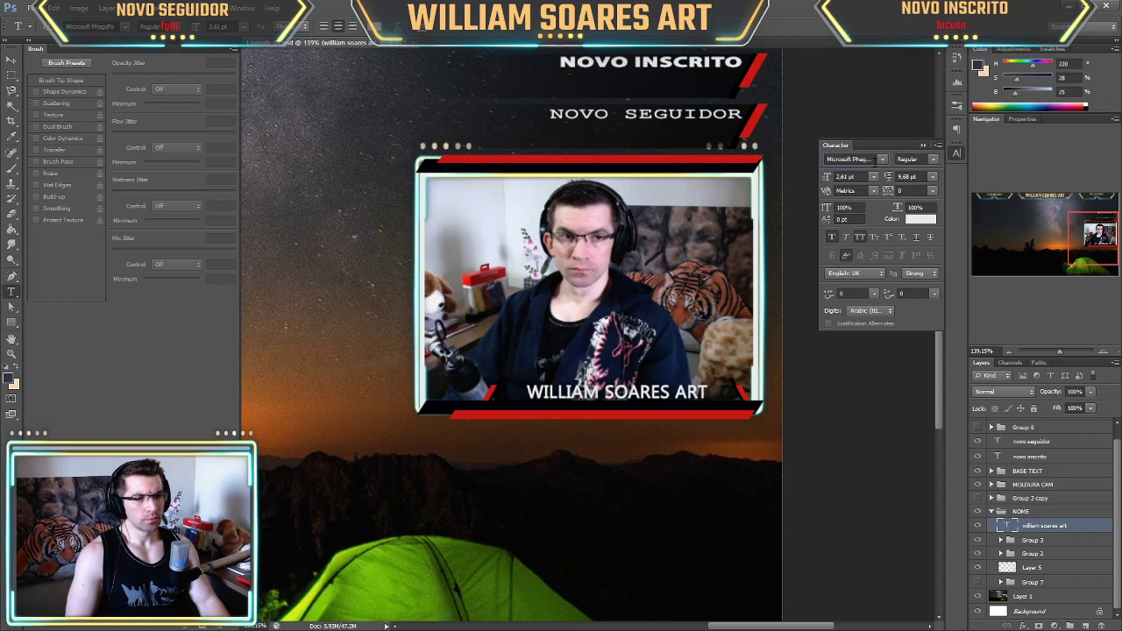
scroll(875, 162, down, 2)
scroll(874, 162, down, 2)
scroll(875, 163, down, 1)
scroll(874, 164, down, 3)
scroll(875, 165, down, 2)
scroll(874, 165, down, 2)
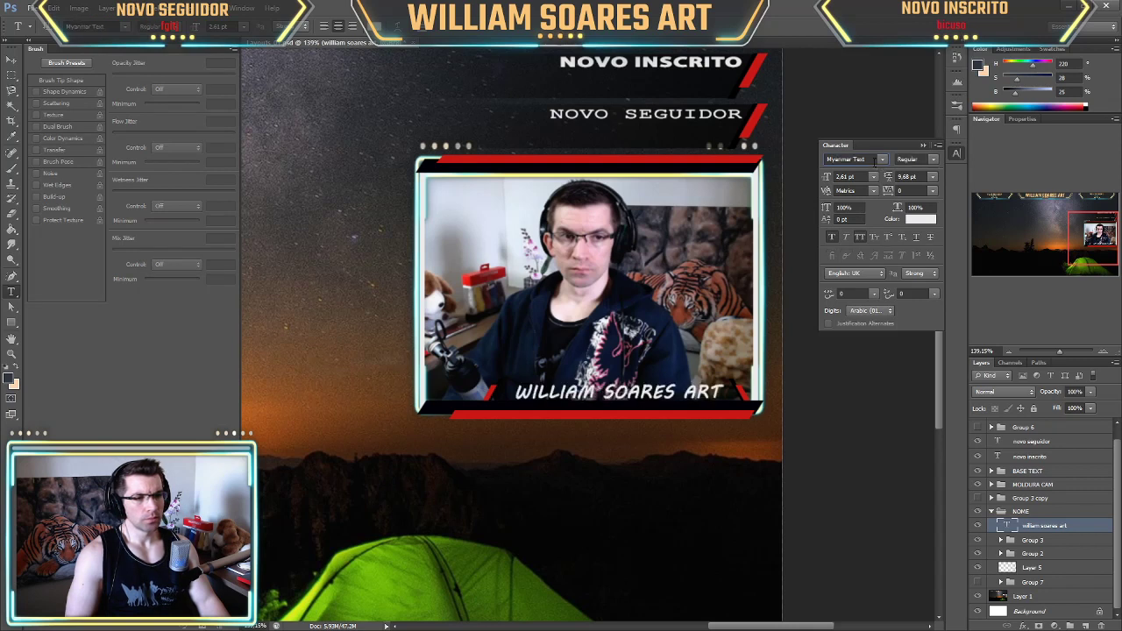
scroll(875, 165, down, 2)
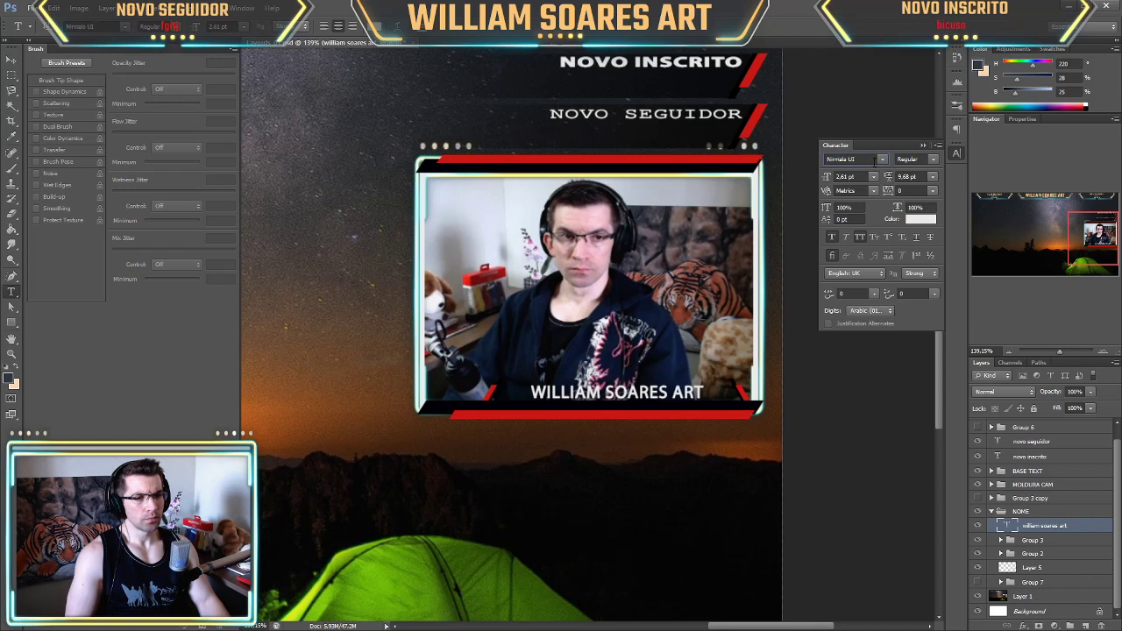
scroll(875, 165, down, 2)
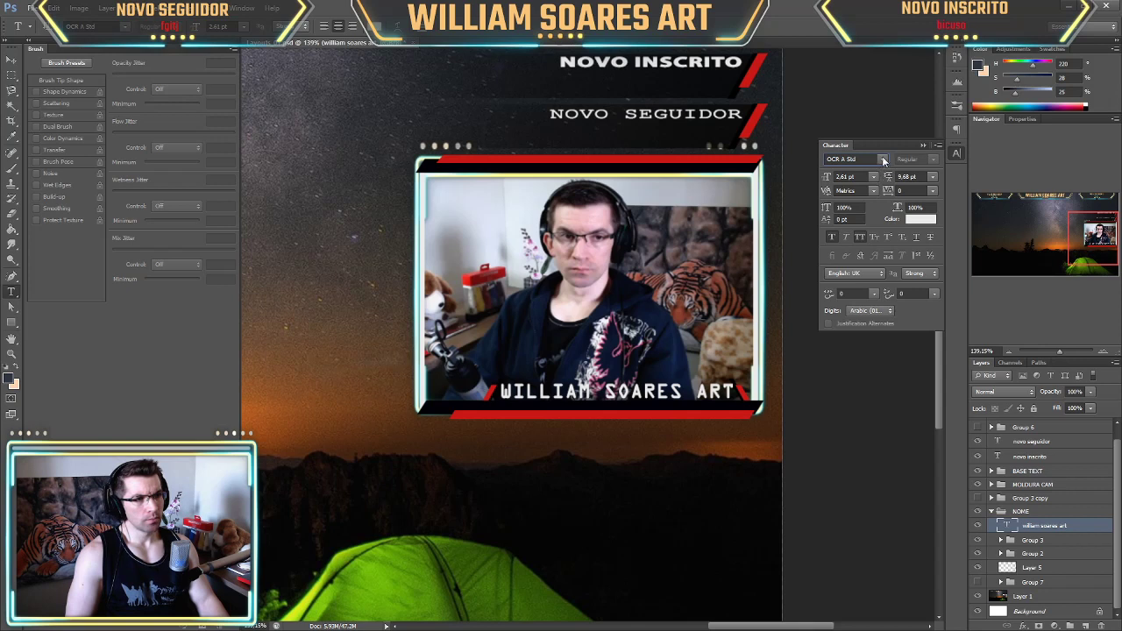
Compare Consolas, Courier and Adobe Devanagari on the name text, and settle on the Fixedsys font.
click(882, 159)
scroll(906, 289, up, 15)
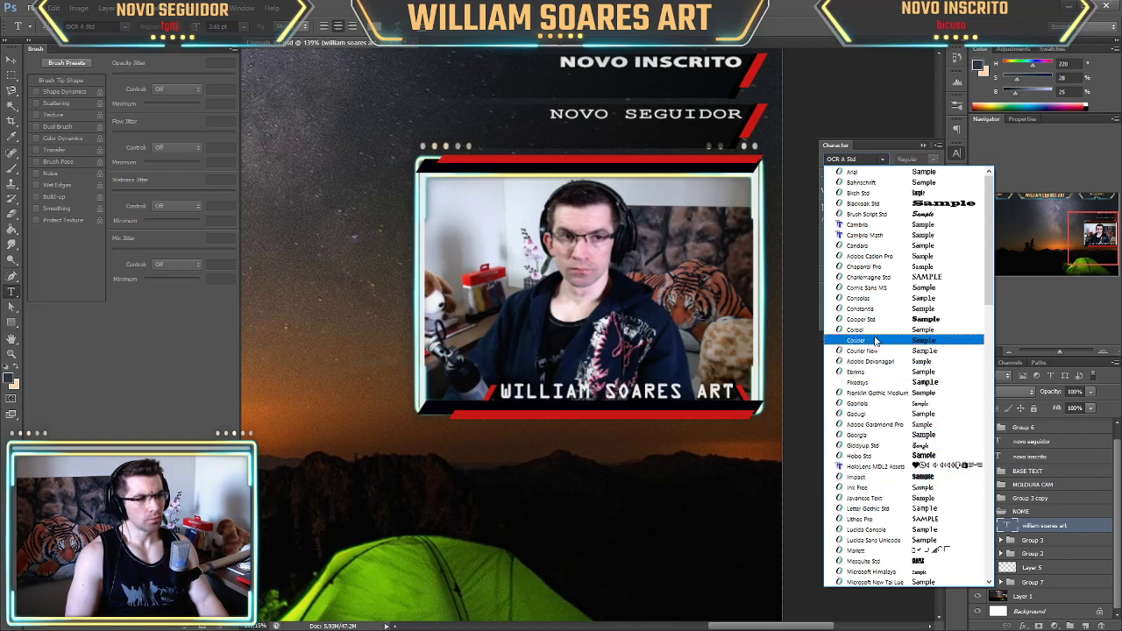
click(880, 299)
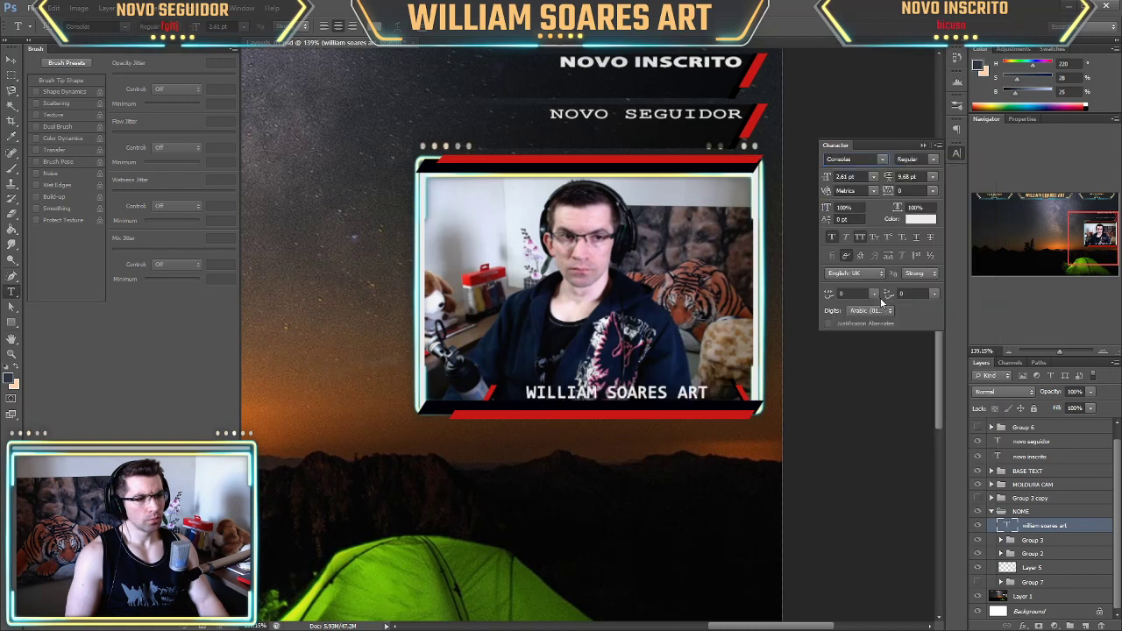
scroll(865, 162, down, 1)
scroll(864, 161, down, 2)
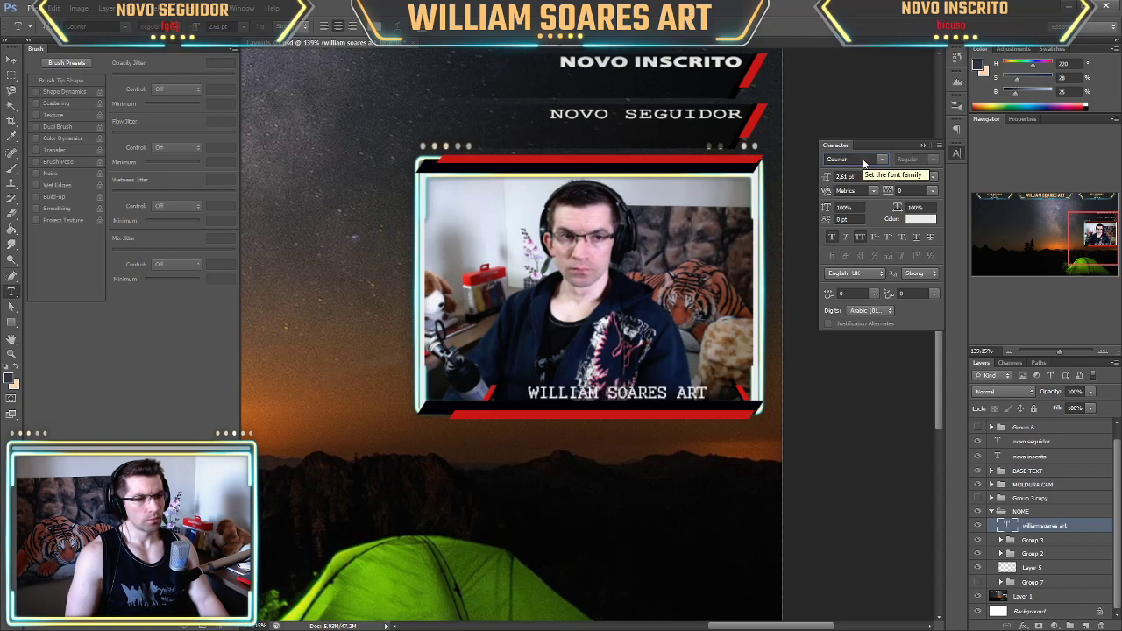
scroll(864, 162, down, 2)
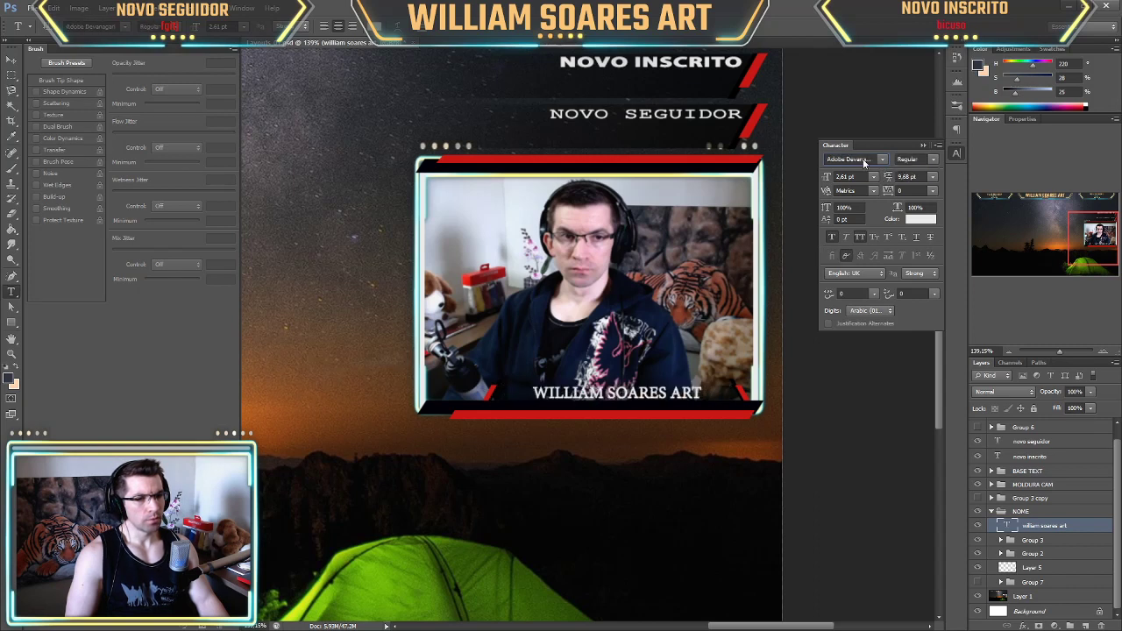
scroll(865, 161, down, 2)
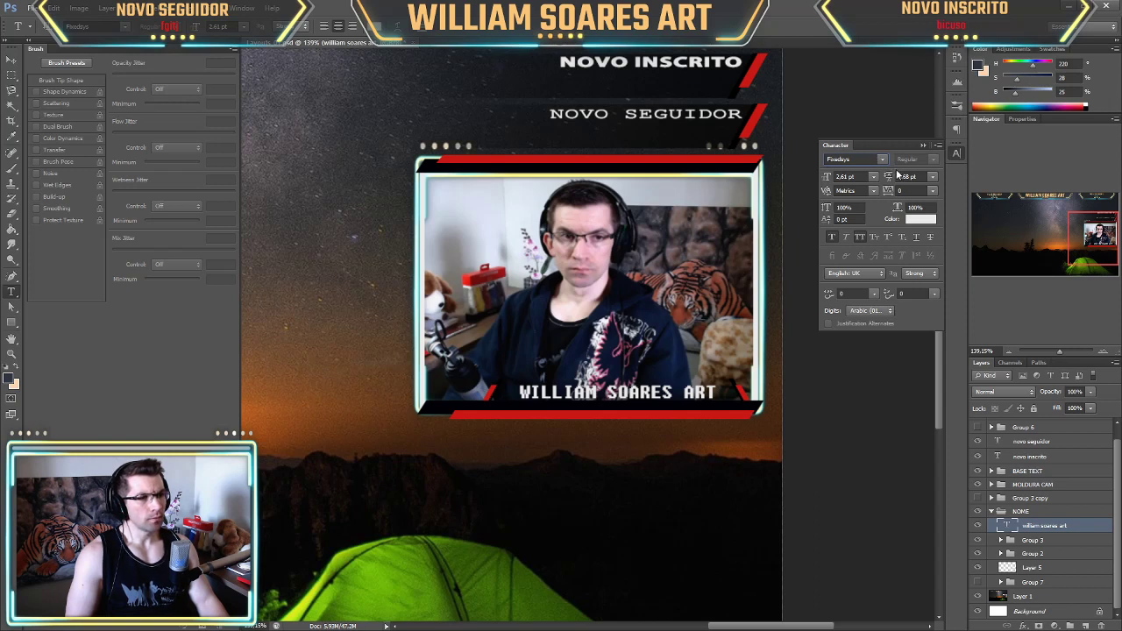
click(956, 154)
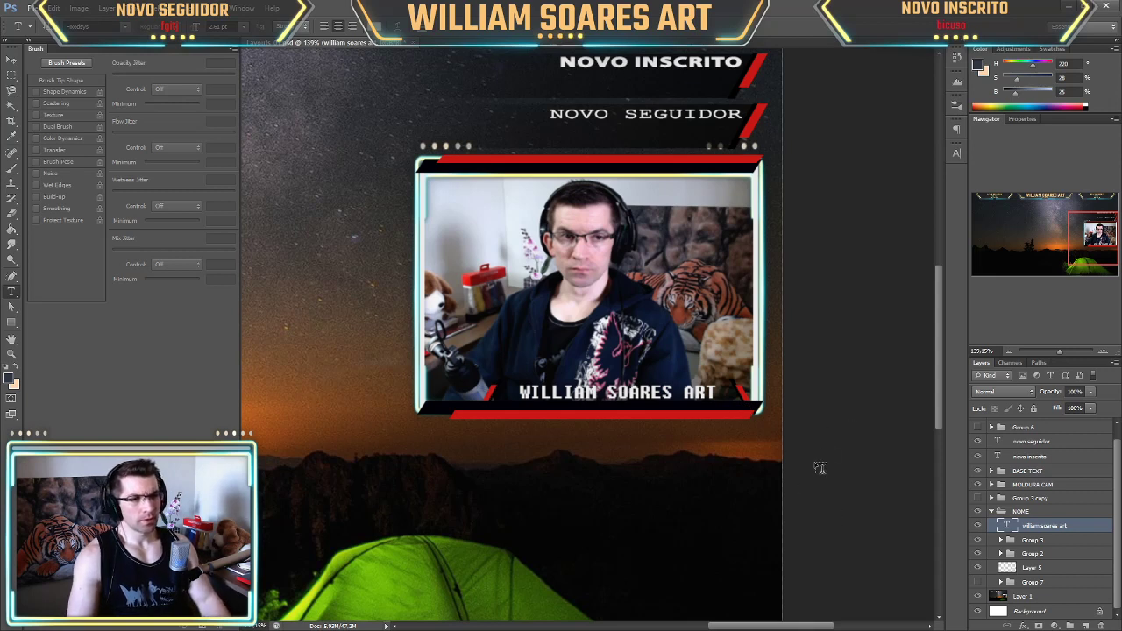
Change the font of the "novo inscrito" text layer to Fixedsys.
scroll(885, 383, up, 1)
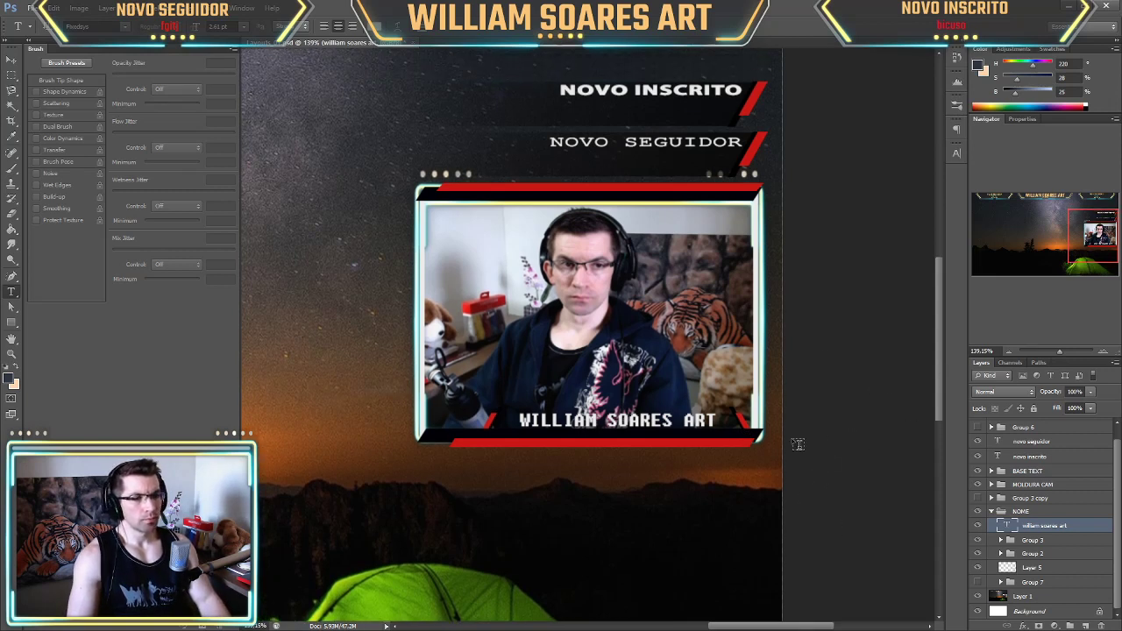
click(1054, 456)
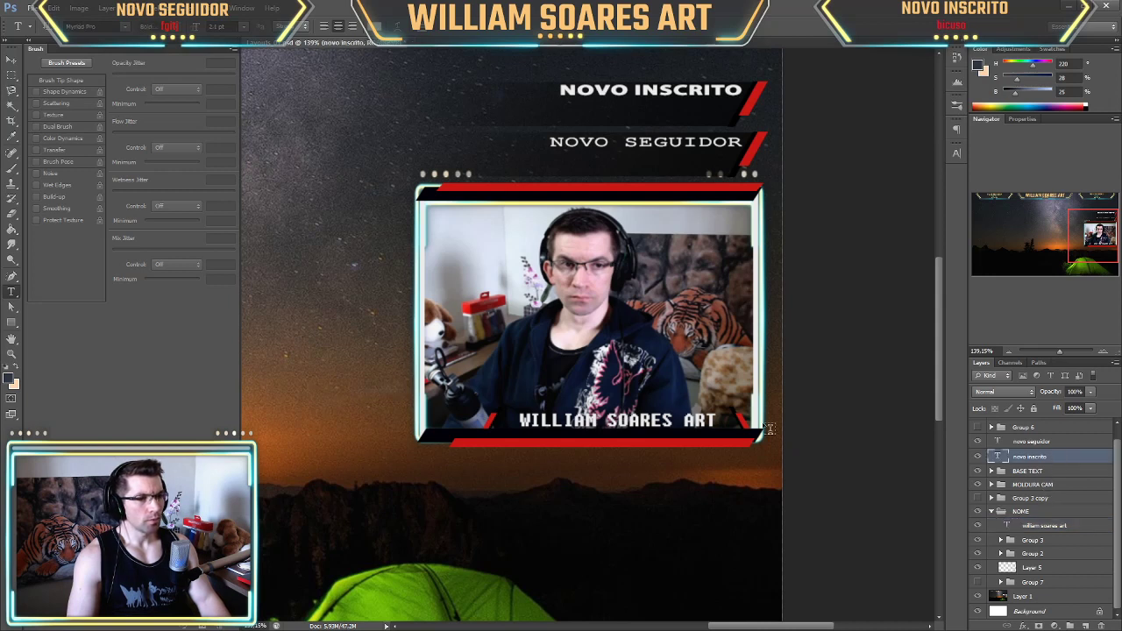
click(956, 154)
click(881, 161)
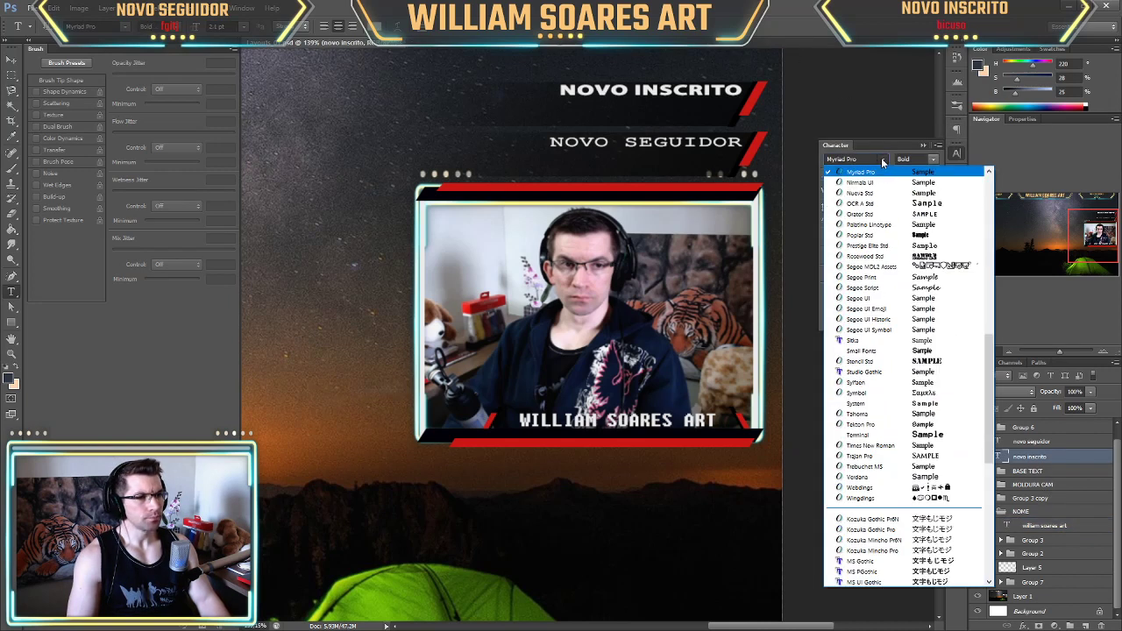
scroll(896, 268, up, 15)
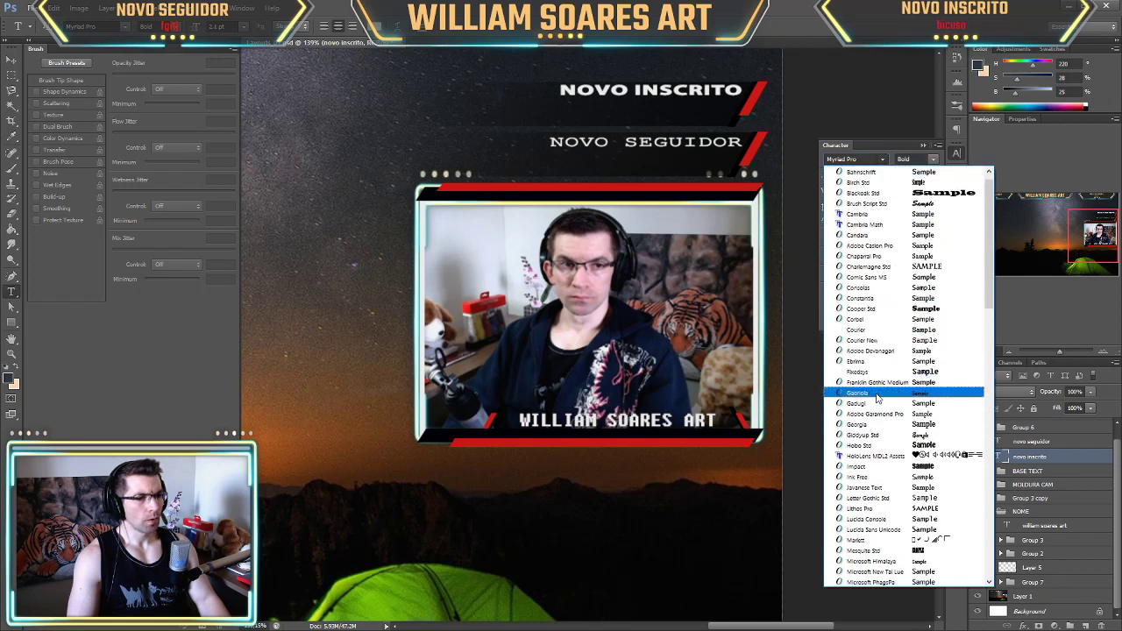
click(876, 372)
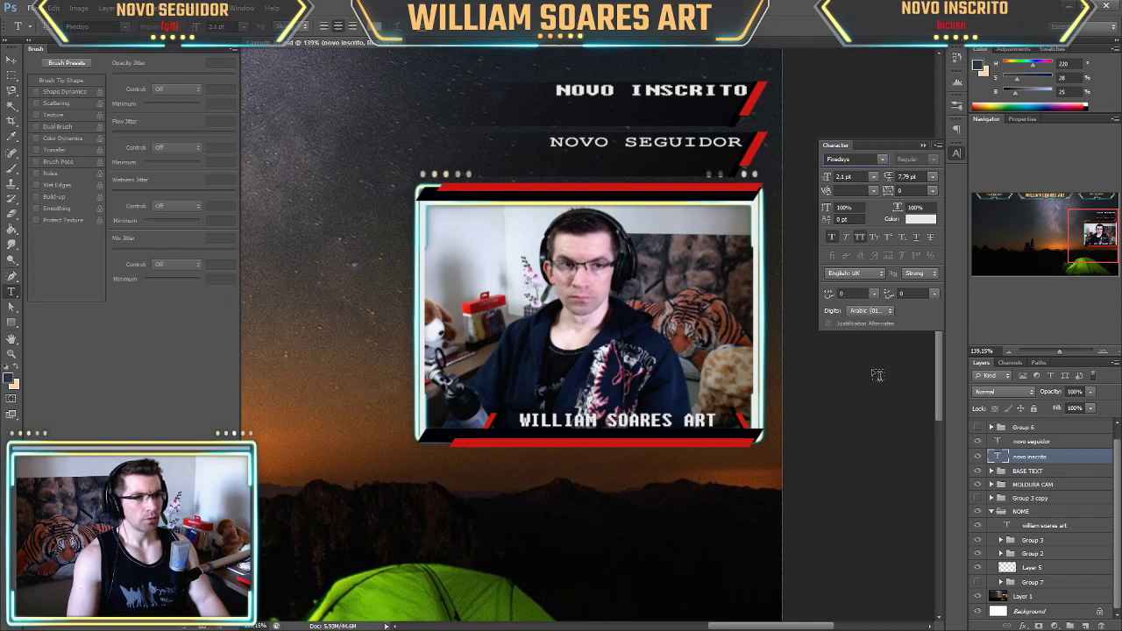
Try Corbel and Courier on the "novo inscrito" text, and set it back to Fixedsys.
click(882, 162)
scroll(905, 230, up, 1)
scroll(904, 229, up, 1)
click(893, 214)
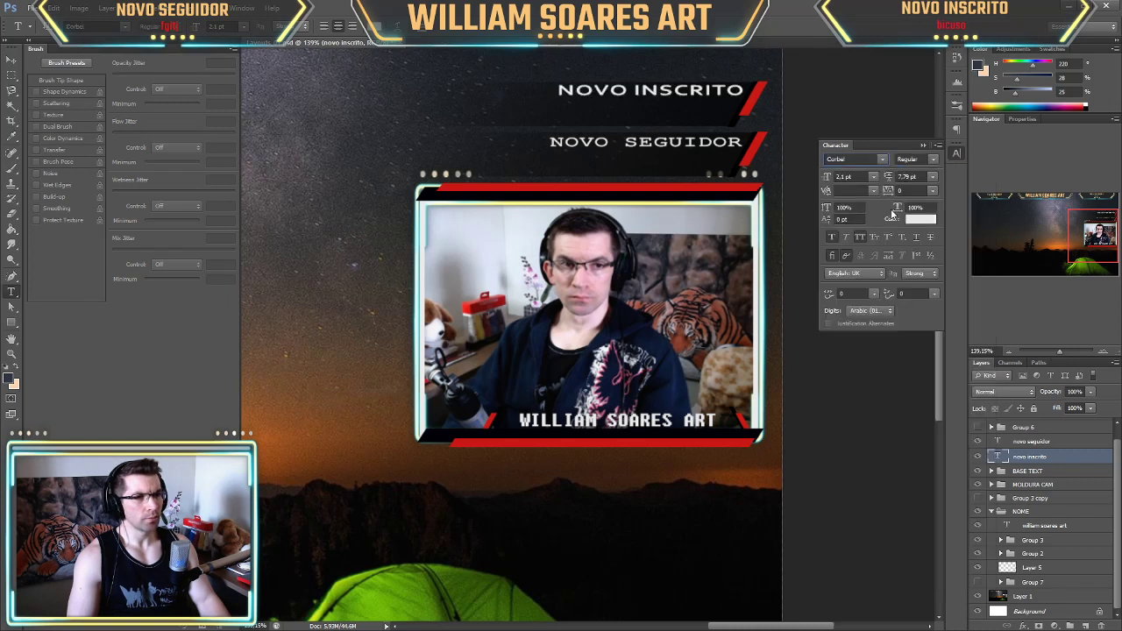
scroll(865, 160, down, 3)
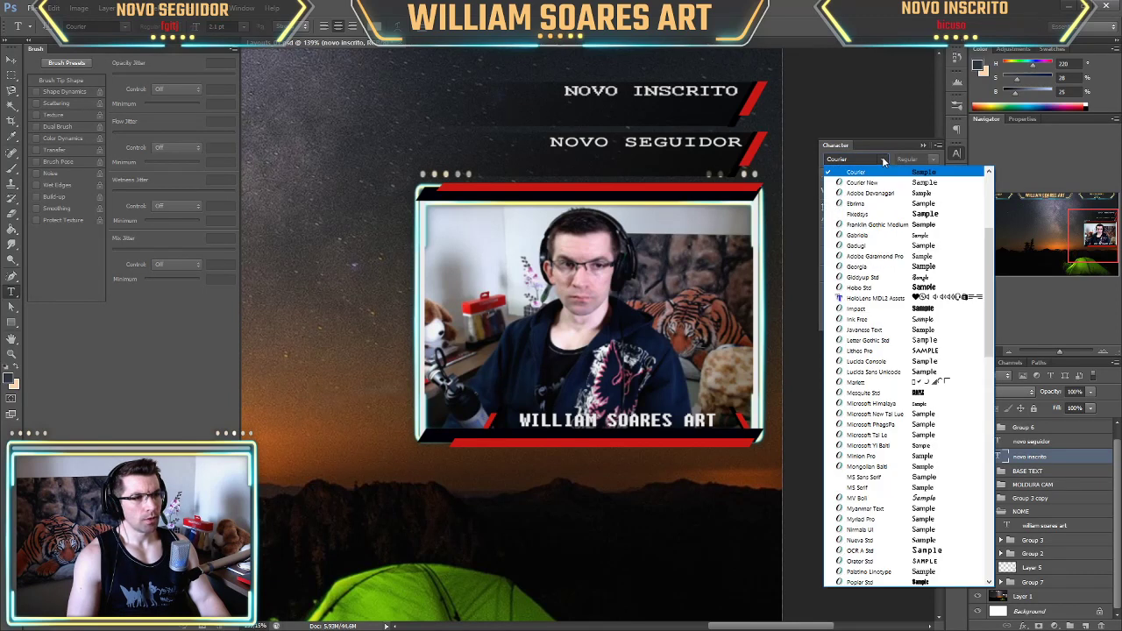
click(887, 215)
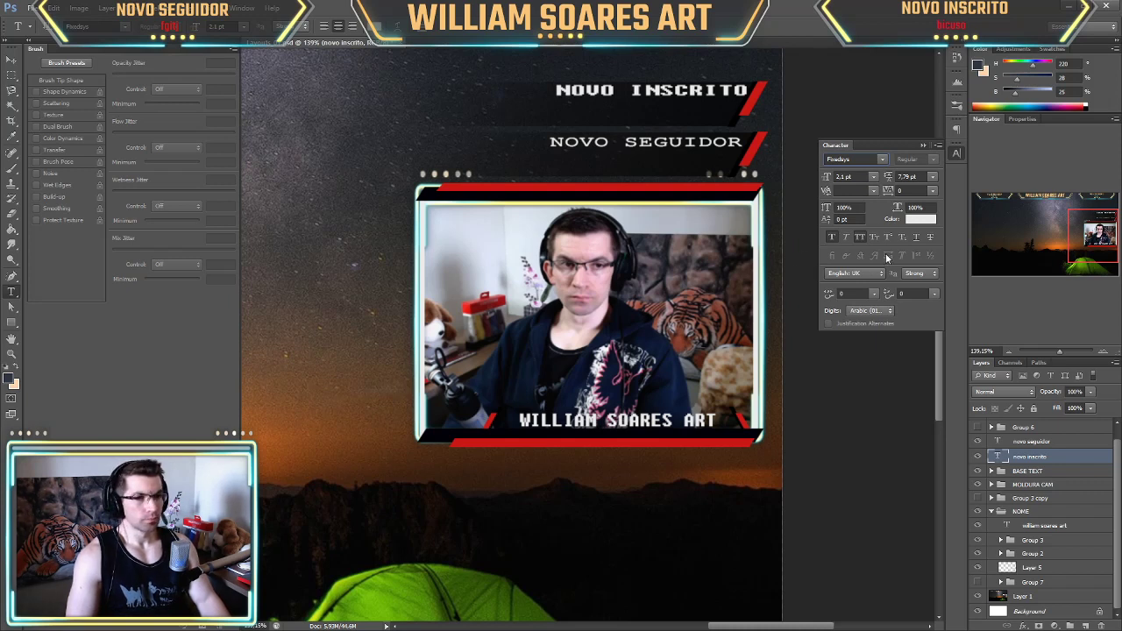
click(954, 152)
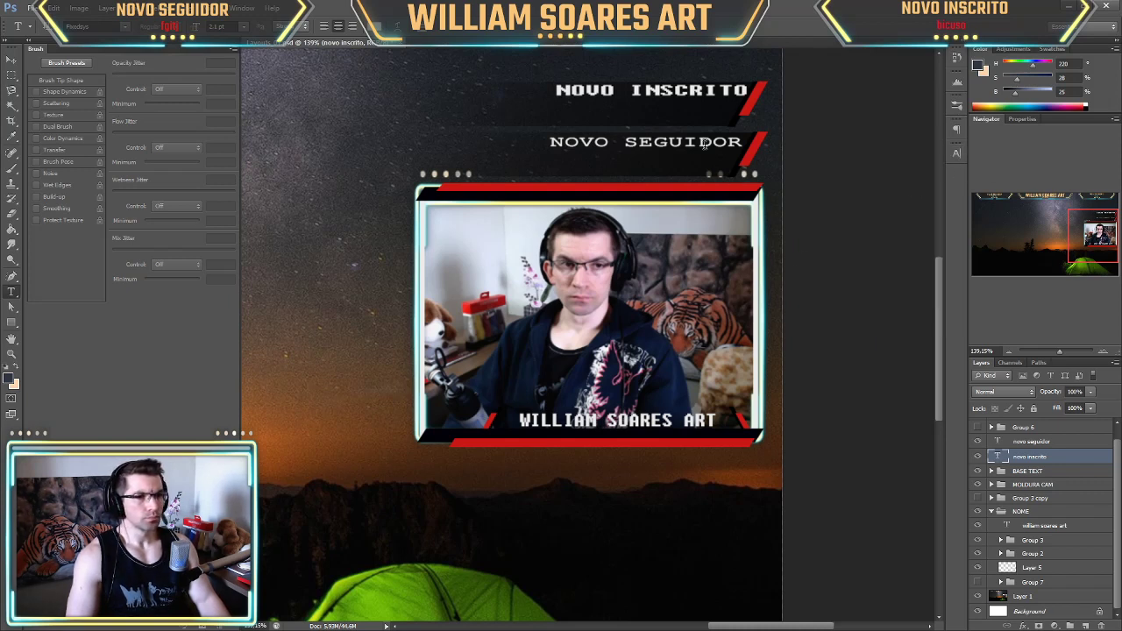
Change the font of the "novo seguidor" text layer to Fixedsys.
click(1055, 442)
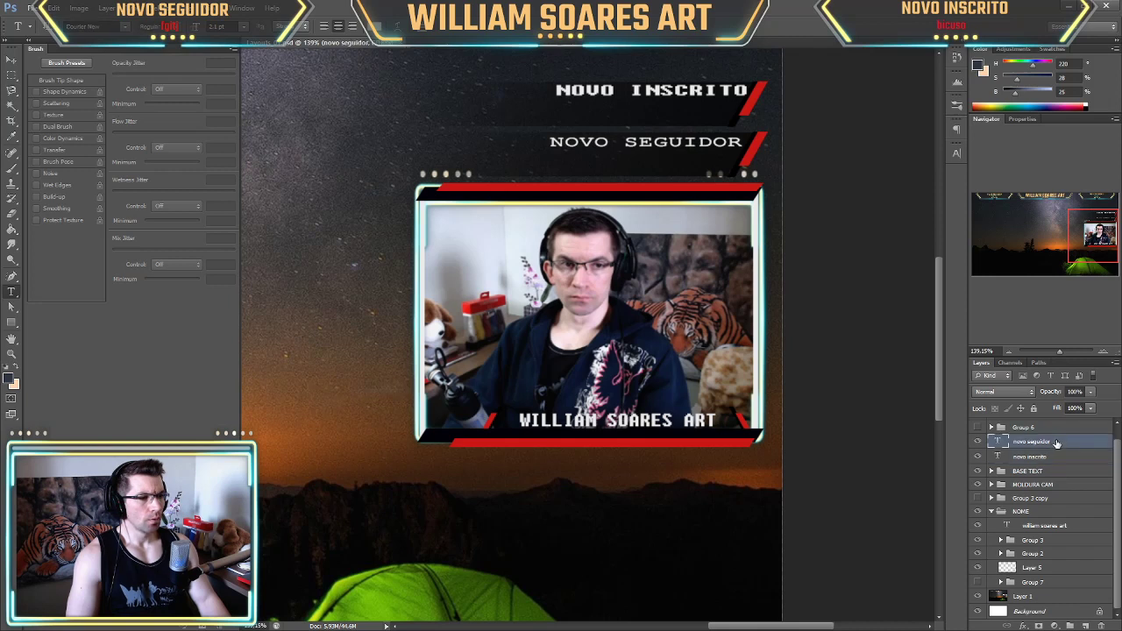
click(957, 154)
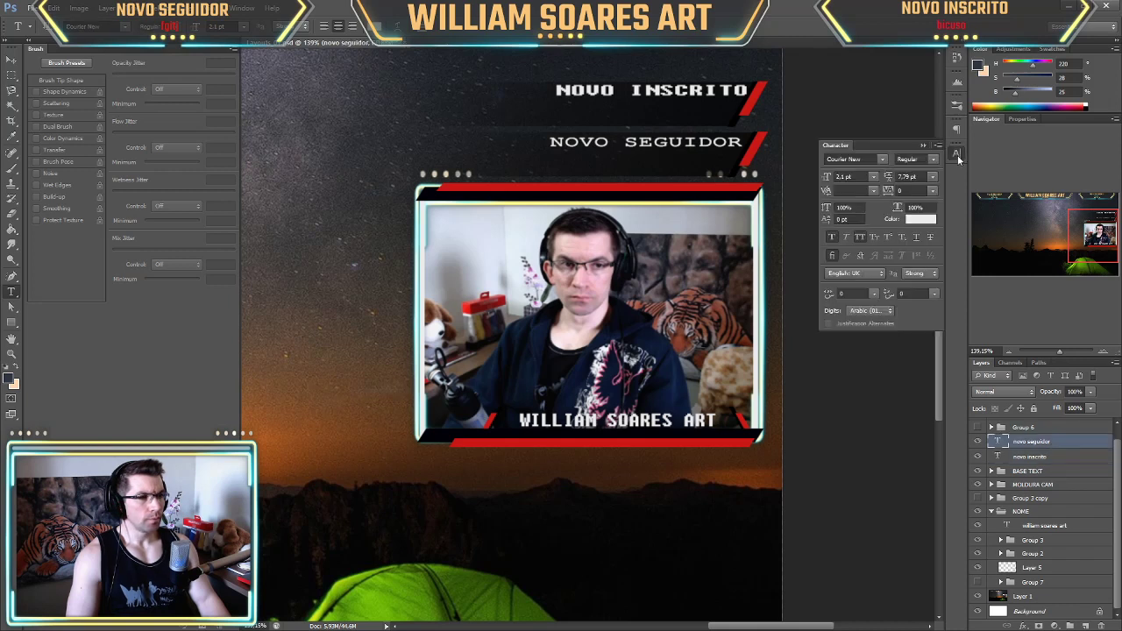
click(883, 159)
scroll(885, 342, up, 5)
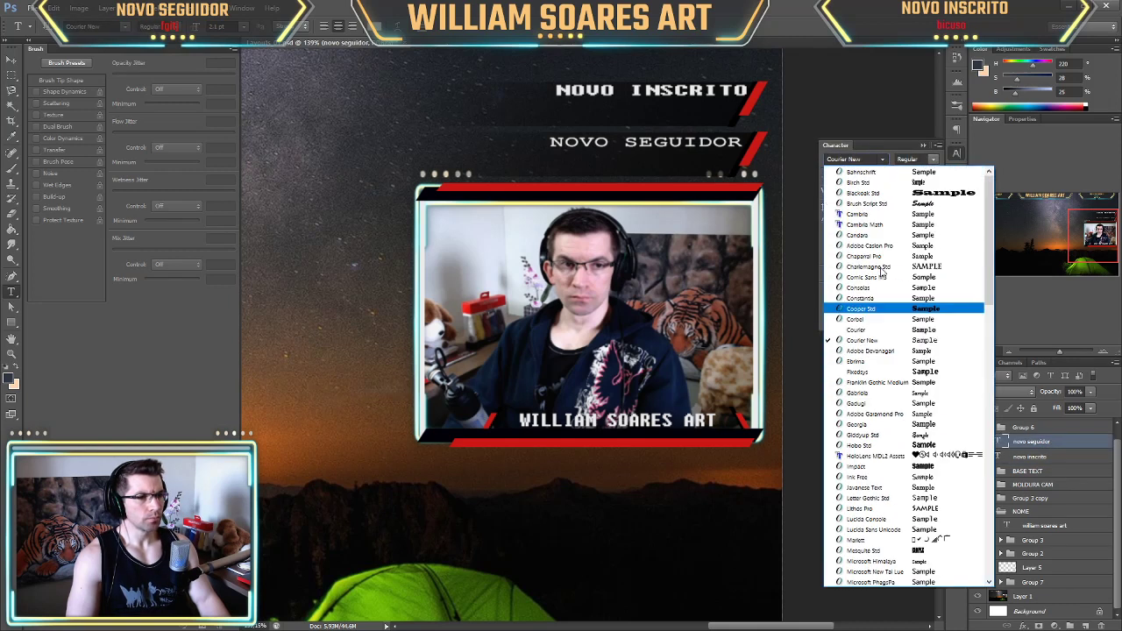
click(892, 379)
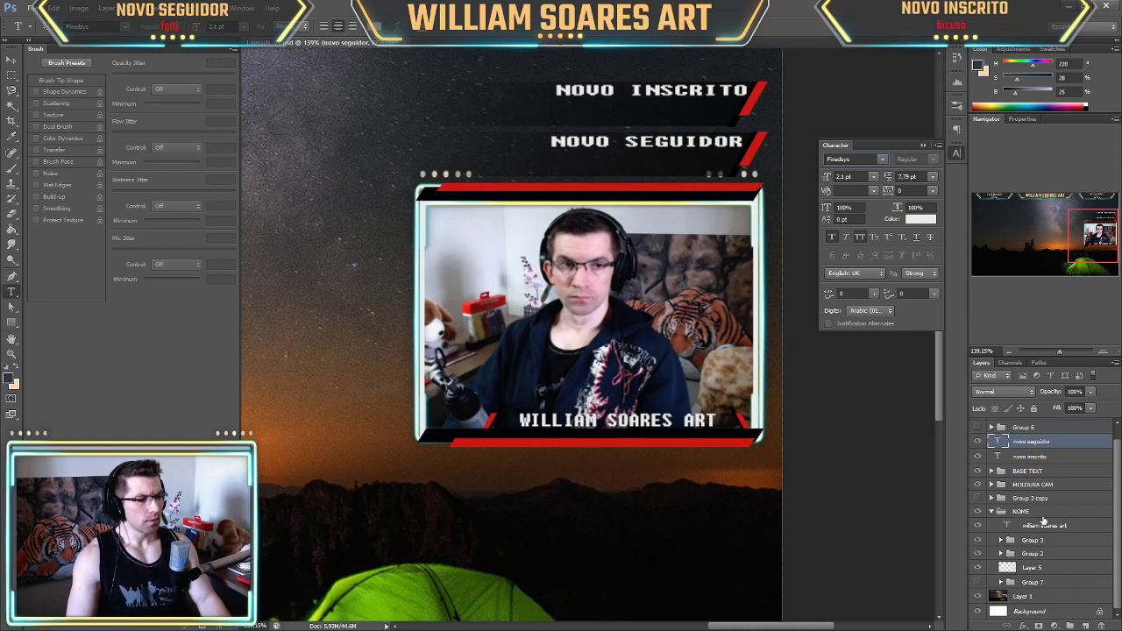
Move the NOME group to centre the name banner along the bottom edge of the webcam frame.
click(992, 512)
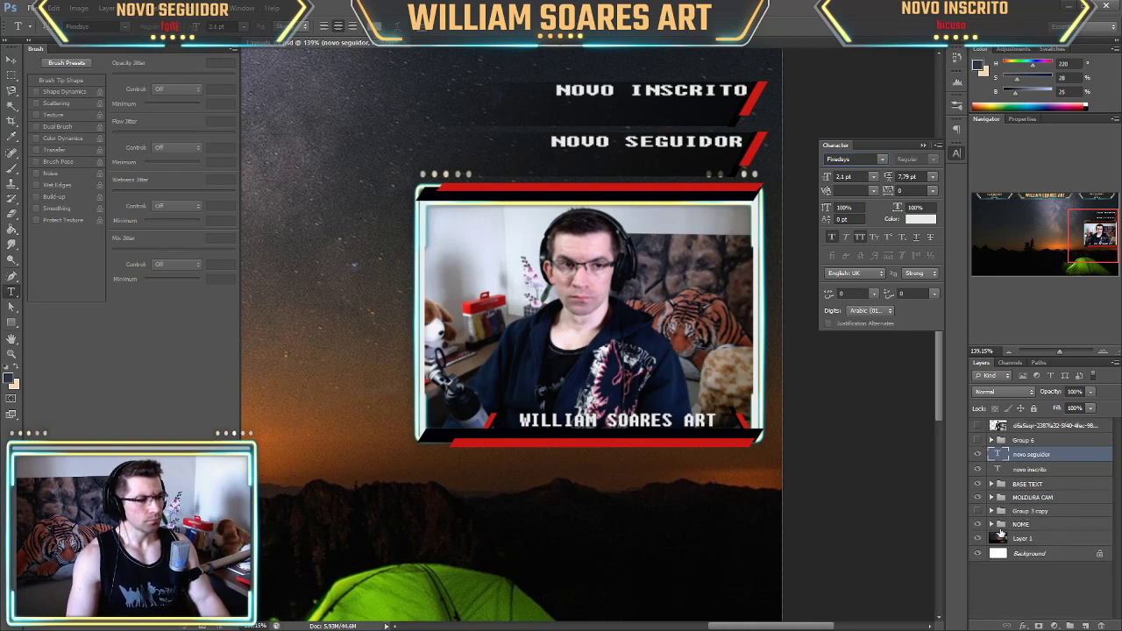
click(1038, 525)
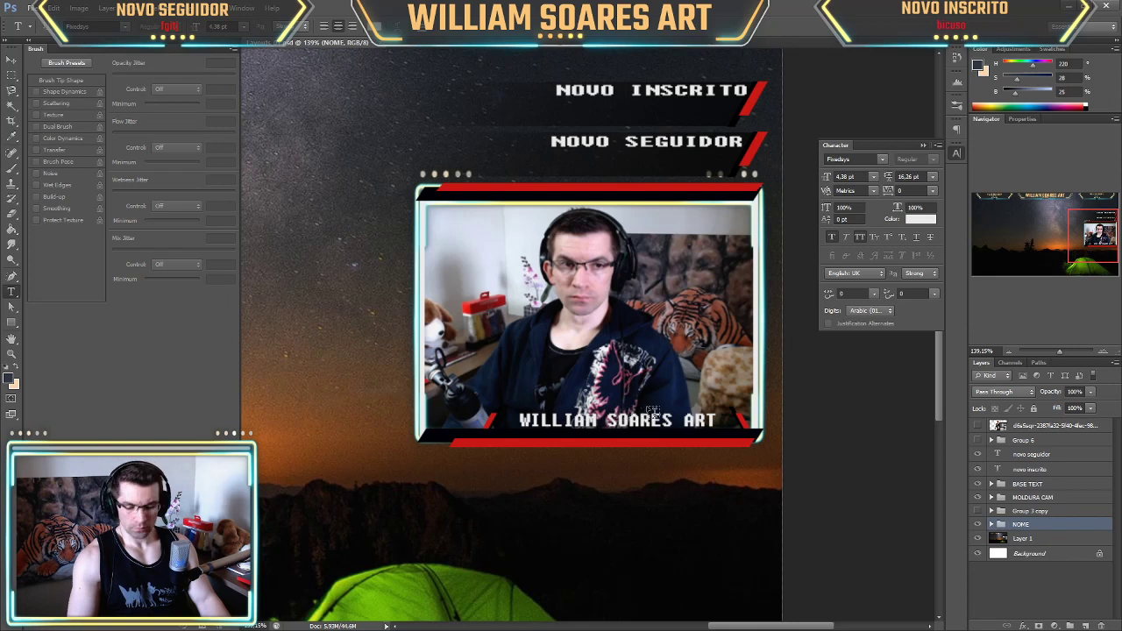
key(v)
mouse_move(718, 419)
mouse_down()
mouse_move(691, 417)
mouse_move(702, 425)
mouse_up()
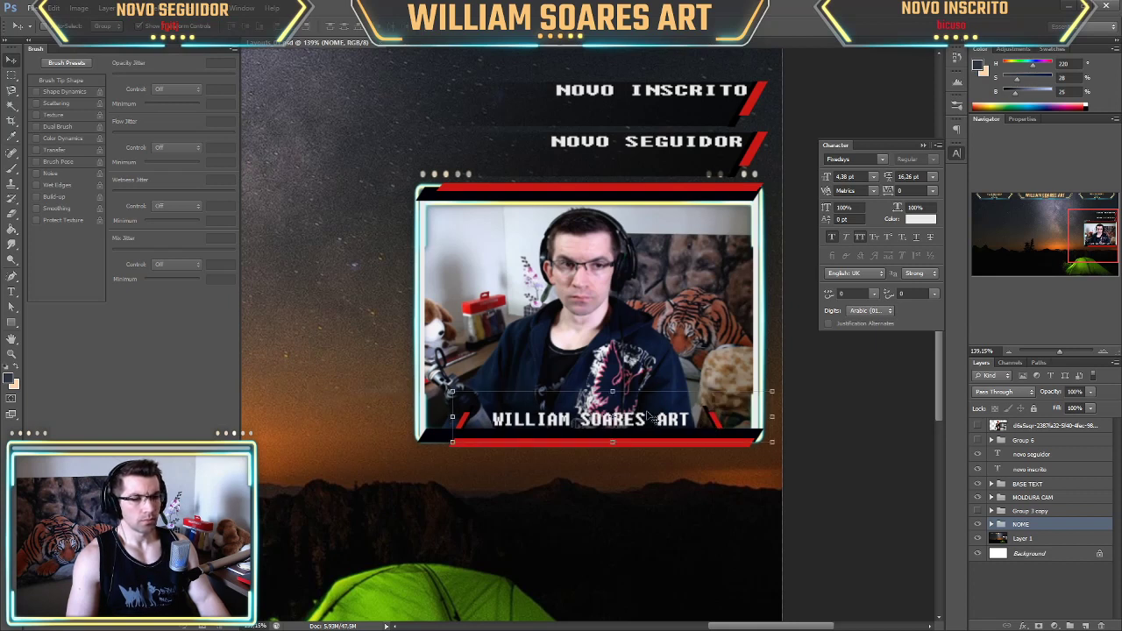
mouse_move(649, 418)
mouse_down()
mouse_move(669, 418)
mouse_move(643, 416)
mouse_up()
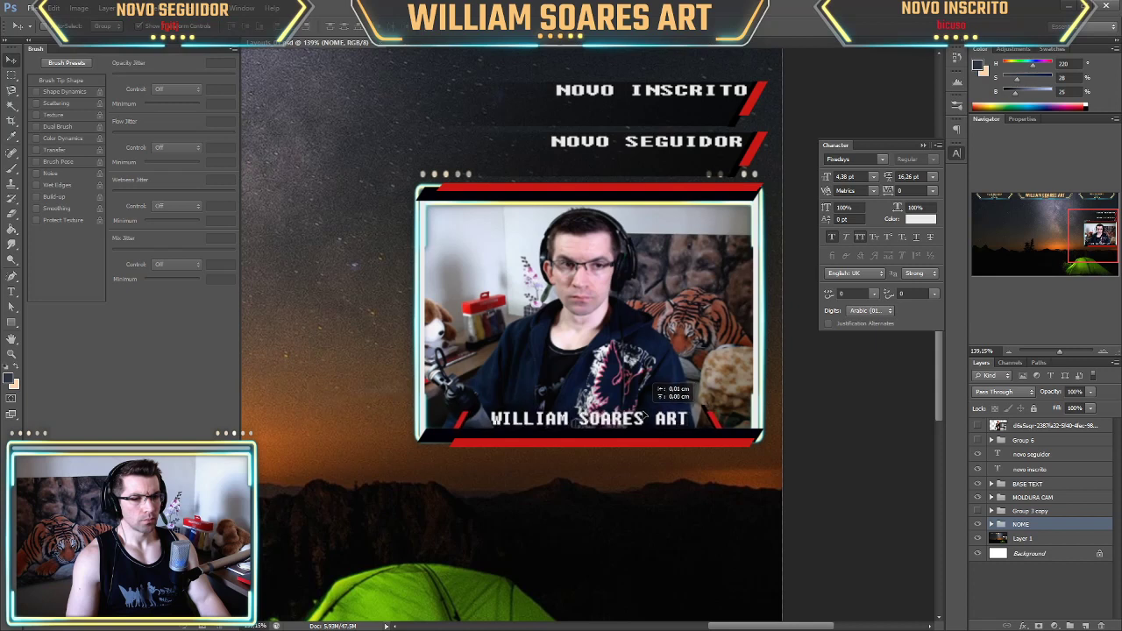
drag(645, 418, 649, 418)
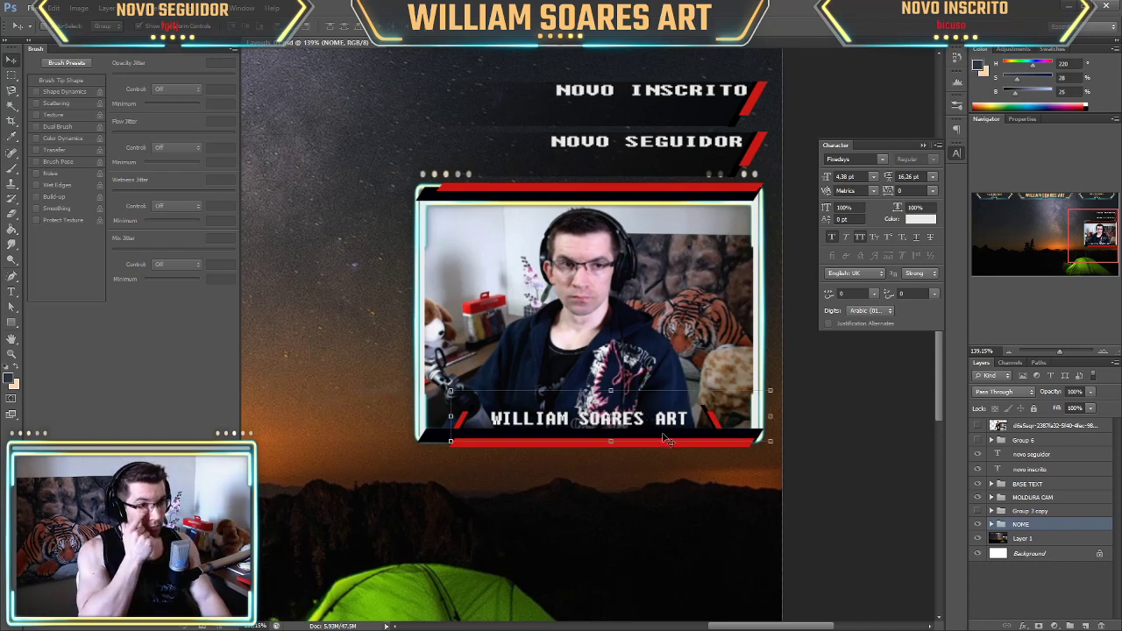
Examine the whole overlay composition at reduced size against the night-sky background.
scroll(691, 445, down, 5)
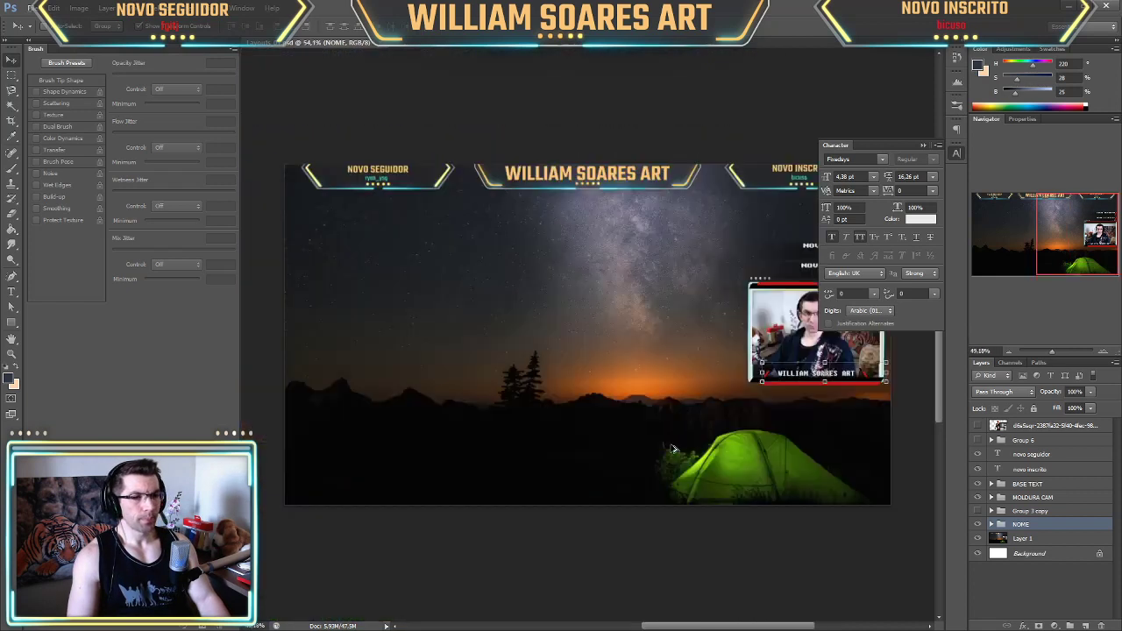
scroll(735, 463, down, 2)
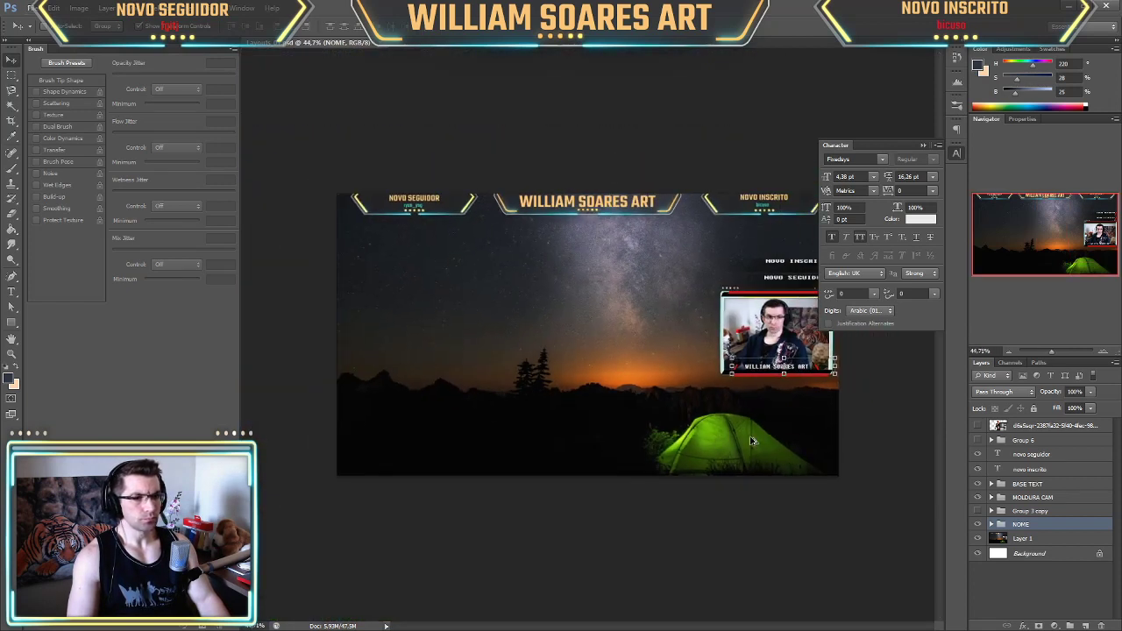
scroll(797, 439, down, 2)
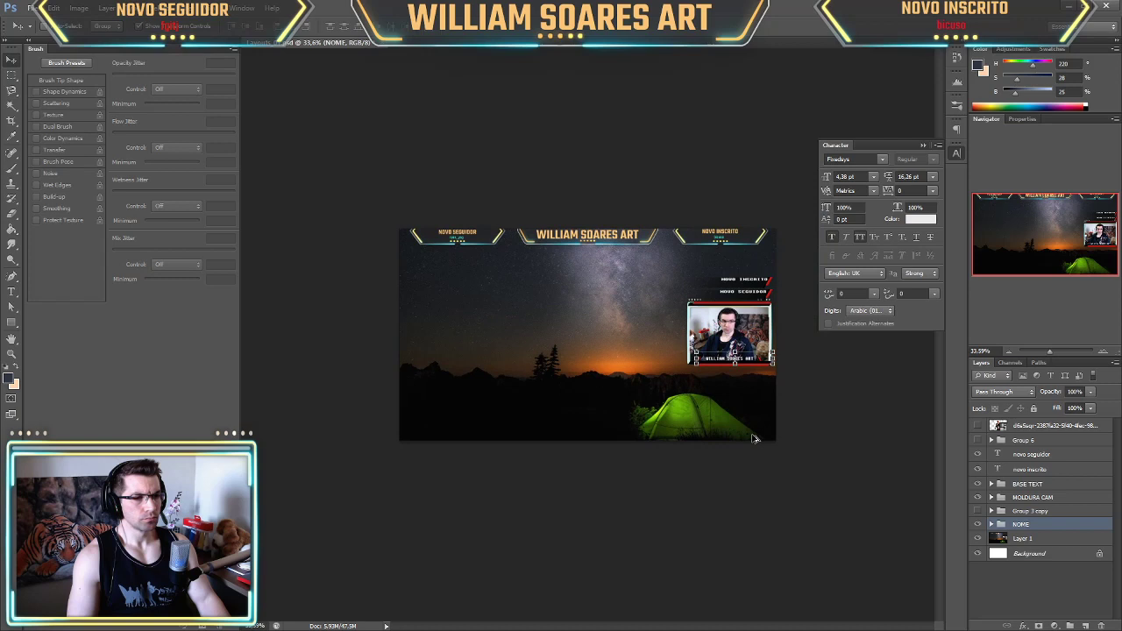
scroll(754, 438, up, 2)
scroll(754, 438, down, 2)
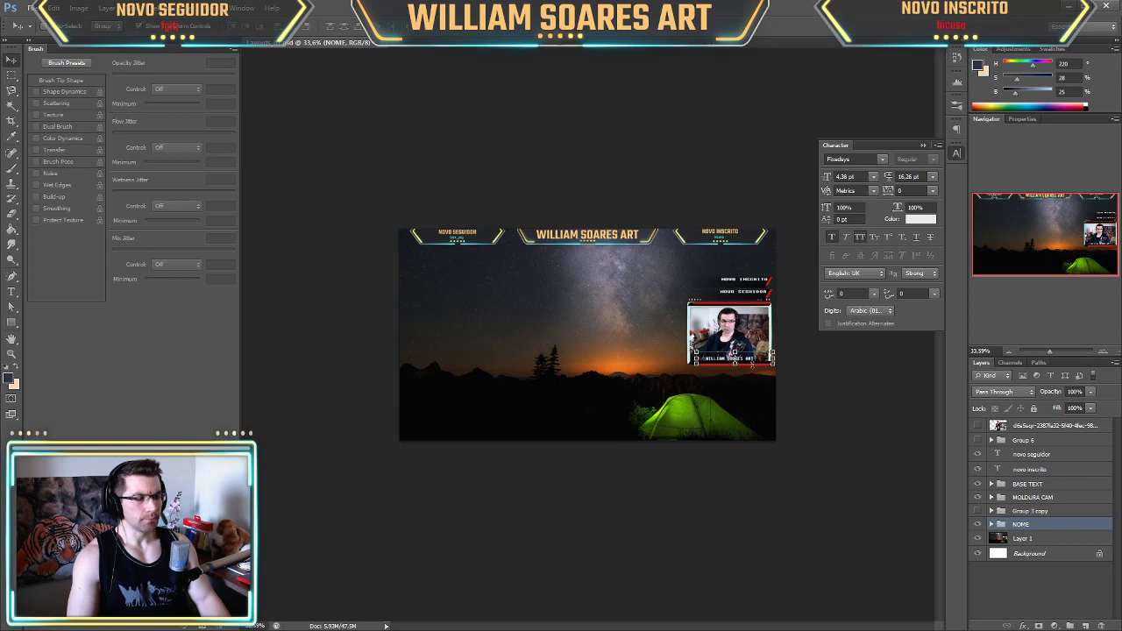
scroll(784, 416, up, 2)
scroll(793, 410, down, 1)
scroll(809, 426, down, 1)
scroll(754, 422, up, 1)
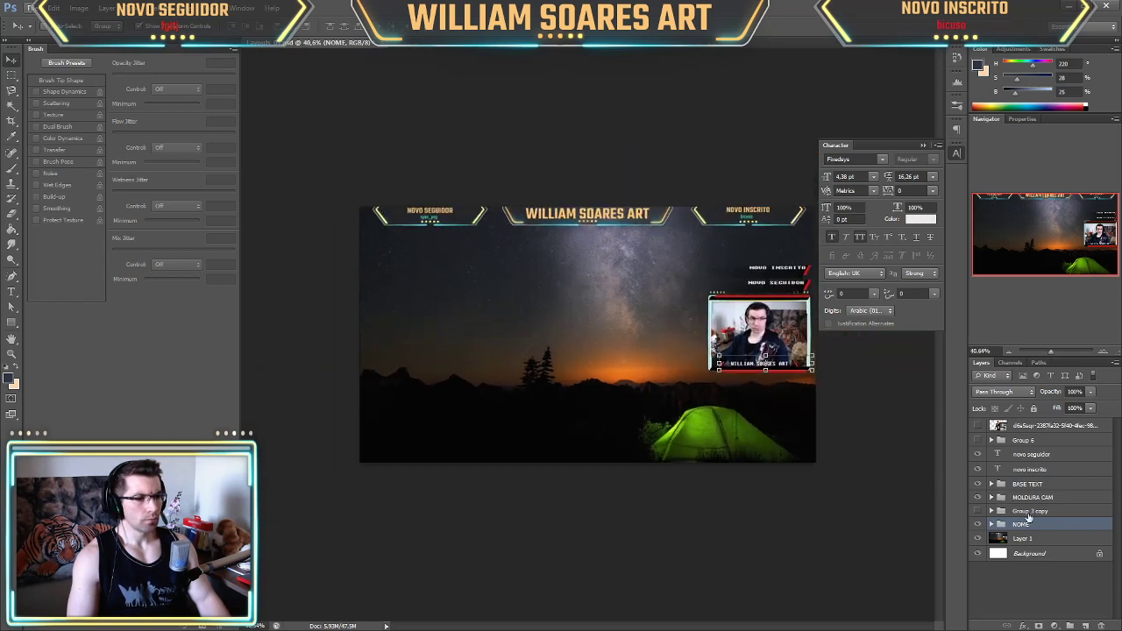
Hide Layer 1 and Background, and save the transparent overlay as a PNG with Smallest / Slow compression and no interlacing.
click(978, 538)
click(978, 553)
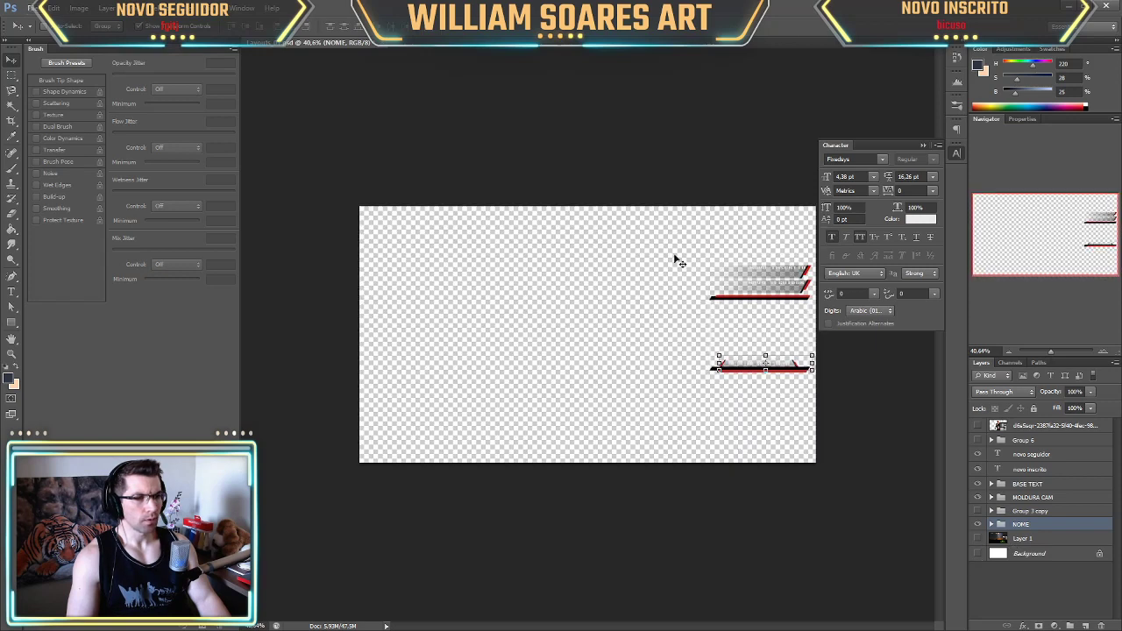
key(ctrl+shift+s)
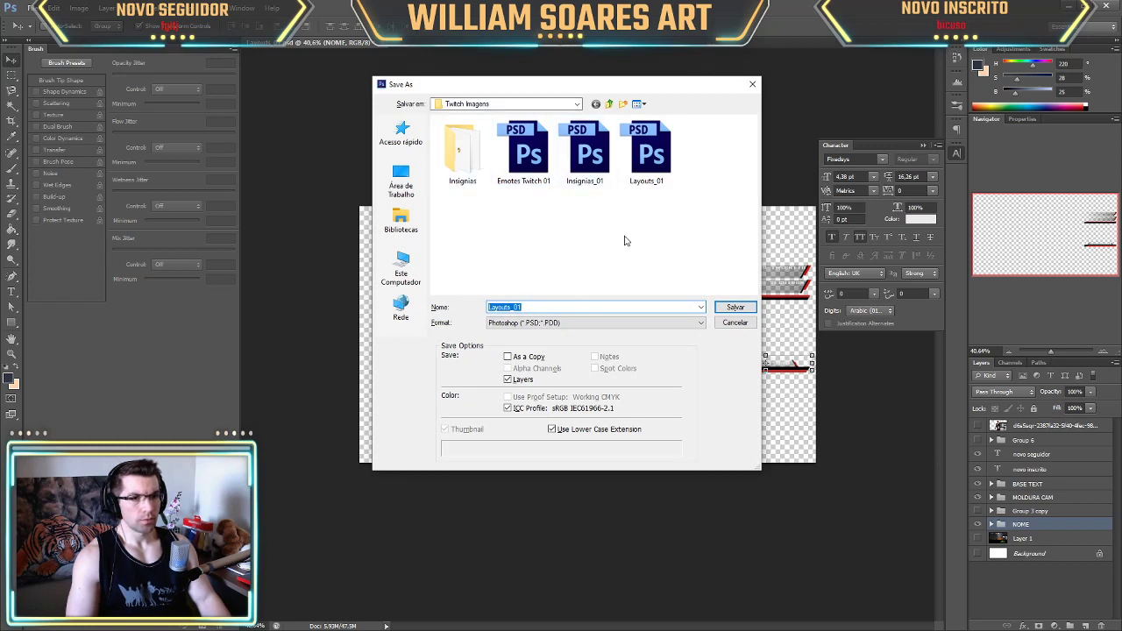
click(559, 324)
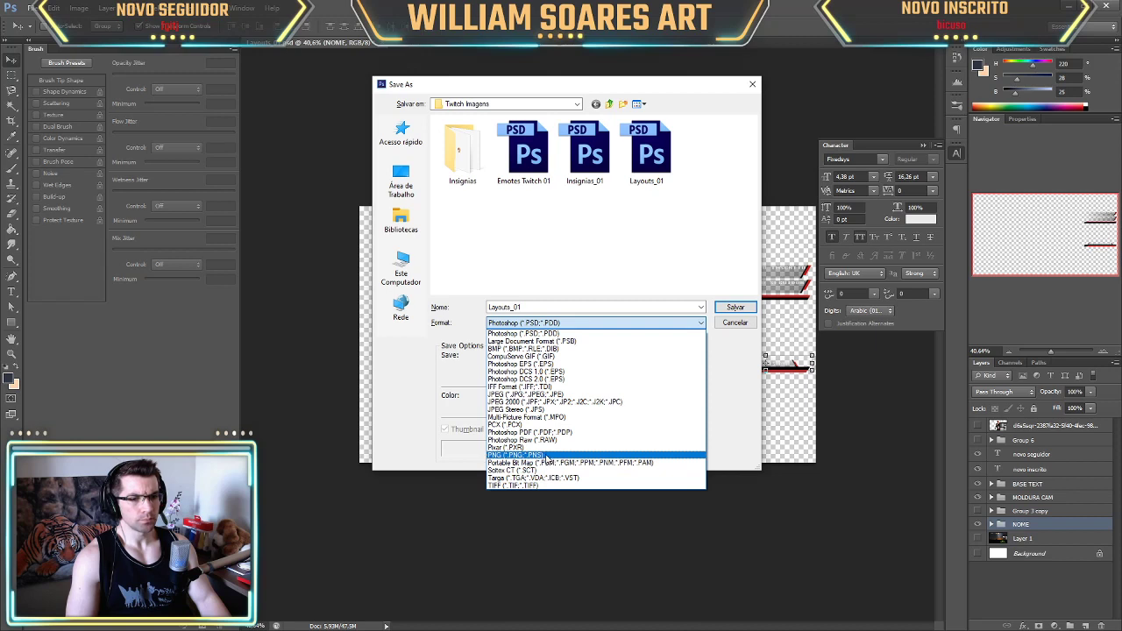
click(625, 85)
drag(505, 91, 68, 114)
key(Escape)
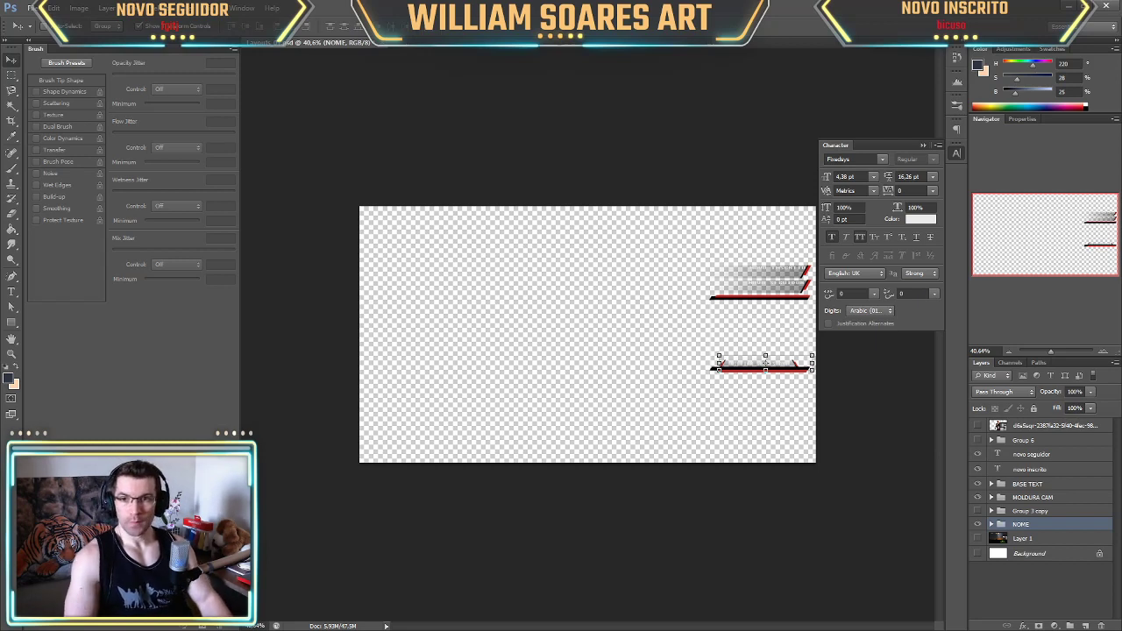
key(Return)
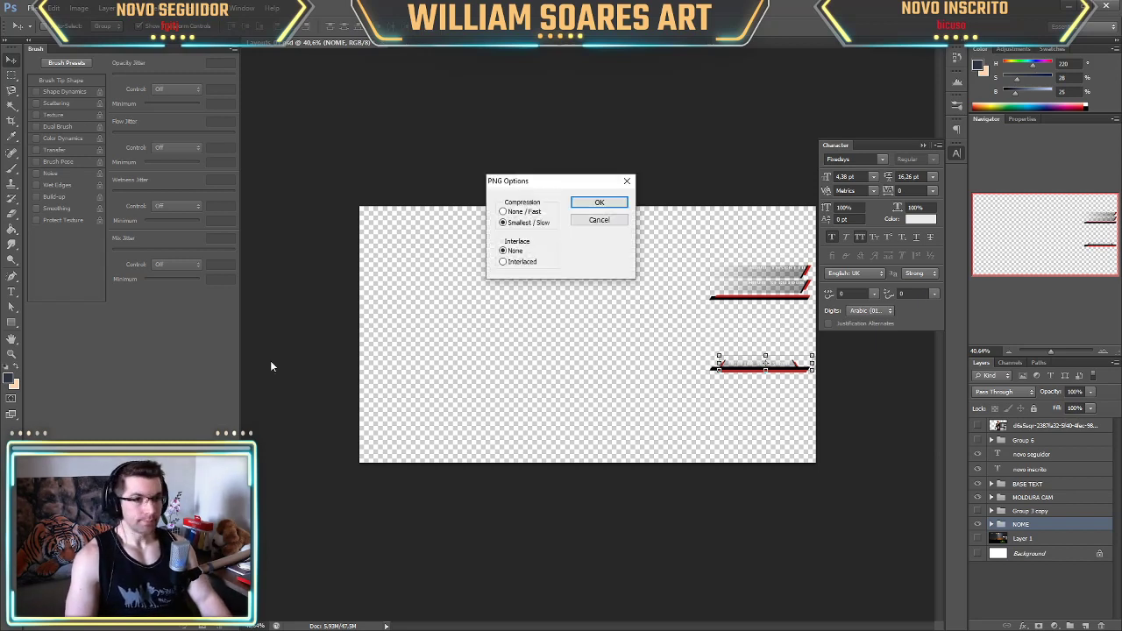
click(611, 202)
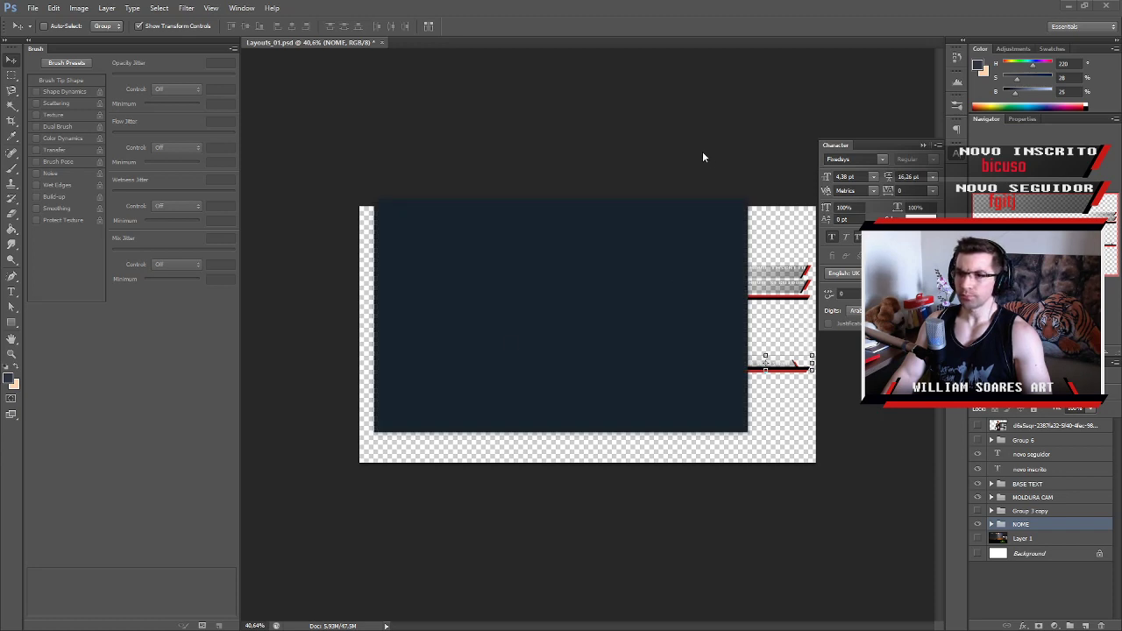
Paste the copied screen capture above Layer 1 and scale it to fill the whole canvas.
drag(524, 207, 1121, 210)
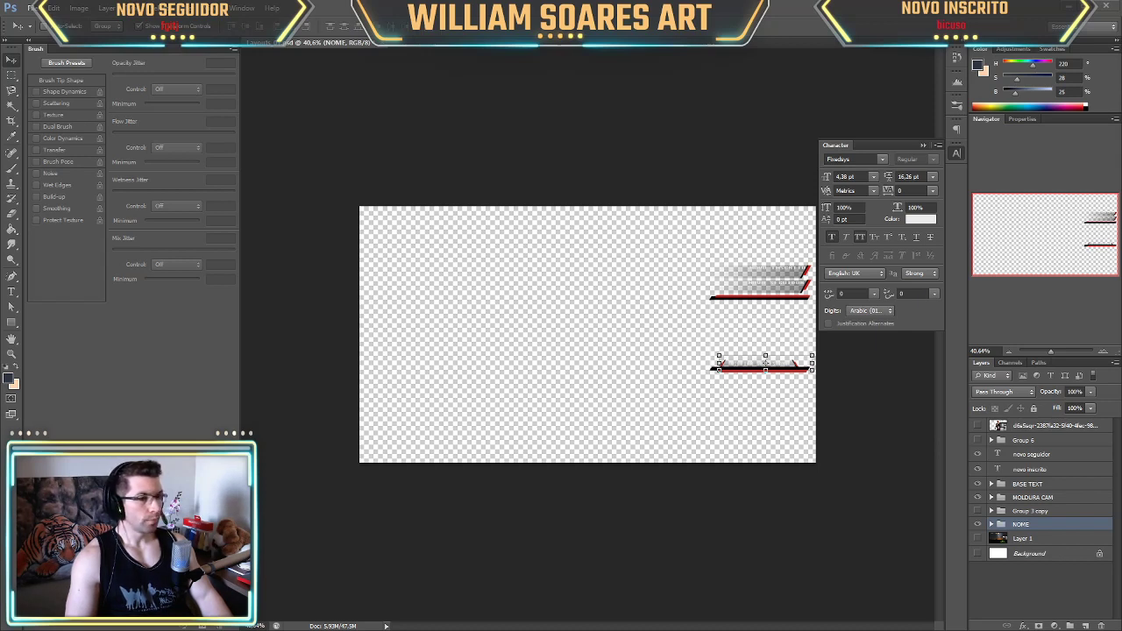
click(1055, 539)
key(ctrl+v)
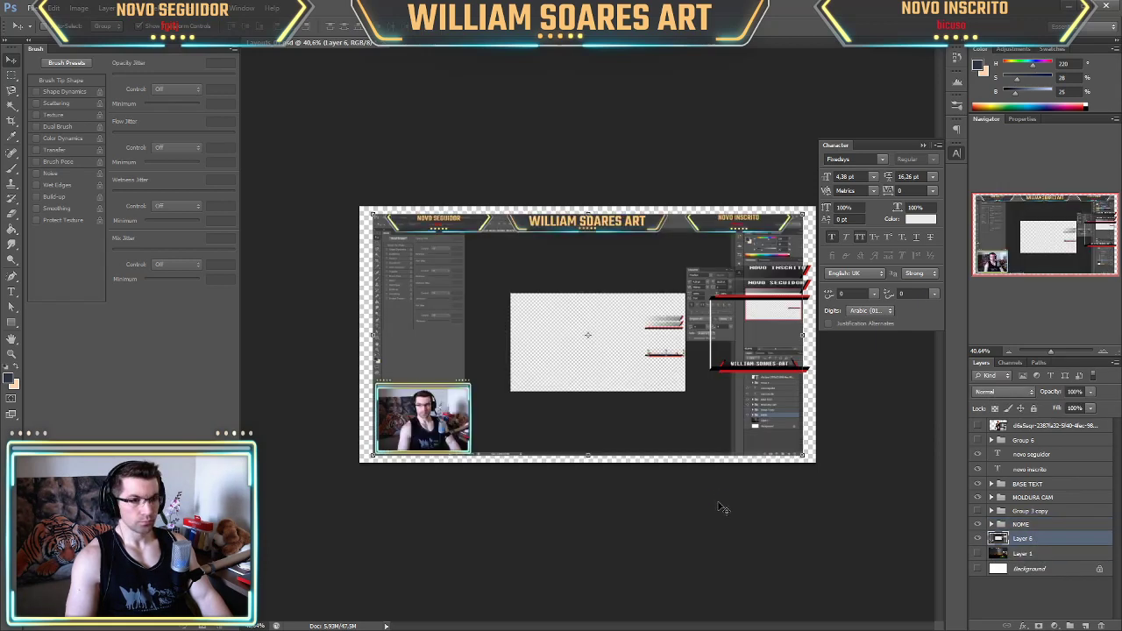
drag(372, 213, 359, 207)
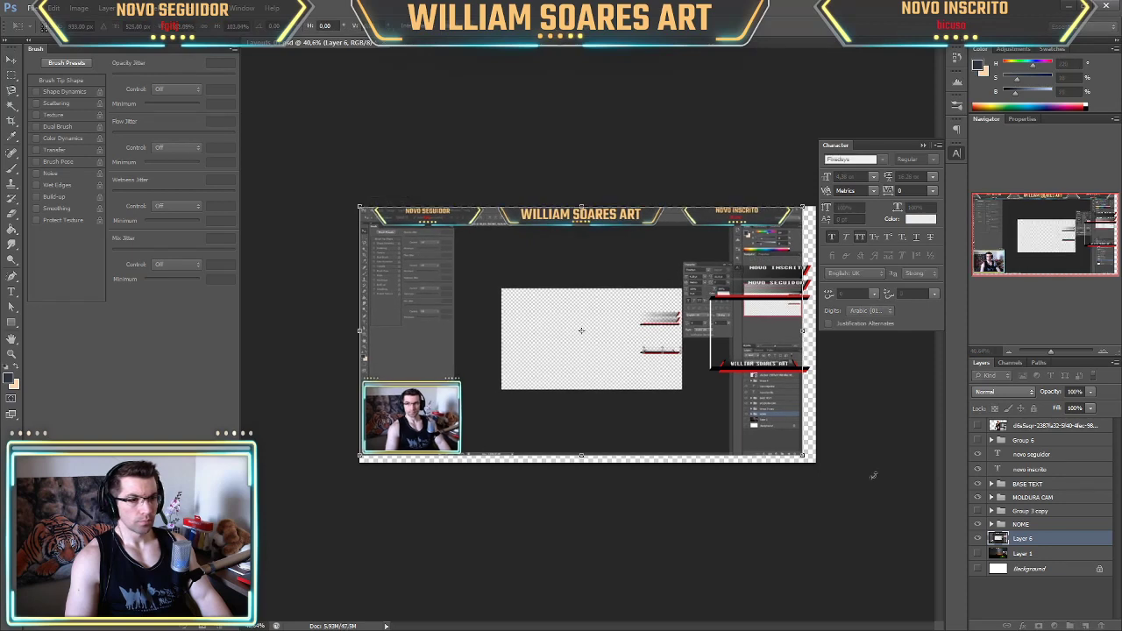
drag(808, 455, 815, 466)
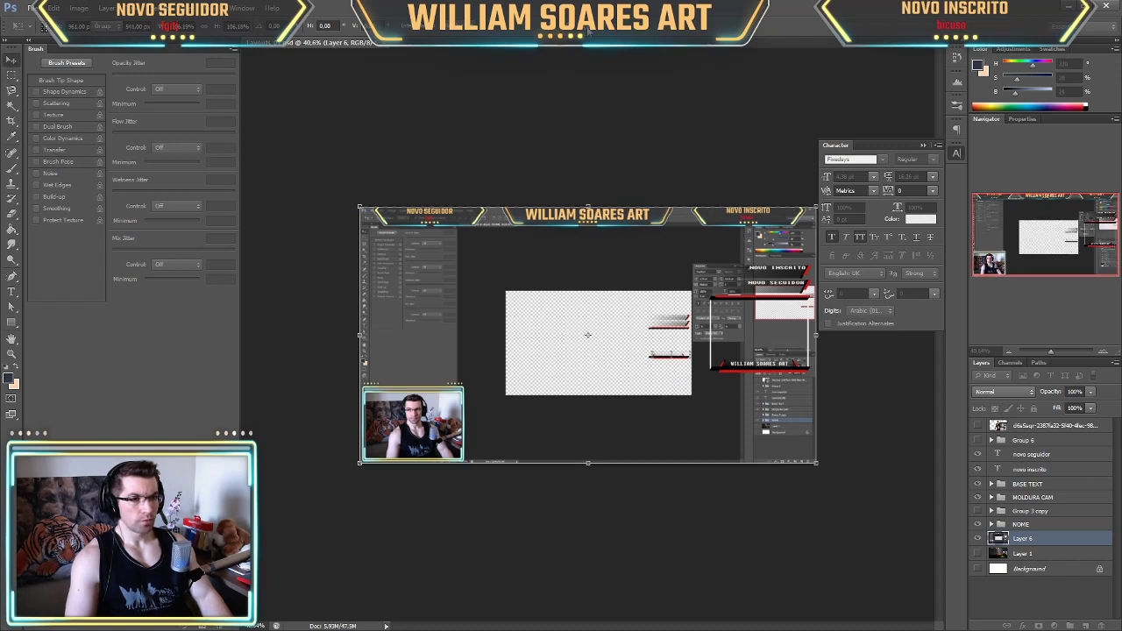
key(Return)
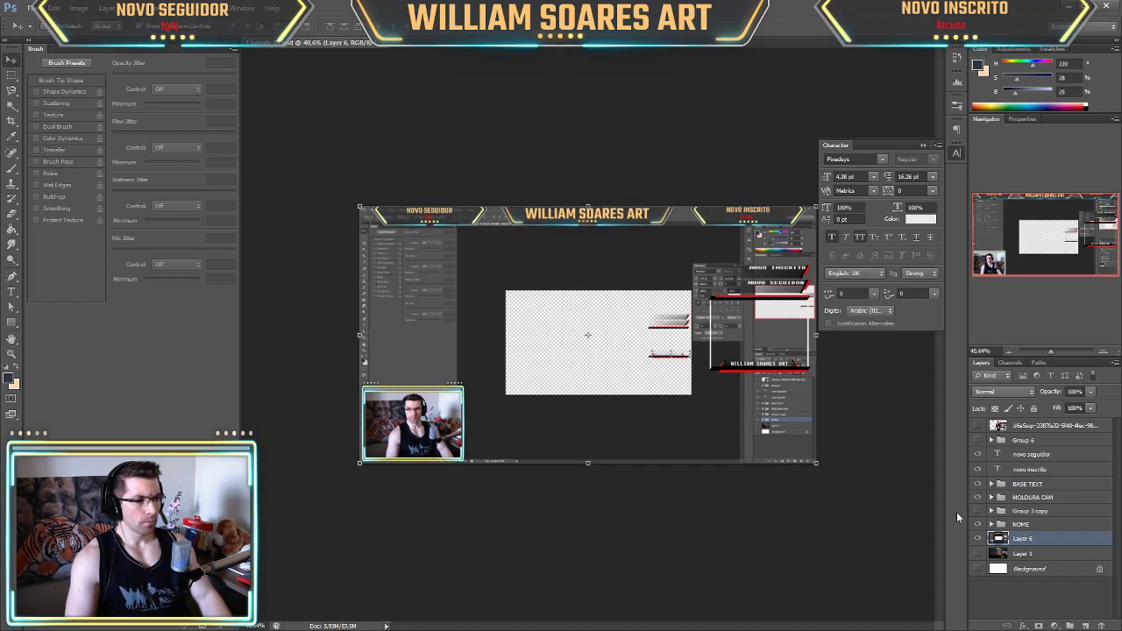
Try deleting Group 6 and Group 3 copy, cancelling the second deletion and undoing the first.
click(1035, 442)
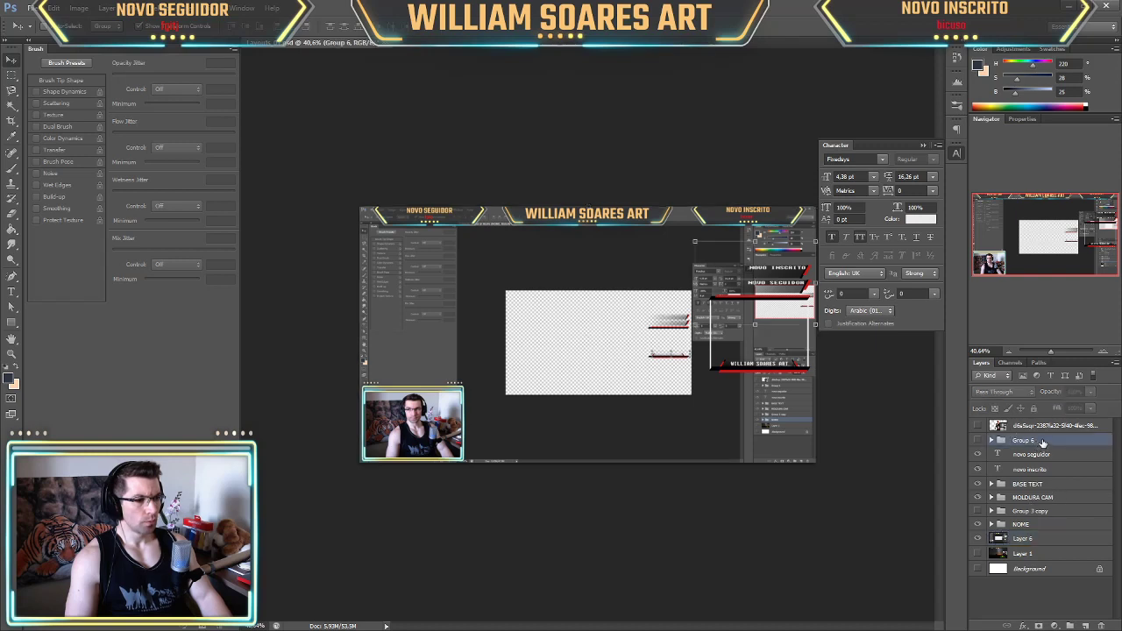
click(1102, 626)
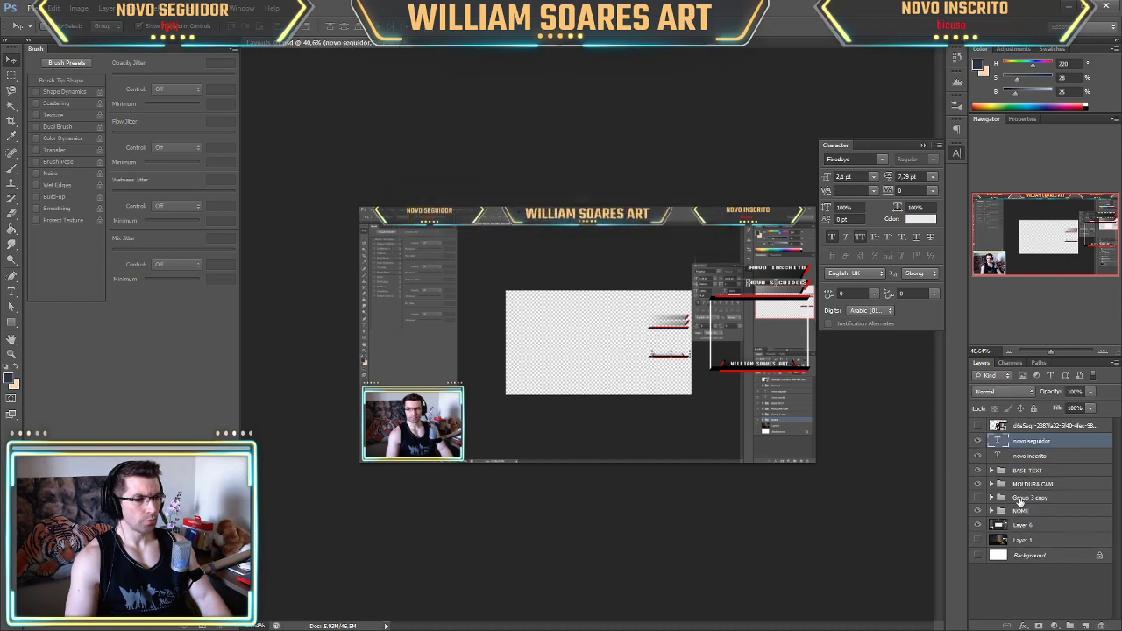
click(1040, 498)
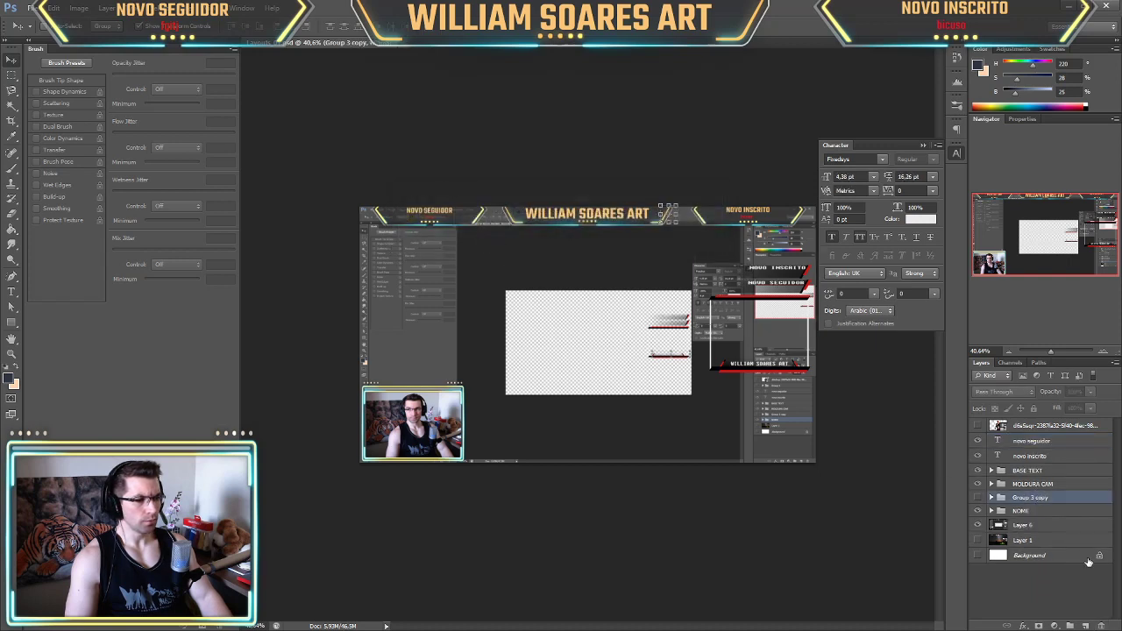
click(1101, 625)
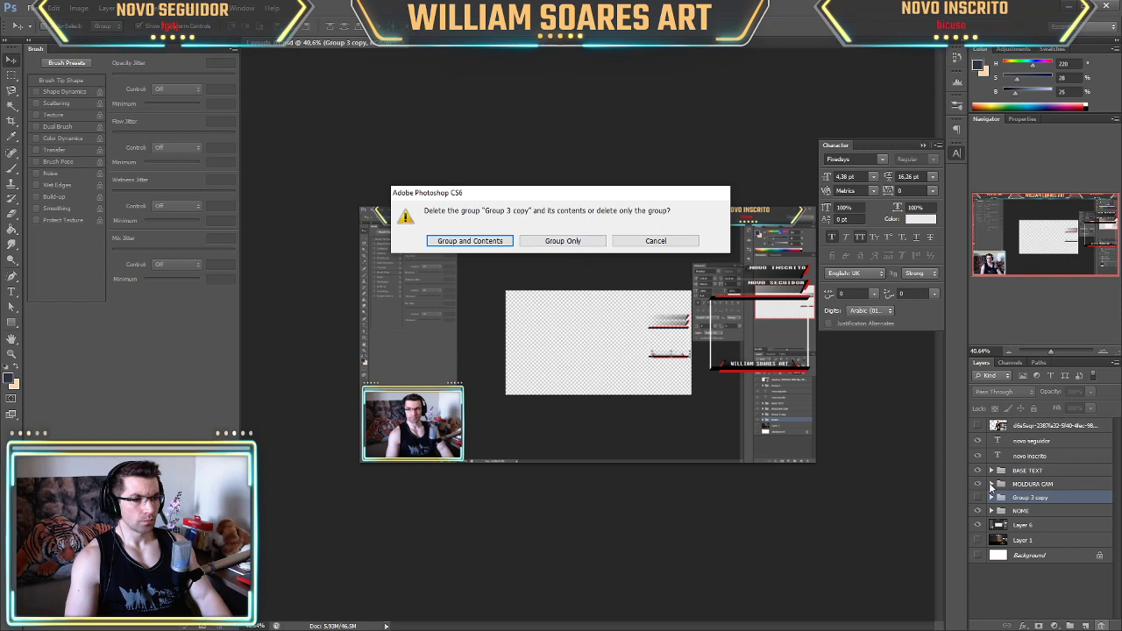
click(655, 240)
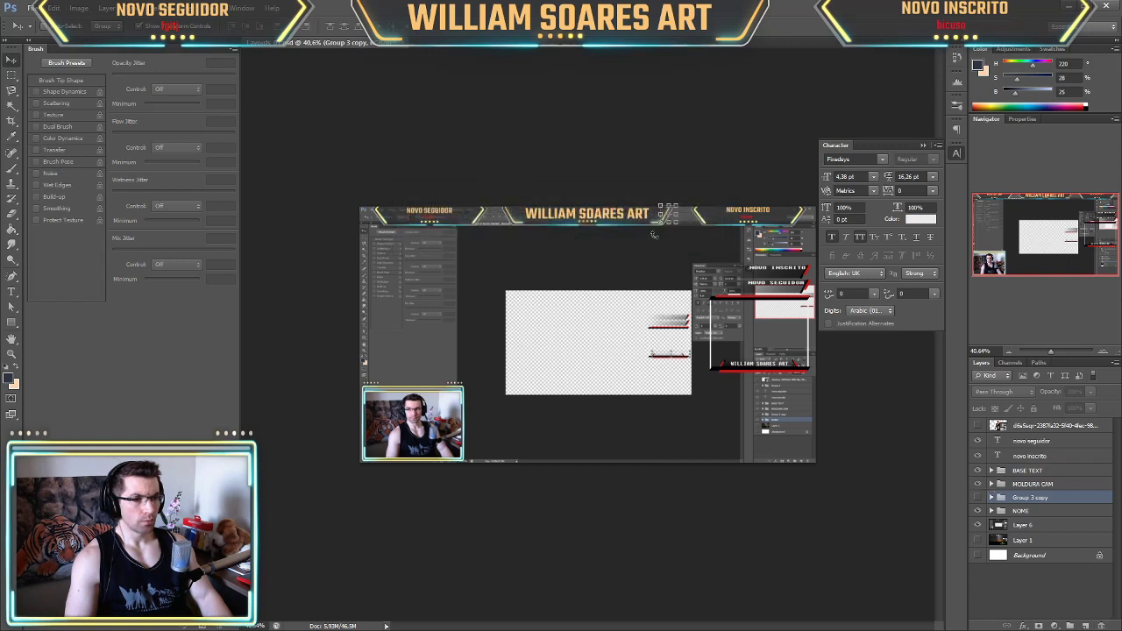
key(ctrl+z)
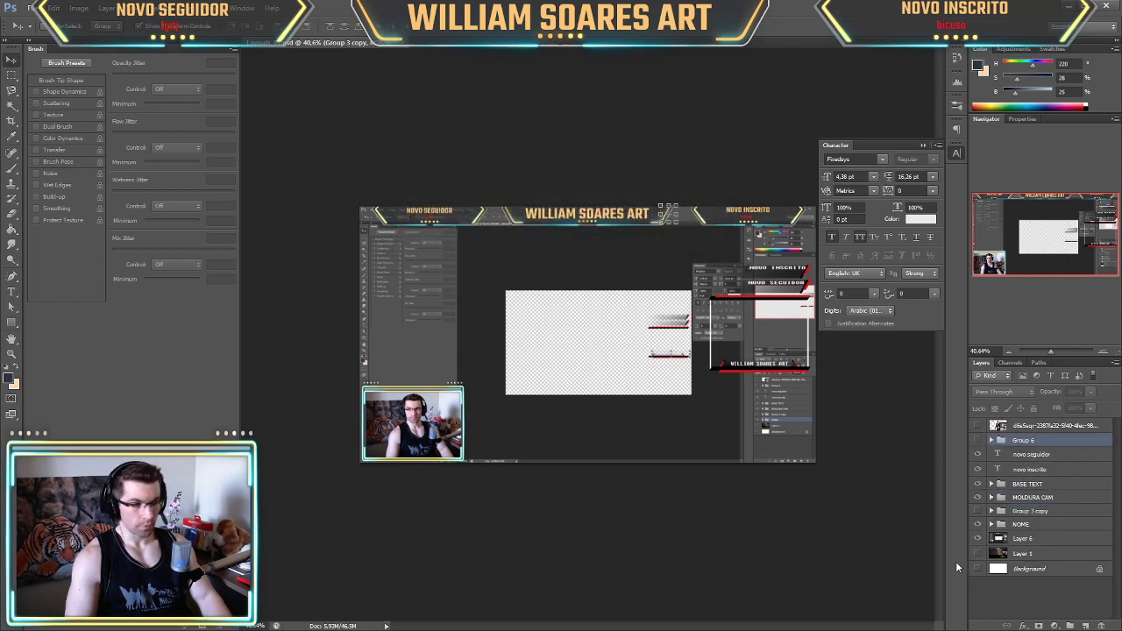
Inspect the contents of Group 6 and compare the overlay with the group shown and hidden.
click(990, 441)
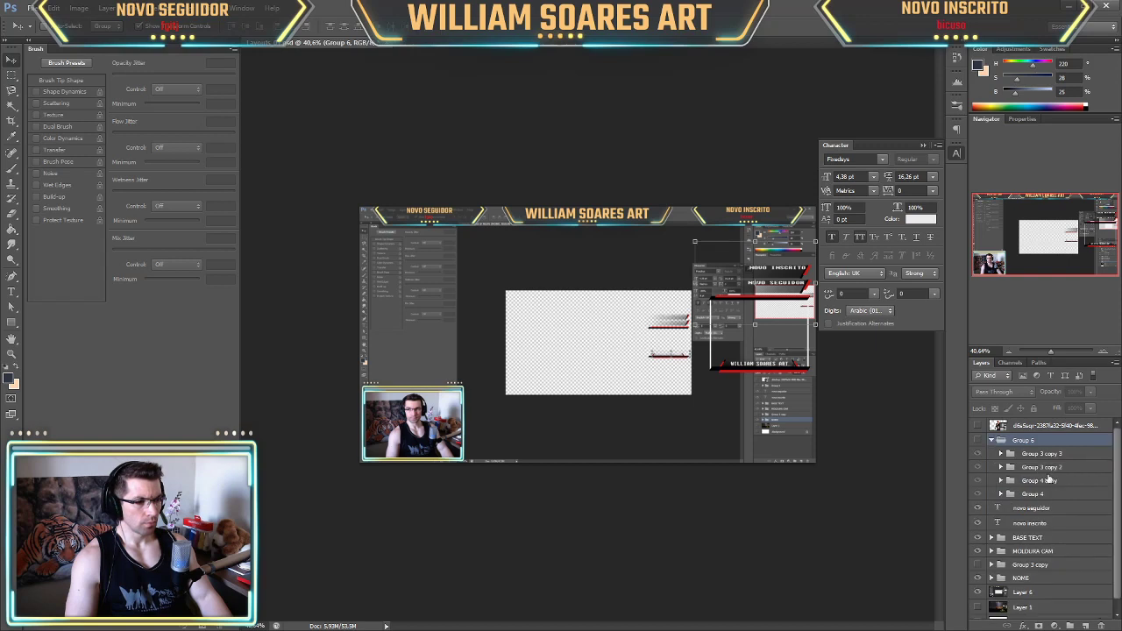
click(990, 441)
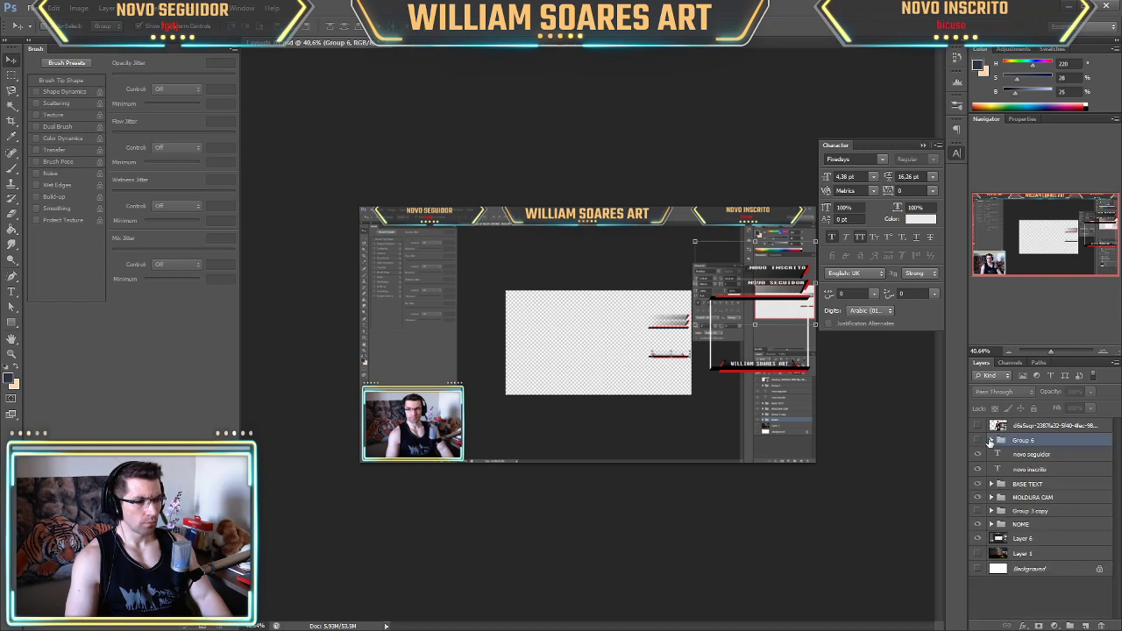
click(979, 442)
click(979, 442)
click(979, 442)
click(979, 441)
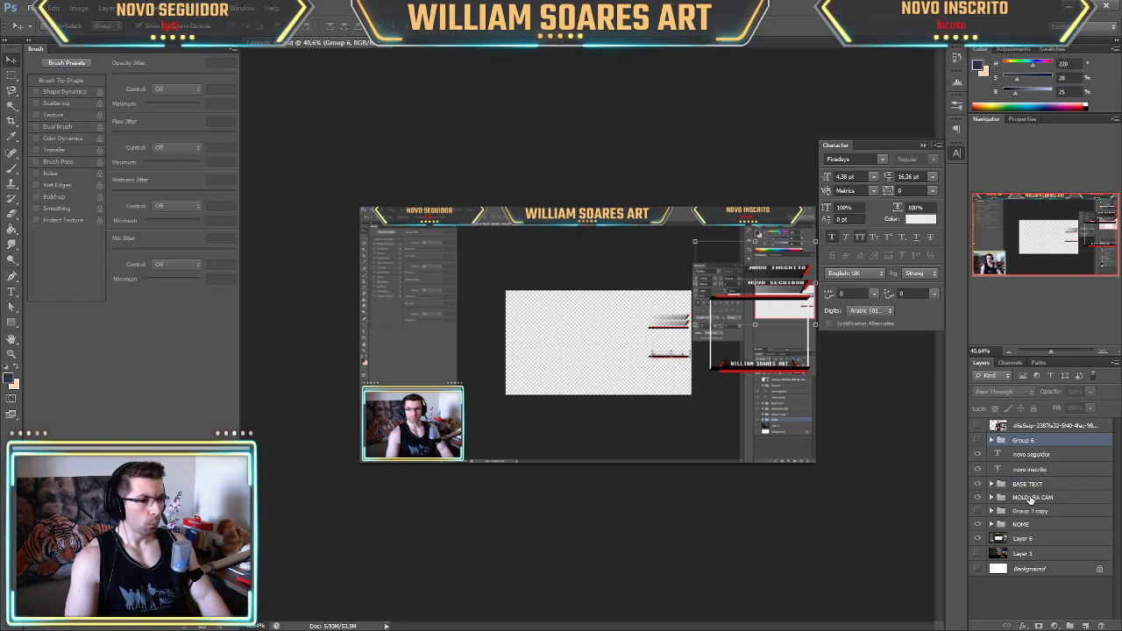
Hide the pasted screen capture on Layer 6 and show the white Background layer behind the overlay.
scroll(671, 368, up, 4)
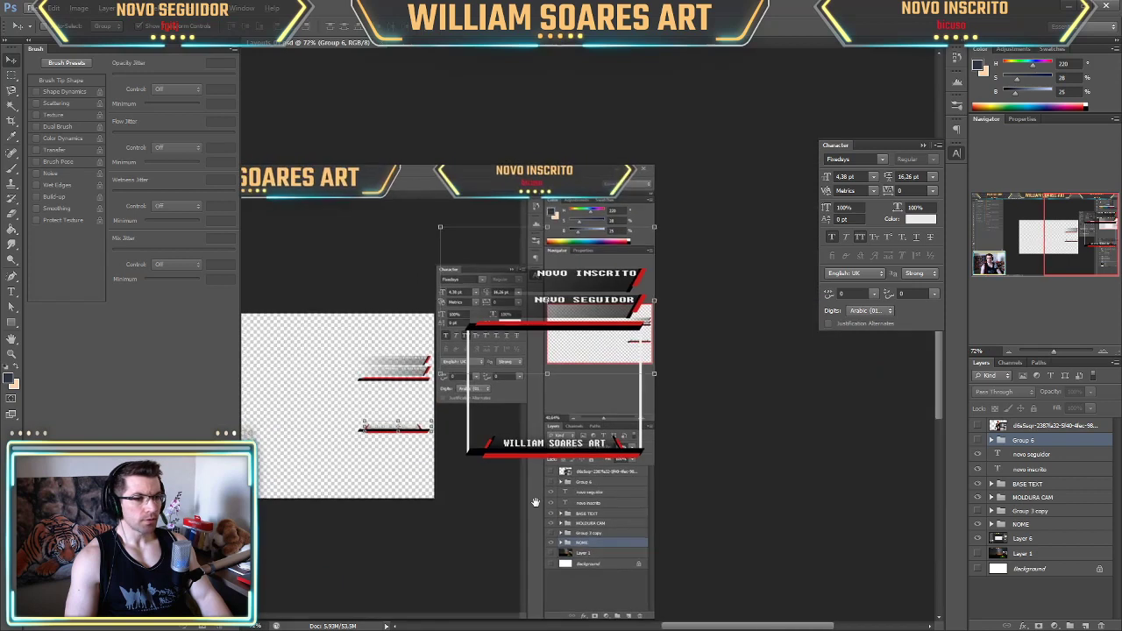
drag(676, 438, 595, 458)
scroll(596, 457, up, 3)
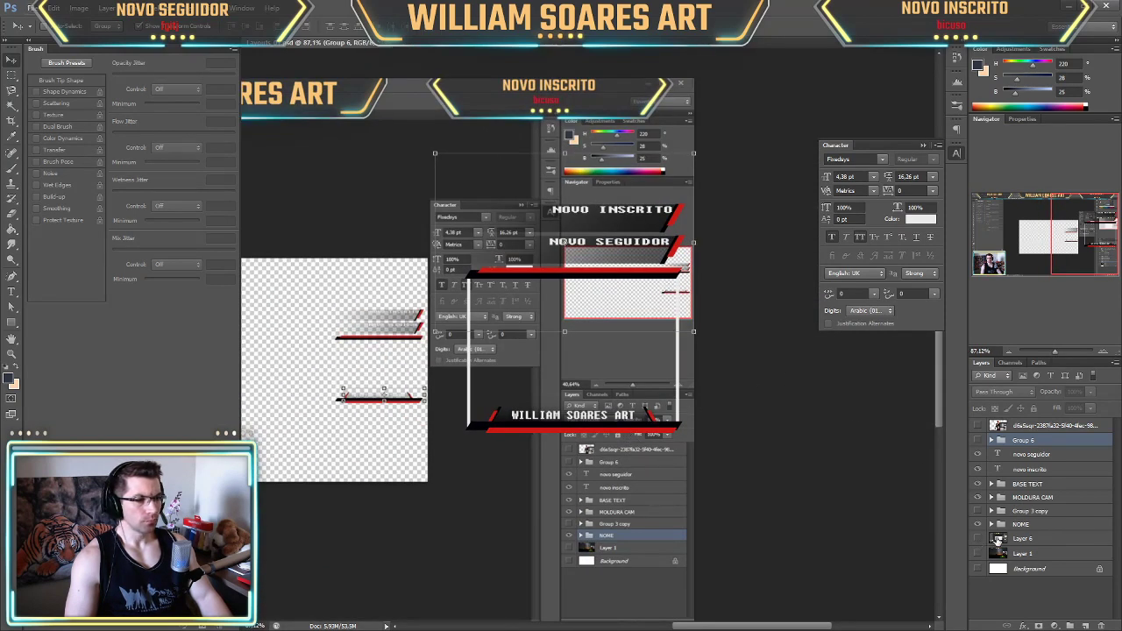
click(977, 538)
click(978, 569)
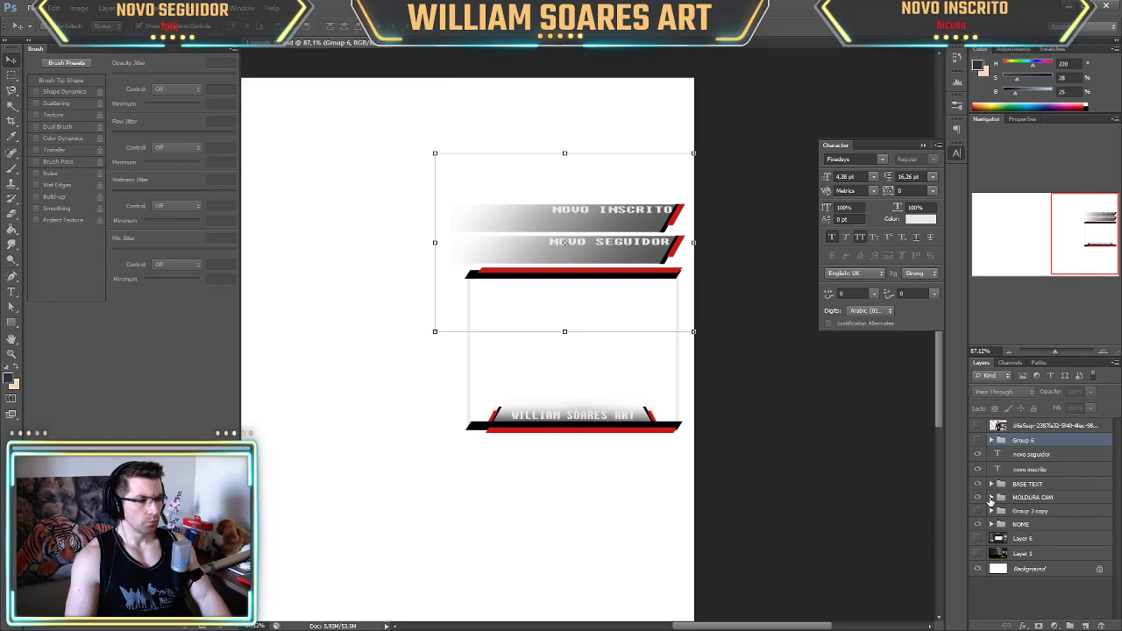
Add a new layer above the MOLDURA CAM group, clip it to the group and set its blend mode to Hard Light.
click(990, 497)
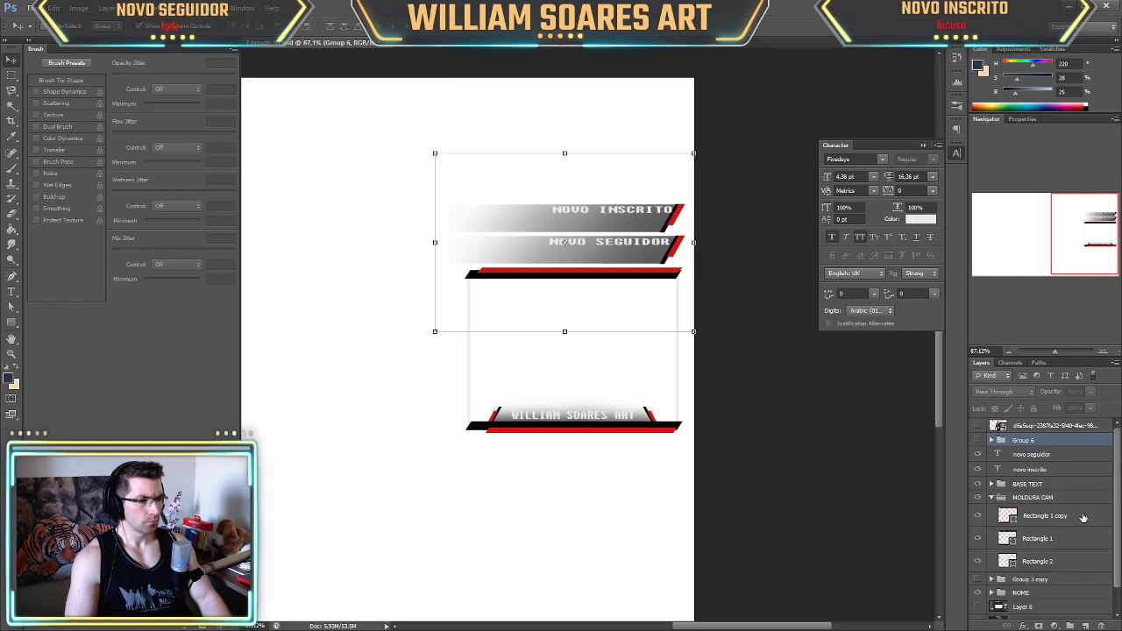
click(1082, 520)
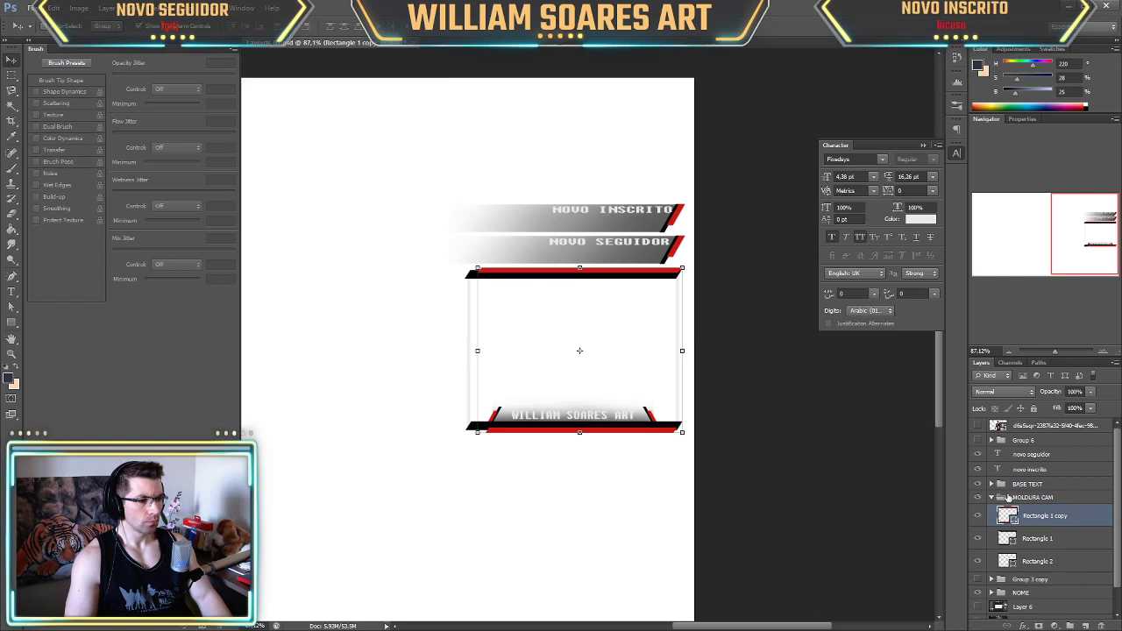
click(991, 497)
click(1057, 498)
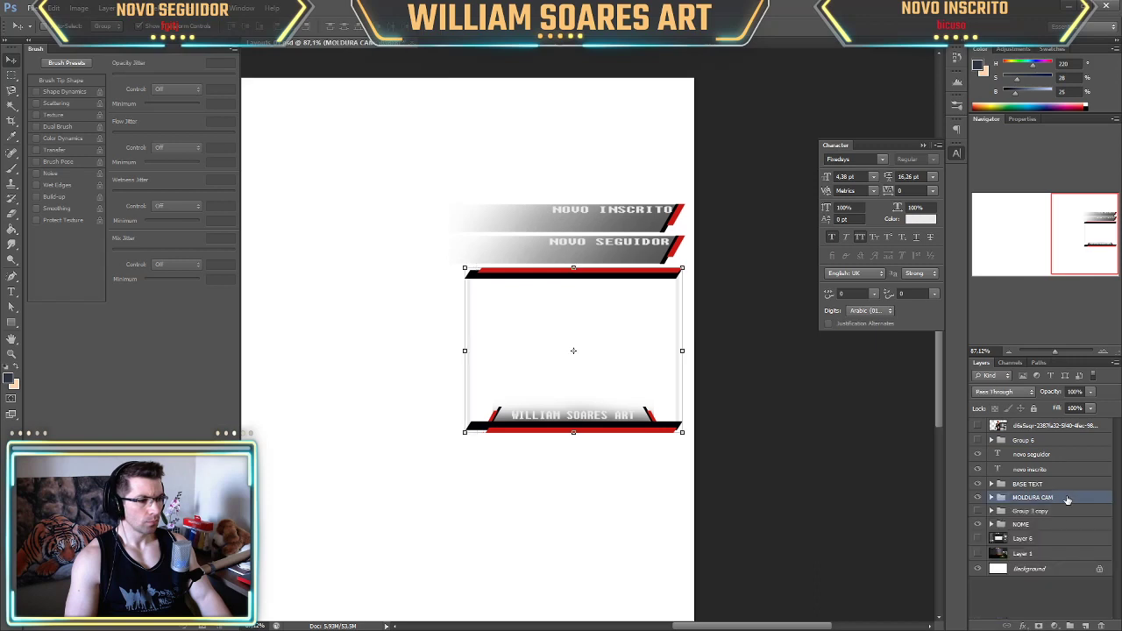
key(ctrl+shift+alt+n)
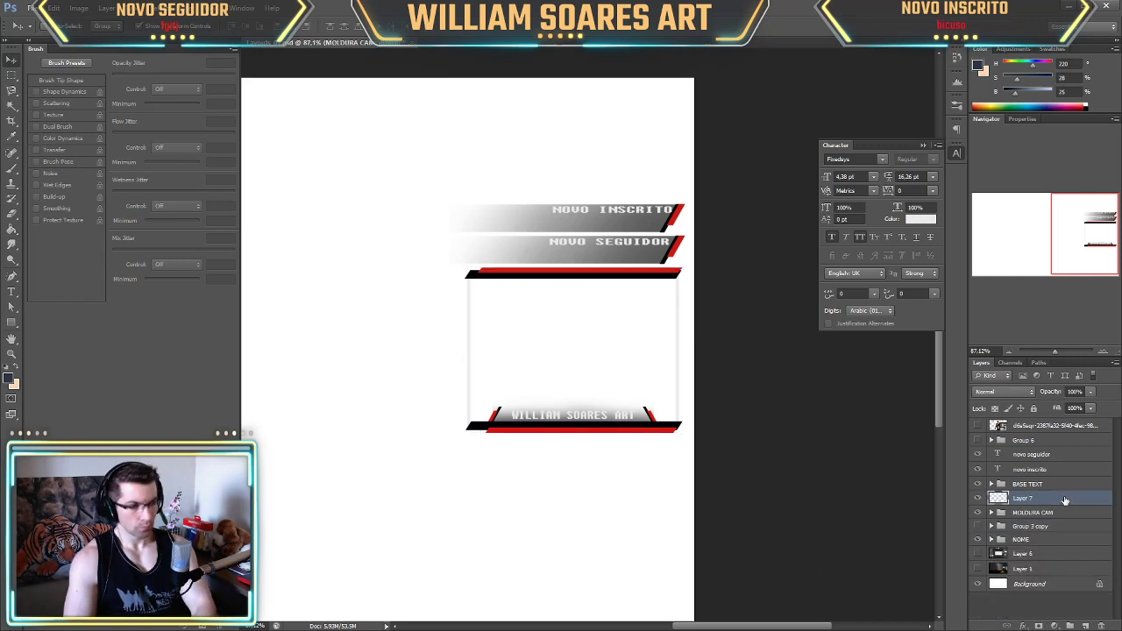
mouse_move(1055, 500)
mouse_down()
mouse_move(1069, 503)
mouse_move(1059, 511)
mouse_up()
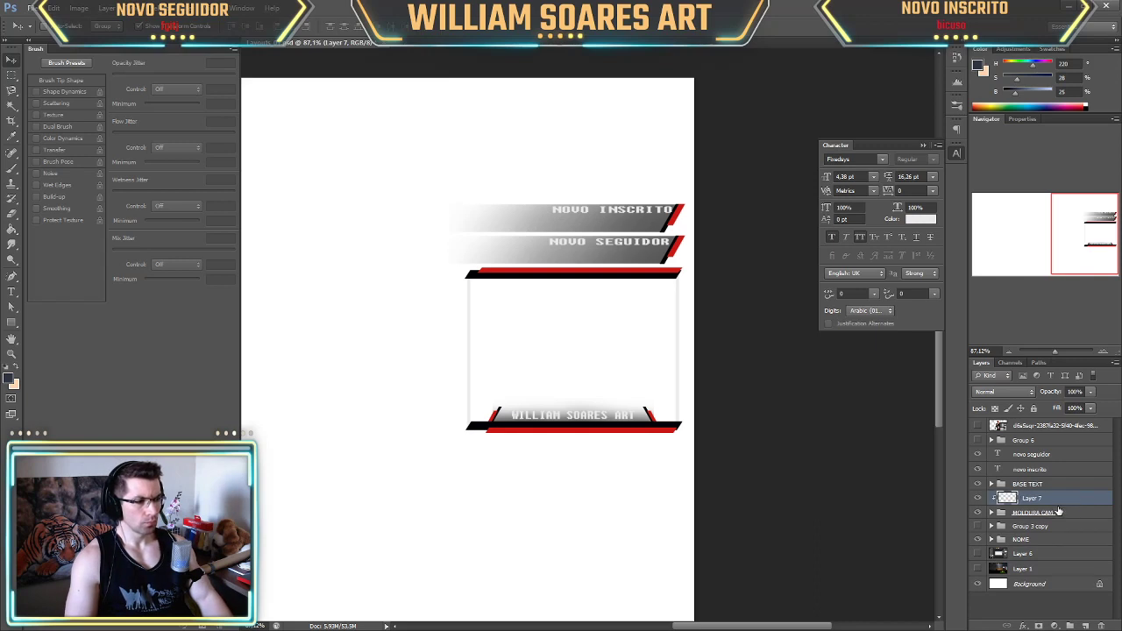
click(1008, 394)
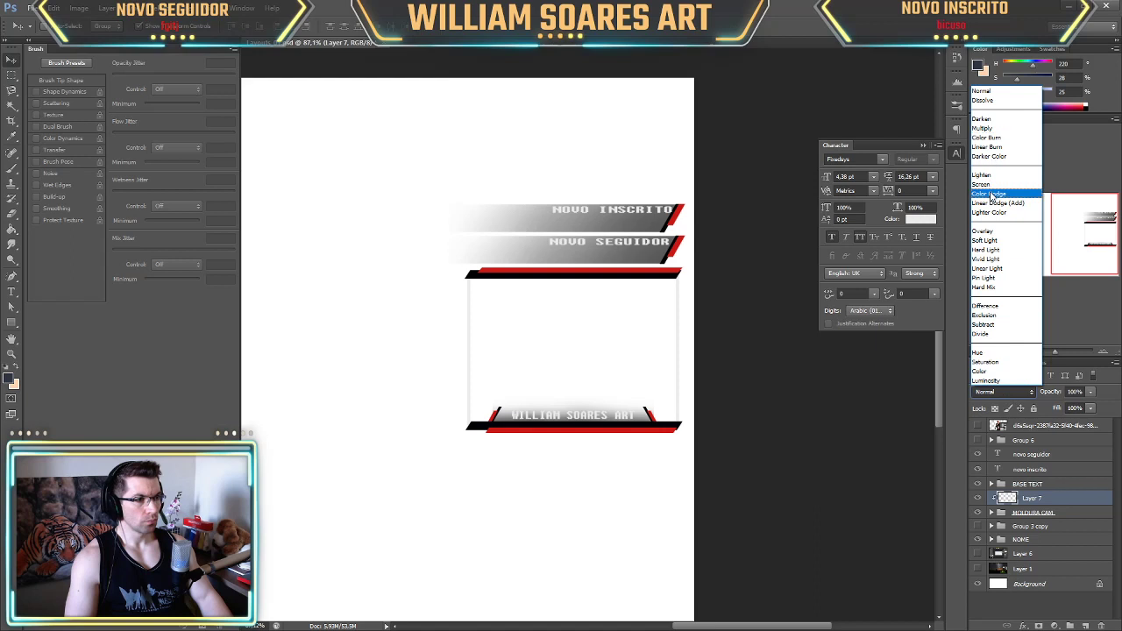
click(1009, 250)
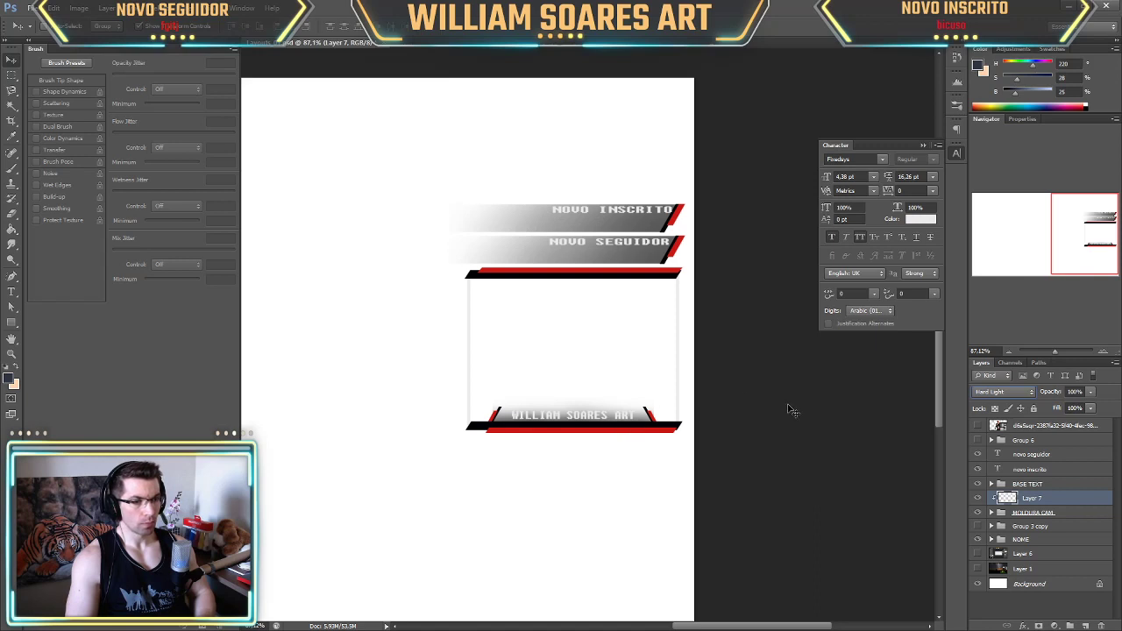
Choose a soft round brush and paint soft grey highlights over the webcam frame's horizontal bars on Layer 7.
key(b)
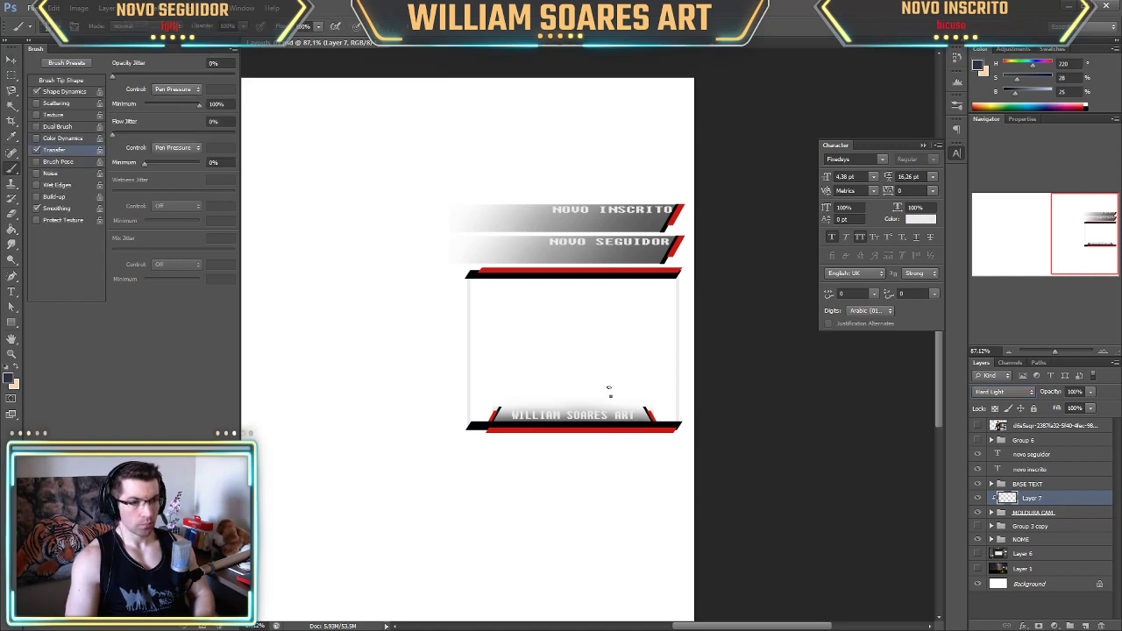
right_click(609, 387)
click(701, 479)
key(Return)
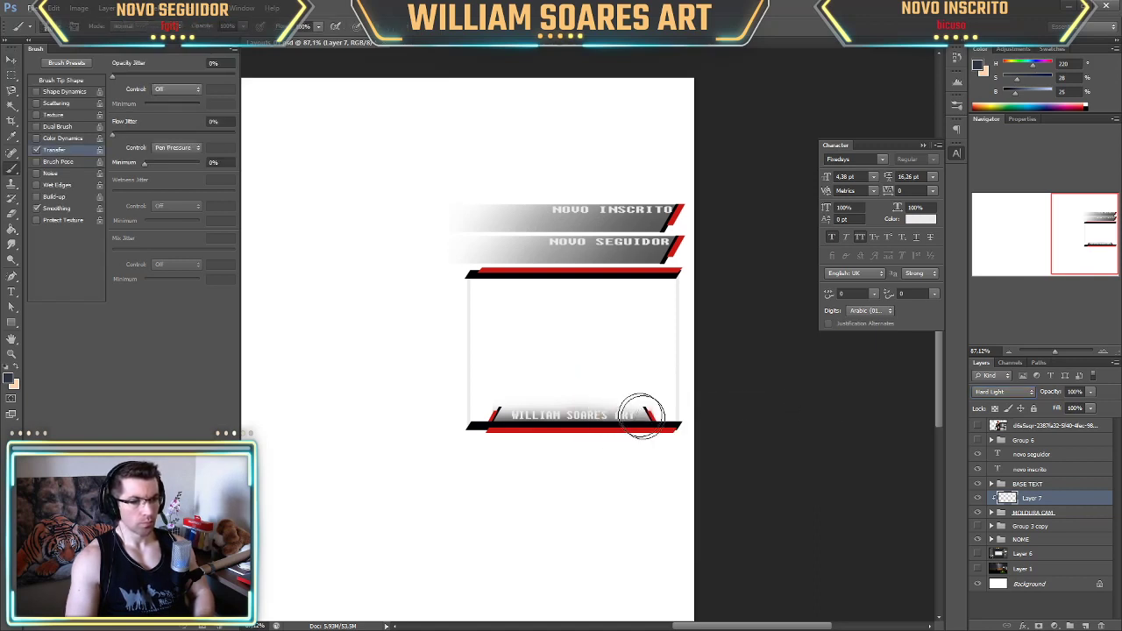
alt+shift+right_click(659, 427)
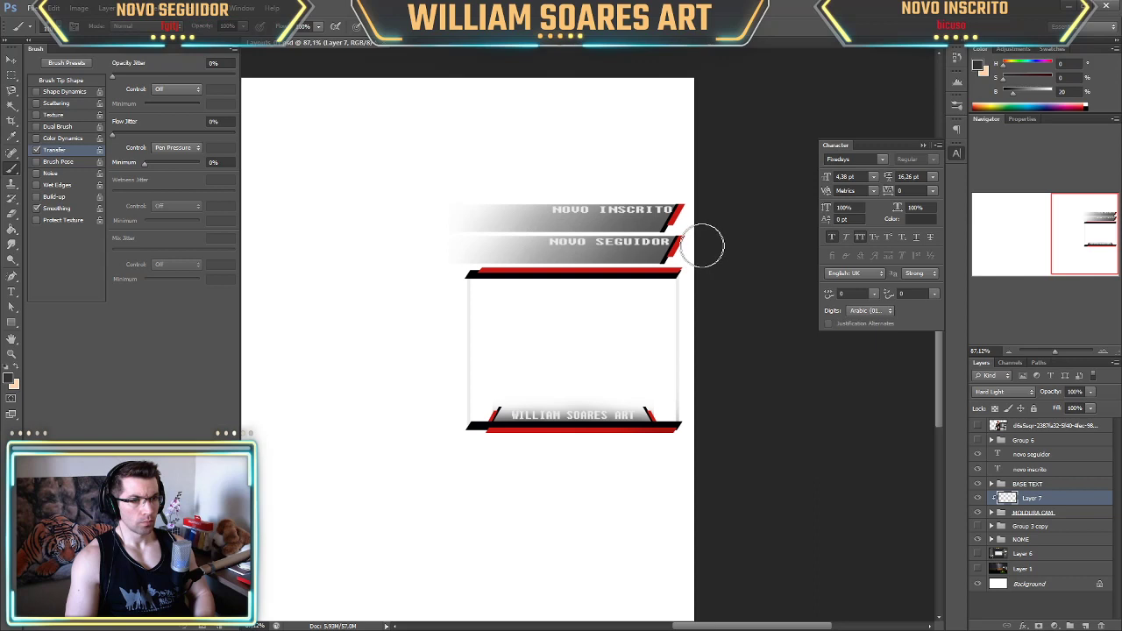
alt+shift+right_click(613, 370)
mouse_move(723, 336)
mouse_down()
mouse_move(713, 412)
mouse_move(653, 337)
mouse_move(601, 311)
mouse_up()
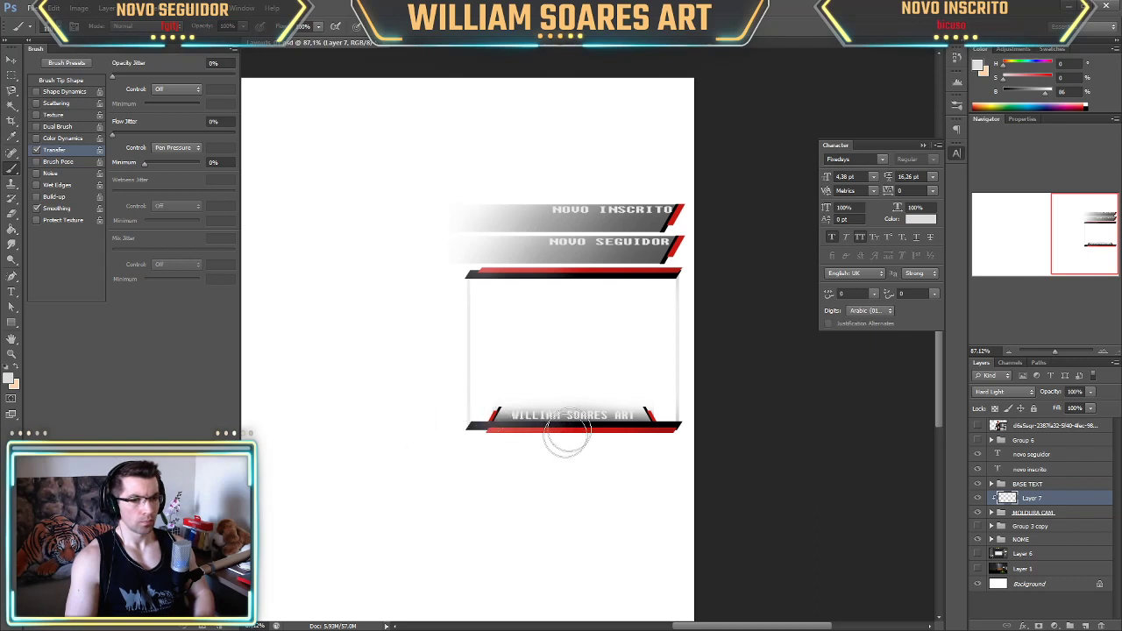
Paint bright red highlights along the webcam frame's red bars on Layer 7 and compare the frame with the layer hidden and shown.
alt+shift+right_click(602, 276)
drag(603, 274, 574, 275)
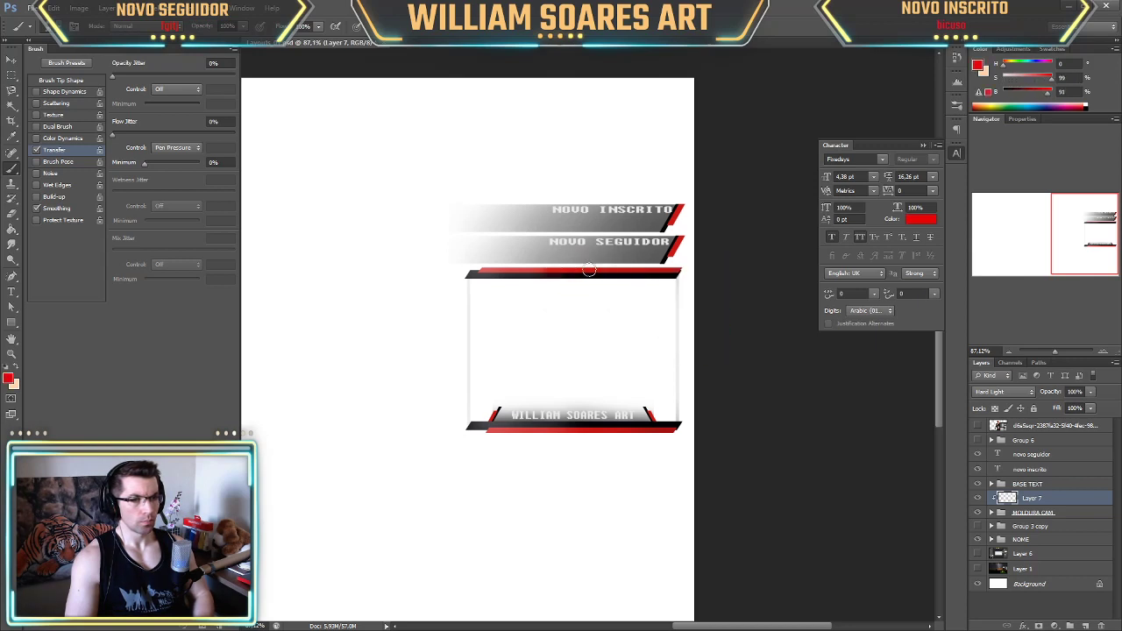
alt+shift+right_click(621, 264)
drag(621, 265, 631, 268)
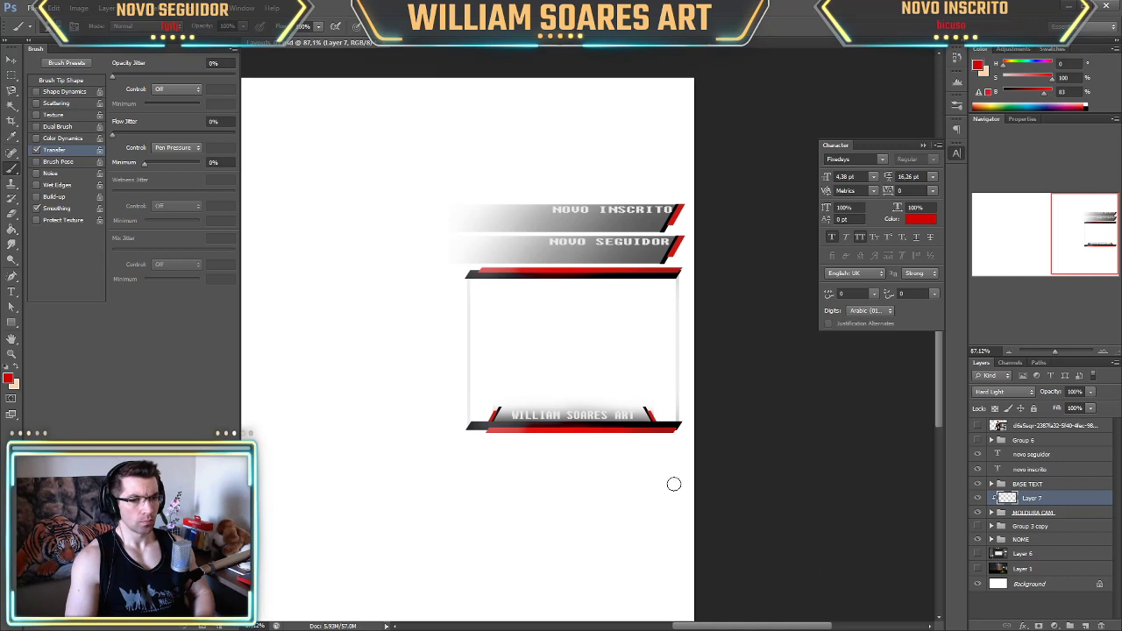
click(978, 498)
click(978, 498)
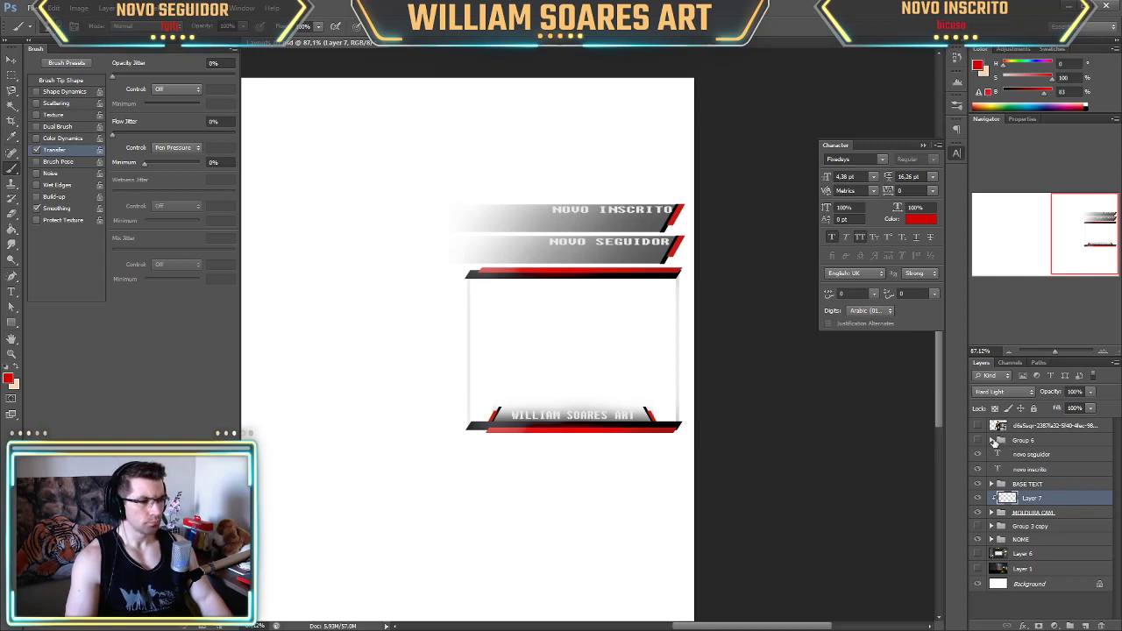
Check the contents of the BASE TEXT group and hide the white Background layer behind the overlay.
click(991, 485)
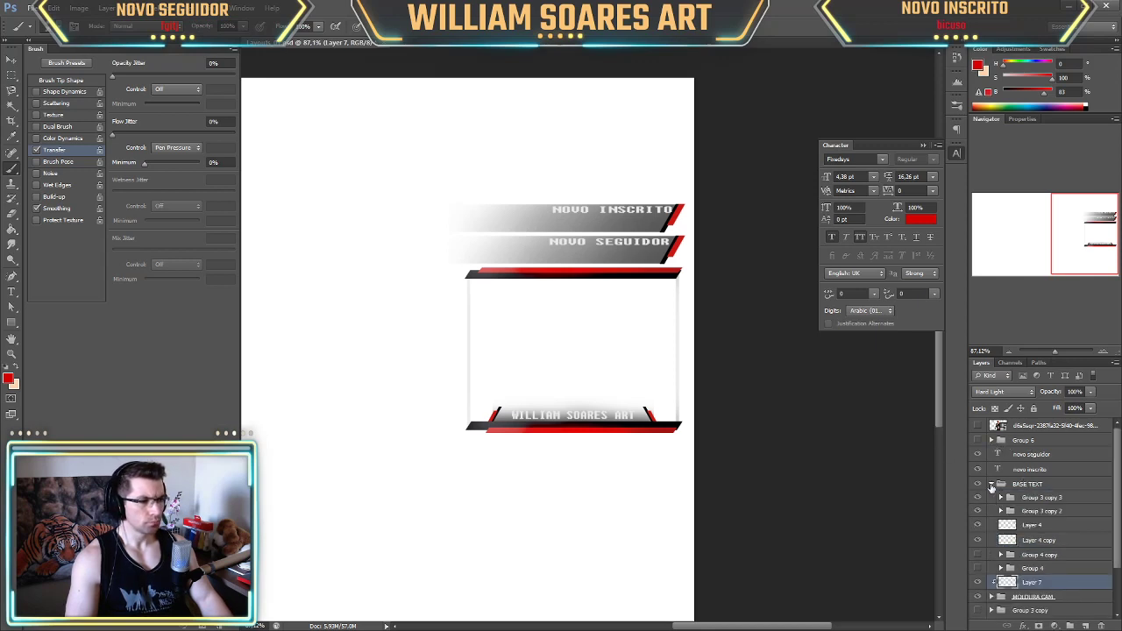
click(992, 485)
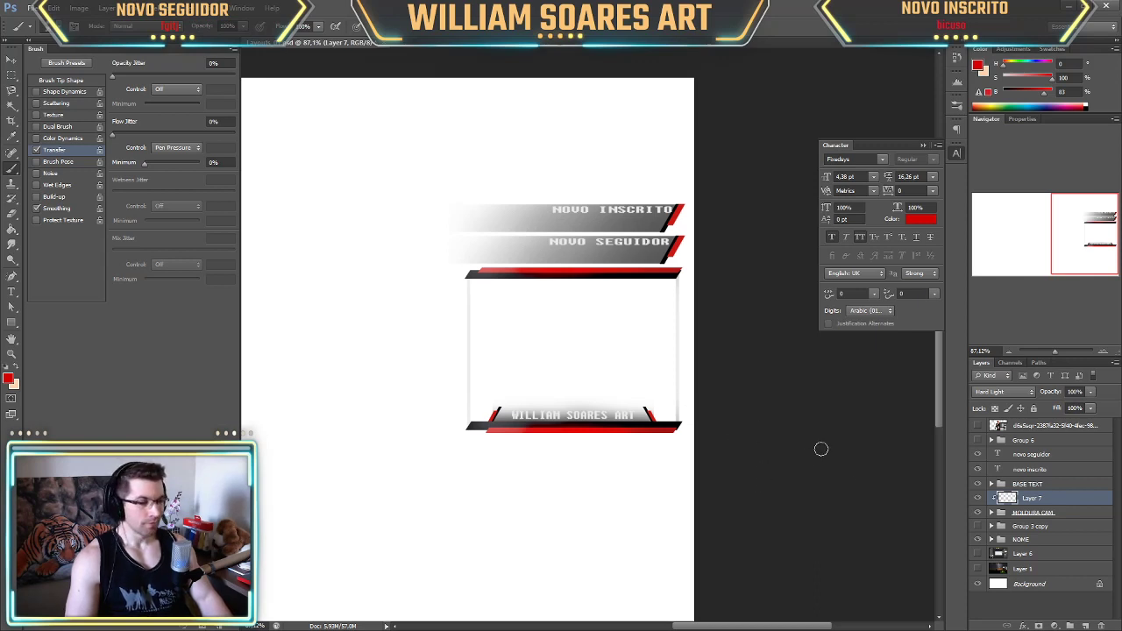
scroll(872, 401, down, 2)
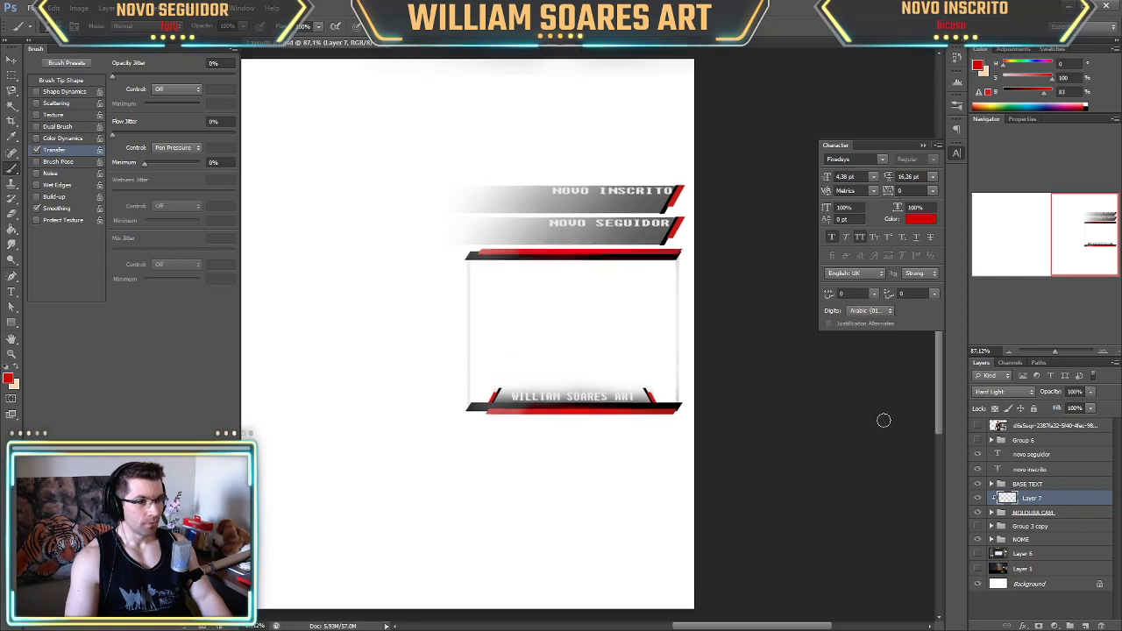
scroll(883, 421, up, 1)
scroll(881, 421, down, 3)
scroll(832, 419, down, 1)
click(973, 582)
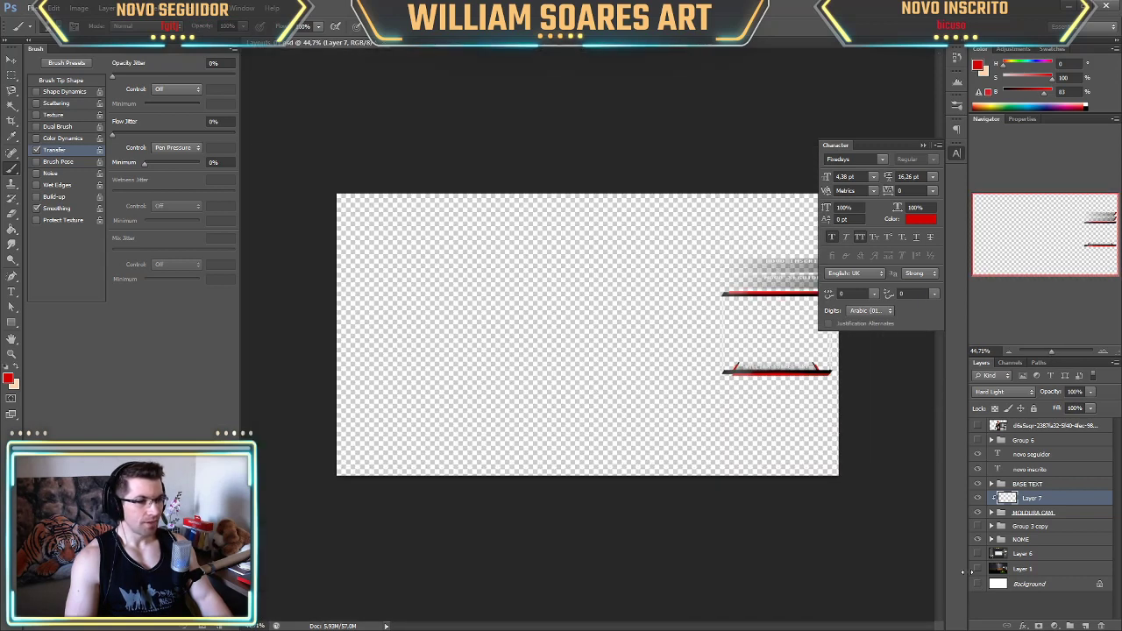
Compare the overlay with and without the Layer 7 highlights on transparency, leaving the layer hidden.
scroll(875, 485, up, 1)
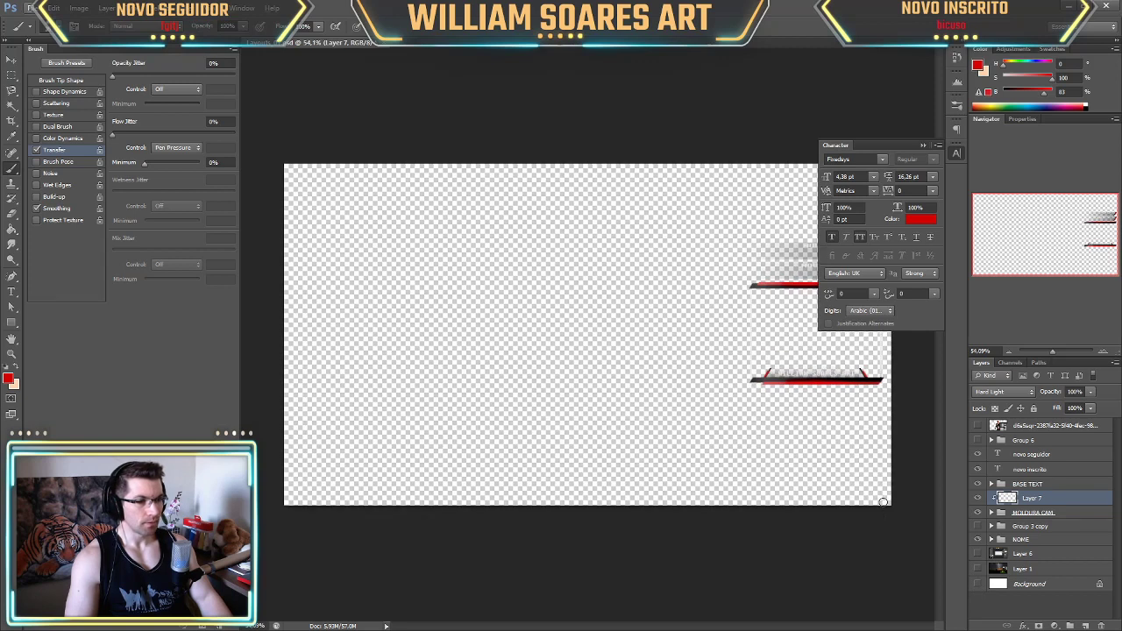
scroll(811, 541, down, 1)
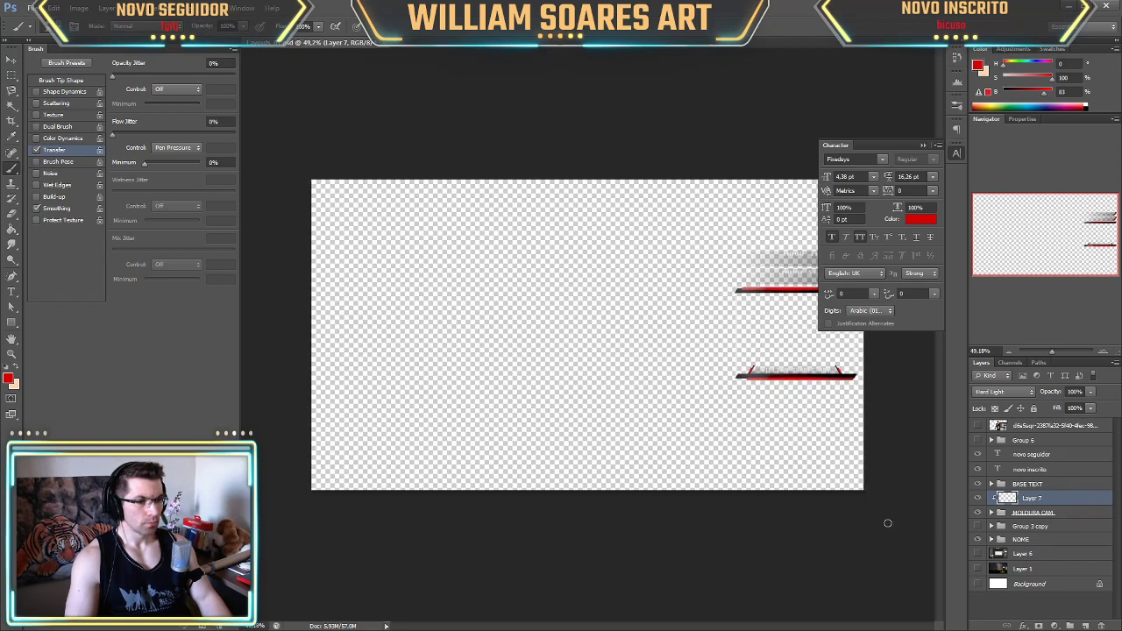
click(977, 498)
click(977, 498)
click(978, 497)
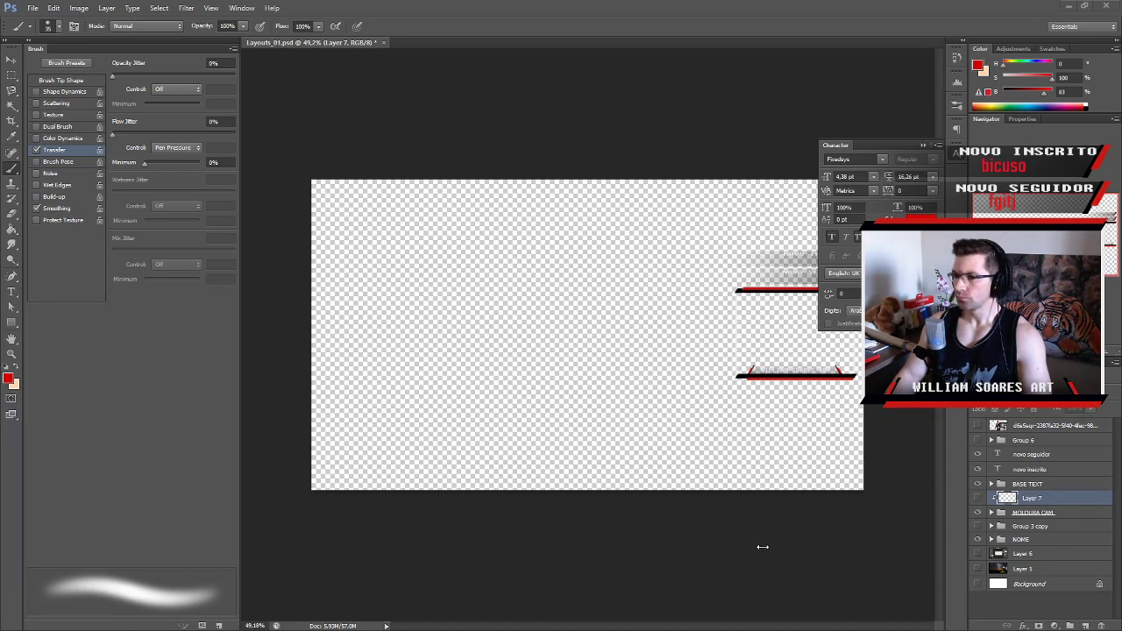
Group all layers and groups from novo seguidor down to NOME into one group.
click(1053, 543)
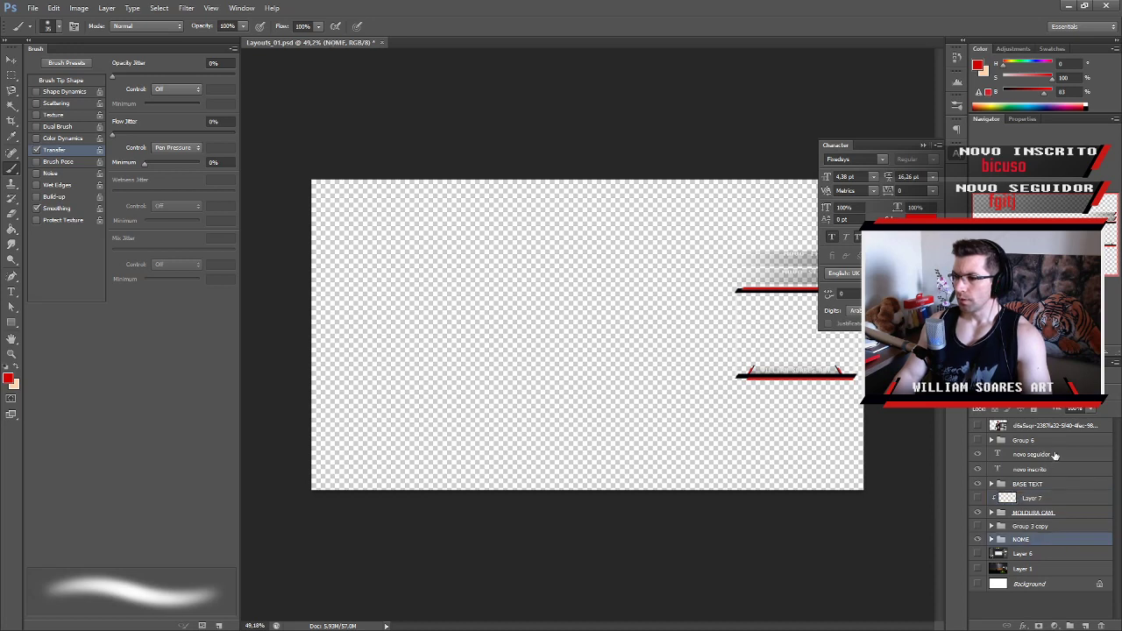
shift+click(1054, 455)
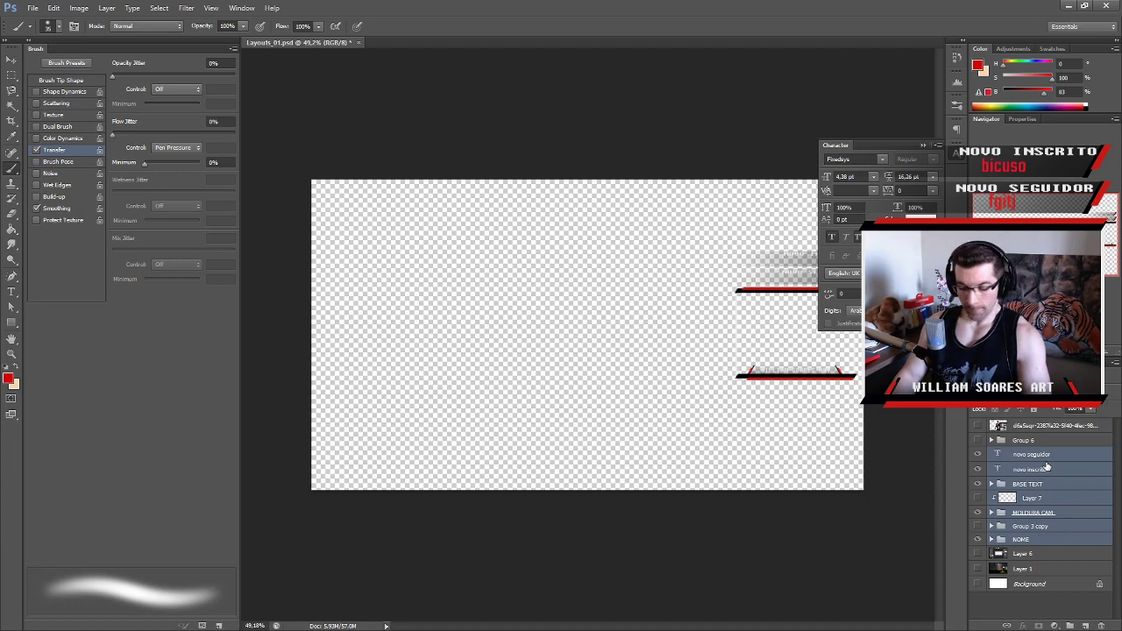
key(ctrl+g)
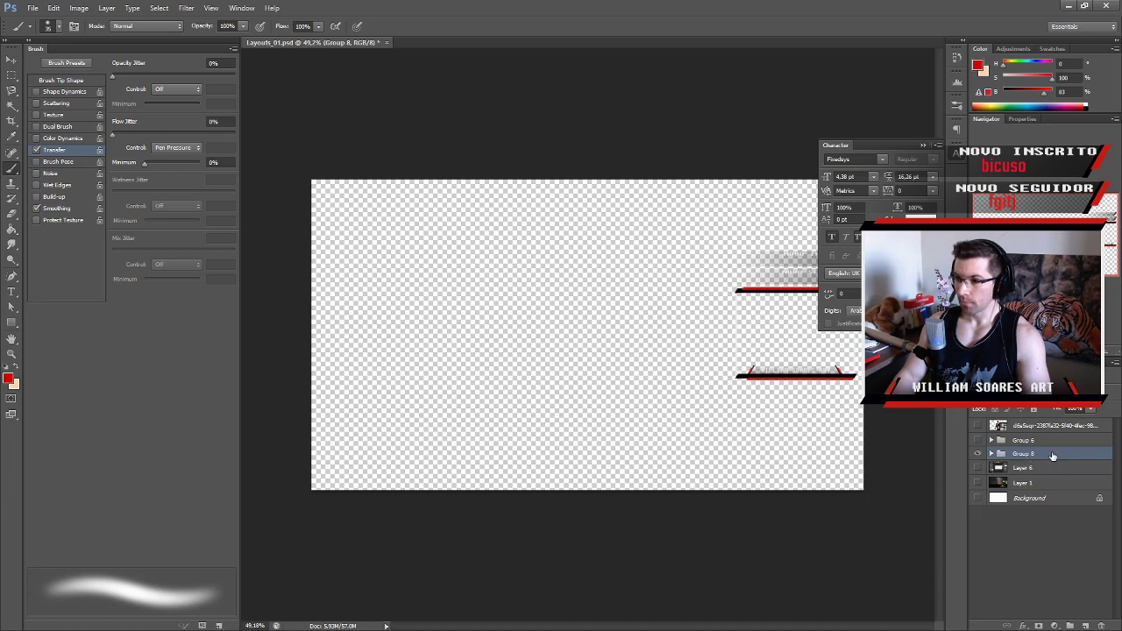
Collapse the Character panel and export the overlay as a transparent PNG with Smallest / Slow compression and no interlacing.
click(957, 154)
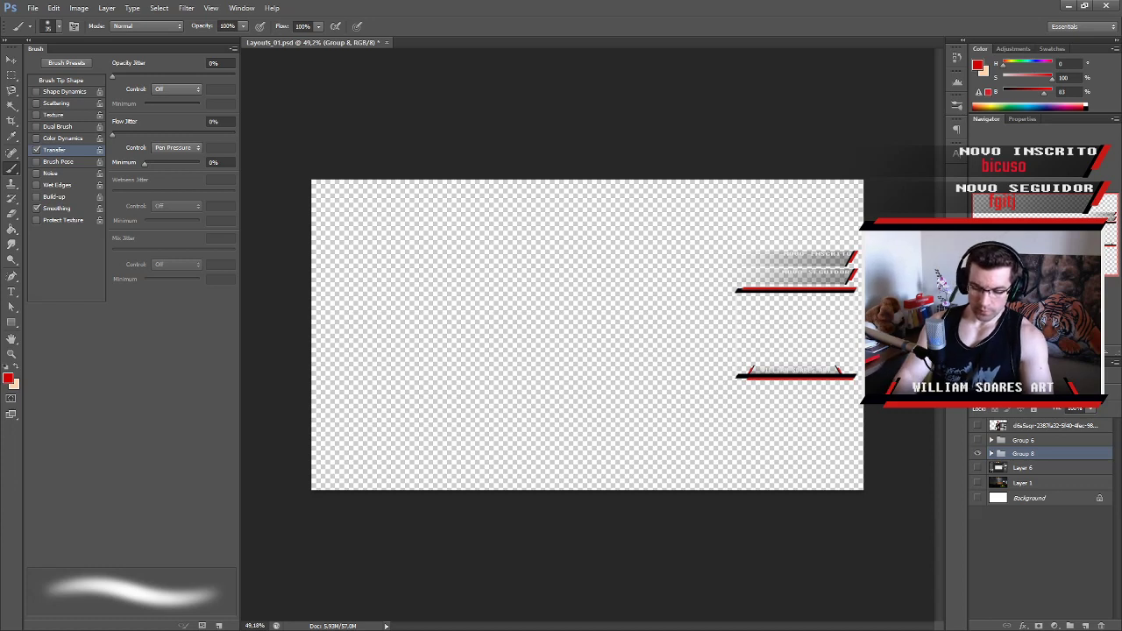
key(Return)
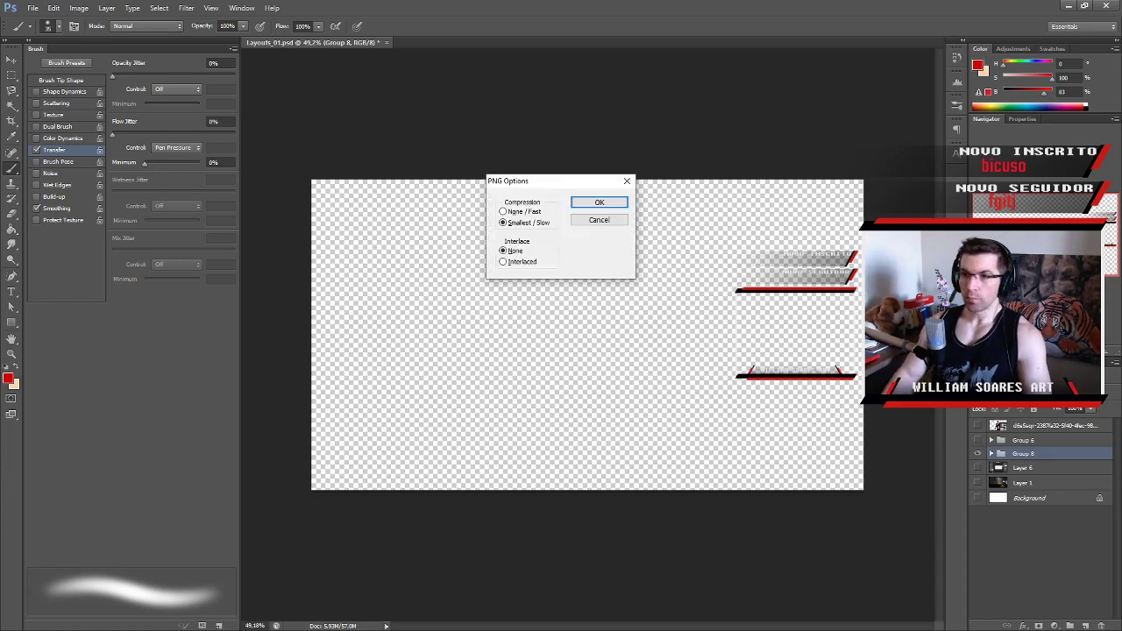
click(582, 202)
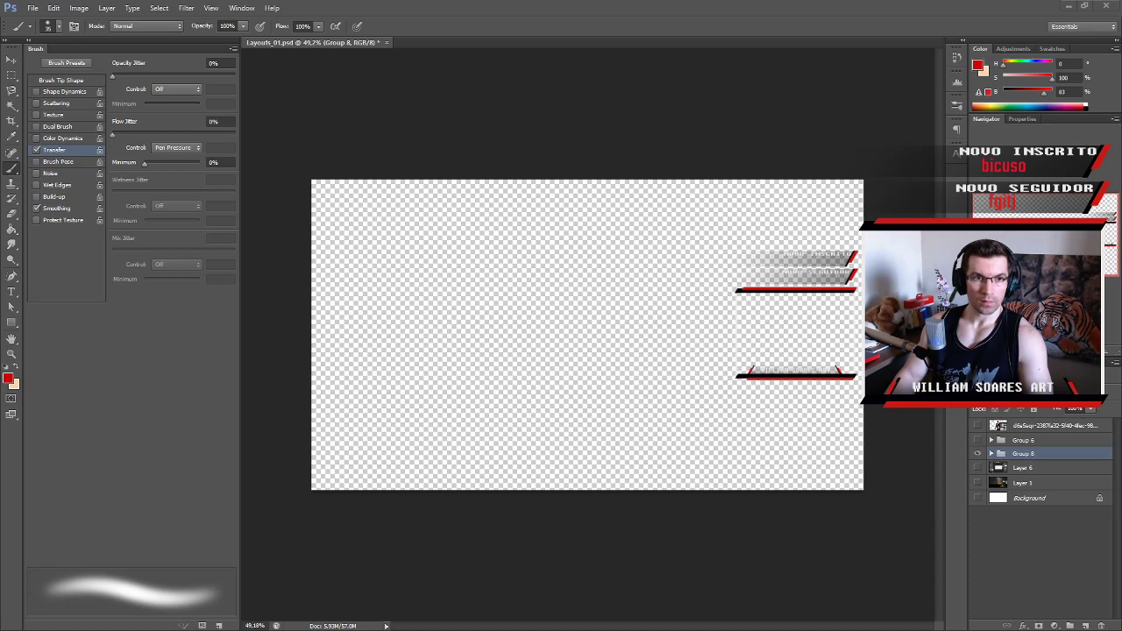
Show Layer 7 inside Group 8 and export the overlay over Layouts_01_A_a.png with Smallest / Slow compression and no interlacing.
click(991, 453)
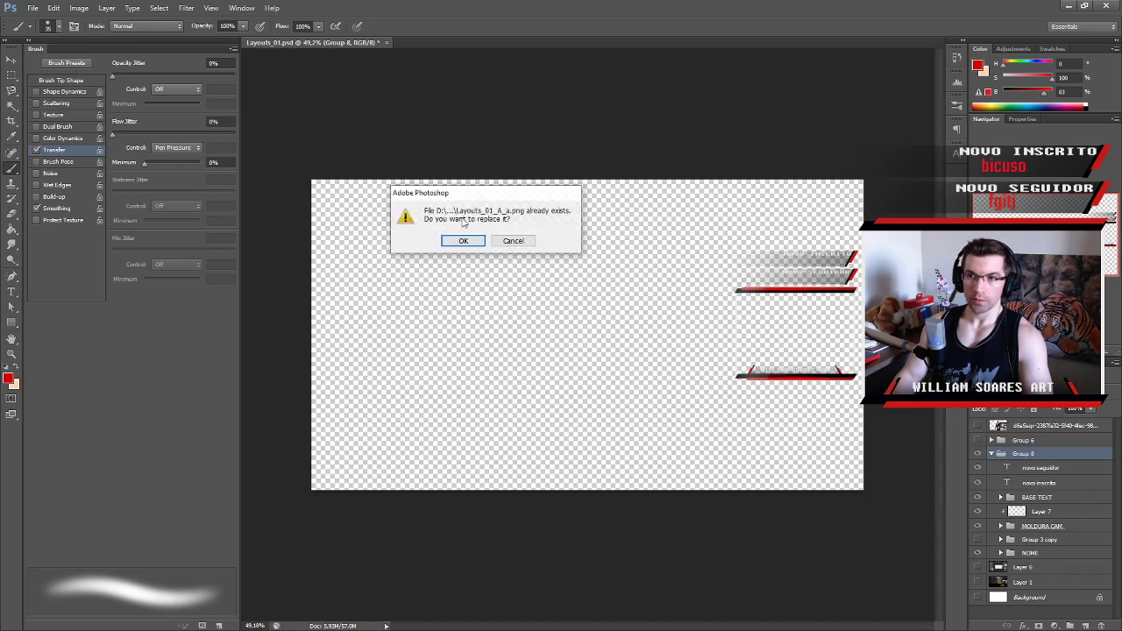
key(Return)
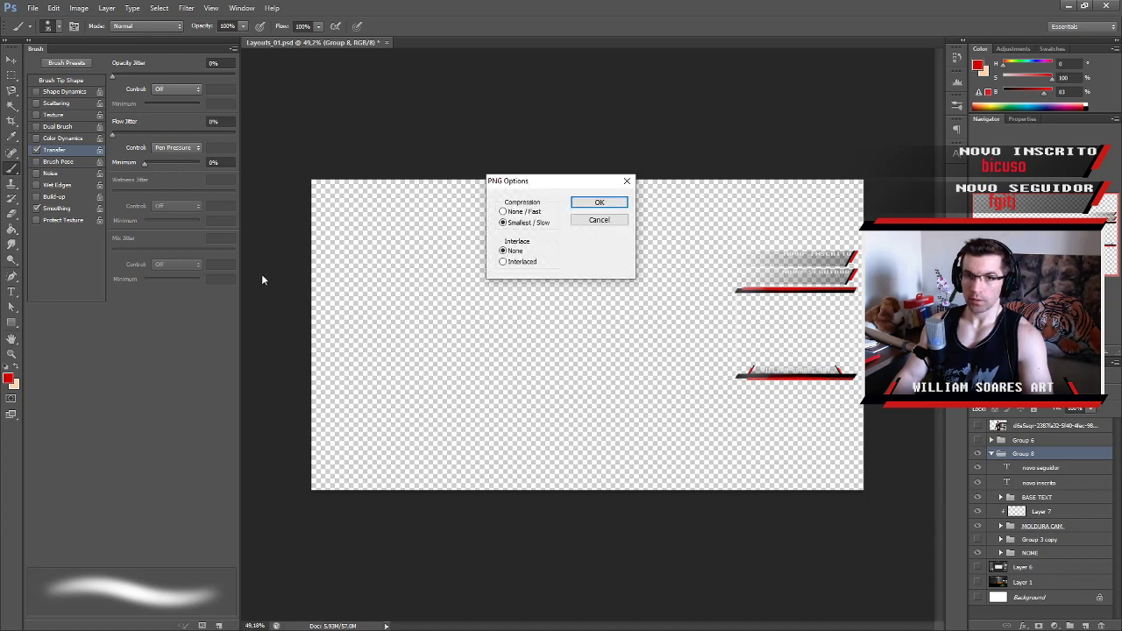
click(584, 201)
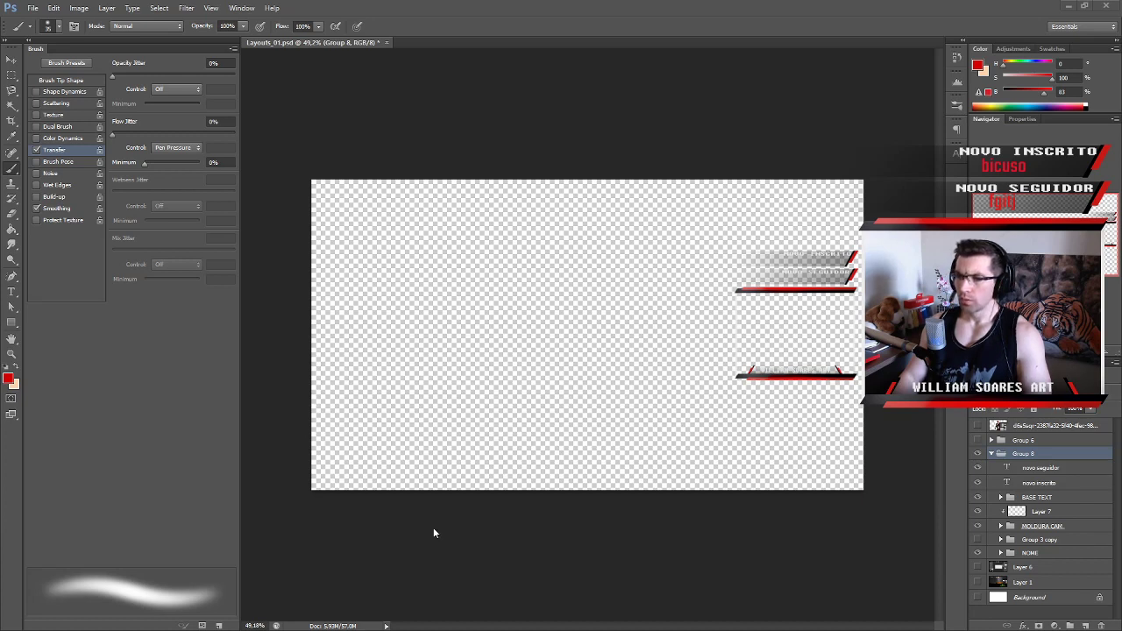
Show the Layer 6 screen capture behind the overlay and frame the webcam border up close.
scroll(717, 340, up, 3)
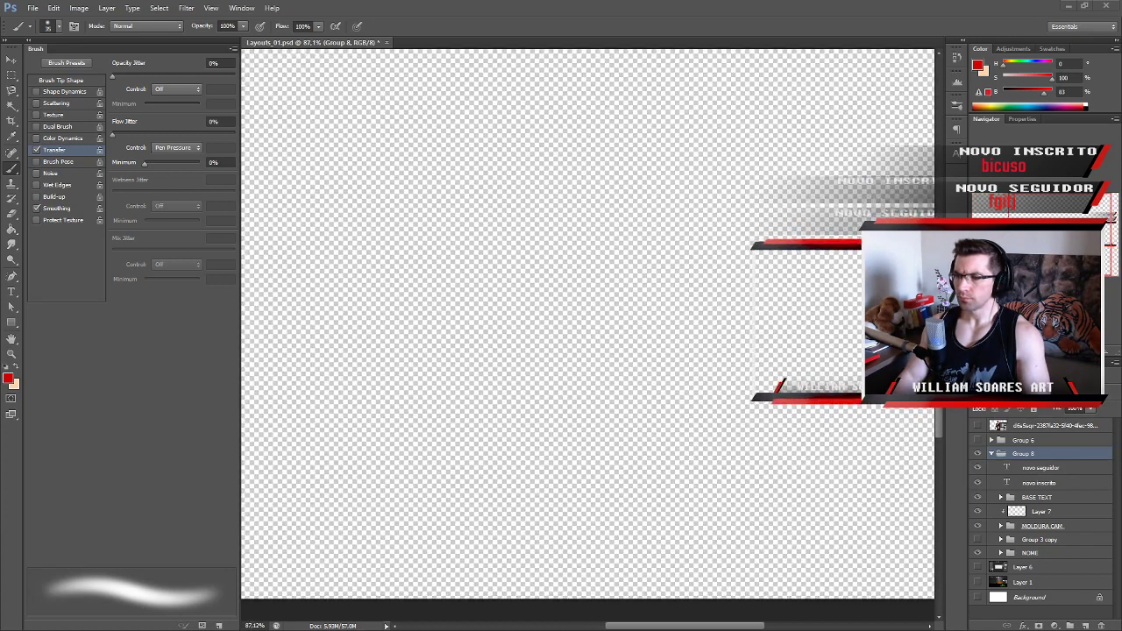
click(977, 568)
scroll(795, 422, down, 2)
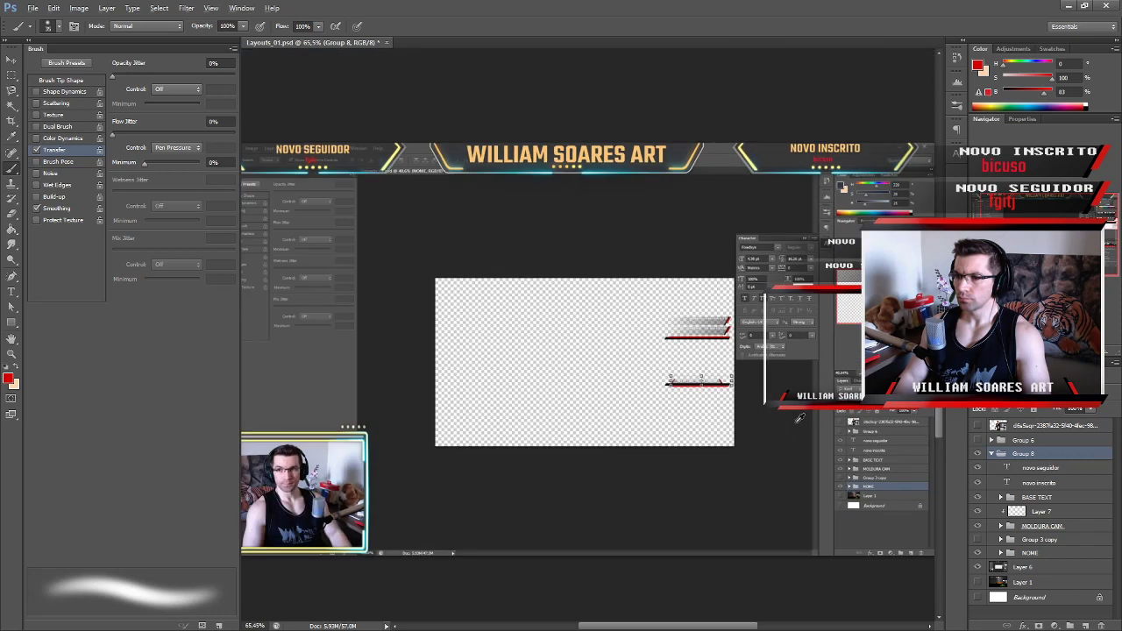
drag(810, 443, 734, 436)
scroll(691, 418, up, 2)
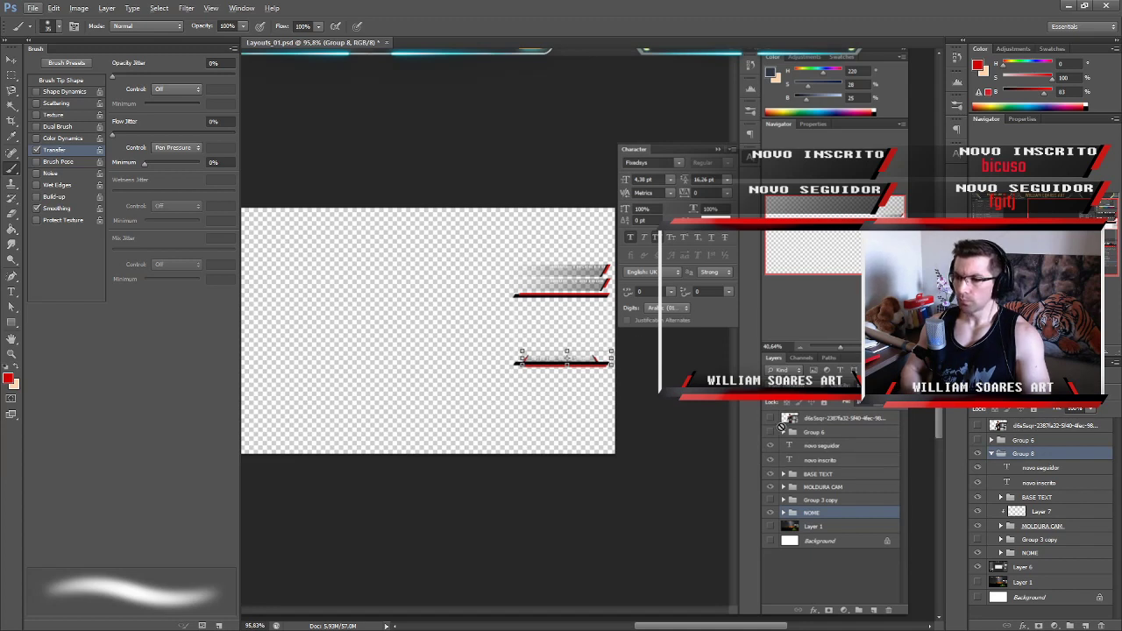
Paint near-white highlights with a large soft brush on Layer 7 over the webcam frame's lower-left corner.
click(1042, 511)
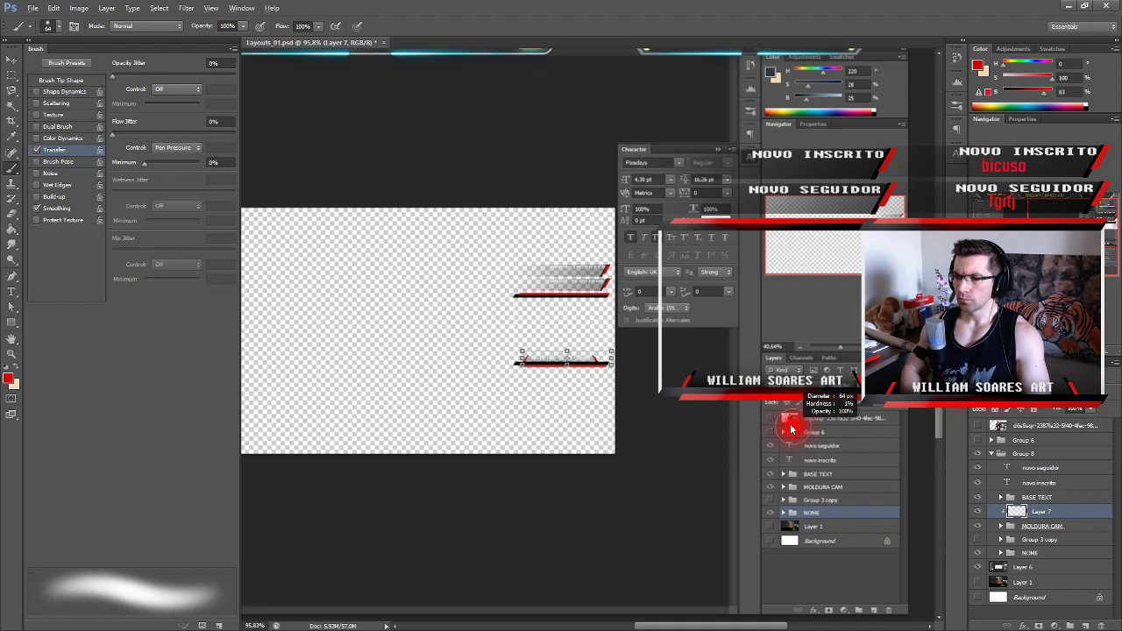
alt+shift+right_click(684, 396)
drag(645, 396, 594, 386)
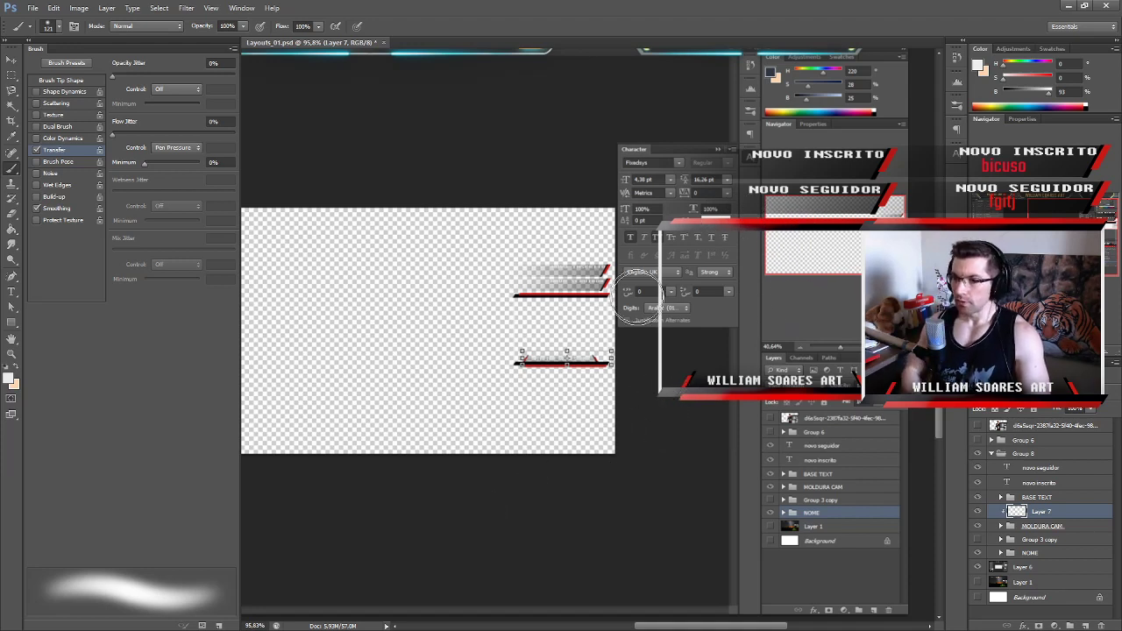
Choose a near-black colour and soften the Layer 7 highlights on the webcam frame with a soft round eraser reduced to about 62 px.
drag(910, 419, 868, 477)
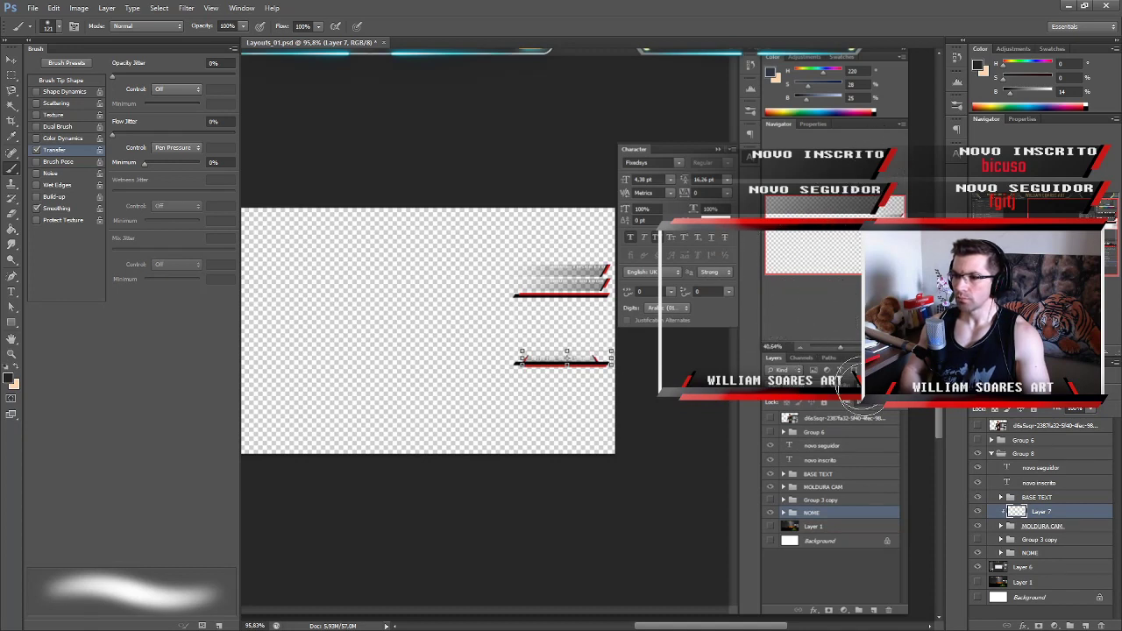
key(e)
right_click(731, 417)
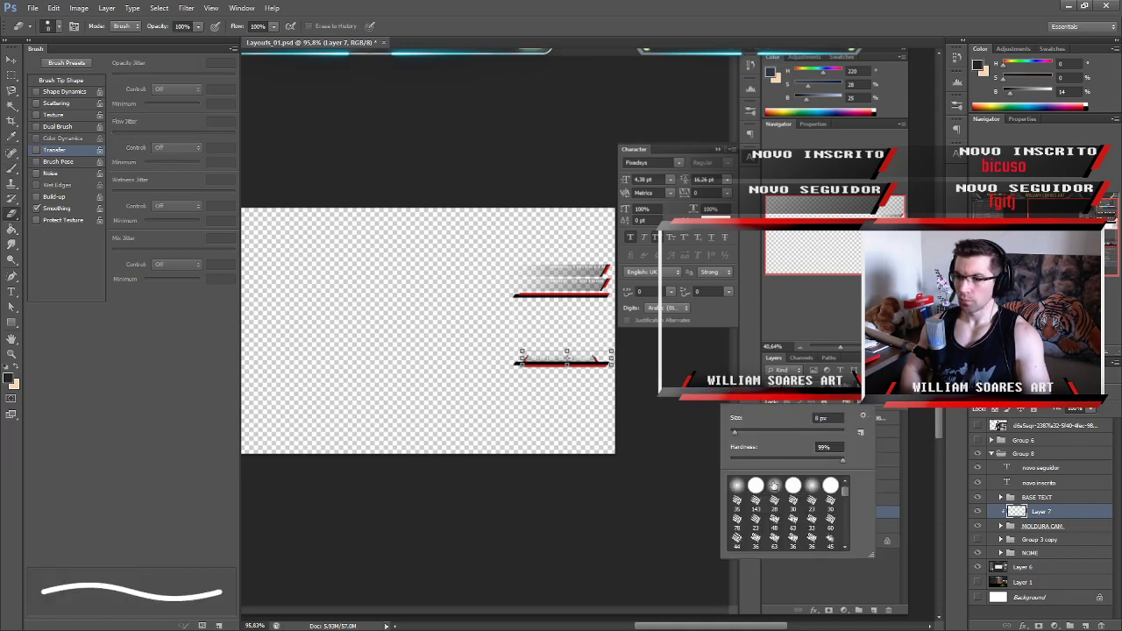
click(807, 480)
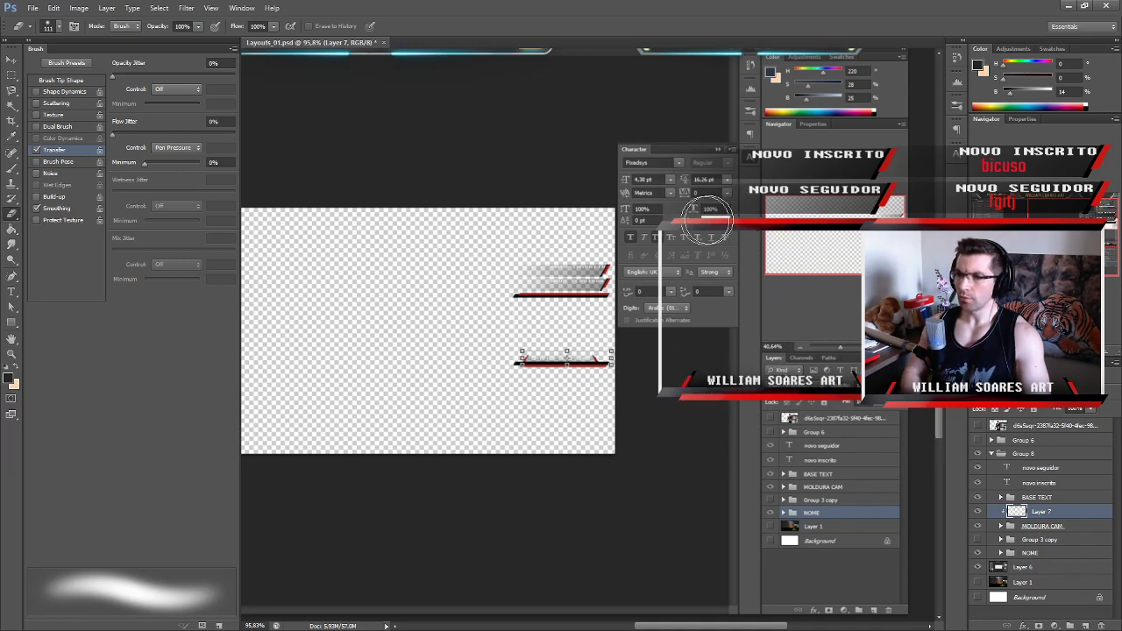
drag(785, 427, 759, 427)
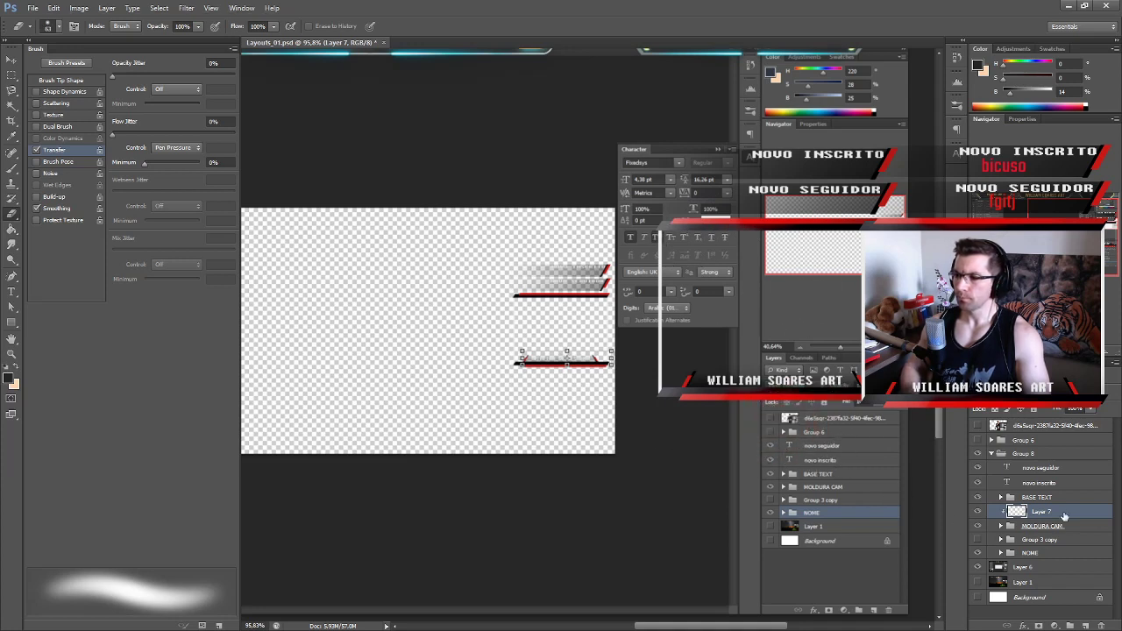
Add a new layer above Layer 7, change its blend mode, and paint a bright red glow on the webcam frame's red bars.
key(ctrl+shift+alt+n)
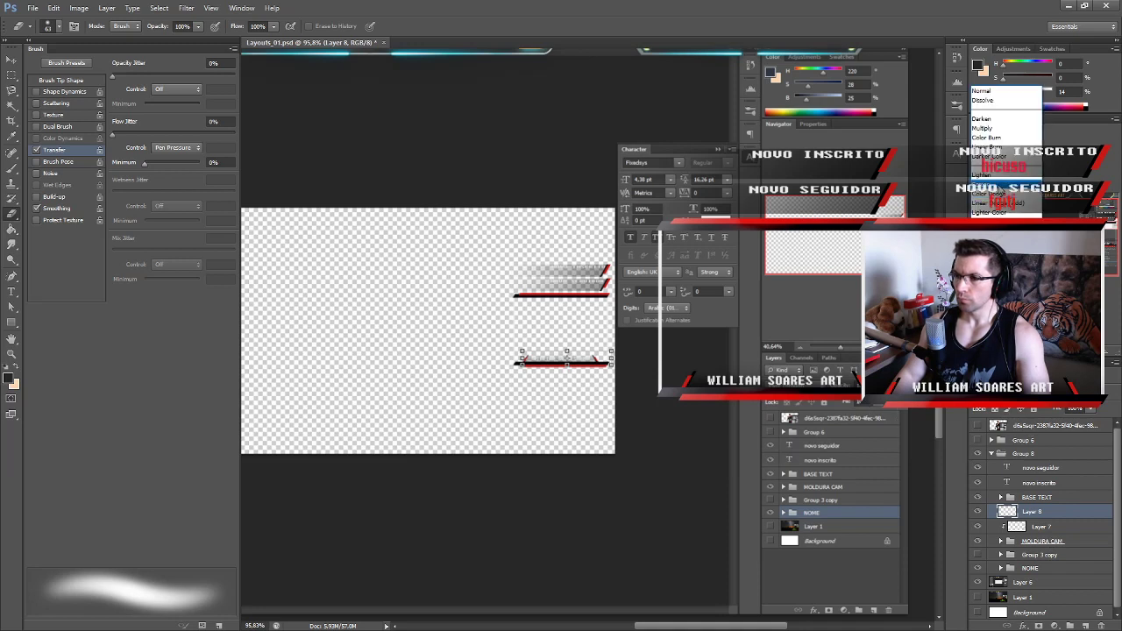
alt+shift+right_click(789, 331)
drag(801, 318, 834, 296)
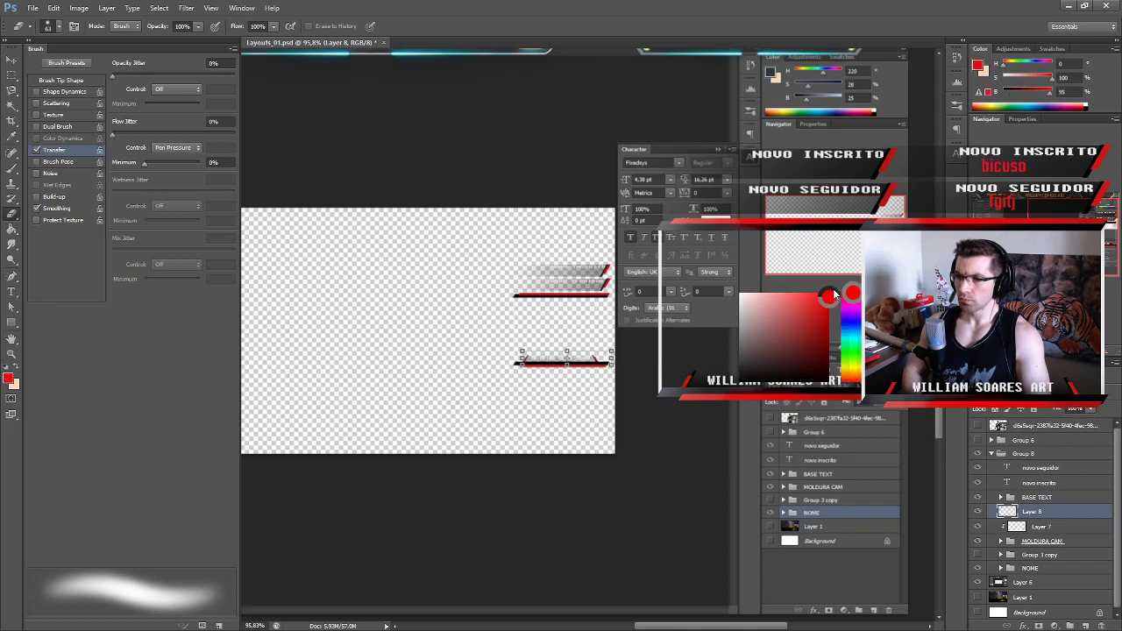
alt+right_click(754, 221)
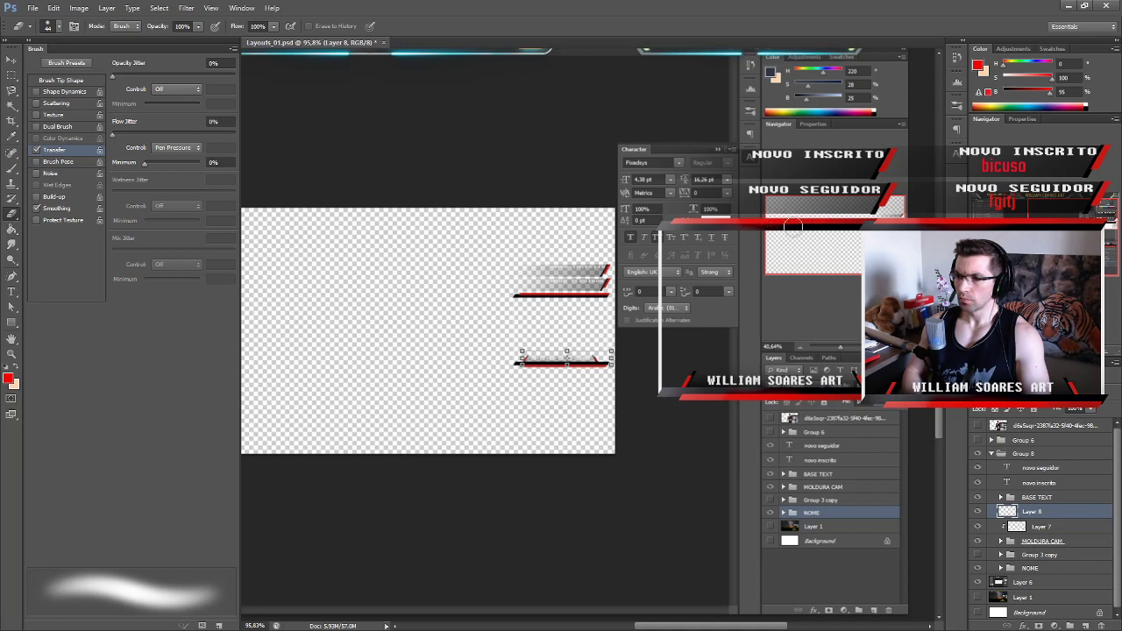
key(b)
alt+right_click(770, 248)
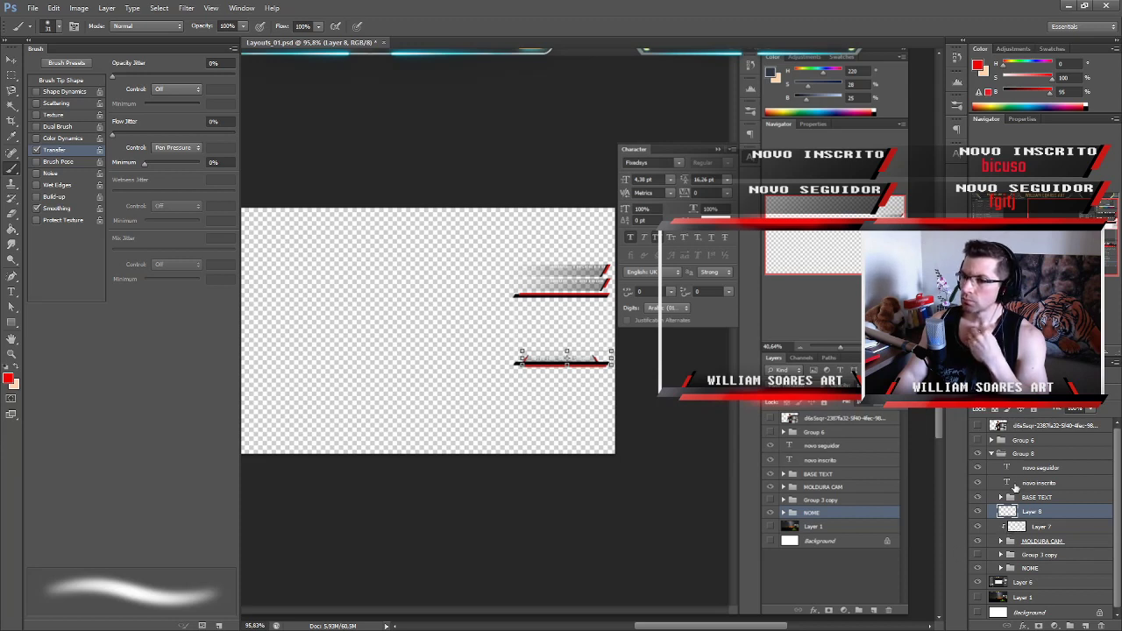
Paint near-black shading on Layer 7 around the webcam frame's left-hand corners with small soft brushes of about 7 to 12 px.
click(1066, 530)
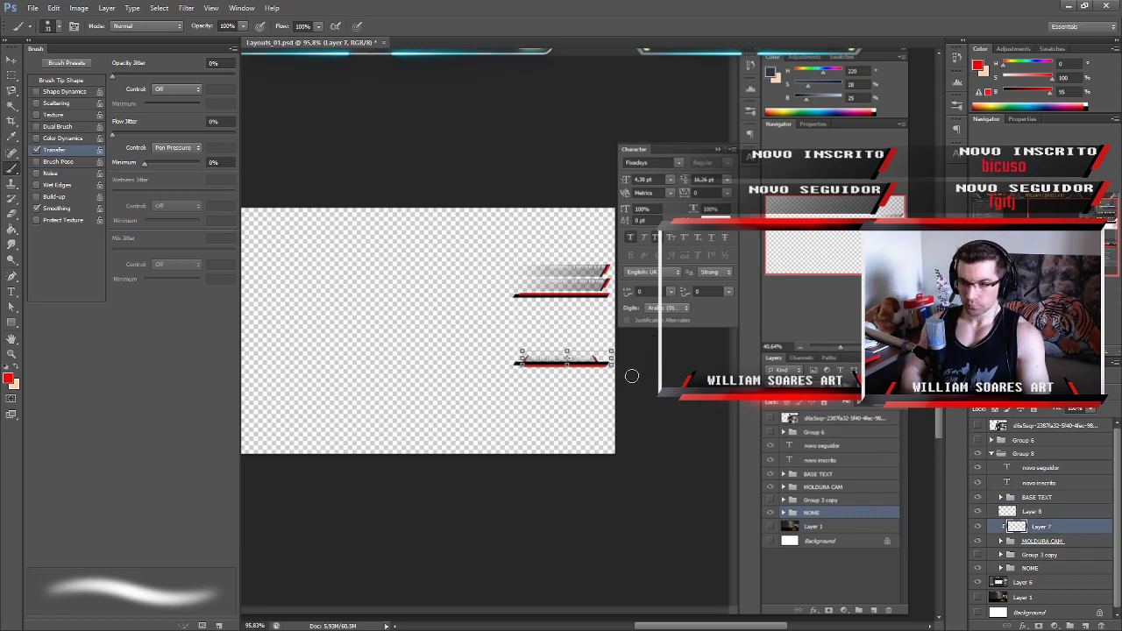
key(x)
drag(679, 353, 650, 423)
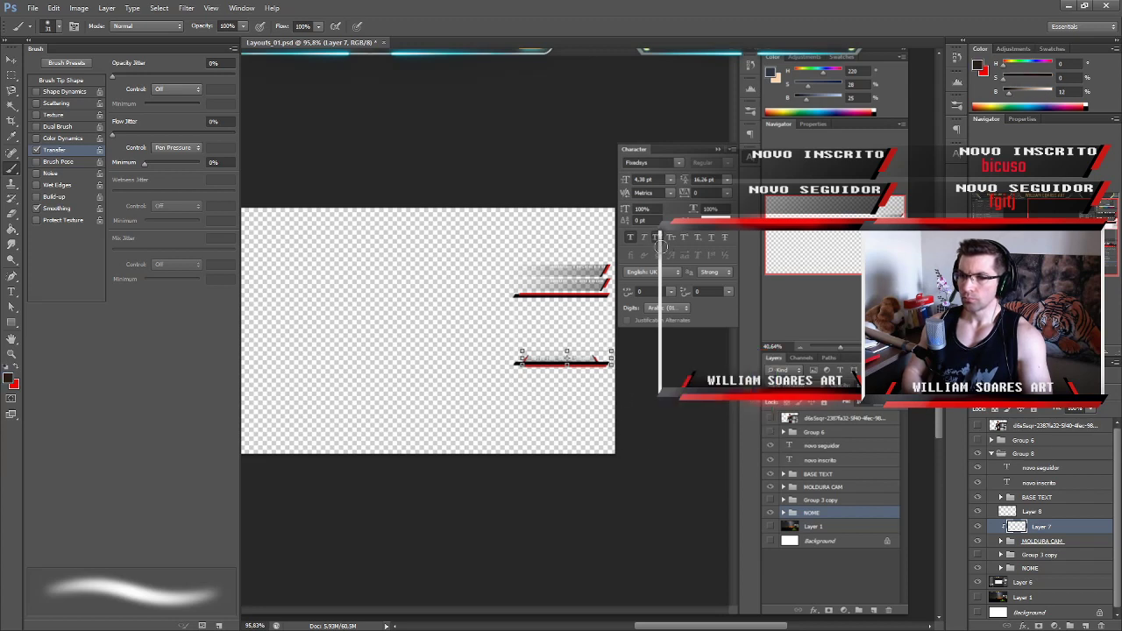
key(bracketleft)
key(bracketleft)
key(bracketleft)
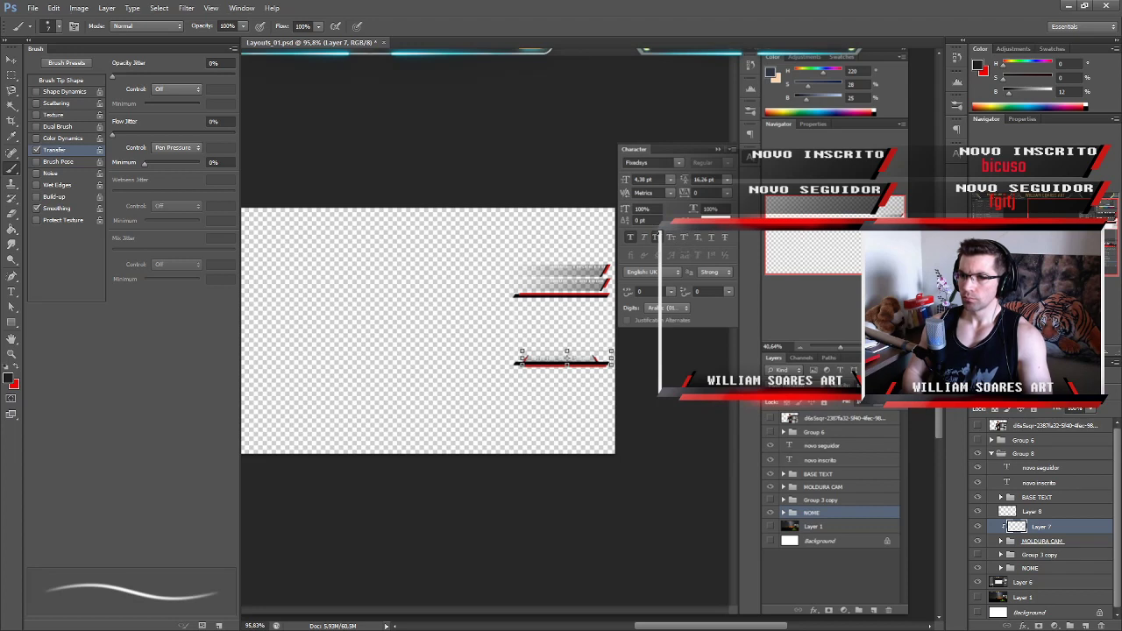
key(bracketright)
key(bracketright)
key(bracketright)
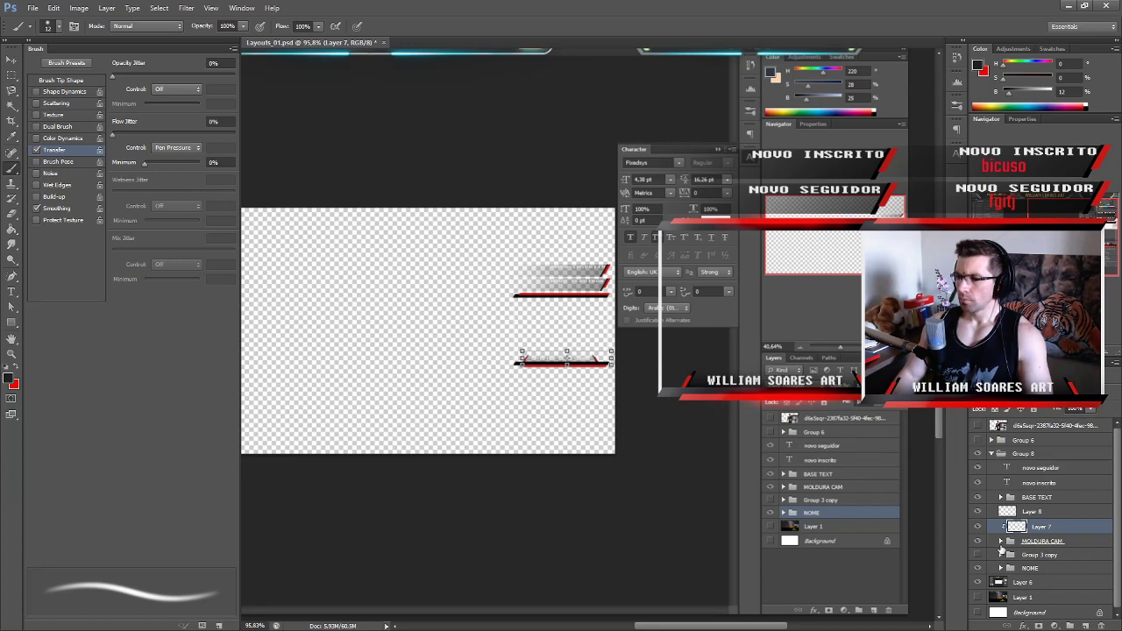
Inside the MOLDURA CAM group, add a new layer above Rectangle 2 and clip it to that shape.
click(1001, 541)
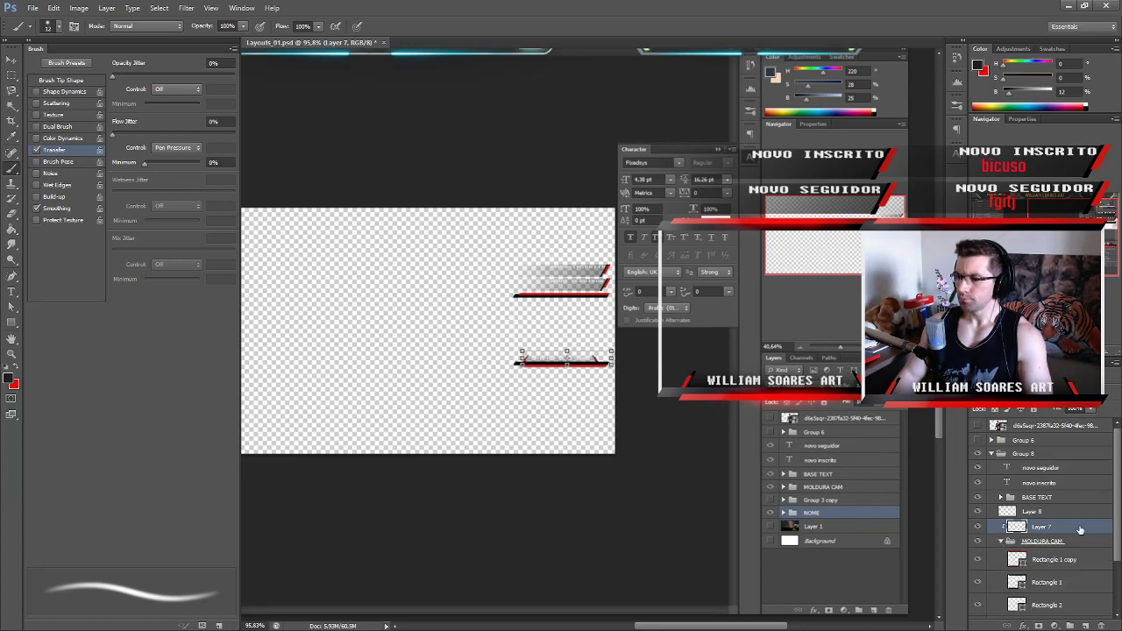
scroll(1080, 530, down, 2)
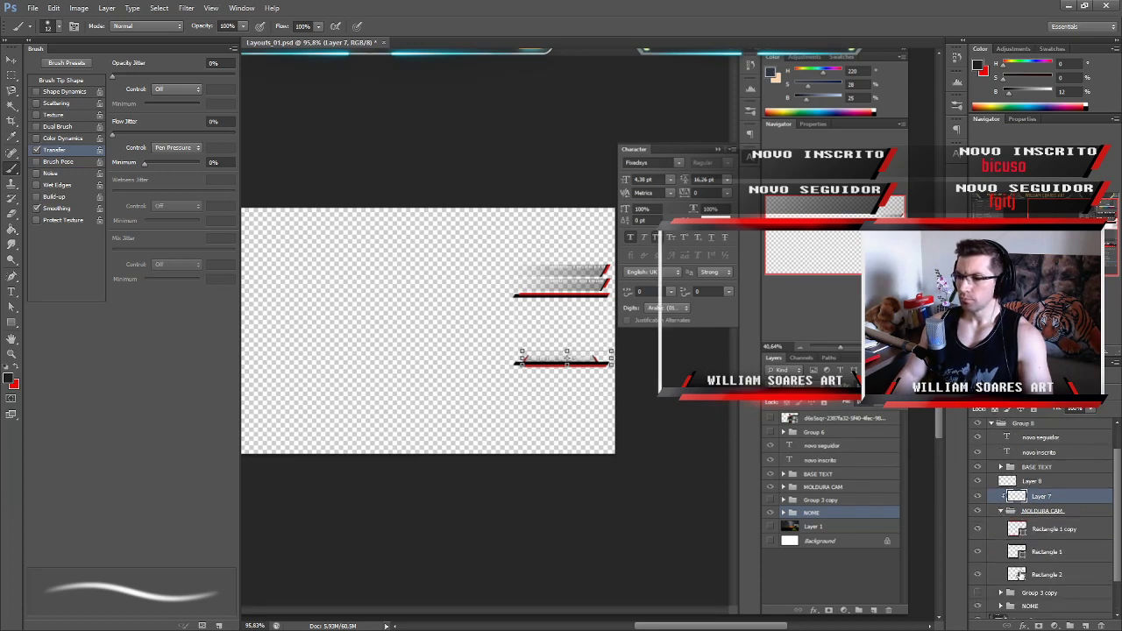
click(1060, 574)
key(ctrl+shift+alt+n)
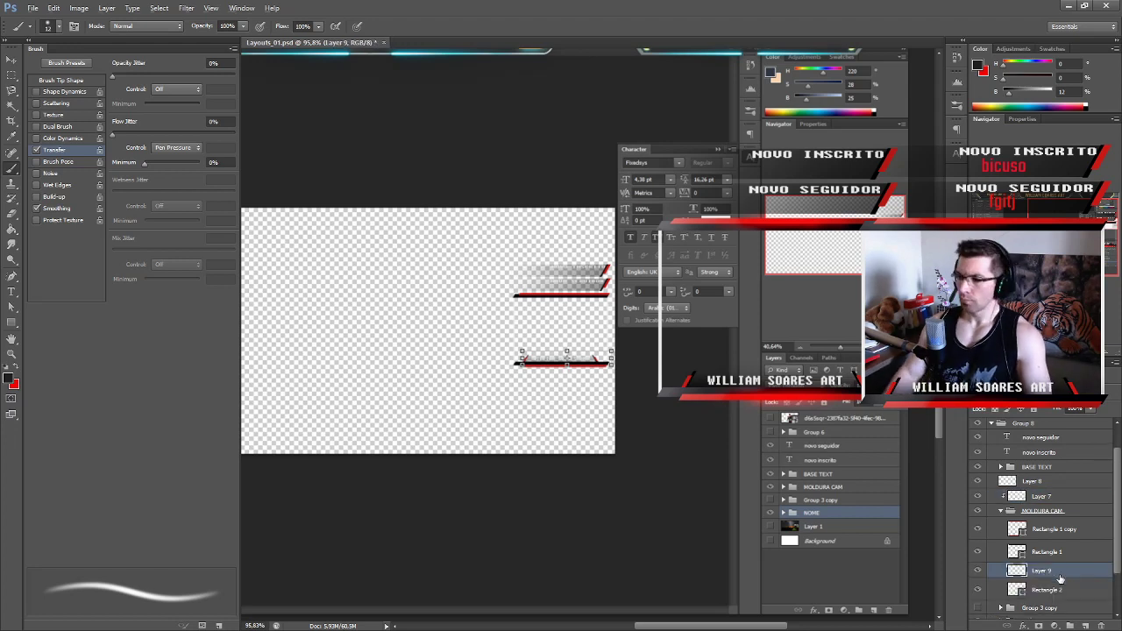
alt+click(1077, 575)
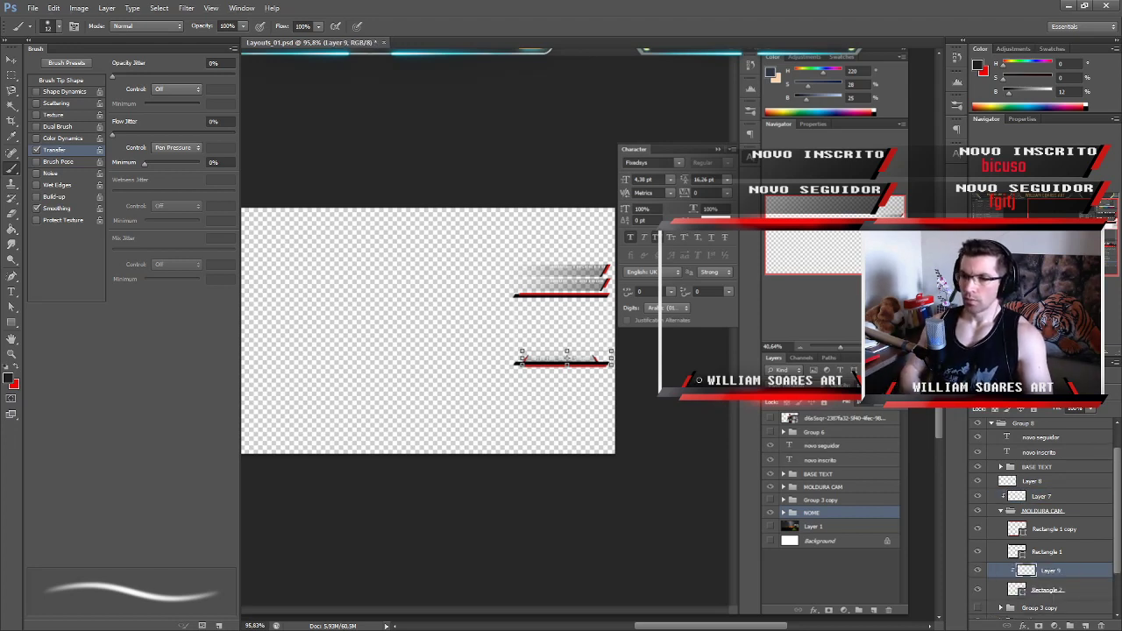
Paint dark shading on Layer 9 over the webcam frame's white side border with a large soft brush of about 72 px.
key(bracketright)
key(bracketright)
key(bracketright)
key(bracketright)
key(bracketright)
key(bracketright)
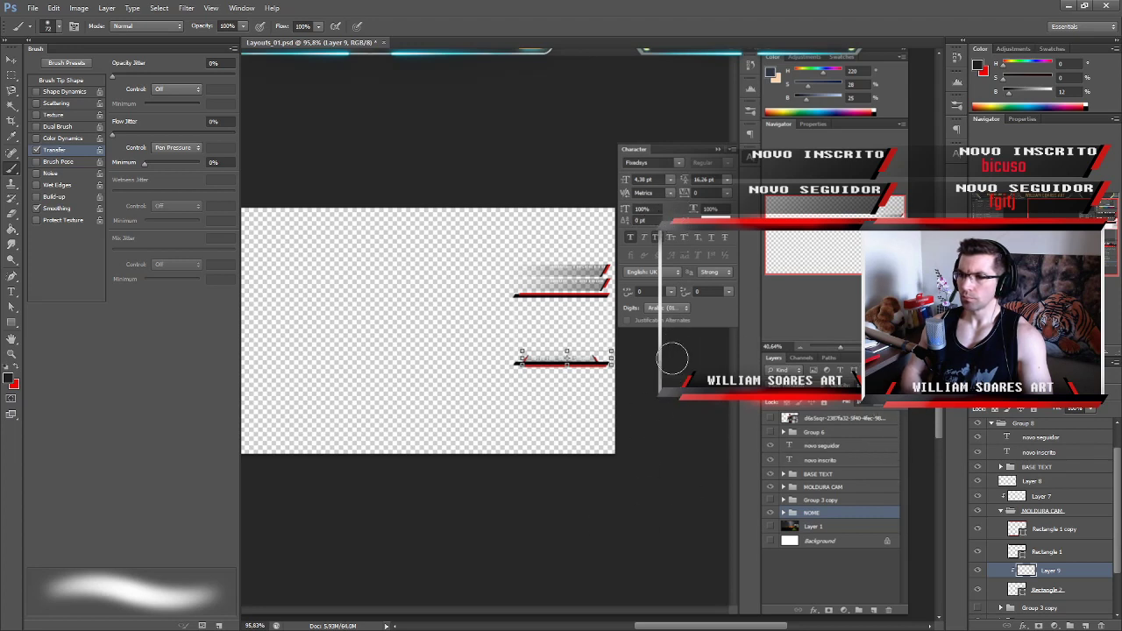
alt+right_click(663, 226)
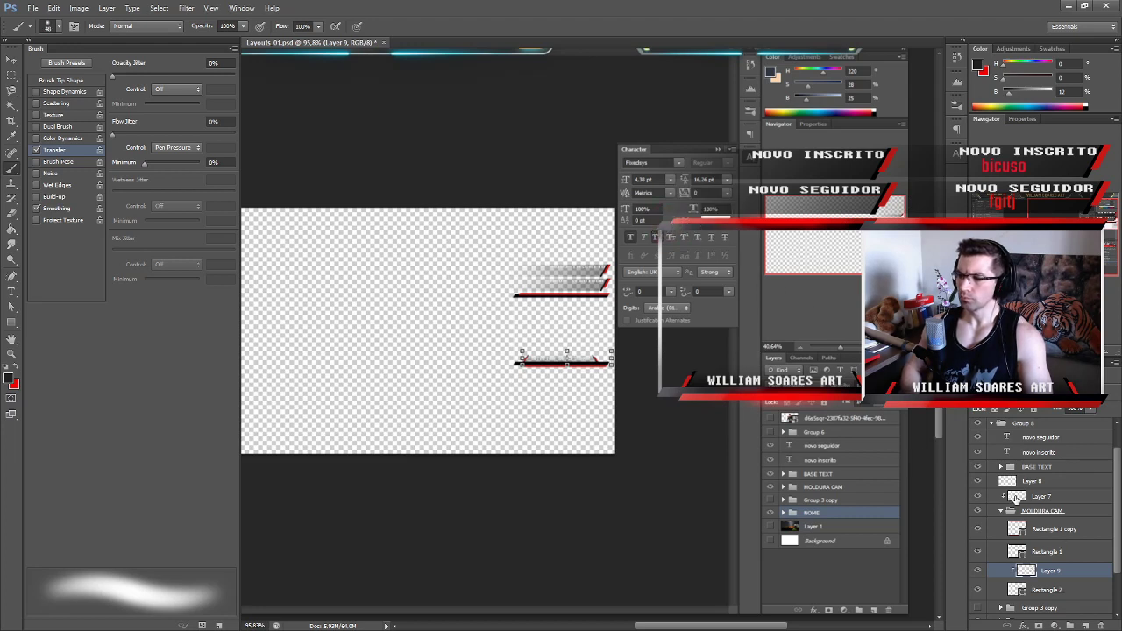
Move Layer 7 into the MOLDURA CAM group clipped to Rectangle 1 copy, and place Layer 8 above it.
click(1065, 498)
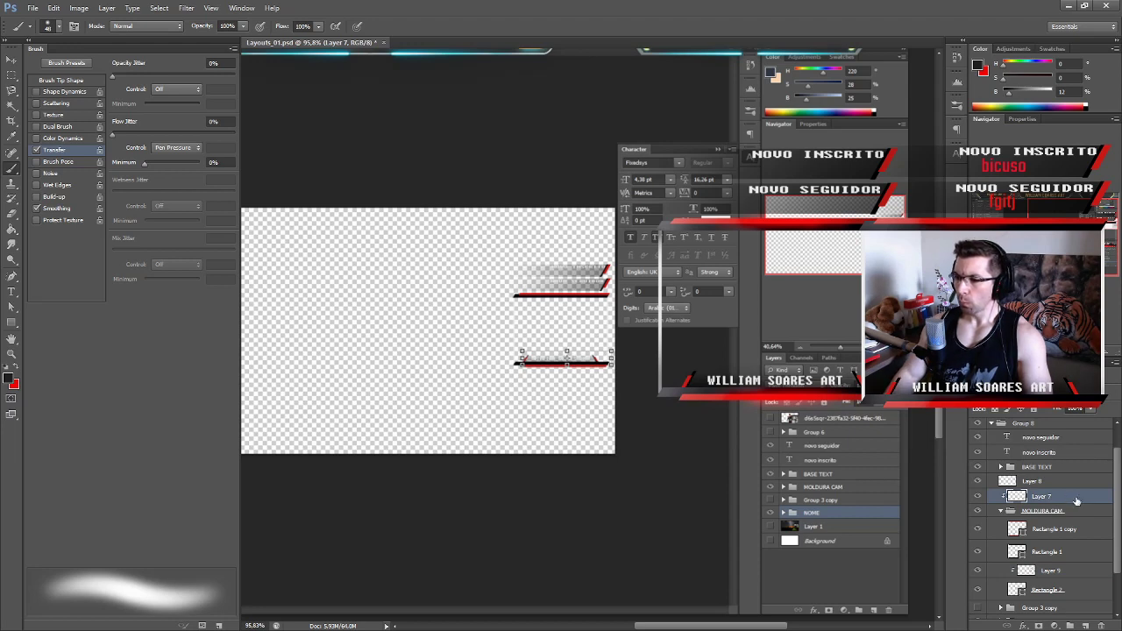
drag(1074, 499, 1074, 519)
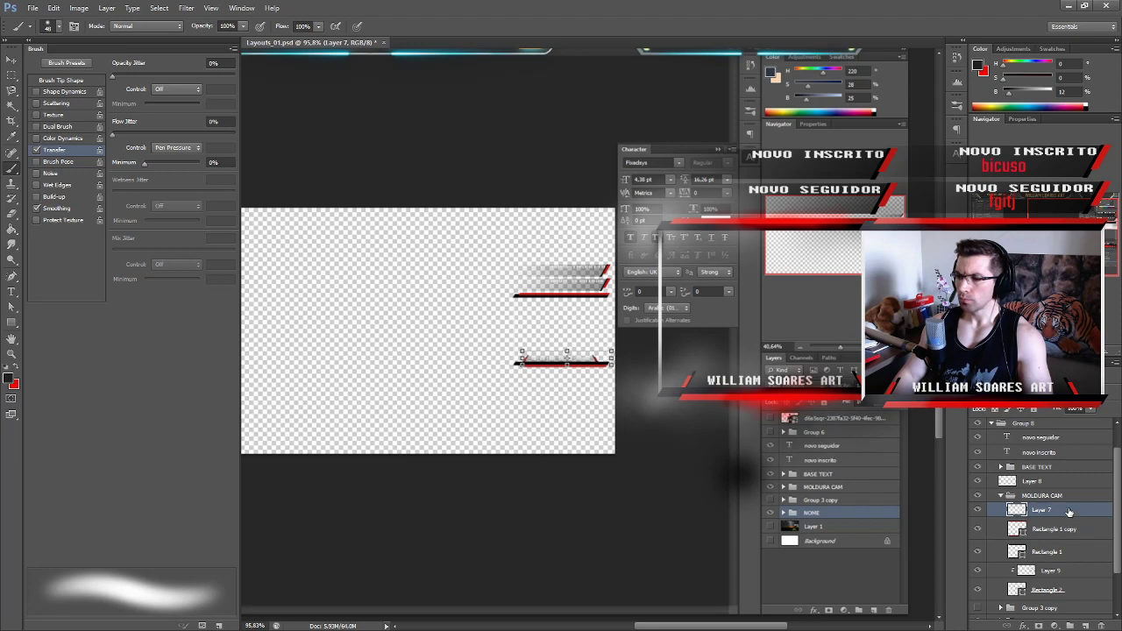
drag(1069, 513, 1066, 523)
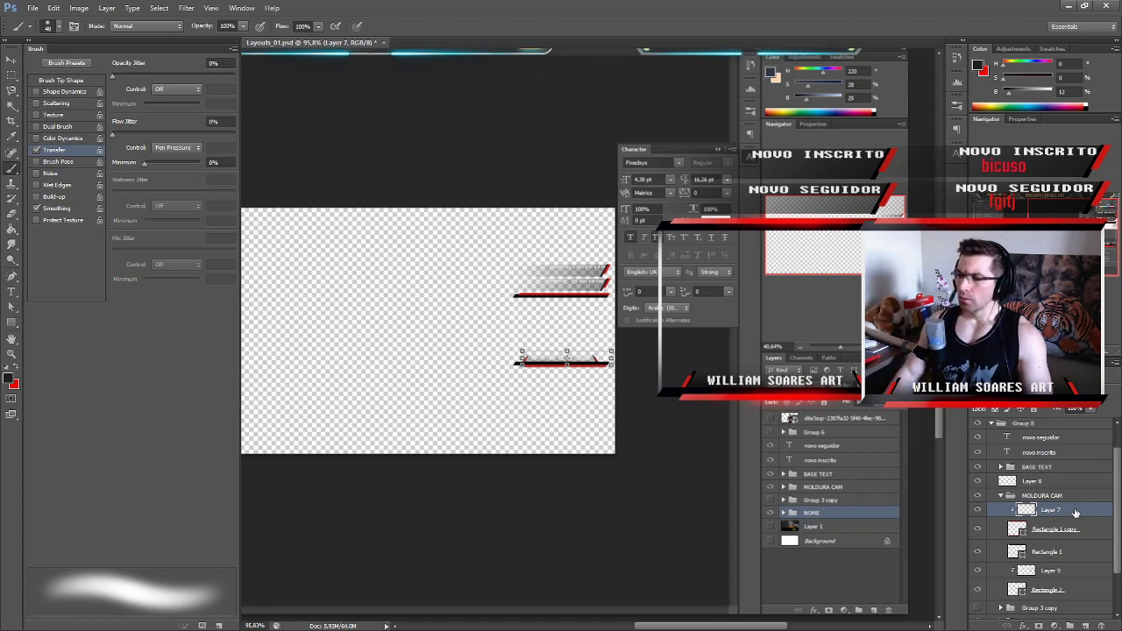
drag(1066, 481, 1074, 501)
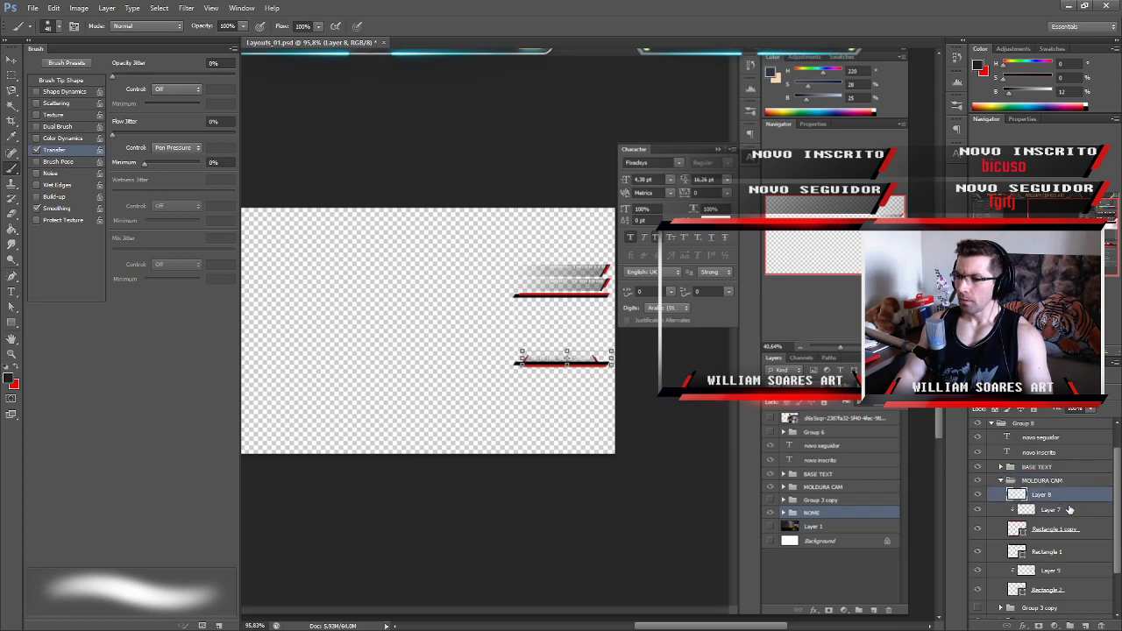
Paint Layer 7 accents on the frame's bars with a 77 px soft brush, using 35% grey and light red at 74% saturation.
click(1072, 512)
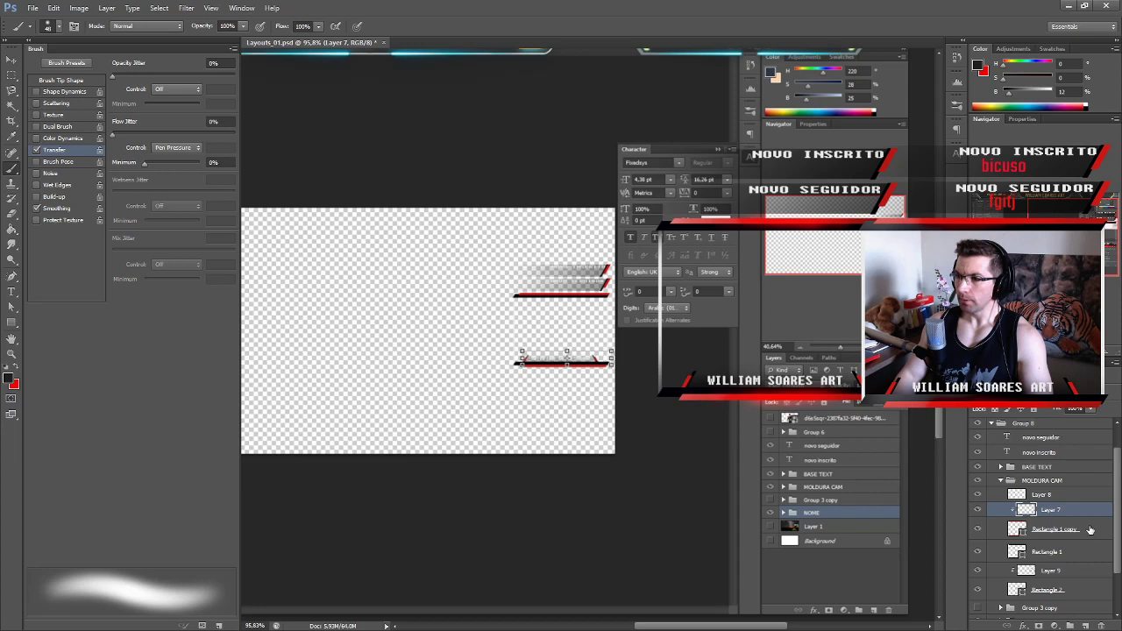
click(1088, 531)
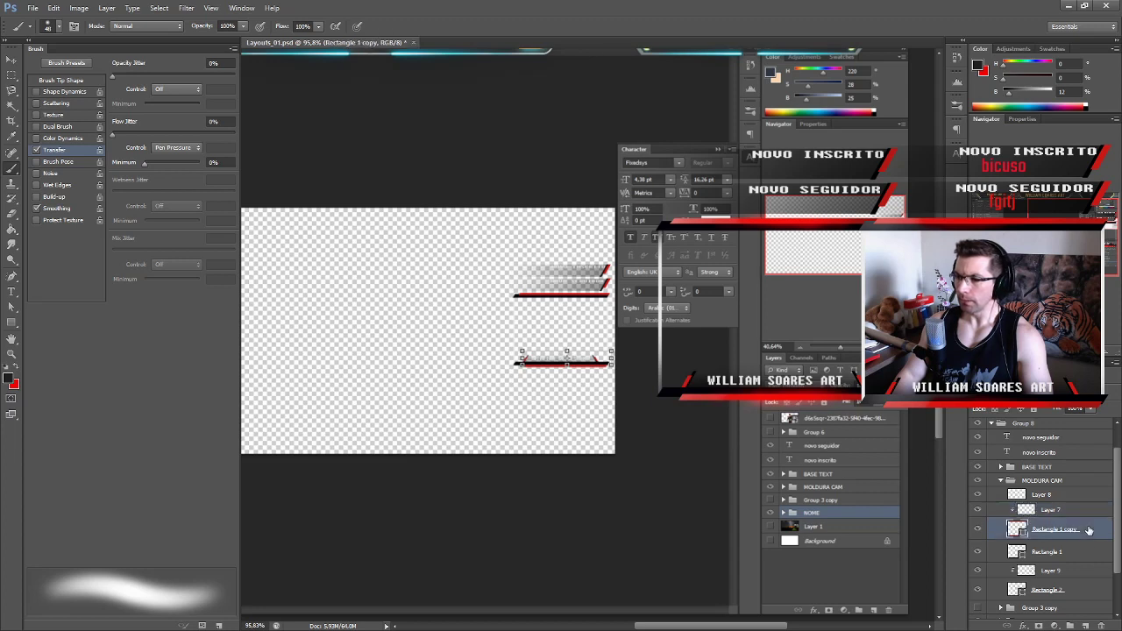
click(1068, 512)
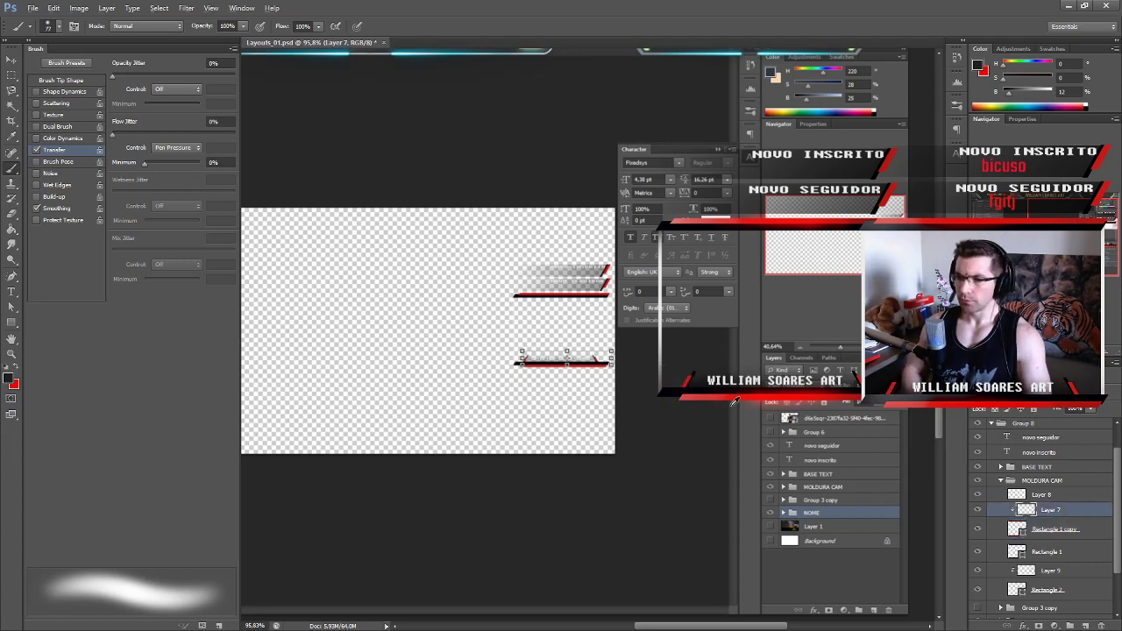
alt+shift+right_click(711, 422)
drag(710, 422, 679, 429)
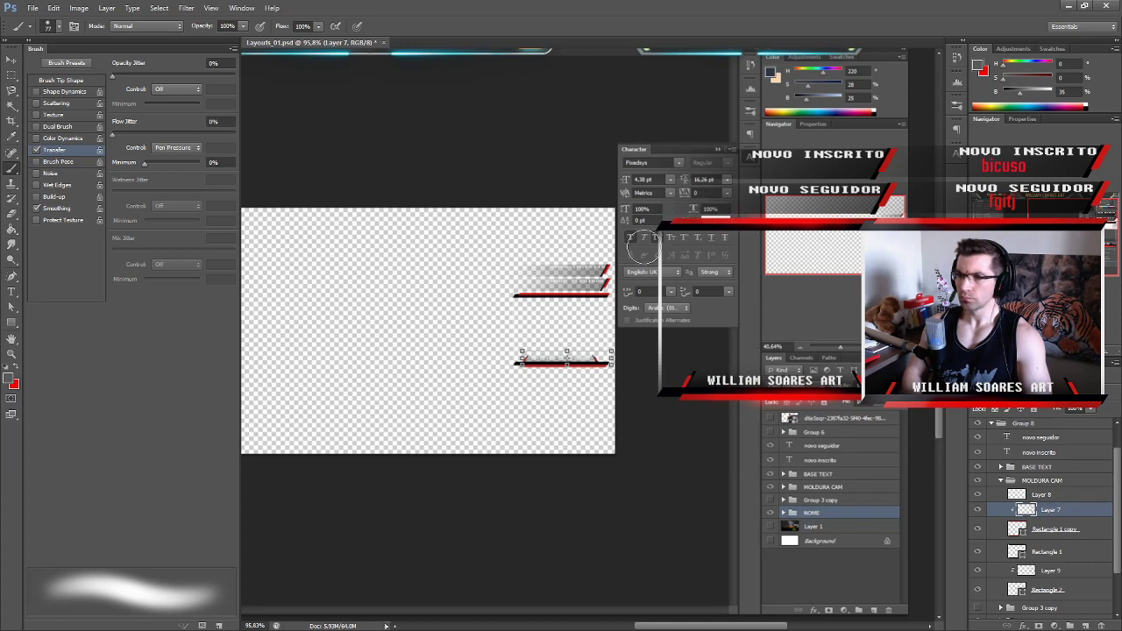
alt+shift+right_click(780, 391)
drag(780, 392, 840, 339)
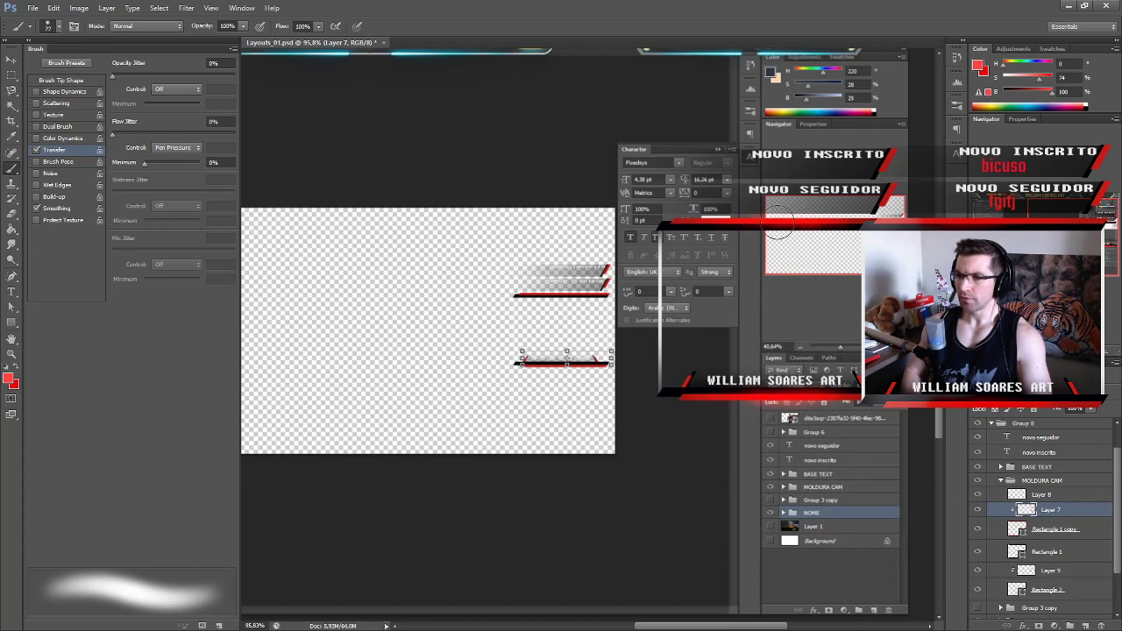
Set Layer 8 to Normal blending, paint a soft red glow around the frame's horizontal bars, and refine it with a soft eraser.
click(1069, 496)
alt+shift+right_click(764, 346)
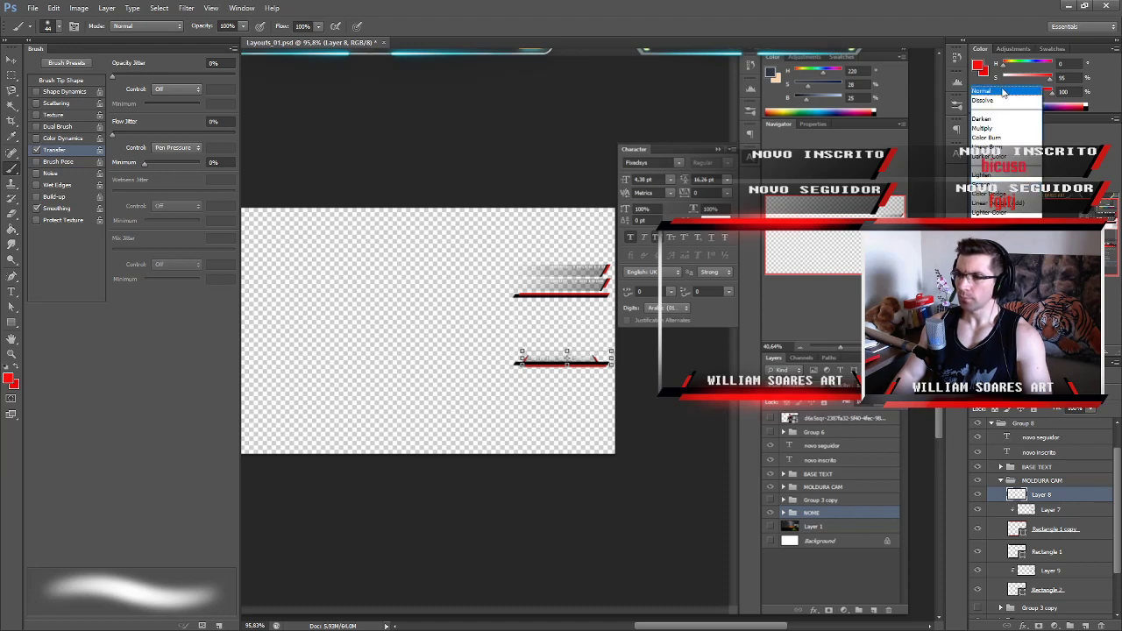
click(1003, 91)
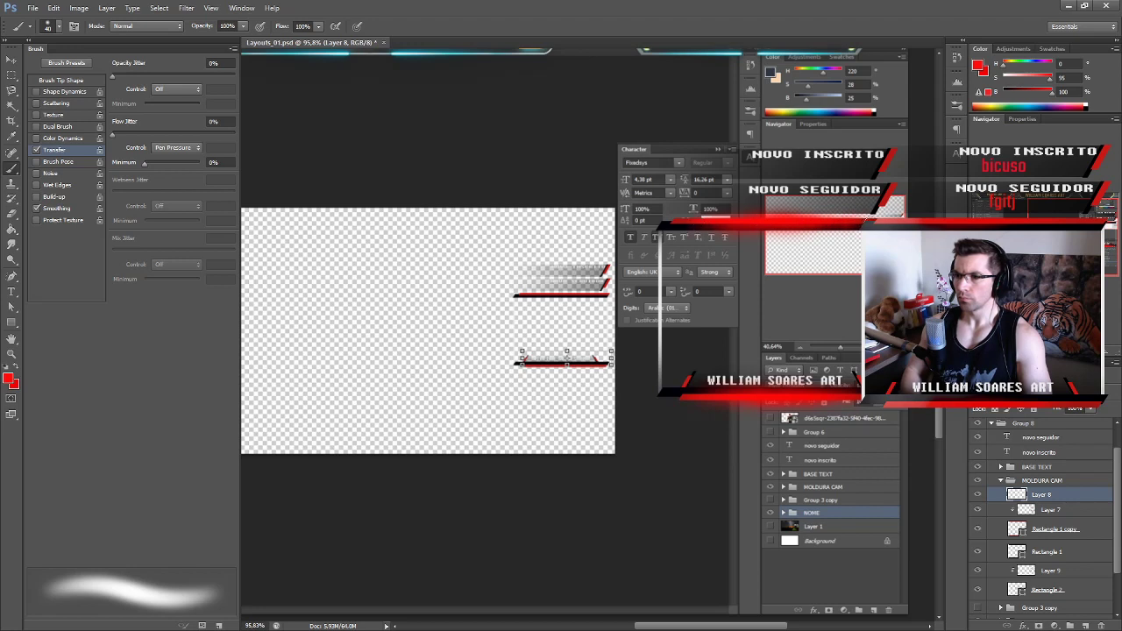
key(e)
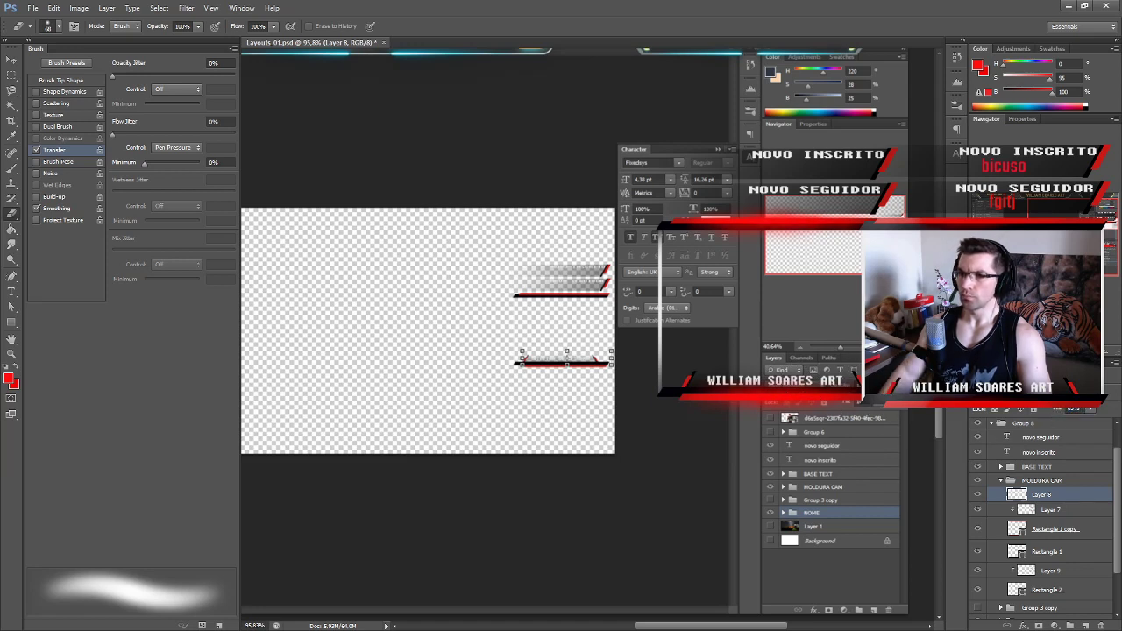
Review the glowing webcam frame within the whole overlay and collapse the MOLDURA CAM group.
scroll(613, 455, down, 3)
scroll(852, 437, up, 1)
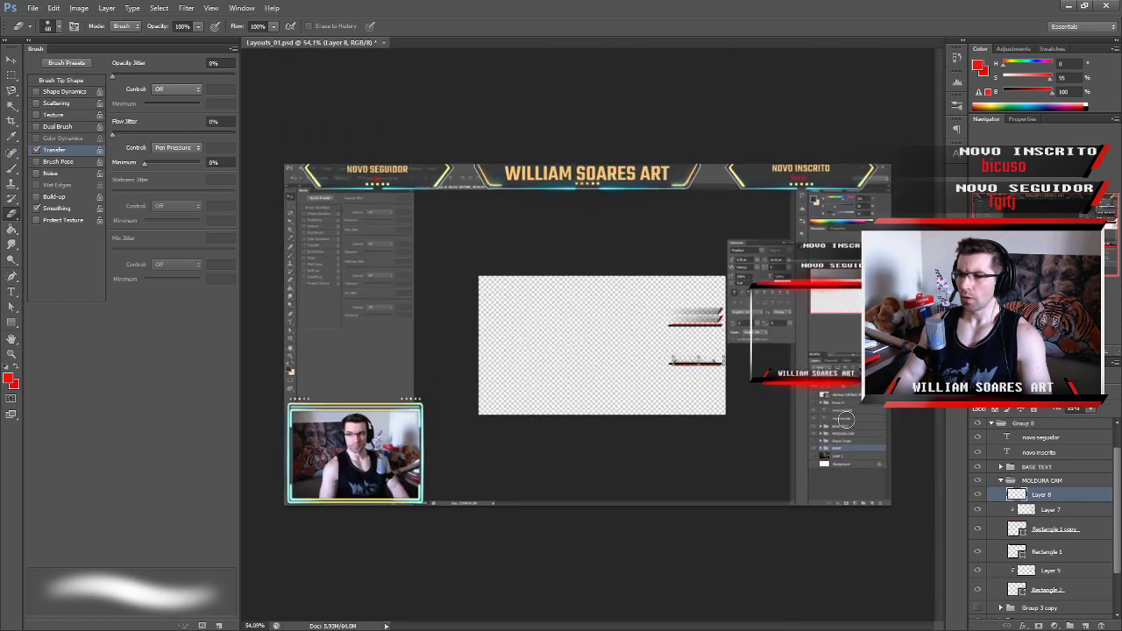
scroll(793, 296, up, 8)
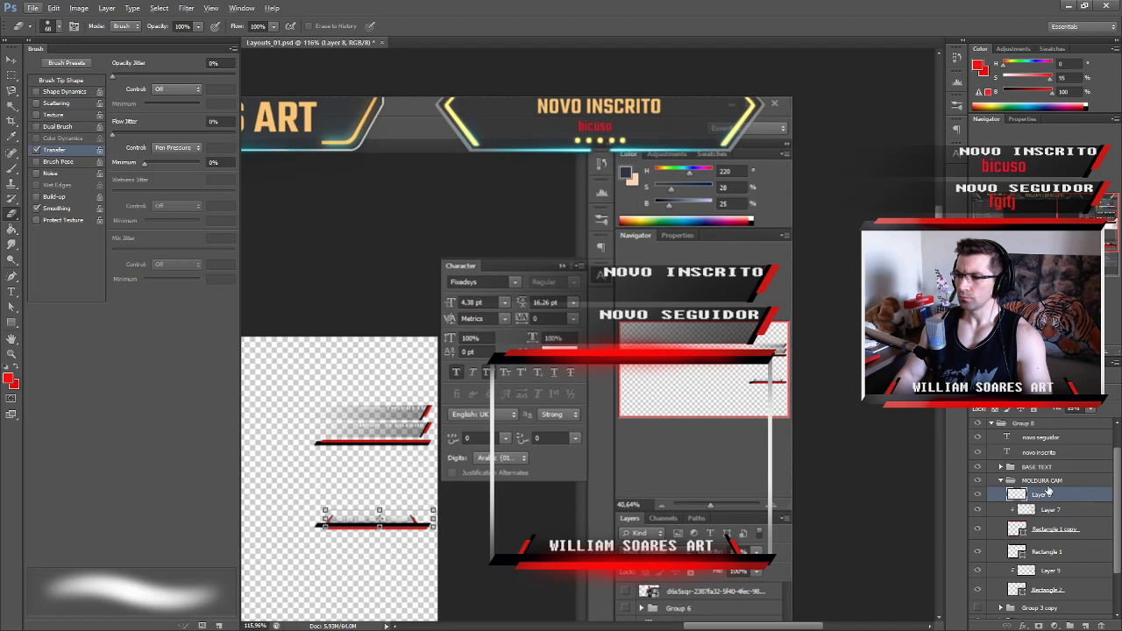
click(1001, 482)
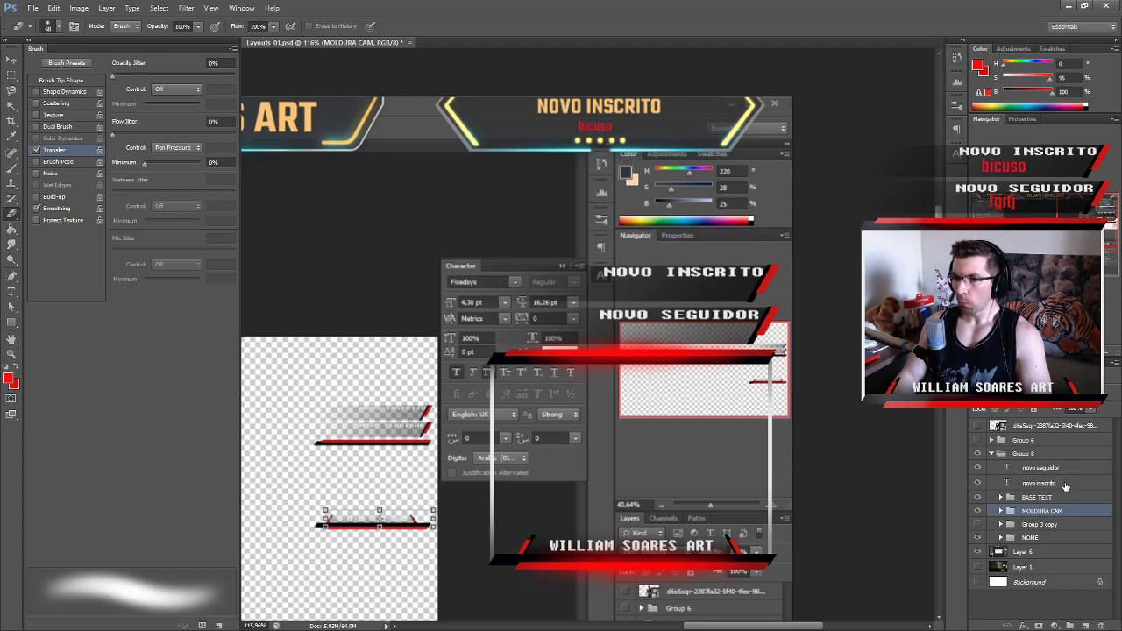
click(1001, 511)
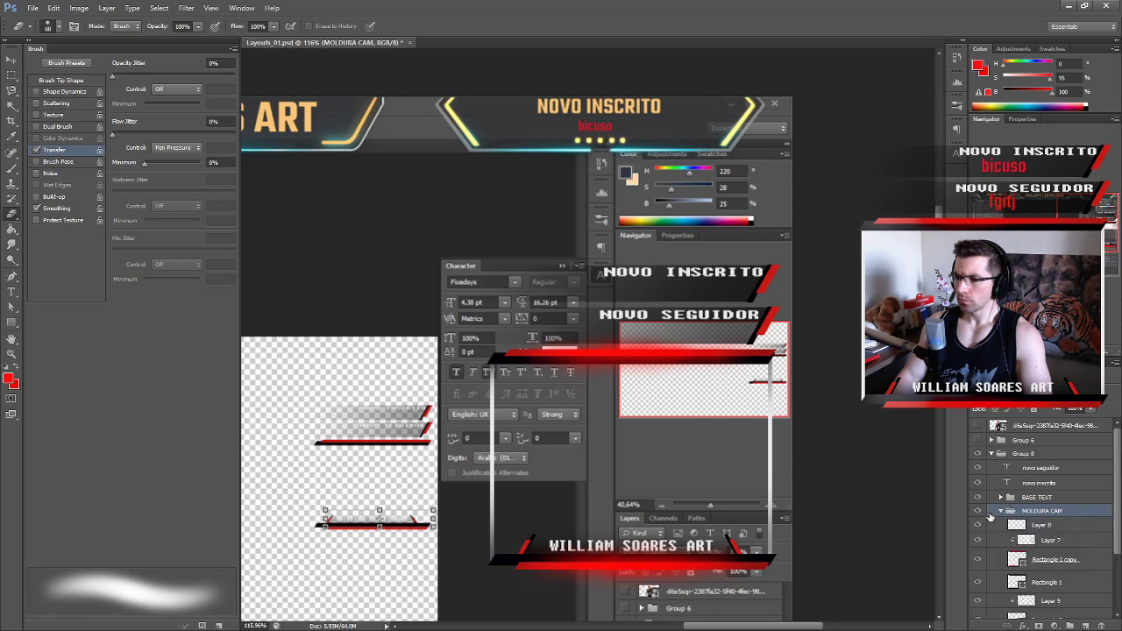
click(1001, 511)
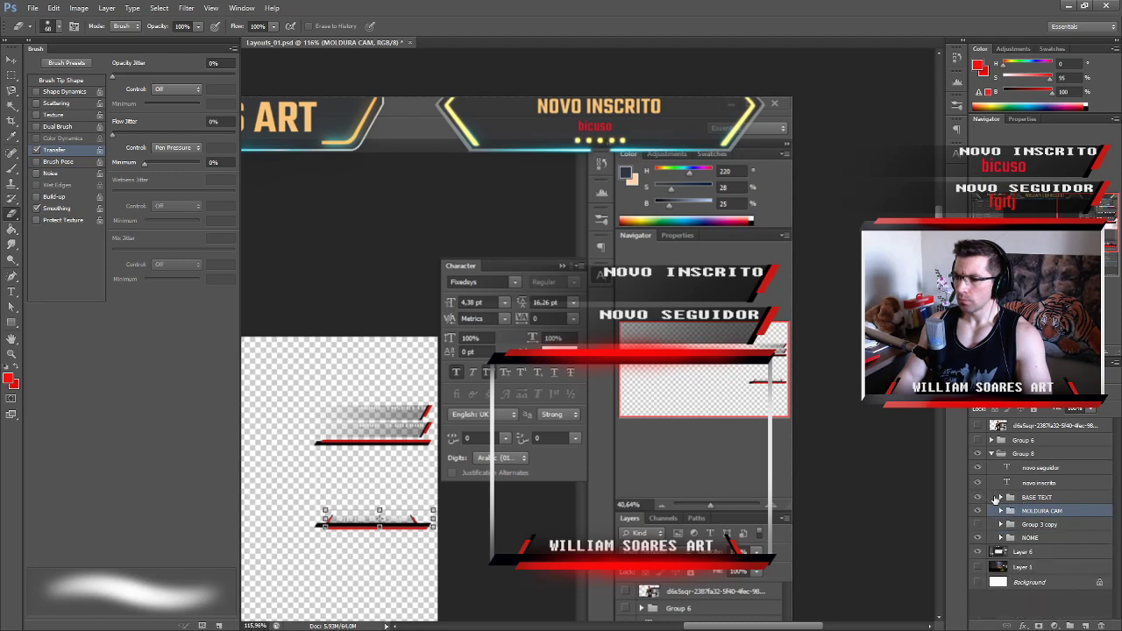
Expand the BASE TEXT group and check what Layer 4, Group 3 copy 2 and Group 3 copy 3 contain by toggling their visibility.
click(1000, 497)
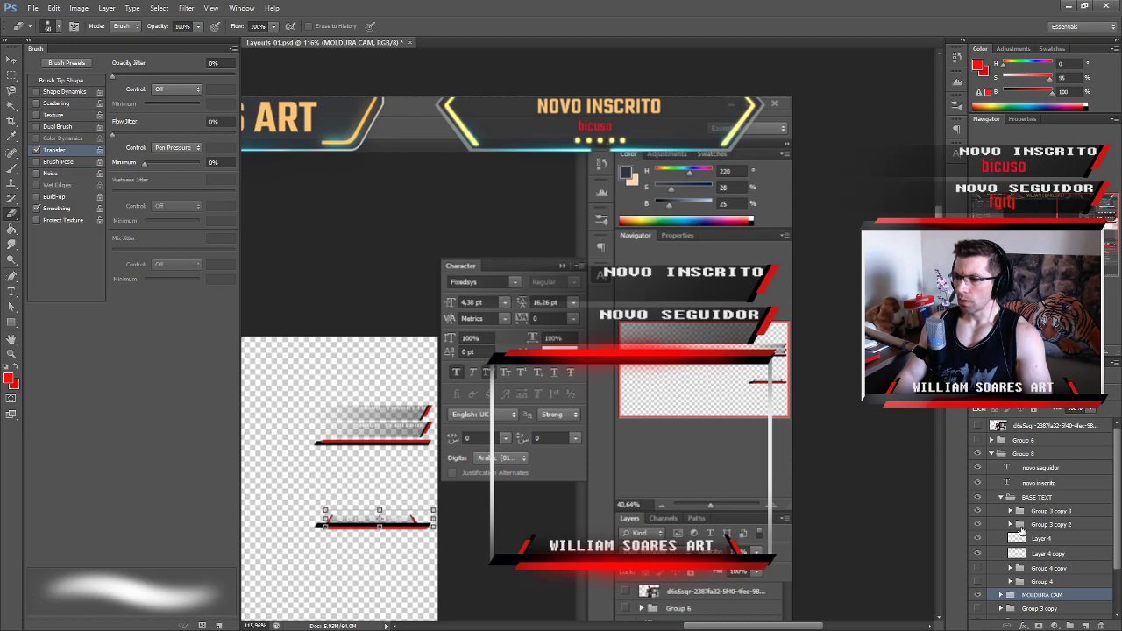
click(977, 538)
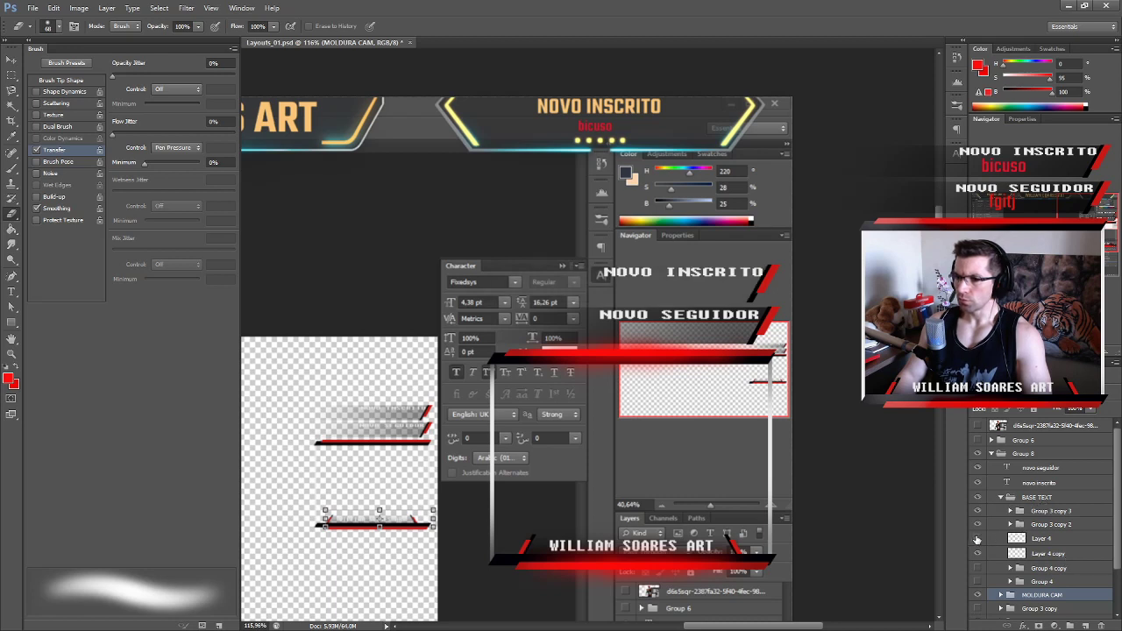
click(978, 538)
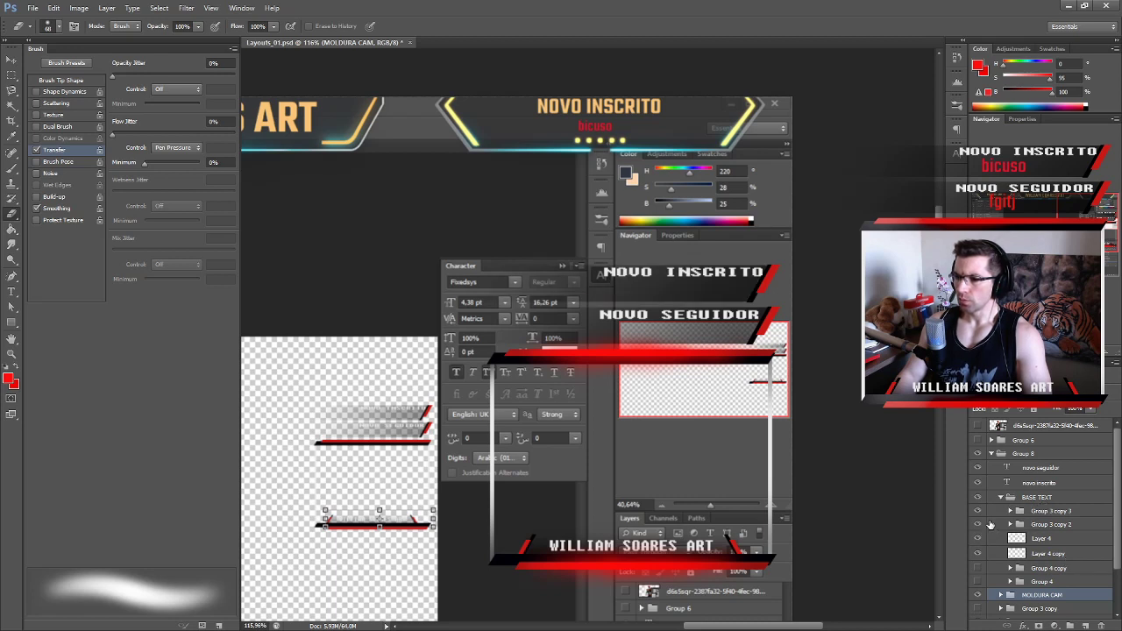
click(977, 524)
click(978, 524)
click(979, 497)
click(978, 497)
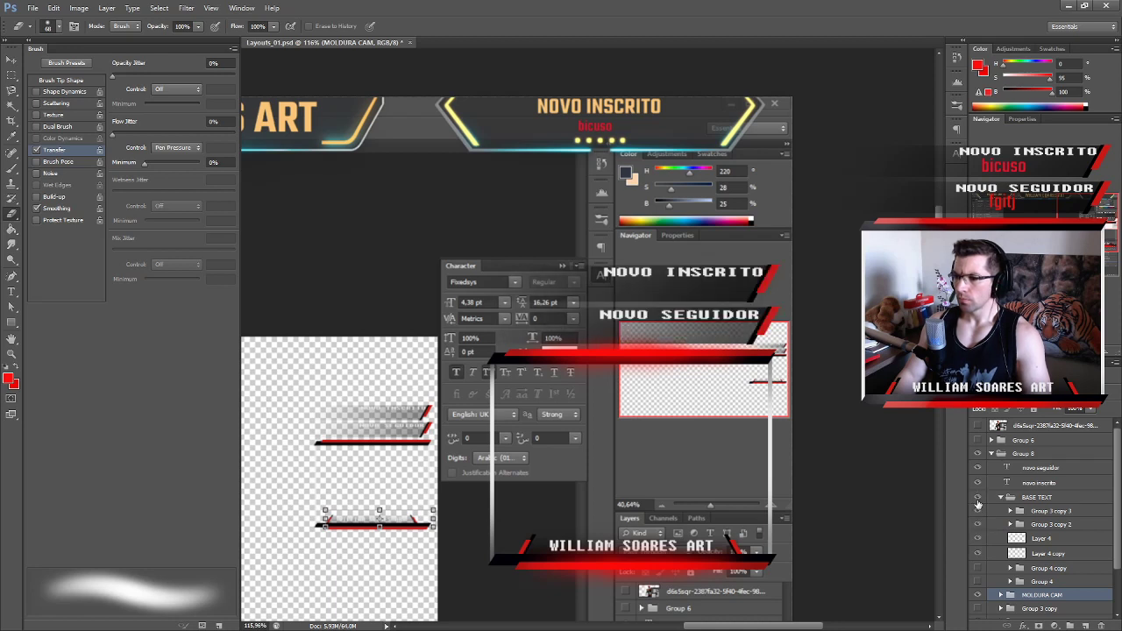
click(978, 511)
click(978, 511)
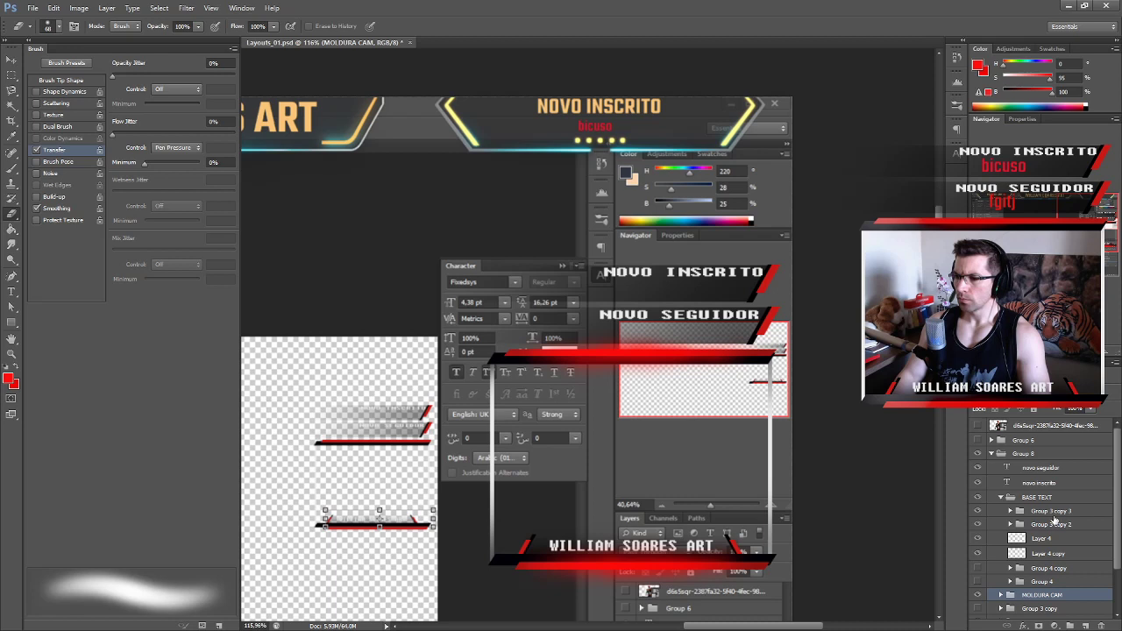
Regroup the label slashes so Group 3 copy 3 holds both red Rectangle 4 copies and Group 3 copy 2 both black Rectangle 3 copies.
click(1010, 511)
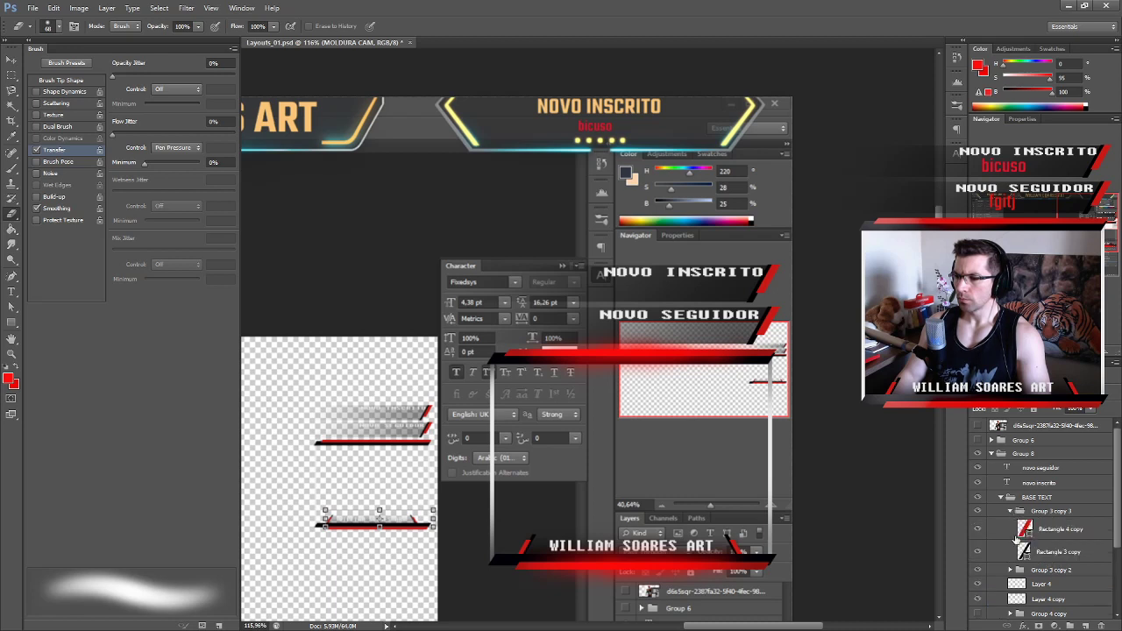
scroll(1067, 530, down, 1)
click(1014, 555)
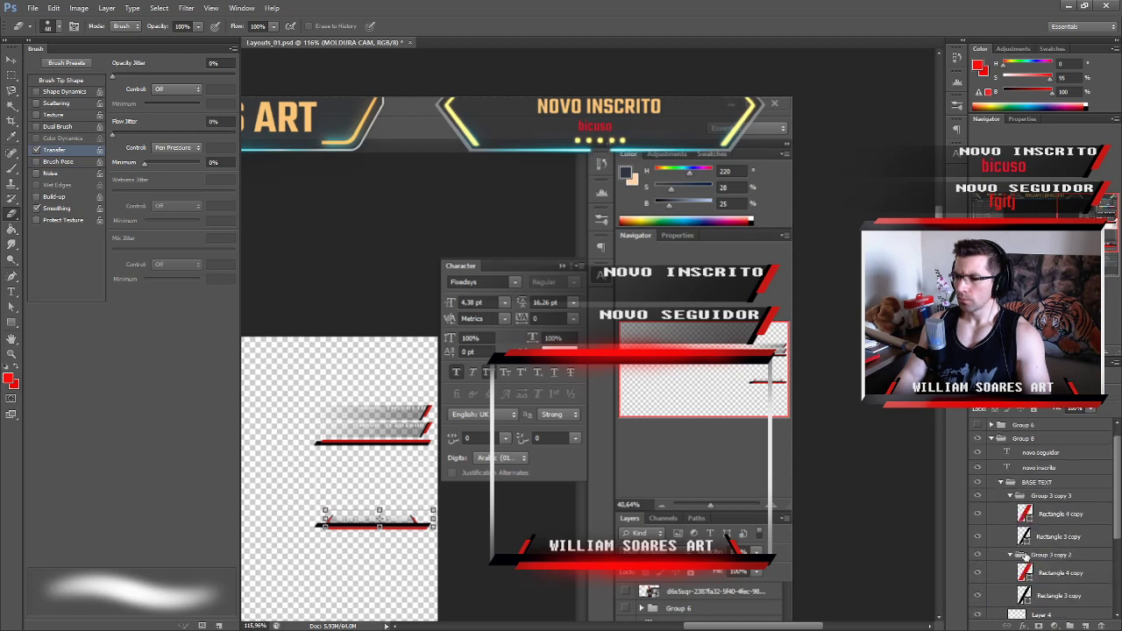
scroll(1077, 560, down, 1)
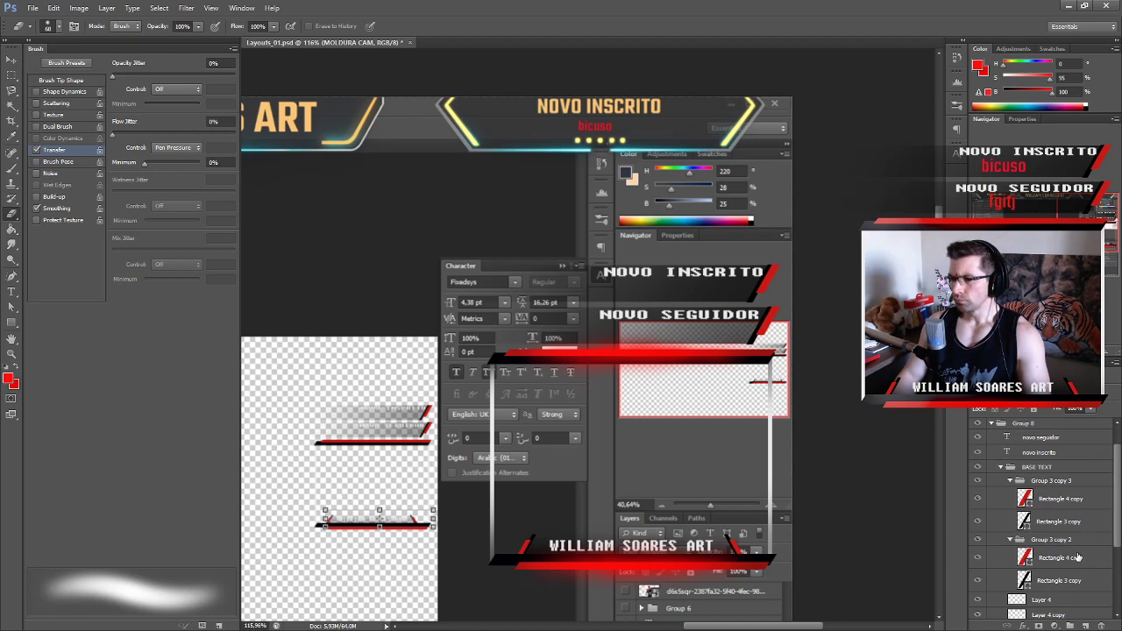
mouse_move(1070, 557)
mouse_down()
mouse_move(1069, 519)
mouse_move(1066, 569)
mouse_up()
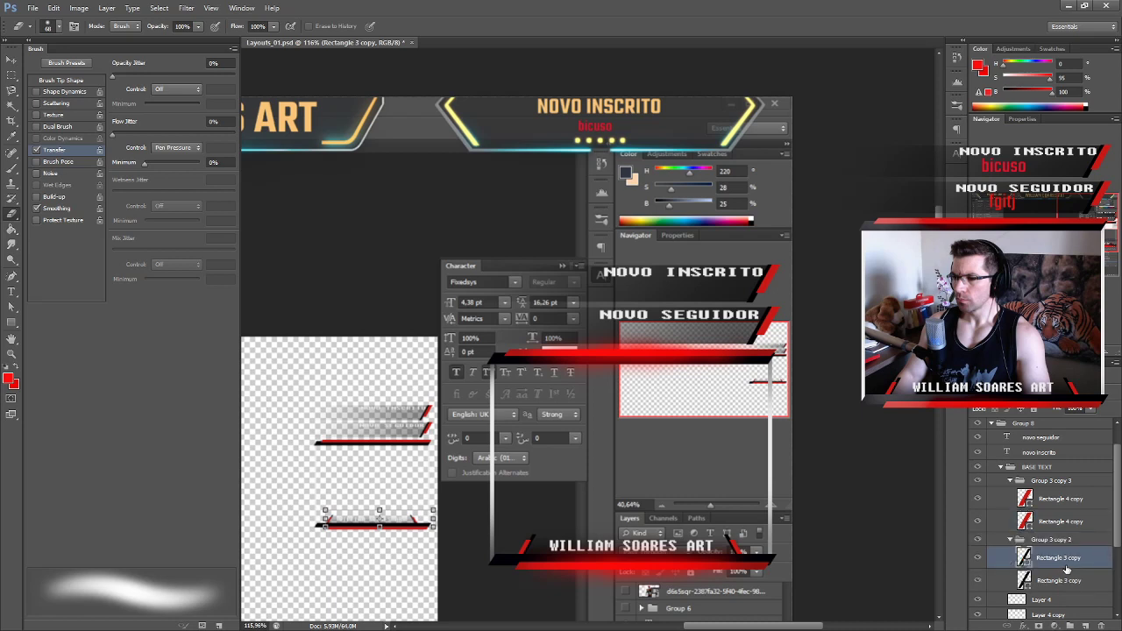
click(1010, 481)
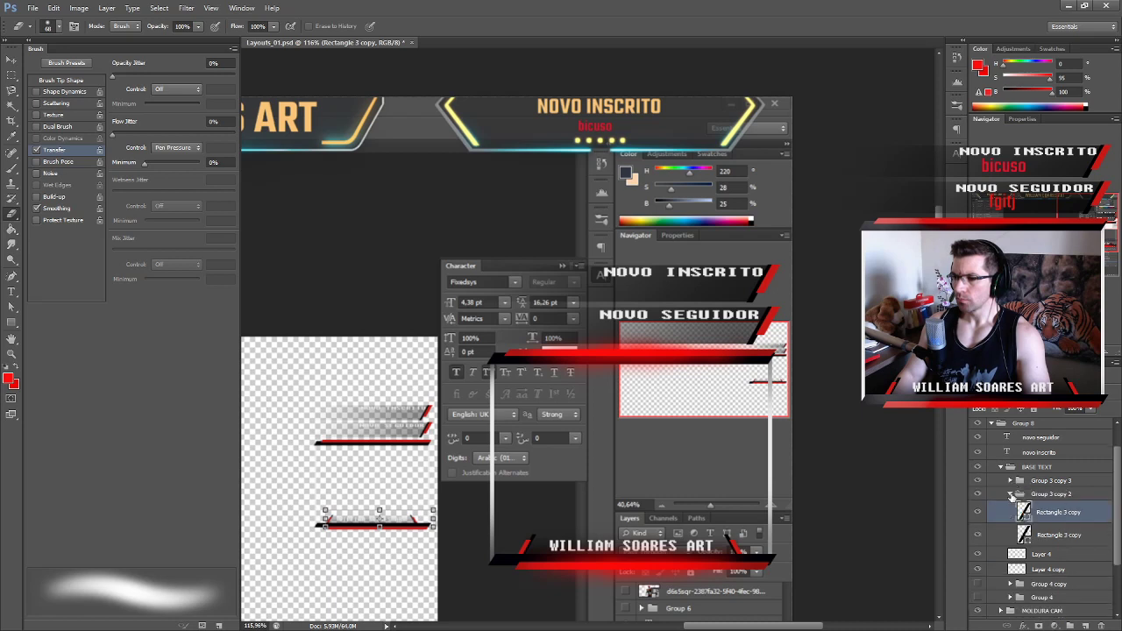
click(1010, 494)
Rename Group 3 copy 3 as Red and Group 3 copy 2 as Blk.
double_click(1040, 481)
text(Red)
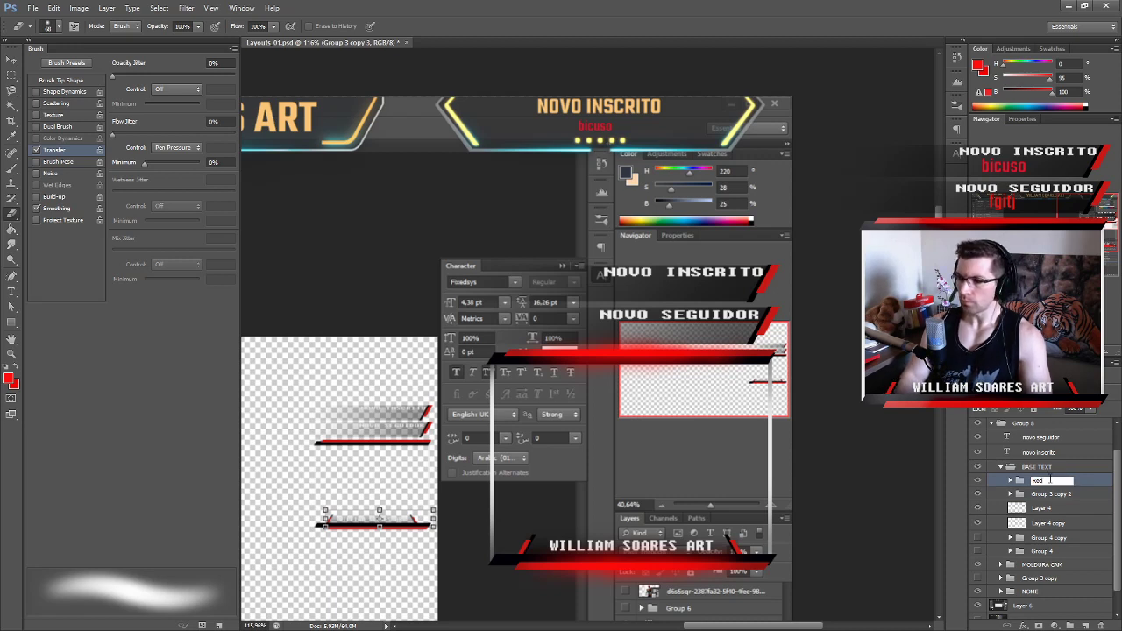
key(Return)
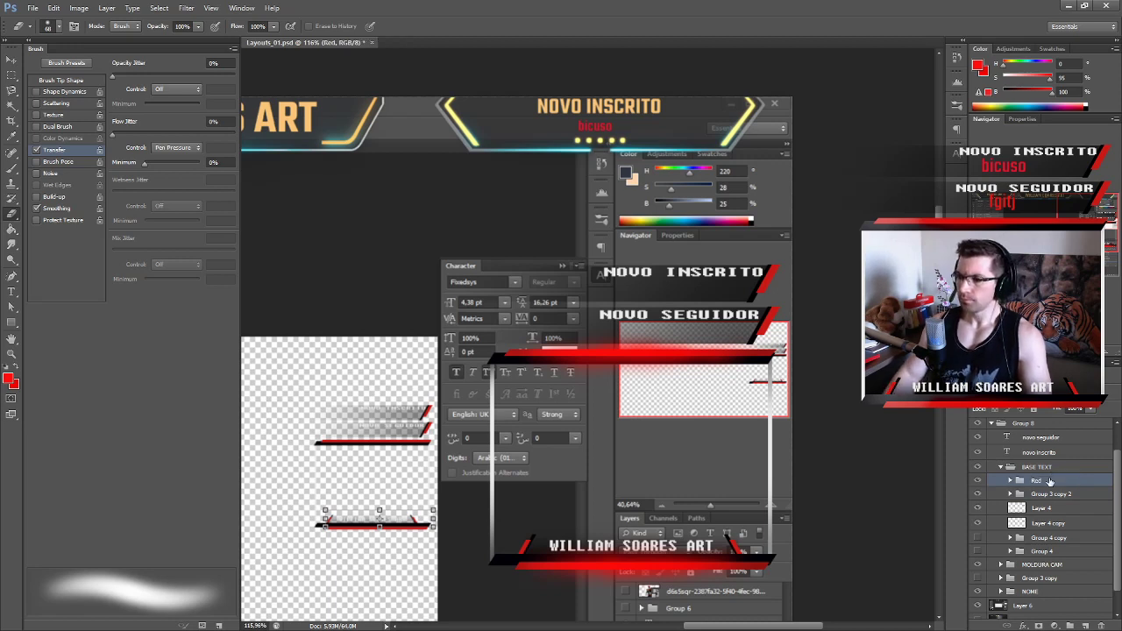
double_click(1047, 494)
text(Blk)
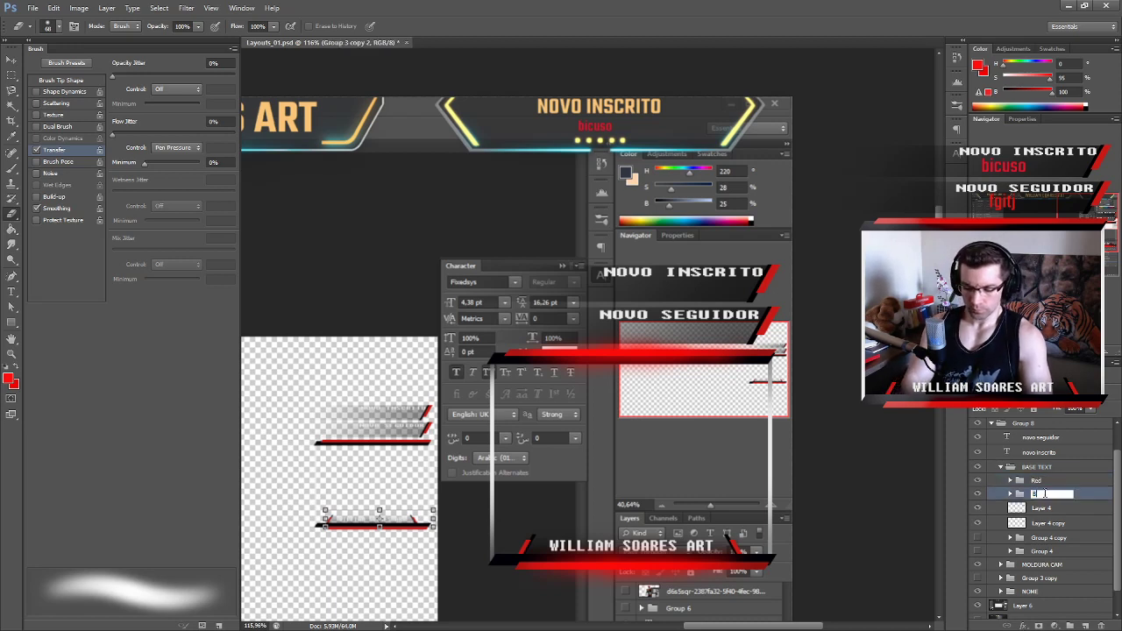
key(Return)
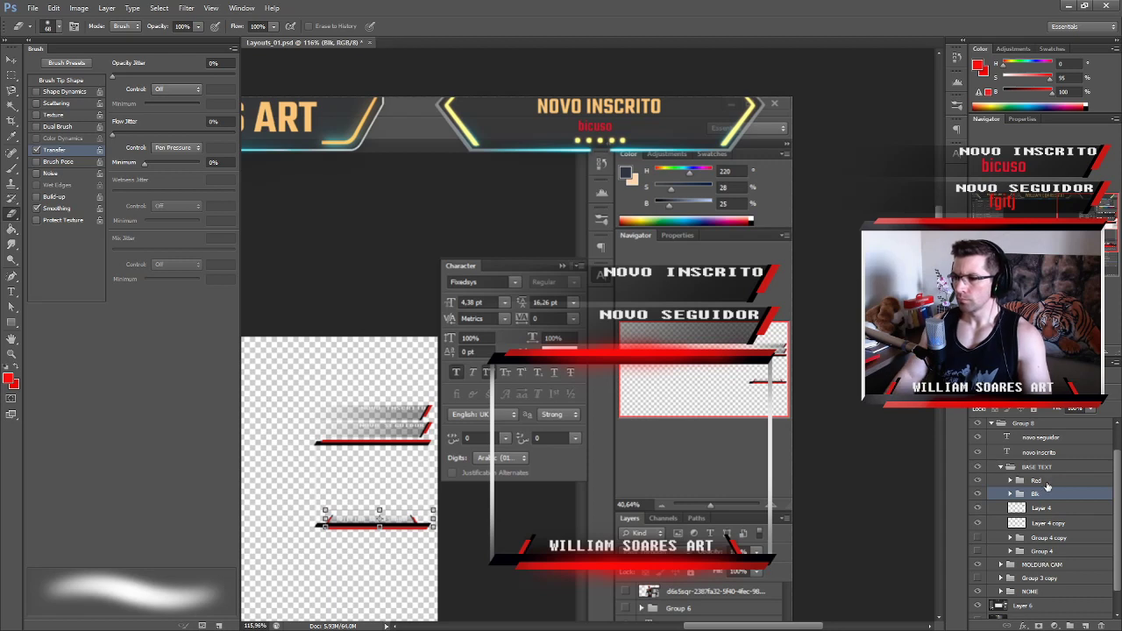
Add a new layer above the Red group, clip it to that group, and set its blending to Linear Dodge (Add).
click(1043, 481)
key(ctrl+shift+alt+n)
drag(1043, 481, 1061, 488)
alt+click(1063, 485)
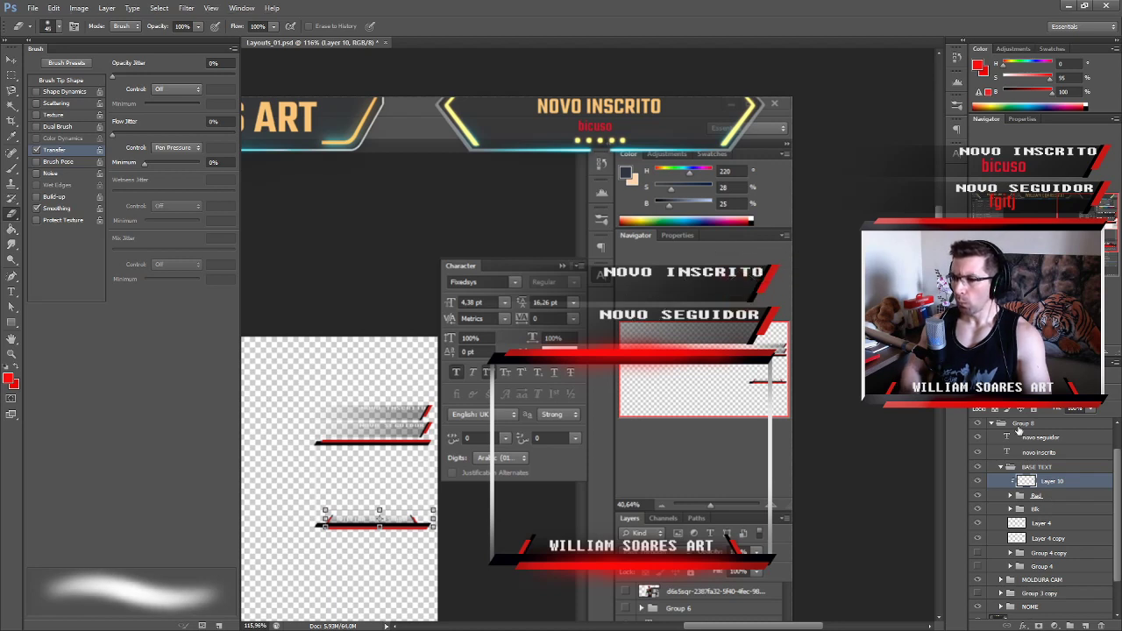
click(1006, 394)
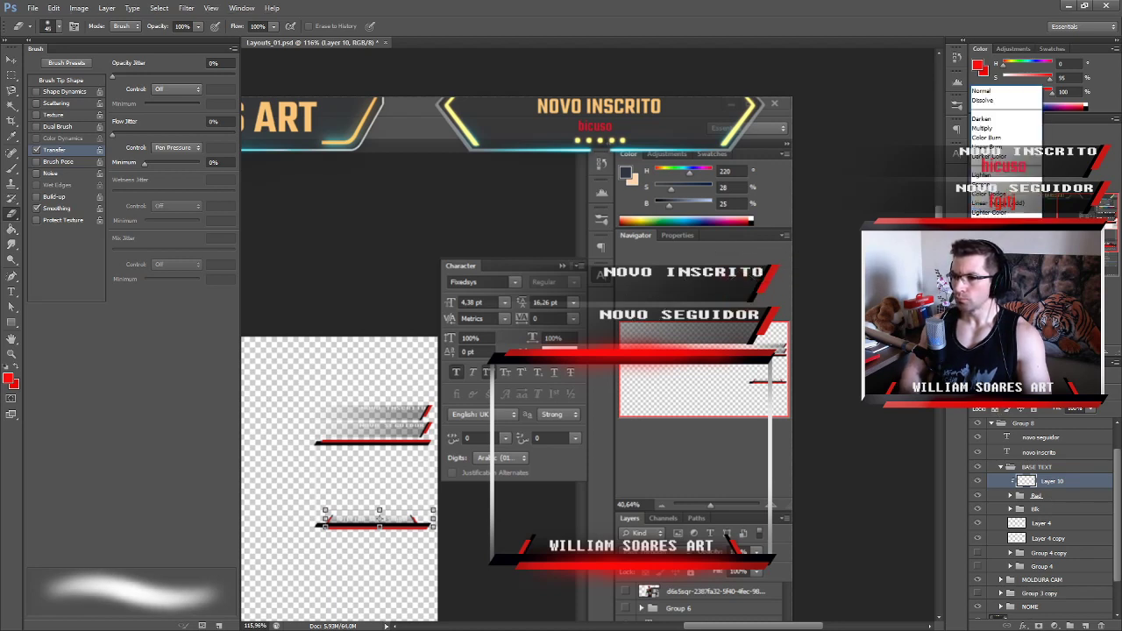
click(1006, 202)
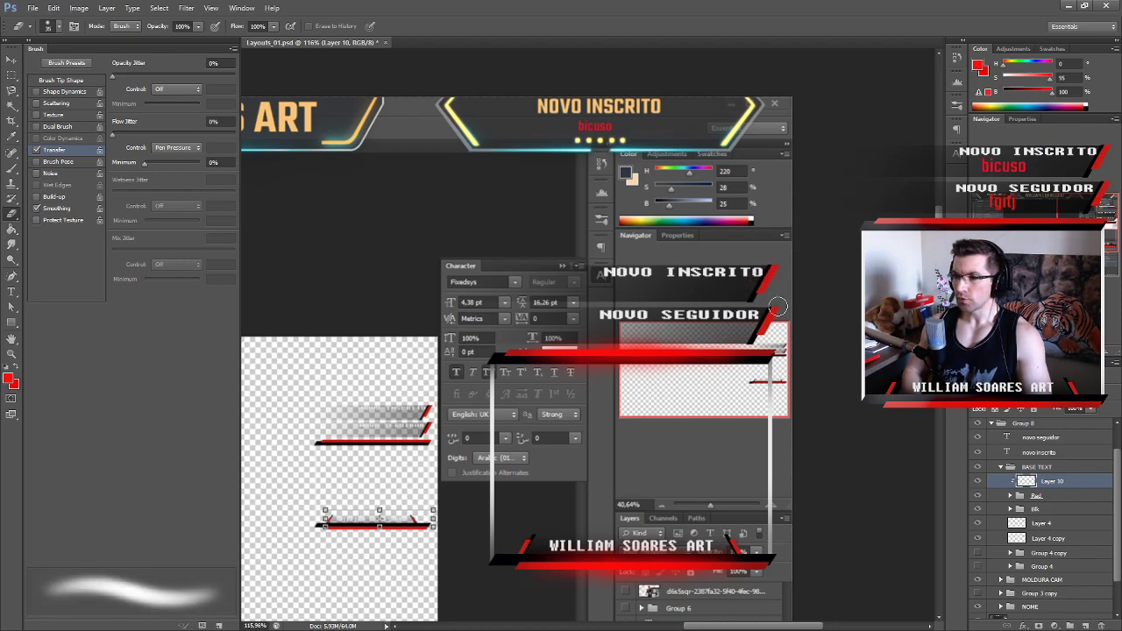
Paint highlights on Layer 10 over the labels' red slashes with a 40 px soft brush, using dark grey, red and light red at 66% saturation.
alt+shift+right_click(762, 293)
mouse_move(763, 293)
mouse_down()
mouse_move(755, 363)
mouse_move(653, 378)
mouse_up()
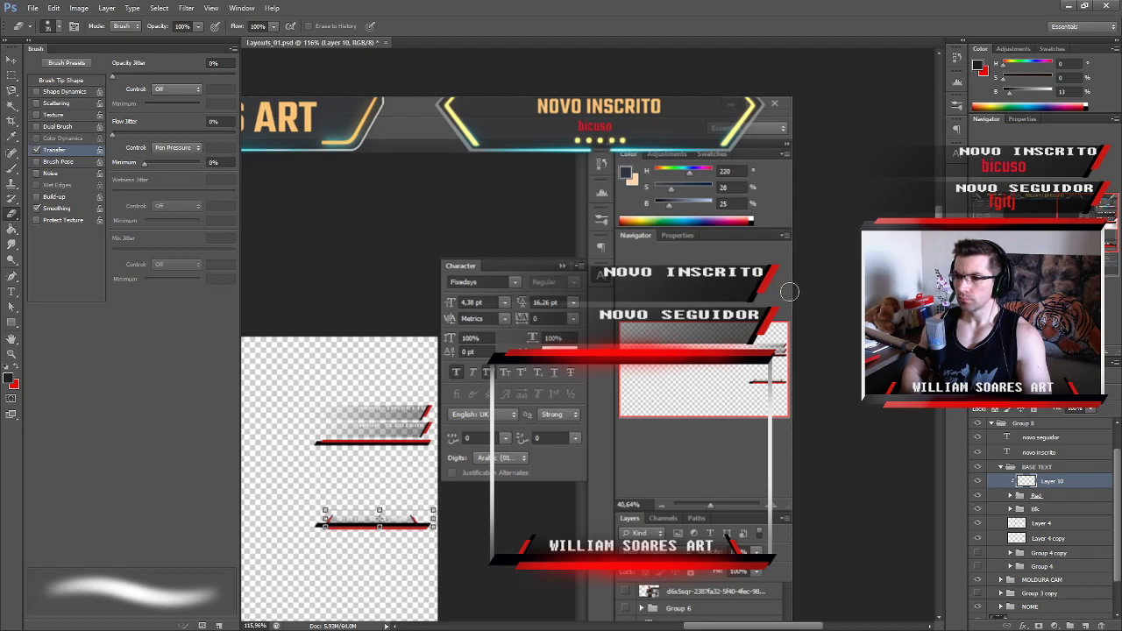
key(b)
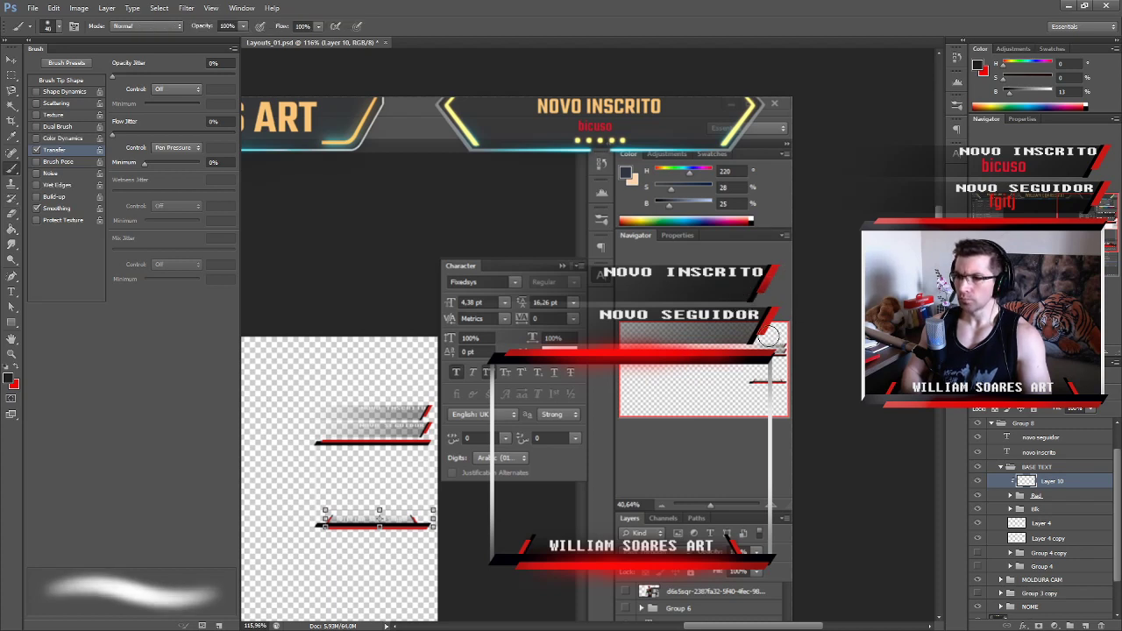
drag(776, 300, 779, 256)
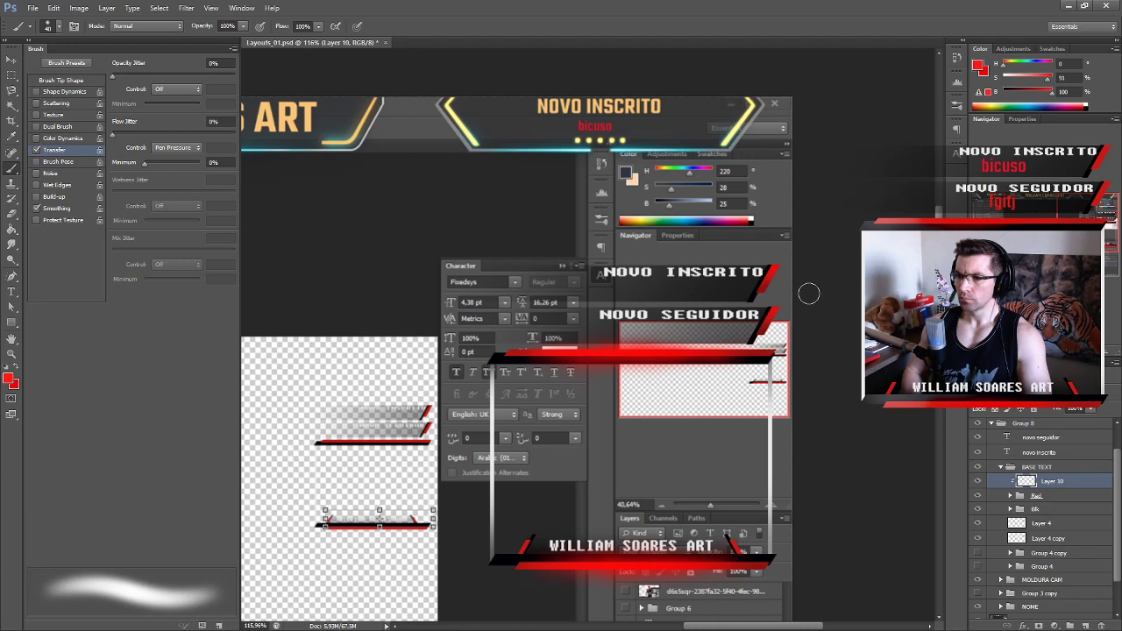
drag(767, 304, 787, 302)
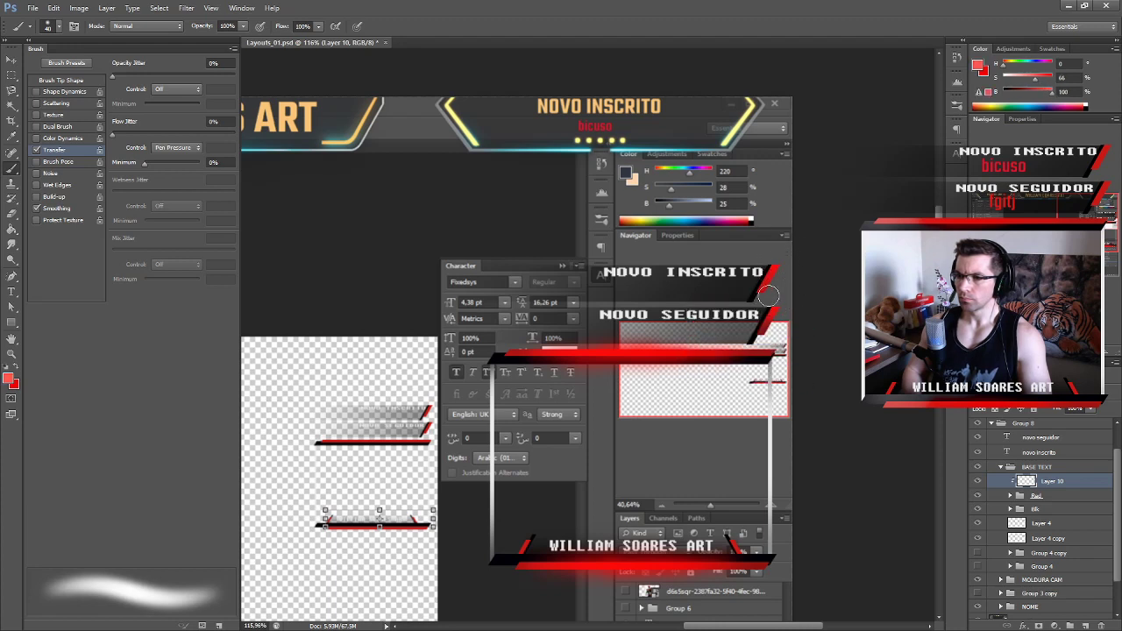
drag(774, 311, 702, 401)
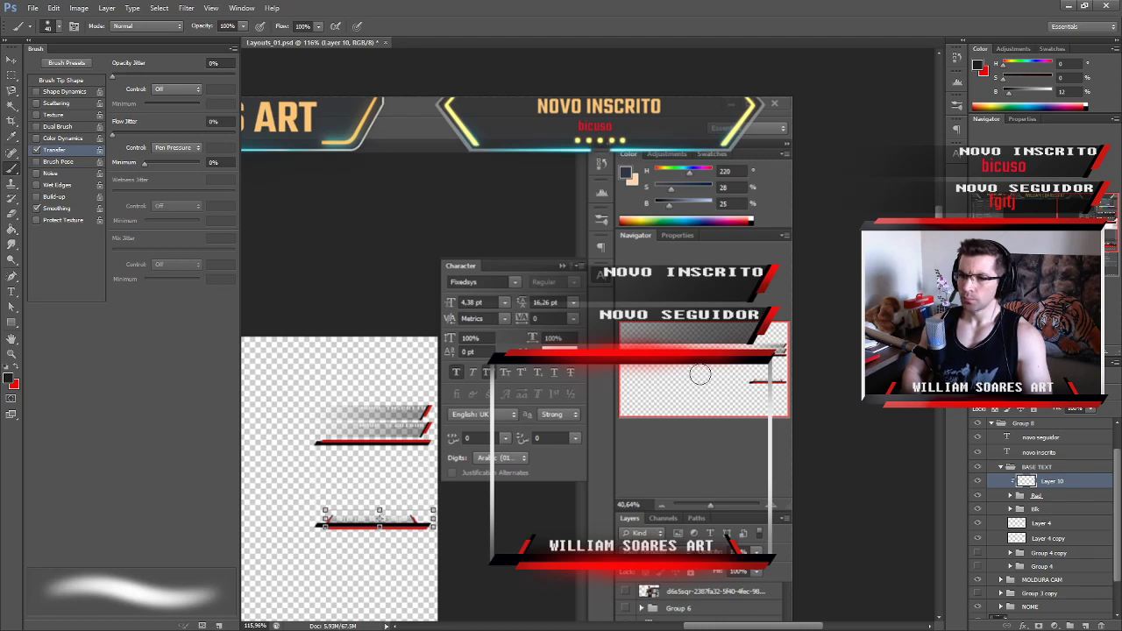
Move the NOME group directly beneath MOLDURA CAM and above Group 3 copy.
scroll(710, 394, down, 3)
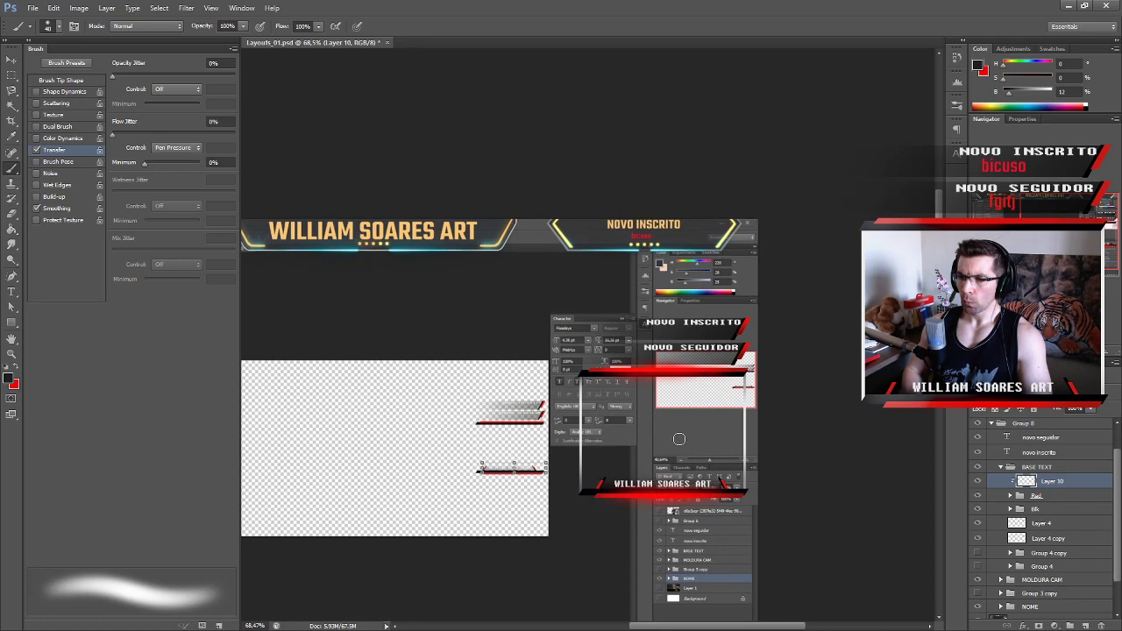
drag(637, 450, 695, 331)
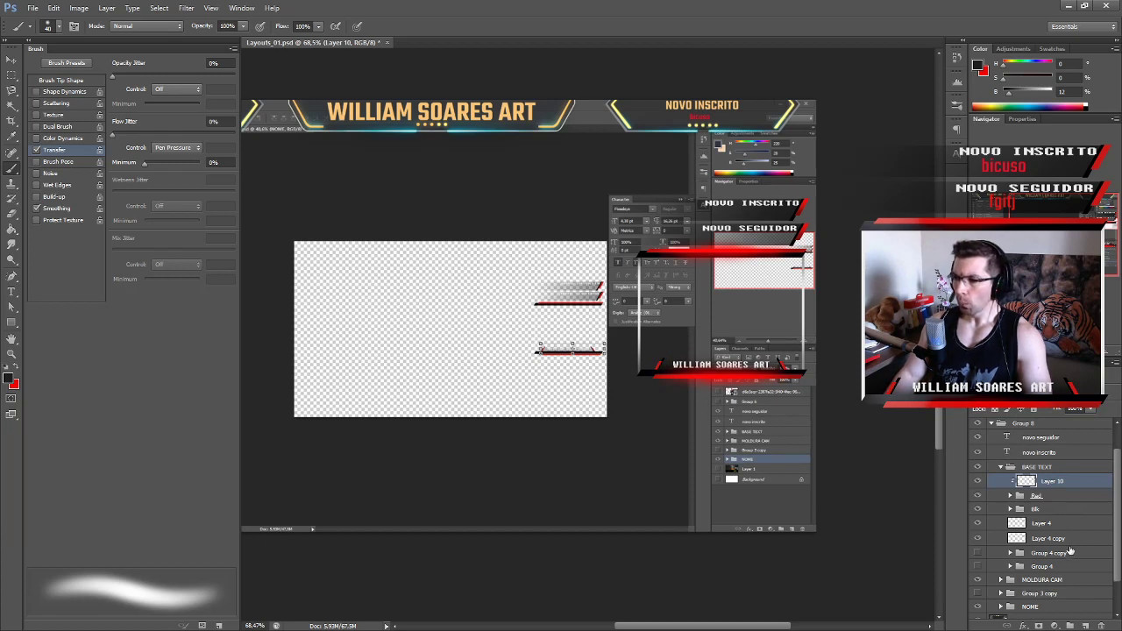
scroll(1059, 555, down, 1)
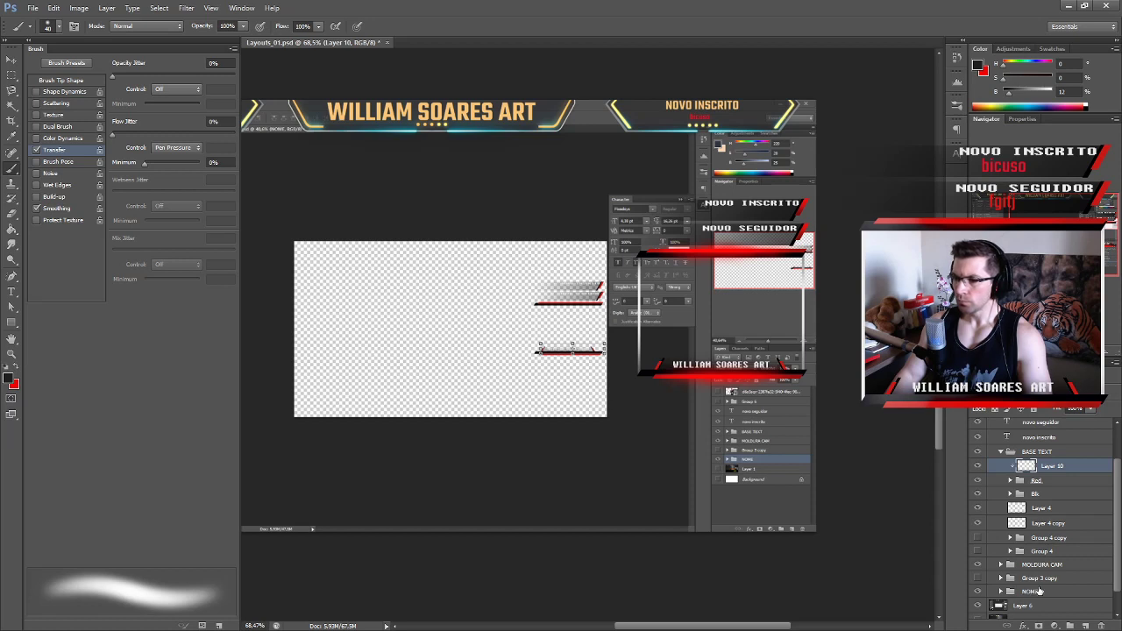
click(1040, 591)
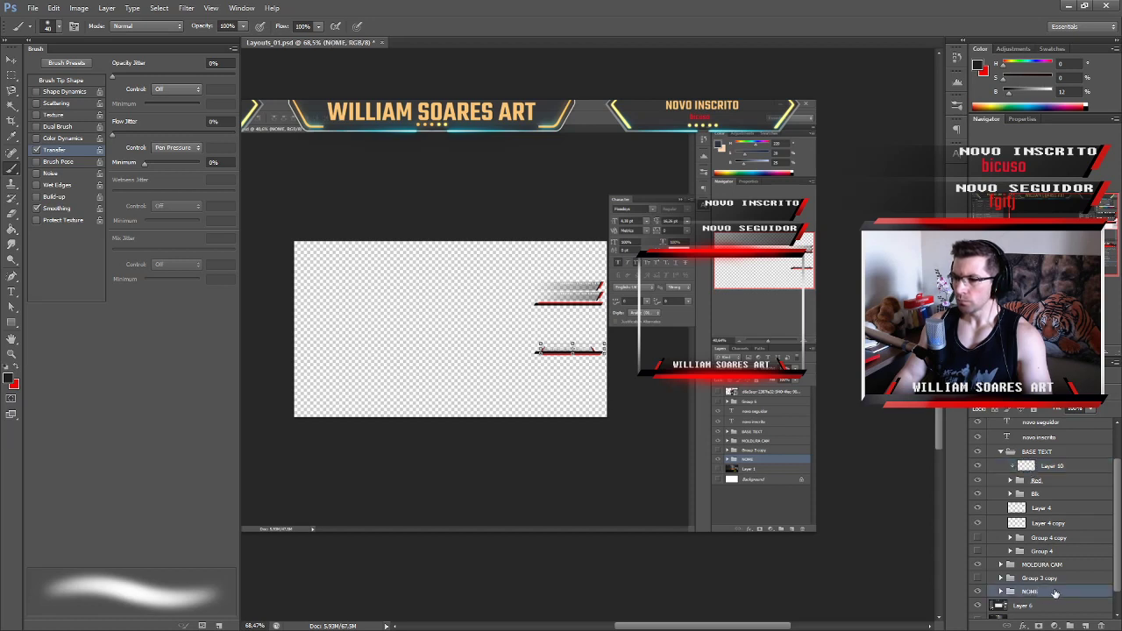
drag(1002, 594, 1052, 564)
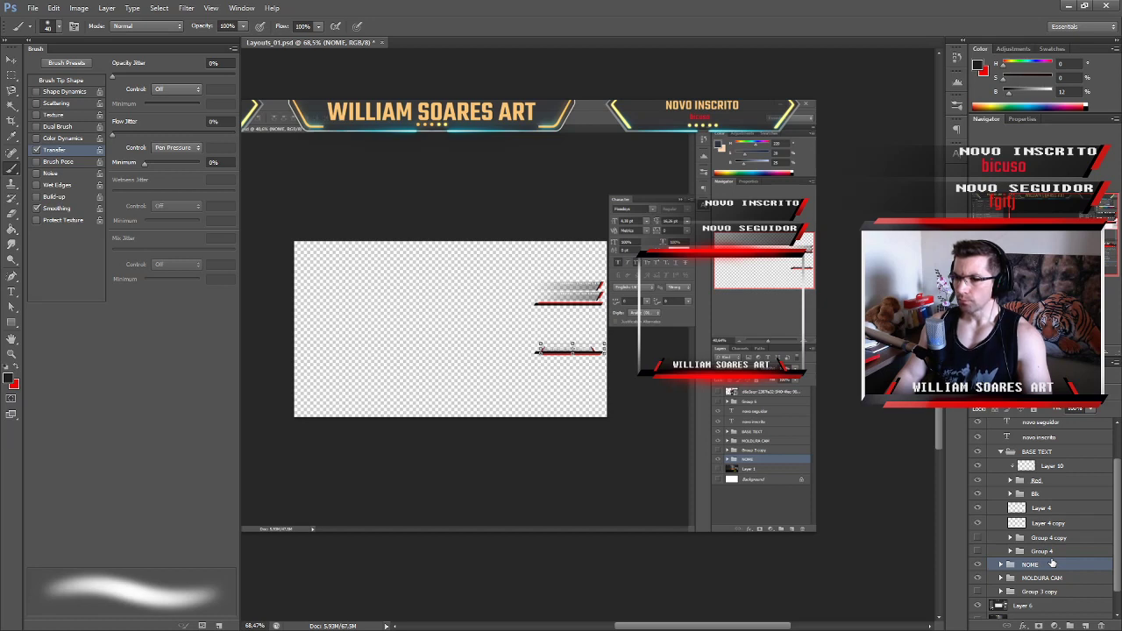
drag(1053, 564, 1052, 579)
Move the name text layer out of the NOME group to just above MOLDURA CAM, and collapse NOME.
click(1001, 578)
scroll(1061, 580, down, 1)
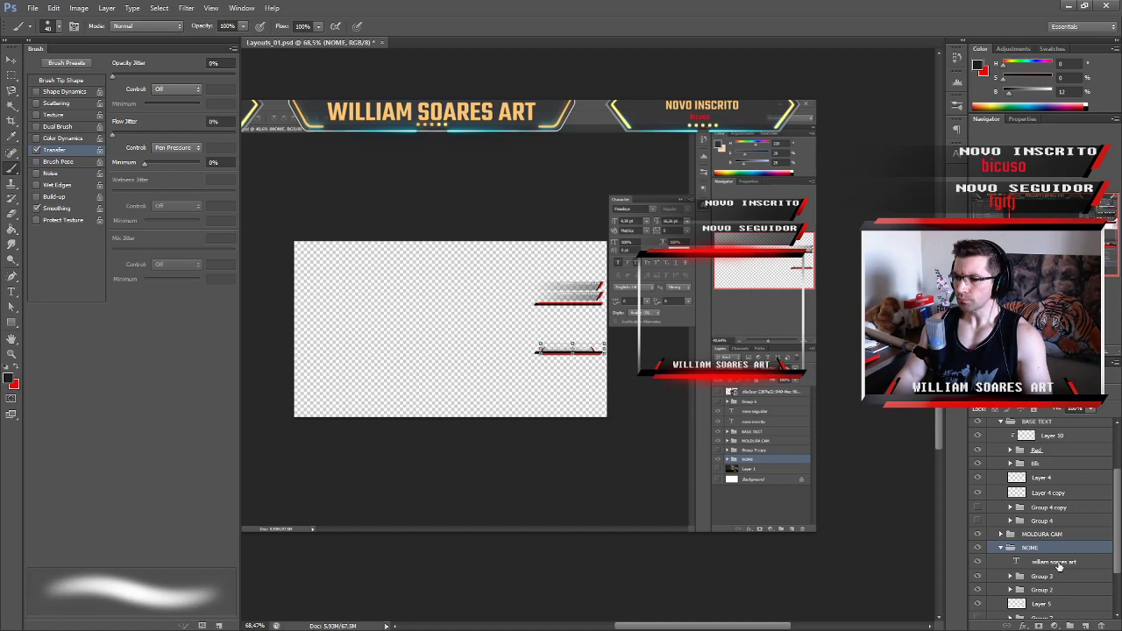
click(1054, 564)
drag(1054, 563, 1055, 529)
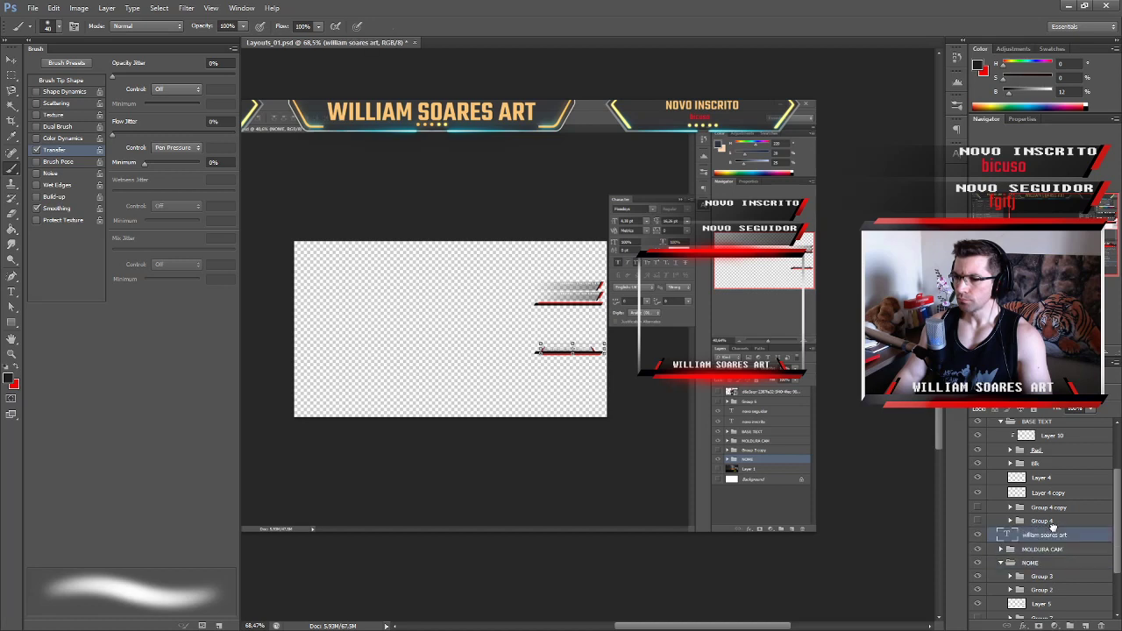
click(1001, 562)
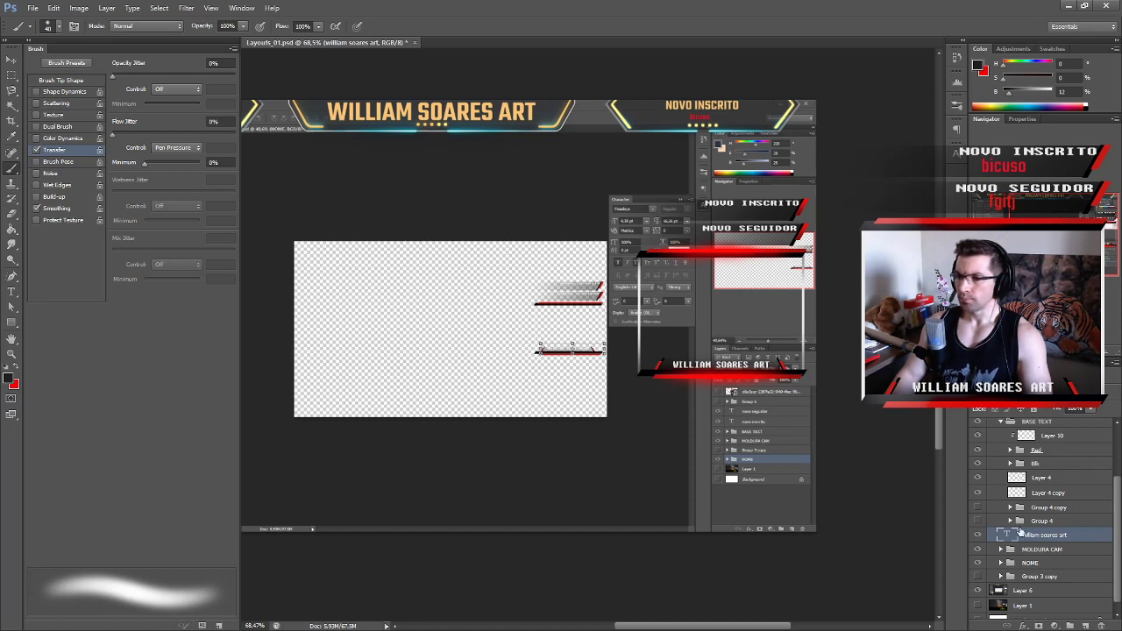
Hide Layer 6 and save the overlay as a transparent PNG with Smallest / Slow compression and no interlacing.
scroll(1060, 540, down, 1)
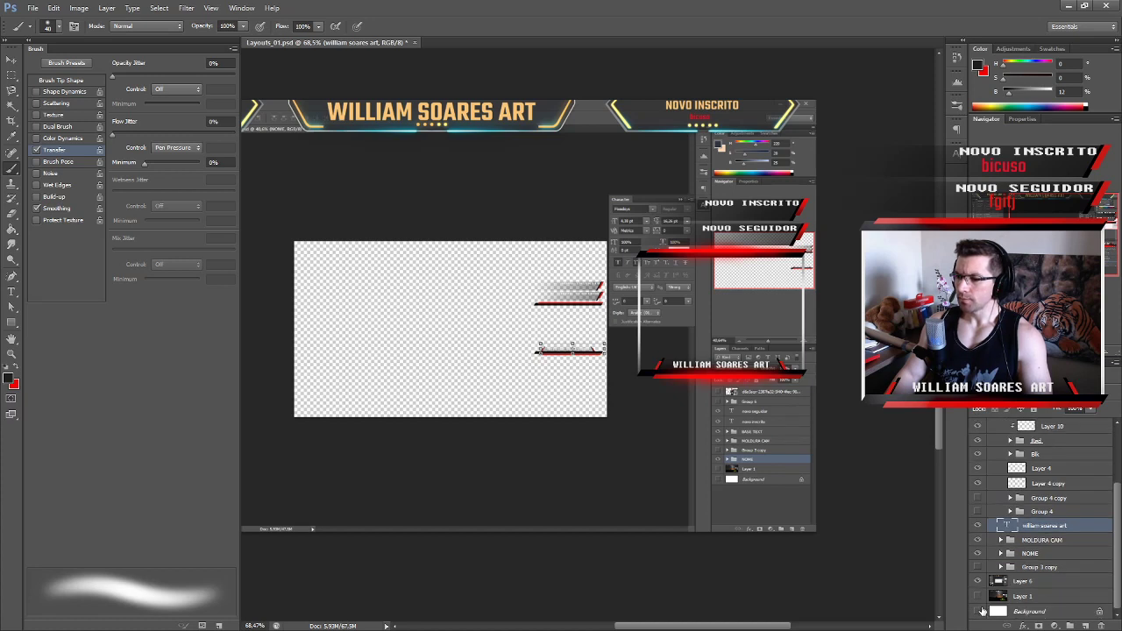
click(978, 581)
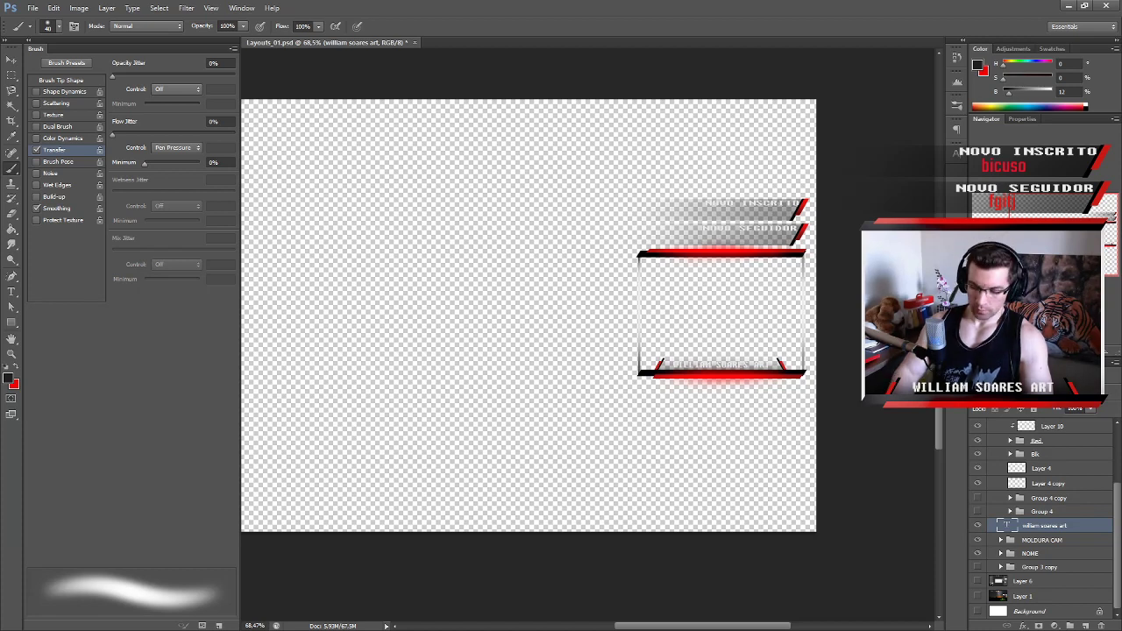
key(Return)
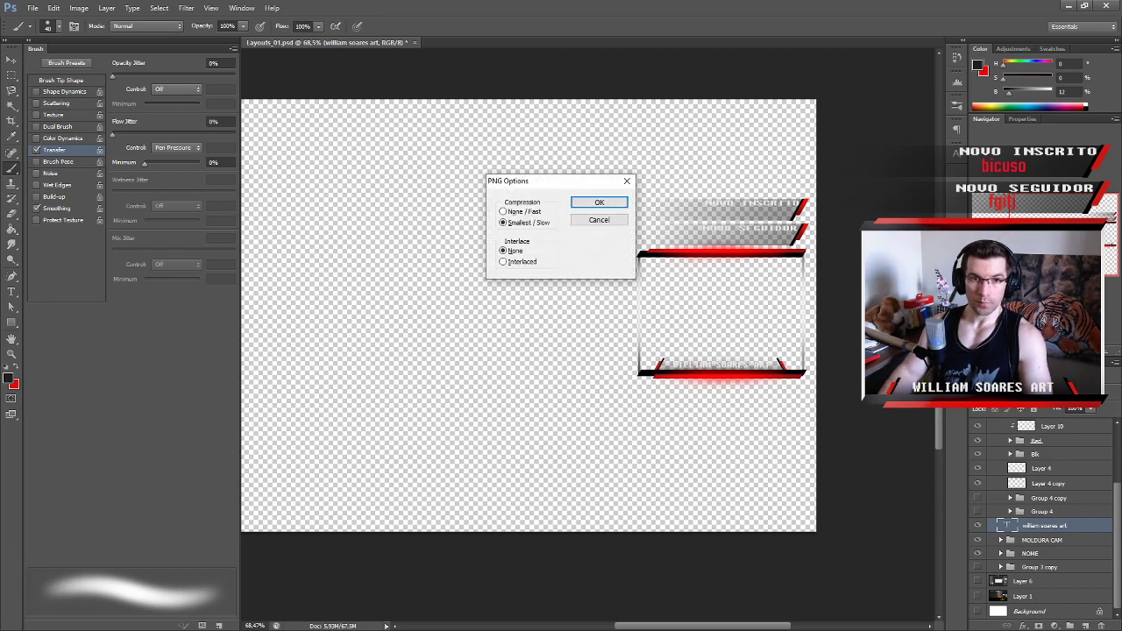
click(599, 204)
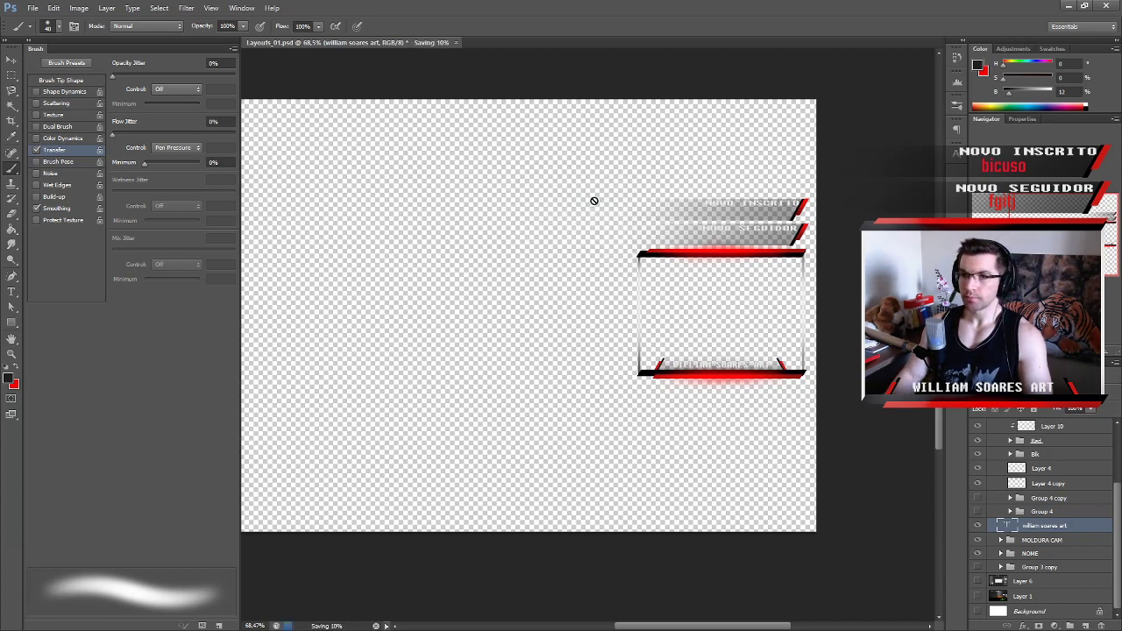
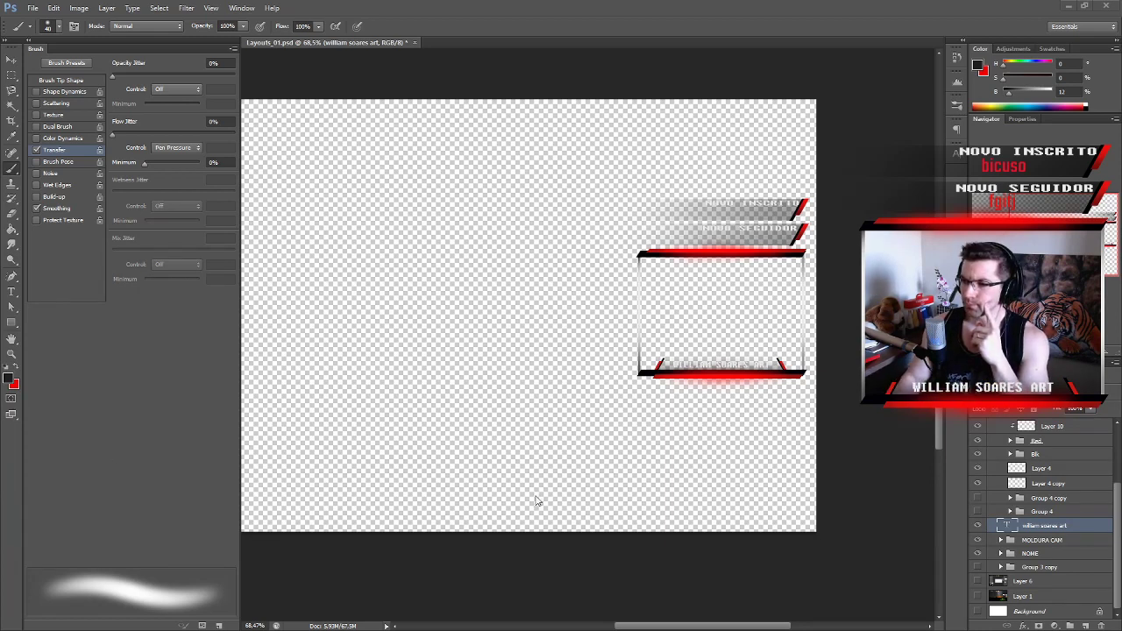
Collapse Group 8 and place the Artístika logo image above the topmost layer, centred across the canvas.
scroll(1073, 518, up, 3)
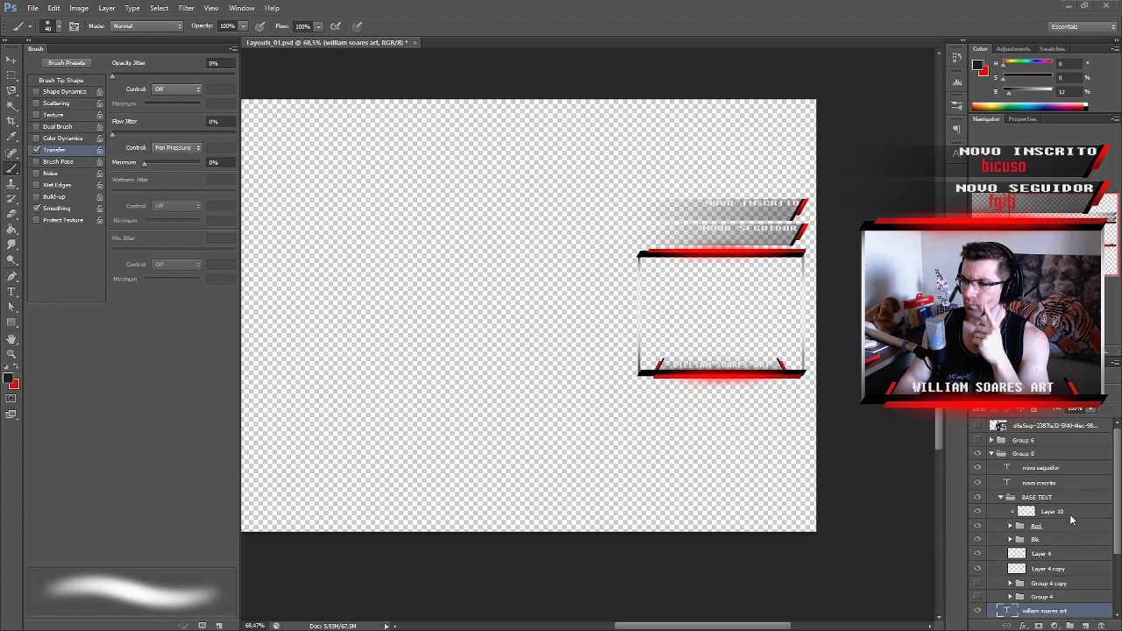
click(992, 454)
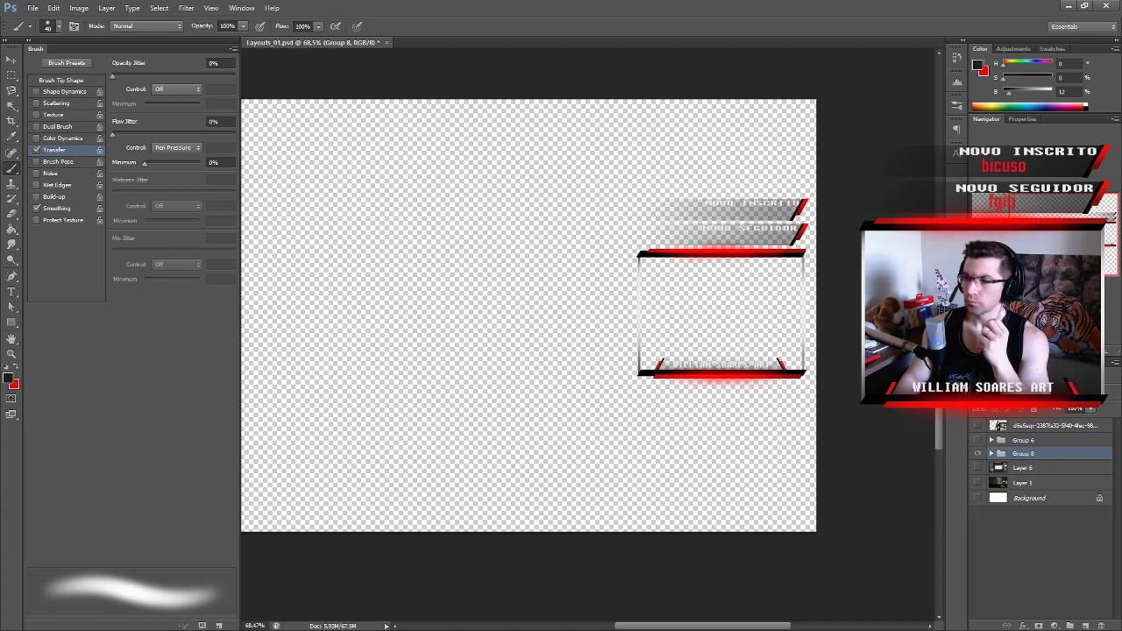
click(1041, 426)
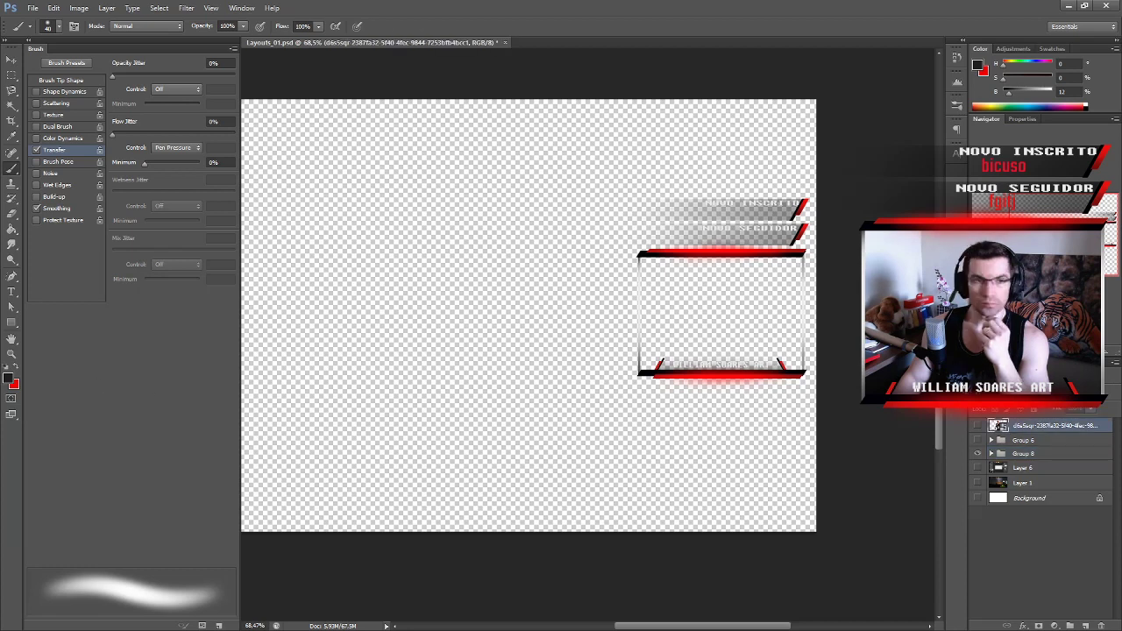
drag(1041, 425, 483, 360)
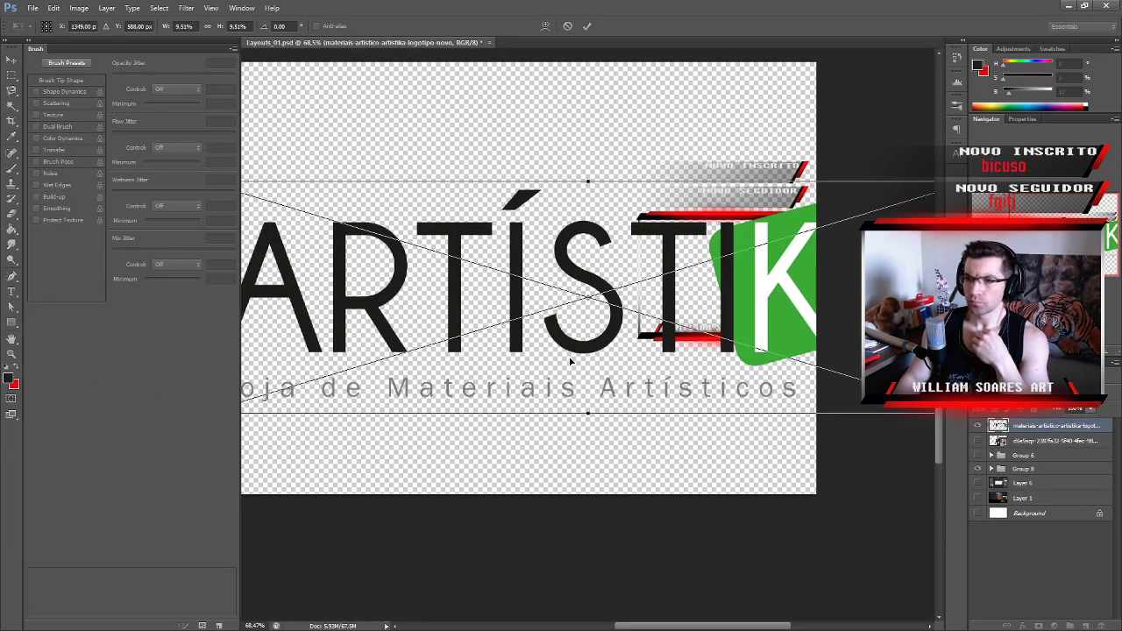
scroll(526, 365, down, 2)
scroll(576, 368, down, 3)
drag(603, 367, 558, 353)
click(586, 25)
key(b)
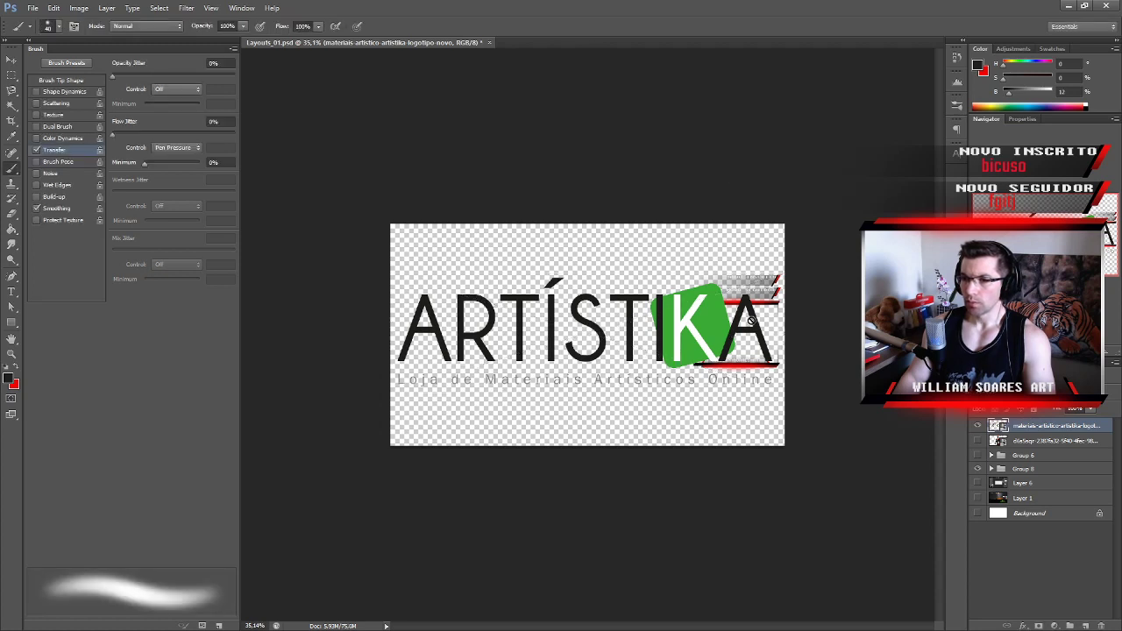
Show Layer 6 instead of the logo layer, and duplicate Group 8.
click(977, 426)
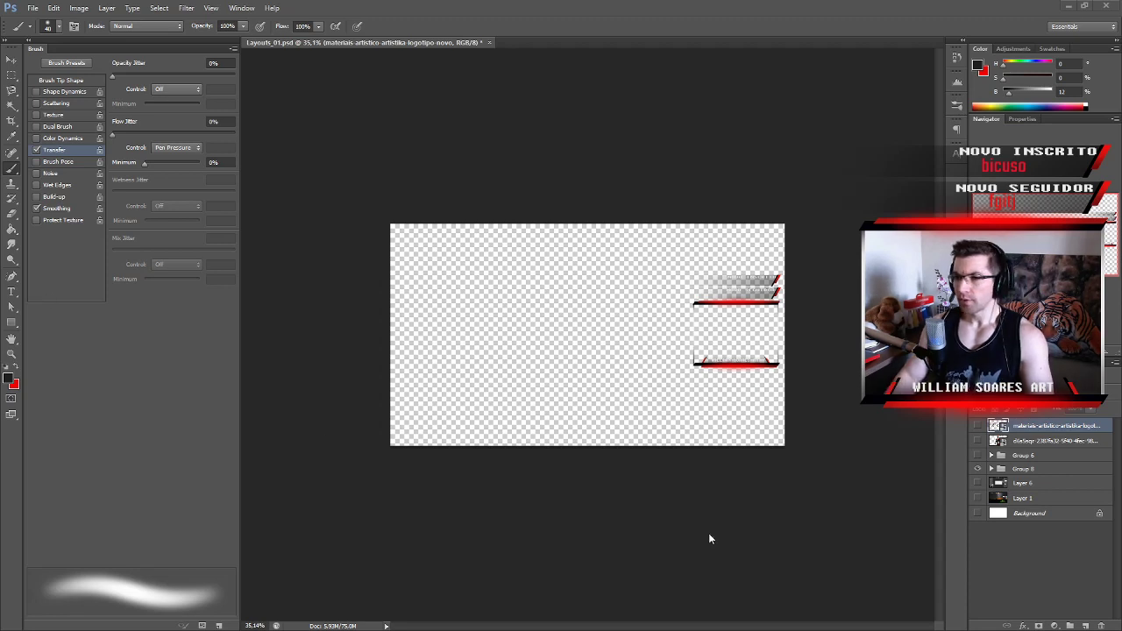
click(979, 483)
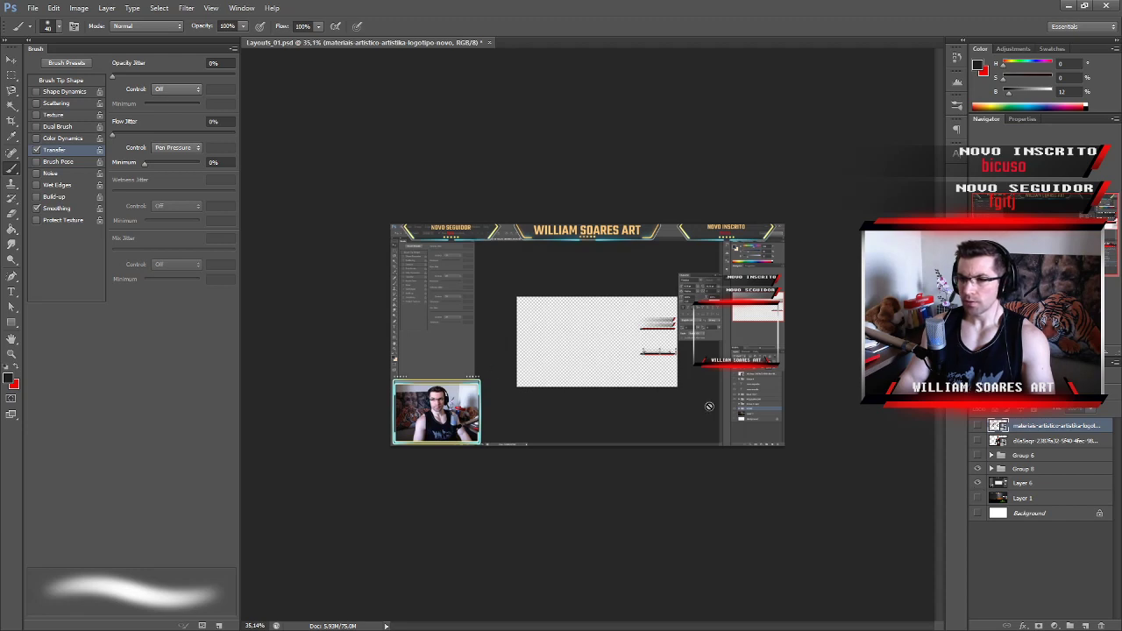
click(1052, 471)
key(ctrl+j)
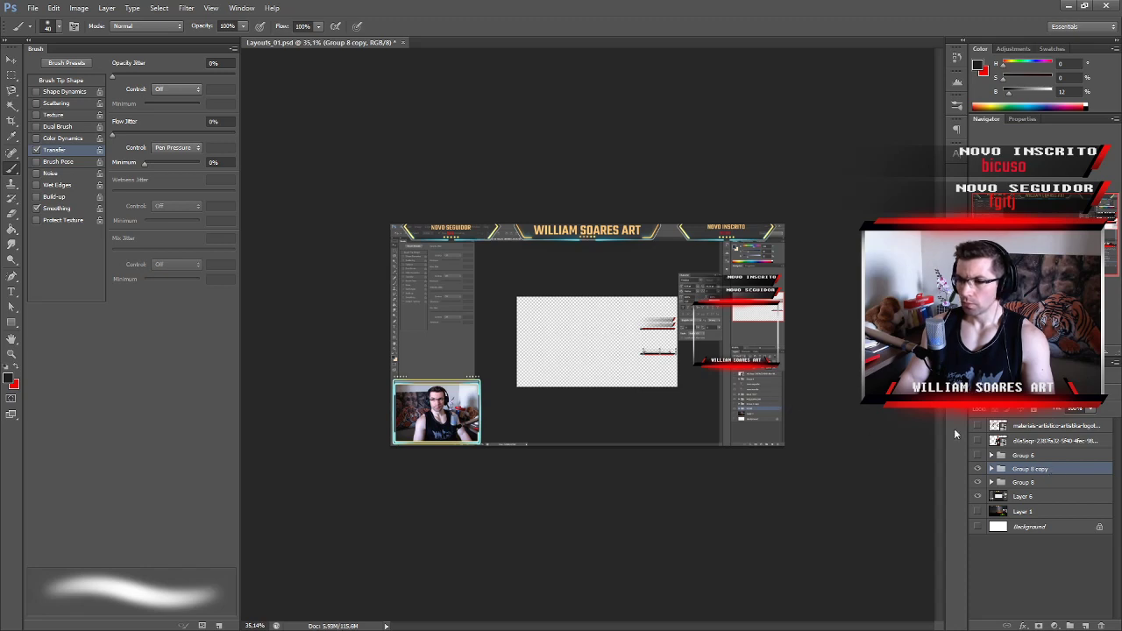
key(v)
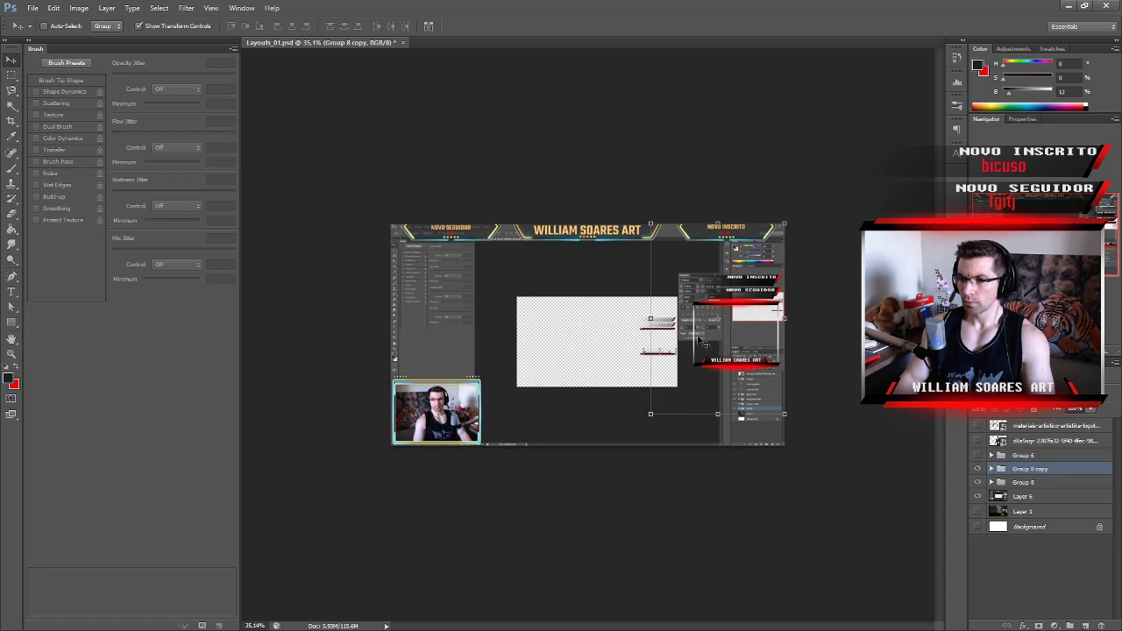
right_click(649, 319)
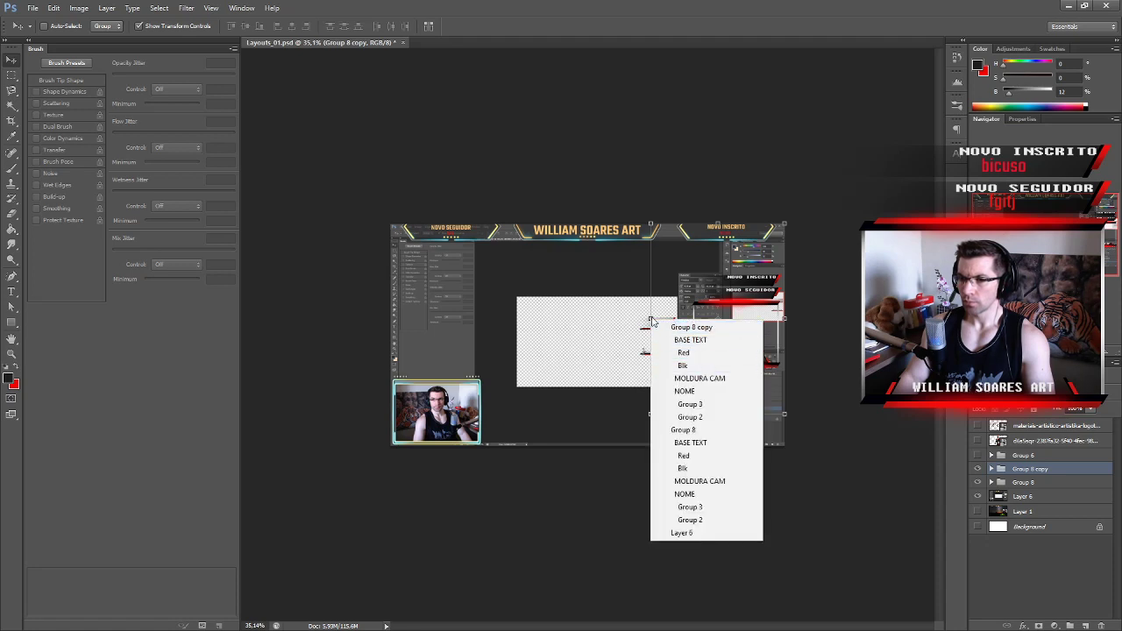
click(647, 317)
key(ctrl+t)
right_click(649, 319)
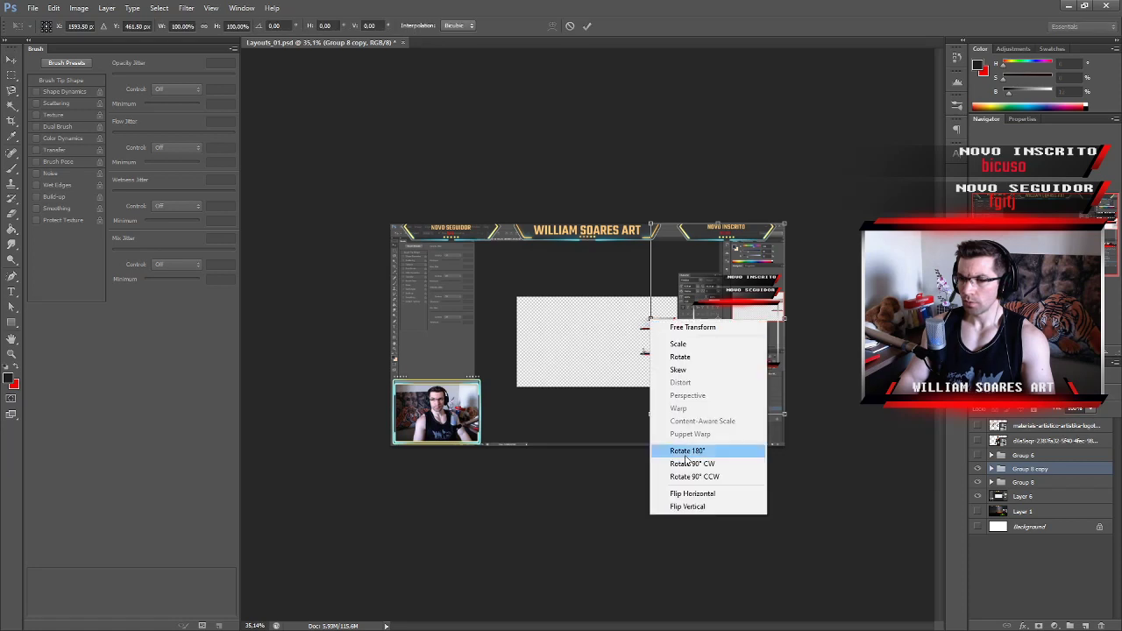
click(716, 494)
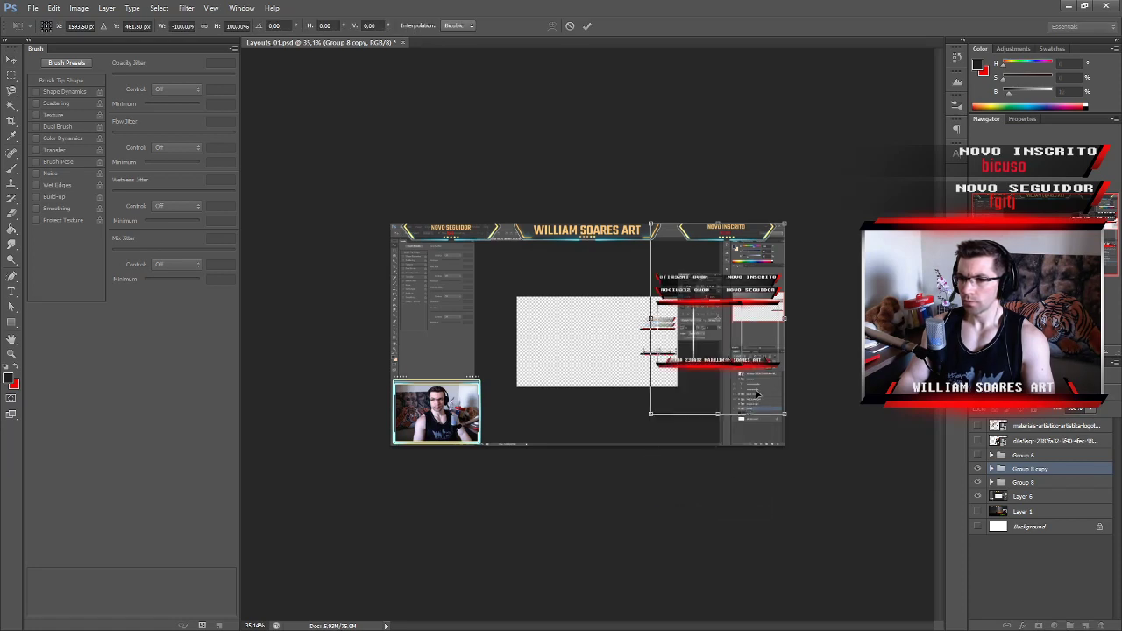
drag(724, 351, 491, 369)
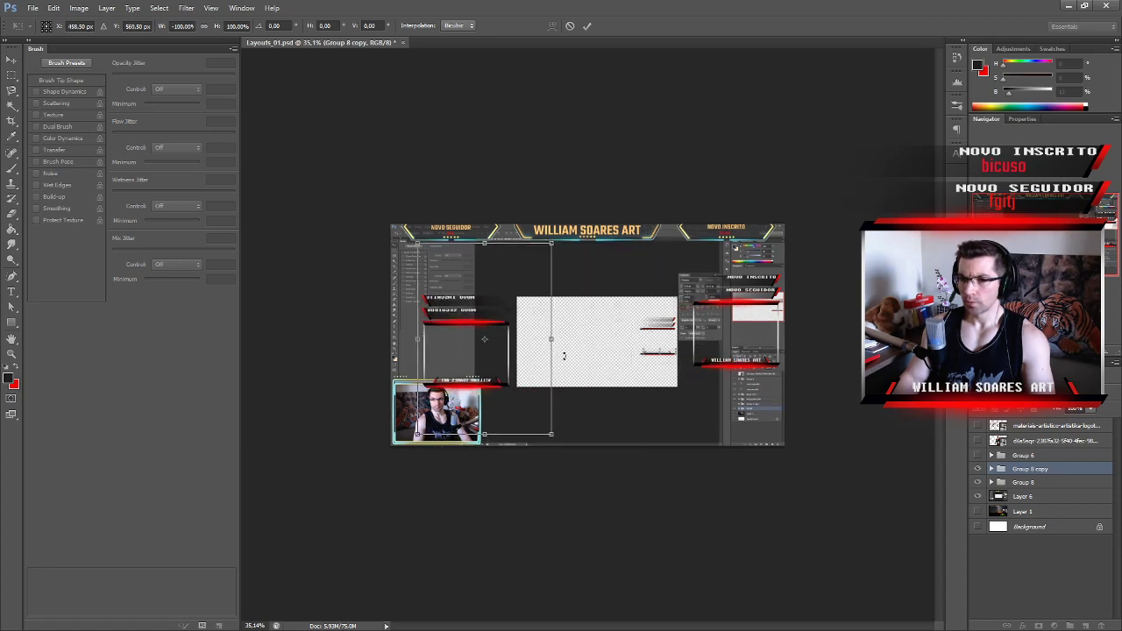
click(570, 27)
Move Group 8 copy to the left part of the canvas, just above the reference webcam, and expand the group.
drag(732, 341, 471, 360)
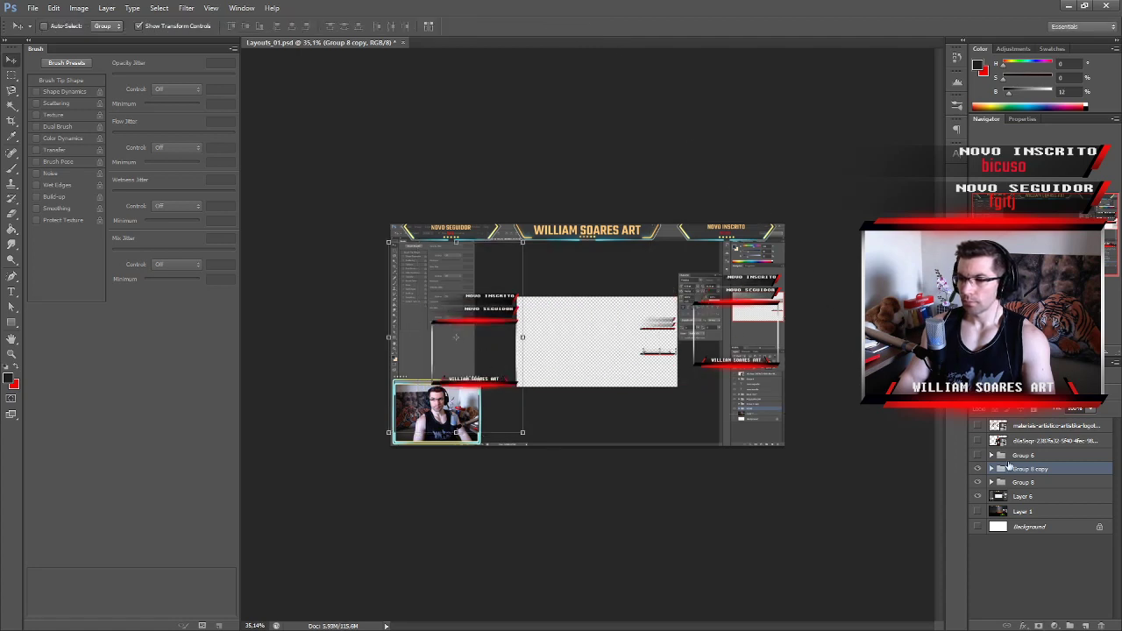
click(992, 470)
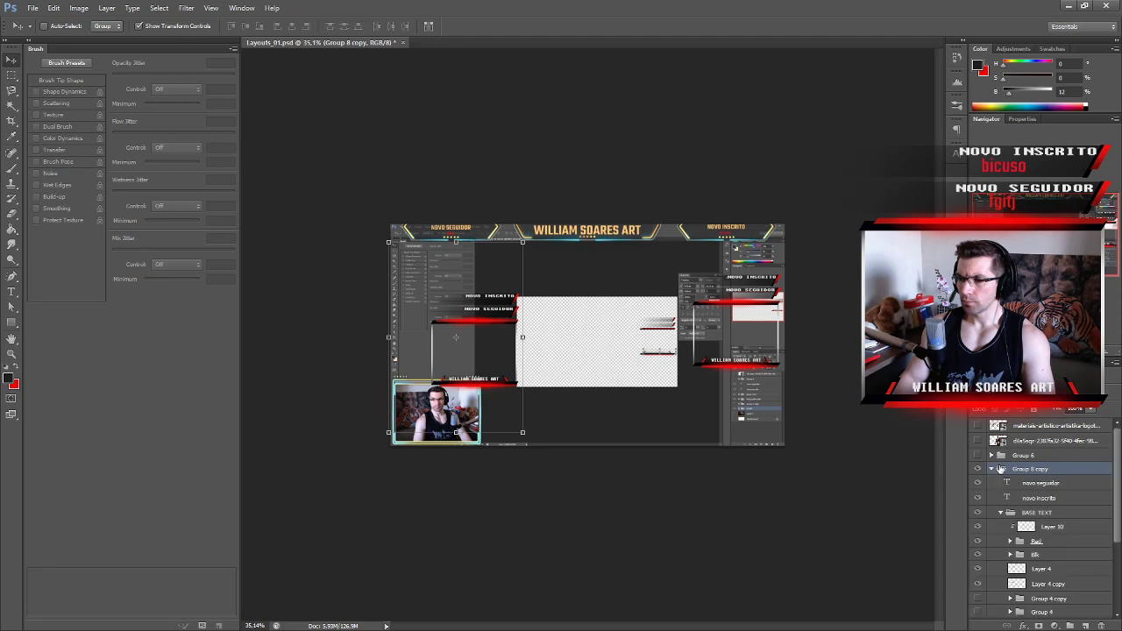
scroll(1078, 490, down, 2)
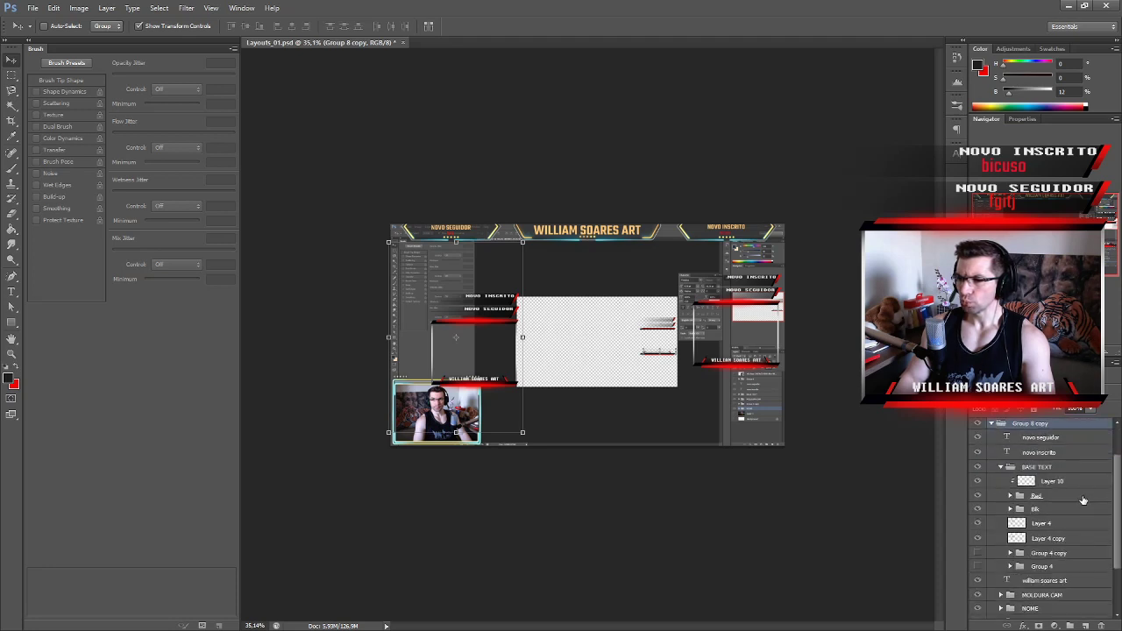
scroll(1085, 498, up, 1)
scroll(1074, 487, down, 1)
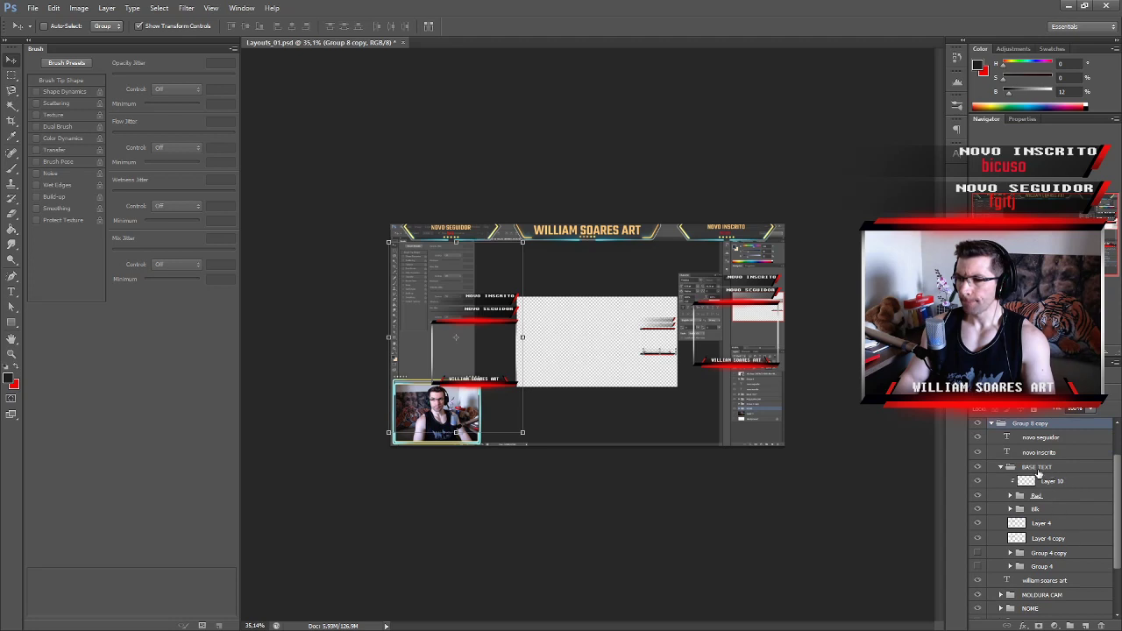
Collapse the BASE TEXT group inside Group 8 copy and flip it horizontally.
click(1010, 468)
click(1001, 467)
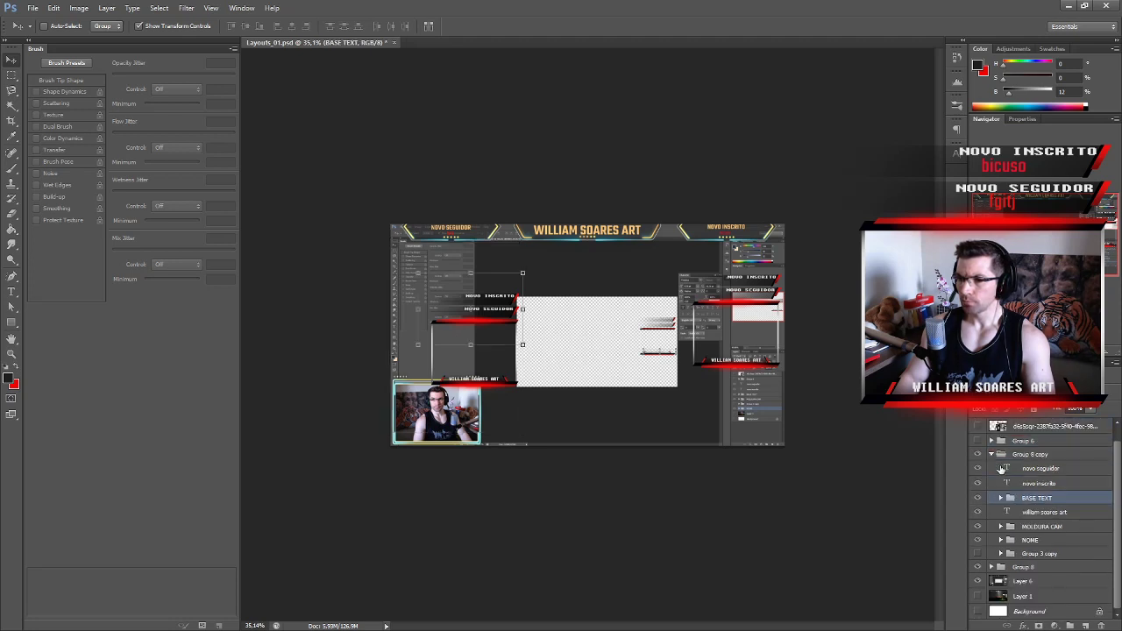
click(522, 307)
right_click(521, 308)
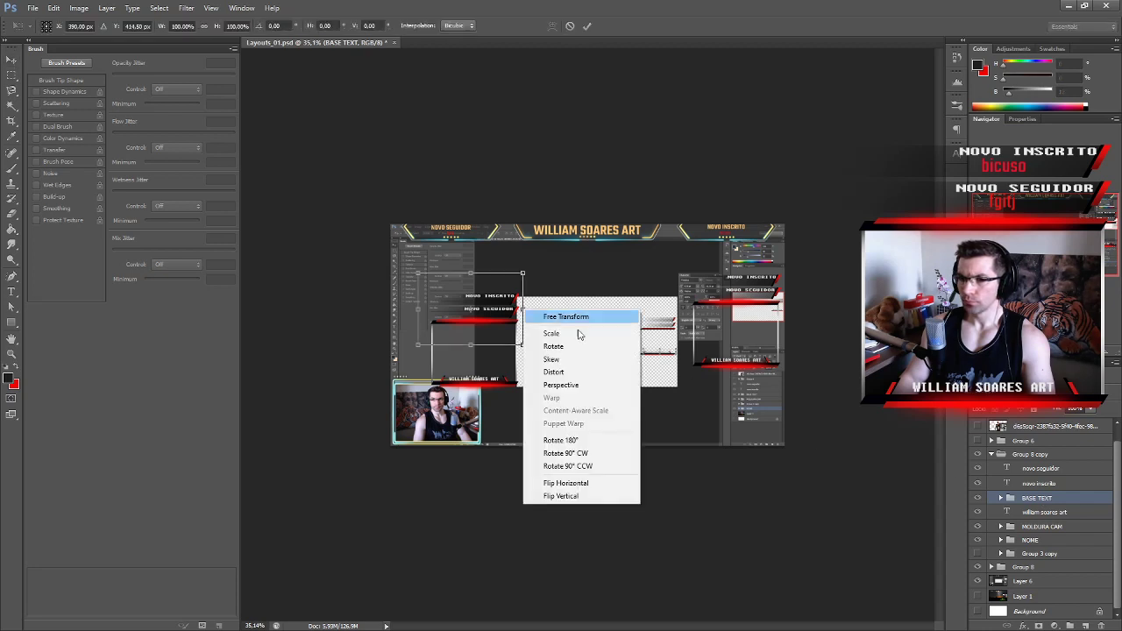
click(591, 486)
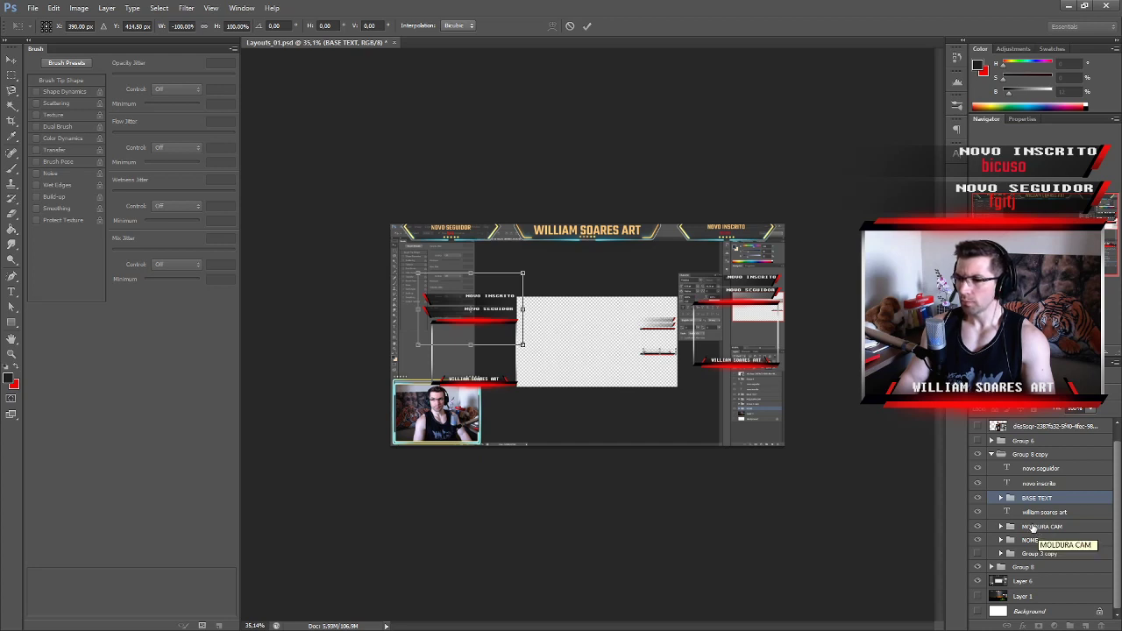
click(587, 26)
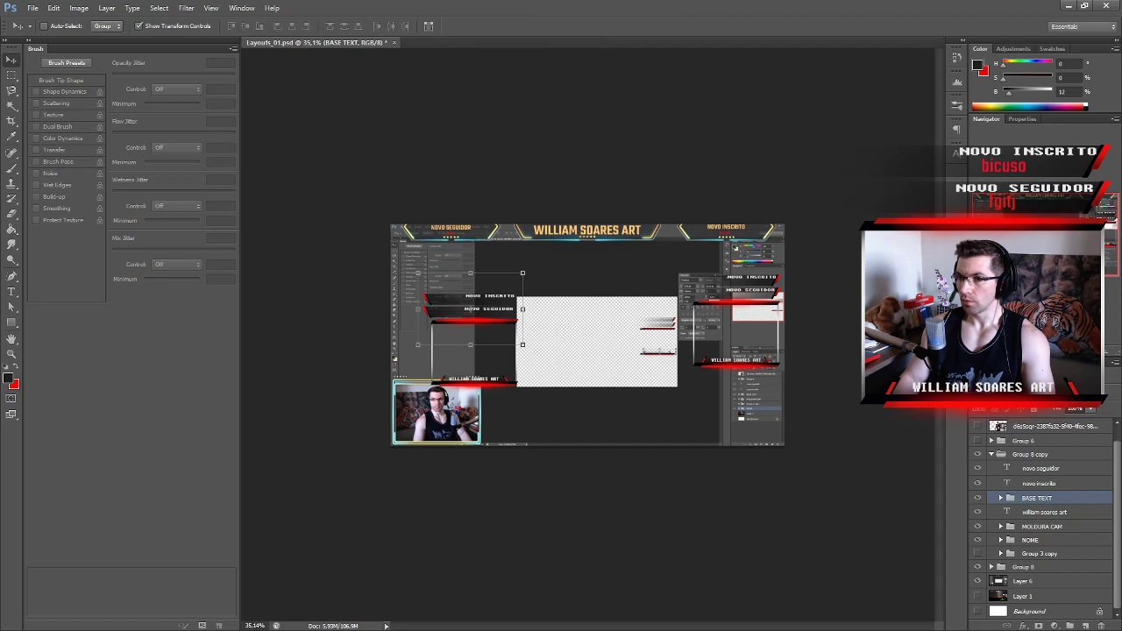
Flip the MOLDURA CAM group inside Group 8 copy horizontally.
click(1048, 528)
right_click(1047, 528)
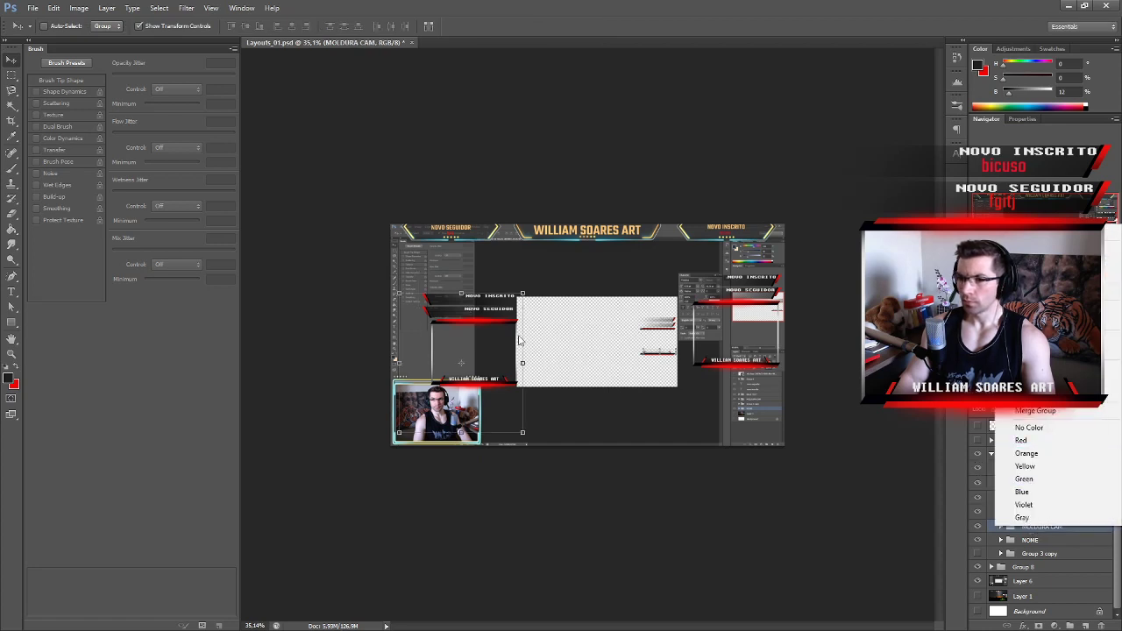
click(524, 357)
right_click(523, 362)
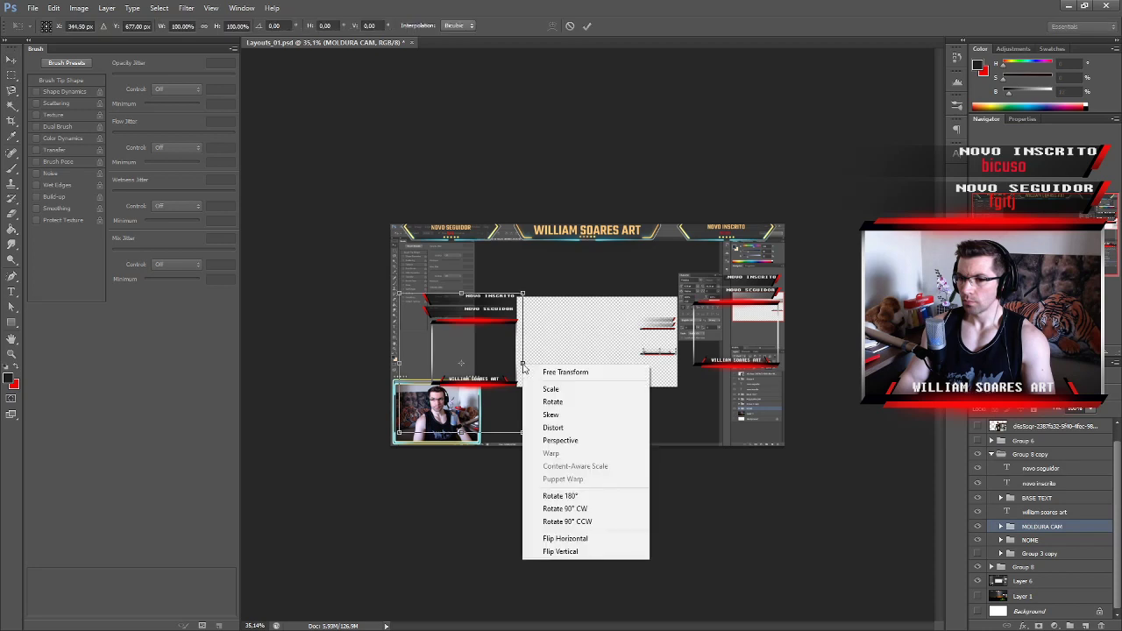
click(590, 539)
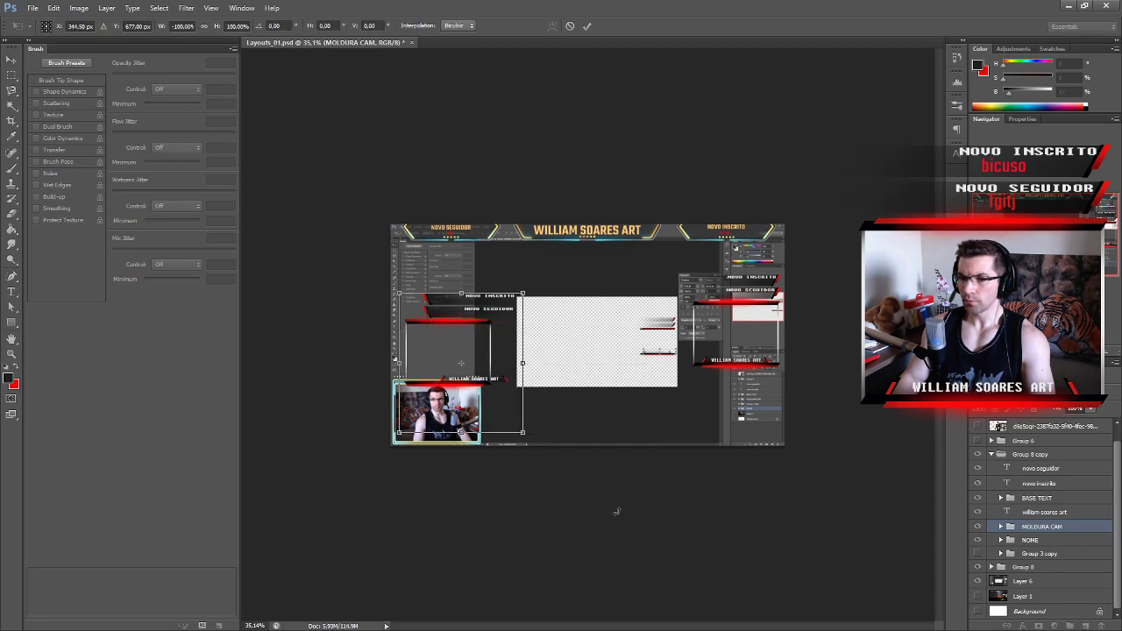
click(586, 26)
Move the whole Group 8 copy down over the webcam picture in the canvas's lower-left corner.
scroll(512, 416, up, 3)
drag(424, 441, 558, 348)
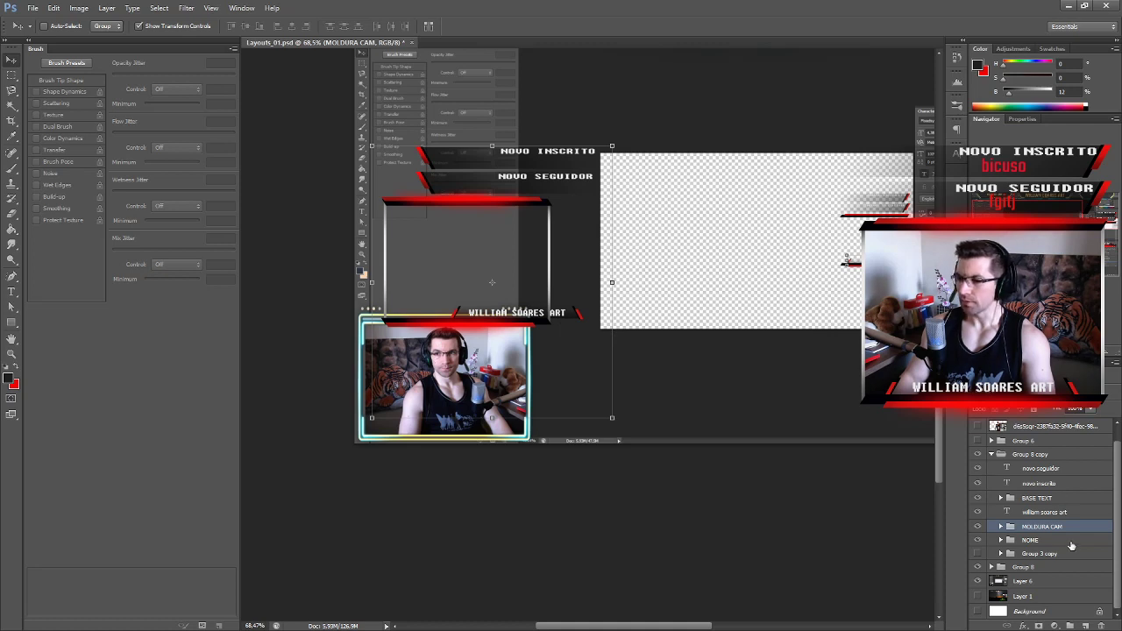
click(1051, 455)
drag(520, 264, 467, 376)
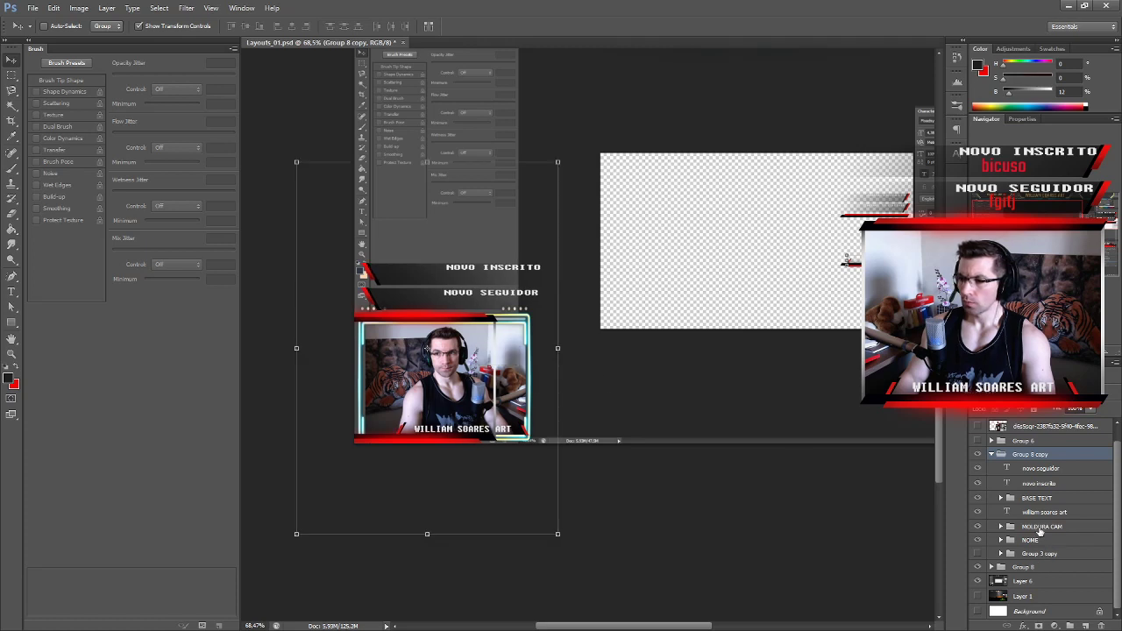
Shift the copied MOLDURA CAM frame slightly right and up so that it surrounds the lower-left webcam picture.
click(1040, 526)
drag(417, 409, 433, 410)
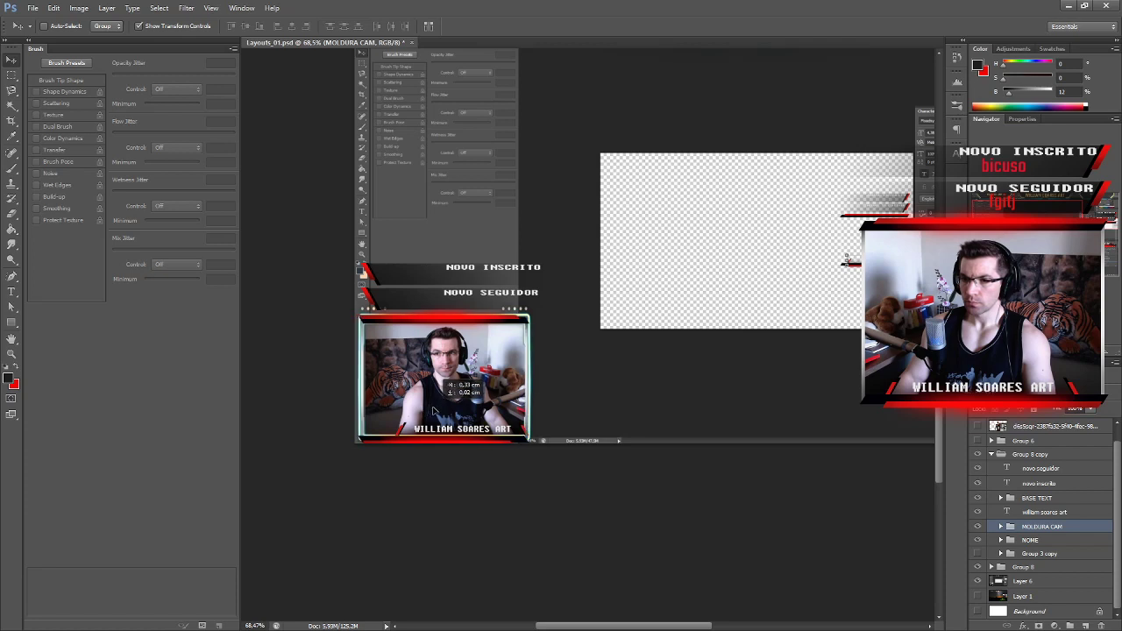
drag(433, 410, 438, 409)
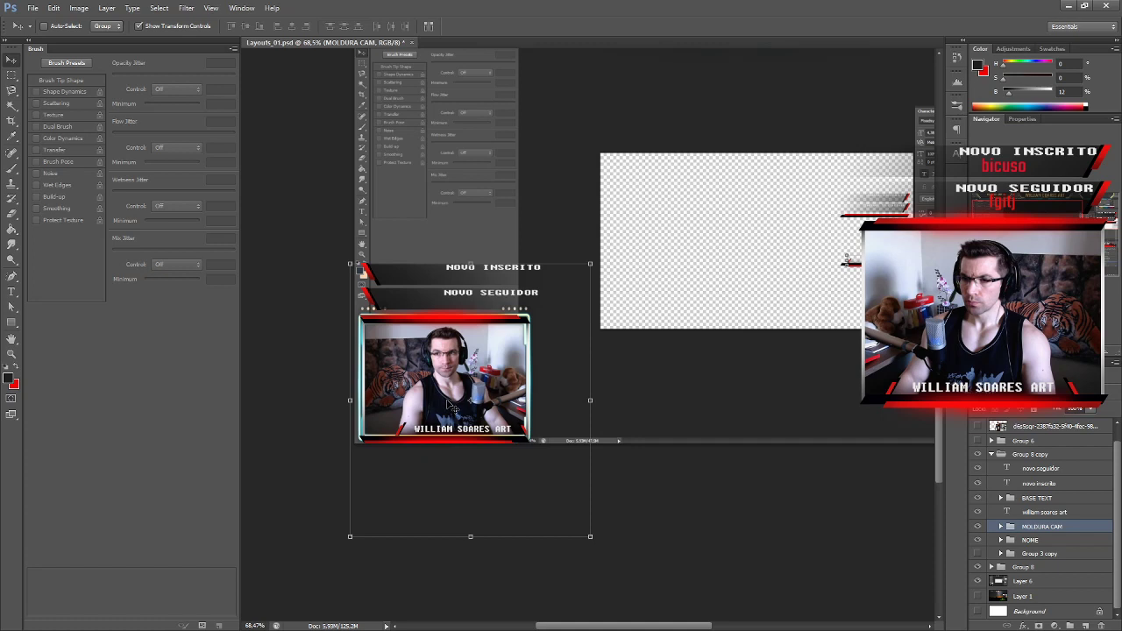
drag(454, 396, 455, 395)
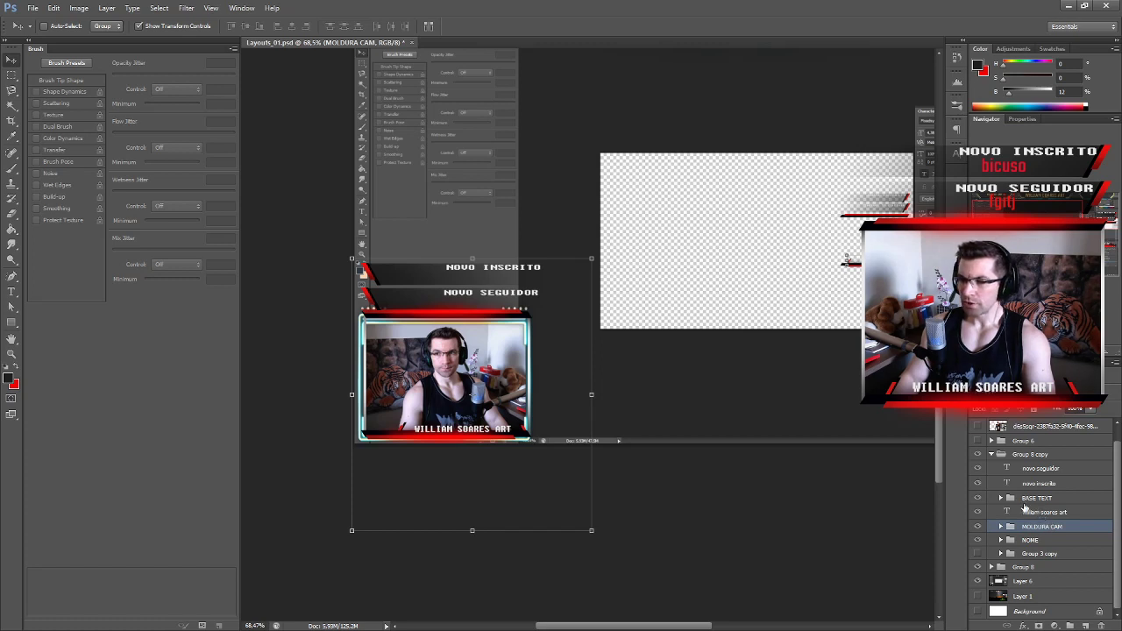
Nudge the copied BASE TEXT bars up and left, and move the novo seguidor and novo inscrito texts beside their red slashes.
click(1034, 499)
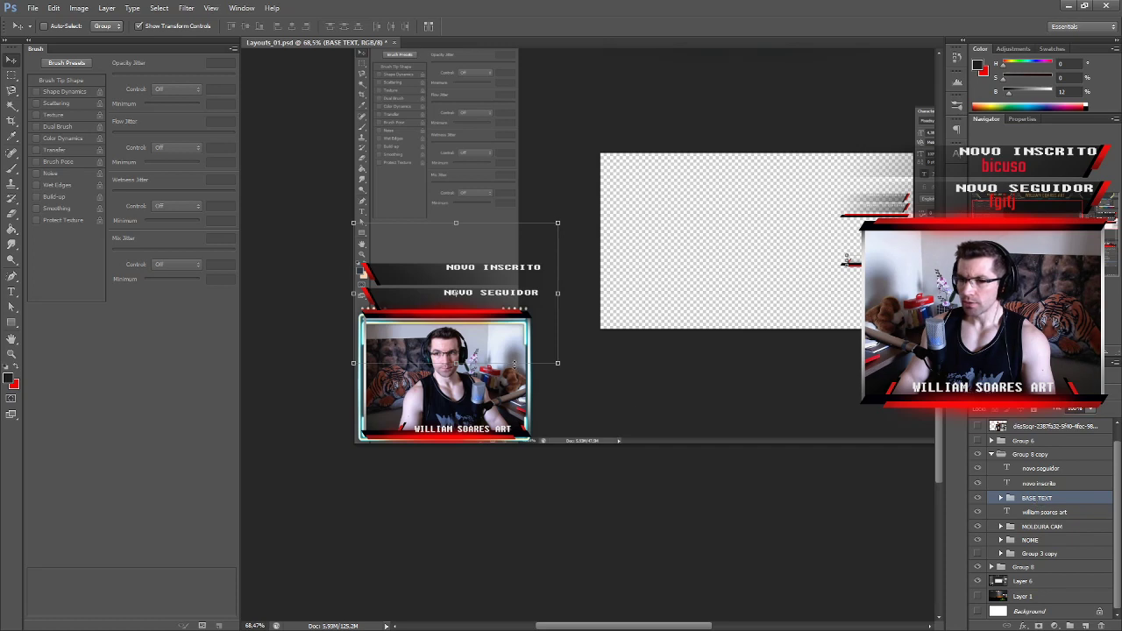
drag(480, 328, 469, 317)
click(1043, 482)
shift+click(1044, 473)
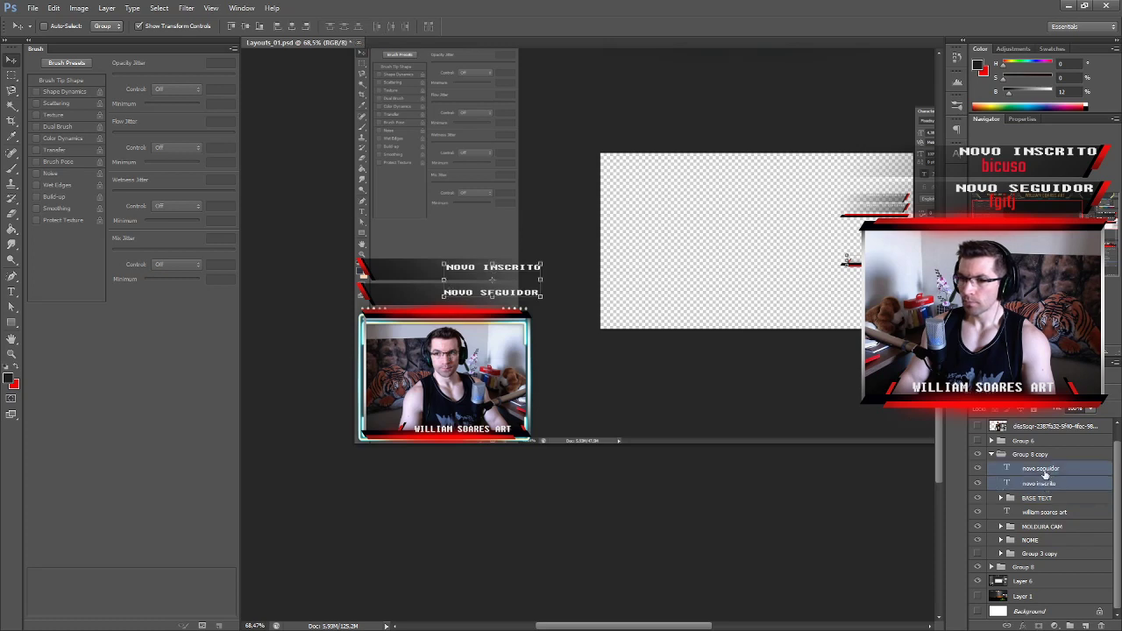
drag(511, 283, 440, 277)
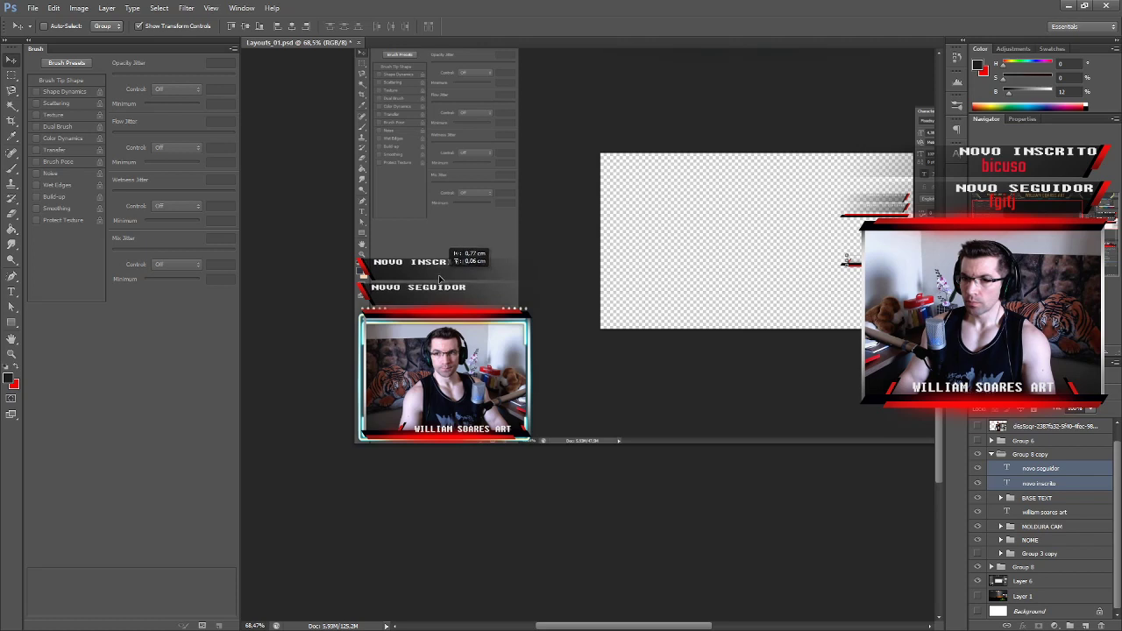
drag(440, 278, 440, 278)
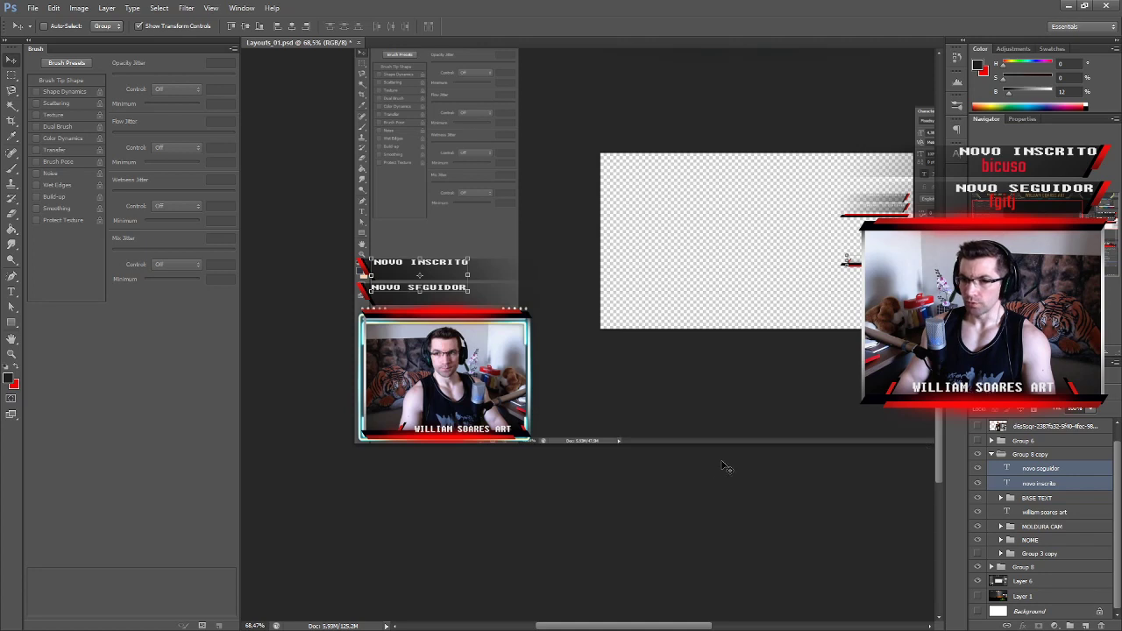
Collapse Group 8 copy and hide the original Group 8.
scroll(666, 452, down, 2)
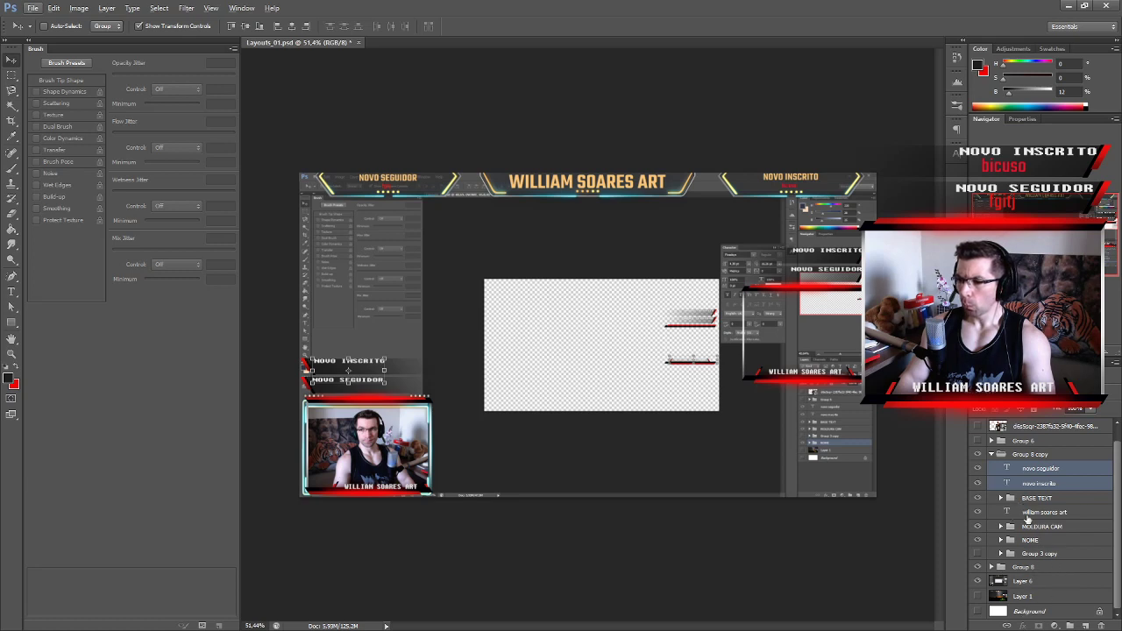
click(991, 455)
click(991, 455)
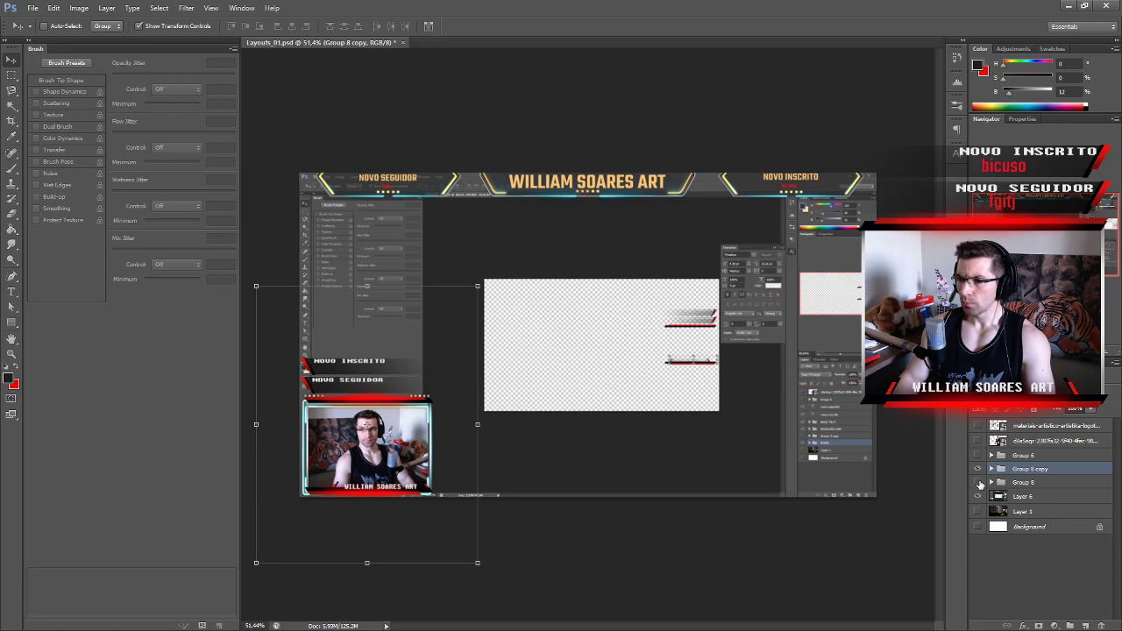
Hide Layer 6 and show the white Background layer behind Group 8 copy.
click(977, 496)
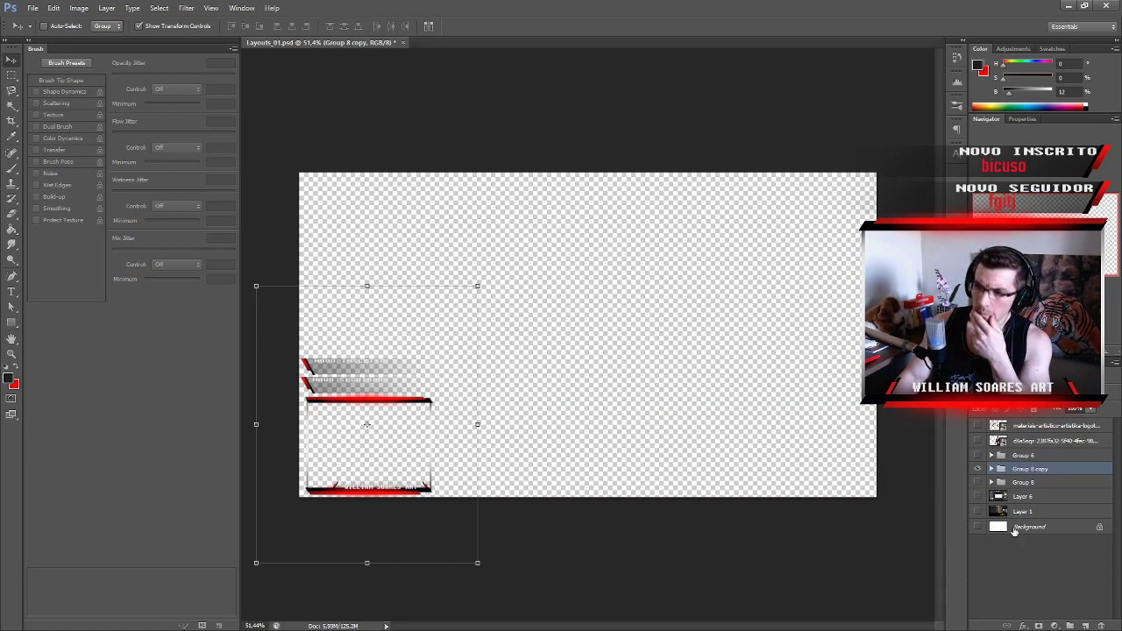
click(979, 527)
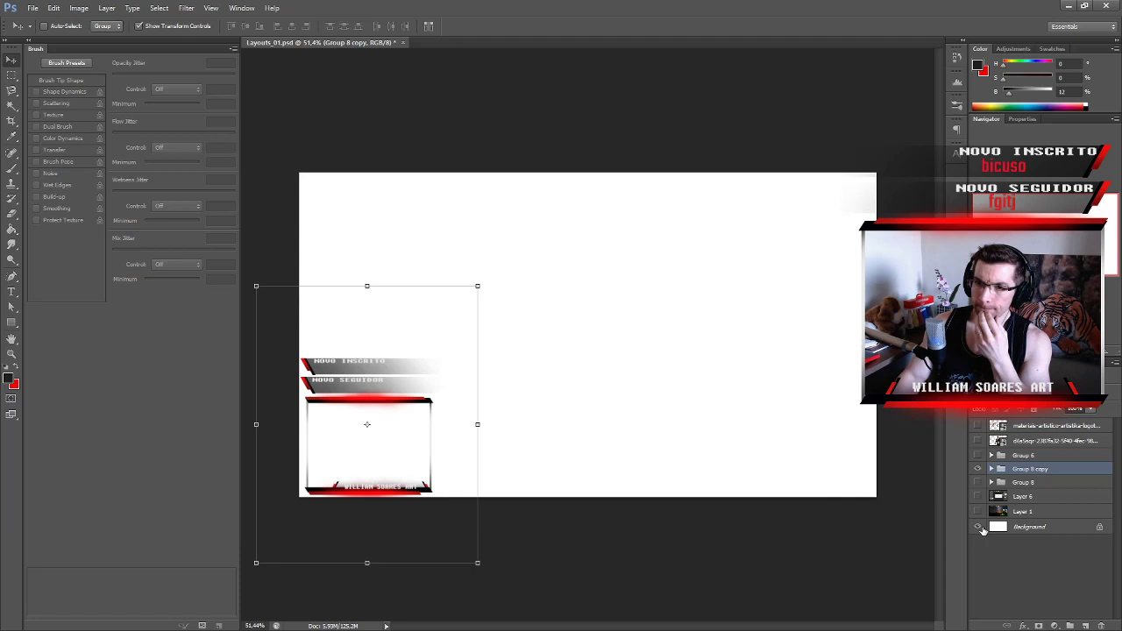
Move the NOME group inside Group 8 copy left so that its slashes are centred on the webcam frame.
click(992, 470)
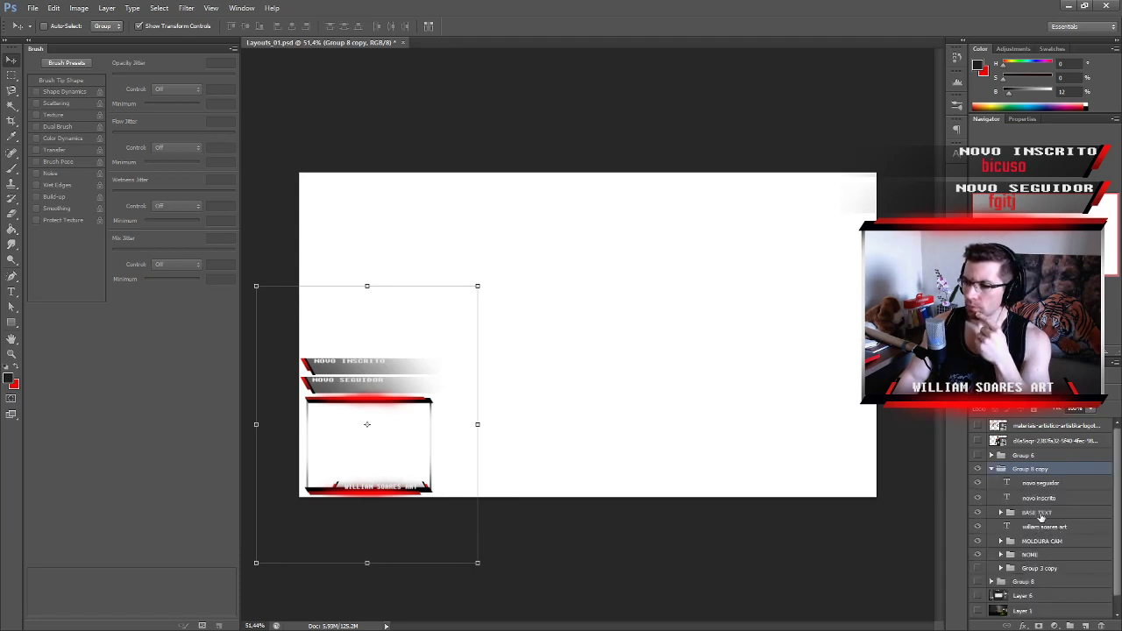
click(1038, 529)
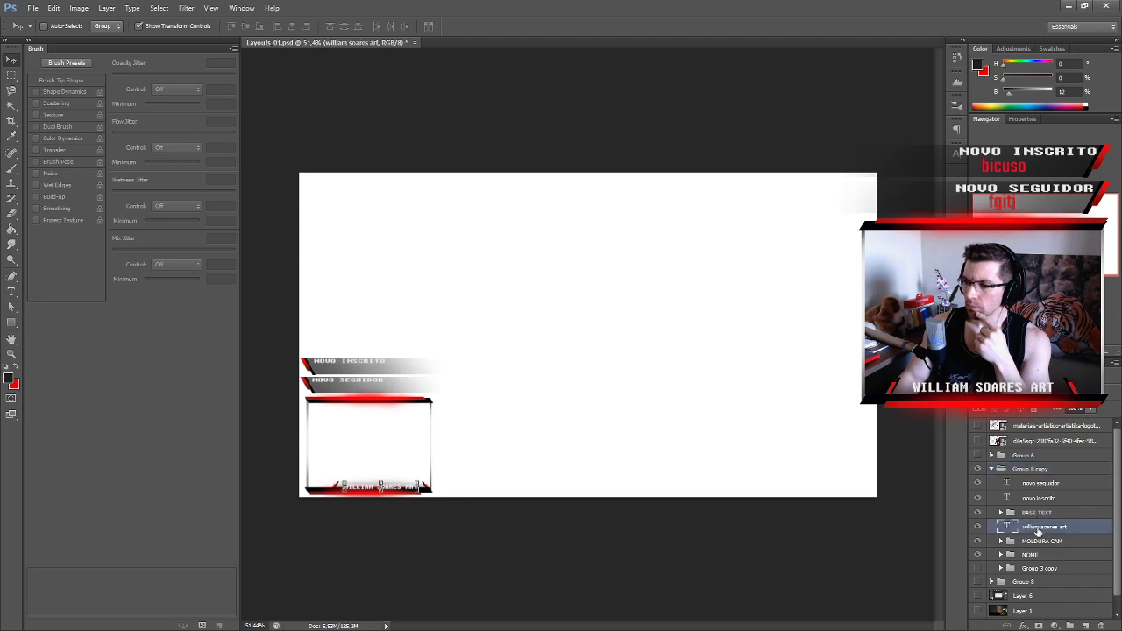
click(1029, 554)
drag(415, 489, 411, 487)
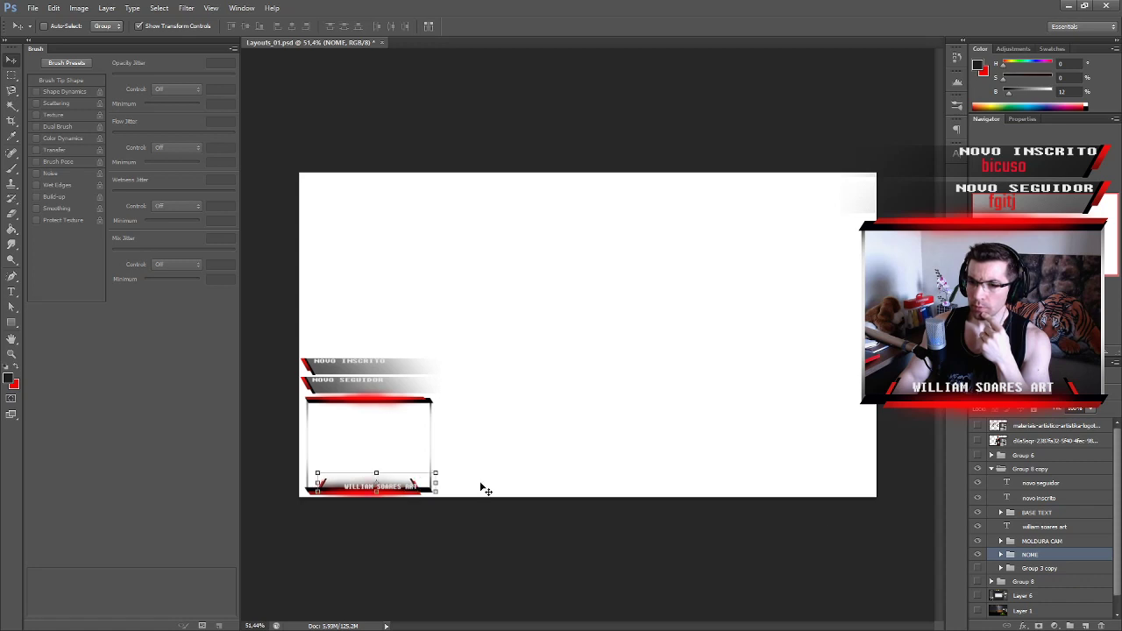
Move the name text in Group 8 copy left so that it sits centred between the NOME slashes.
click(1056, 526)
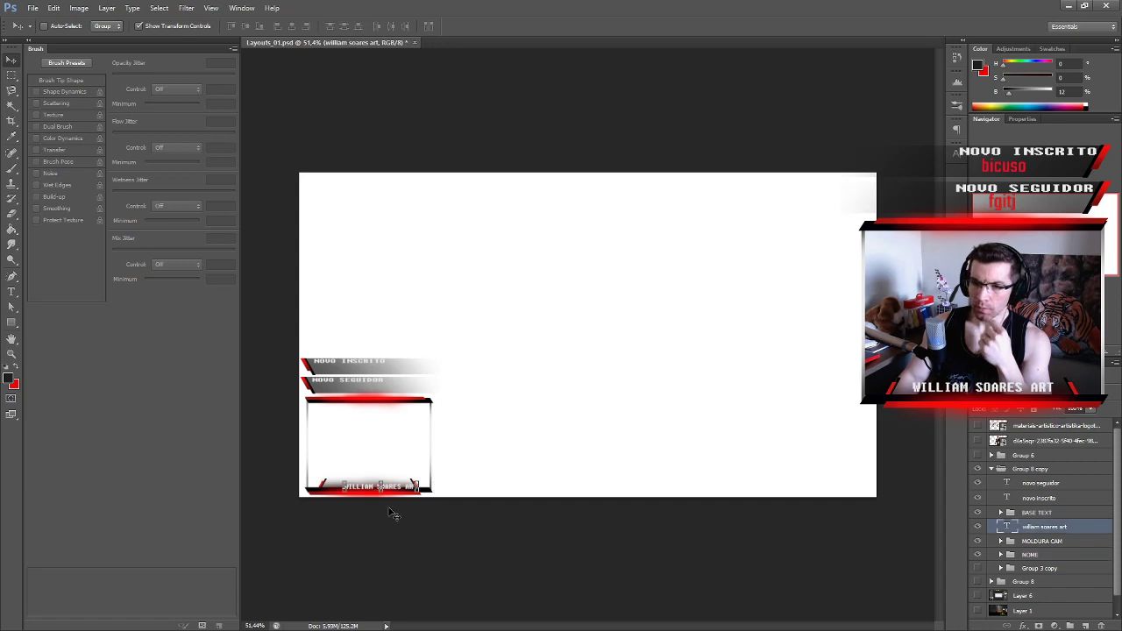
scroll(390, 500, up, 5)
drag(368, 542, 429, 478)
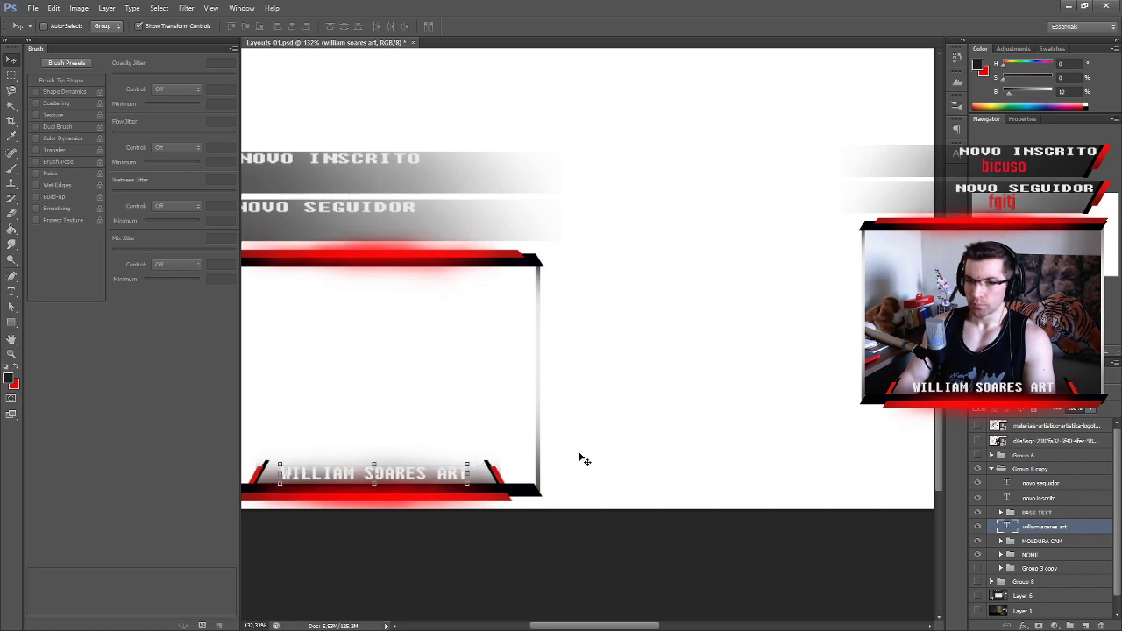
scroll(552, 469, down, 5)
scroll(530, 484, down, 1)
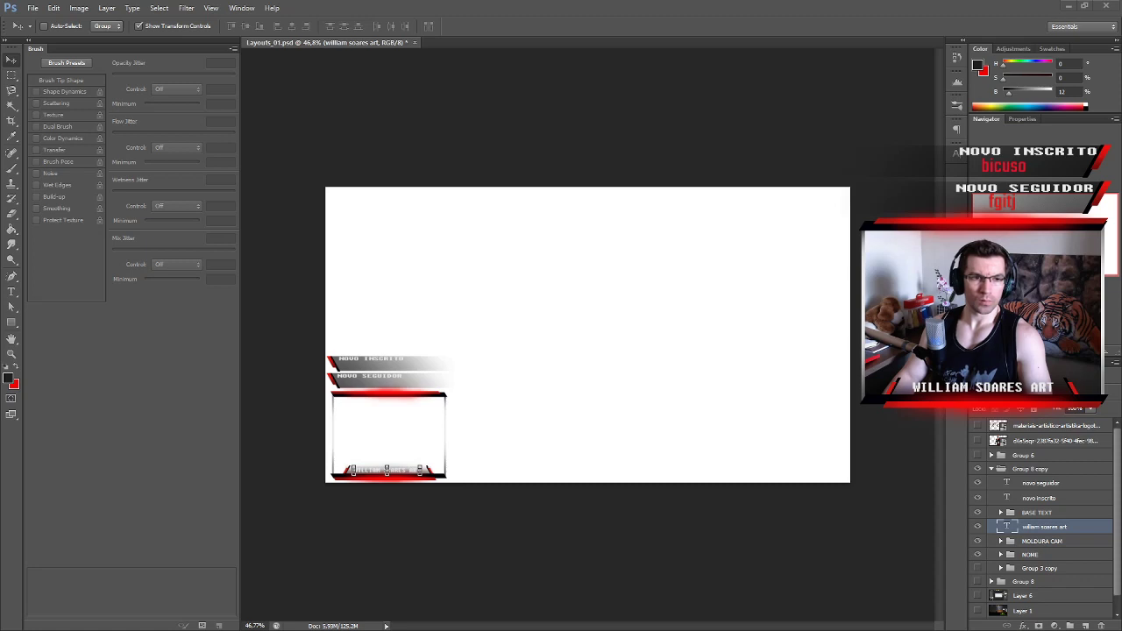
Set the text colour of the Most Recent Follower stream label to #da3232ff.
drag(0, 166, 367, 154)
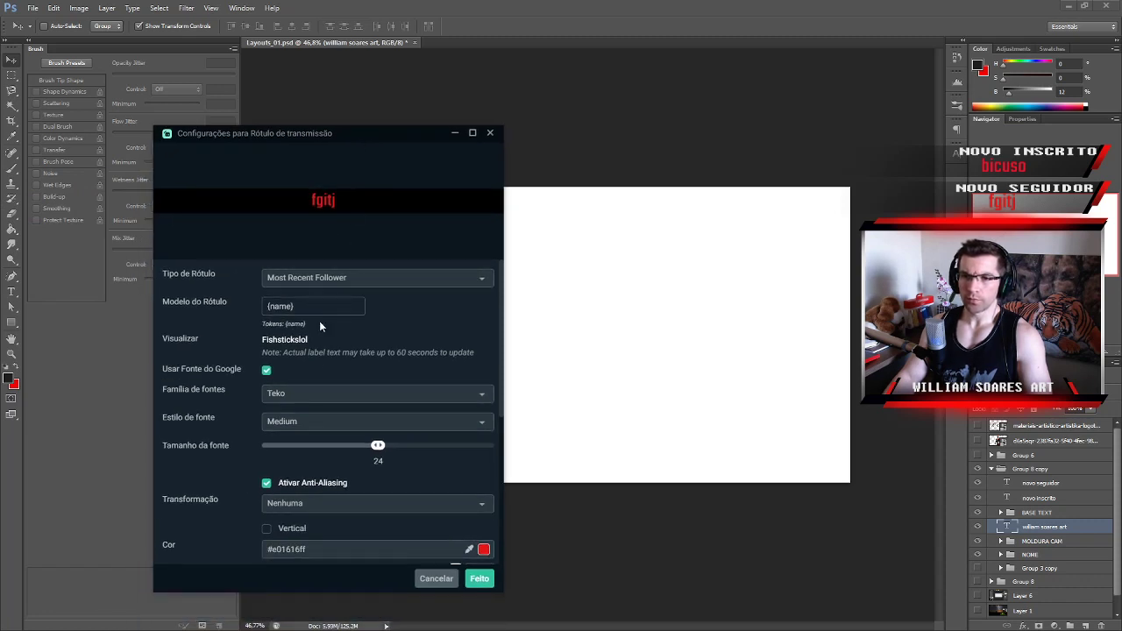
scroll(439, 363, down, 3)
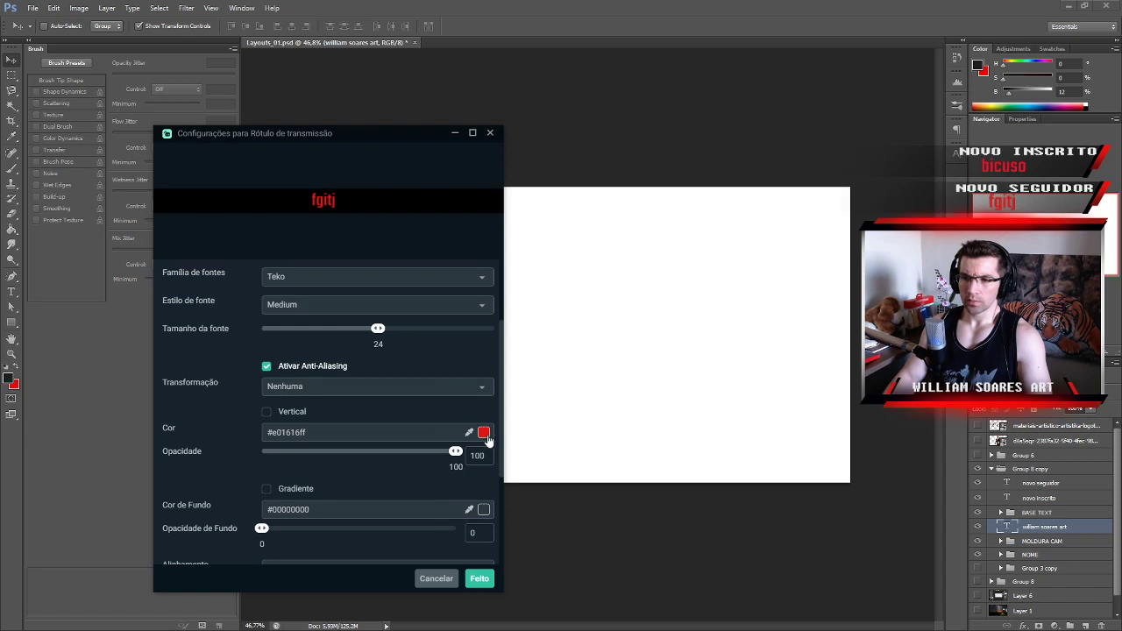
click(483, 433)
mouse_move(423, 462)
mouse_down()
mouse_move(413, 467)
mouse_move(422, 457)
mouse_up()
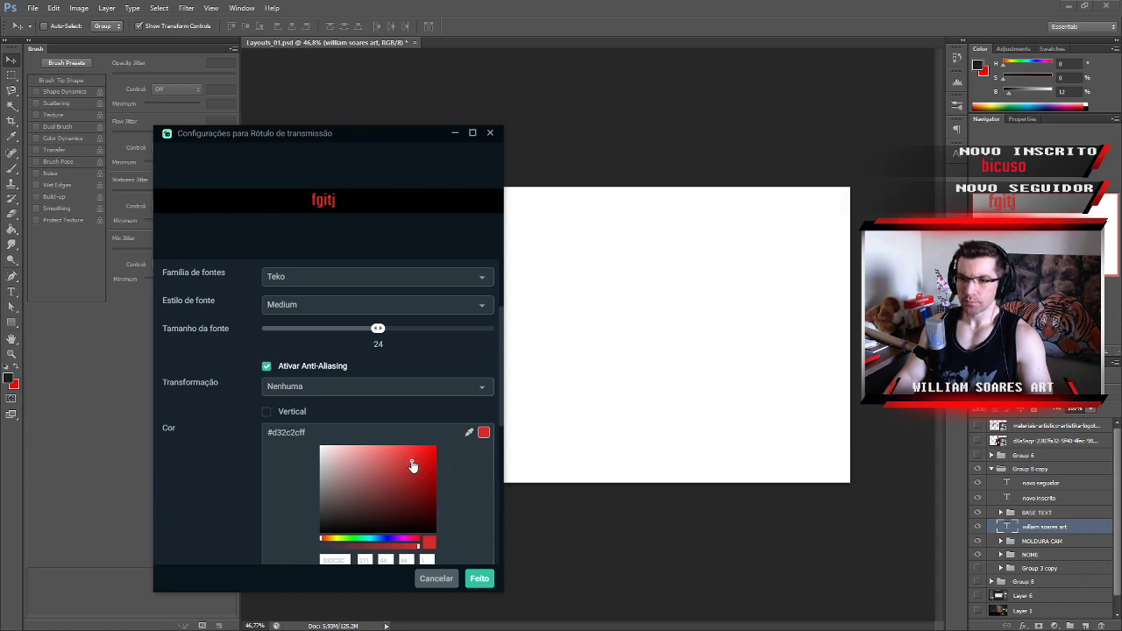
drag(411, 466, 410, 464)
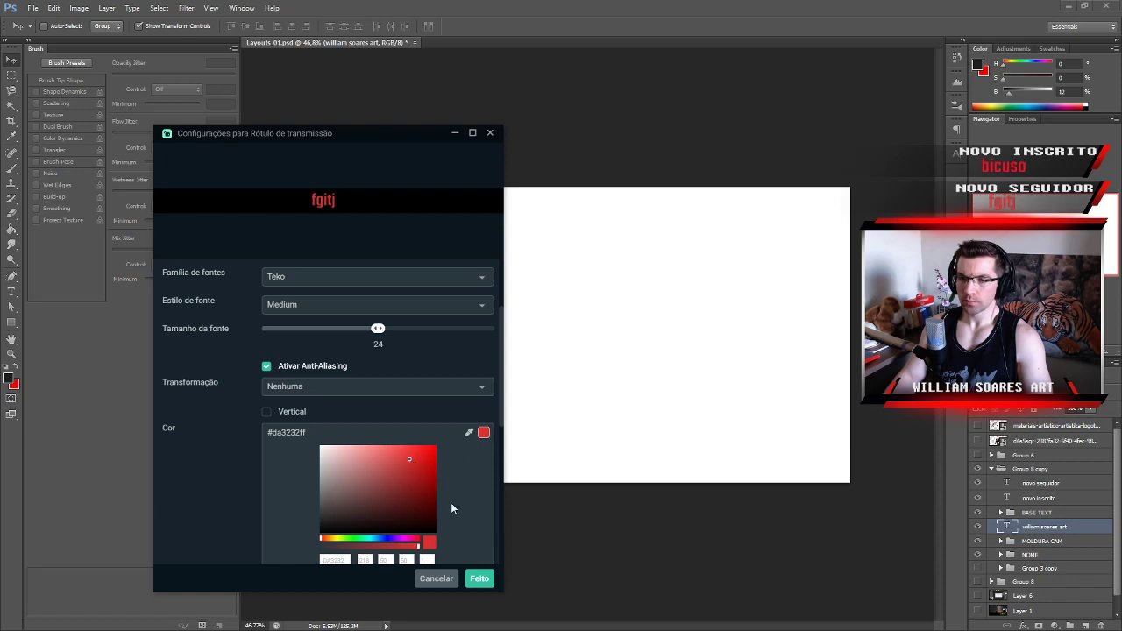
click(480, 578)
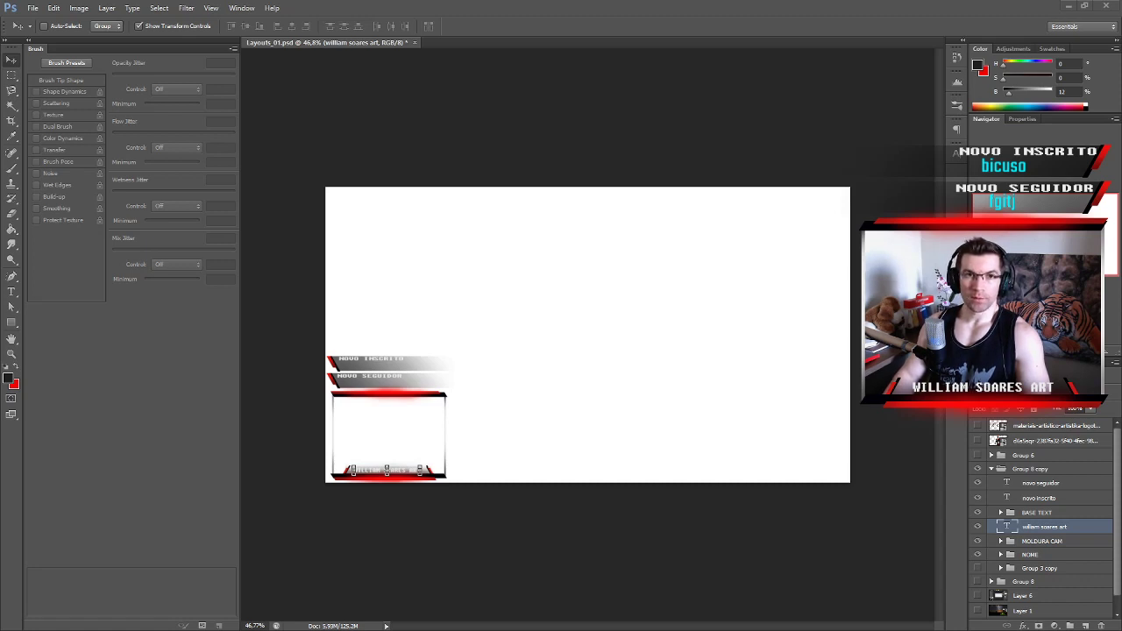
Switch to Streamlabs OBS and compare the Live Pintura scene with the Live Gameplay scene.
scroll(1062, 553, down, 1)
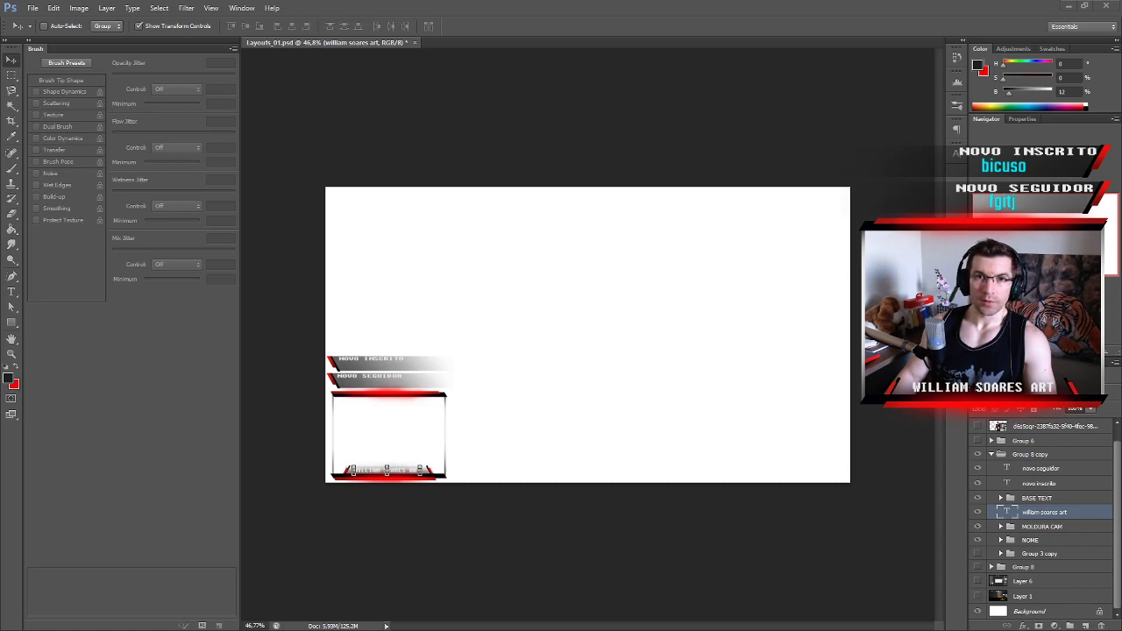
key(alt+Tab)
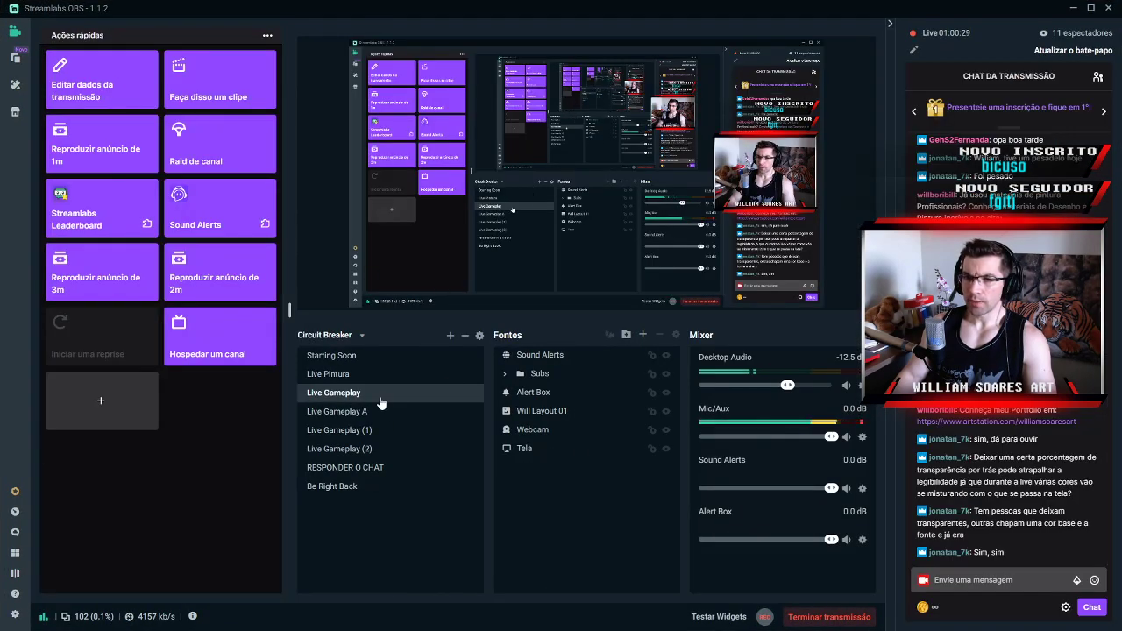
click(374, 377)
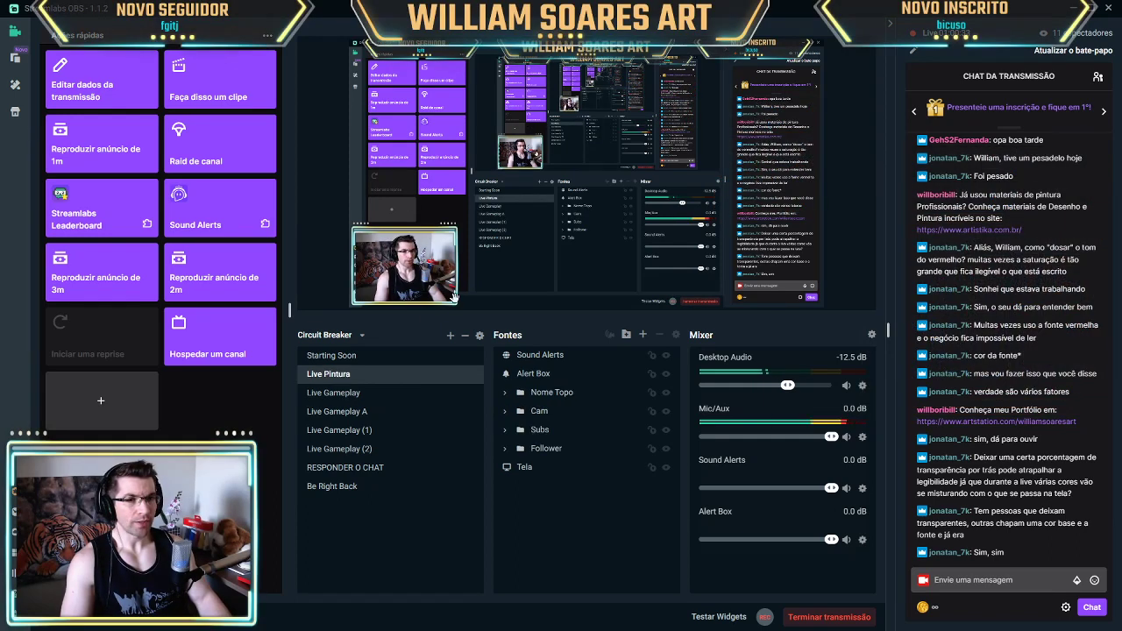
click(379, 396)
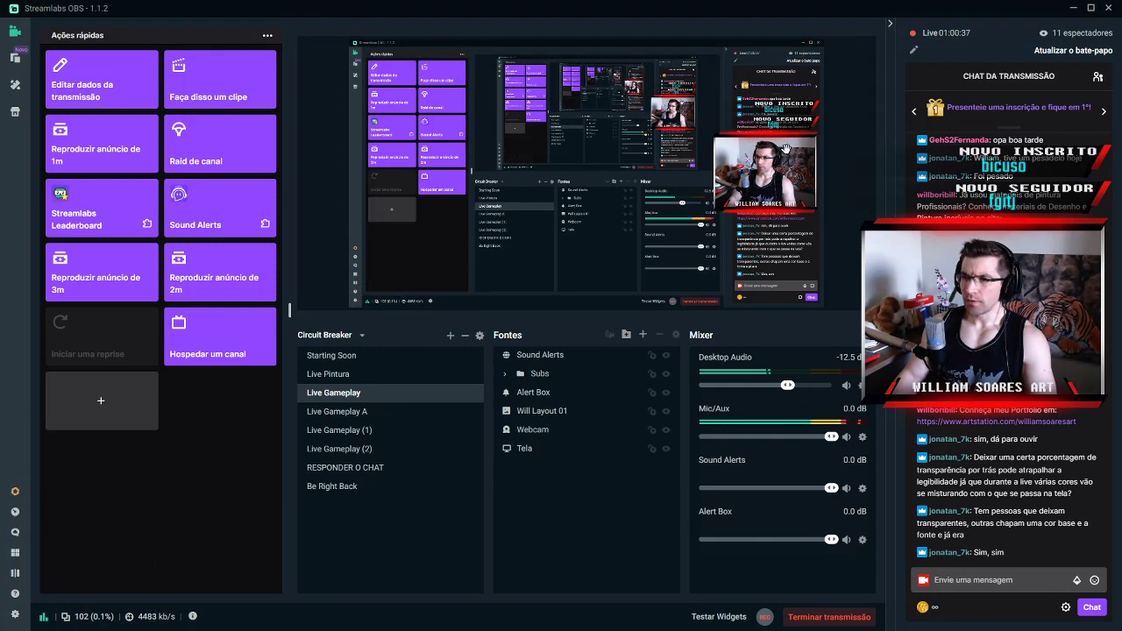
Duplicate the Live Gameplay scene as Live Pintura A and place it directly below Live Pintura in the scene order.
right_click(400, 394)
click(430, 402)
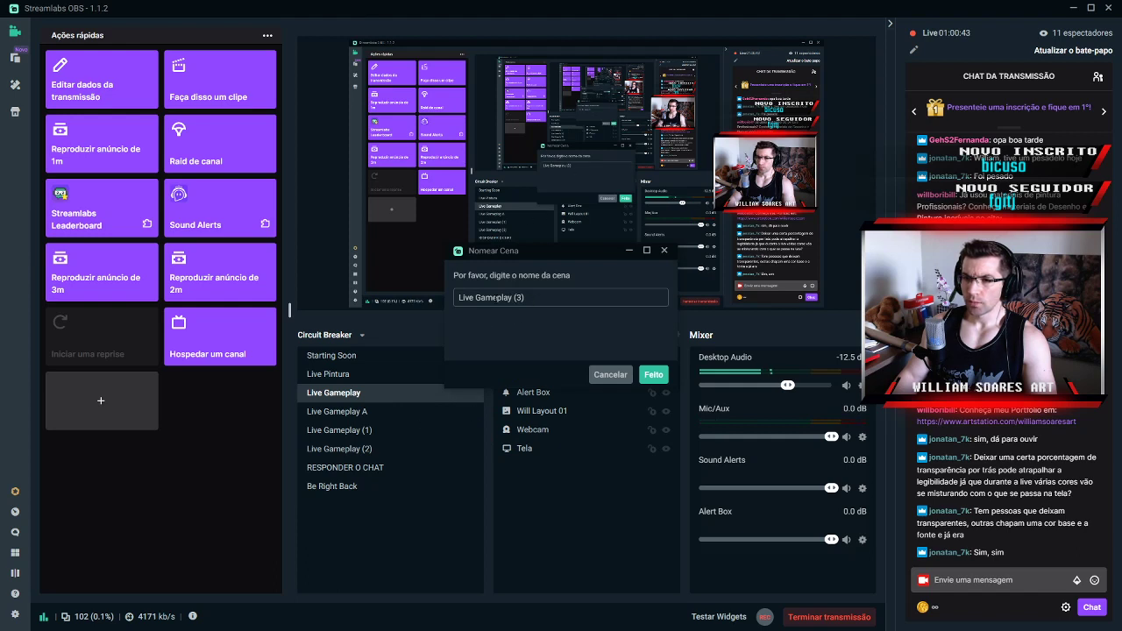
drag(475, 297, 539, 296)
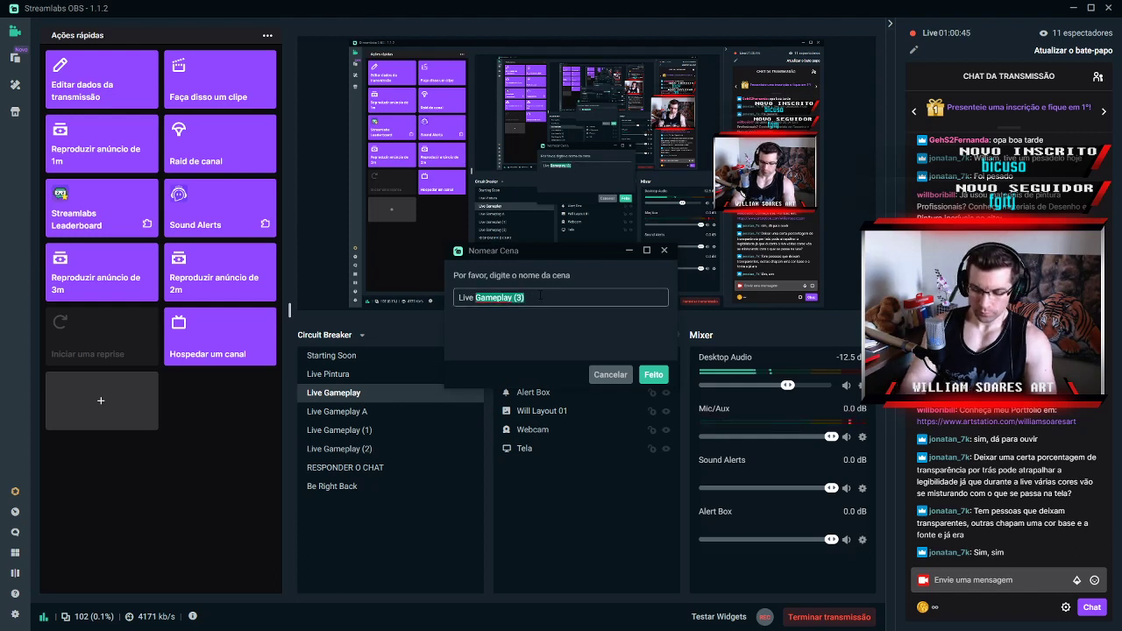
text(Pintura)
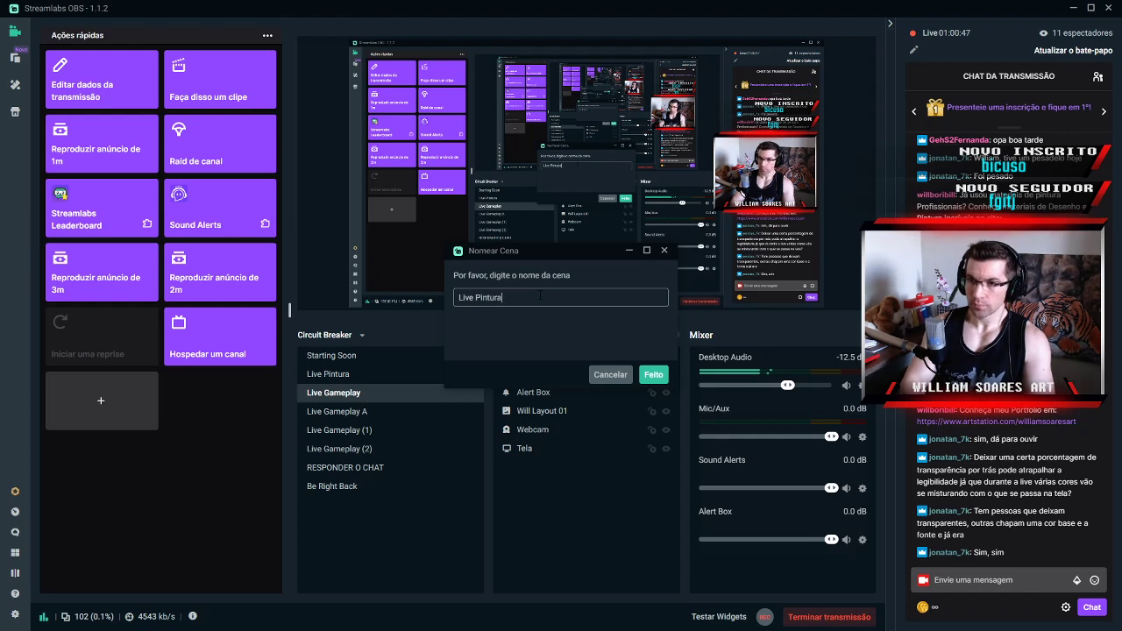
text( A)
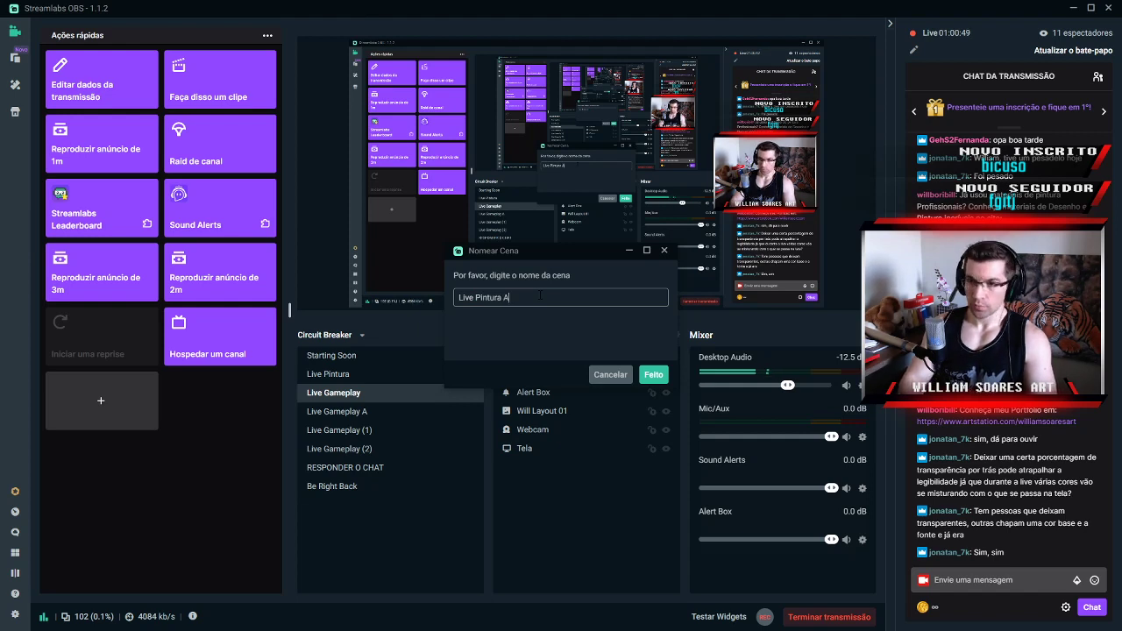
click(653, 375)
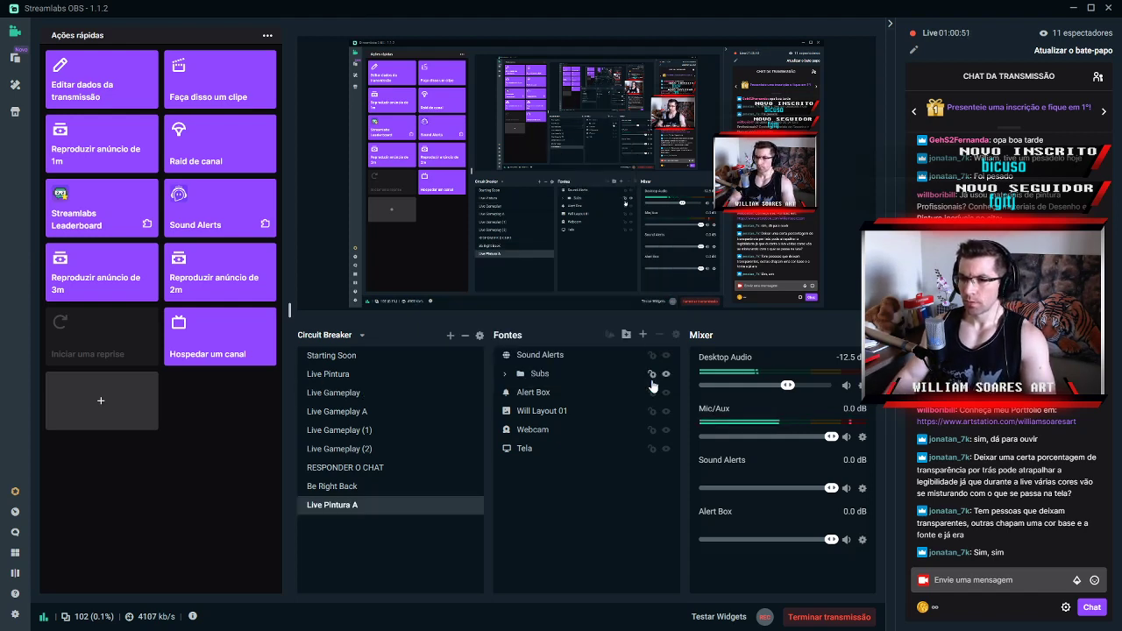
drag(366, 508, 377, 384)
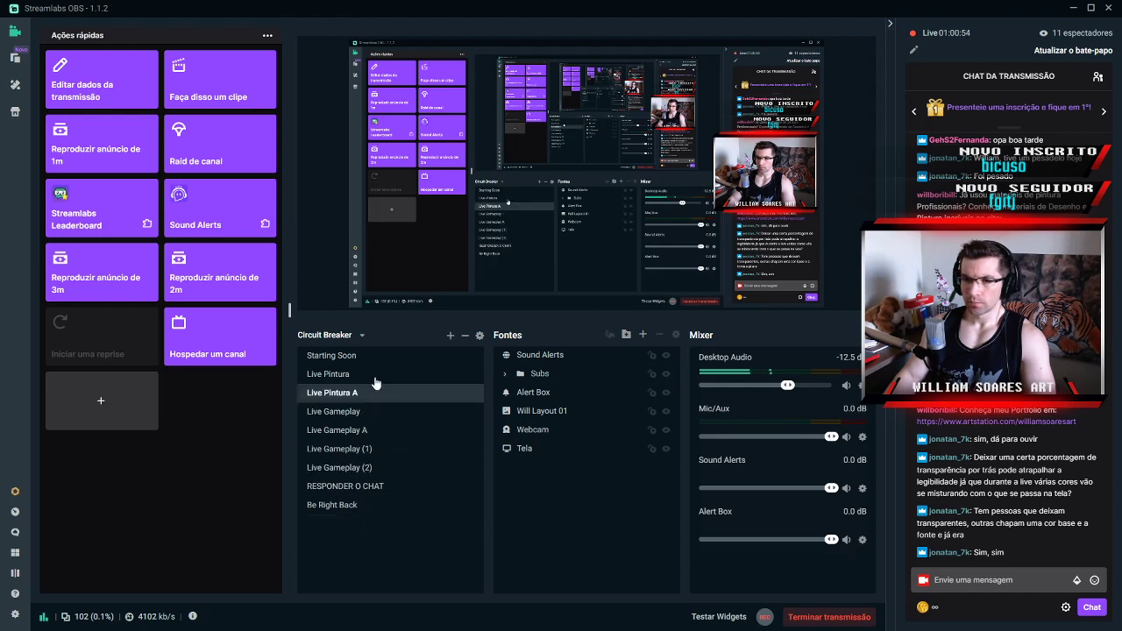
Try moving the Will Layout 01 source to the left side of the Live Pintura A scene, and undo the move.
click(554, 411)
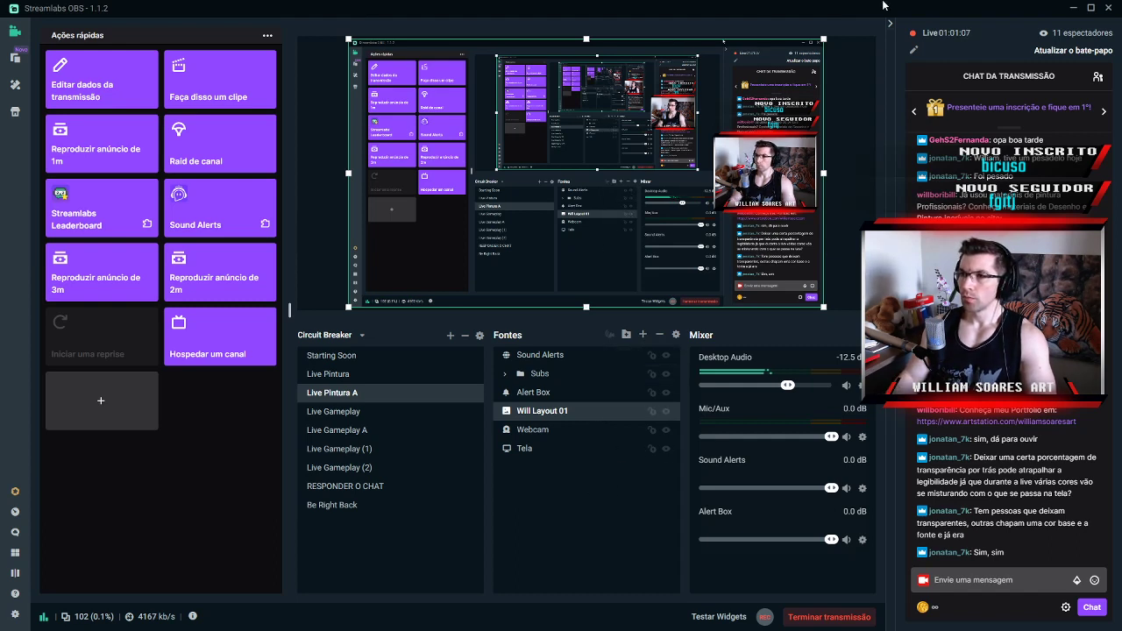
drag(763, 202, 386, 221)
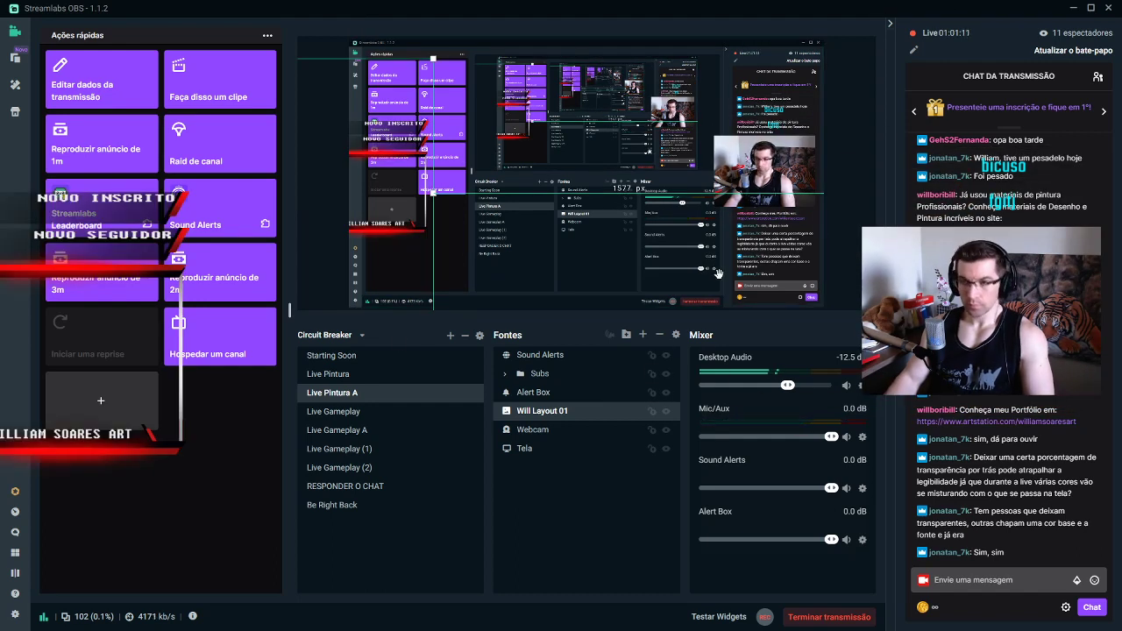
key(ctrl+z)
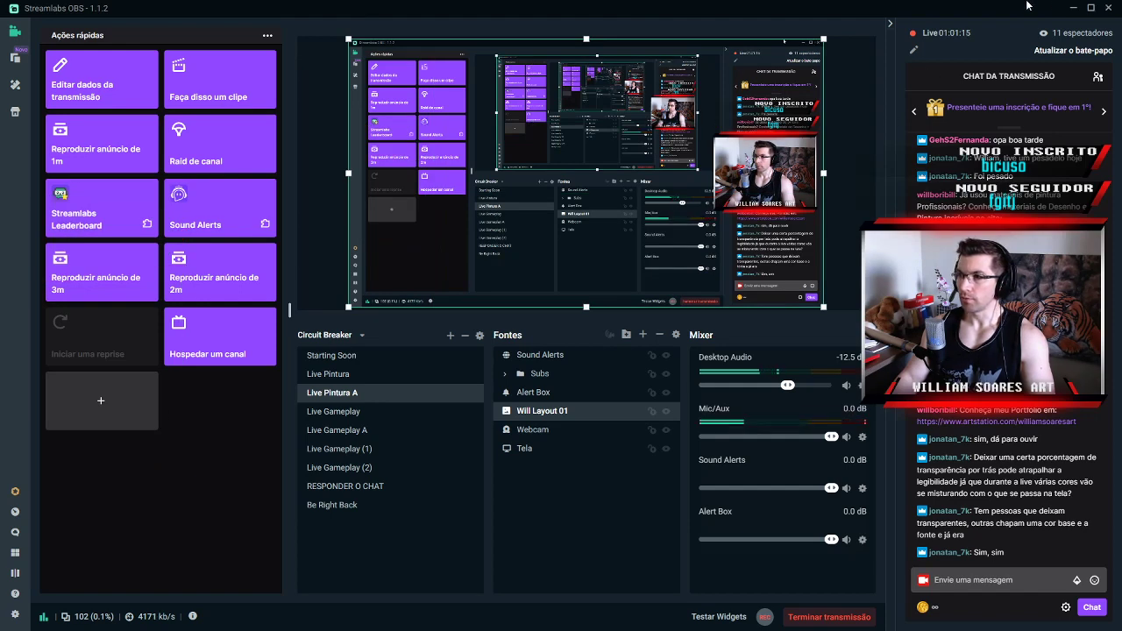
Switch back to Photoshop, hide the Background layer and save the lower-left overlay as a PNG with Smallest / Slow compression and no interlacing.
click(1090, 7)
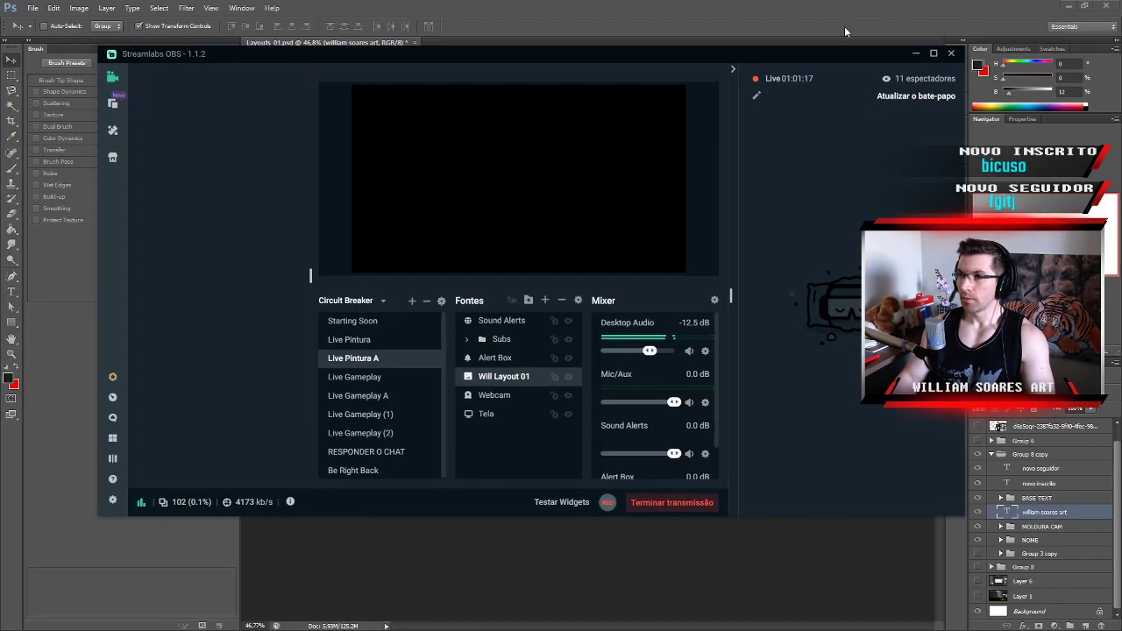
drag(824, 58, 0, 57)
click(35, 46)
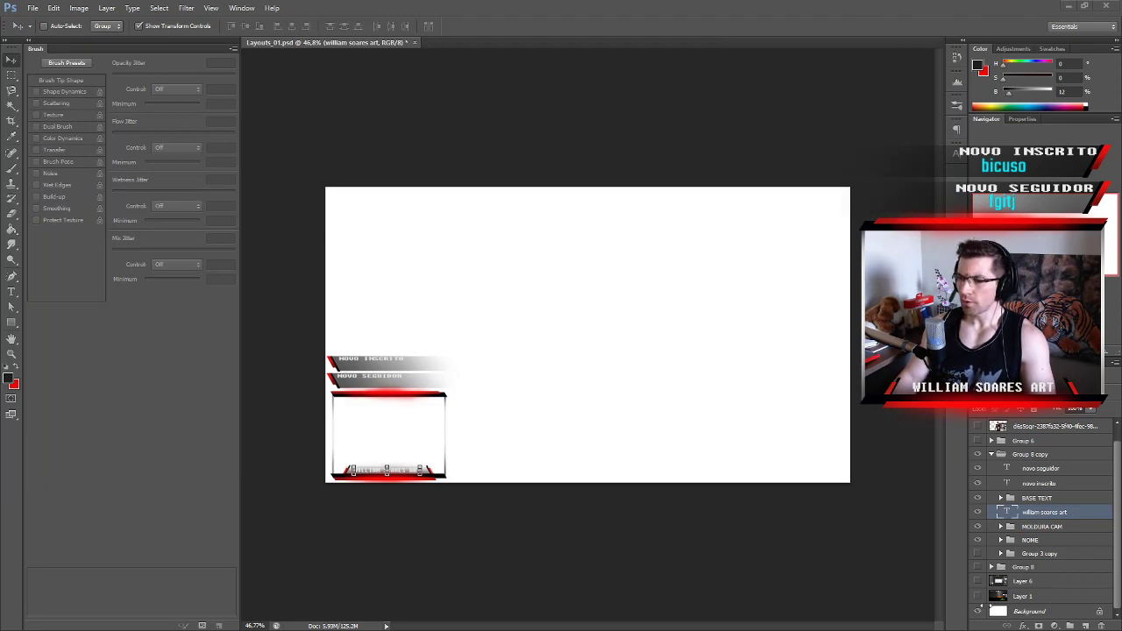
click(977, 611)
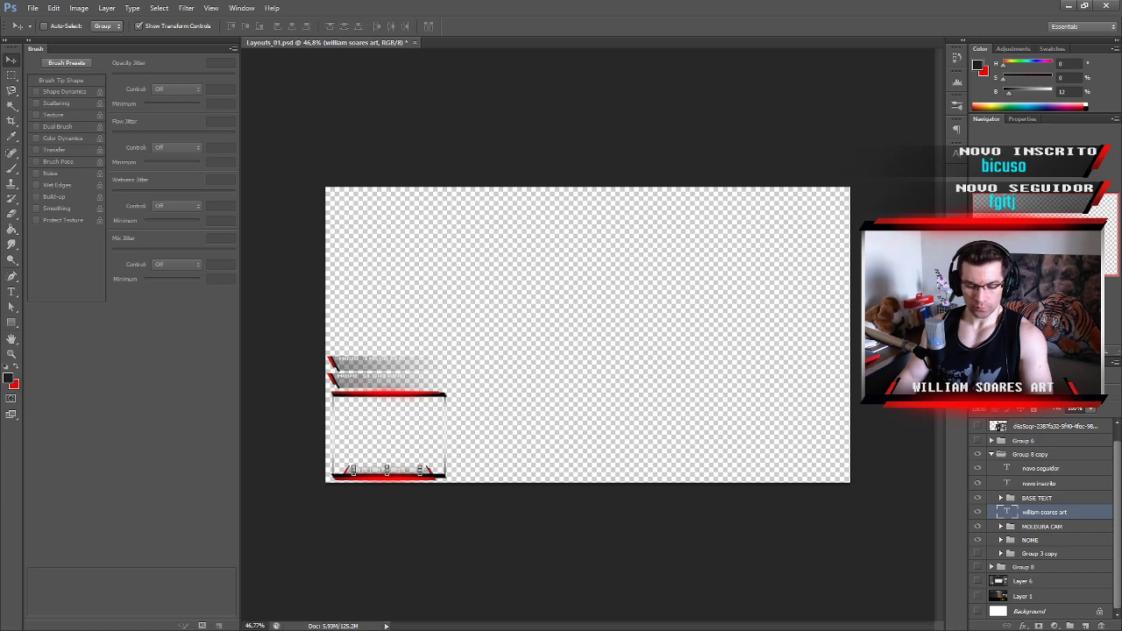
key(Return)
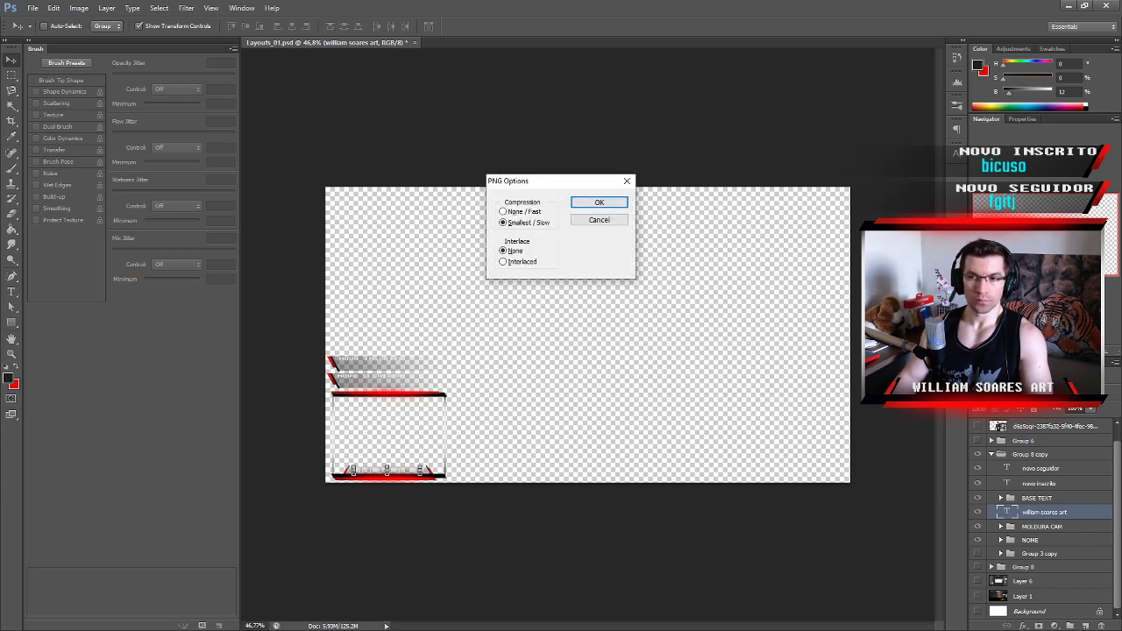
click(600, 203)
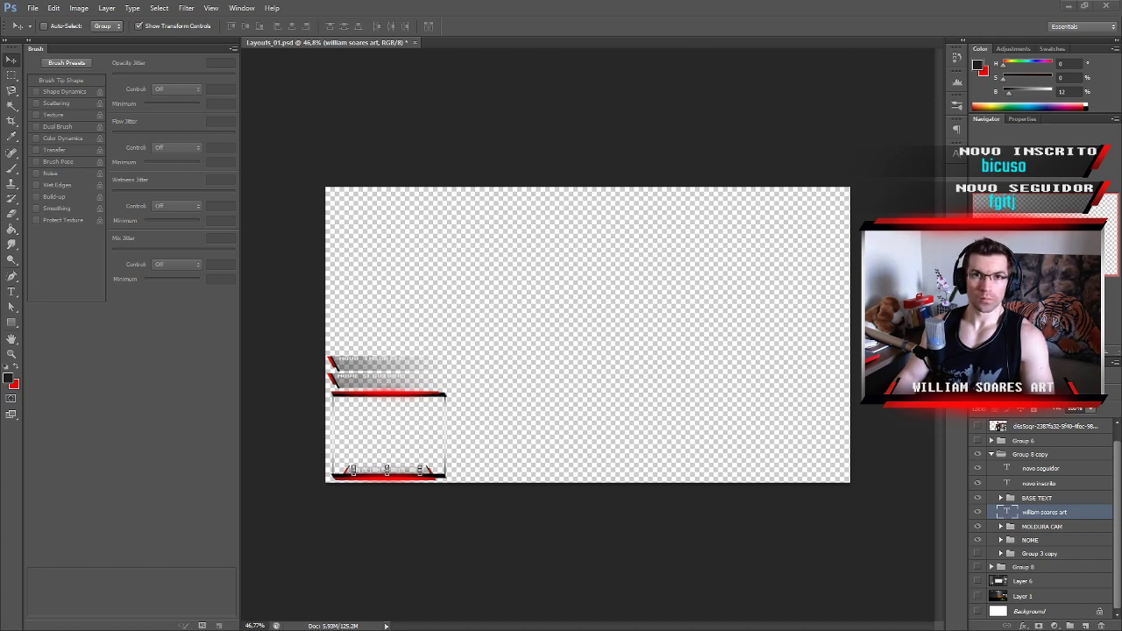
Switch to Streamlabs OBS, maximize its window, and hide the Will Layout 01 source in the Live Pintura A scene.
key(alt+Tab)
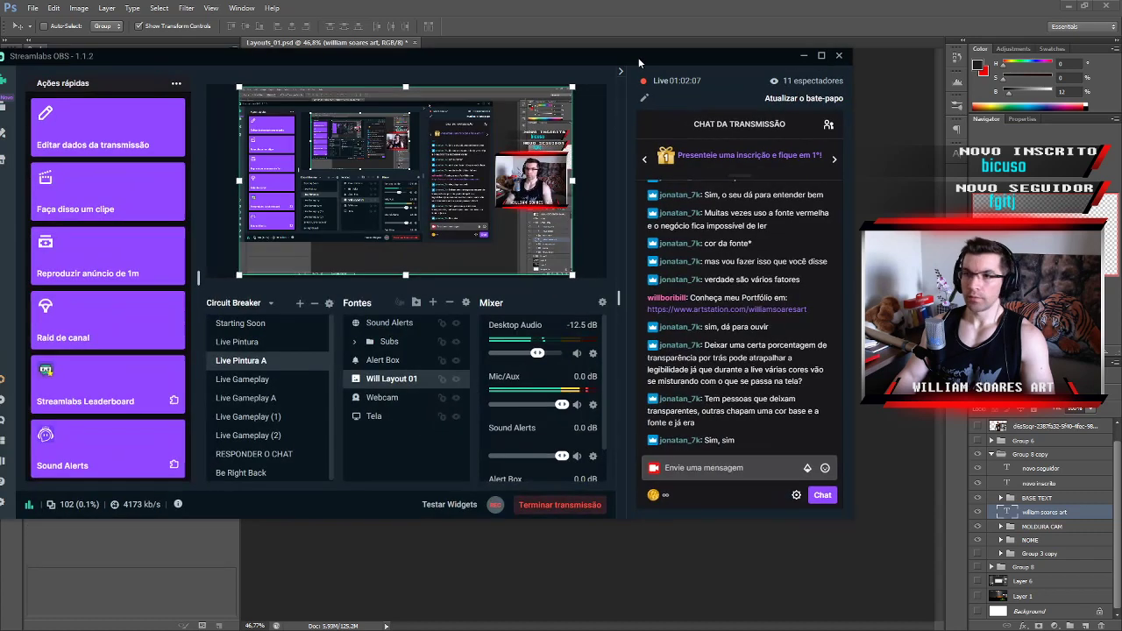
key(super+Up)
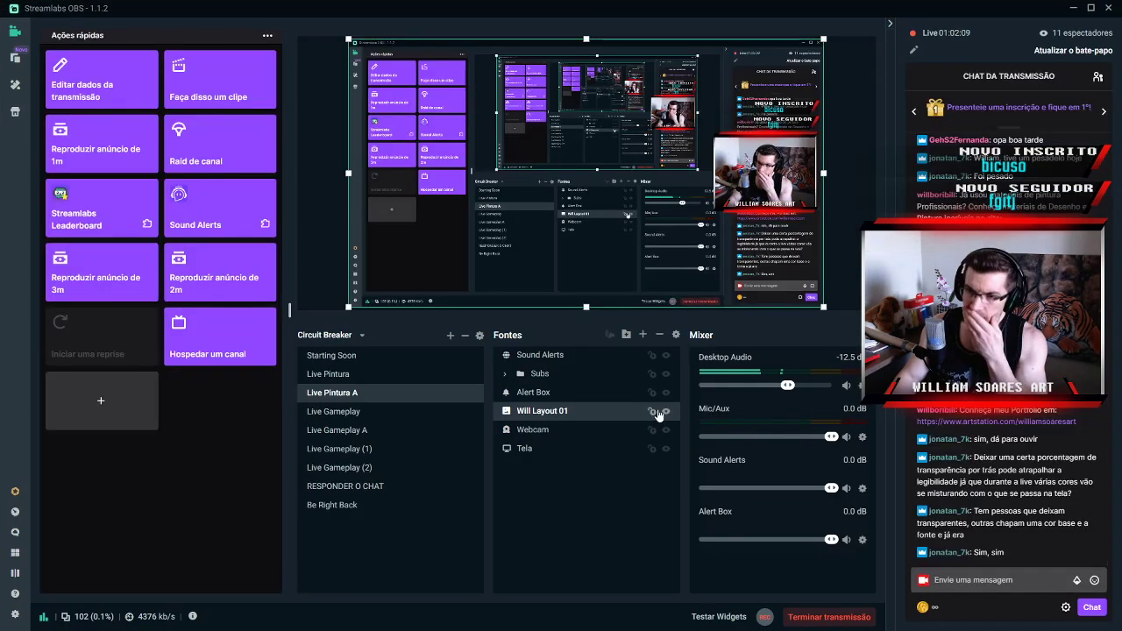
click(383, 410)
click(386, 393)
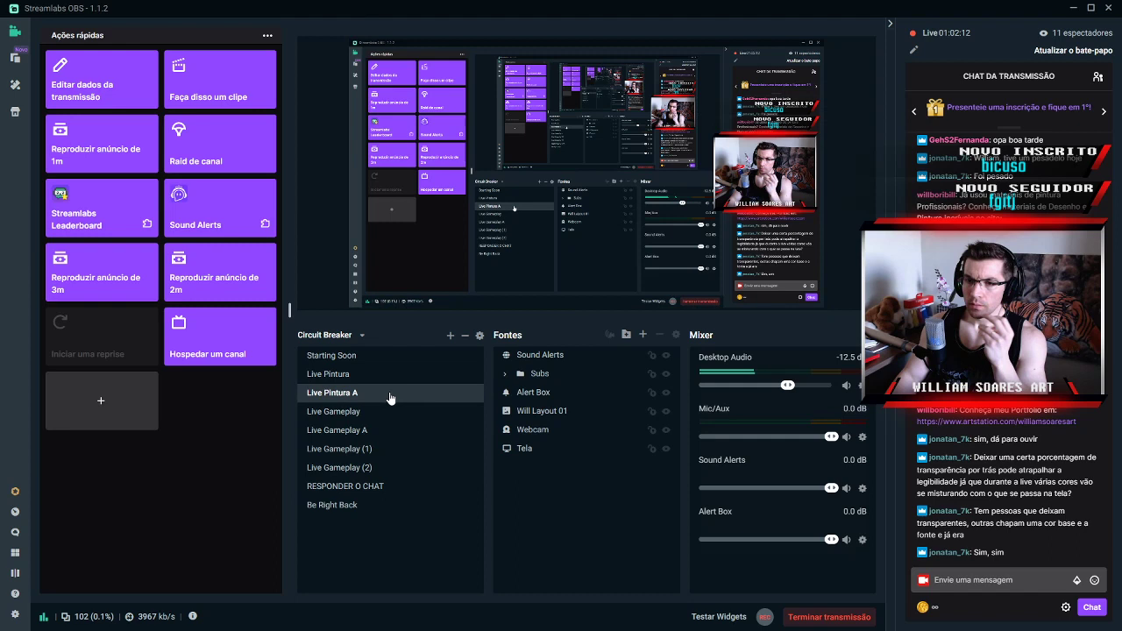
click(587, 418)
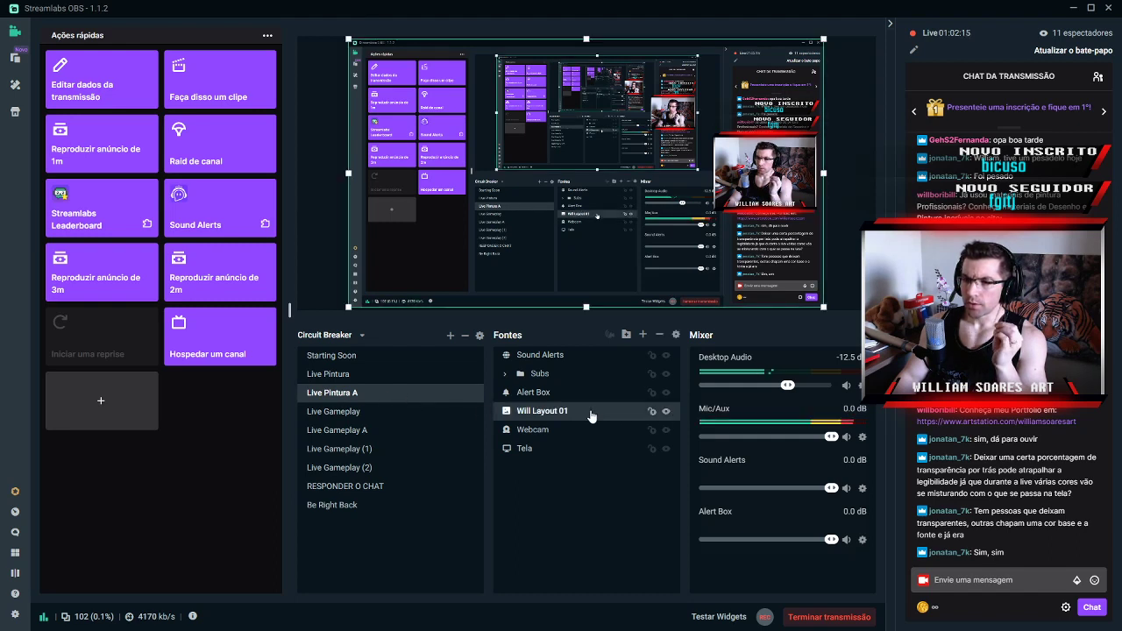
Add a new image source named Will Layout B to the Live Pintura A scene, using the exported lower-left overlay PNG from the Layouts folder.
click(644, 336)
click(301, 312)
click(858, 488)
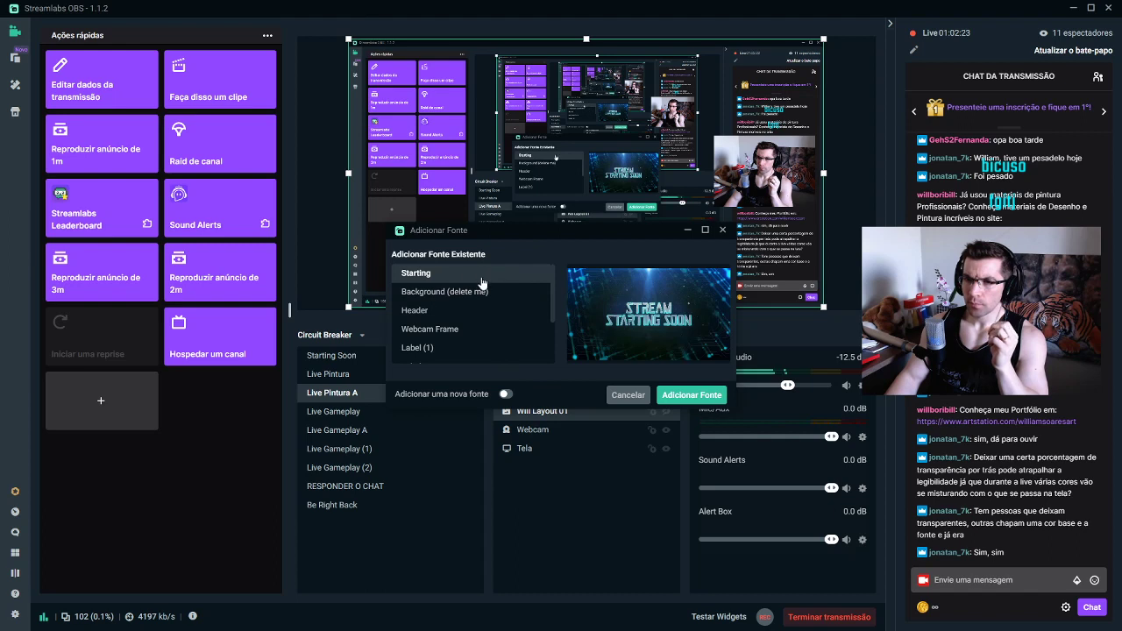
click(504, 395)
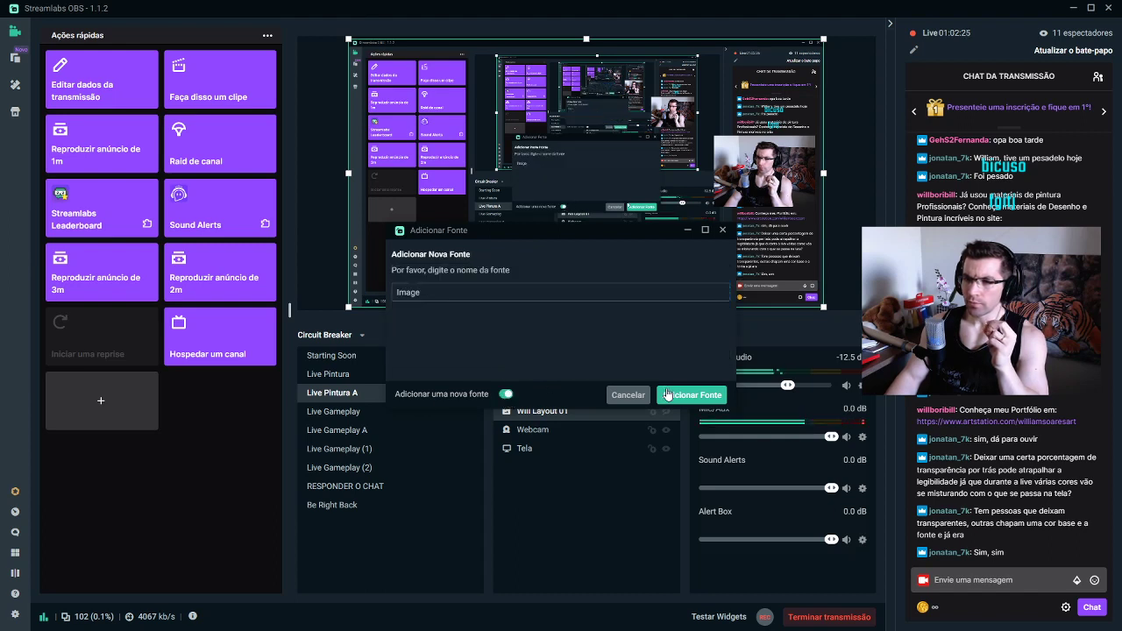
double_click(398, 292)
text(W)
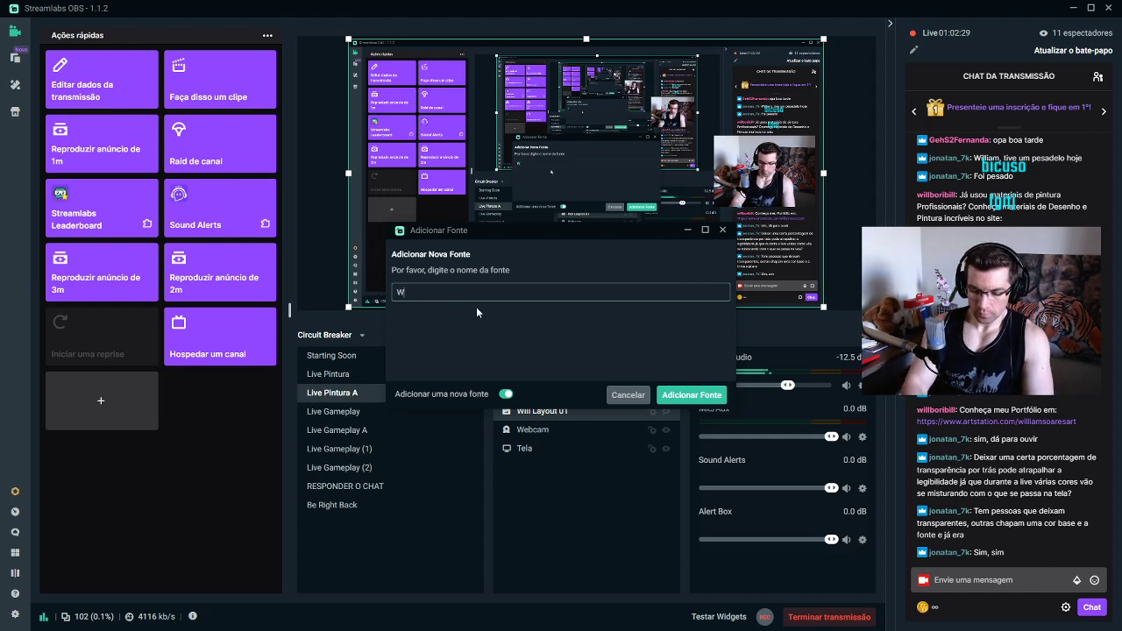
text(ill L)
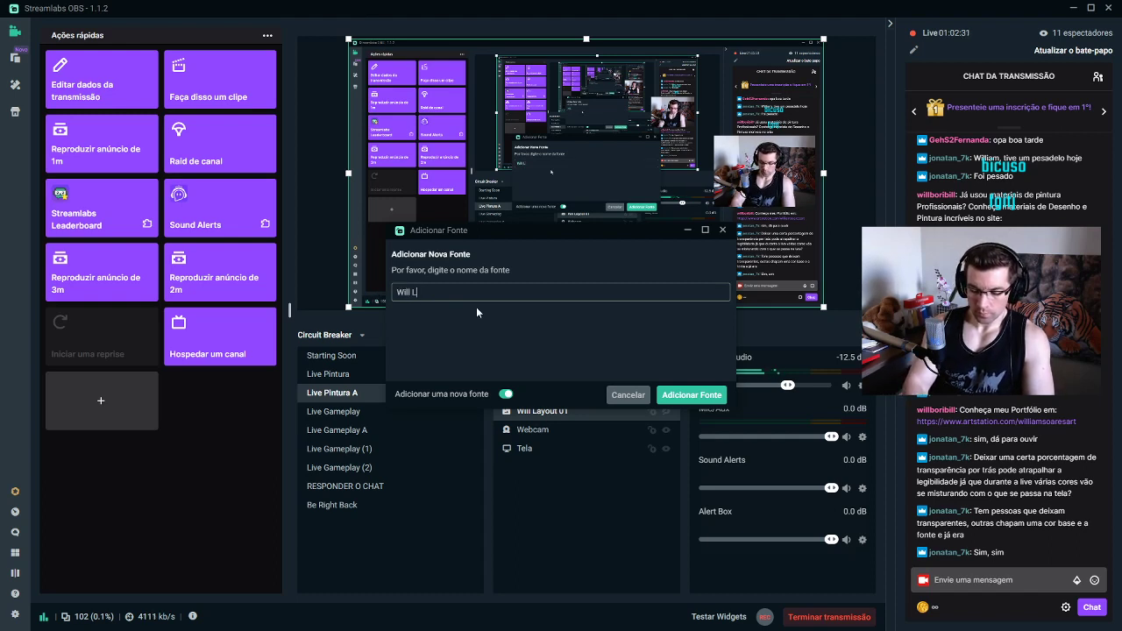
text(ayout B)
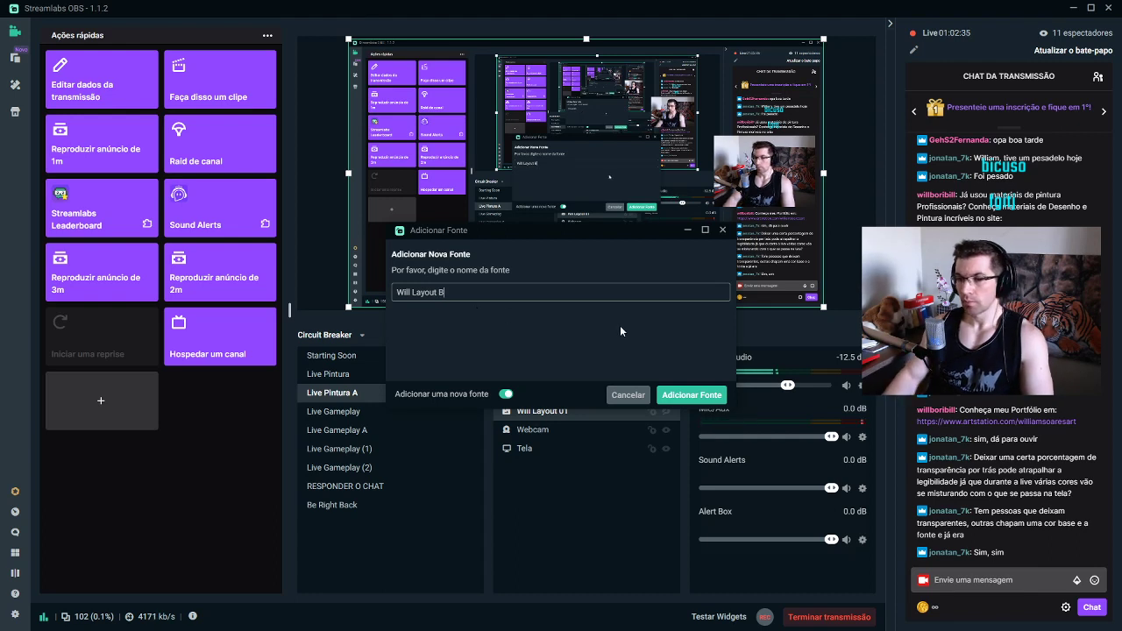
click(682, 395)
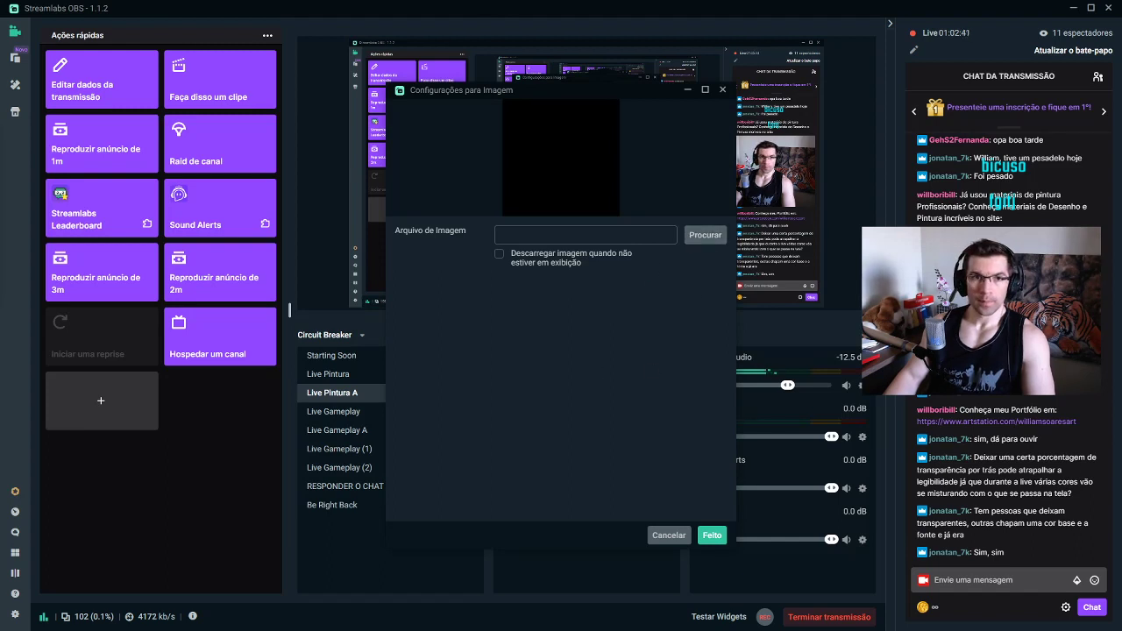
key(Return)
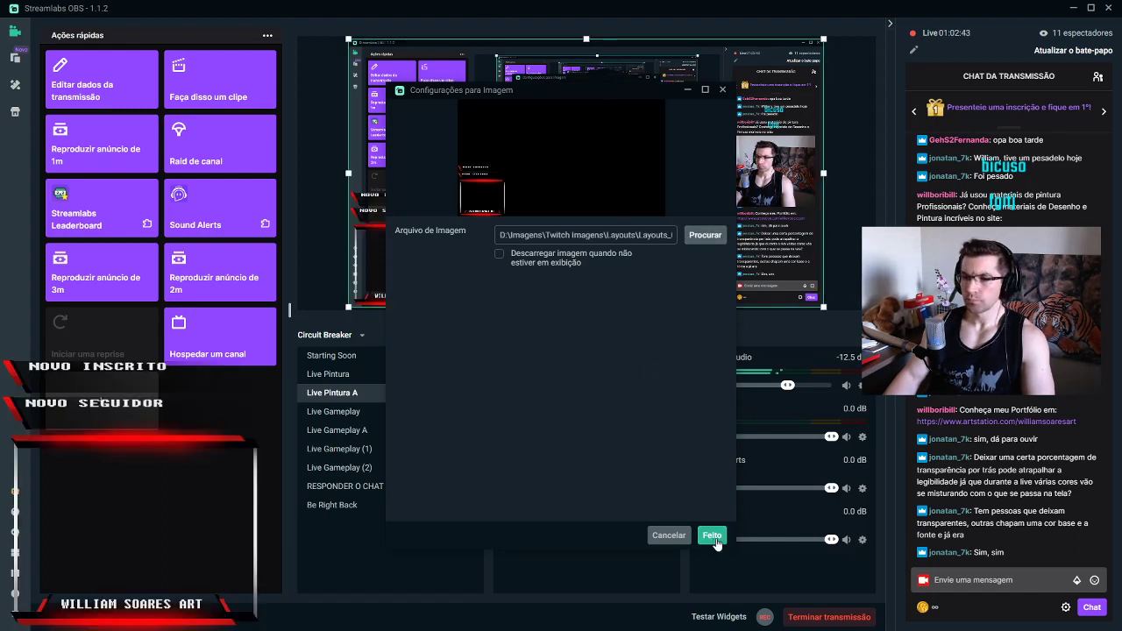
click(712, 535)
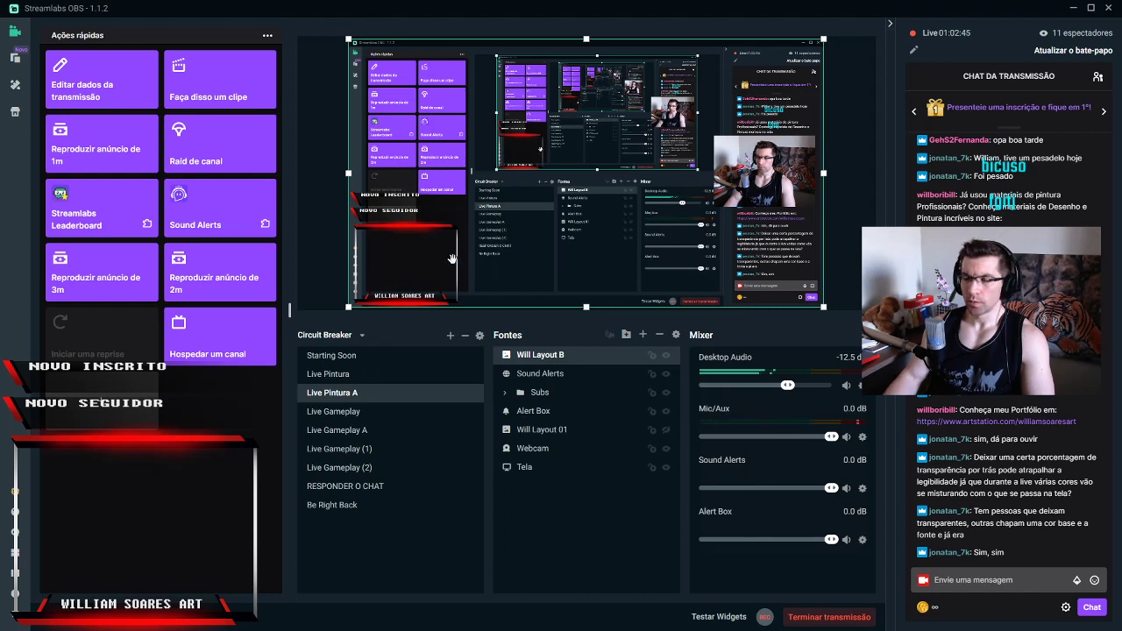
Move the Webcam source into the lower-left camera frame of the Will Layout B overlay.
click(542, 430)
drag(751, 175, 406, 270)
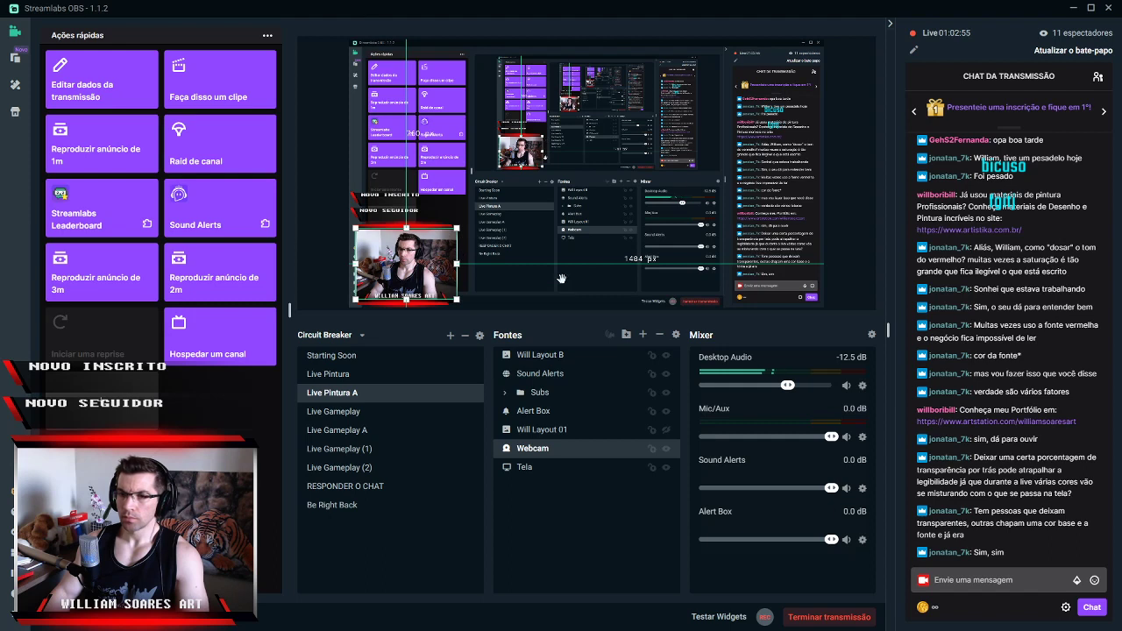
Move the Streamlabs OBS window off this display and maximize the output projector window to check the scene.
mouse_move(589, 11)
mouse_down()
mouse_move(408, 62)
mouse_move(9, 66)
mouse_up()
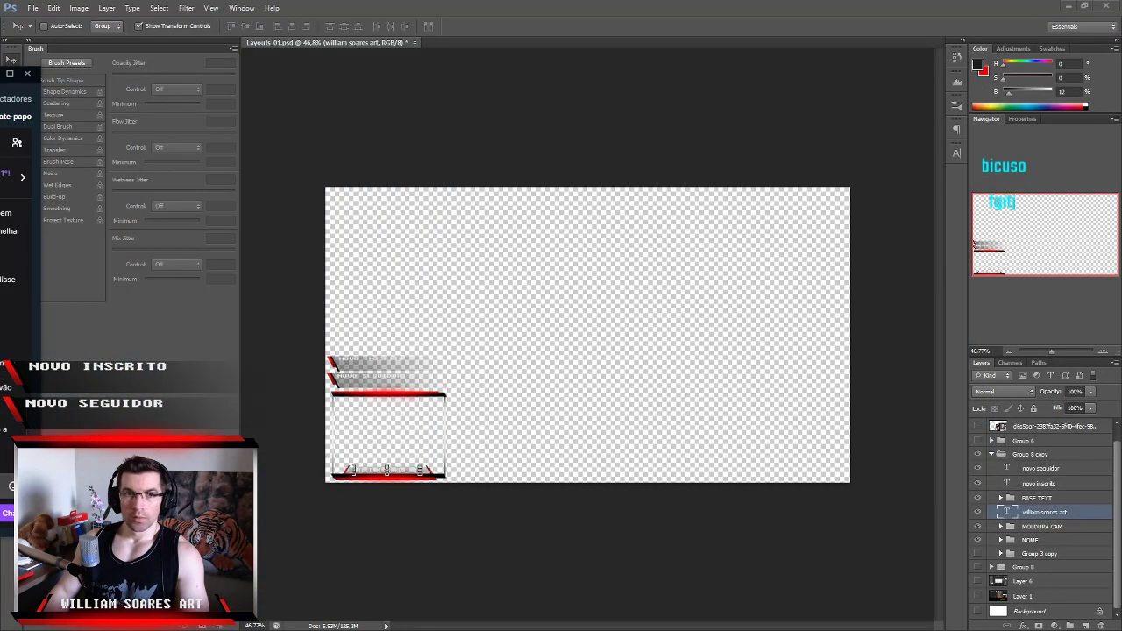
key(alt+Tab)
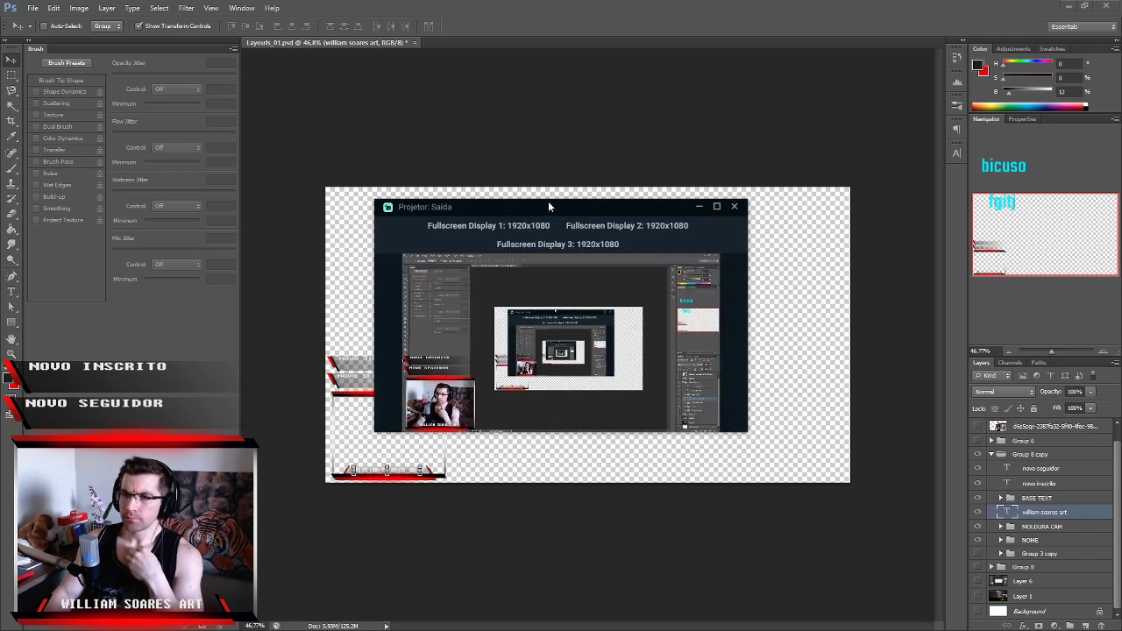
click(716, 206)
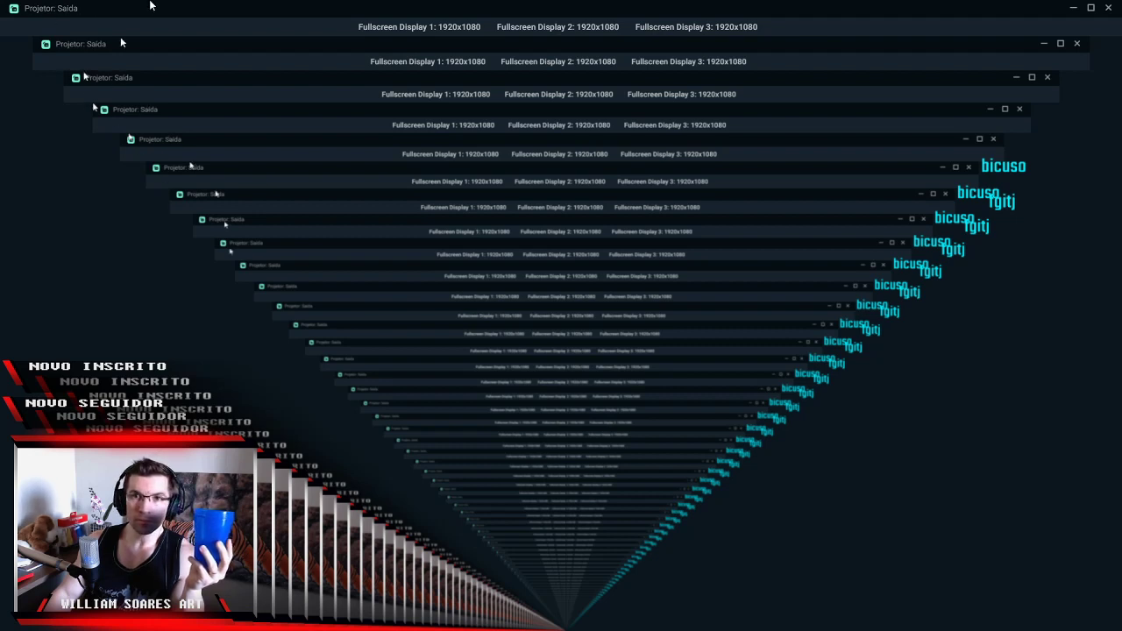
Close the projector window and make the Artístika logo layer visible in Layouts_01.psd.
click(1108, 7)
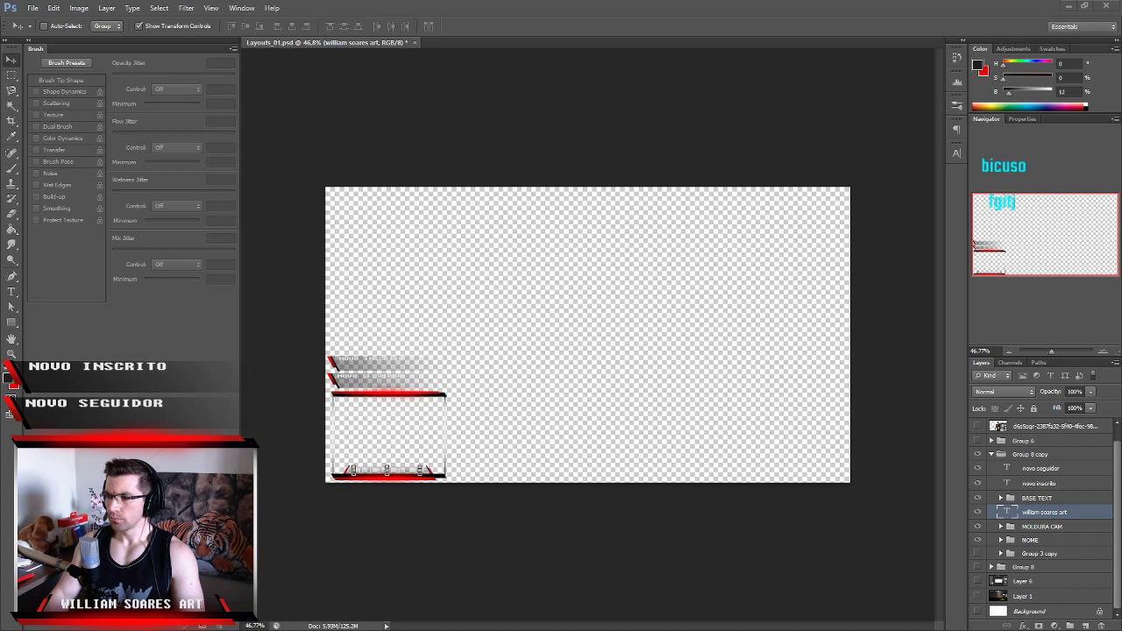
drag(1115, 472, 1116, 444)
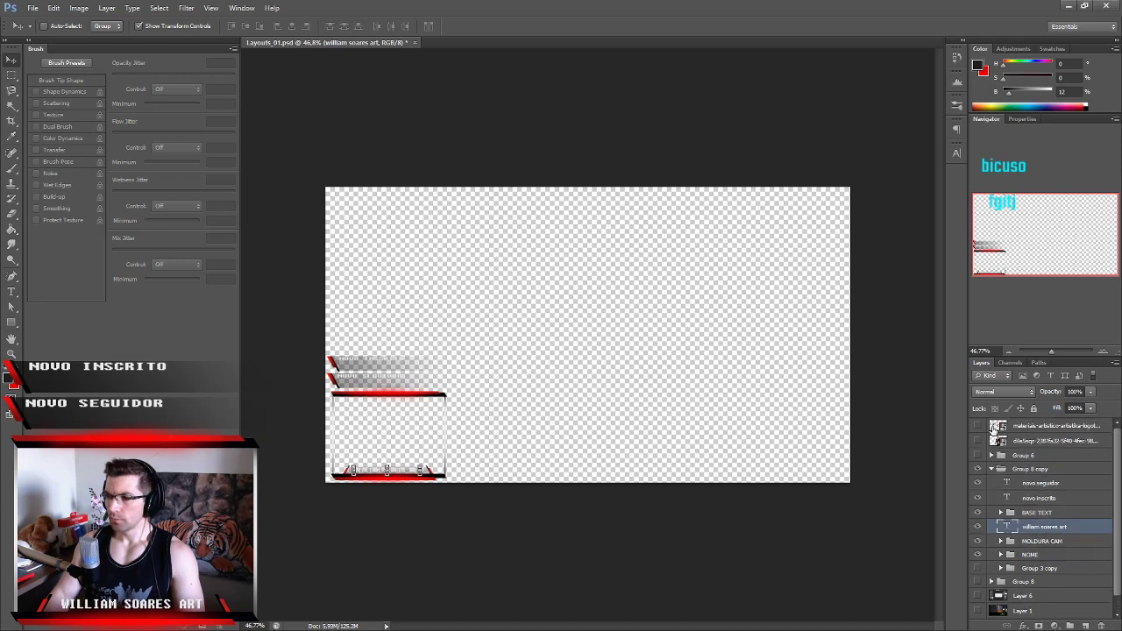
click(977, 426)
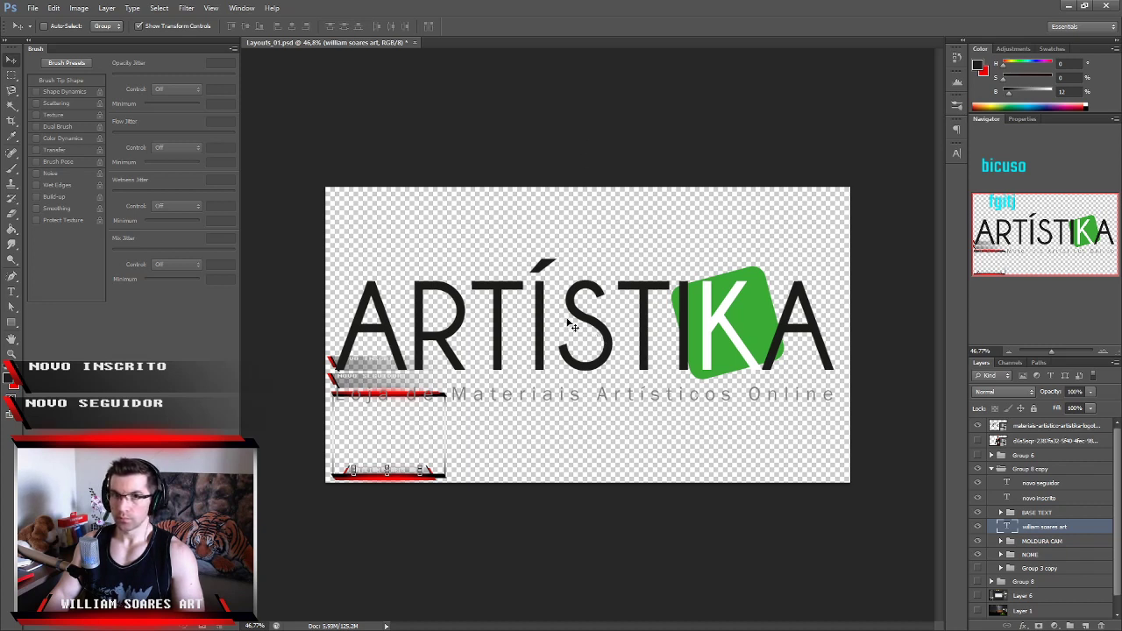
Select the Artístika logo layer, scale it down to 1.92% and place it in the canvas's lower-right corner.
mouse_move(627, 342)
mouse_down()
mouse_move(624, 365)
mouse_move(621, 343)
mouse_up()
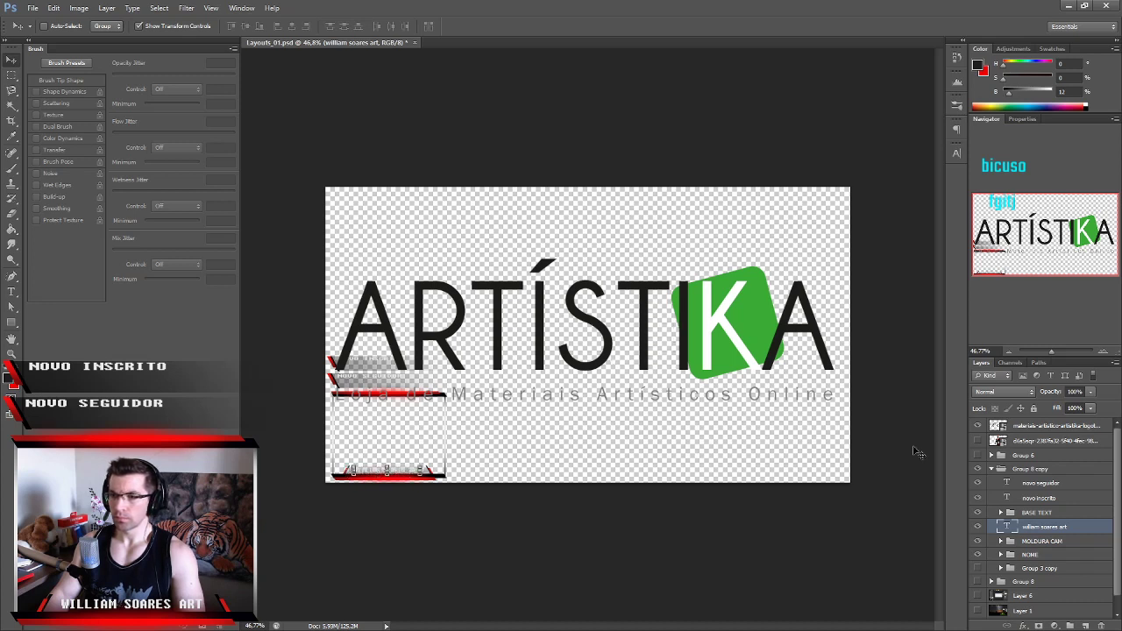
click(1045, 428)
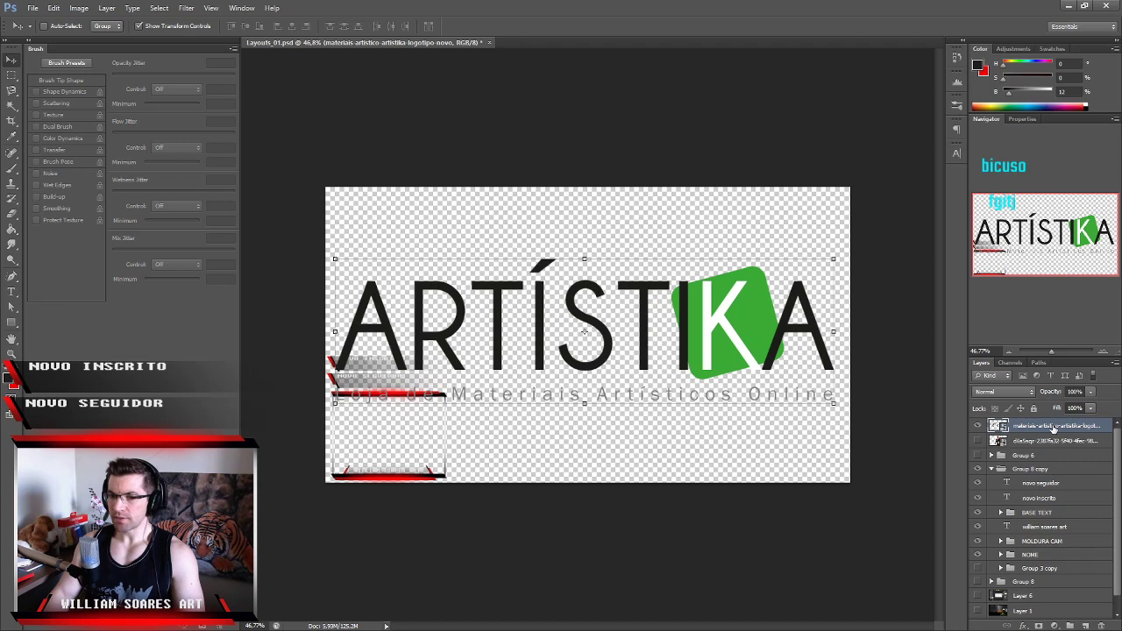
drag(505, 293, 514, 372)
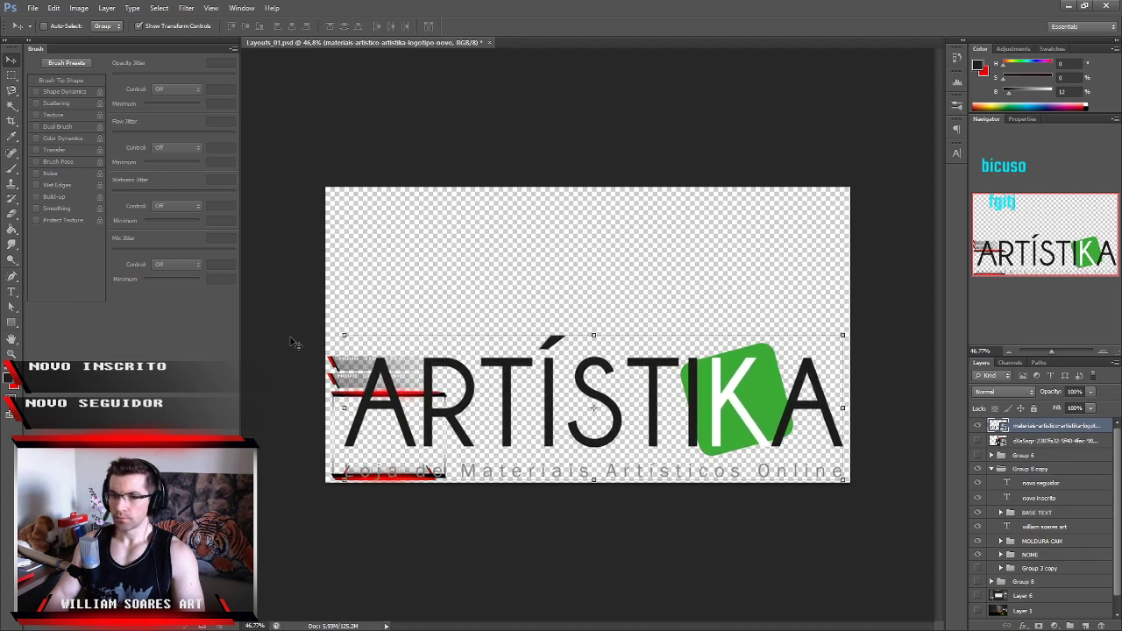
key(ctrl+t)
drag(569, 409, 350, 393)
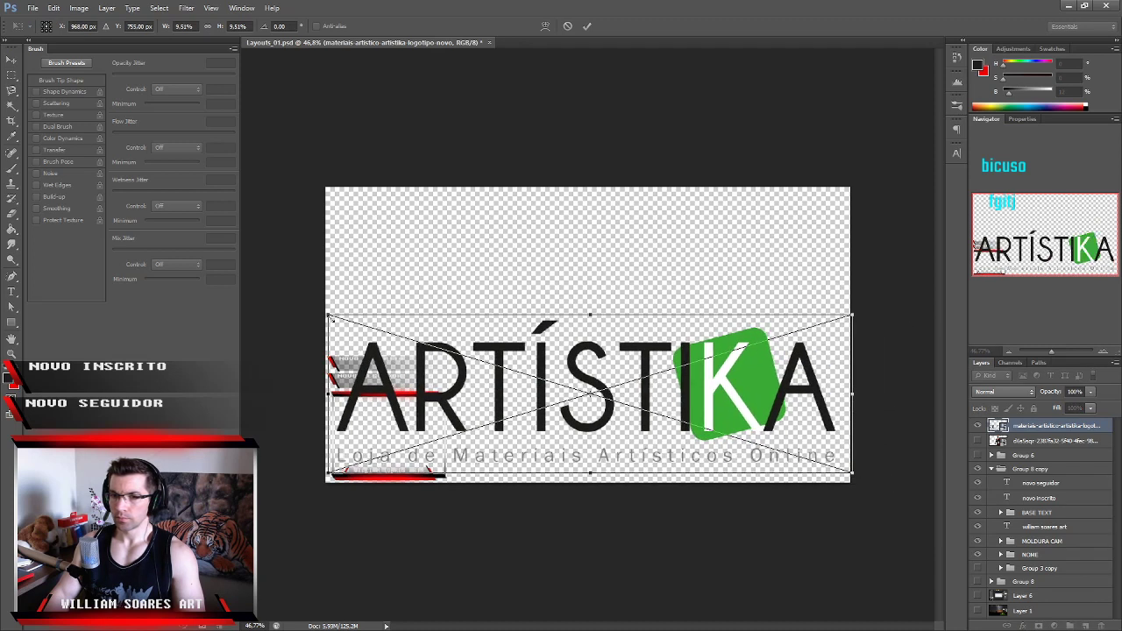
drag(327, 315, 738, 440)
mouse_move(848, 437)
mouse_down()
mouse_move(831, 442)
mouse_move(844, 445)
mouse_up()
drag(733, 447, 738, 449)
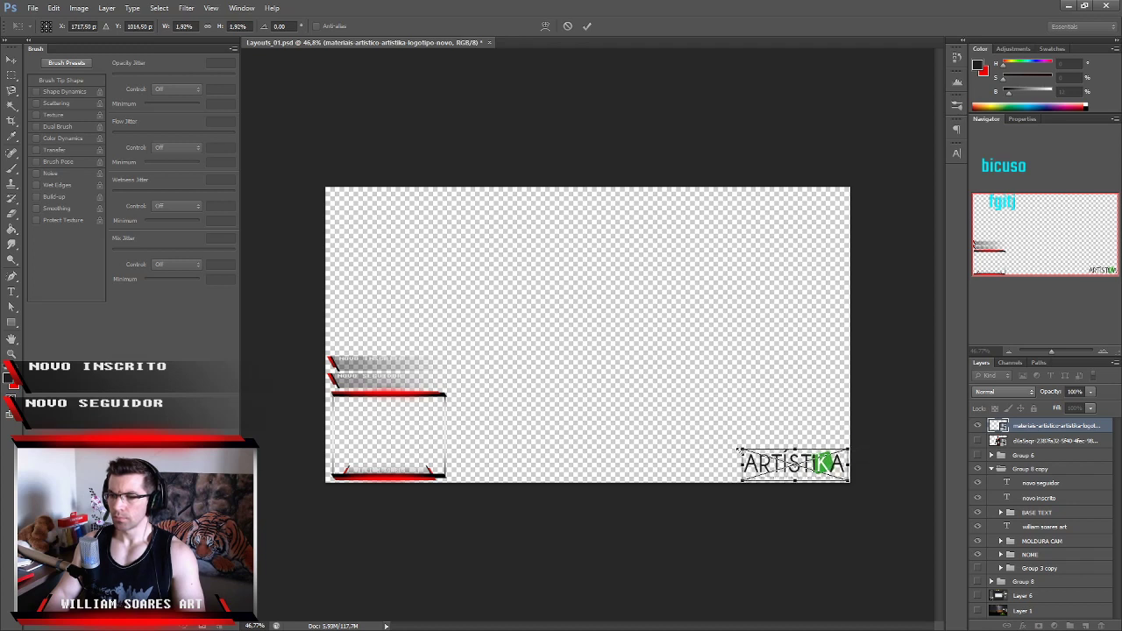
click(588, 26)
Show the night-sky background image on Layer 1 behind the overlay.
scroll(1073, 574, down, 1)
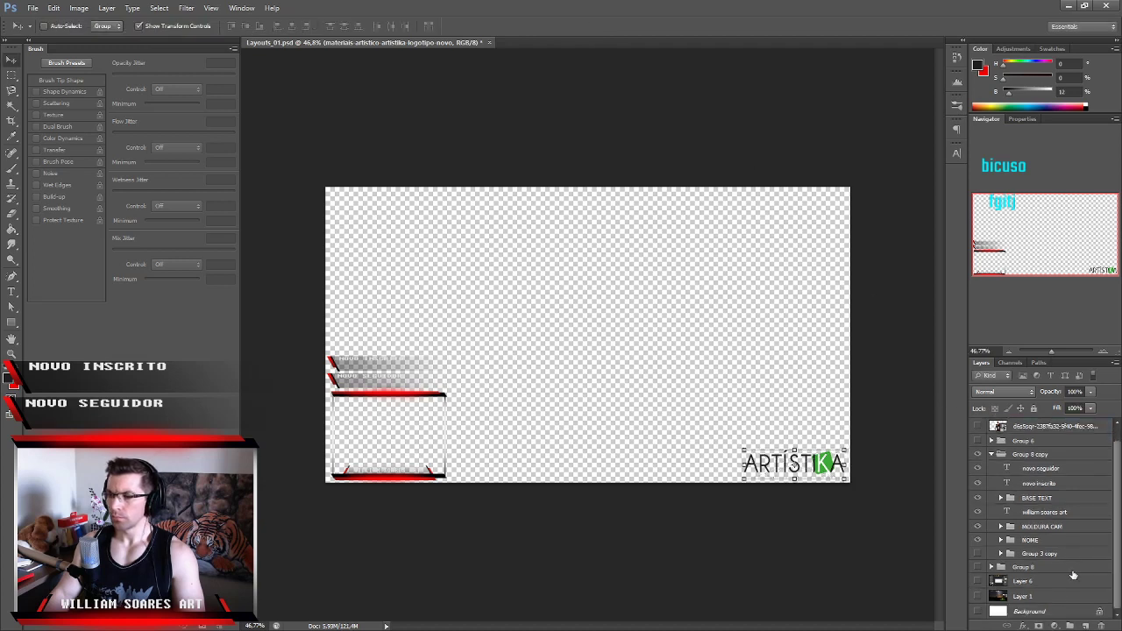
click(977, 595)
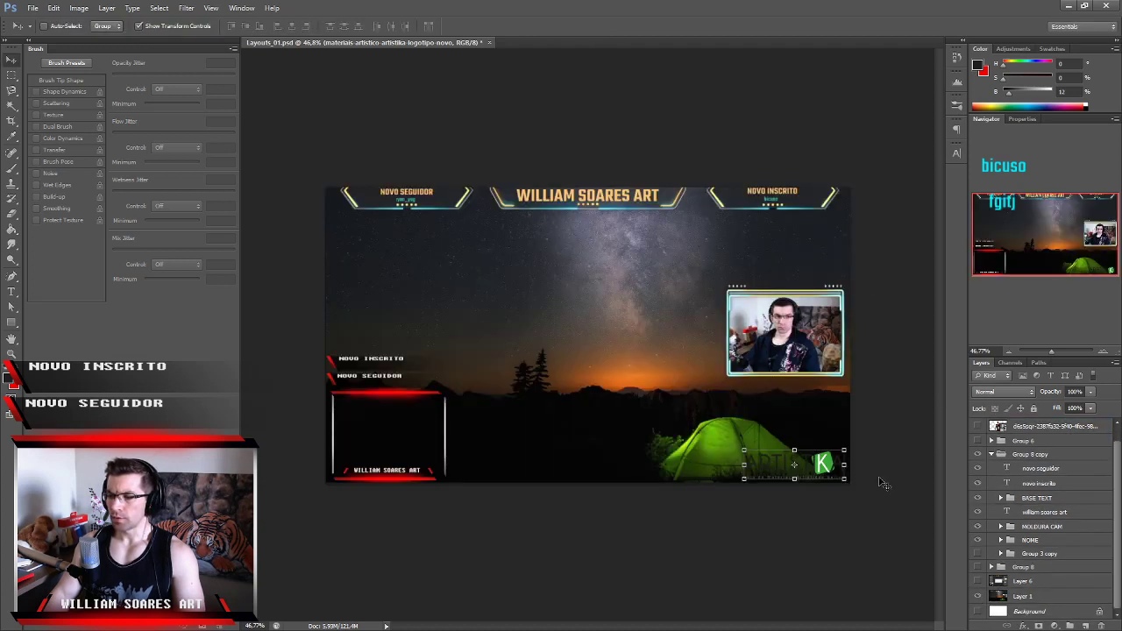
Rasterize the Artístika logo layer.
double_click(1051, 426)
right_click(1003, 426)
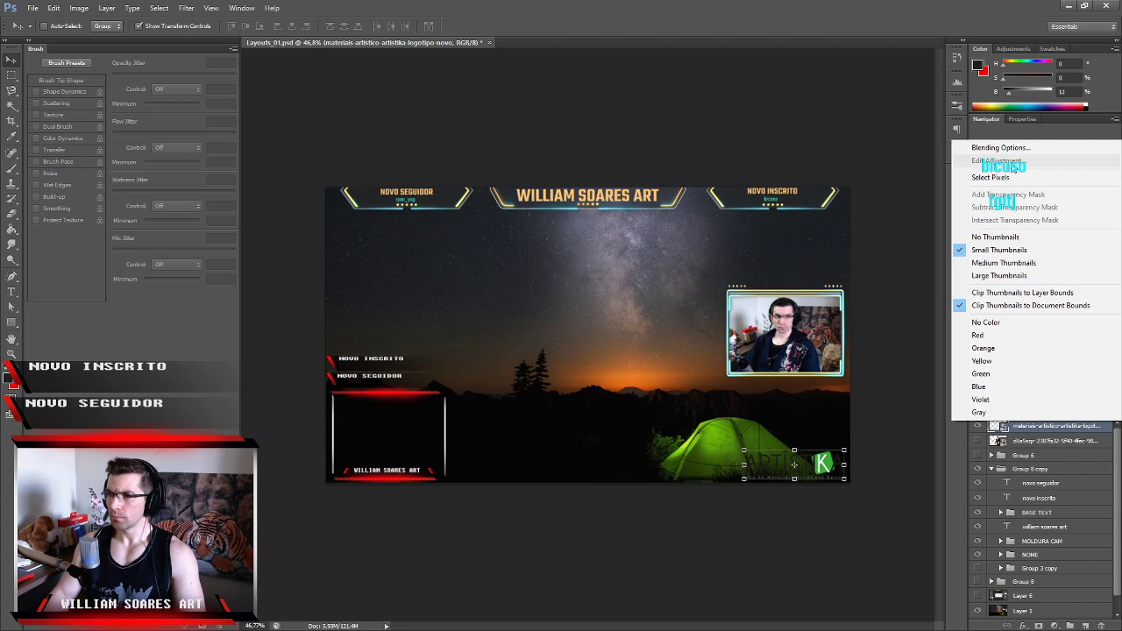
click(1037, 432)
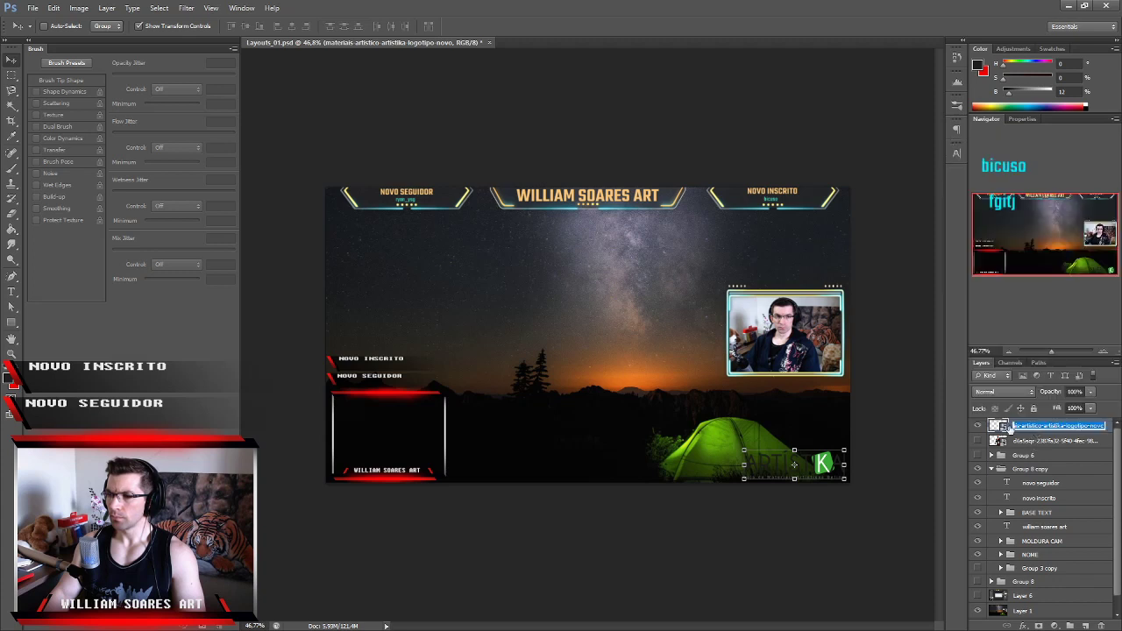
right_click(997, 427)
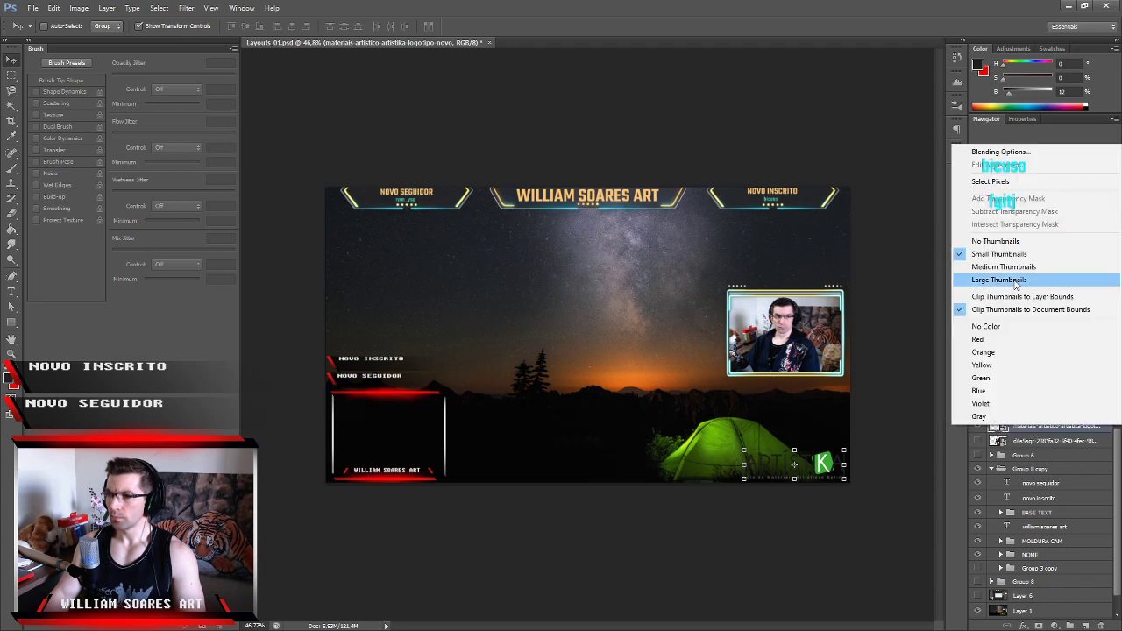
click(1049, 435)
right_click(1049, 434)
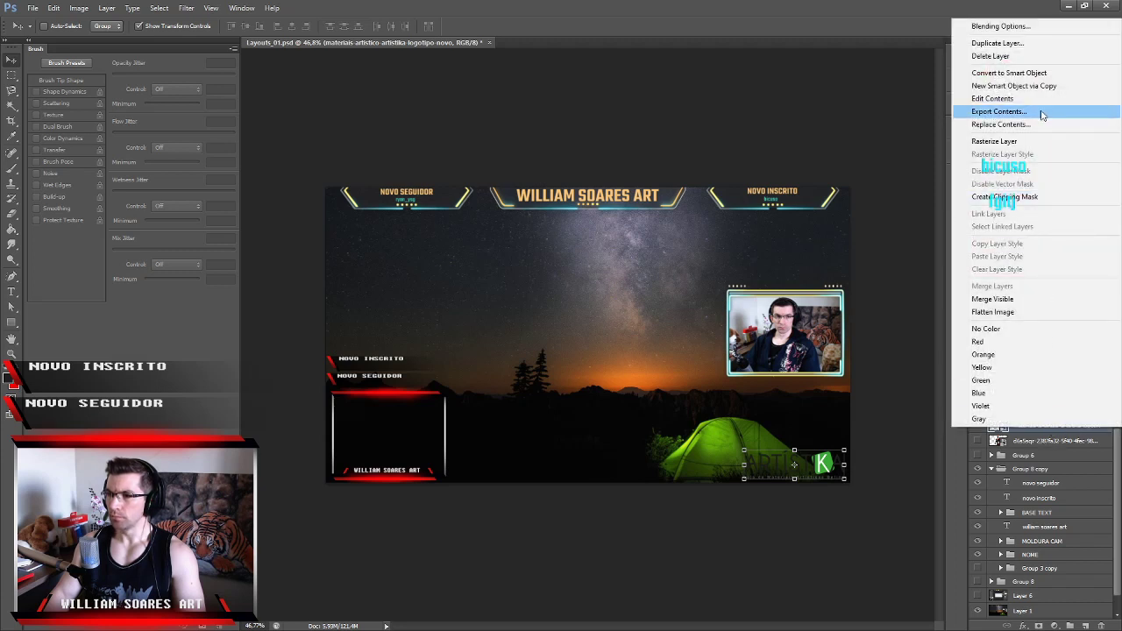
click(1023, 143)
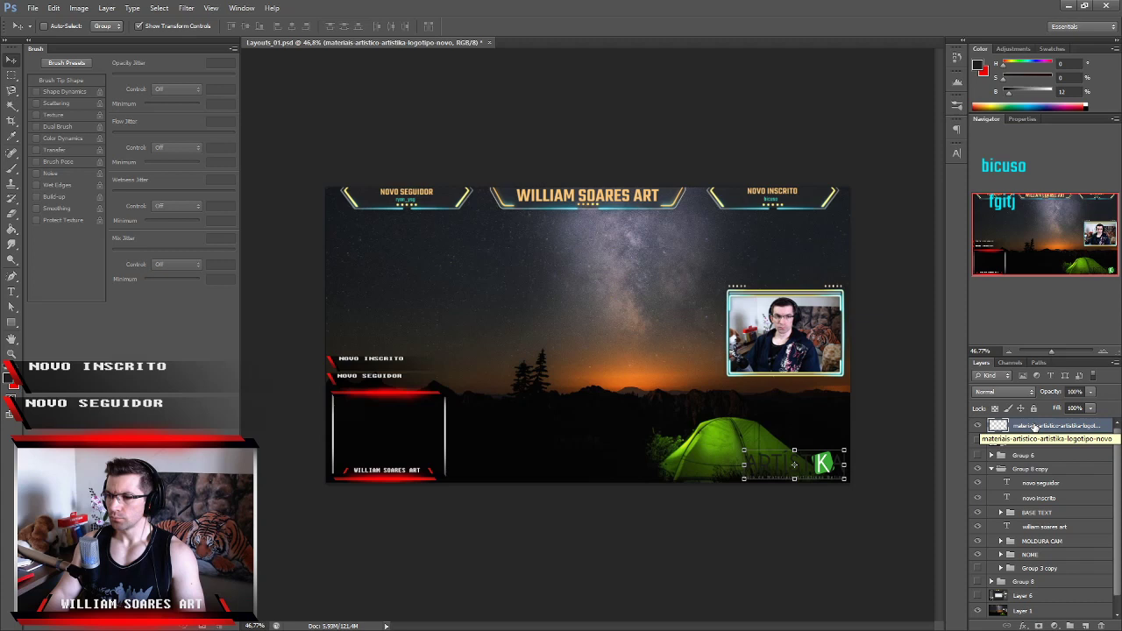
Open the logo layer's Layer Style settings and preview an Outer Glow, switching it on and off.
double_click(999, 427)
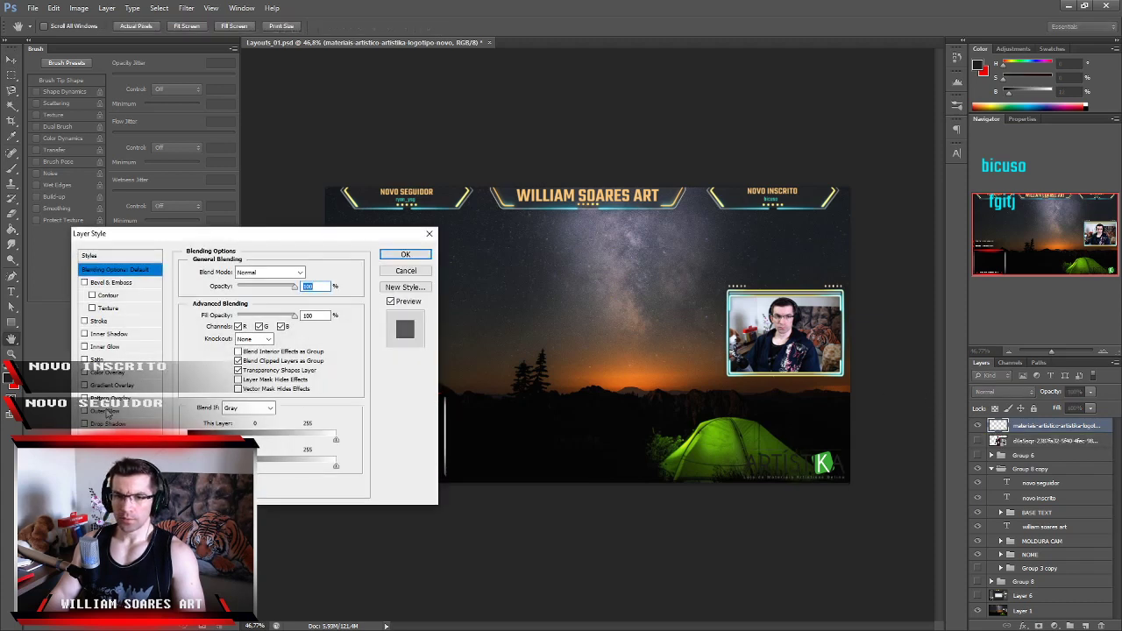
click(107, 412)
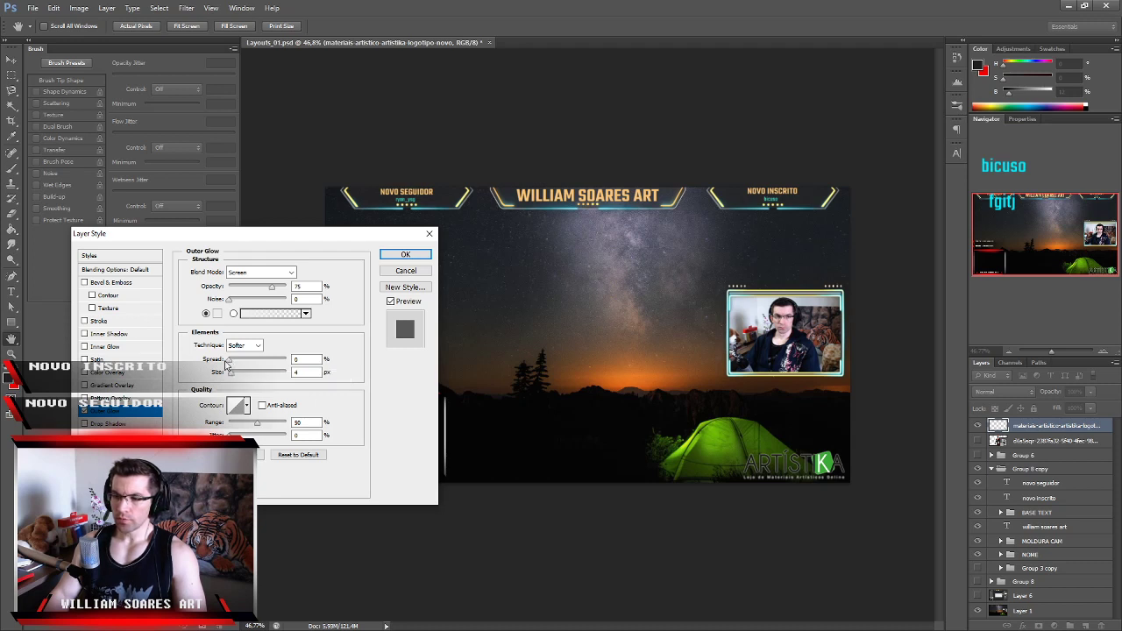
click(84, 411)
Try Bevel & Emboss with Contour on the logo, using depth 83%, size 6 px, angle 141° and altitude 21°.
click(84, 282)
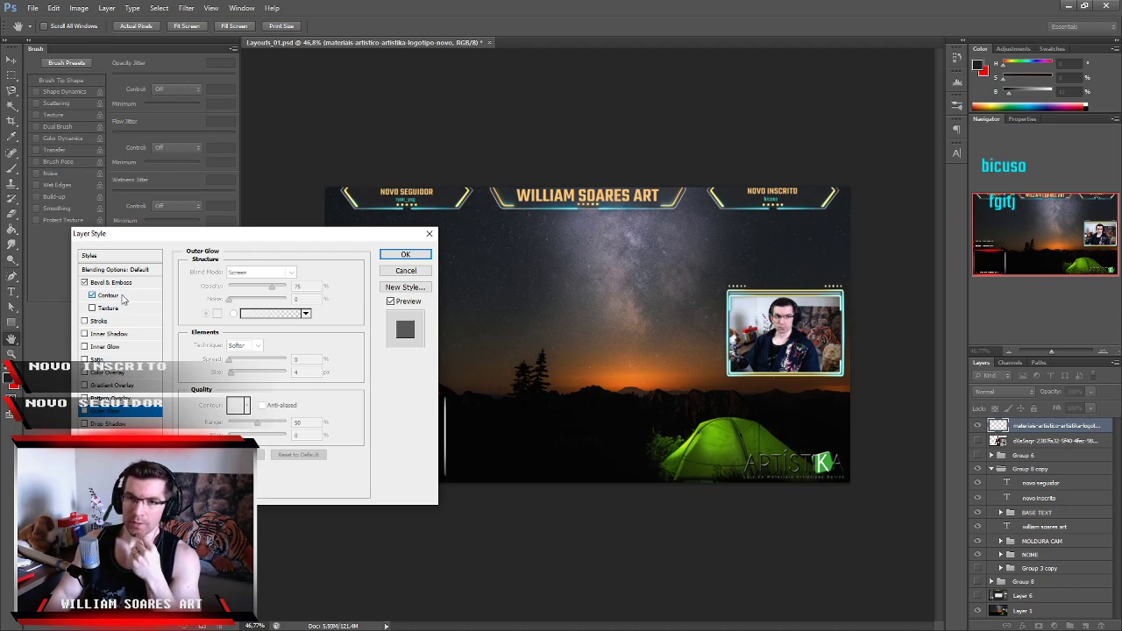
click(124, 296)
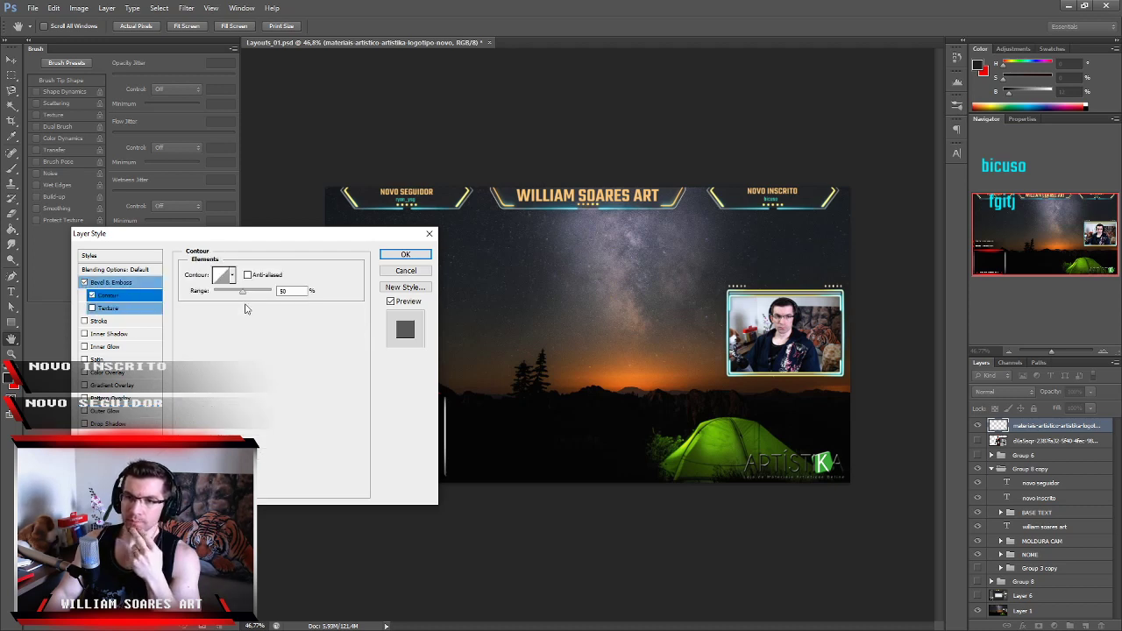
click(134, 283)
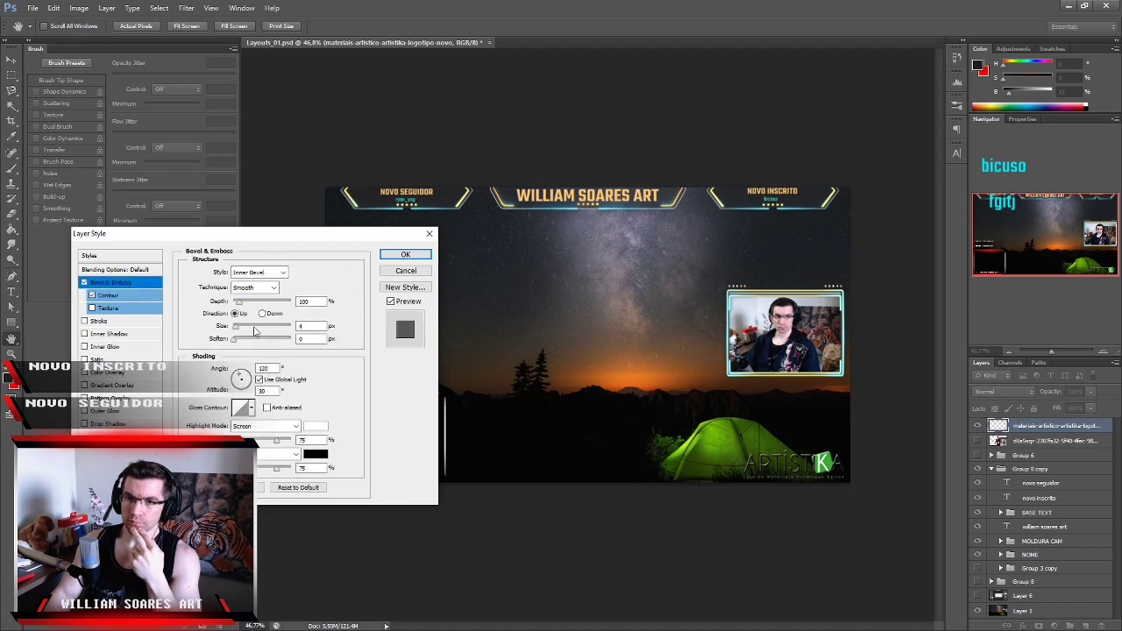
drag(239, 301, 237, 333)
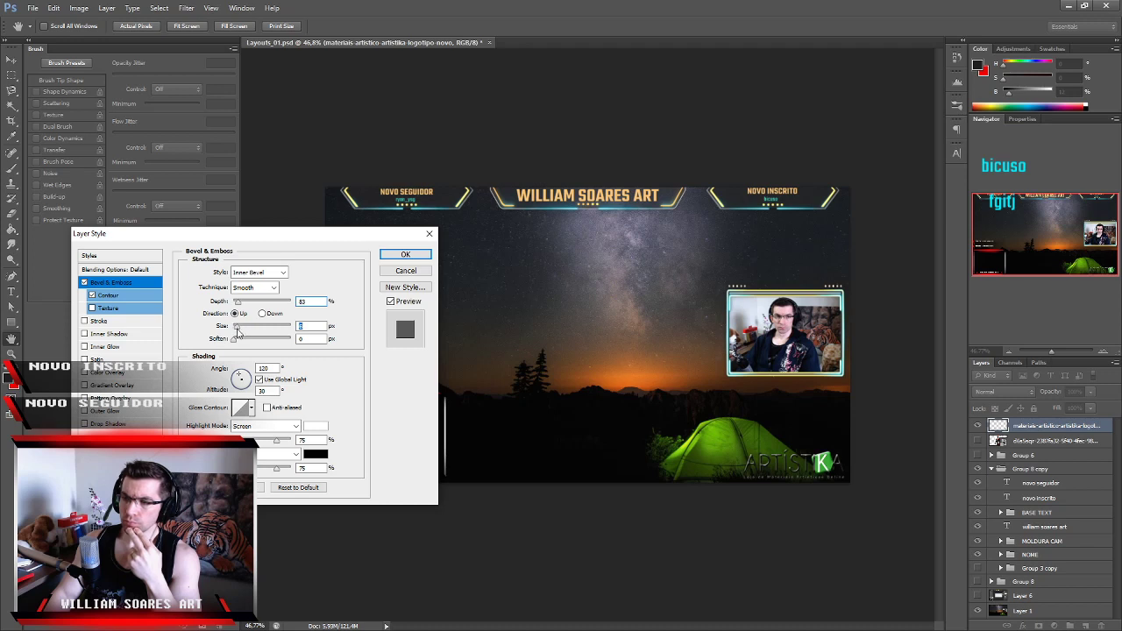
drag(241, 378, 238, 378)
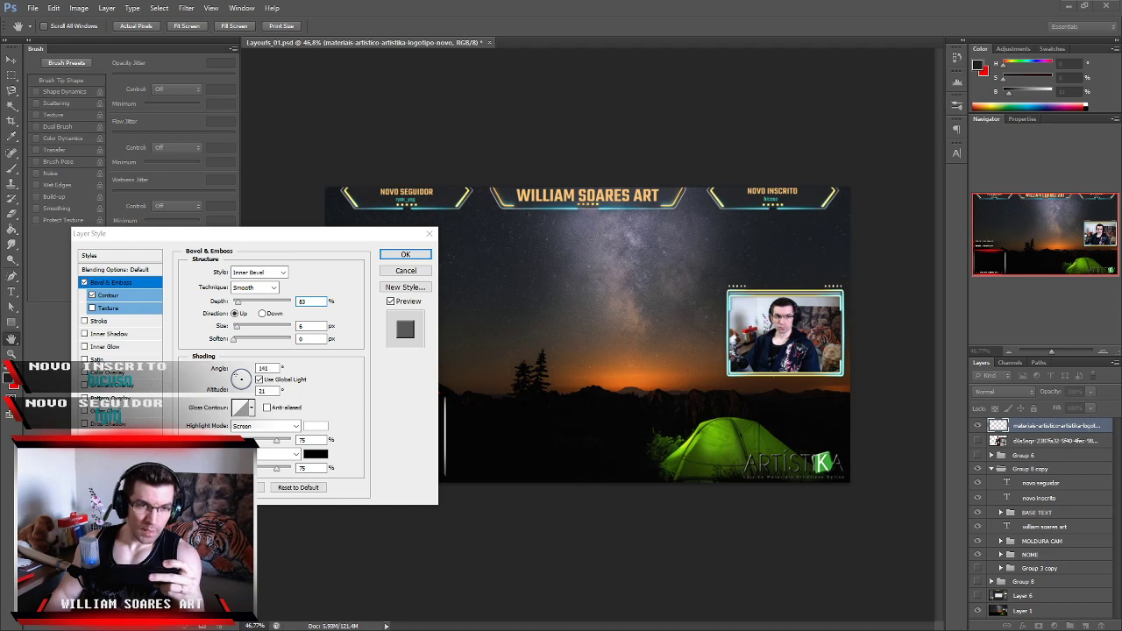
Enable Outer Glow on the logo and set the glow colour to white (ffffff).
drag(315, 240, 537, 211)
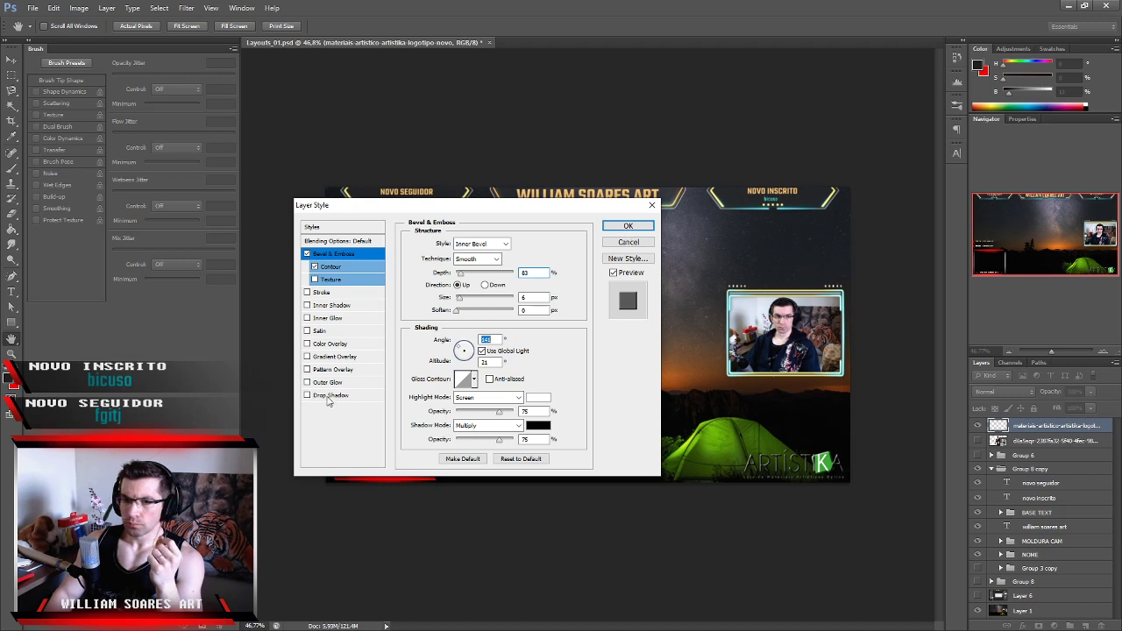
click(355, 383)
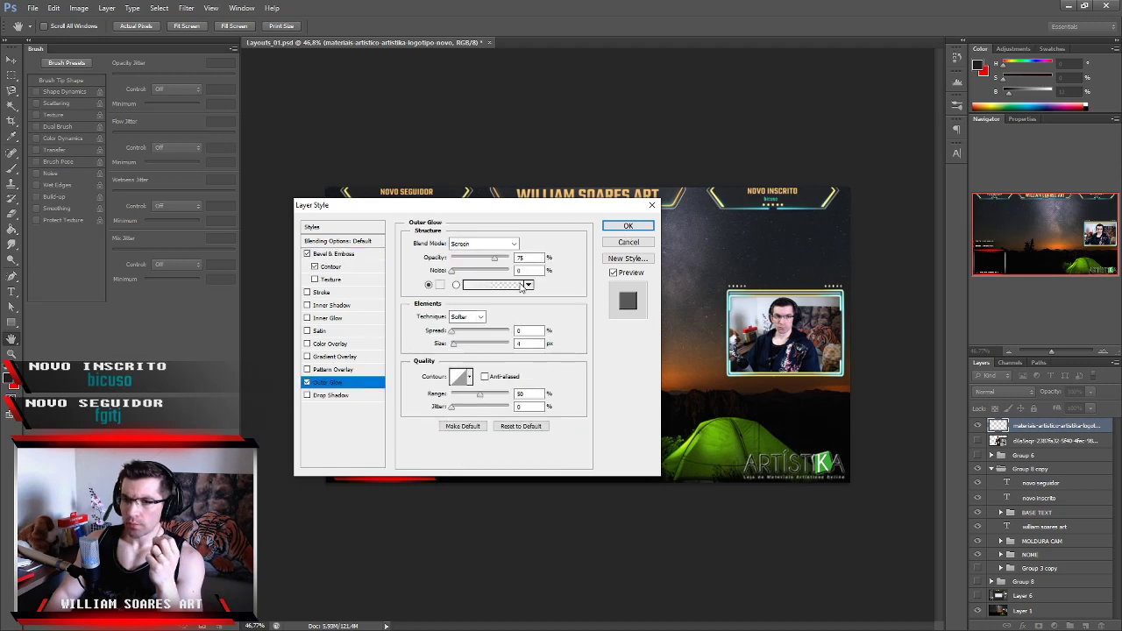
click(441, 285)
drag(546, 386, 550, 368)
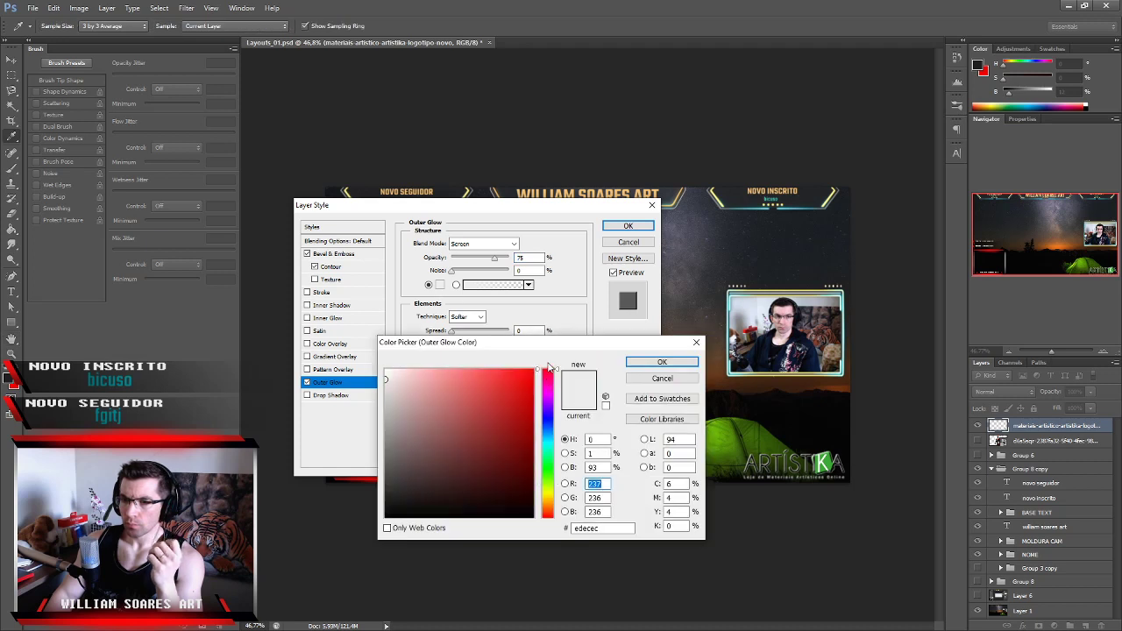
click(534, 369)
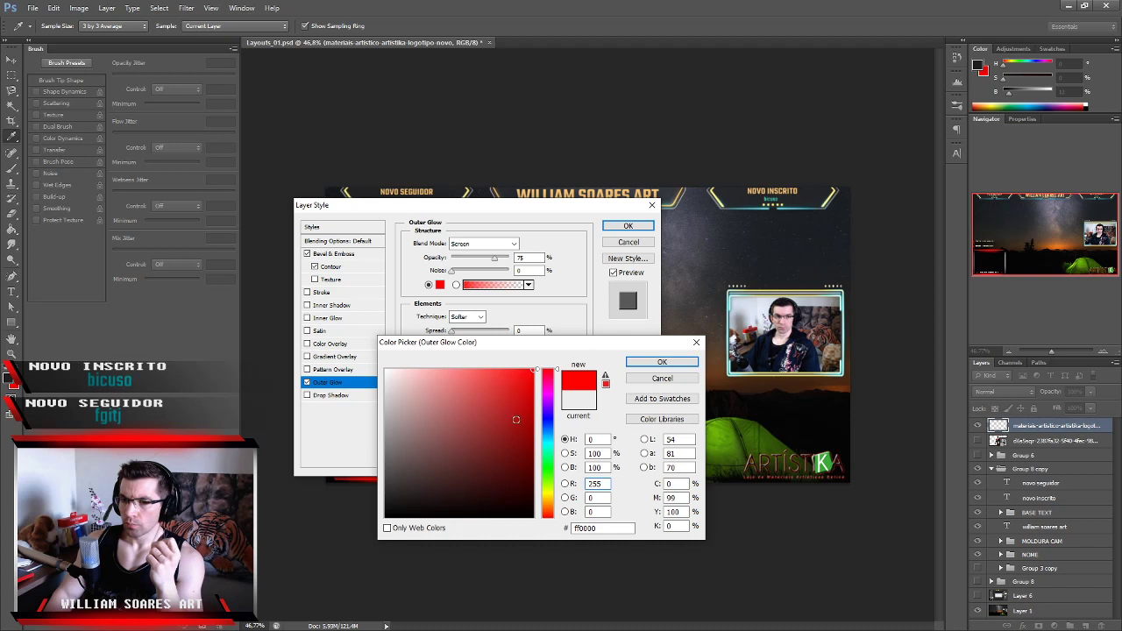
drag(456, 375, 384, 361)
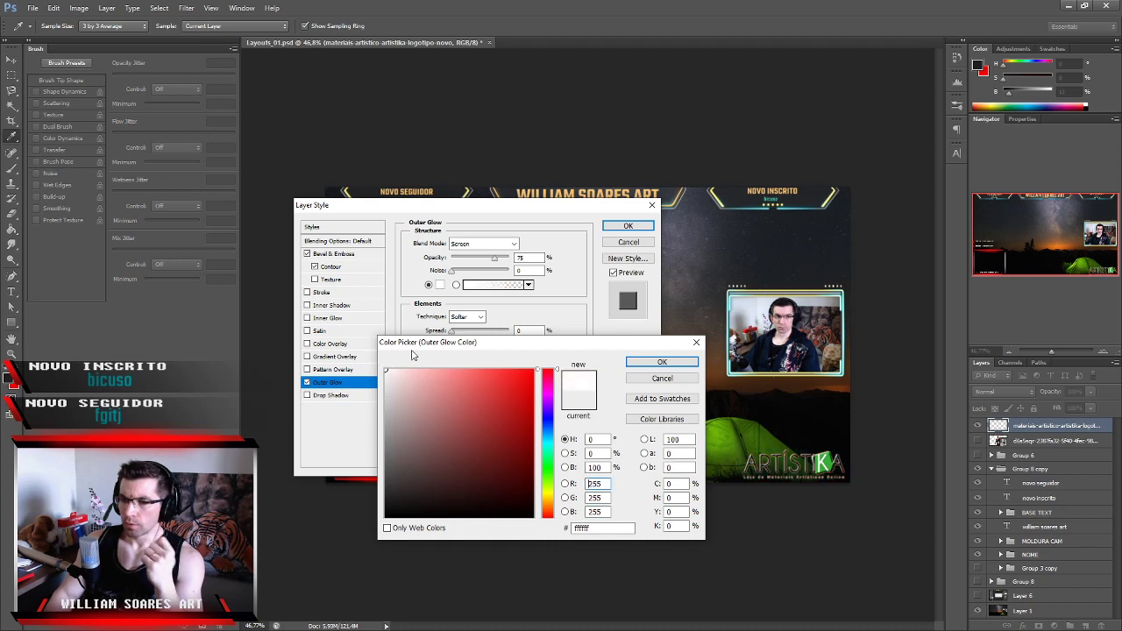
click(641, 363)
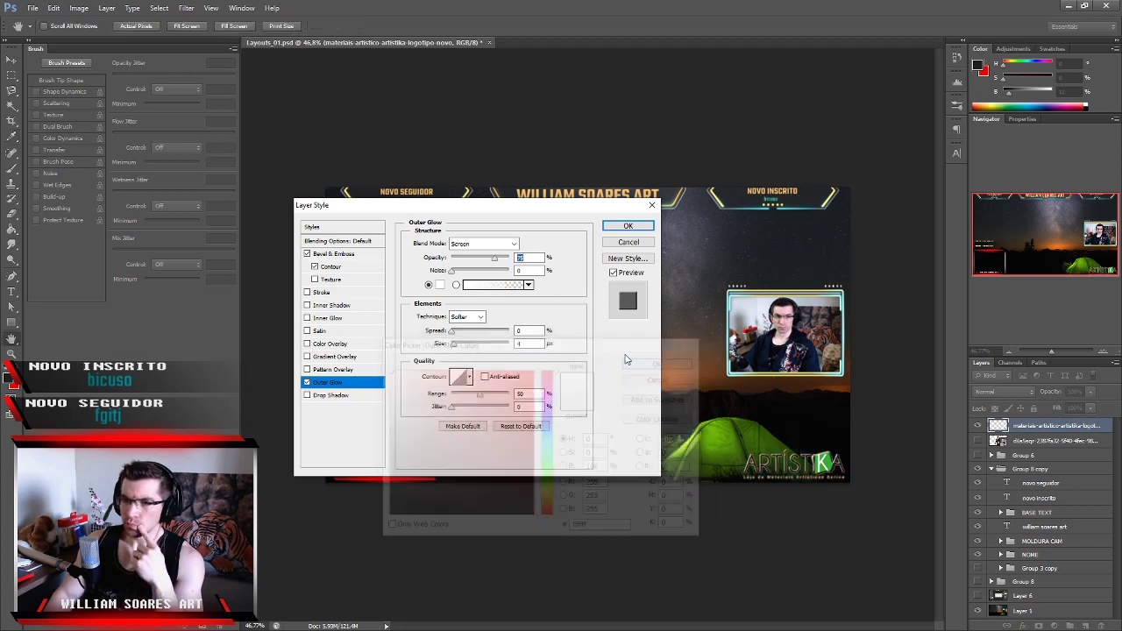
Set the logo's Outer Glow spread to 1% and its size to about 87 px.
drag(454, 343, 469, 349)
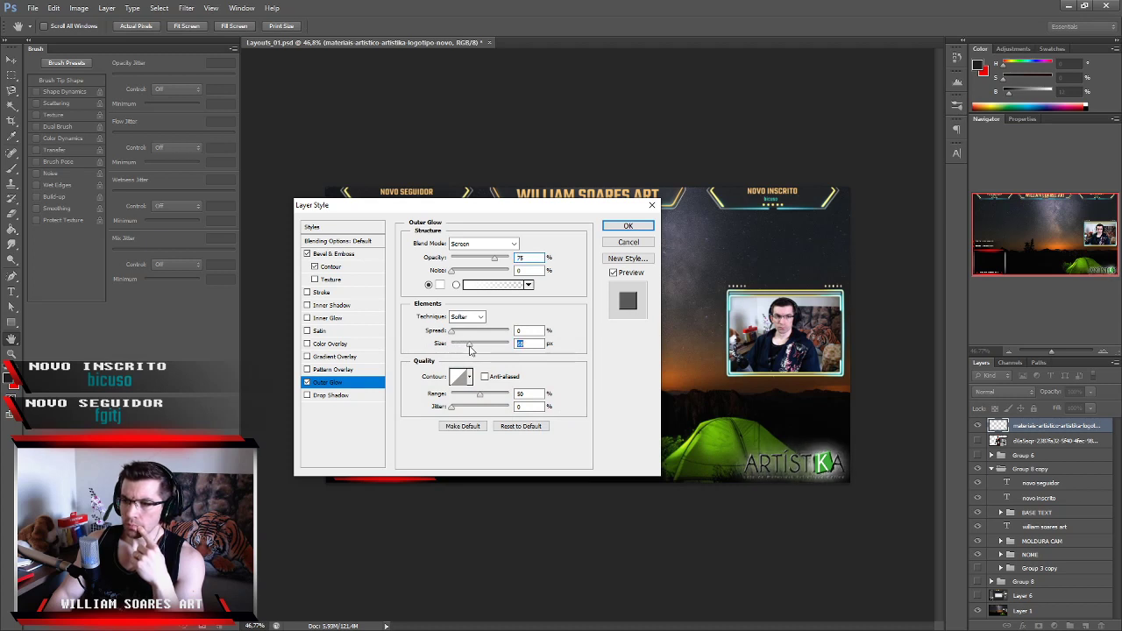
click(452, 333)
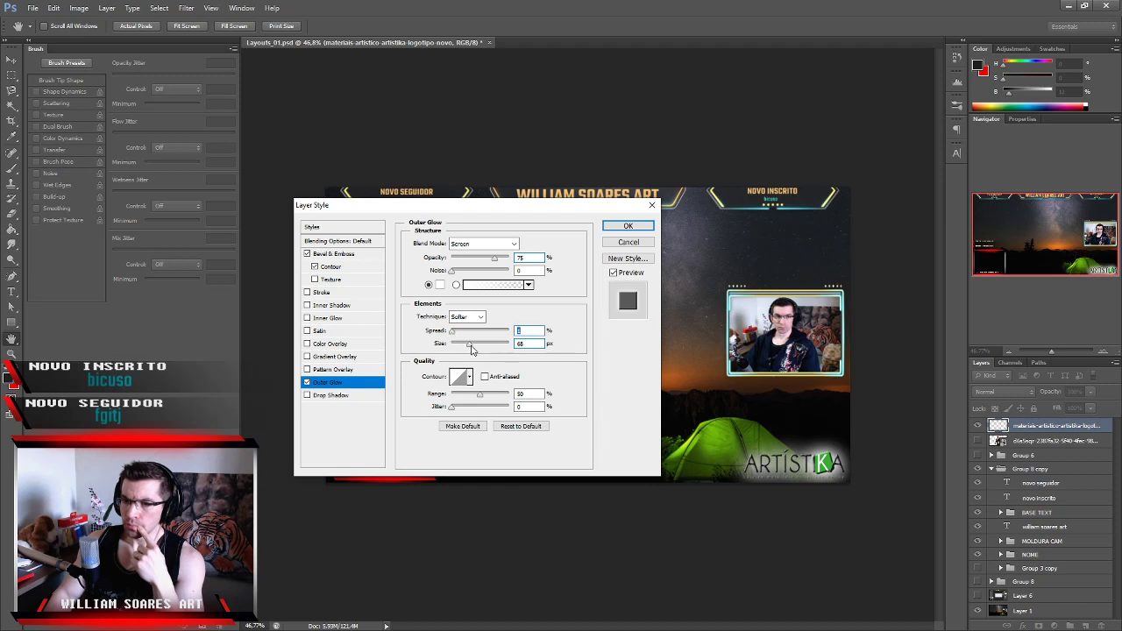
drag(470, 348, 475, 349)
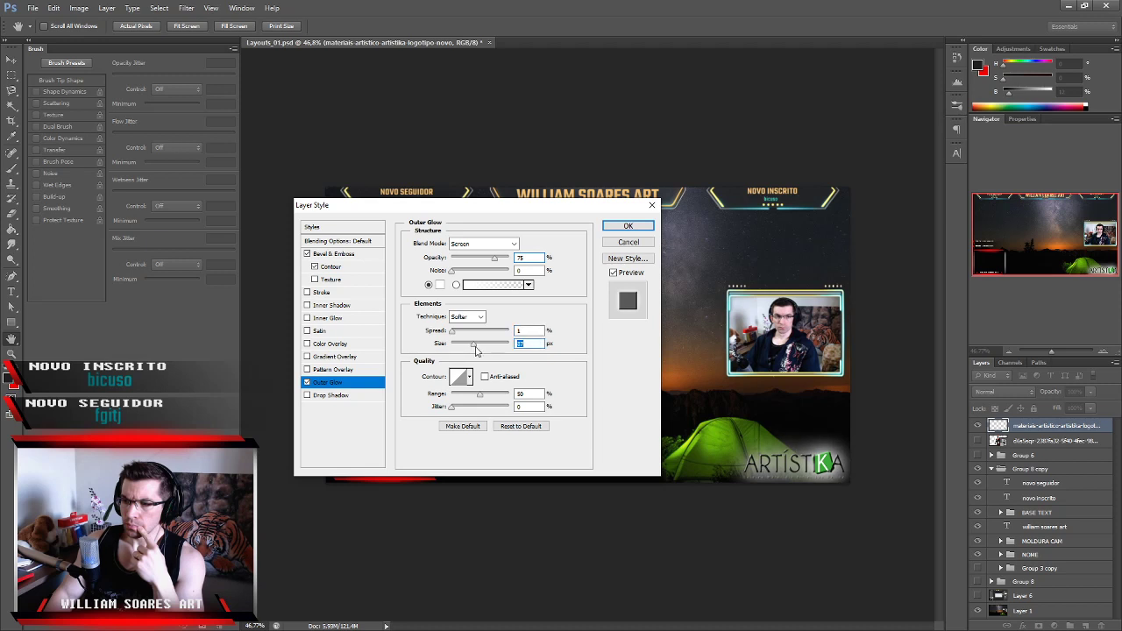
Turn off Bevel & Emboss for the logo and apply the layer style.
click(308, 255)
click(308, 254)
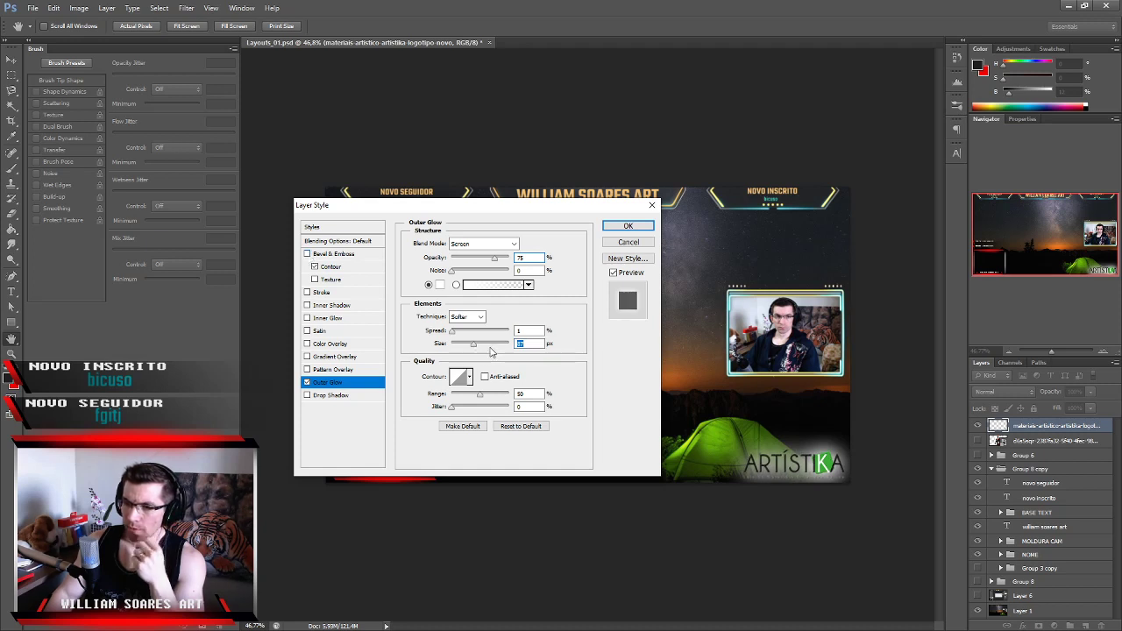
click(629, 227)
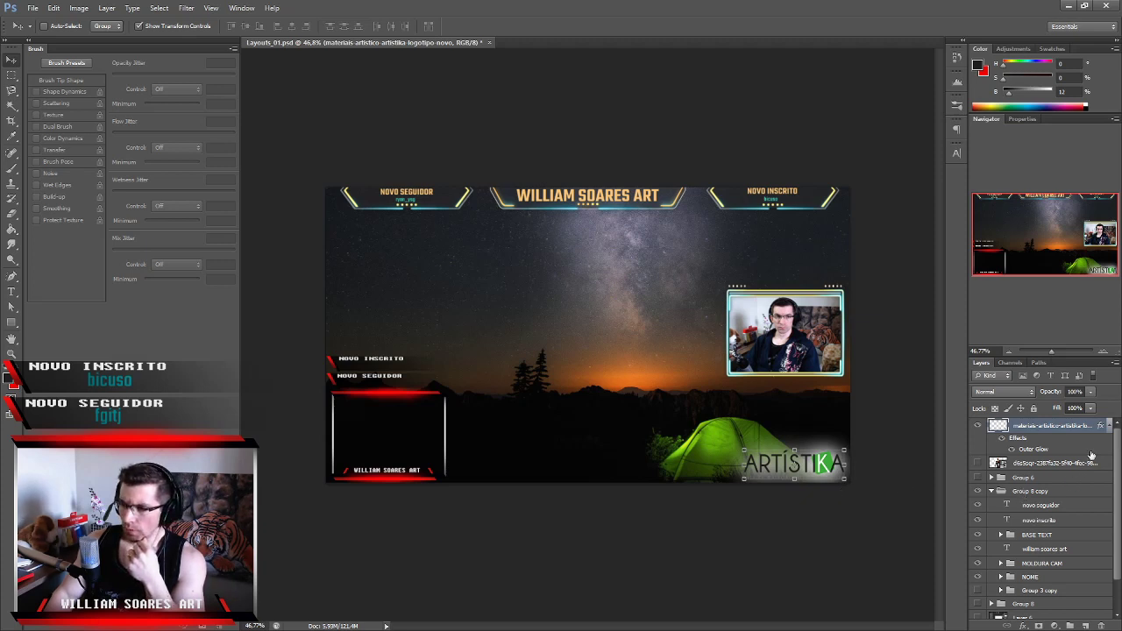
Examine the Artístika logo and its white glow up close against the tent background.
scroll(835, 502, up, 5)
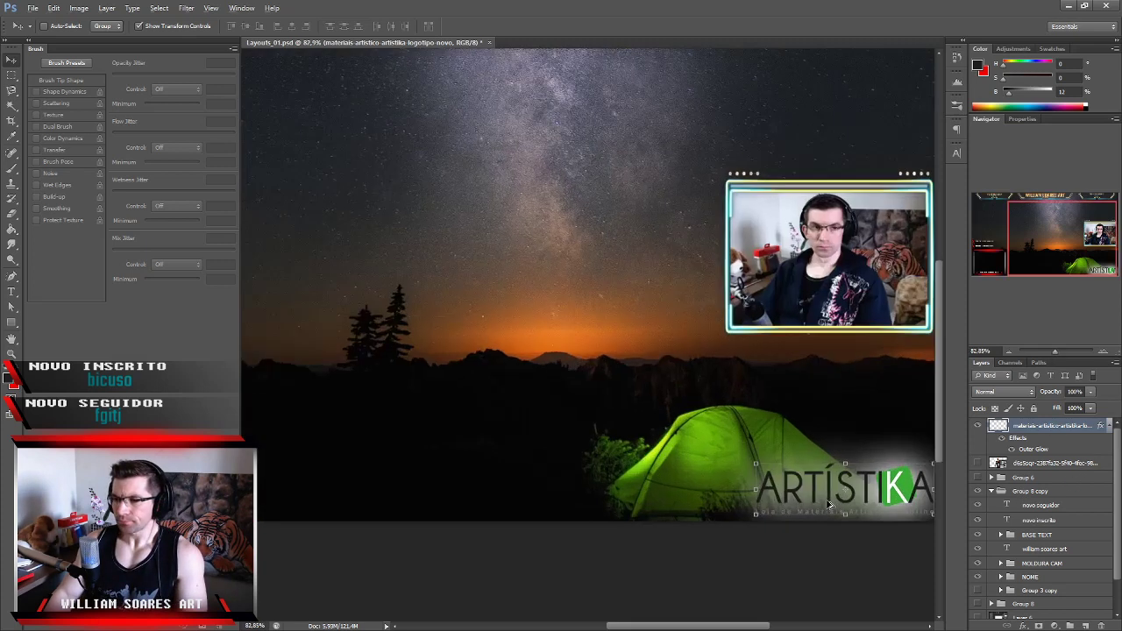
scroll(836, 502, down, 3)
scroll(779, 428, up, 2)
scroll(779, 429, up, 1)
scroll(750, 418, down, 1)
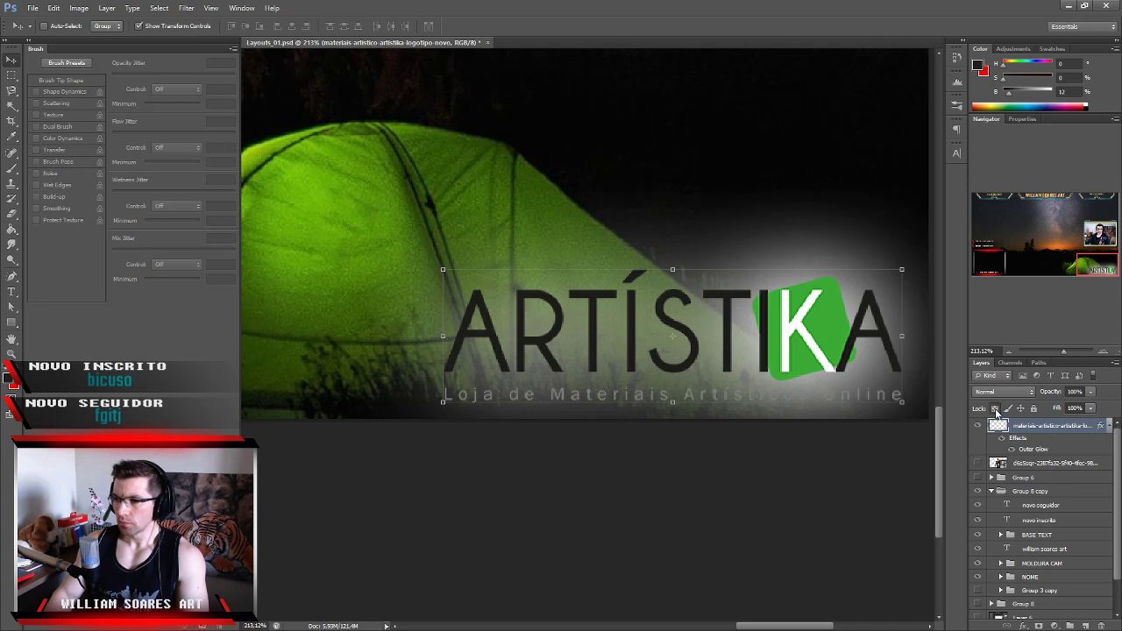
Paint the logo's grey tagline with a soft brush in the near-black colour sampled from the ARTÍSTIKA lettering.
key(b)
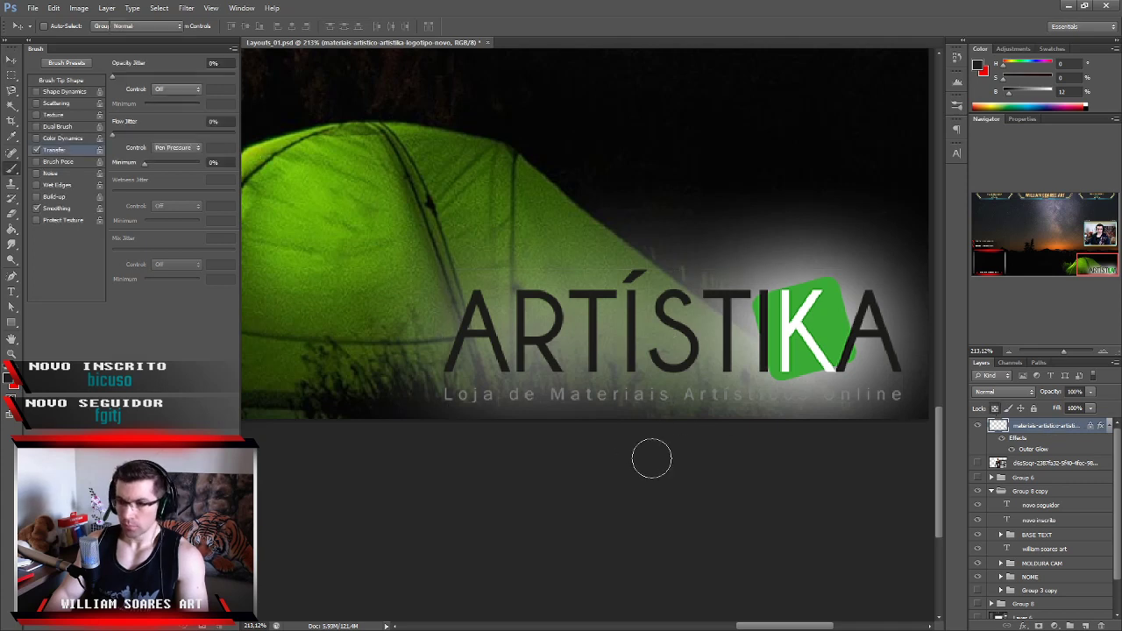
right_click(466, 405)
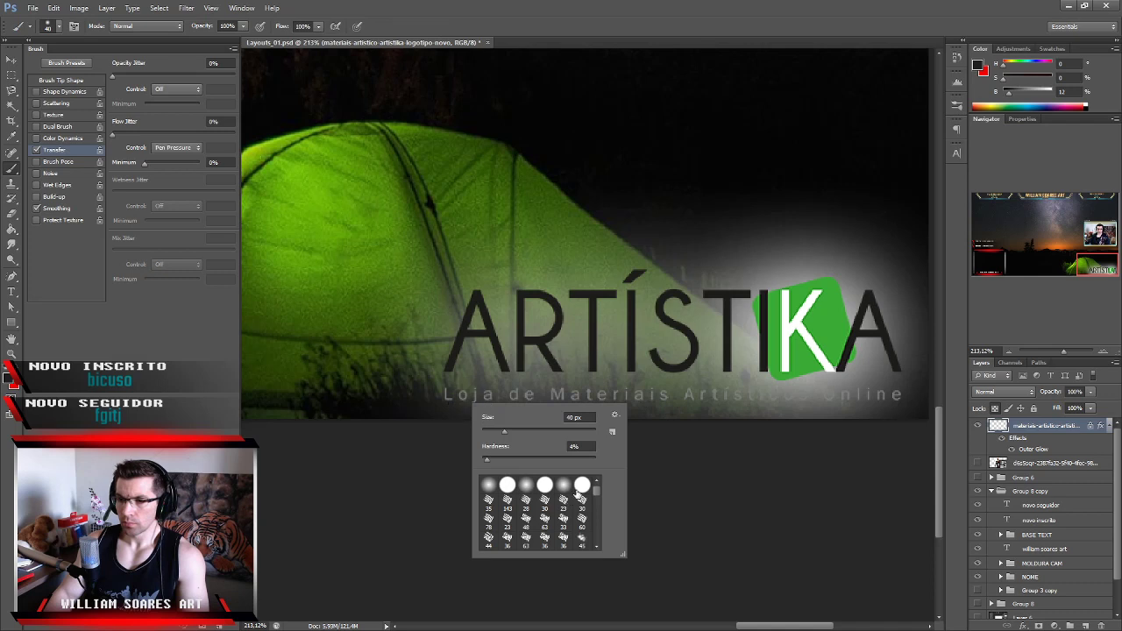
click(381, 481)
alt+click(454, 353)
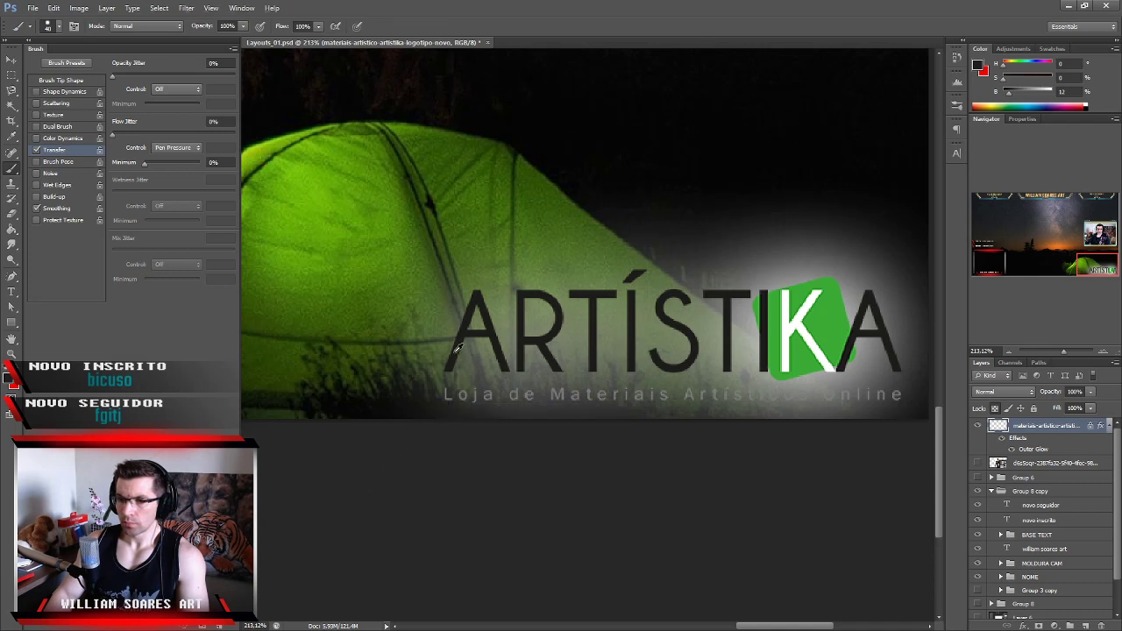
mouse_move(460, 410)
mouse_down()
mouse_move(533, 400)
mouse_move(896, 409)
mouse_move(575, 407)
mouse_up()
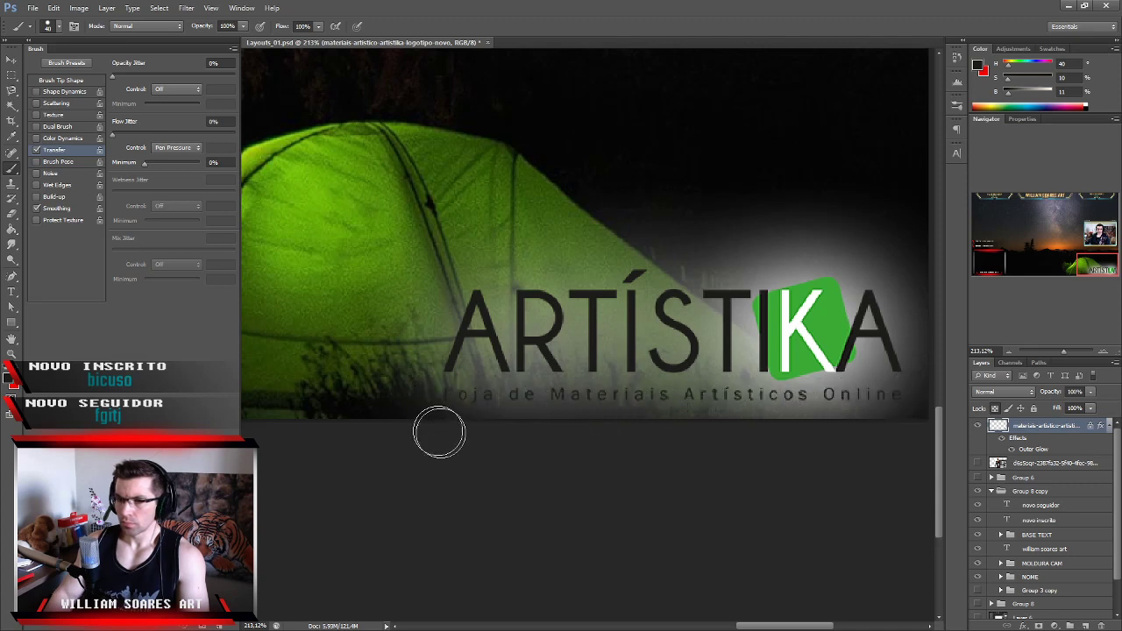
Reduce the logo's Outer Glow size to about 65 px and set its spread to 3%, keeping the logo in view.
scroll(630, 484, down, 4)
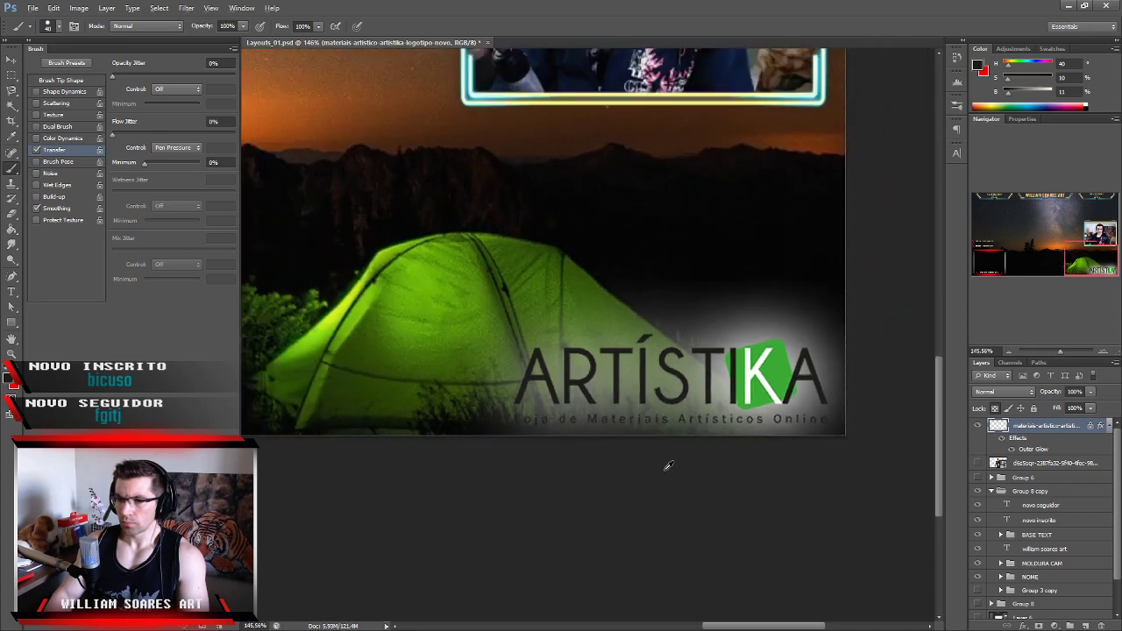
double_click(1037, 448)
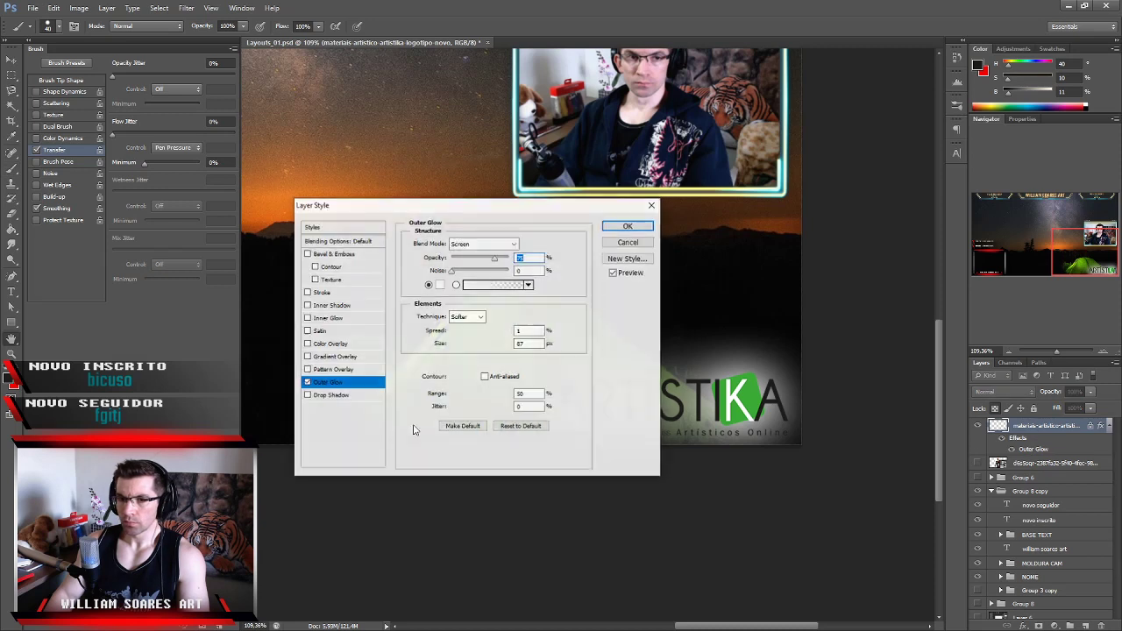
click(467, 344)
click(453, 332)
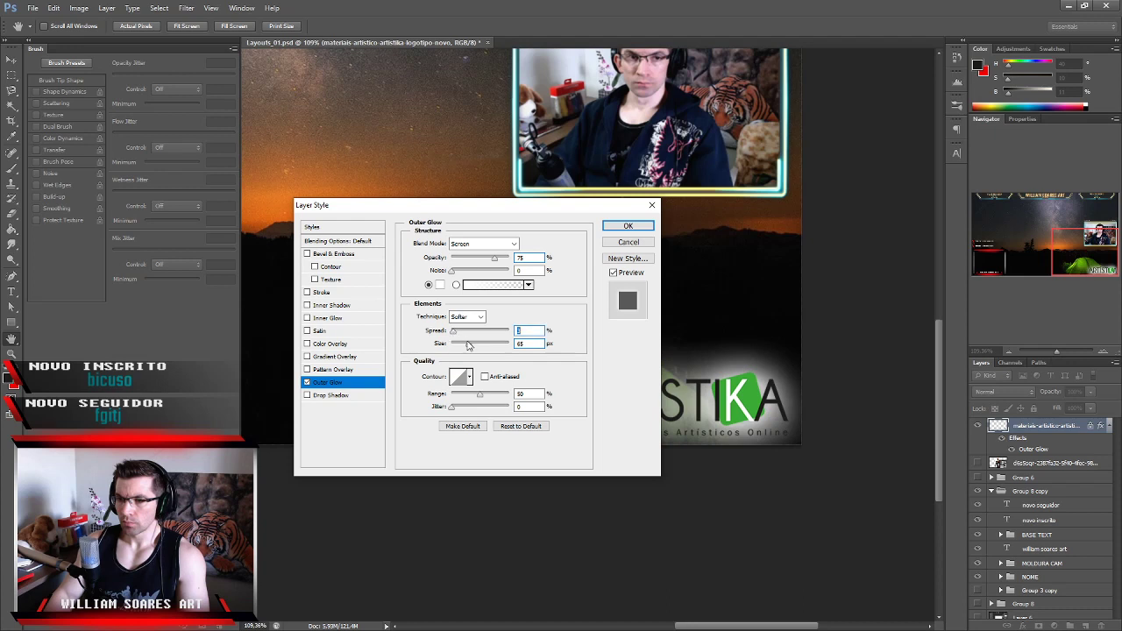
drag(506, 208, 345, 216)
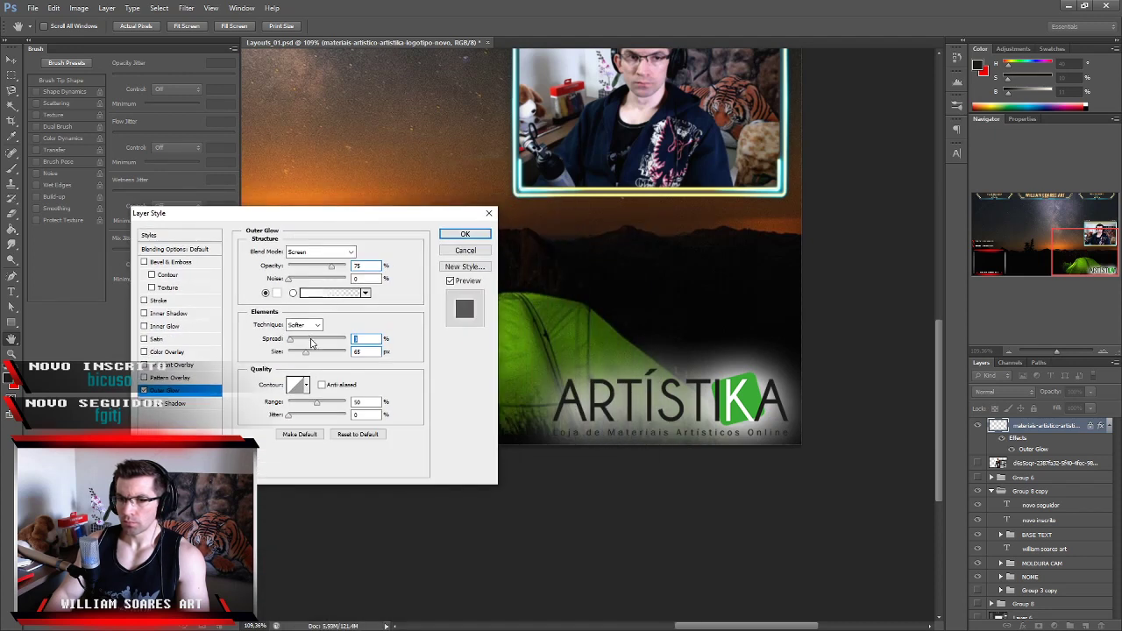
Set the logo's Outer Glow opacity to 67%, spread to 3% and size to 51 px, and apply the layer style.
drag(331, 267, 333, 275)
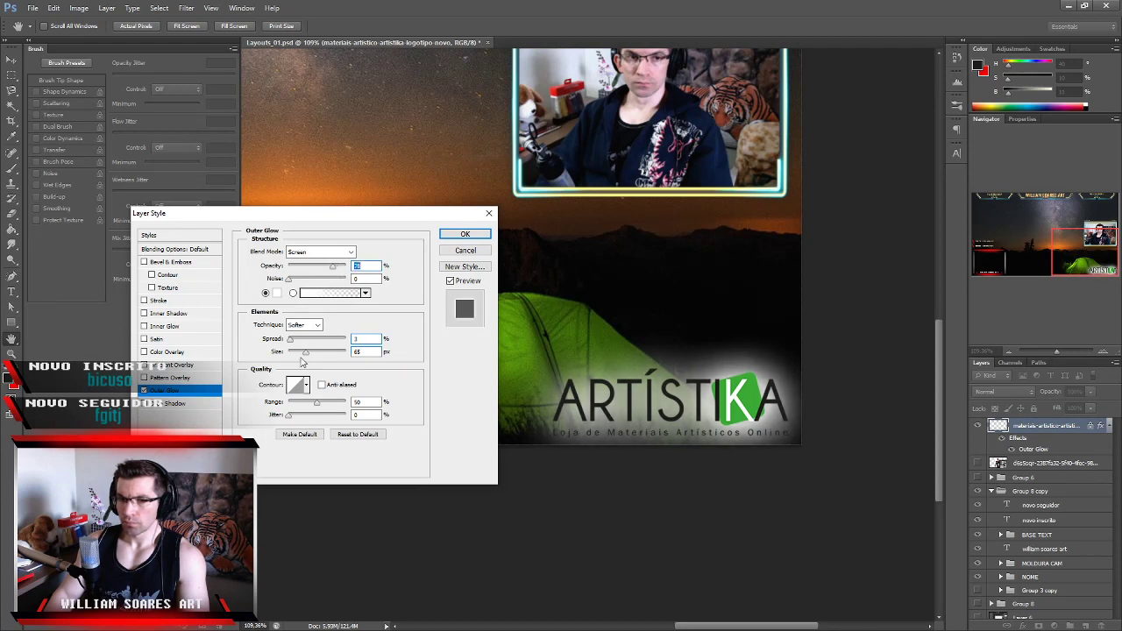
drag(306, 353, 304, 355)
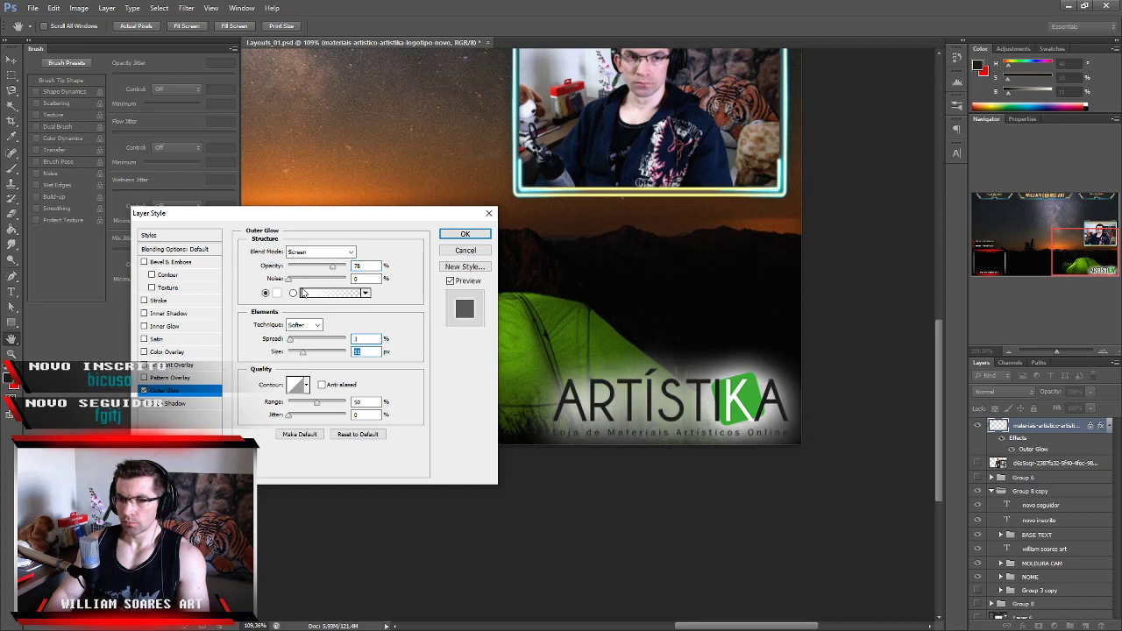
drag(333, 273, 327, 275)
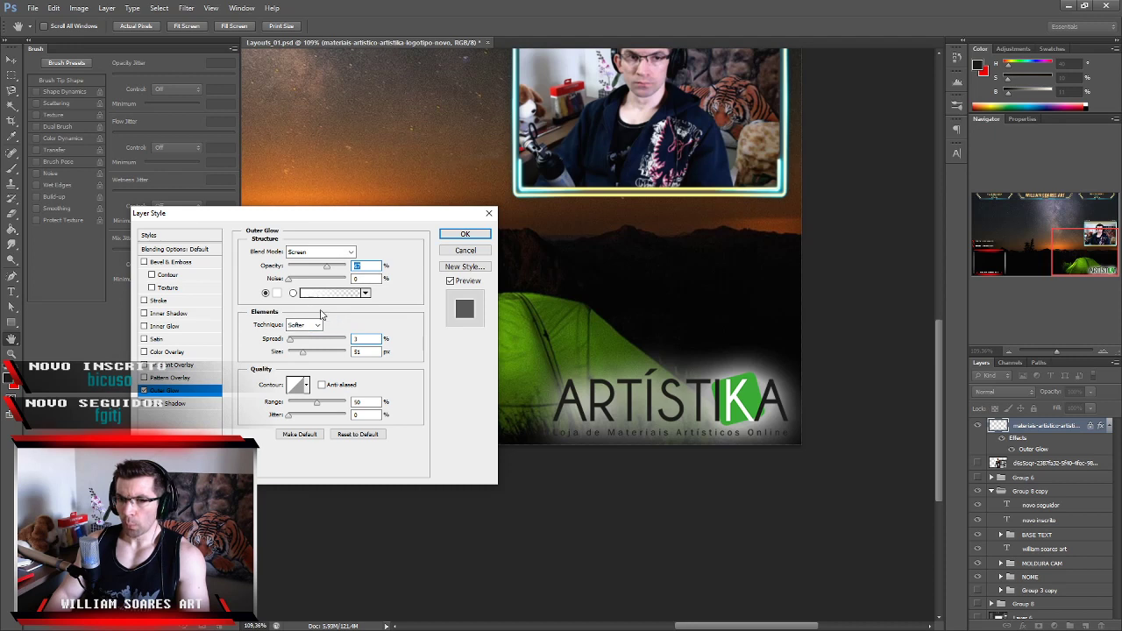
double_click(374, 338)
text(3)
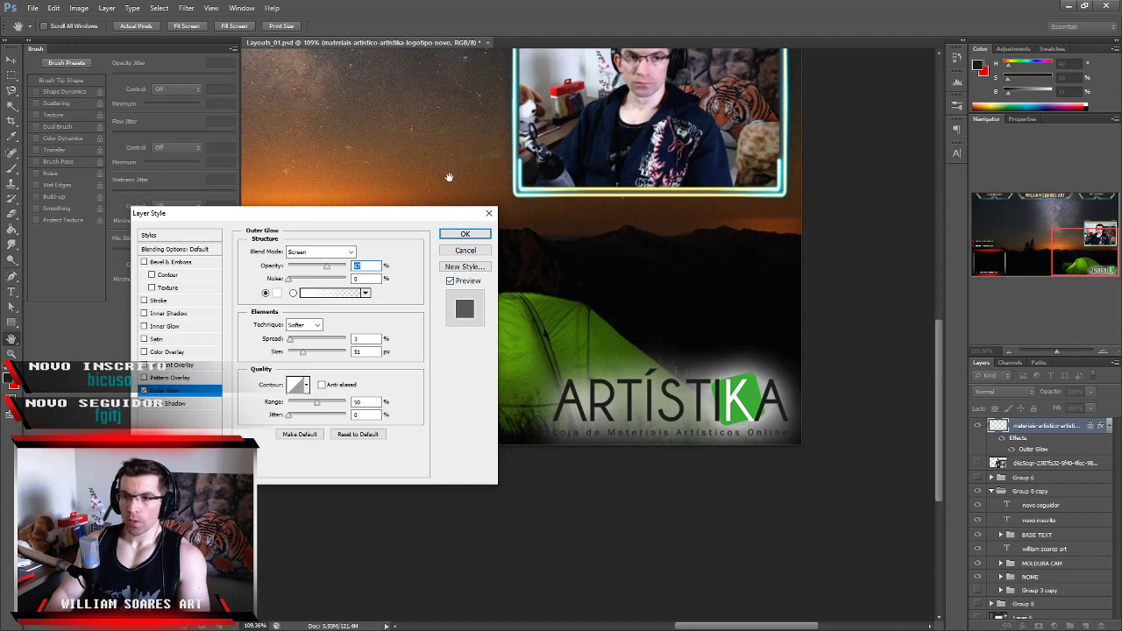
click(460, 234)
Scale the Artístika logo down to about 85% and nudge it within the lower-right corner of the layout.
scroll(633, 383, down, 5)
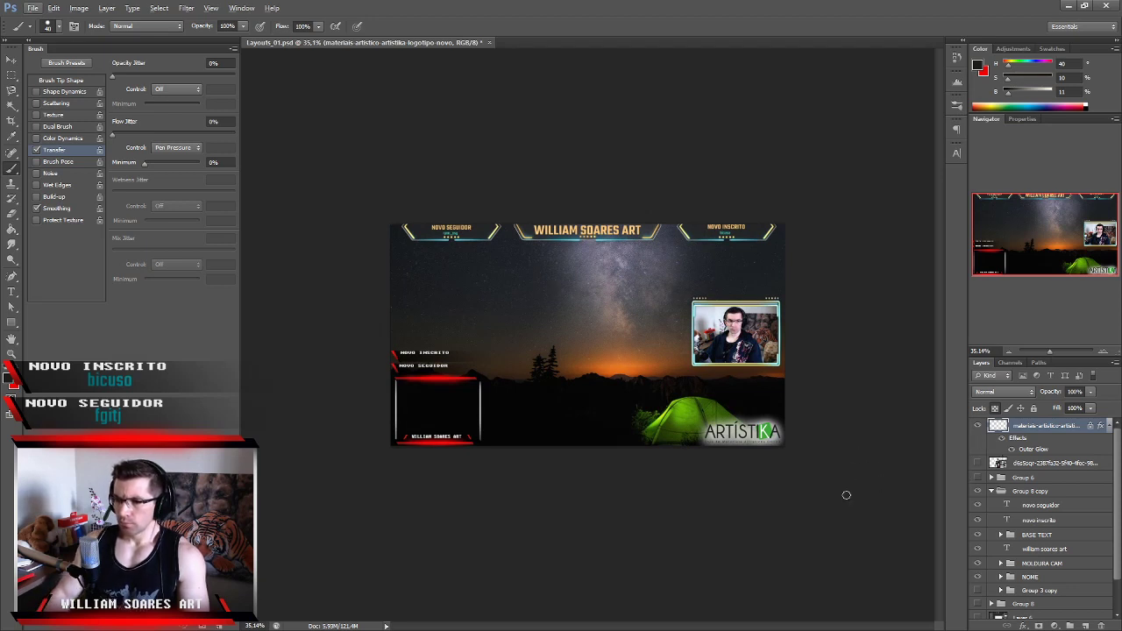
key(ctrl+t)
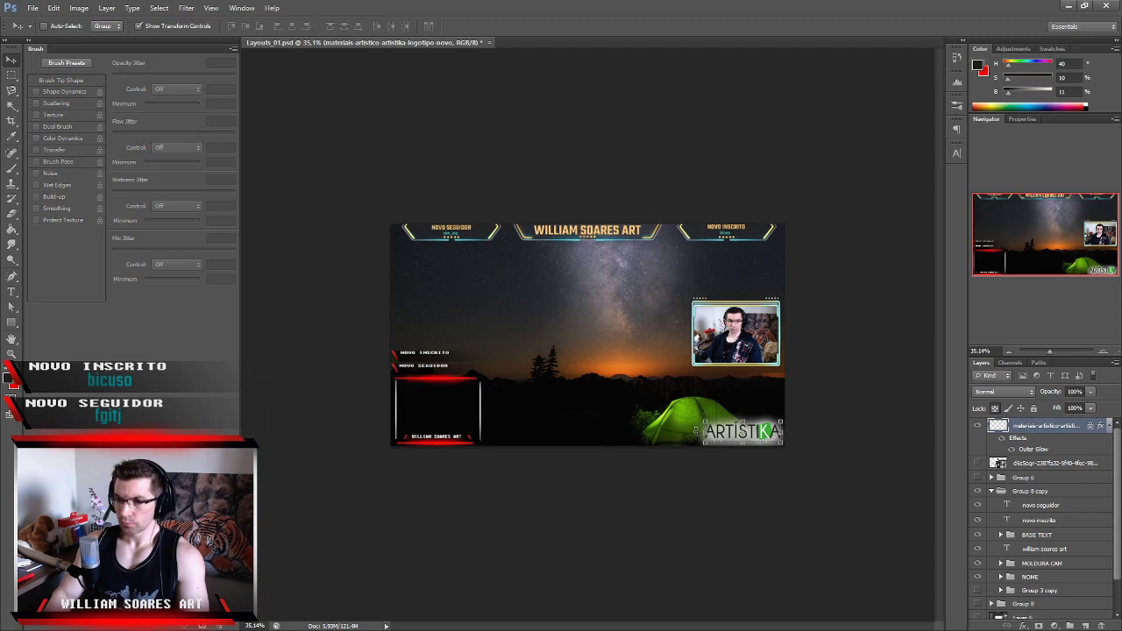
drag(703, 421, 716, 430)
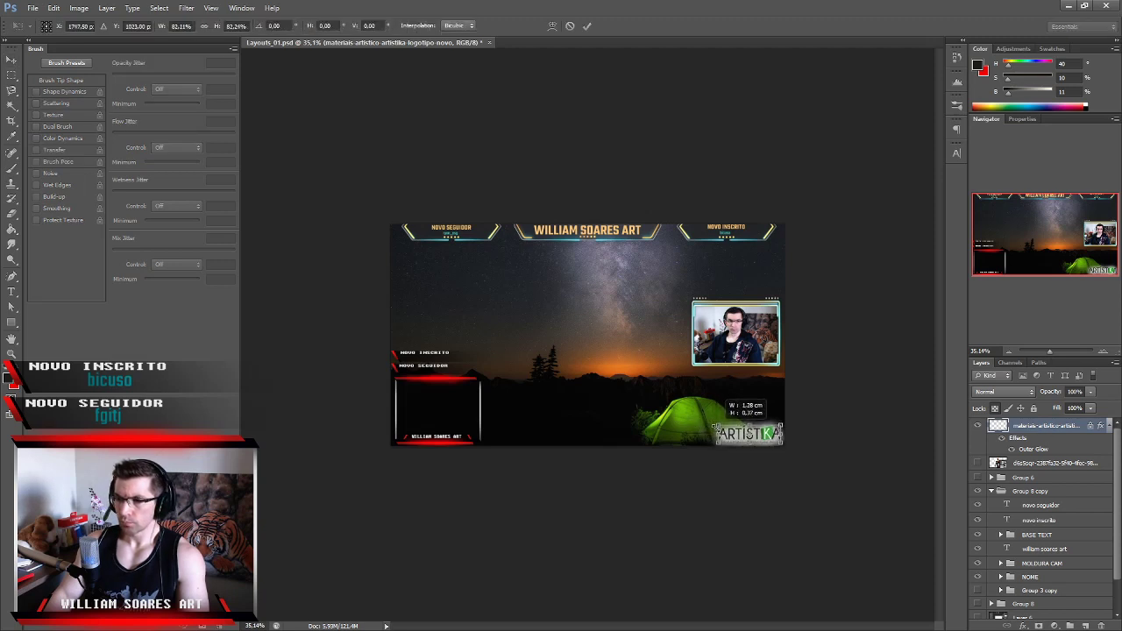
drag(716, 430, 713, 427)
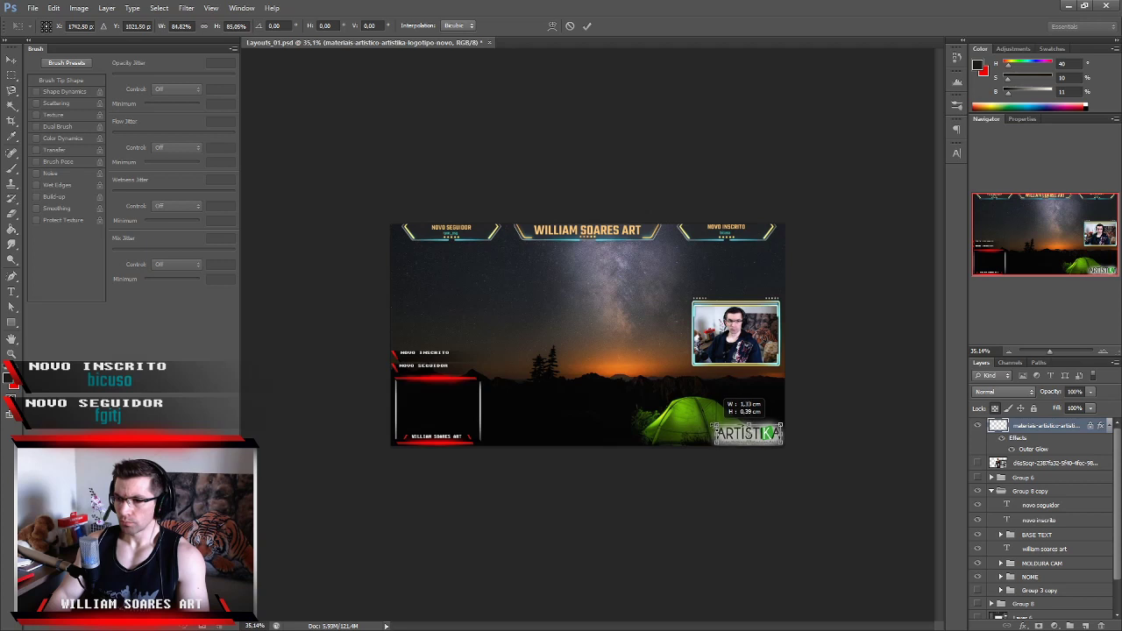
scroll(804, 483, up, 2)
drag(833, 499, 833, 497)
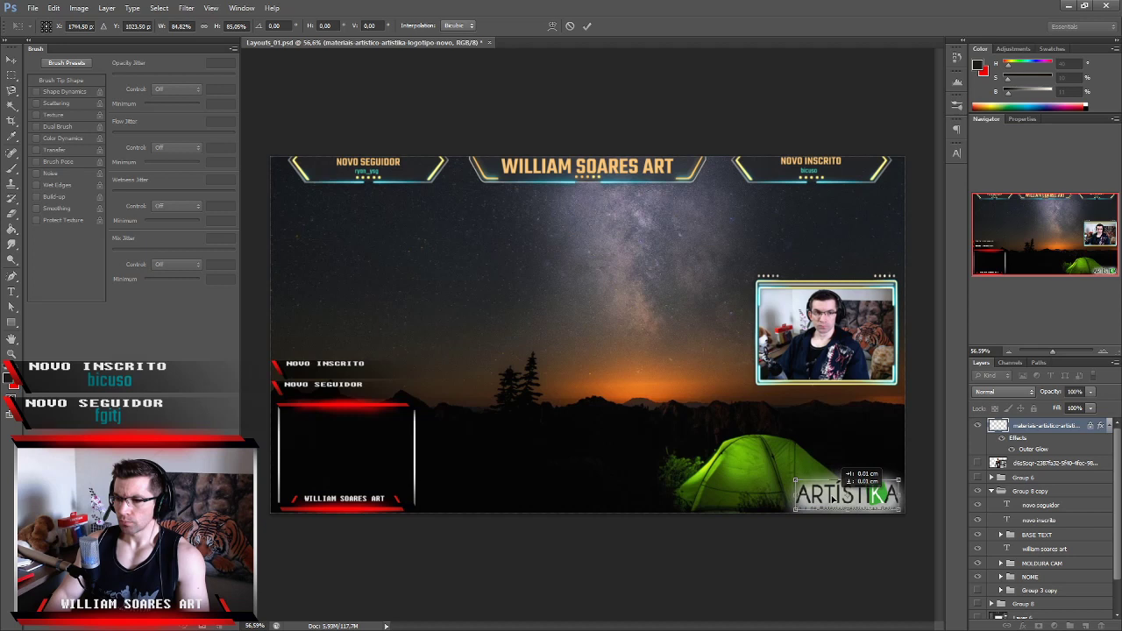
drag(833, 498, 833, 498)
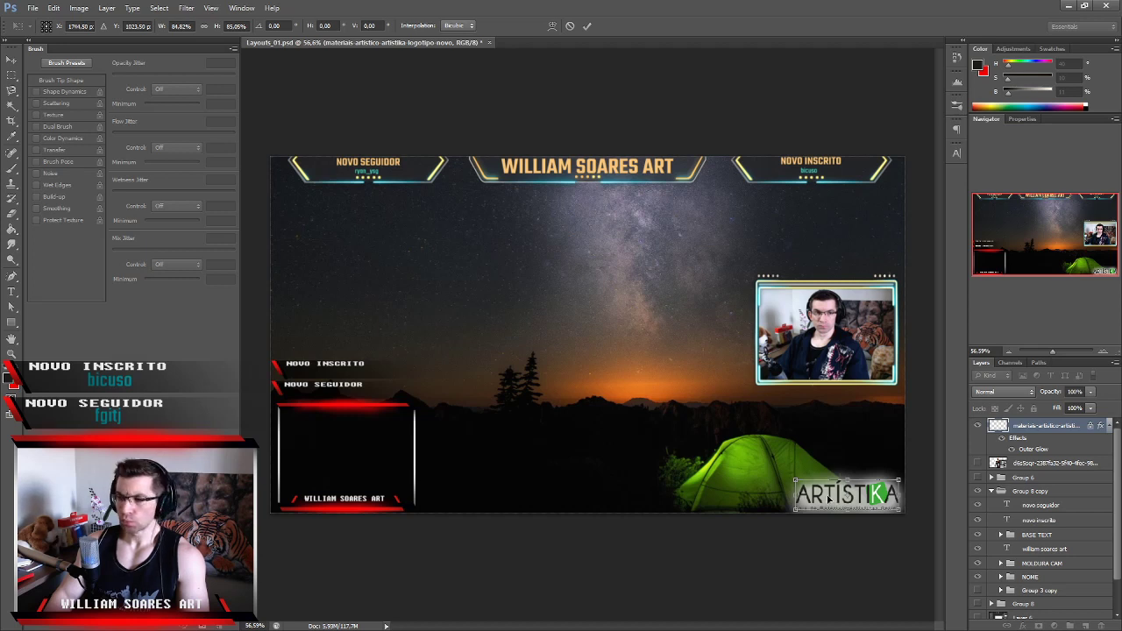
Try the logo beside the red webcam frame, return it to the lower-right corner of the layout and apply the transform.
drag(828, 502, 460, 501)
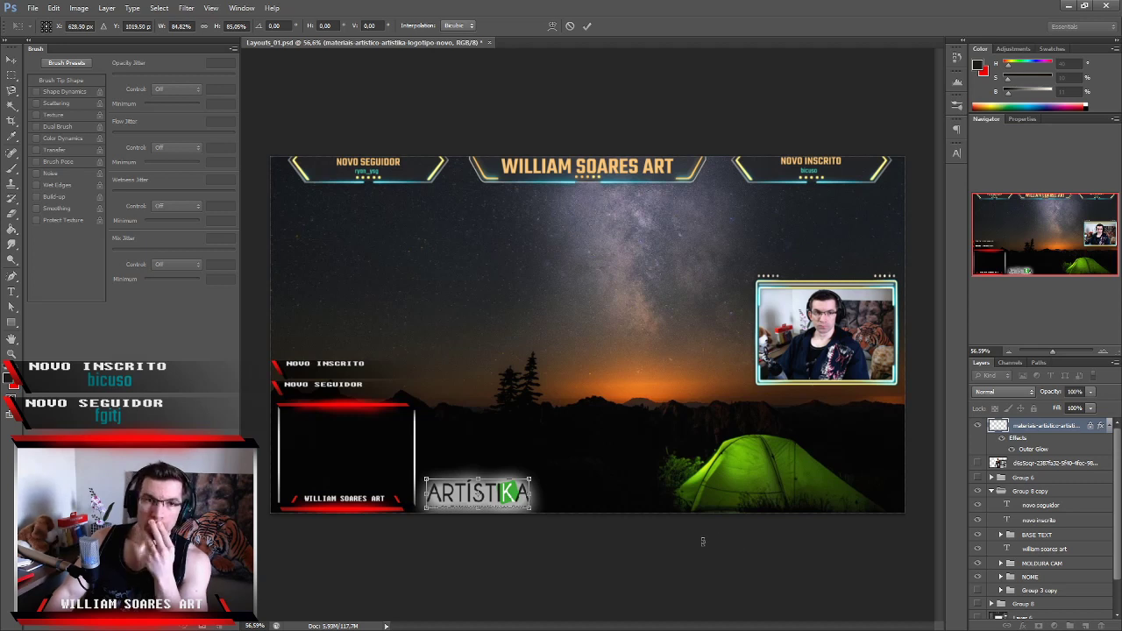
drag(504, 503, 875, 502)
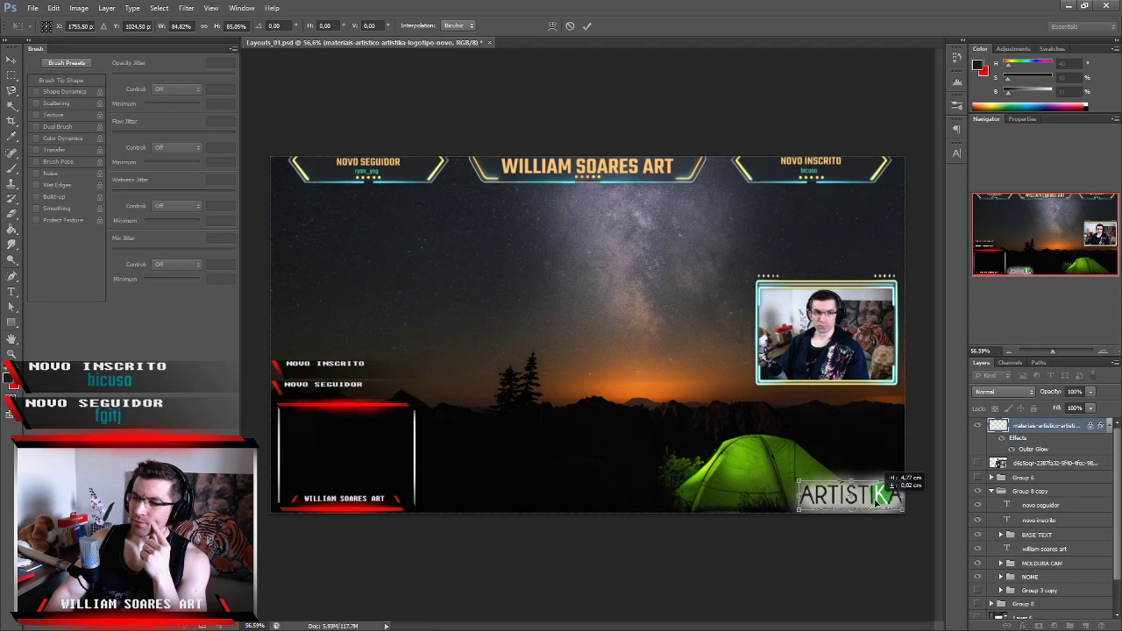
drag(875, 500, 876, 501)
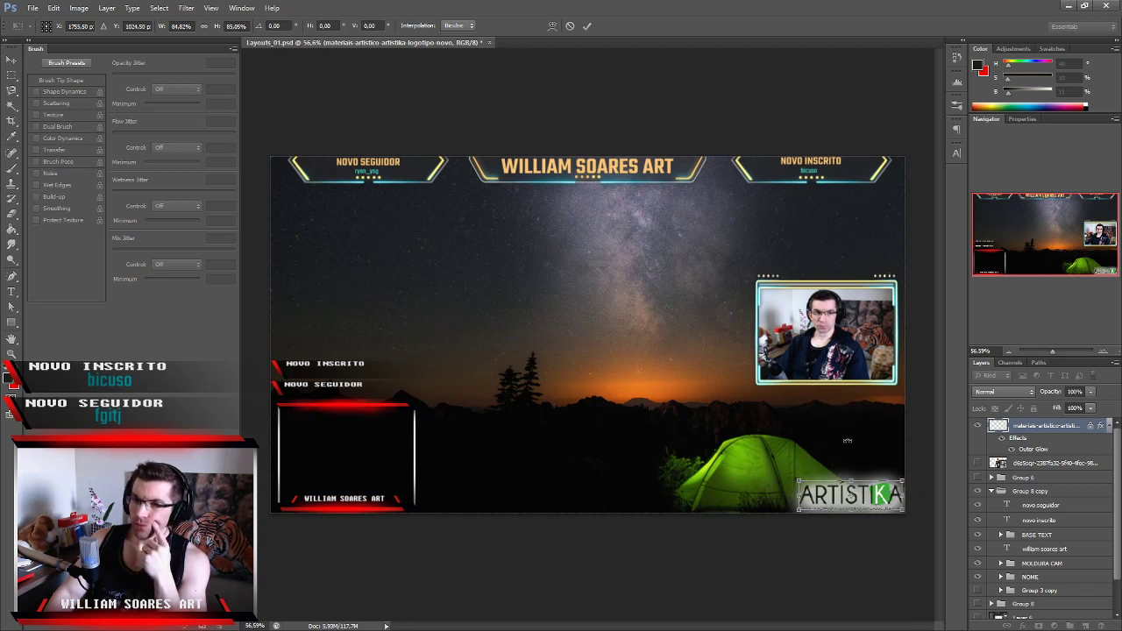
scroll(1008, 552, down, 2)
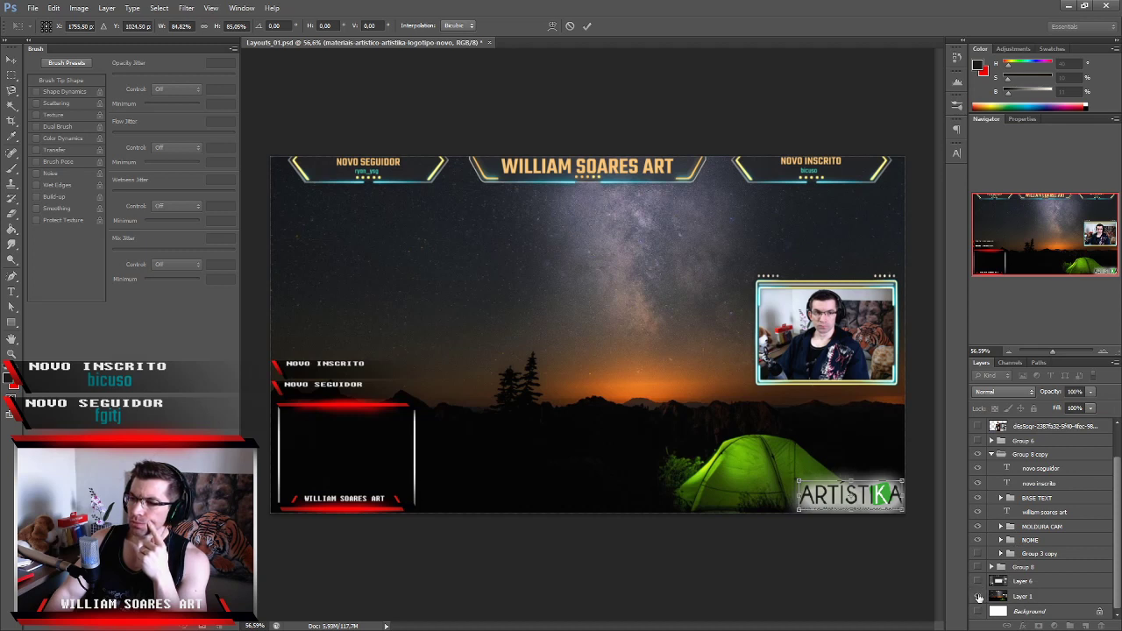
click(587, 26)
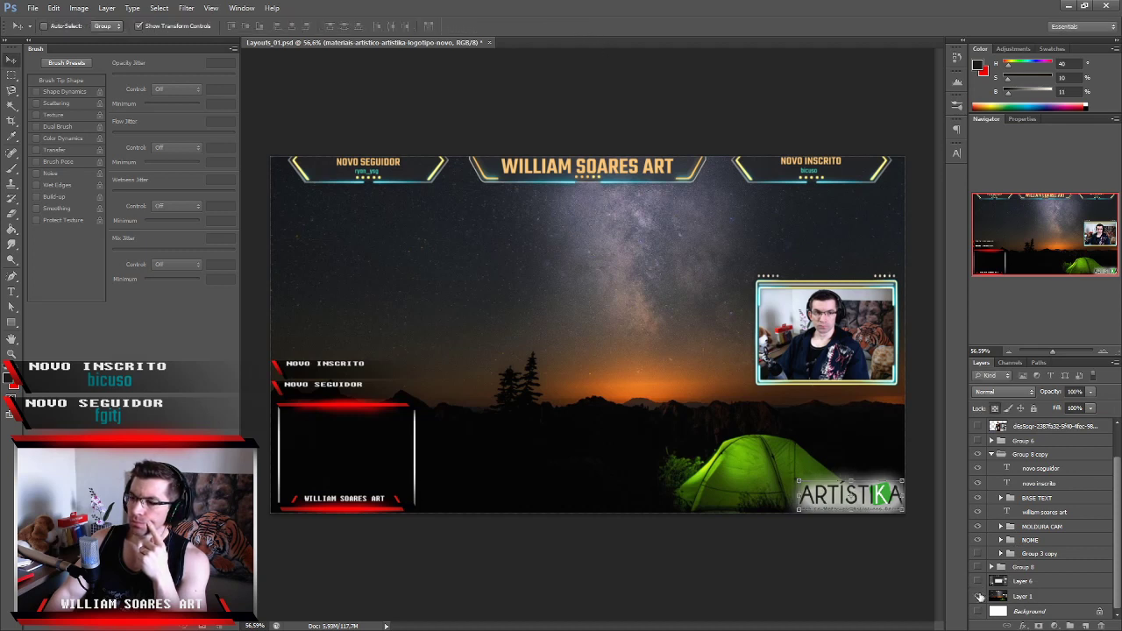
Hide Layer 1 and Layer 6 and save the transparent overlay as a PNG with Smallest / Slow compression and no interlacing.
click(978, 596)
click(978, 582)
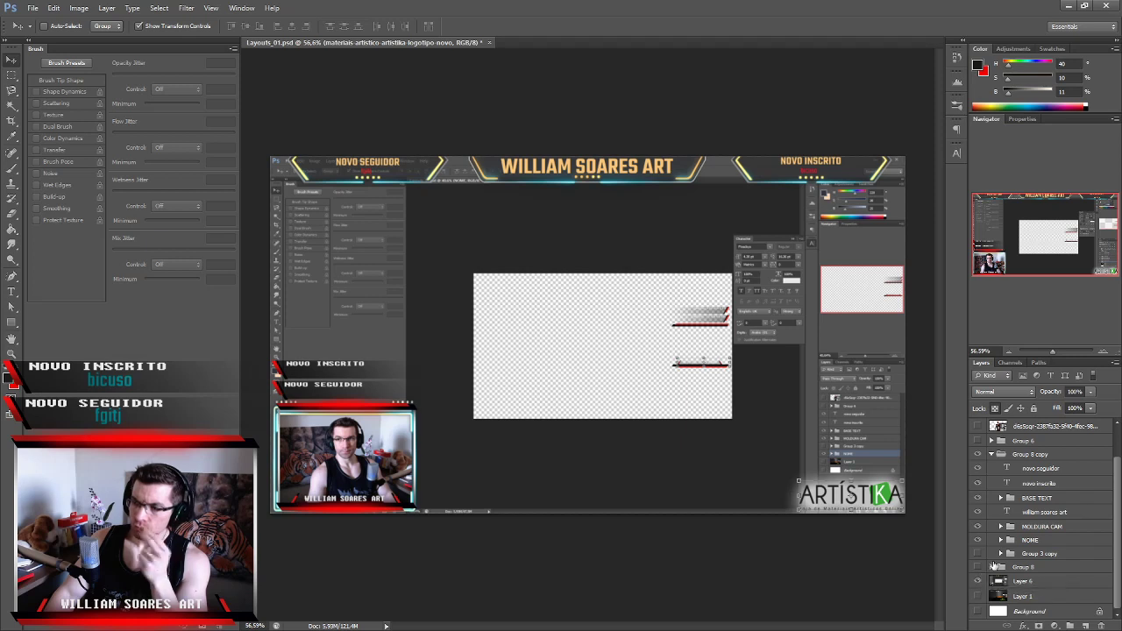
click(978, 582)
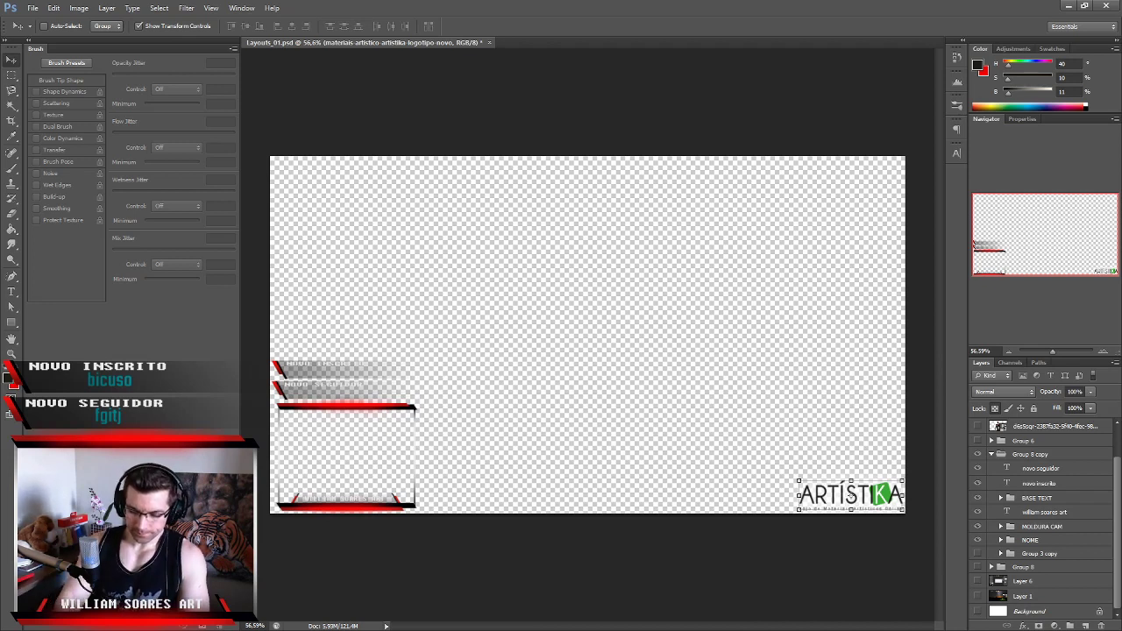
key(Return)
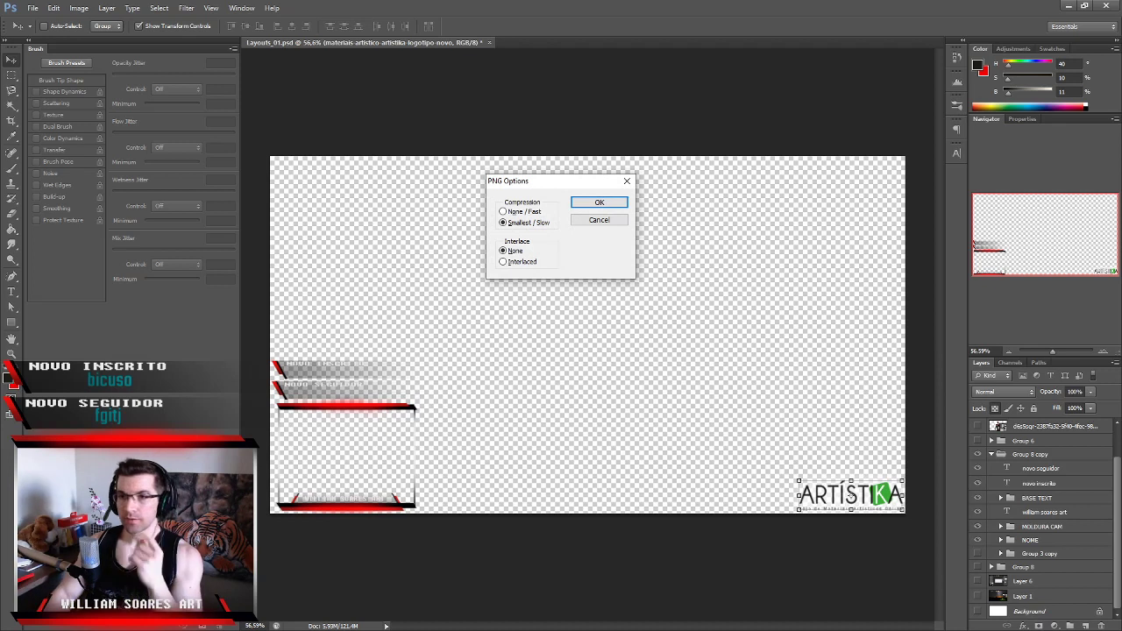
click(596, 203)
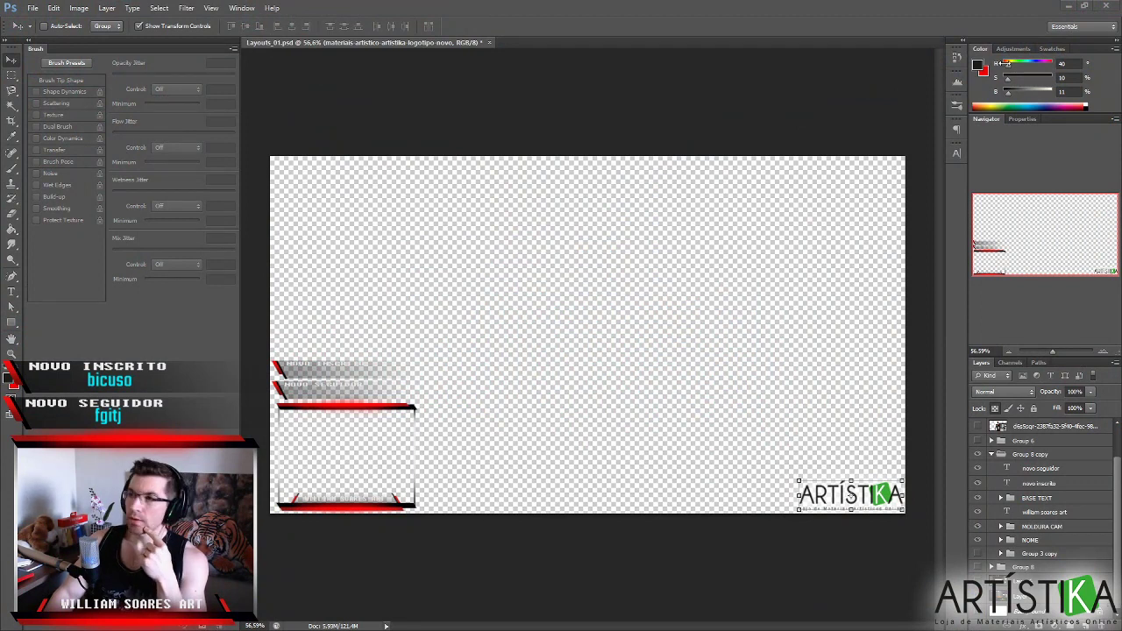
Check how the live overlay and Artístika logo look over the plain desktop, and return to the layout document.
click(1068, 5)
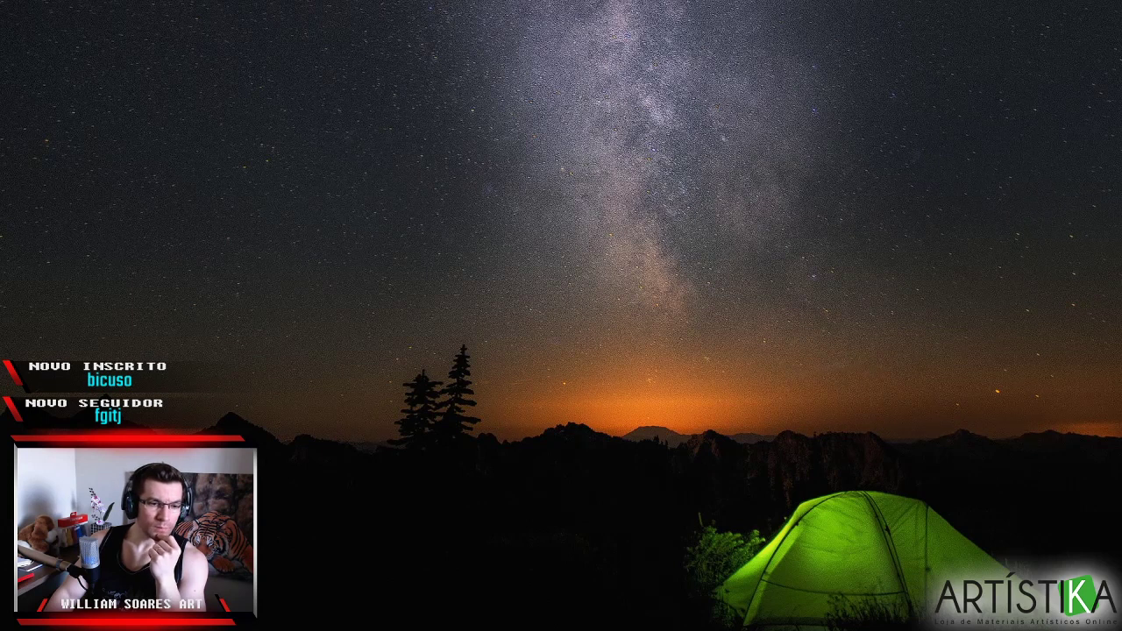
key(alt+Tab)
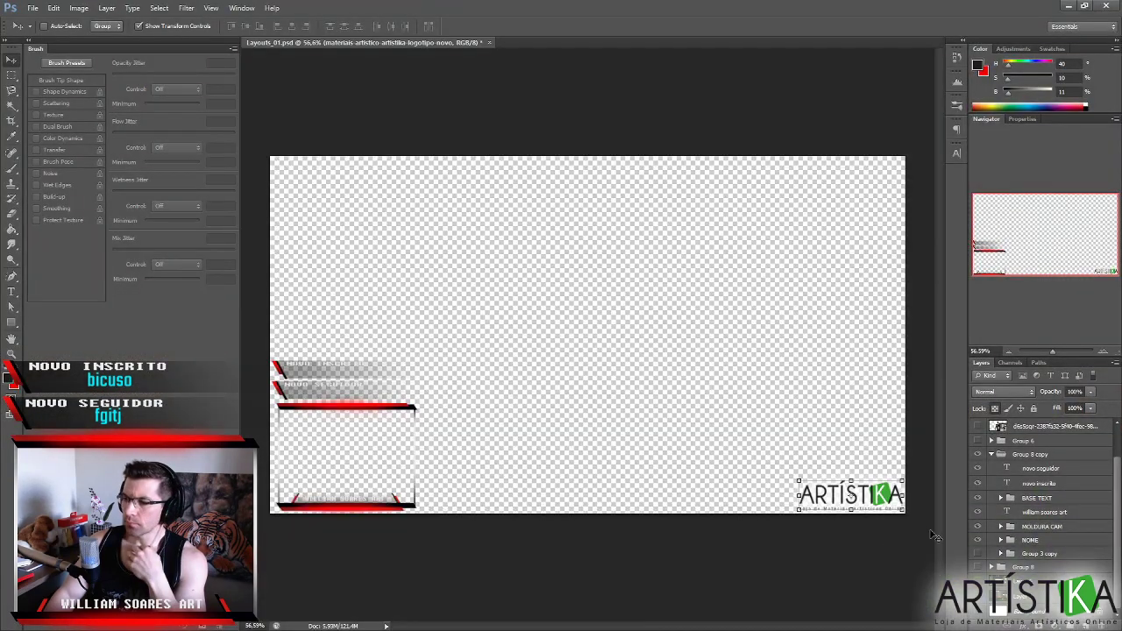
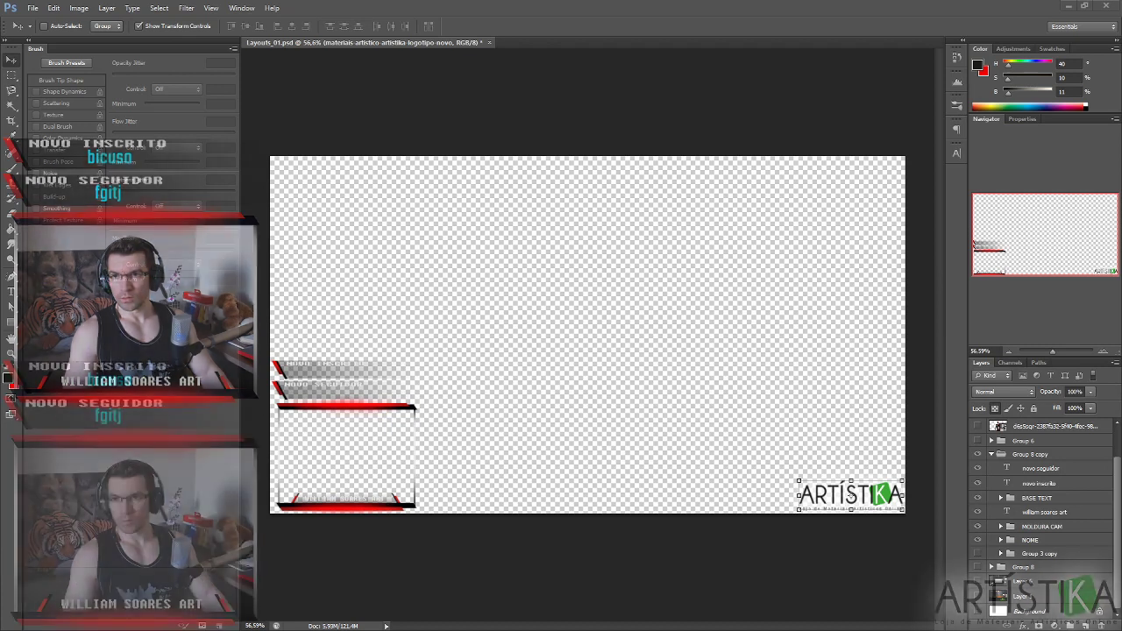
Clear the open windows off the desktop and paste the captured night-sky wallpaper as a new layer directly above Layer 6.
click(1067, 6)
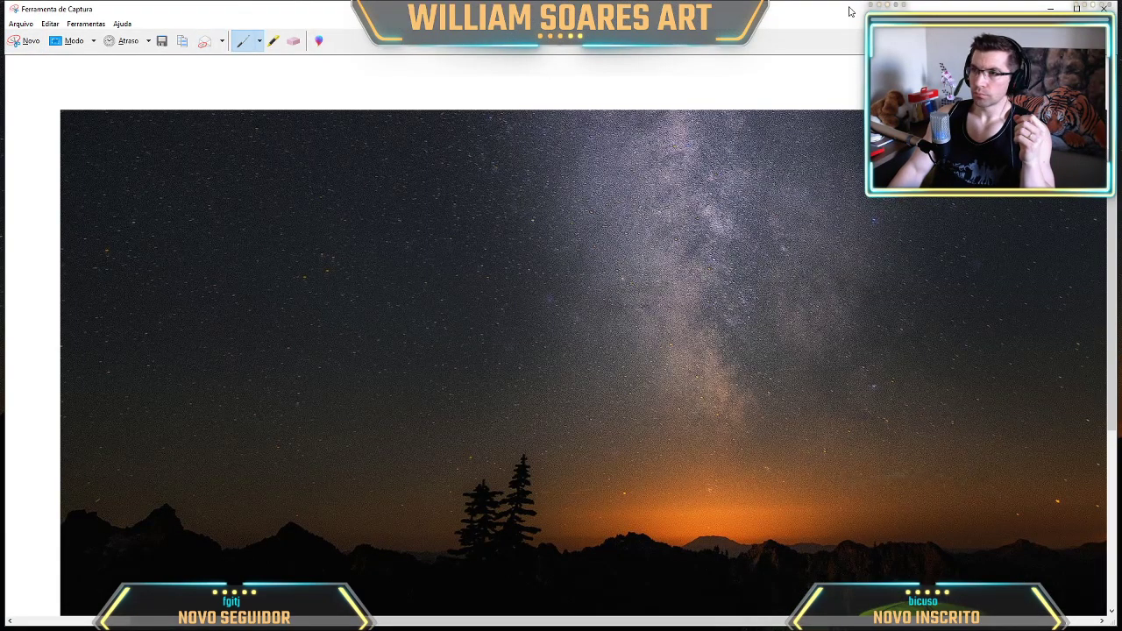
click(1050, 8)
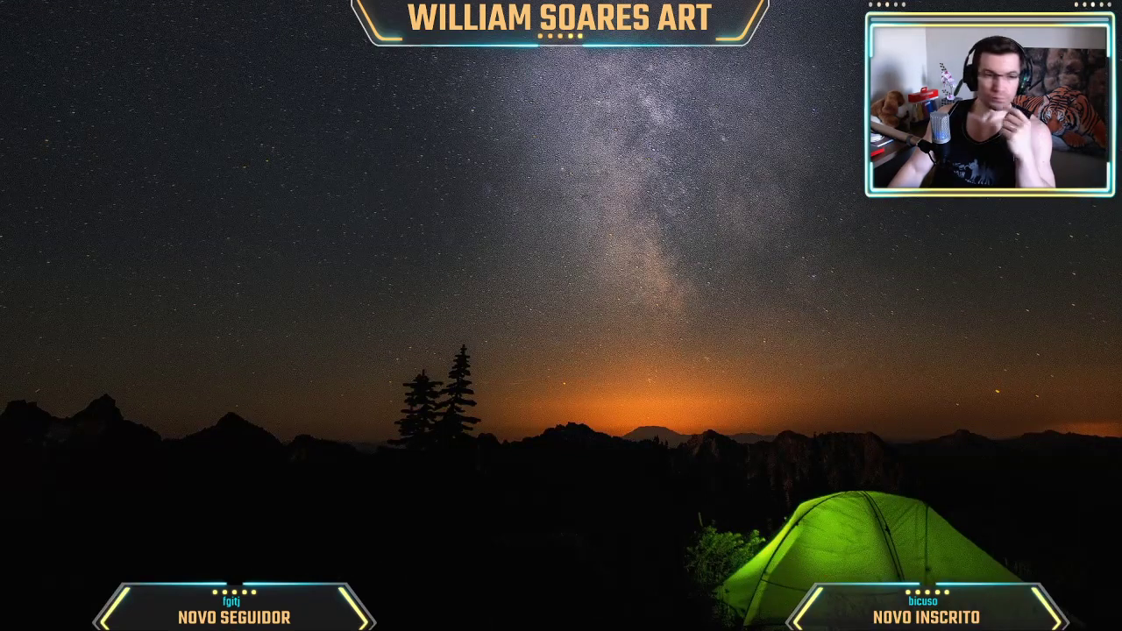
key(alt+Tab)
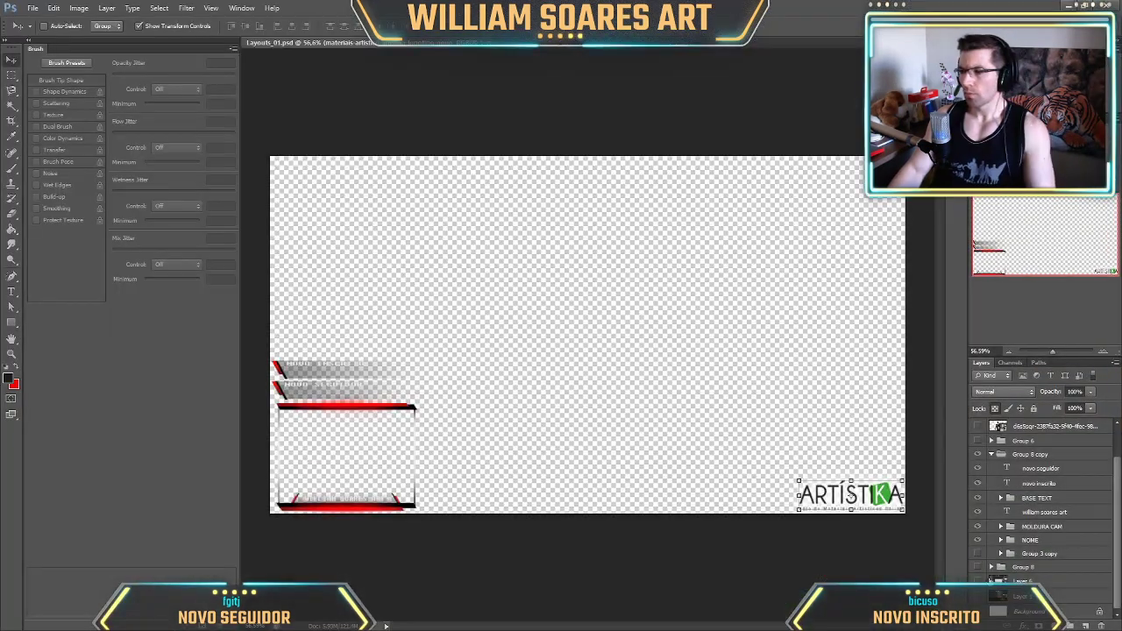
click(1049, 583)
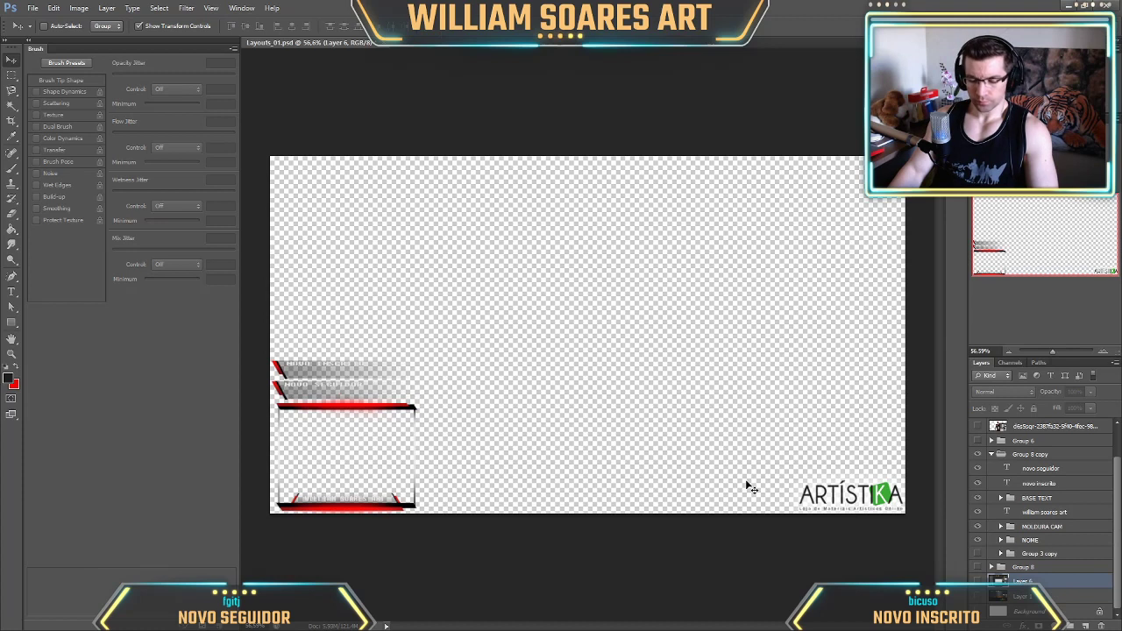
key(ctrl+v)
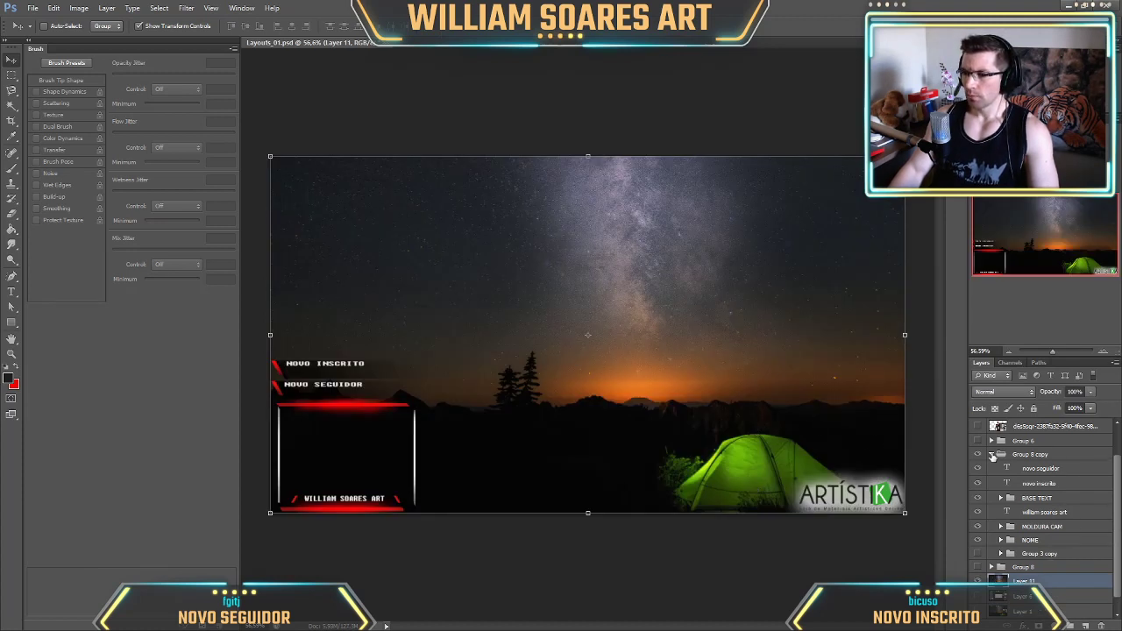
Collapse and hide Group 8 copy, and show Group 8 with the webcam frame on the right side of the canvas.
click(991, 454)
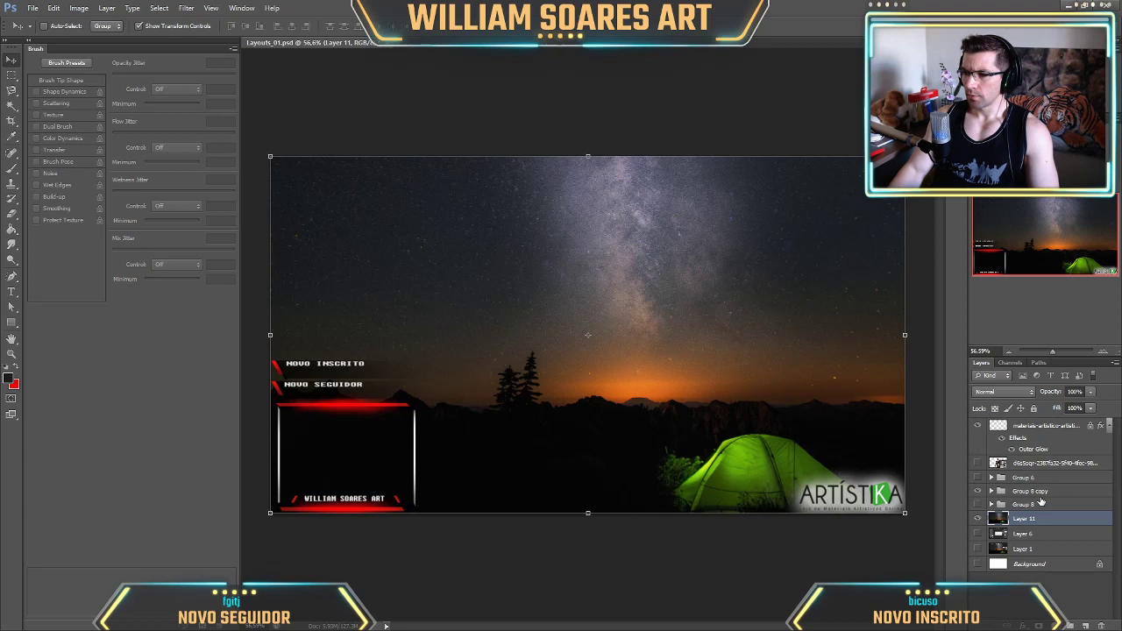
click(977, 491)
click(977, 505)
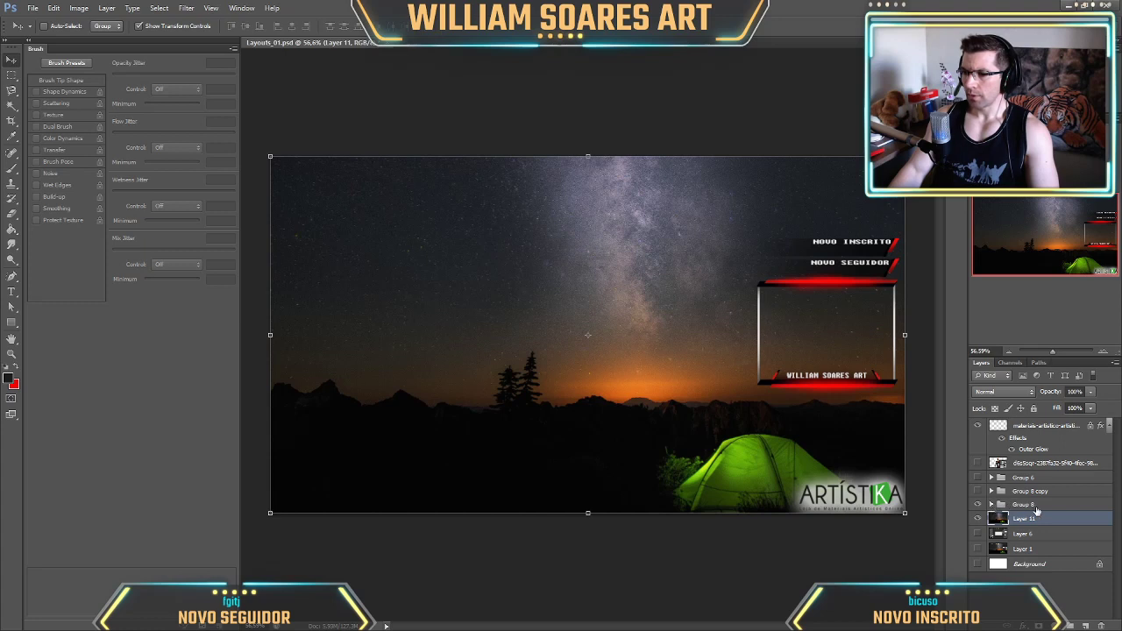
Duplicate Group 8 directly above Group 6 and hide the original Group 8.
click(1039, 506)
drag(1047, 508, 1058, 474)
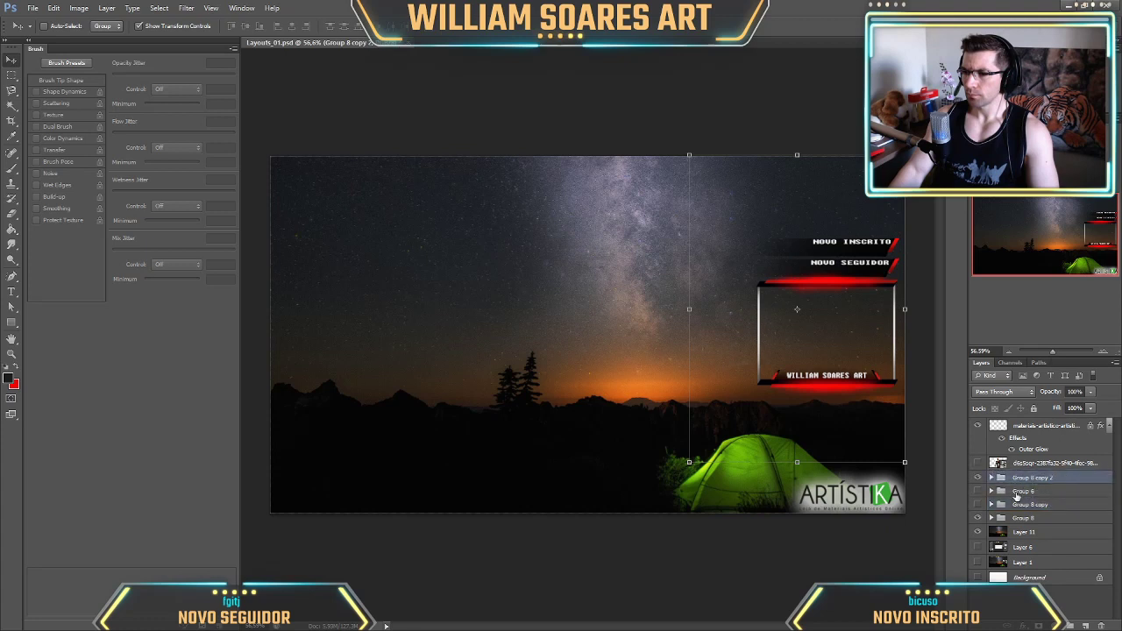
click(979, 518)
Expand the duplicated webcam group and hide the Artístika logo layer.
click(992, 478)
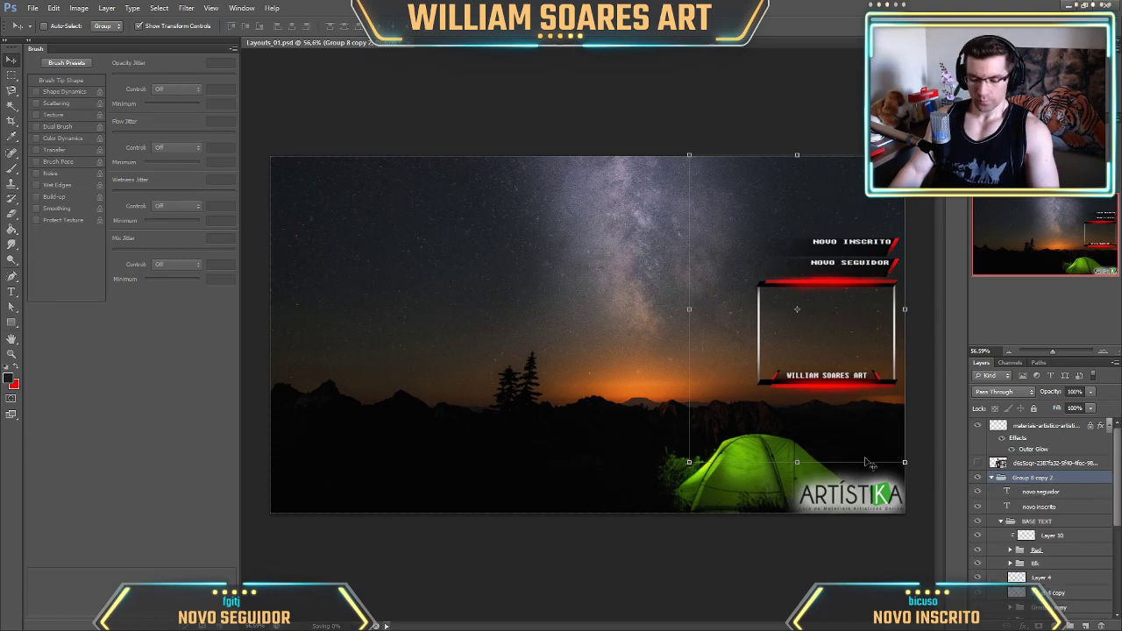
scroll(1073, 537, down, 3)
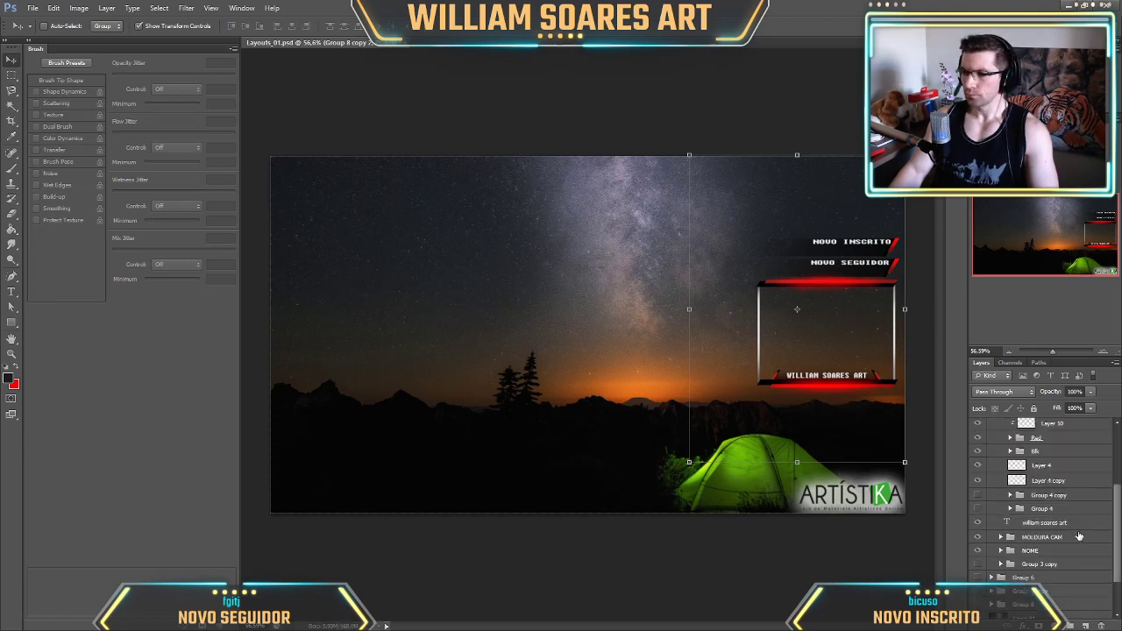
scroll(1056, 517, up, 3)
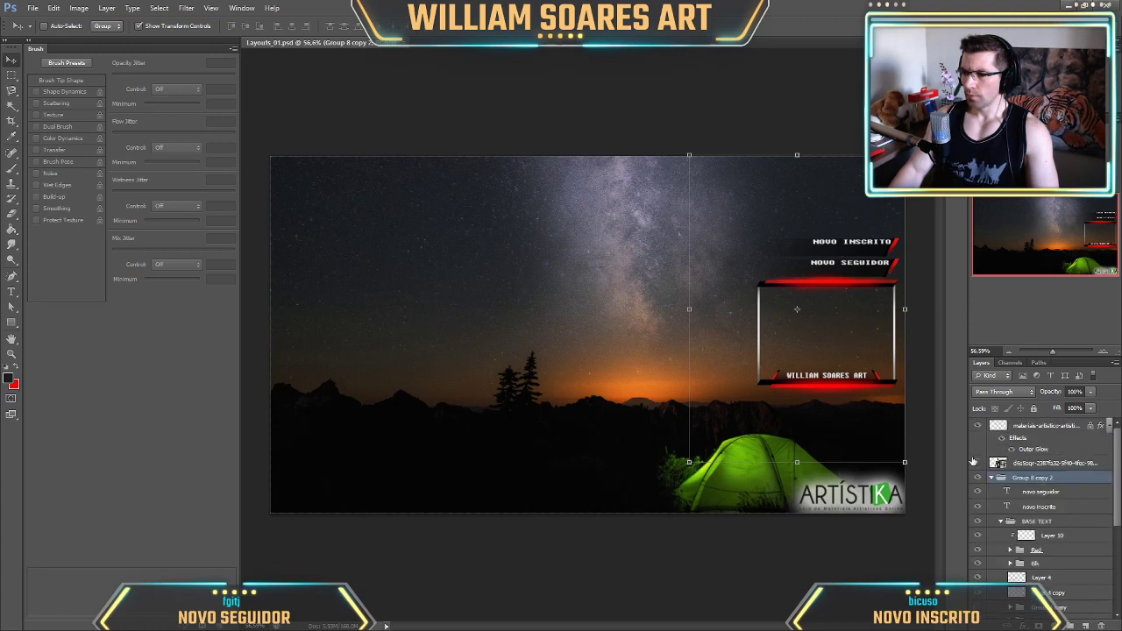
click(977, 426)
scroll(1076, 518, down, 1)
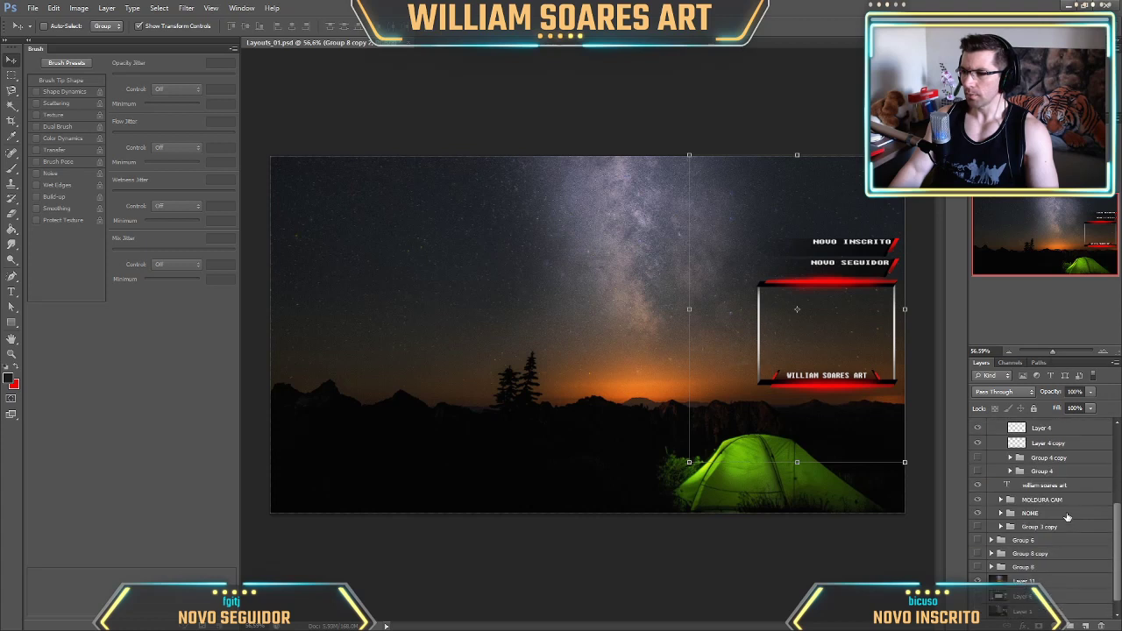
Move the duplicate's novo seguidor and novo inscrito texts together with the BASE TEXT group straight down over the webcam frame's upper edge.
scroll(1082, 538, down, 1)
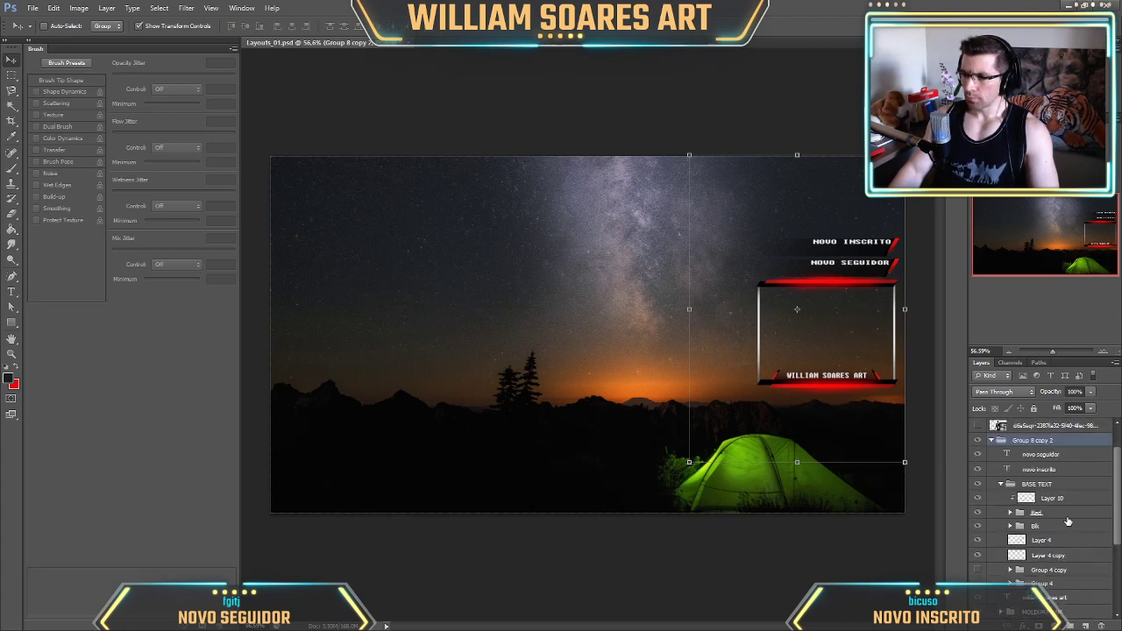
click(1064, 457)
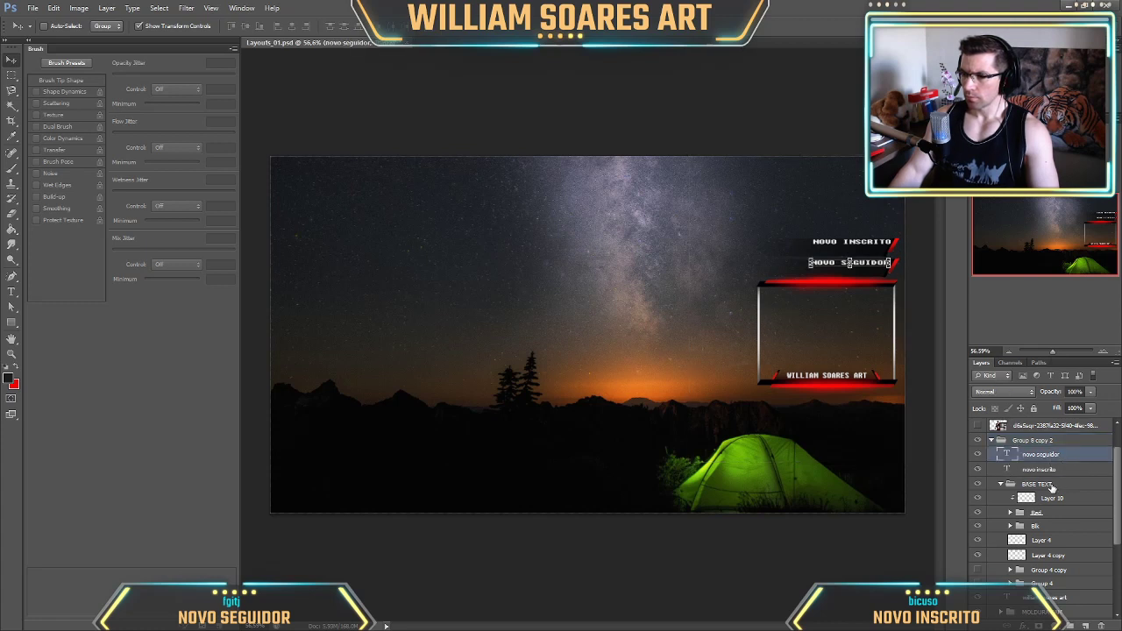
click(1059, 488)
scroll(993, 442, up, 1)
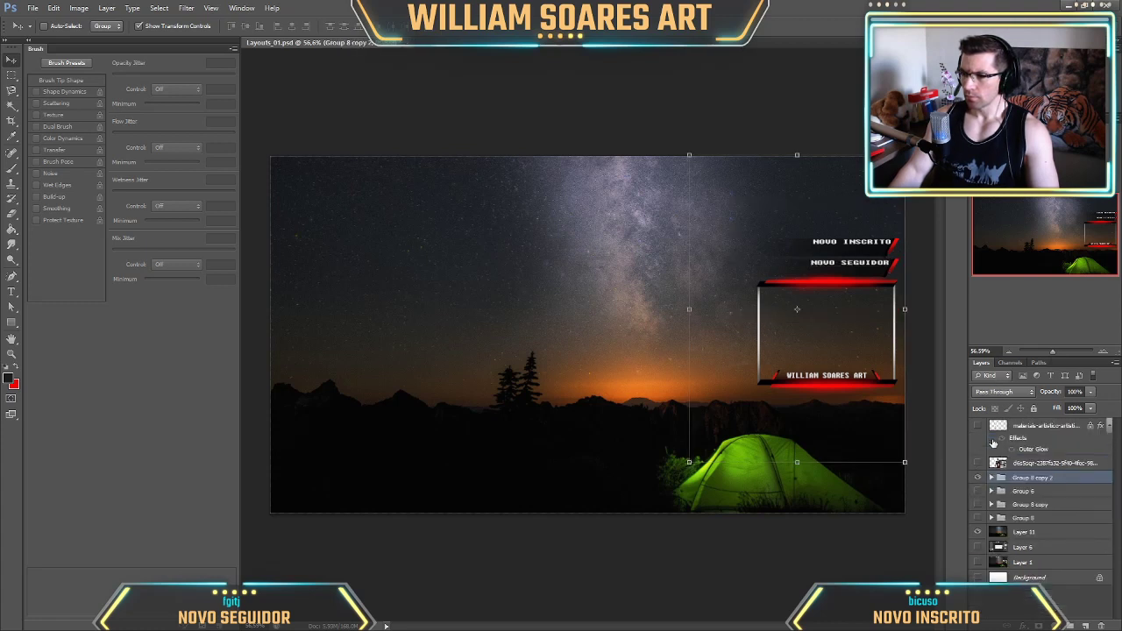
click(999, 479)
click(1050, 493)
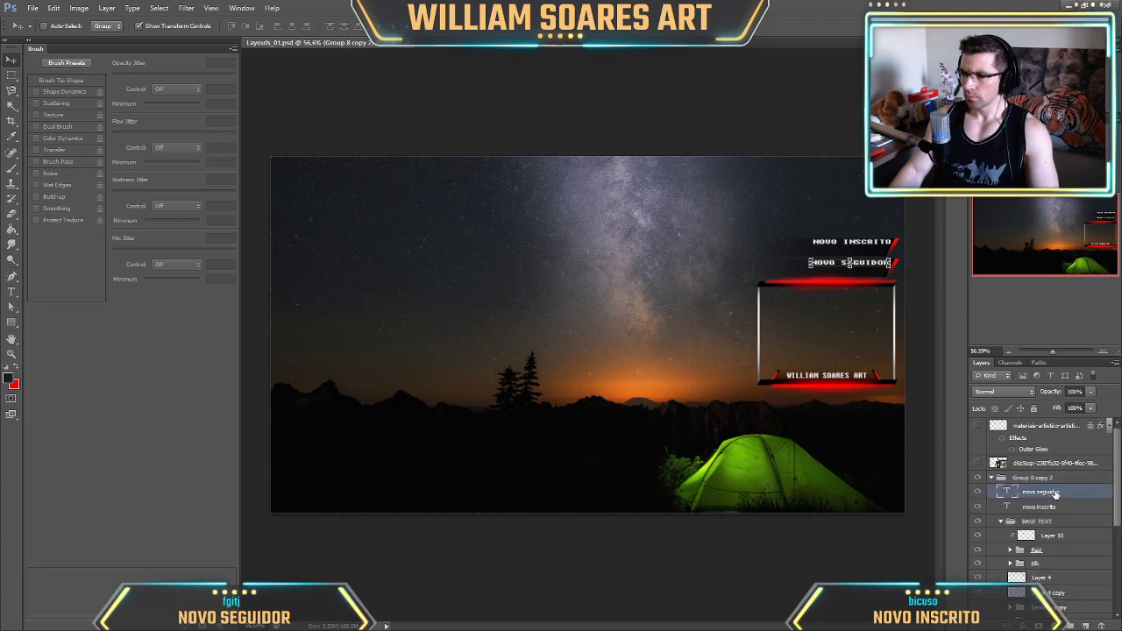
scroll(1040, 500, down, 1)
click(999, 488)
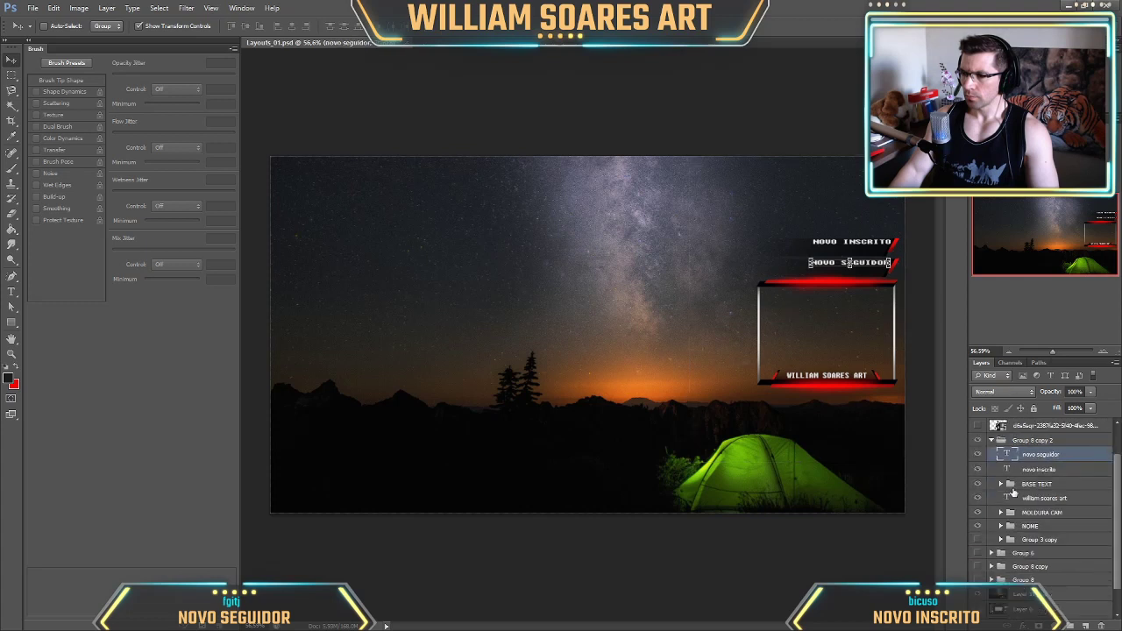
click(1059, 487)
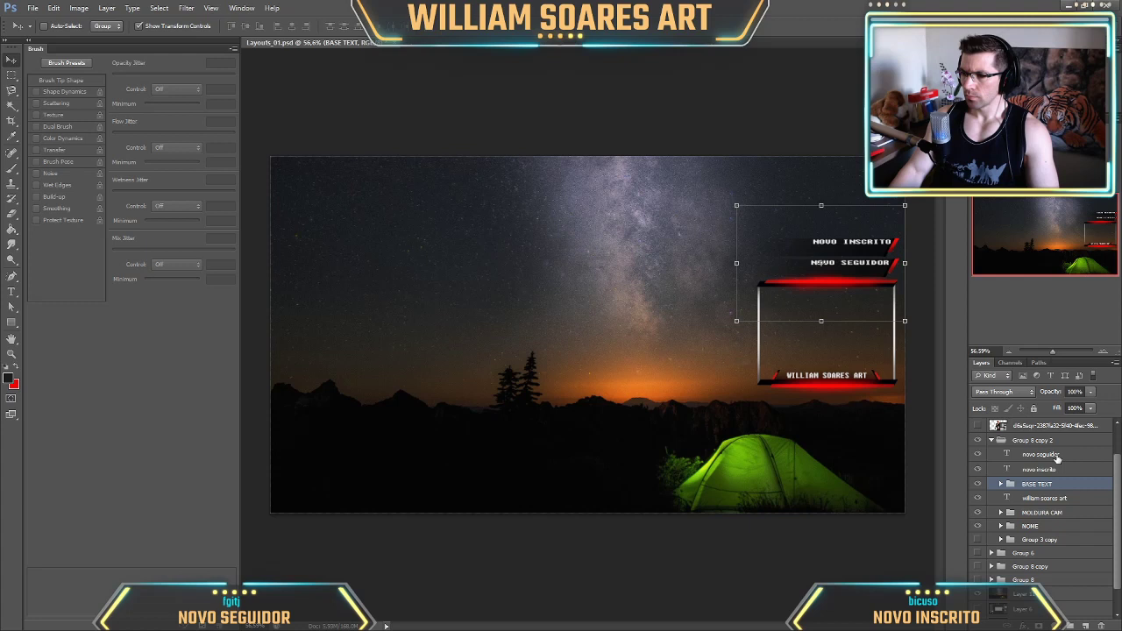
shift+click(1055, 457)
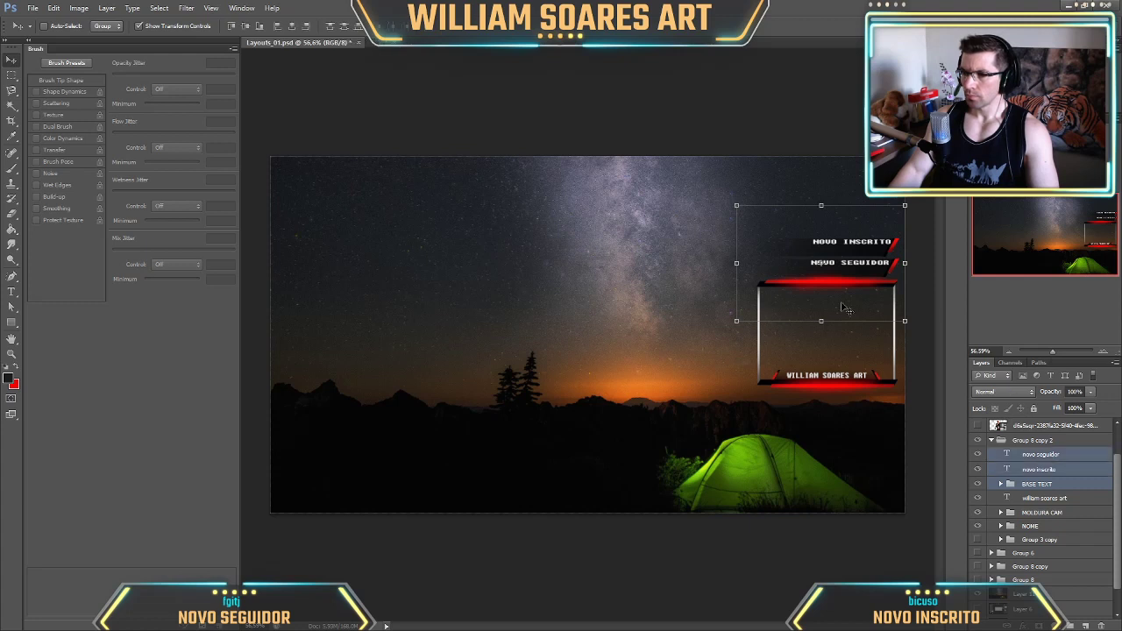
drag(860, 260, 856, 282)
Move the channel-name text with the MOLDURA CAM and NOME groups straight up into the canvas's upper-right corner.
click(1054, 498)
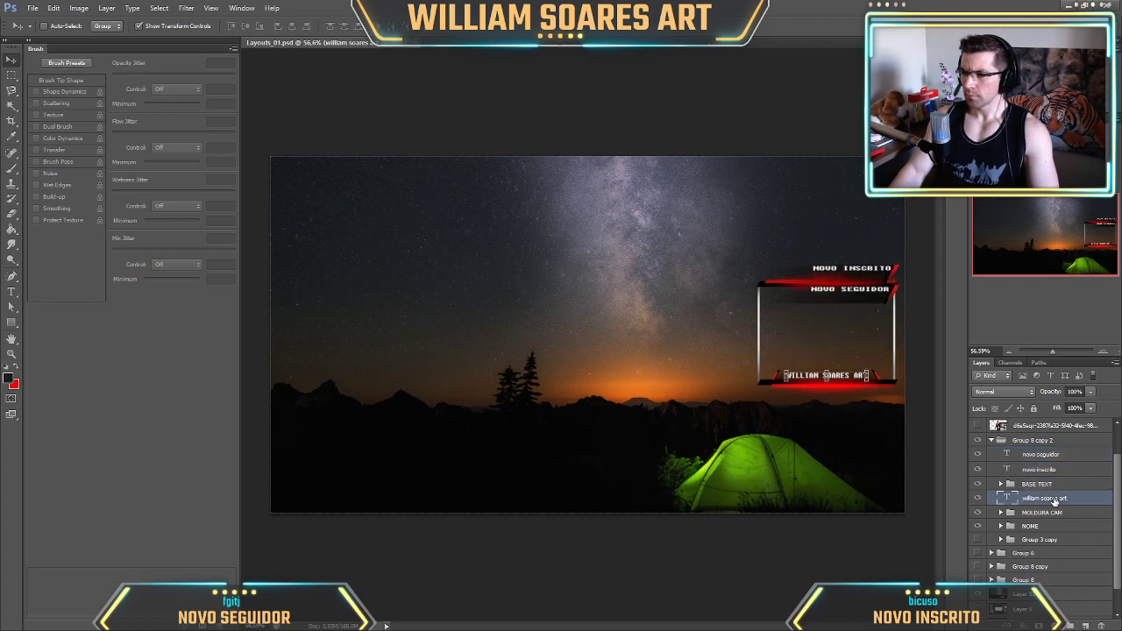
shift+click(1044, 526)
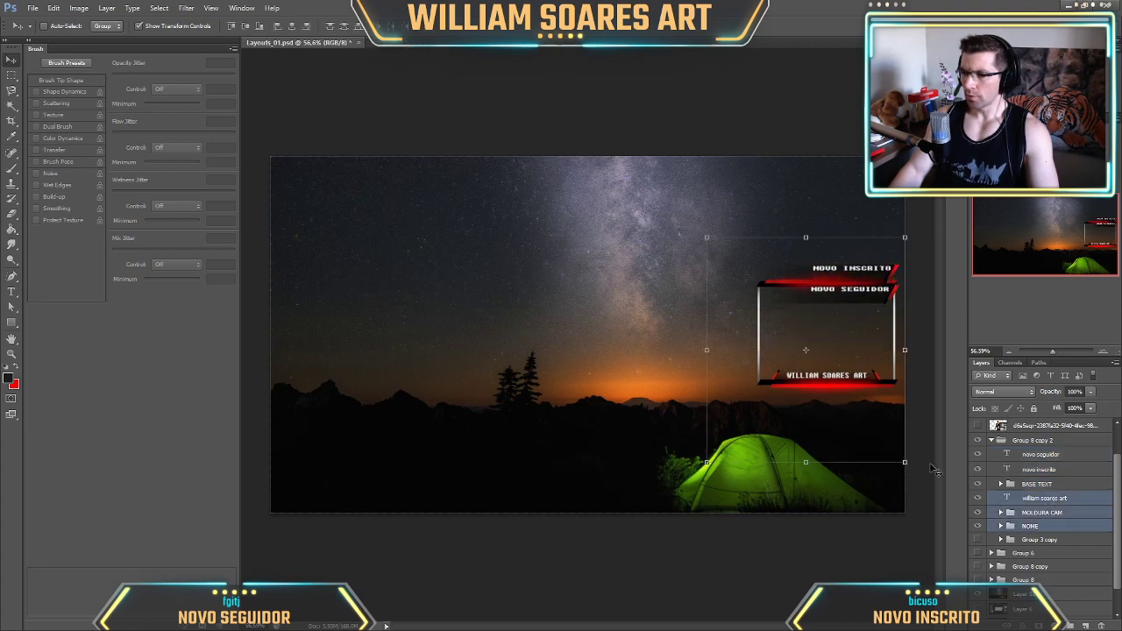
drag(876, 375, 867, 252)
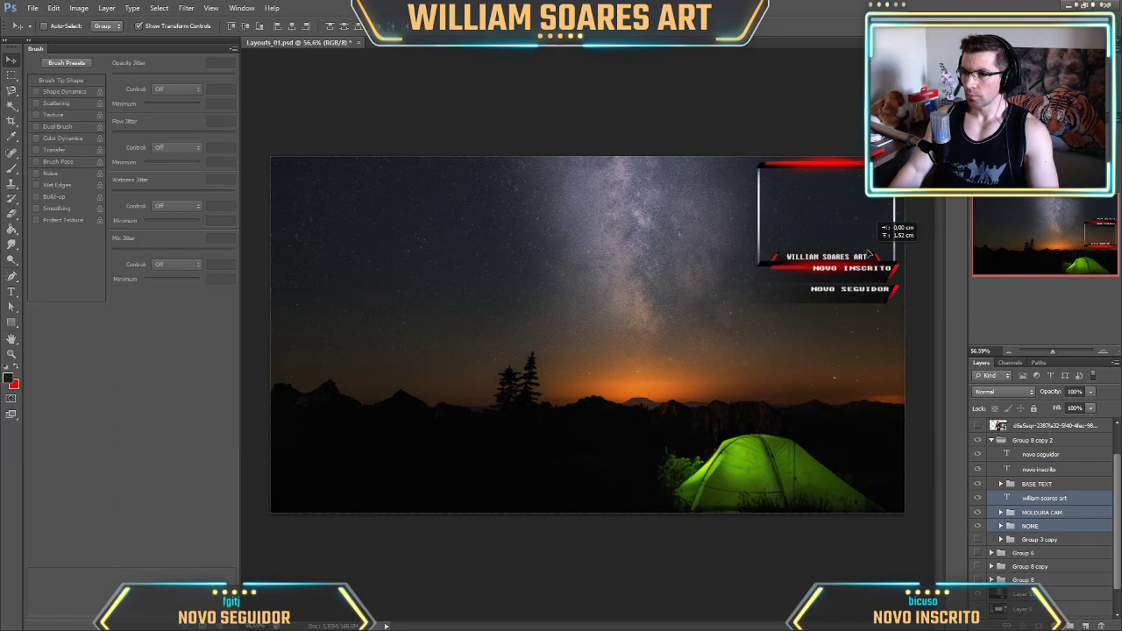
drag(867, 253, 867, 252)
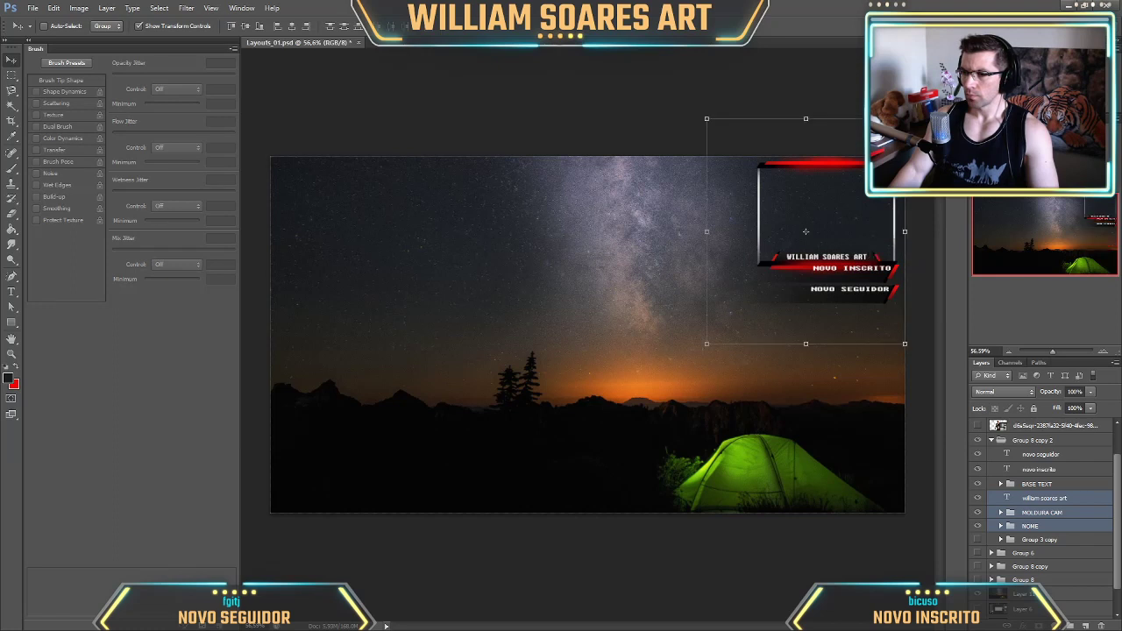
Lower the novo seguidor and novo inscrito texts and the BASE TEXT group to sit just beneath the upper-right webcam frame.
click(1039, 485)
shift+click(1046, 457)
drag(868, 282, 867, 295)
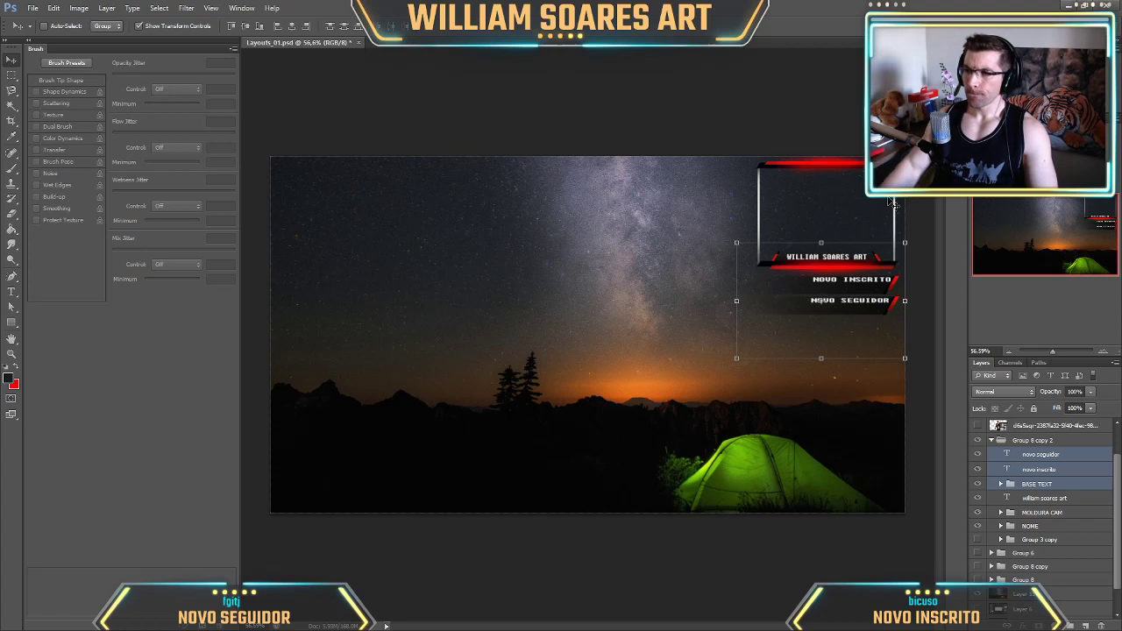
Hide the Layer 11 wallpaper to leave only the upper-right overlay on a transparent background.
scroll(1078, 537, down, 2)
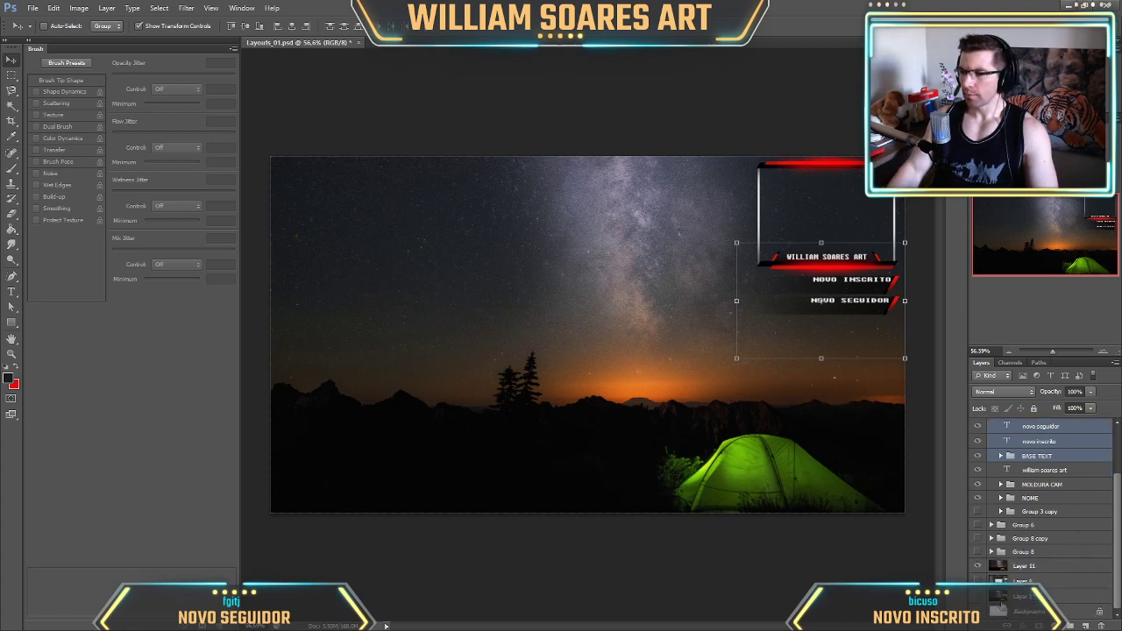
click(977, 566)
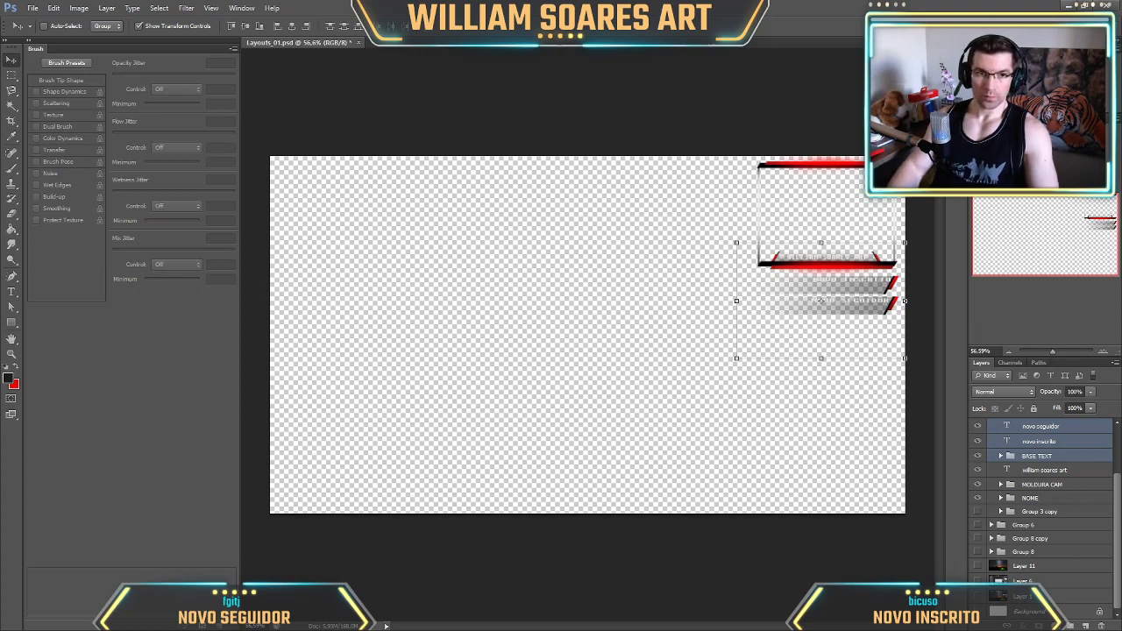
key(Return)
key(Return)
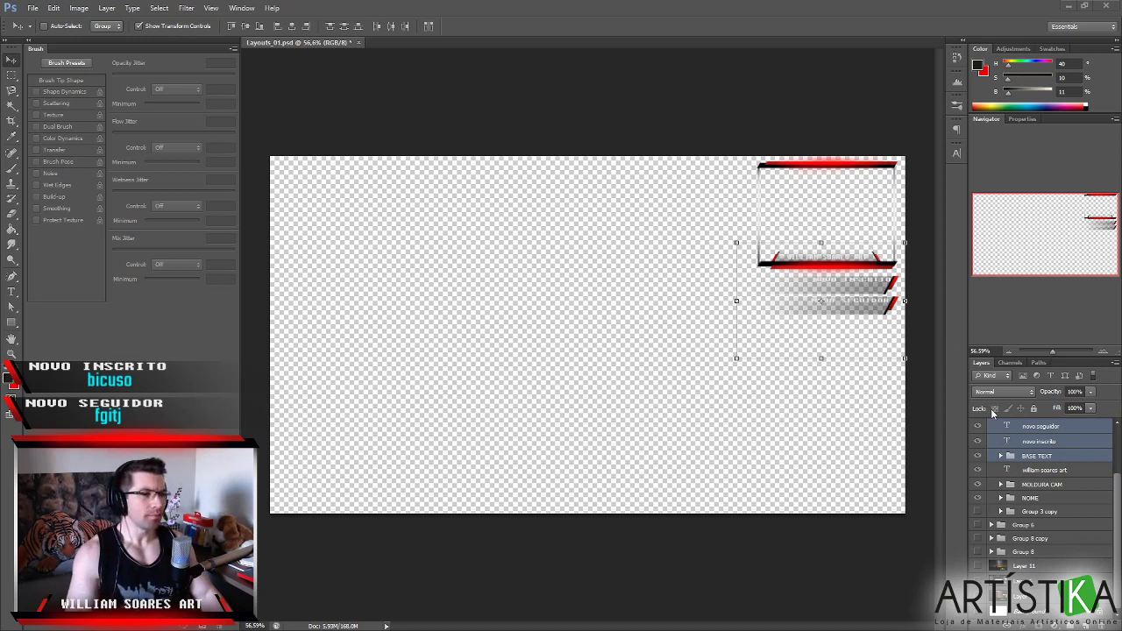
Collapse and hide Group 8 copy 2, and show Group 8 copy with the lower-left webcam layout.
scroll(1078, 455, up, 2)
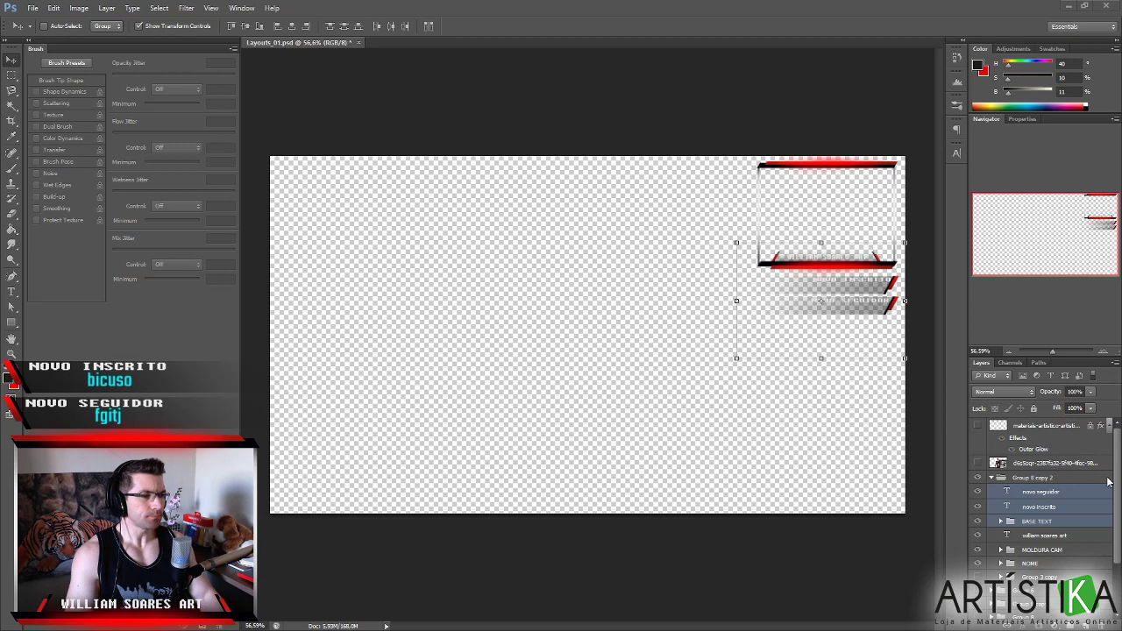
click(991, 479)
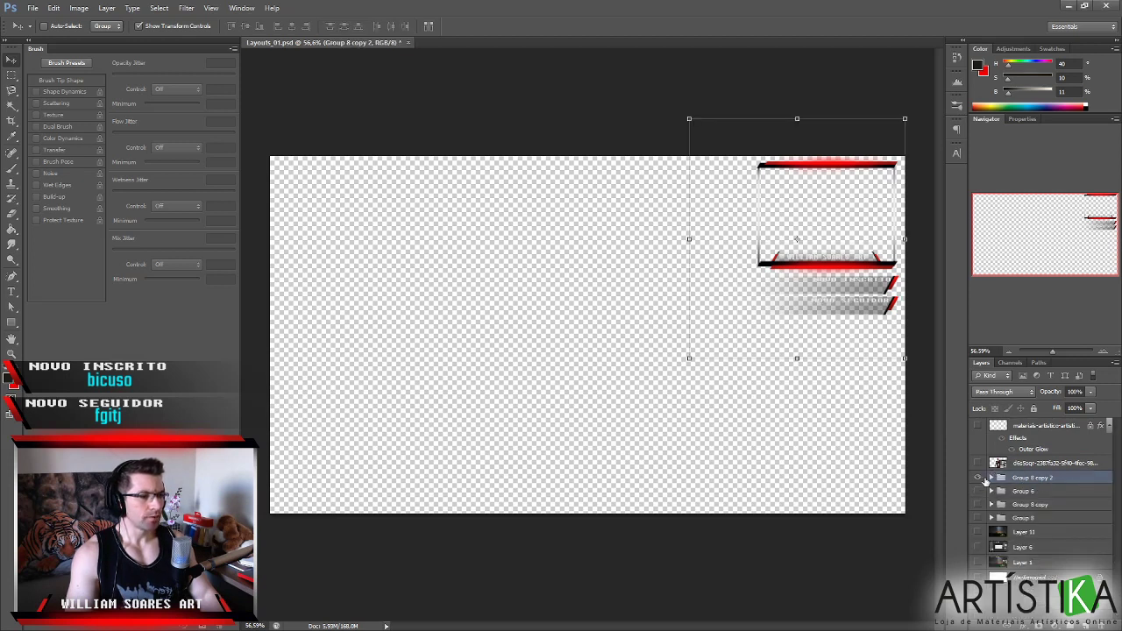
click(978, 478)
click(978, 505)
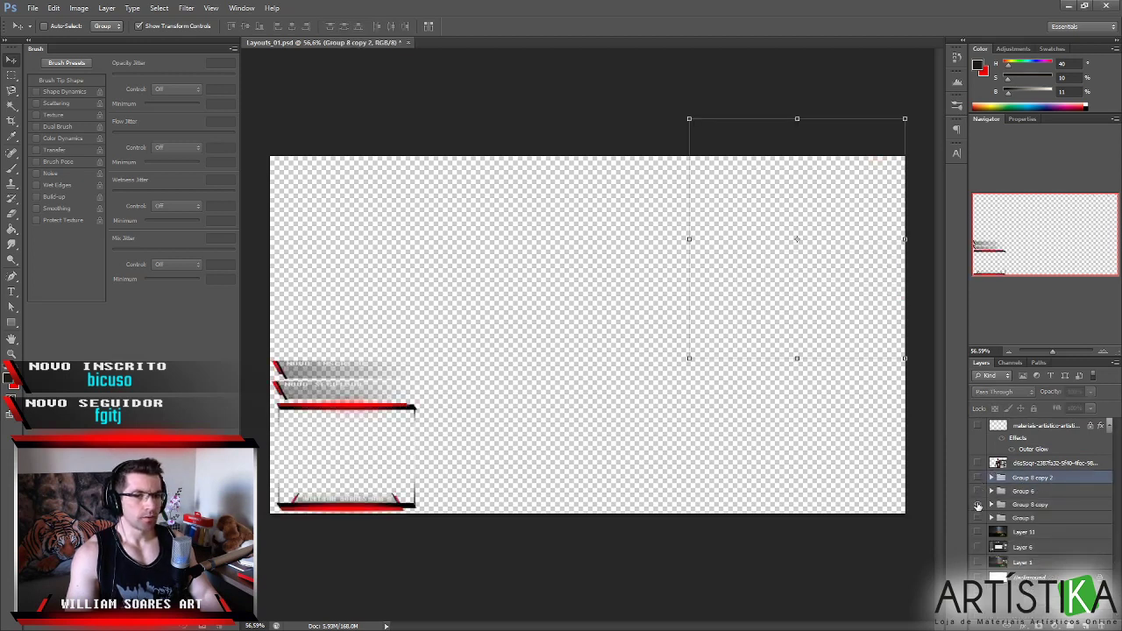
Duplicate Group 8 copy directly below Group 6, hide the original and expand the duplicate.
drag(1044, 506, 1052, 502)
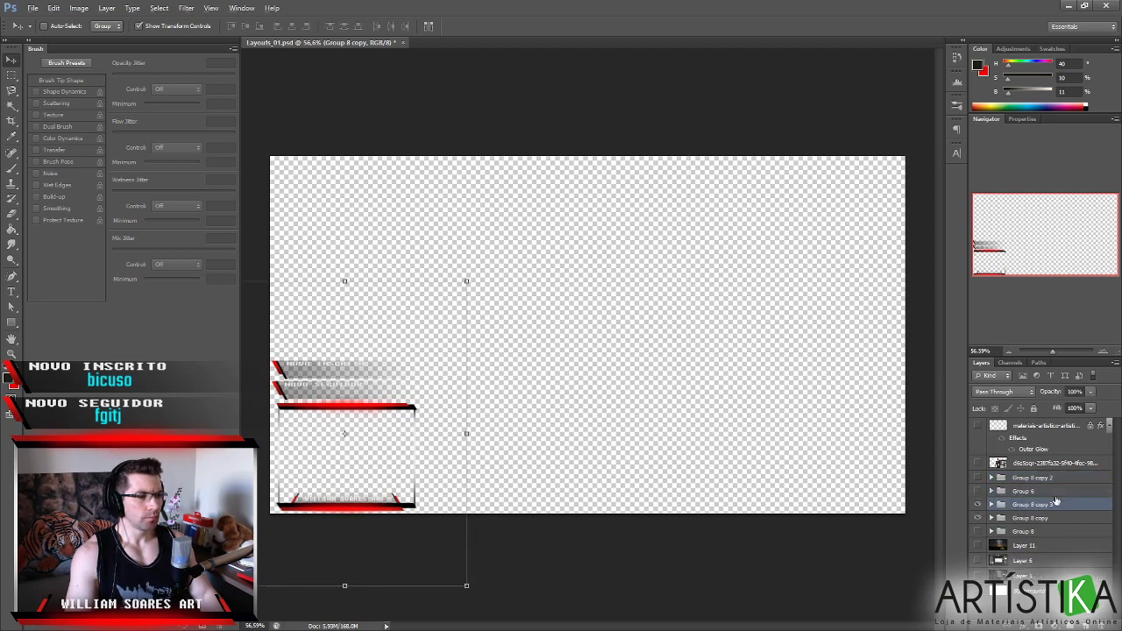
click(979, 519)
click(991, 505)
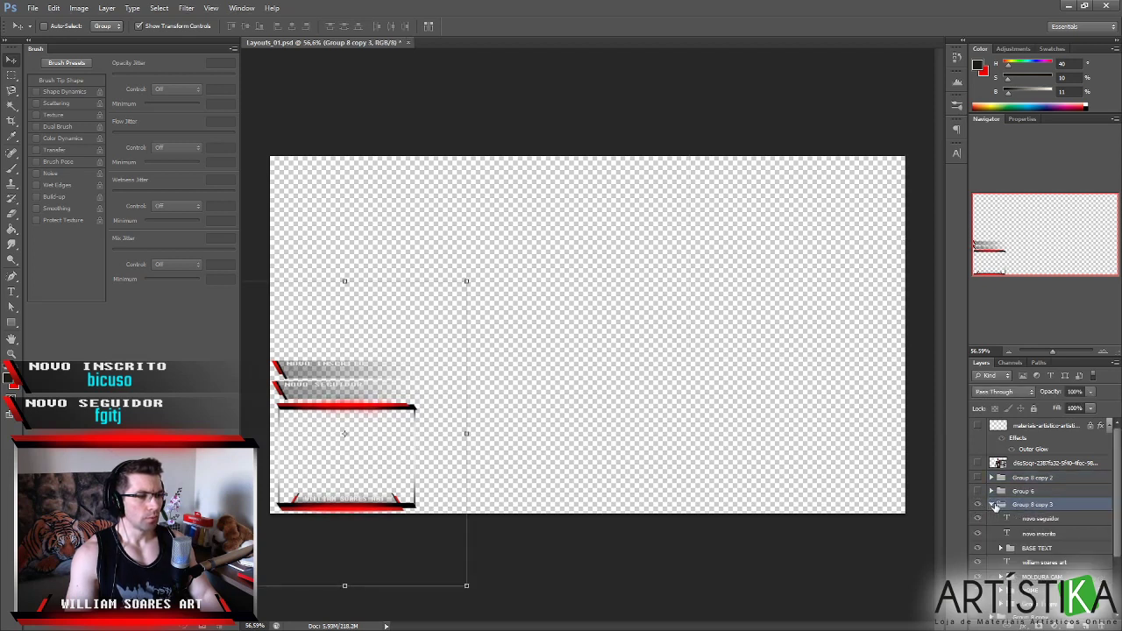
Move the duplicate's channel-name text with the MOLDURA CAM and NOME groups up into the canvas's upper-left corner.
scroll(1052, 520, down, 2)
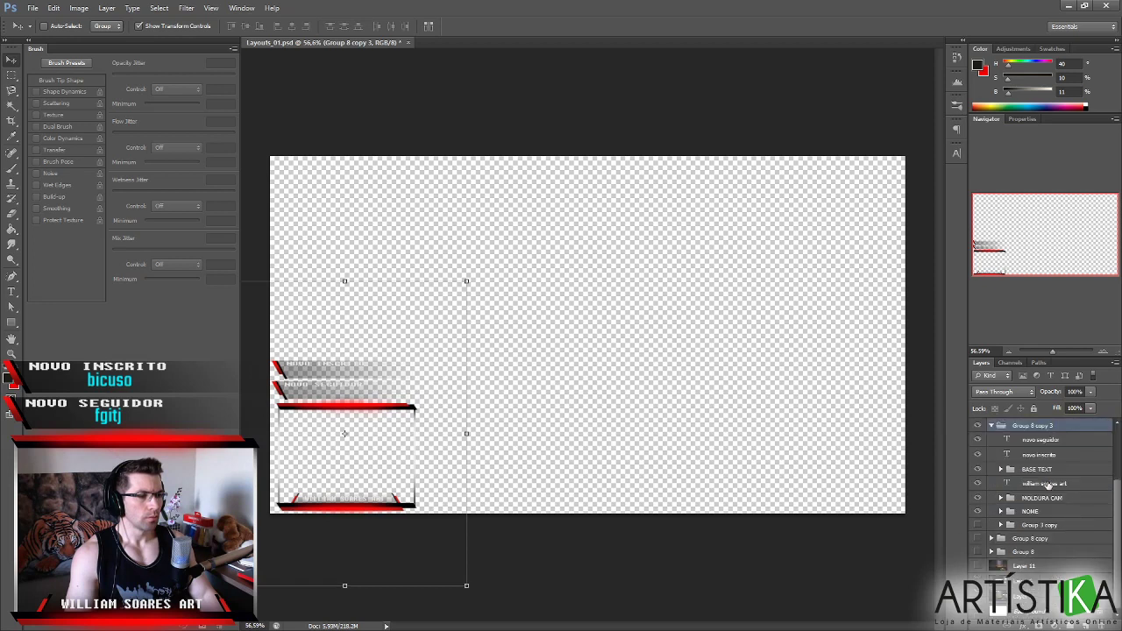
scroll(1045, 475, up, 1)
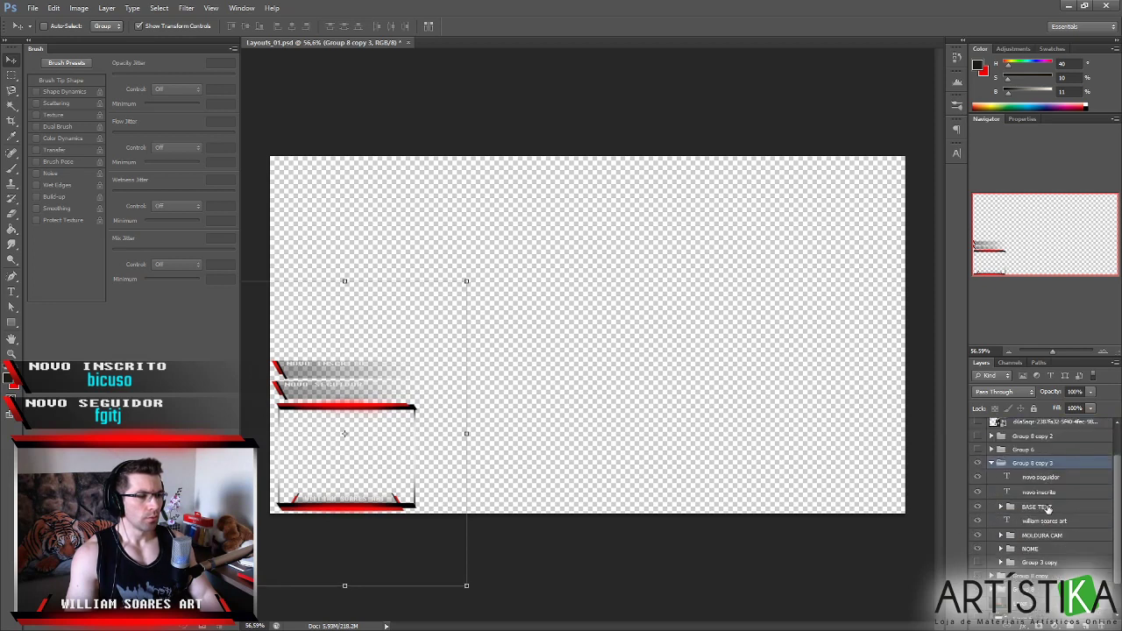
click(1050, 549)
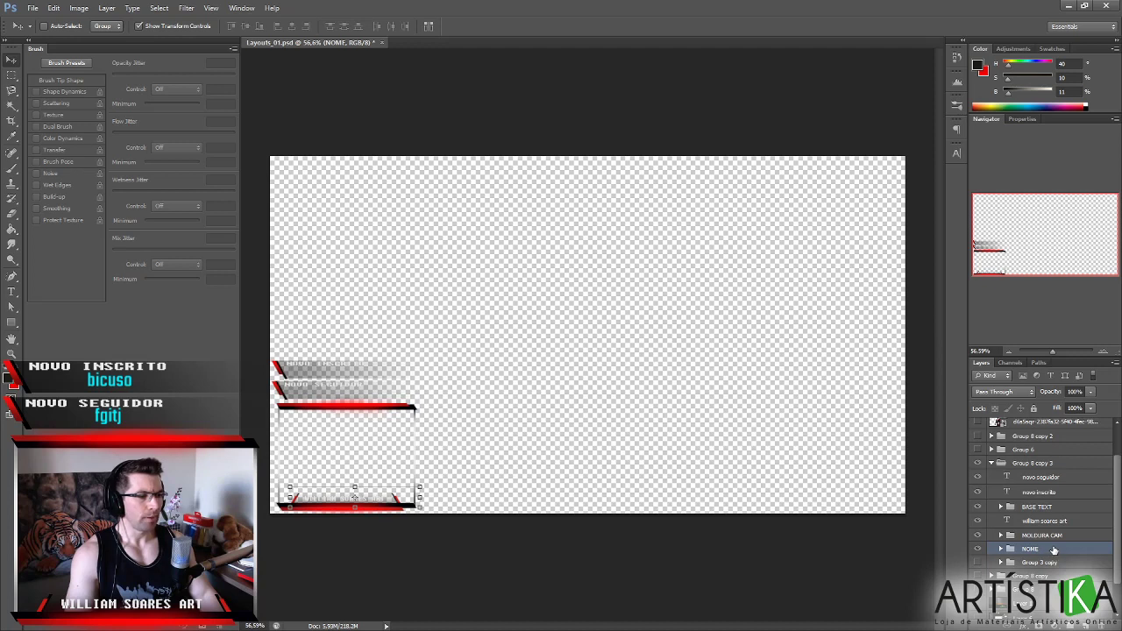
shift+click(1052, 521)
drag(401, 459, 393, 212)
Move the novo seguidor and novo inscrito texts with the BASE TEXT group just beneath the upper-left webcam frame and save the document.
click(1054, 507)
shift+click(1063, 476)
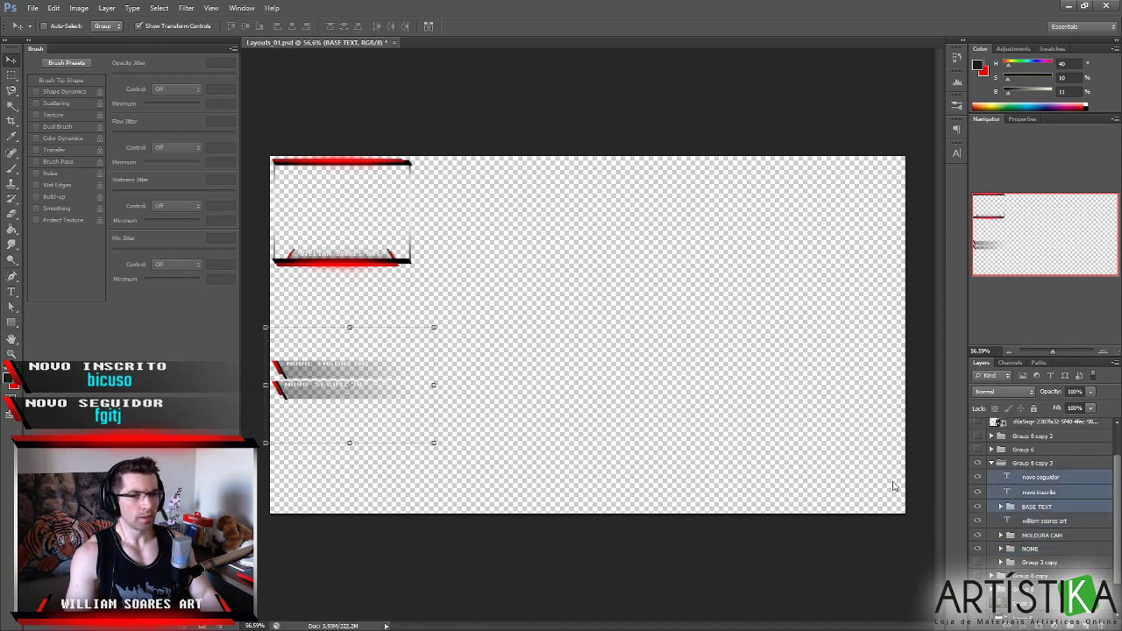
drag(380, 396, 383, 336)
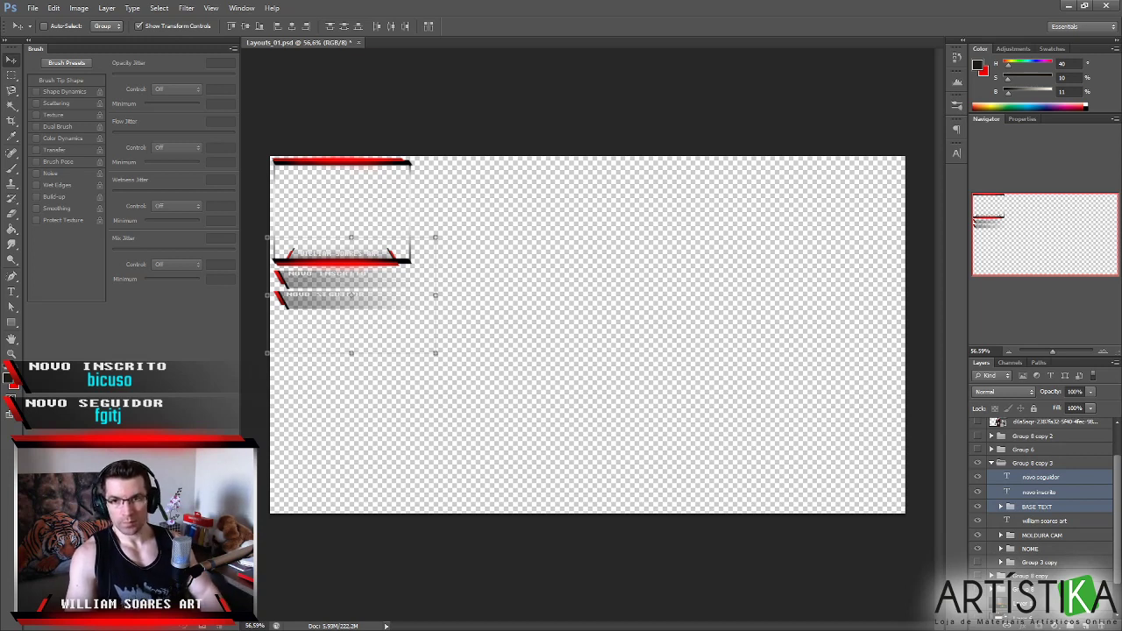
key(ctrl+s)
click(584, 200)
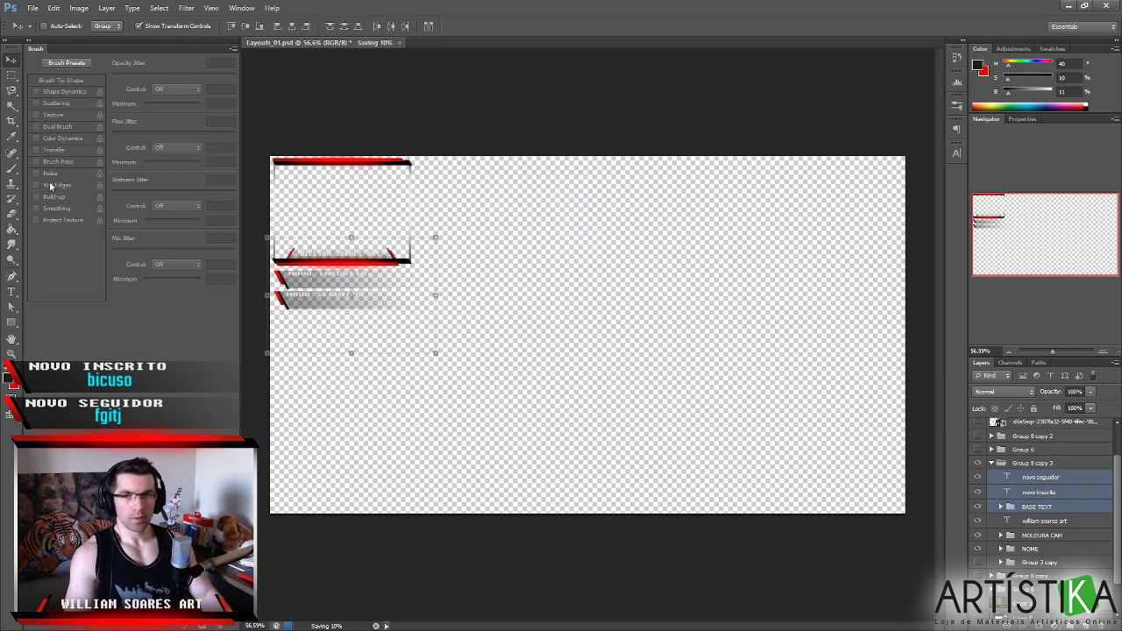
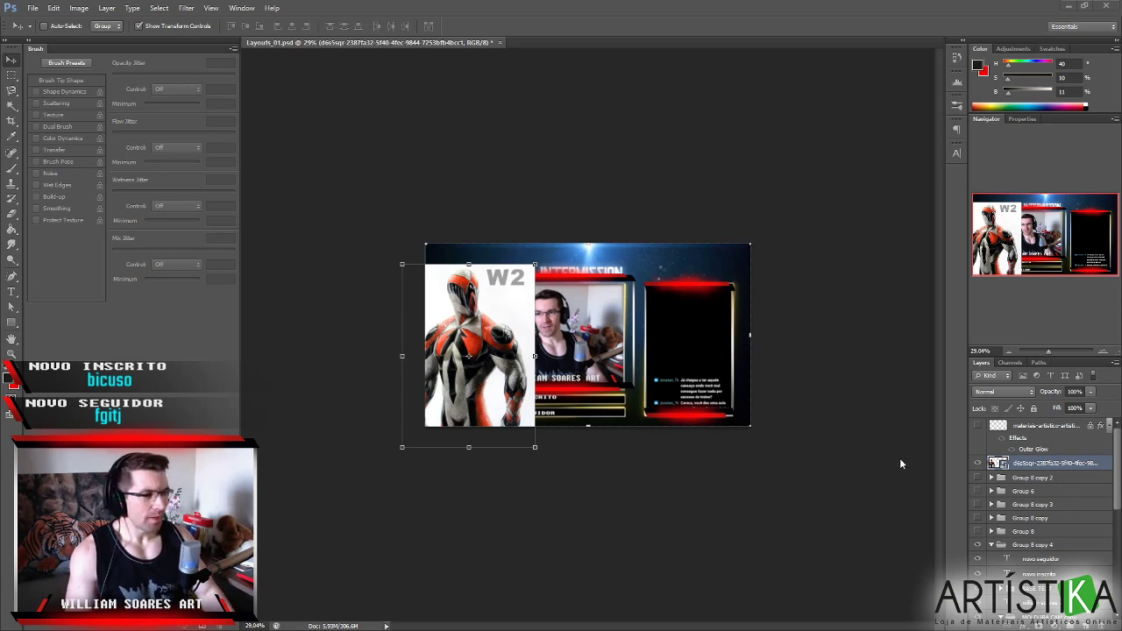
Rasterize the W2 character image layer, duplicate it and hide the original.
right_click(1029, 463)
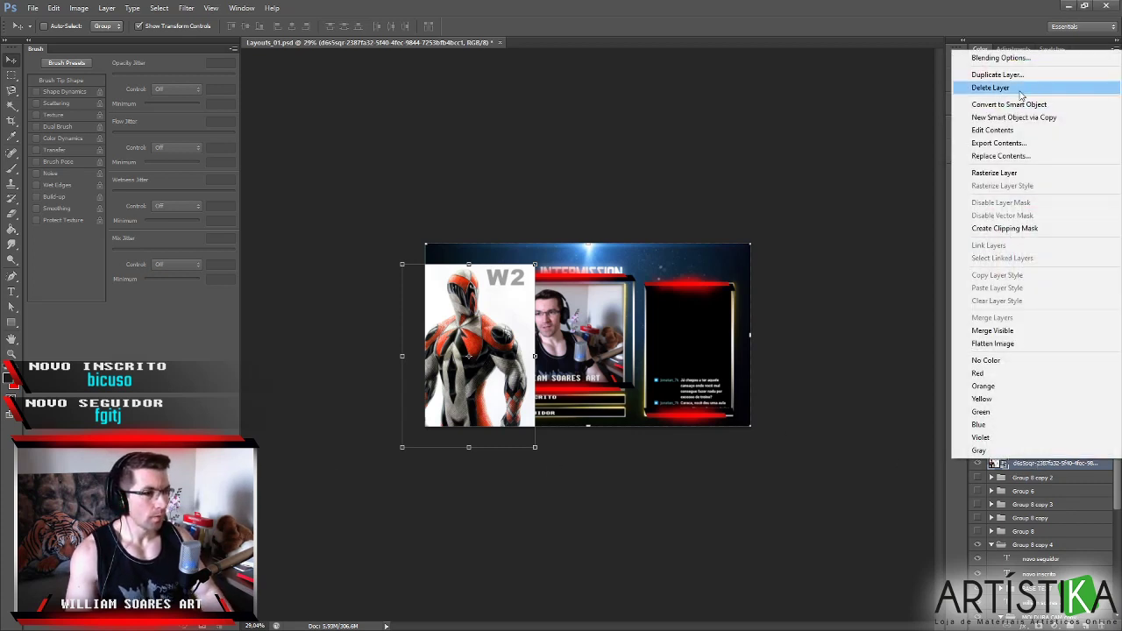
click(1042, 175)
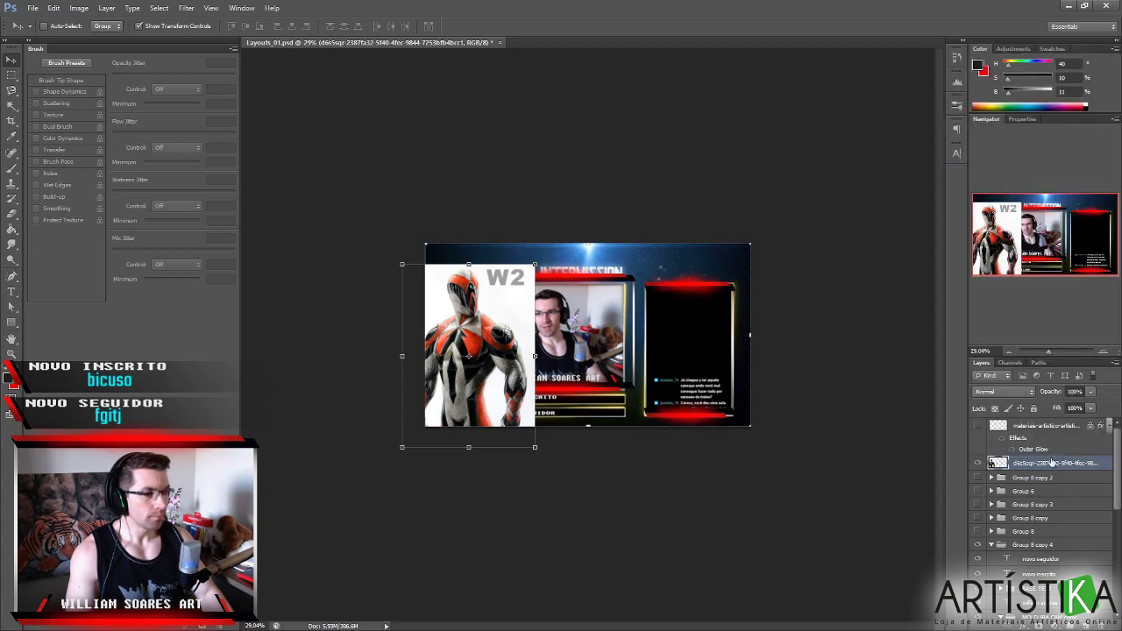
key(ctrl+j)
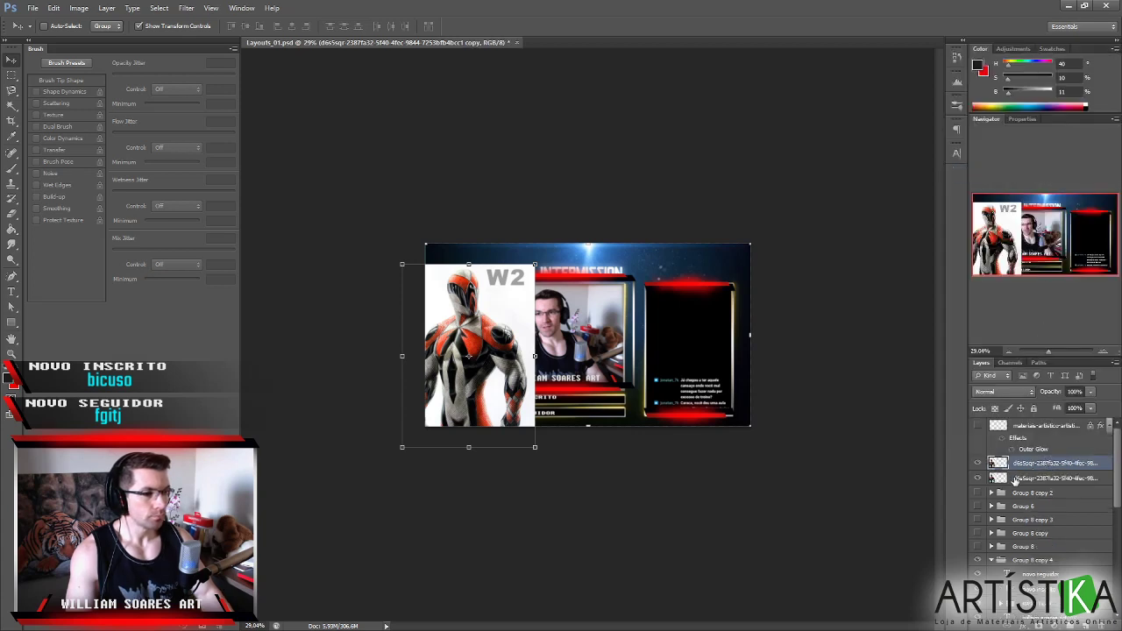
key(ctrl+0)
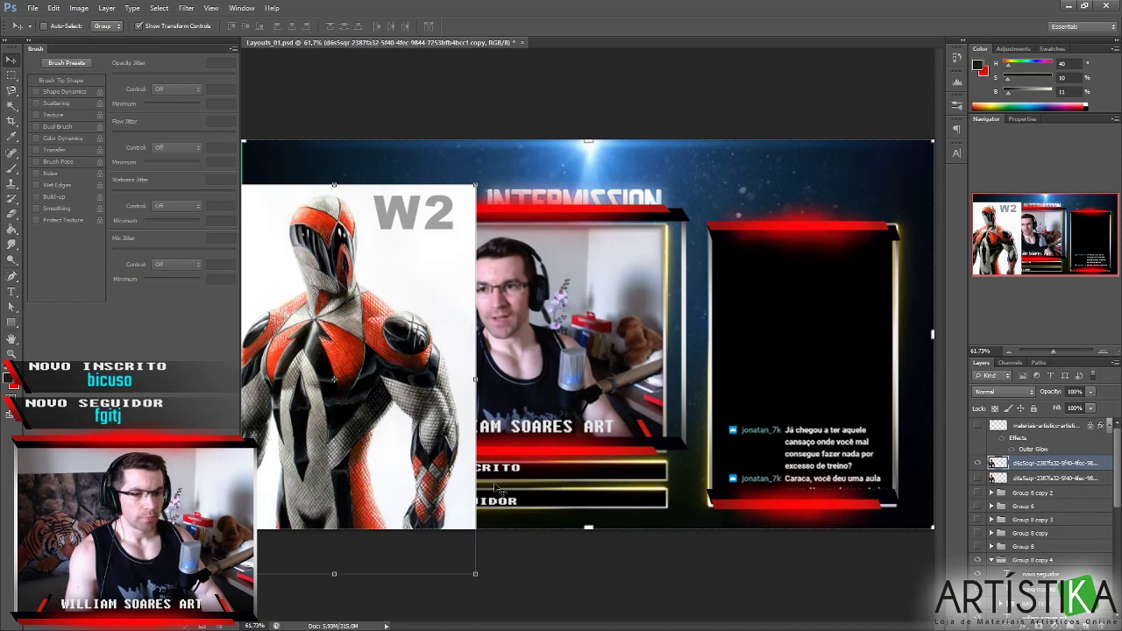
Move the duplicated character image fully onto the canvas, left of centre and aligned with the canvas's upper and lower edges.
scroll(473, 449, down, 2)
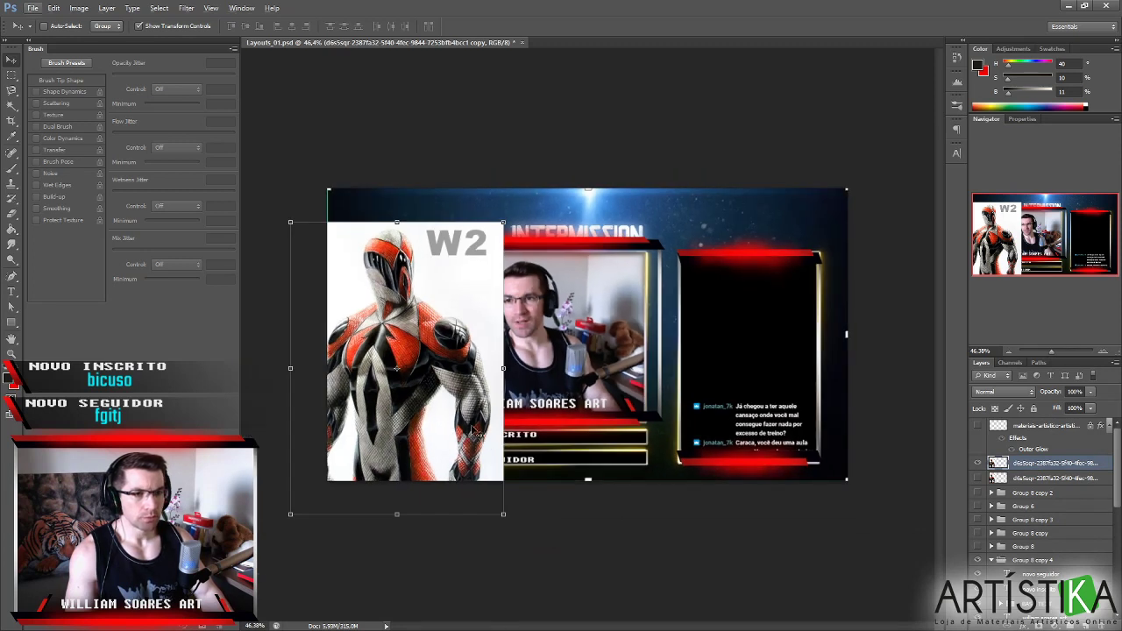
key(ctrl+z)
drag(516, 388, 537, 392)
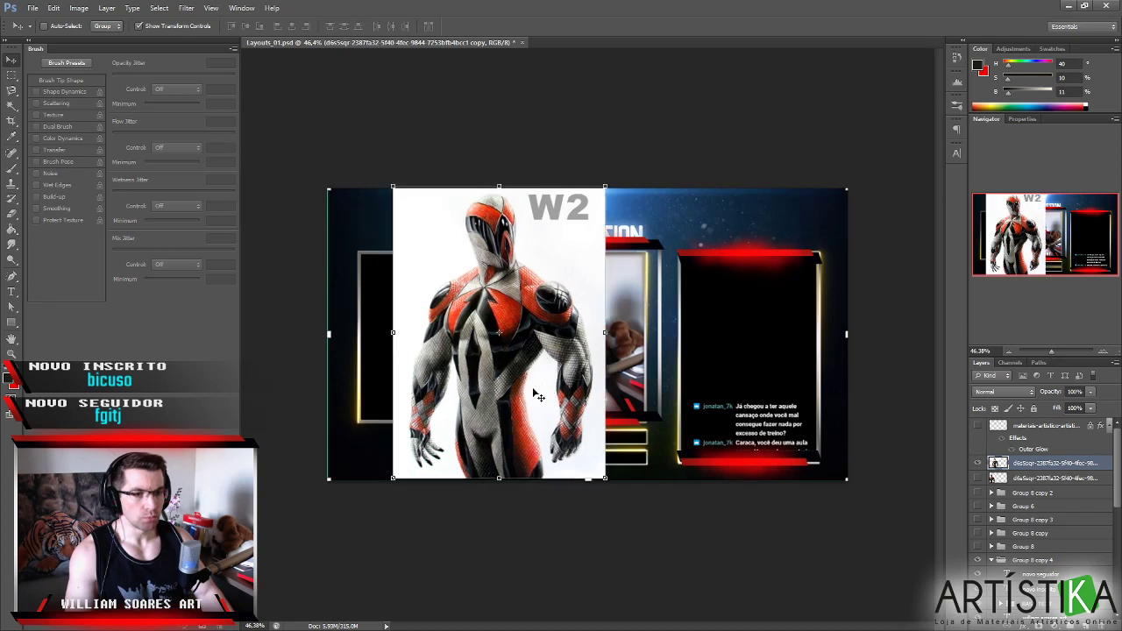
drag(542, 387, 545, 388)
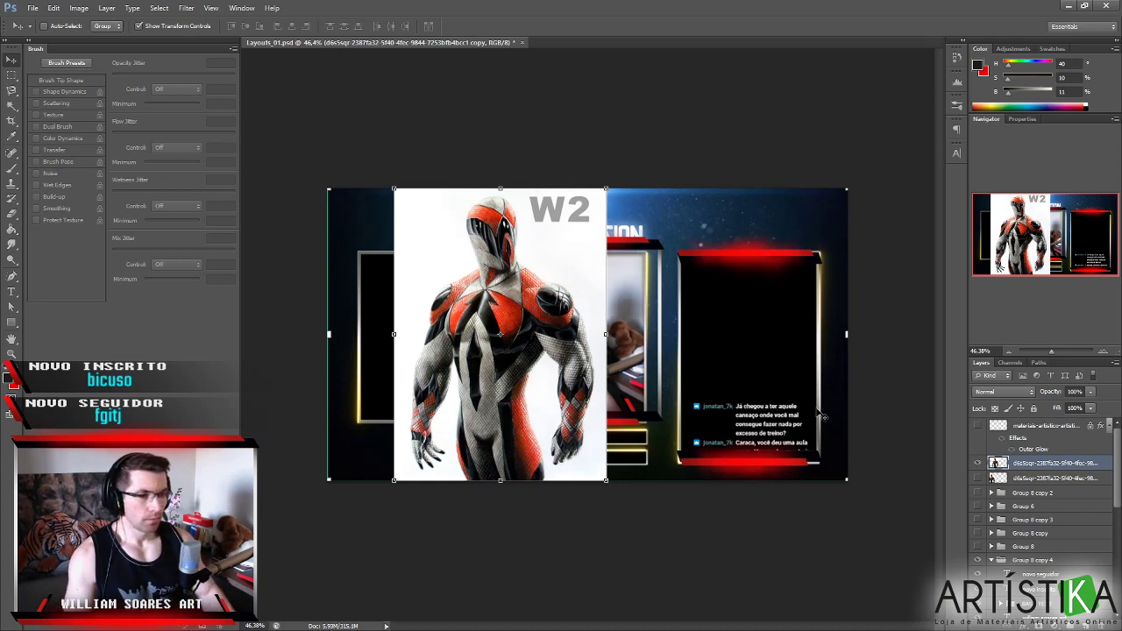
Add a new layer beneath the visible character copy and fill it with bright green (H 133, S 100, B 91).
scroll(1071, 549, down, 2)
scroll(1064, 544, up, 2)
click(1049, 477)
key(ctrl+shift+alt+n)
key(g)
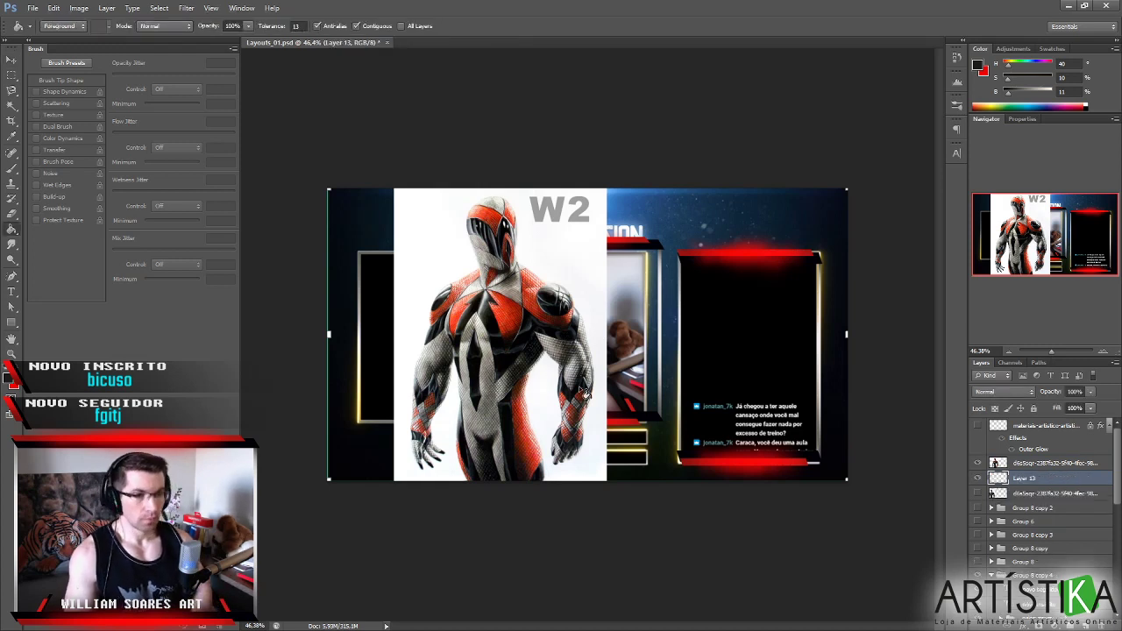
alt+shift+right_click(619, 373)
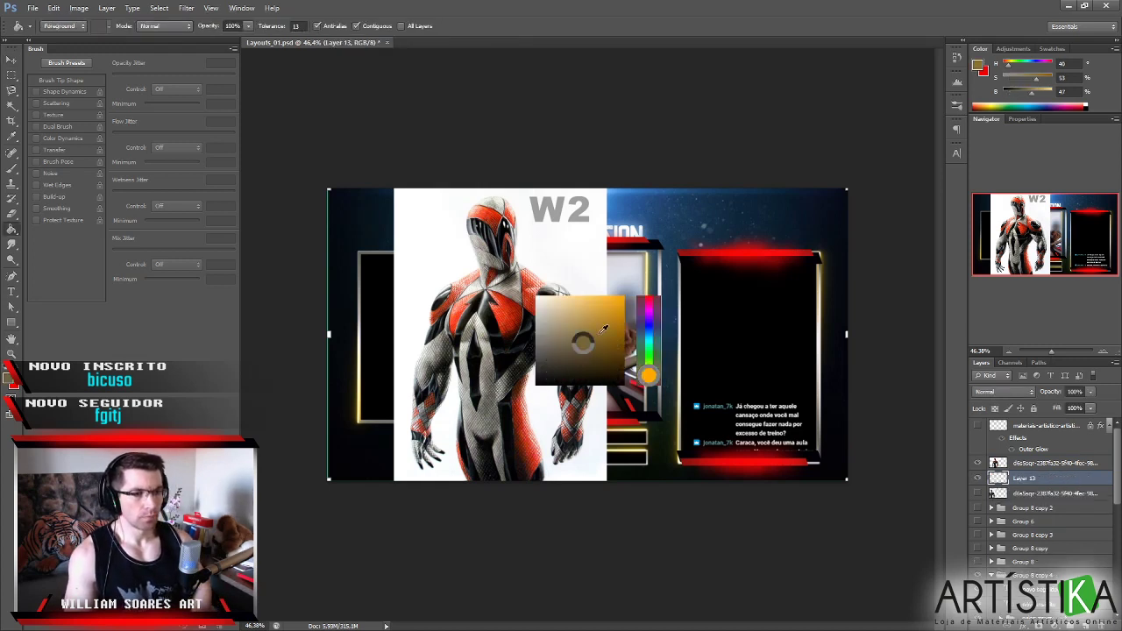
mouse_move(647, 348)
mouse_down()
mouse_move(646, 333)
mouse_move(648, 344)
mouse_up()
click(647, 344)
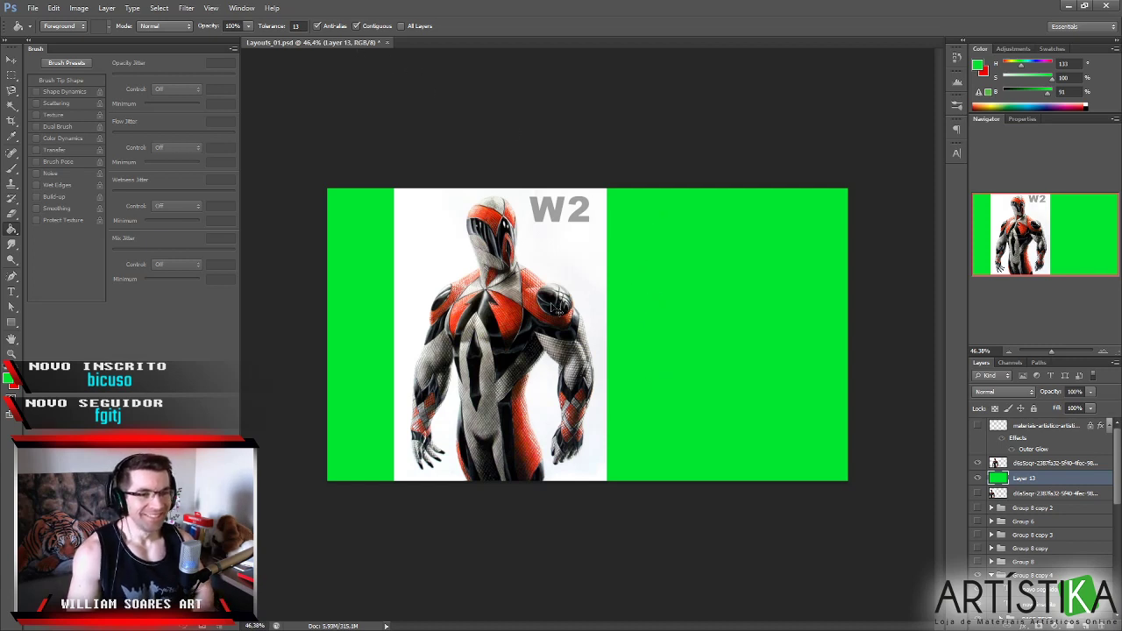
scroll(543, 336, up, 2)
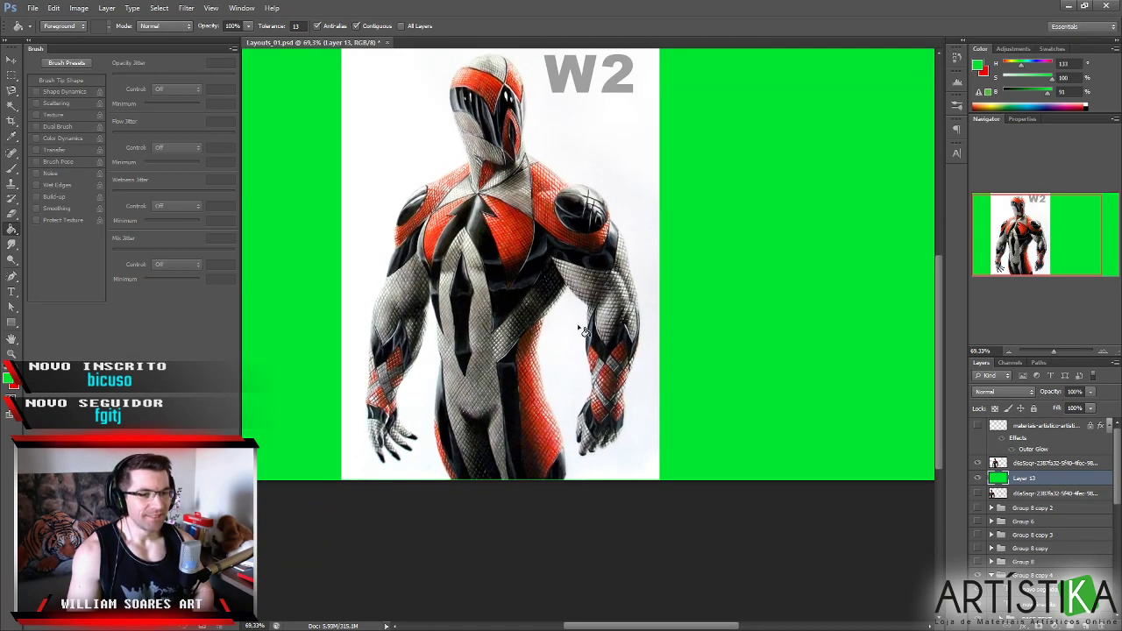
scroll(569, 336, up, 1)
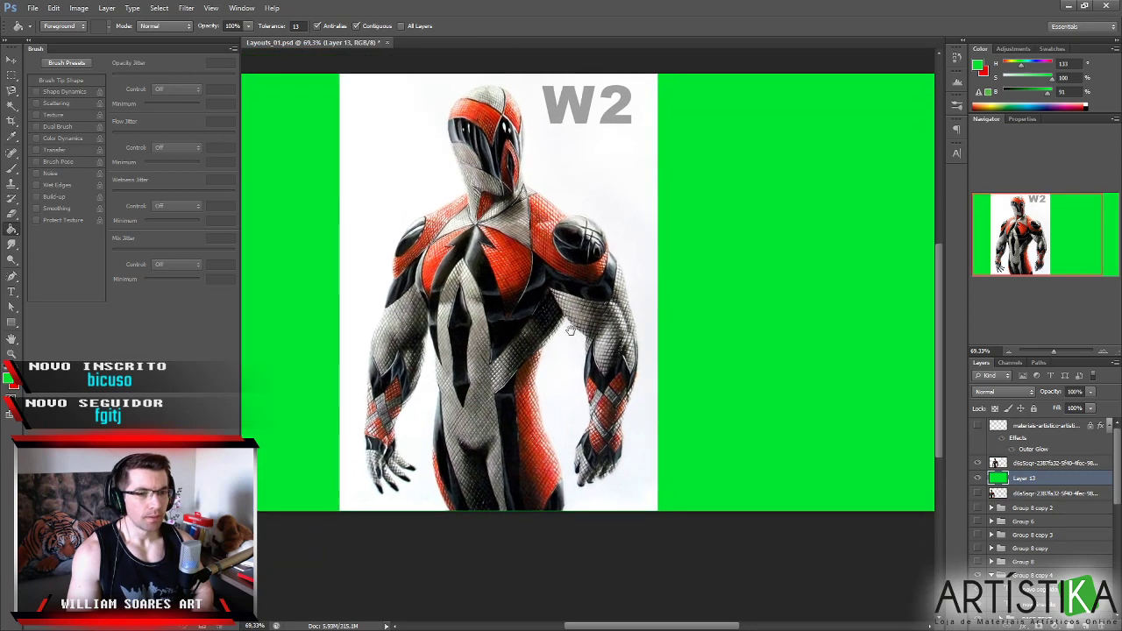
scroll(562, 353, down, 1)
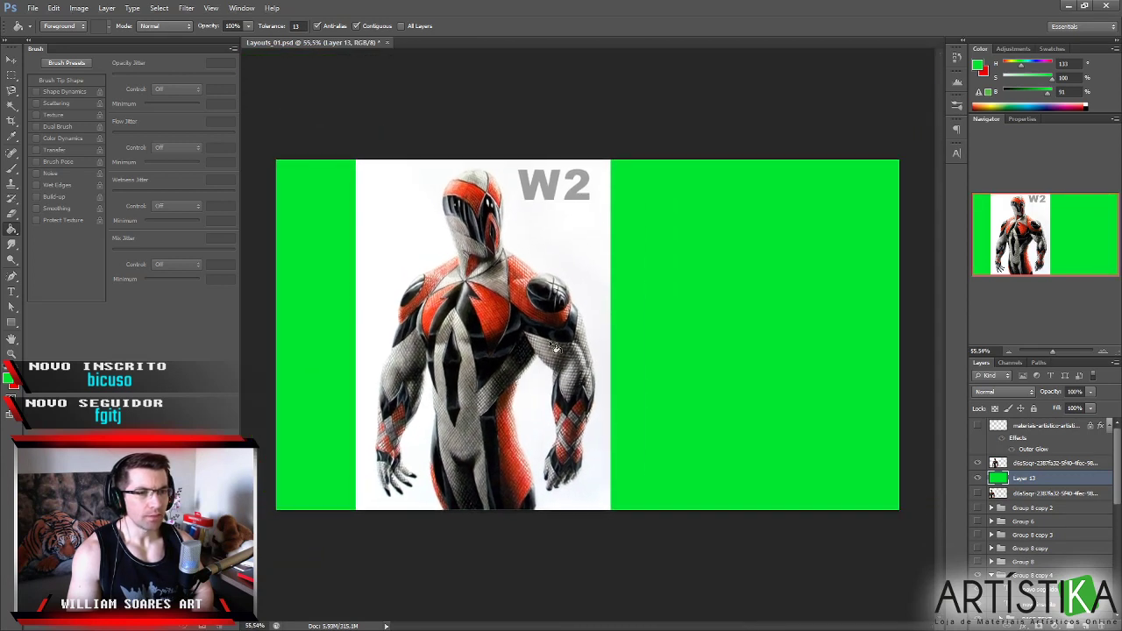
key(w)
click(593, 305)
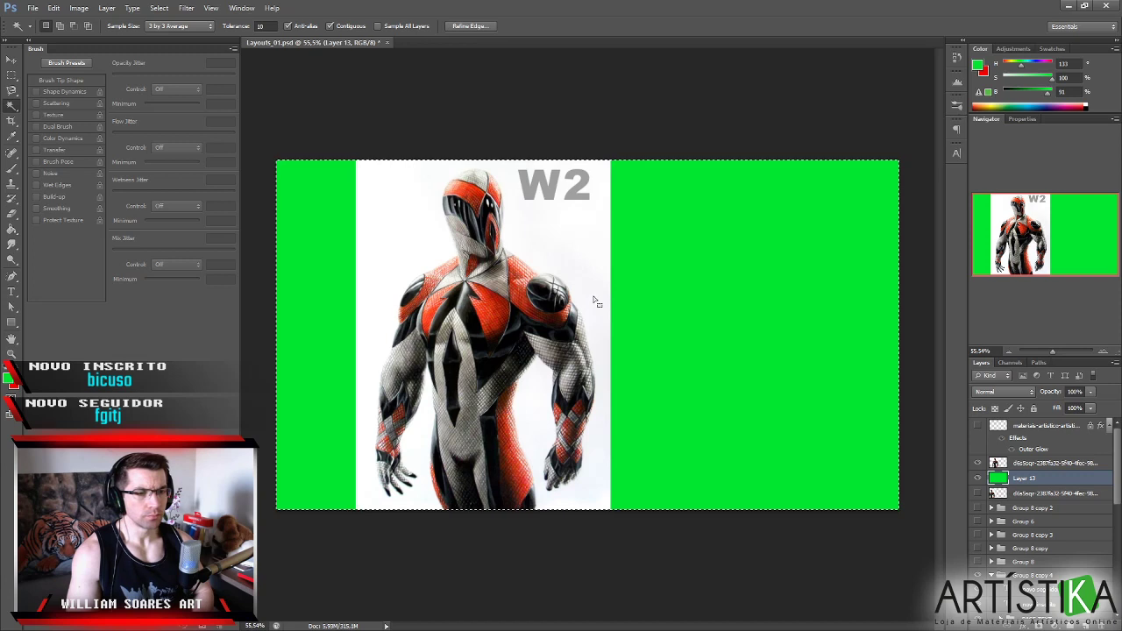
Make the visible character copy the active layer and clear the canvas selection.
click(1052, 465)
key(ctrl+s)
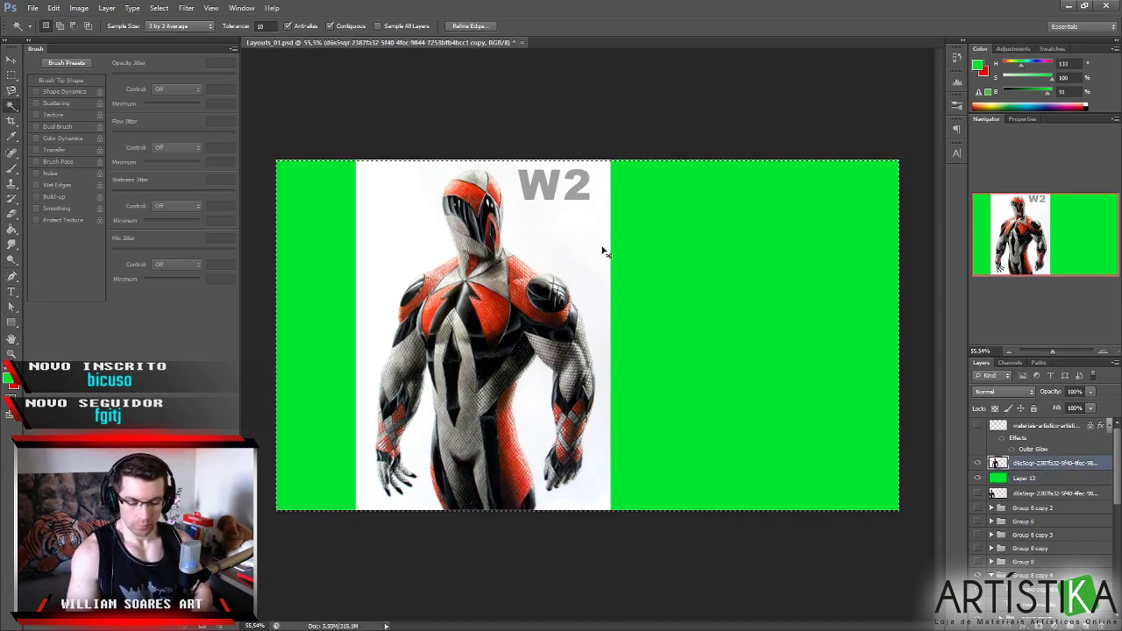
key(ctrl+d)
click(589, 273)
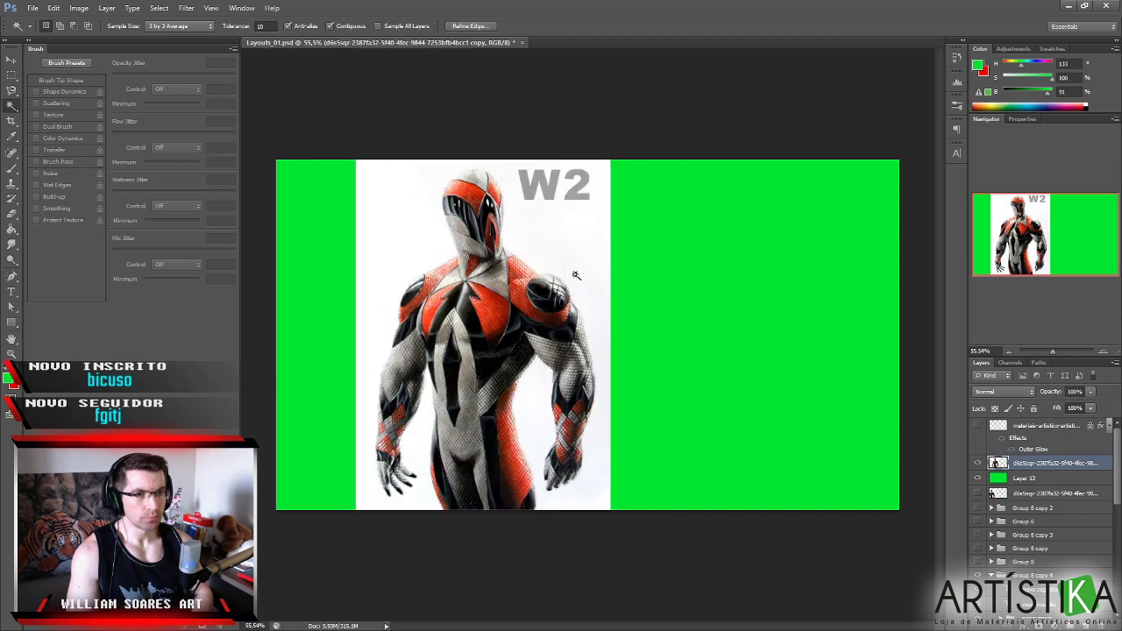
Lasso the white background with the W2 lettering along the right side of the head and shoulder, and delete it.
scroll(578, 263, up, 3)
drag(581, 255, 584, 275)
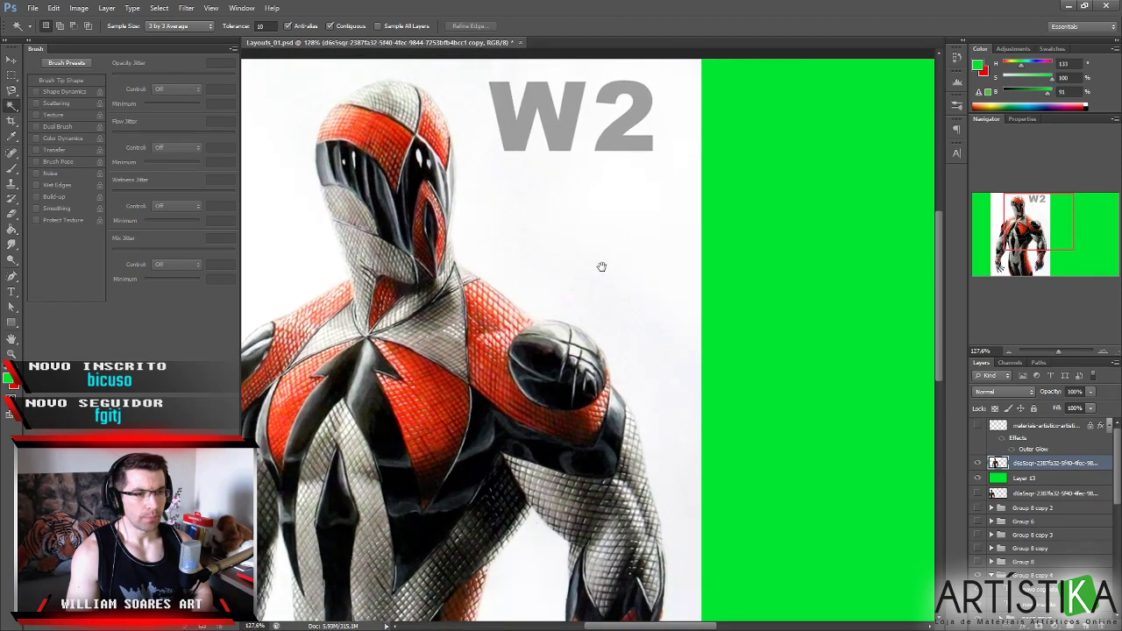
scroll(602, 272, down, 2)
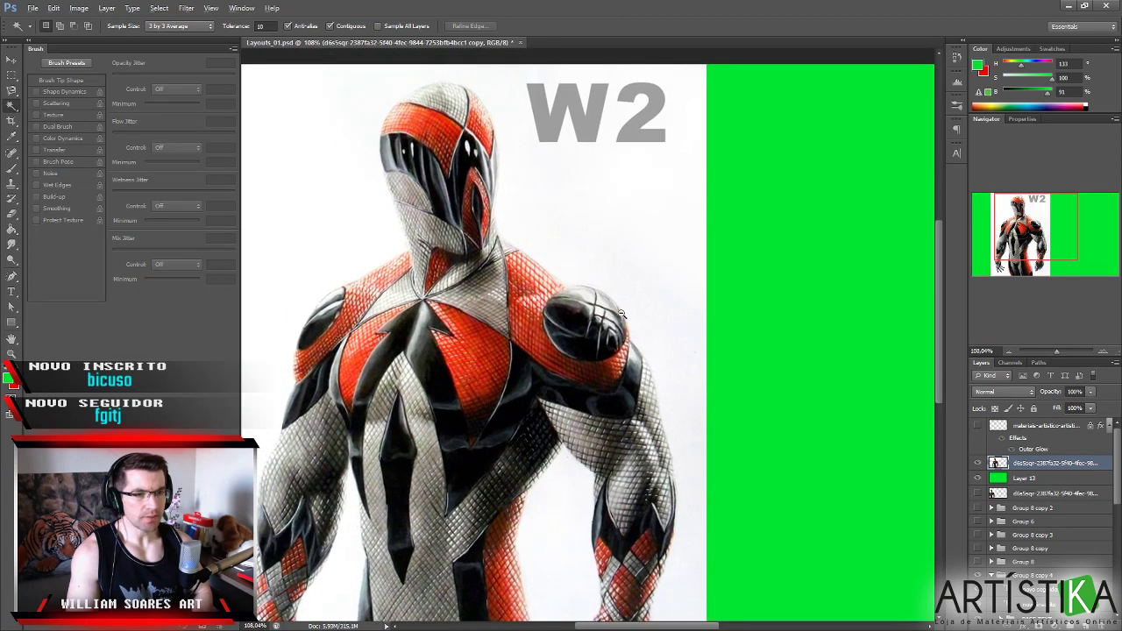
scroll(621, 313, down, 2)
key(l)
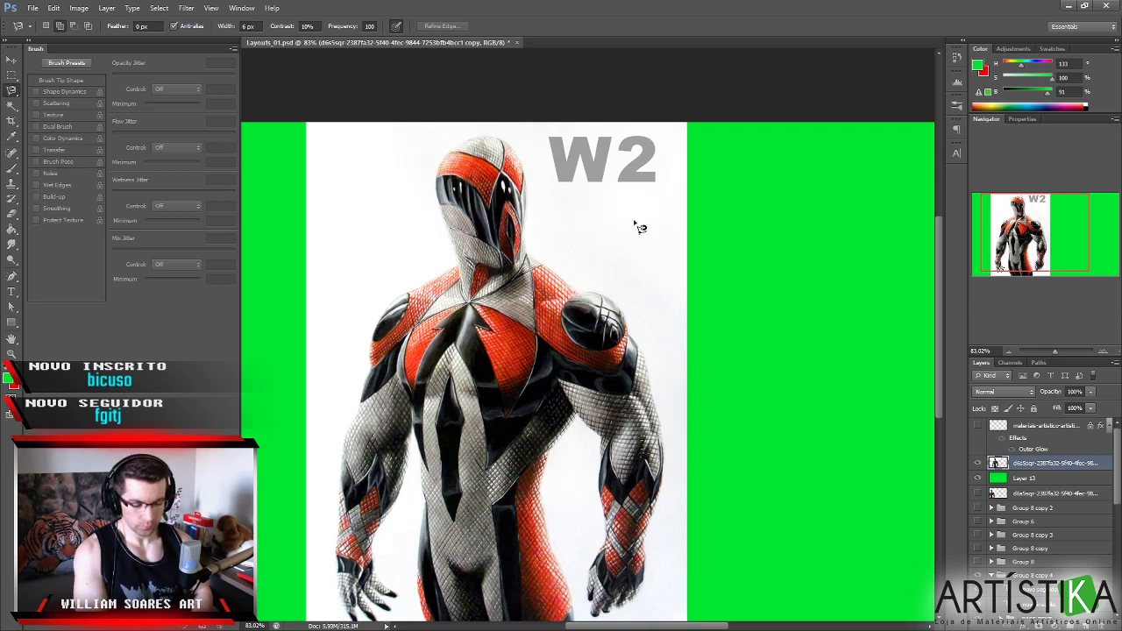
key(shift+l)
drag(488, 122, 512, 142)
mouse_move(536, 180)
mouse_down()
mouse_move(560, 260)
mouse_move(641, 319)
mouse_move(656, 353)
mouse_move(709, 385)
mouse_move(753, 200)
mouse_move(716, 101)
mouse_move(621, 74)
mouse_move(530, 75)
mouse_move(501, 107)
mouse_up()
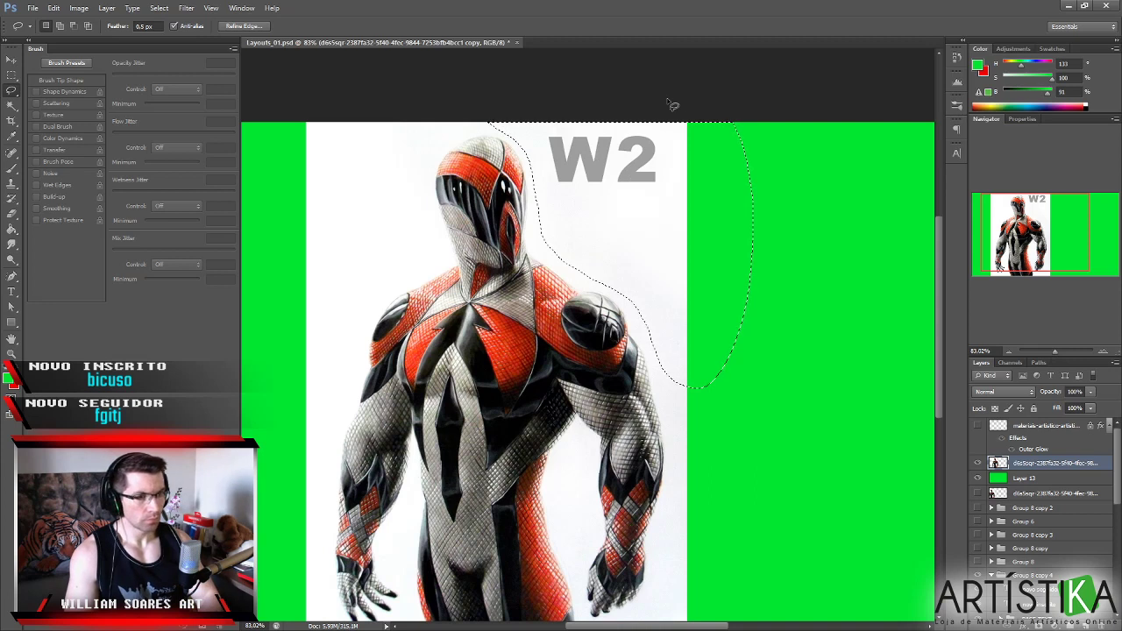
key(Delete)
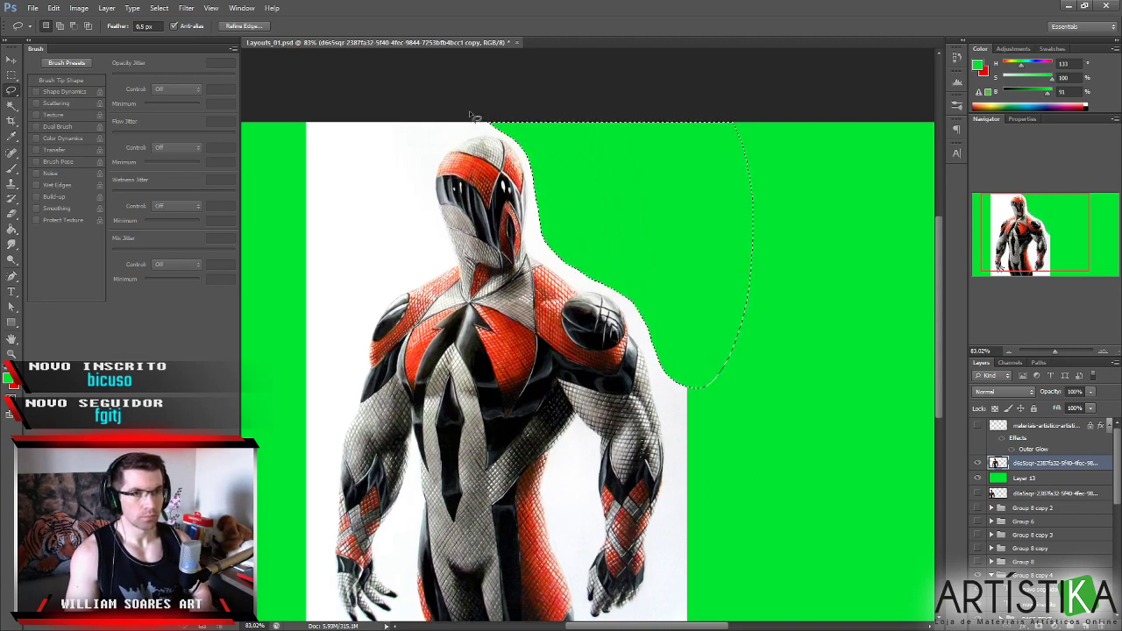
Lasso and delete the white background along the character's left outline, from the head past the shoulder down to the hand.
mouse_move(282, 121)
mouse_down()
mouse_move(298, 351)
mouse_move(350, 389)
mouse_move(396, 286)
mouse_move(444, 261)
mouse_move(431, 189)
mouse_move(452, 141)
mouse_move(454, 93)
mouse_move(353, 96)
mouse_up()
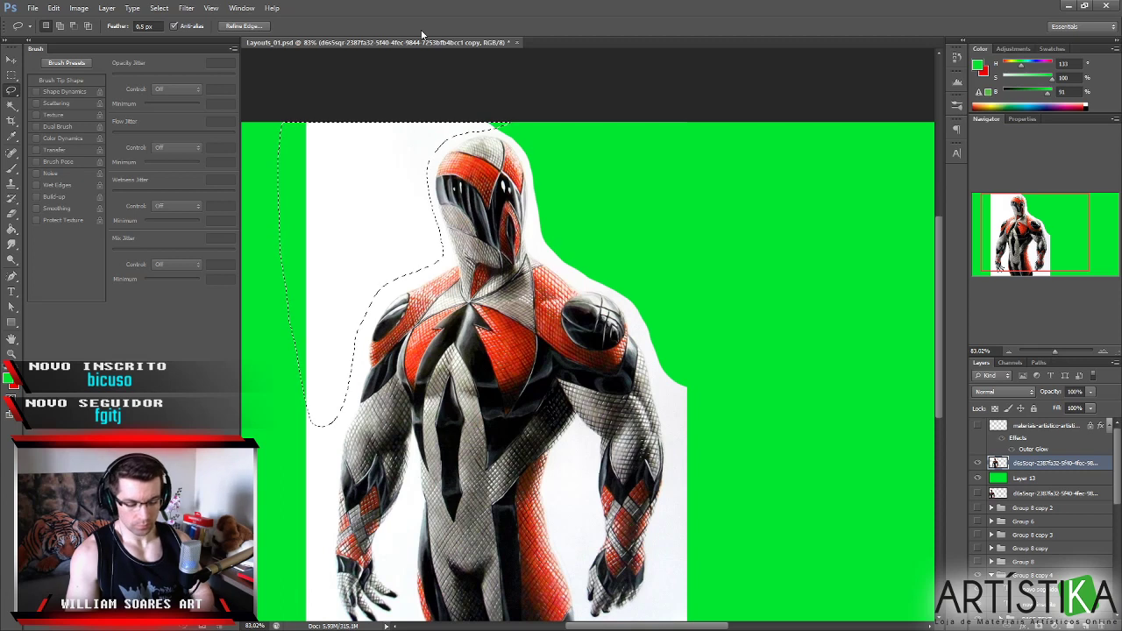
key(Delete)
scroll(335, 313, down, 5)
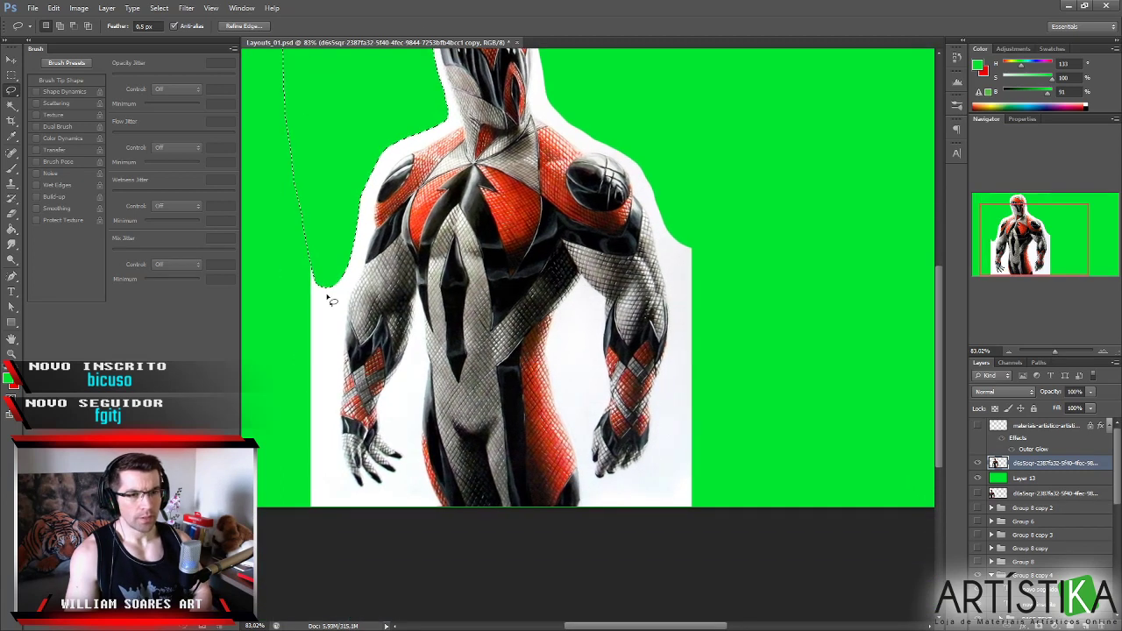
key(ctrl+d)
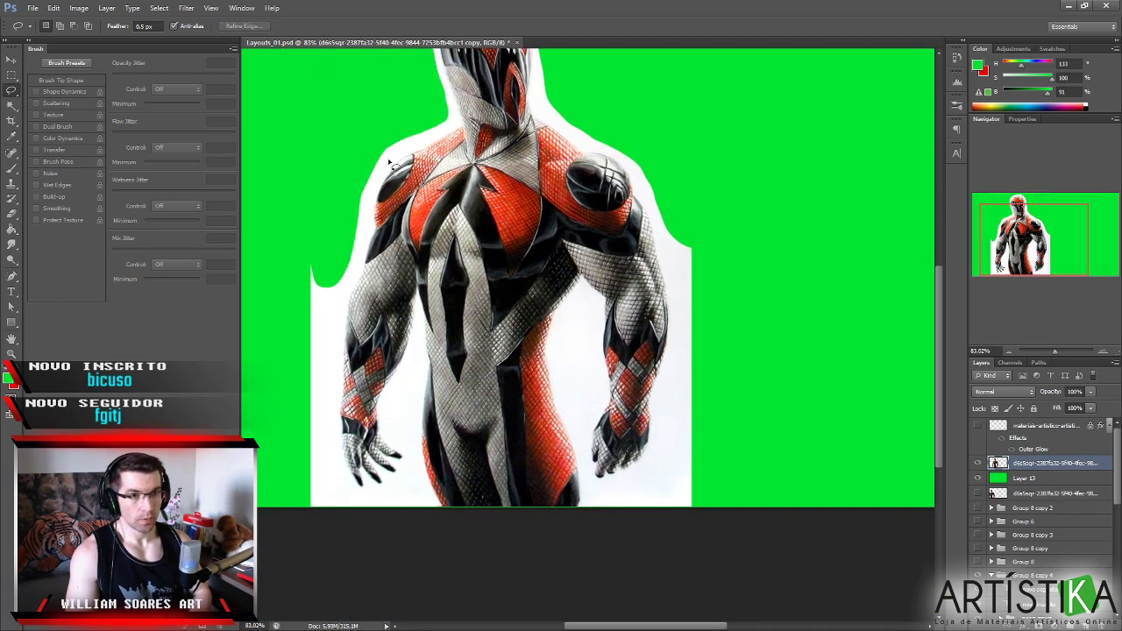
mouse_move(431, 136)
mouse_down()
mouse_move(376, 179)
mouse_move(364, 211)
mouse_move(336, 328)
mouse_move(346, 482)
mouse_move(326, 535)
mouse_move(276, 422)
mouse_move(312, 180)
mouse_up()
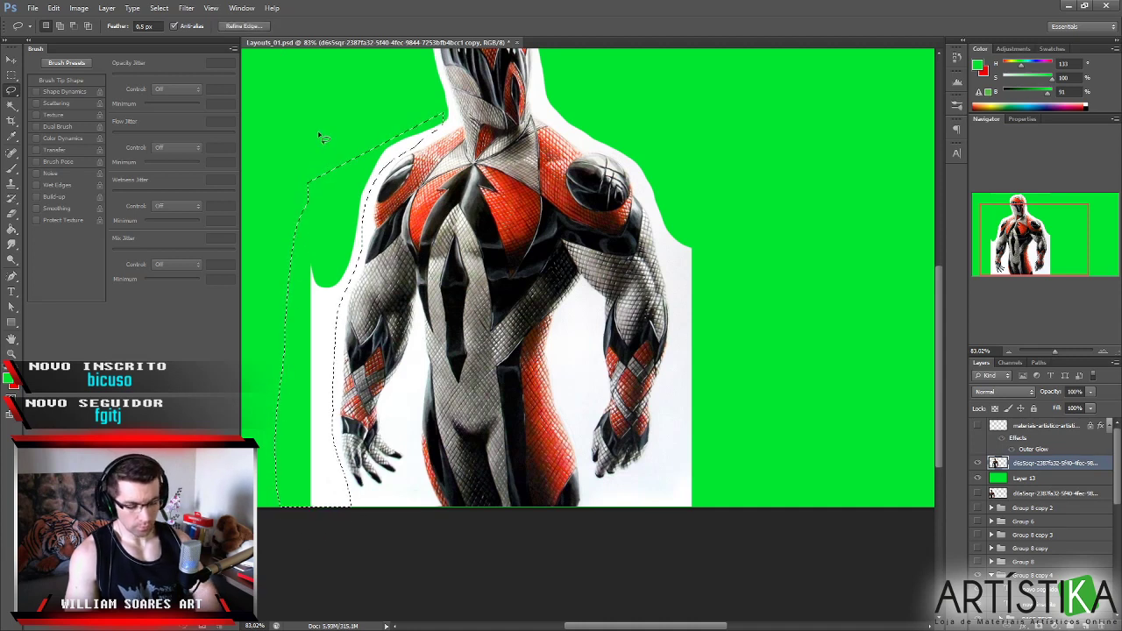
key(Delete)
Lasso and delete the white area between the left arm and the torso and below the left hand, and deselect.
scroll(426, 363, up, 2)
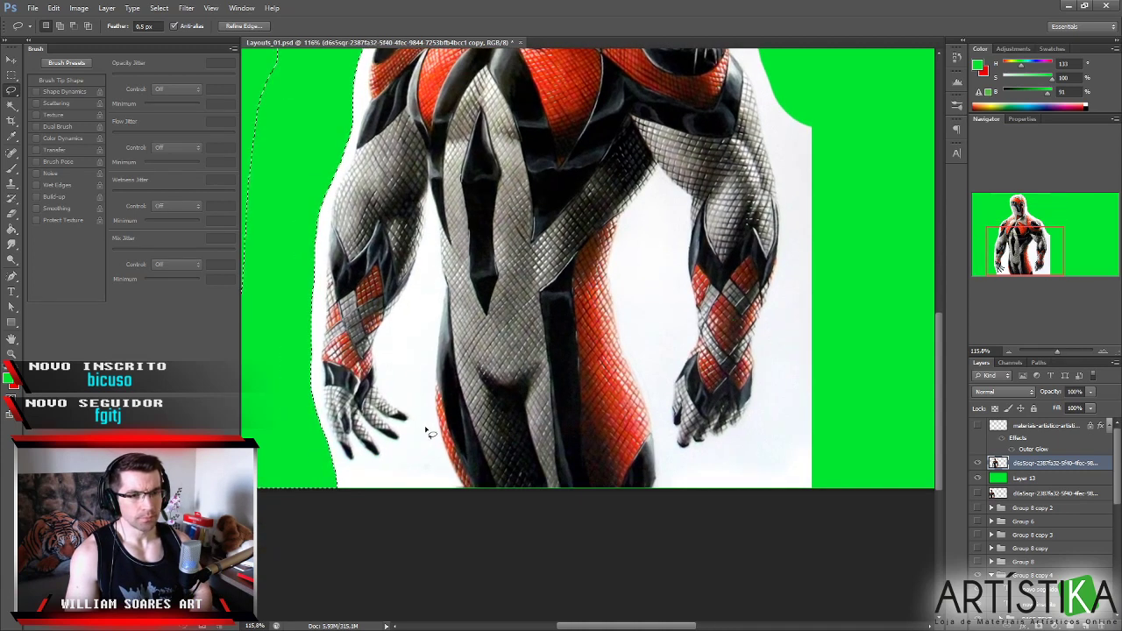
mouse_move(459, 501)
mouse_down()
mouse_move(428, 383)
mouse_move(432, 219)
mouse_move(383, 349)
mouse_move(380, 377)
mouse_move(411, 435)
mouse_move(392, 459)
mouse_move(363, 468)
mouse_move(332, 458)
mouse_move(310, 486)
mouse_move(494, 548)
mouse_up()
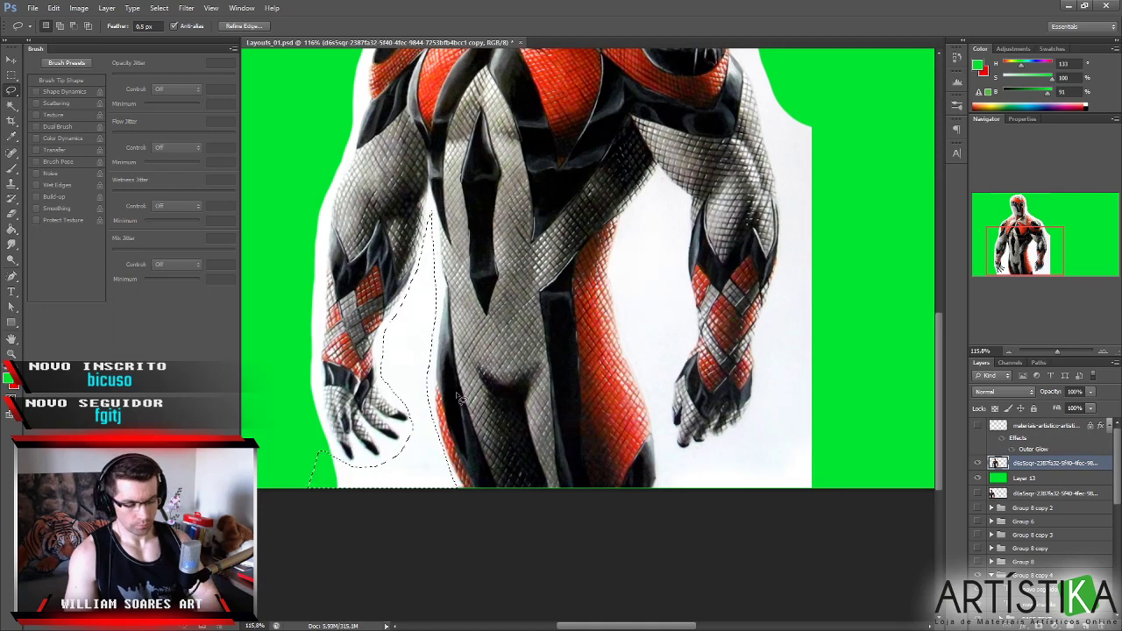
key(Delete)
key(ctrl+d)
key(ctrl+d)
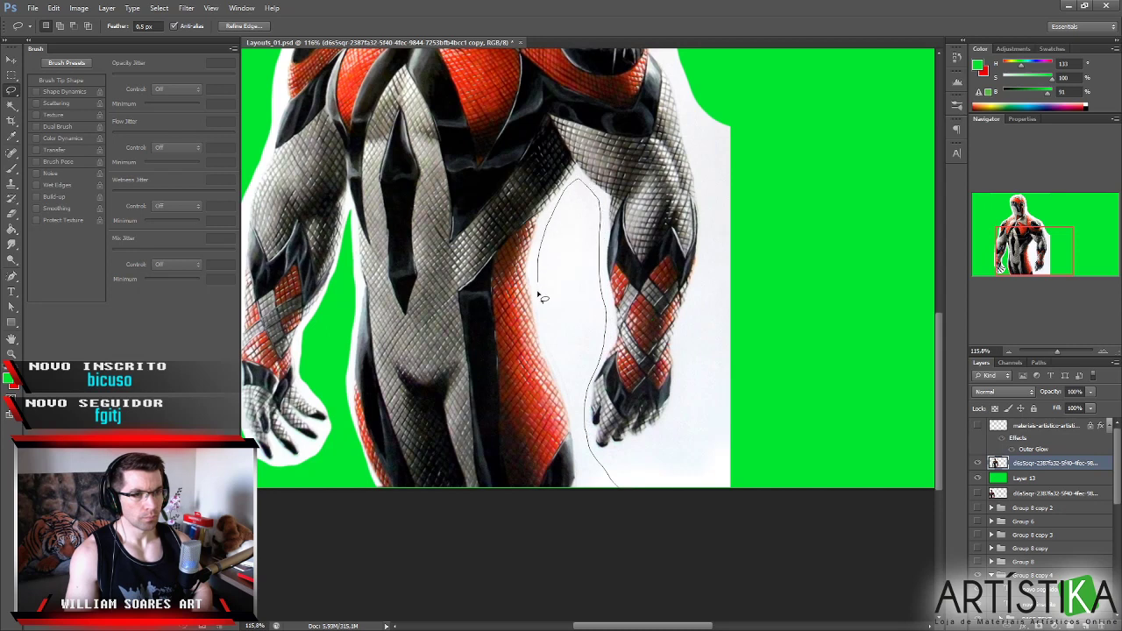
Lasso and delete the white gap between the torso and the right arm down to the image's lower edge.
drag(585, 471, 672, 591)
click(662, 518)
drag(617, 248, 614, 504)
key(Delete)
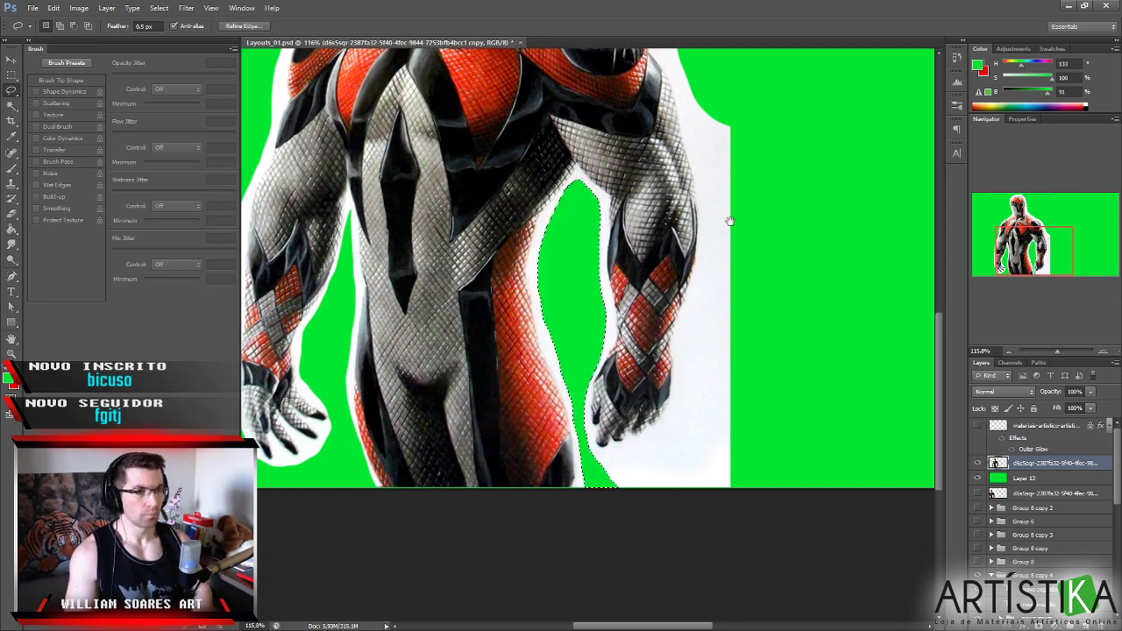
Lasso and delete the remaining white background outside the right arm, from the shoulder down to beneath the hand.
drag(727, 212, 620, 283)
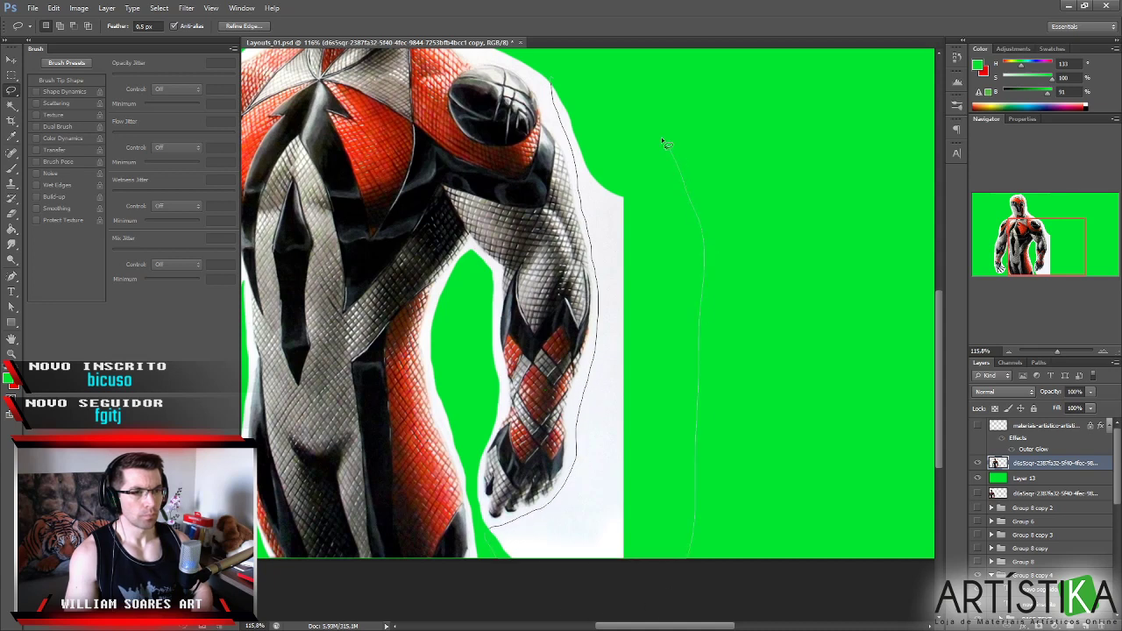
drag(618, 86, 600, 82)
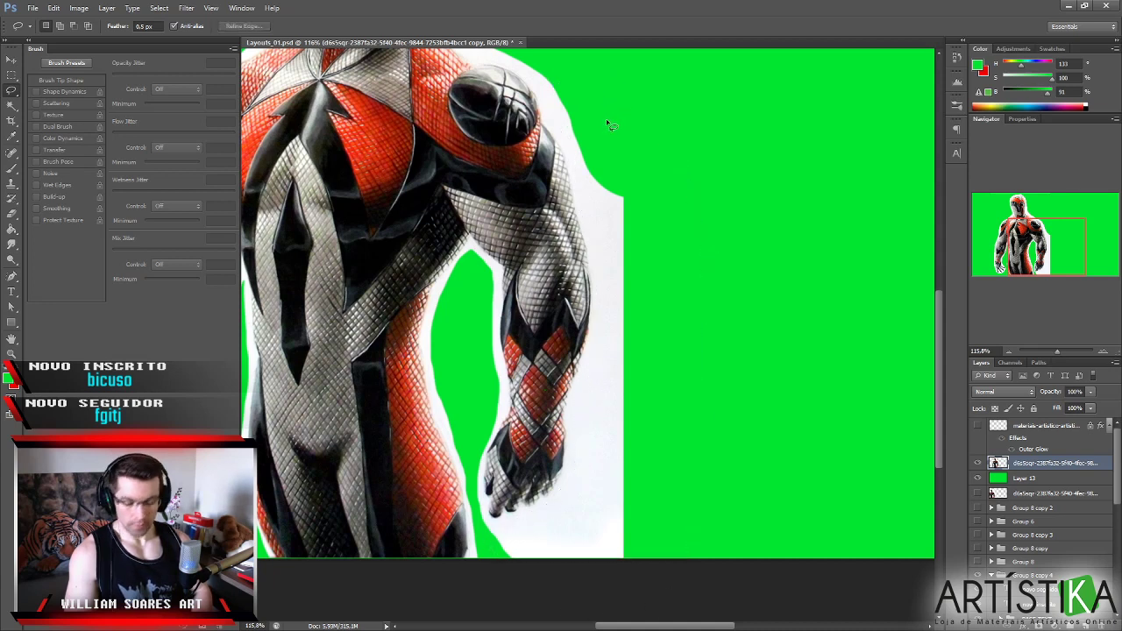
key(ctrl+z)
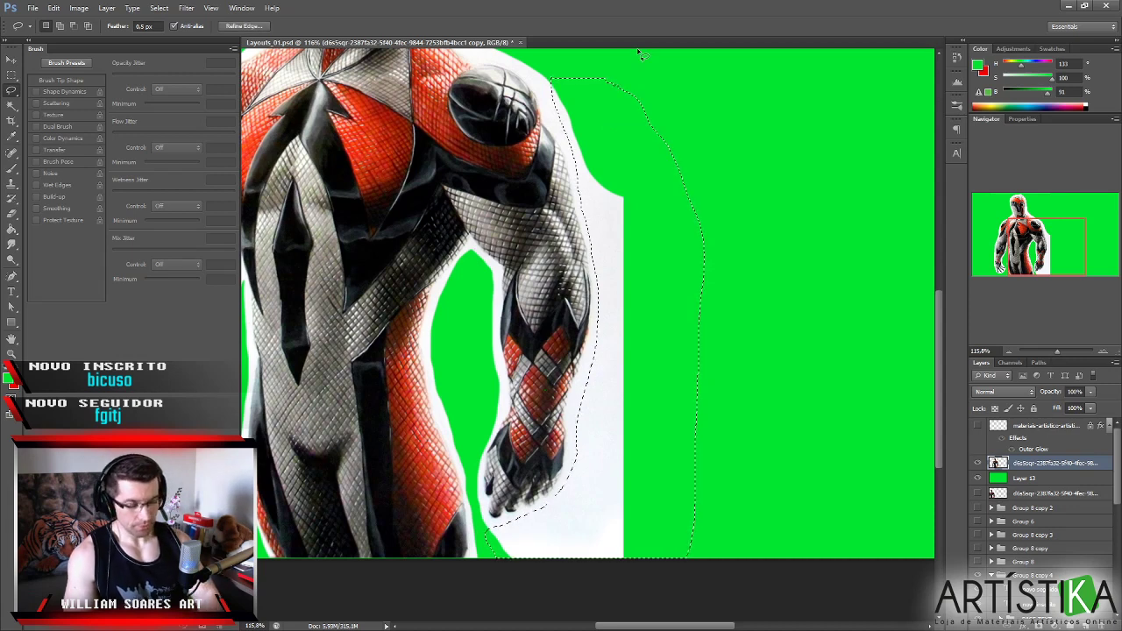
key(Delete)
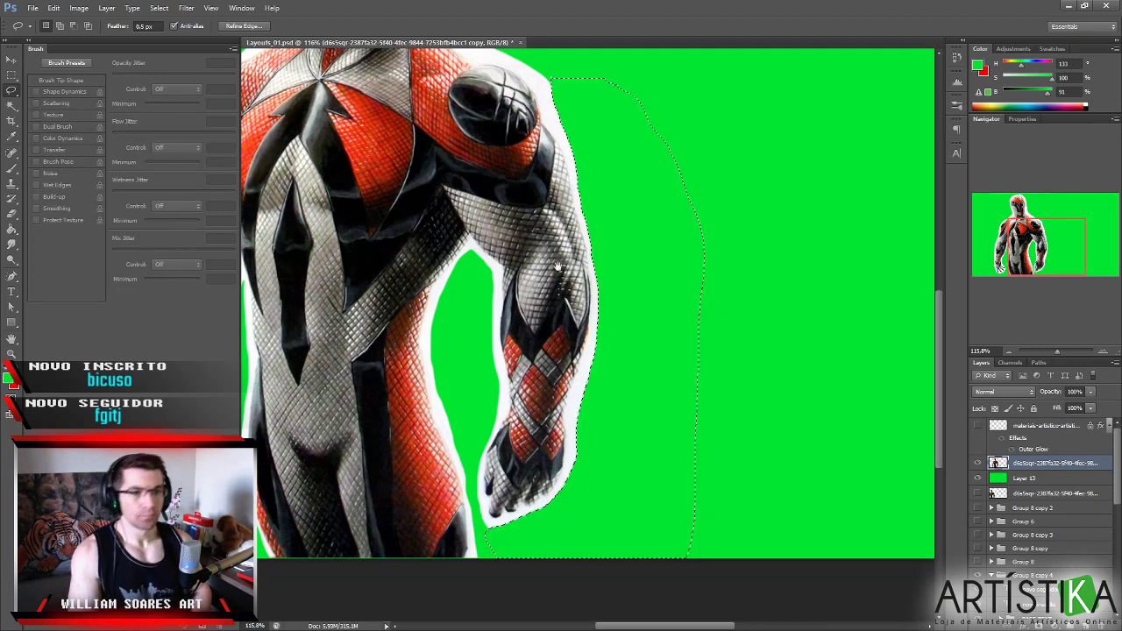
scroll(556, 252, down, 3)
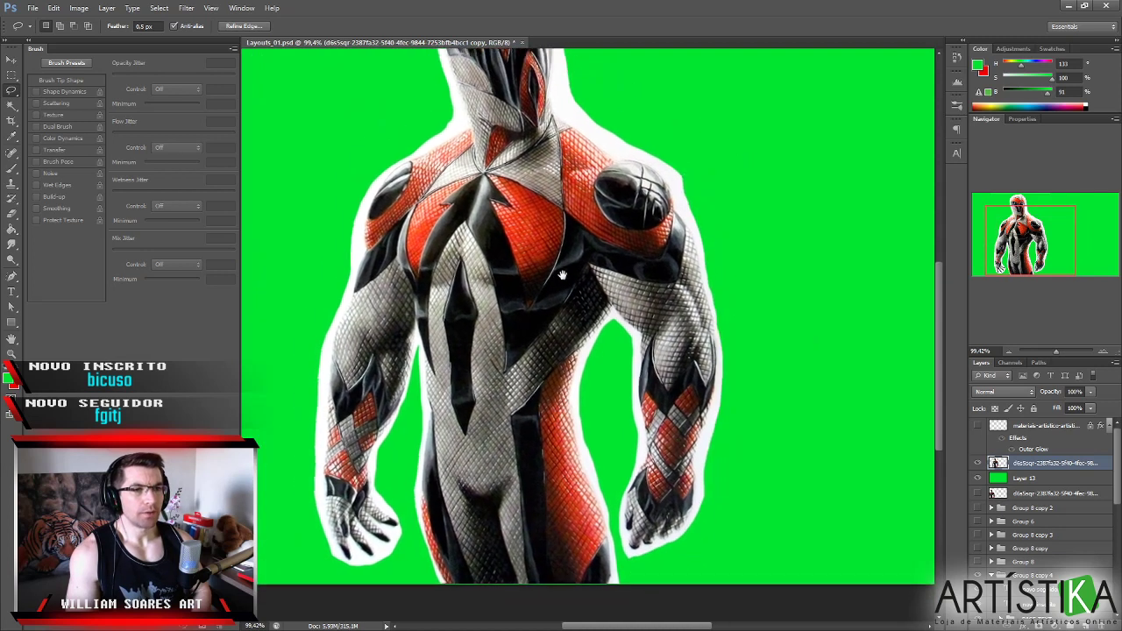
drag(562, 275, 562, 315)
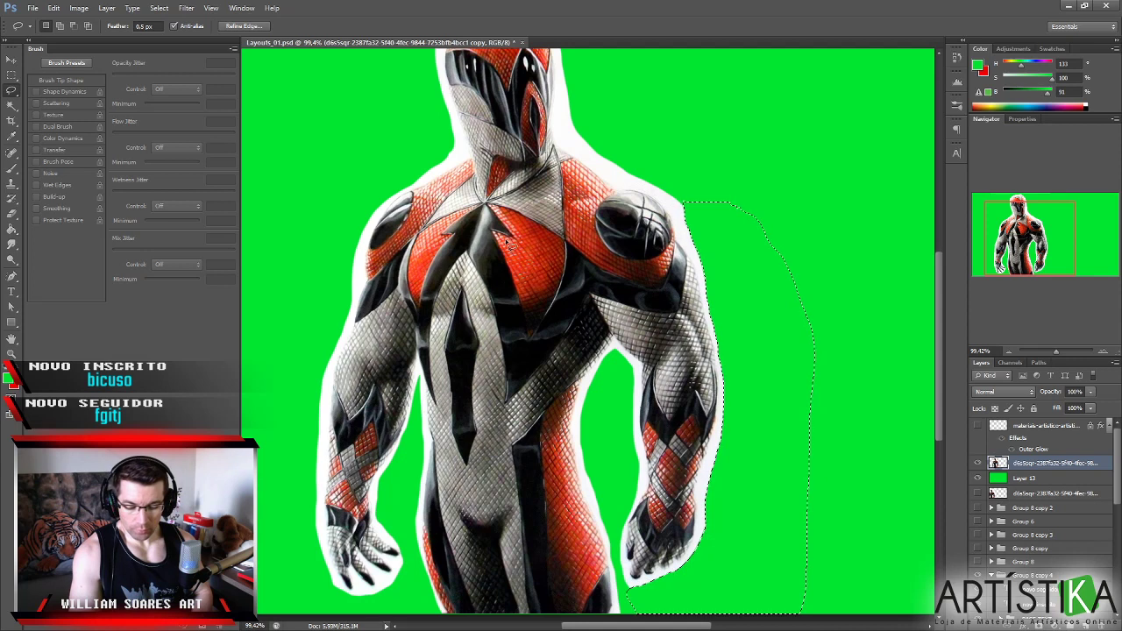
Switch to the Eraser and choose a hard round brush preset for cleaning the character's edges.
key(e)
drag(579, 215, 568, 282)
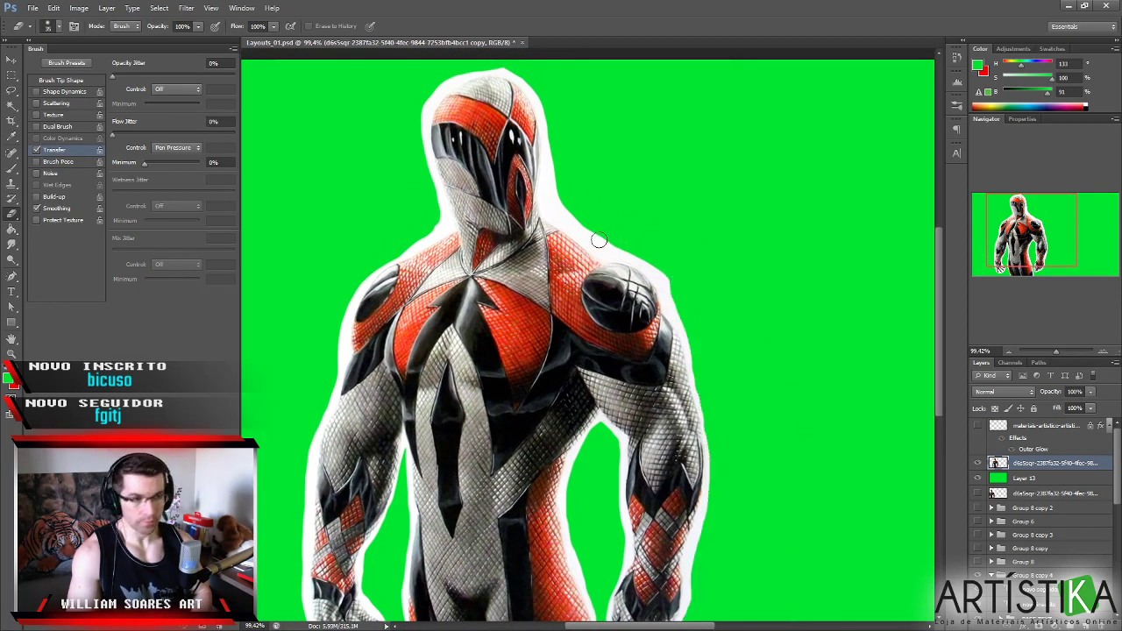
right_click(589, 226)
click(611, 316)
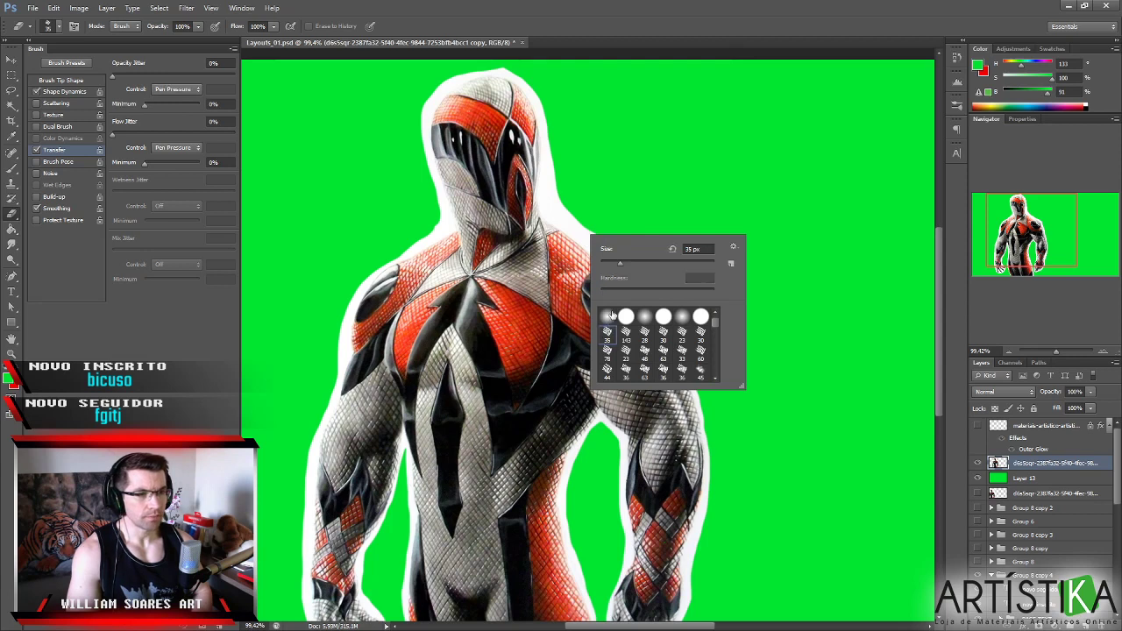
key(Escape)
mouse_move(584, 170)
mouse_down()
mouse_move(589, 201)
mouse_move(526, 230)
mouse_up()
right_click(552, 222)
click(672, 297)
Erase the white fringe along the right side of the head, down the neck to the start of the shoulder.
click(569, 138)
mouse_move(544, 155)
mouse_down()
mouse_move(546, 220)
mouse_move(533, 167)
mouse_move(543, 219)
mouse_move(546, 204)
mouse_up()
drag(520, 127, 520, 139)
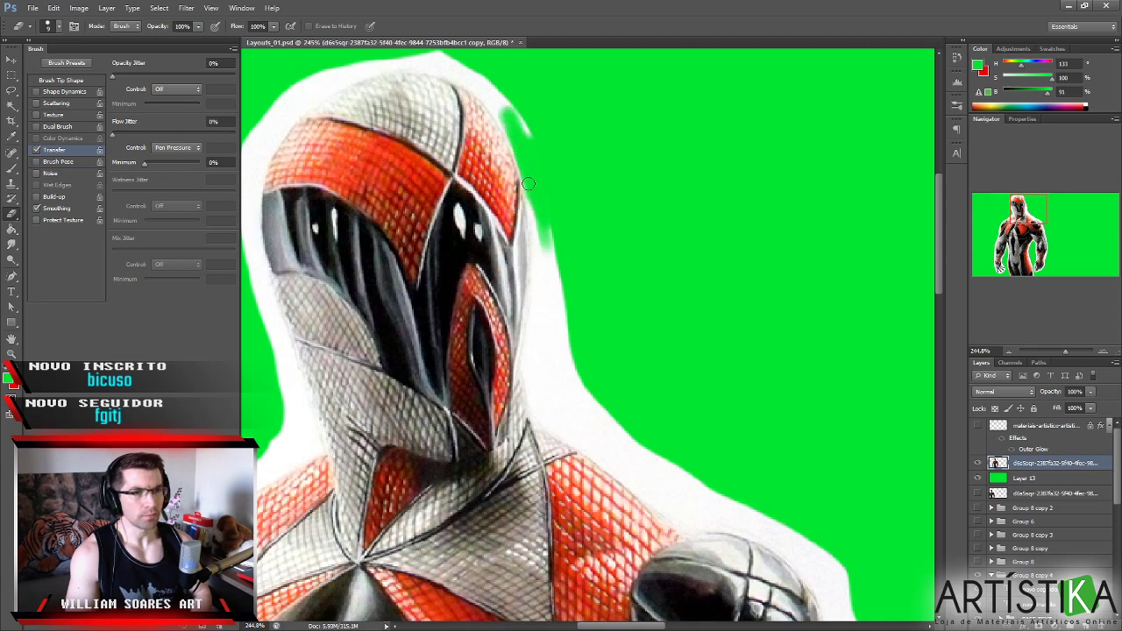
mouse_move(544, 229)
mouse_down()
mouse_move(531, 186)
mouse_move(540, 311)
mouse_move(546, 234)
mouse_move(551, 346)
mouse_move(579, 356)
mouse_up()
drag(561, 289, 549, 247)
scroll(551, 309, up, 3)
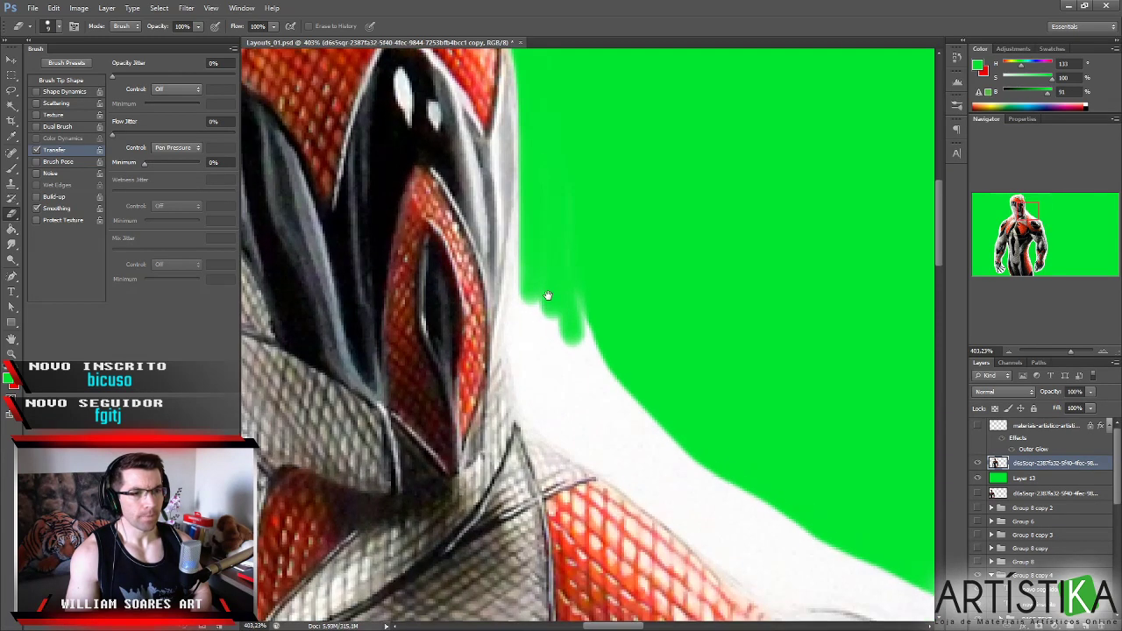
mouse_move(526, 311)
mouse_down()
mouse_move(528, 350)
mouse_move(528, 191)
mouse_move(523, 262)
mouse_up()
mouse_move(539, 192)
mouse_down()
mouse_move(537, 112)
mouse_move(545, 368)
mouse_move(526, 331)
mouse_move(551, 396)
mouse_move(537, 376)
mouse_move(734, 520)
mouse_move(580, 365)
mouse_move(597, 409)
mouse_move(560, 387)
mouse_move(567, 349)
mouse_move(577, 376)
mouse_move(569, 344)
mouse_move(635, 413)
mouse_up()
Erase the white fringe over the top of the head, from its upper left around to the right side.
scroll(649, 368, up, 8)
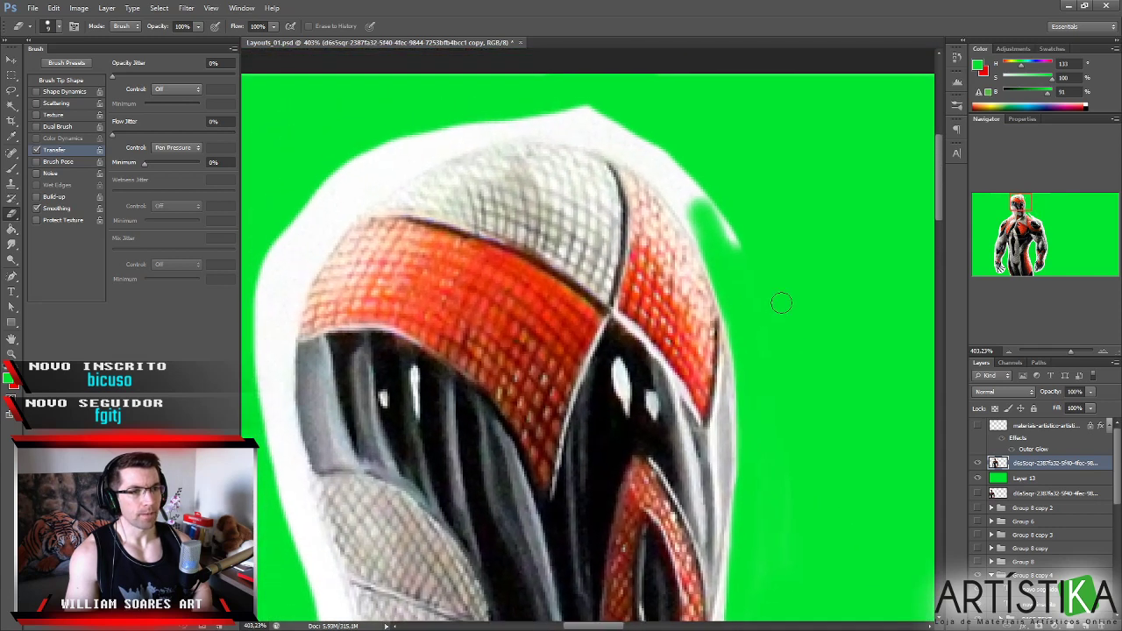
mouse_move(421, 133)
mouse_down()
mouse_move(331, 220)
mouse_move(418, 163)
mouse_move(381, 179)
mouse_move(513, 125)
mouse_move(366, 159)
mouse_move(297, 223)
mouse_move(285, 256)
mouse_move(302, 273)
mouse_move(347, 213)
mouse_up()
mouse_move(458, 134)
mouse_down()
mouse_move(429, 151)
mouse_move(565, 128)
mouse_move(675, 181)
mouse_move(633, 152)
mouse_move(696, 220)
mouse_move(590, 129)
mouse_move(586, 140)
mouse_move(487, 121)
mouse_move(628, 131)
mouse_move(746, 273)
mouse_up()
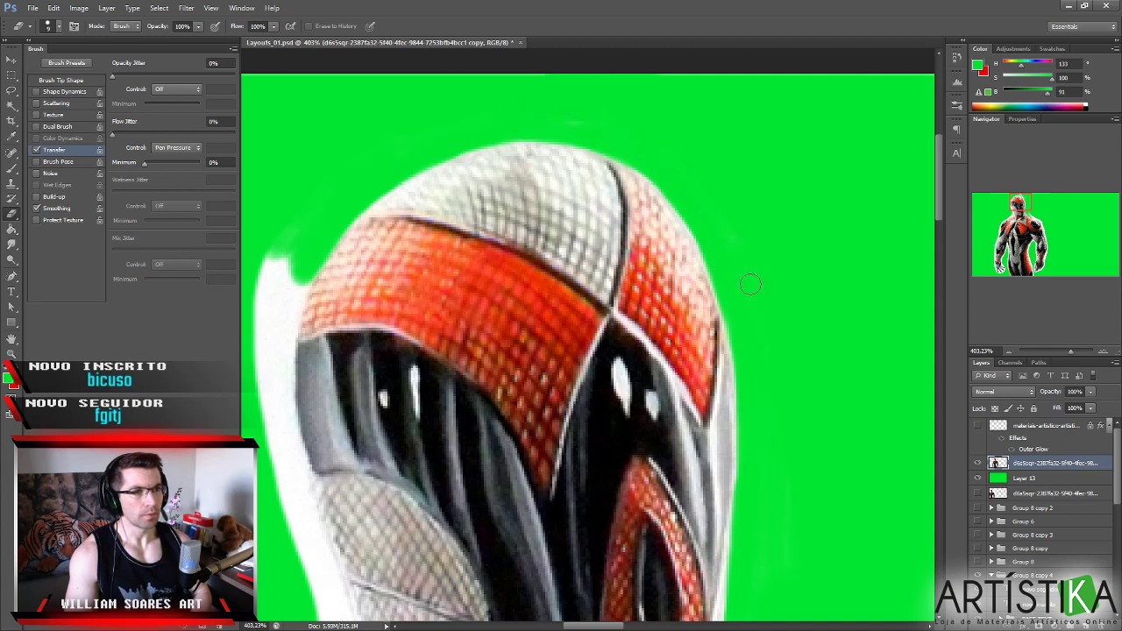
Erase the white fringe along the left side of the mask, down the jaw to the neck.
drag(684, 410, 525, 153)
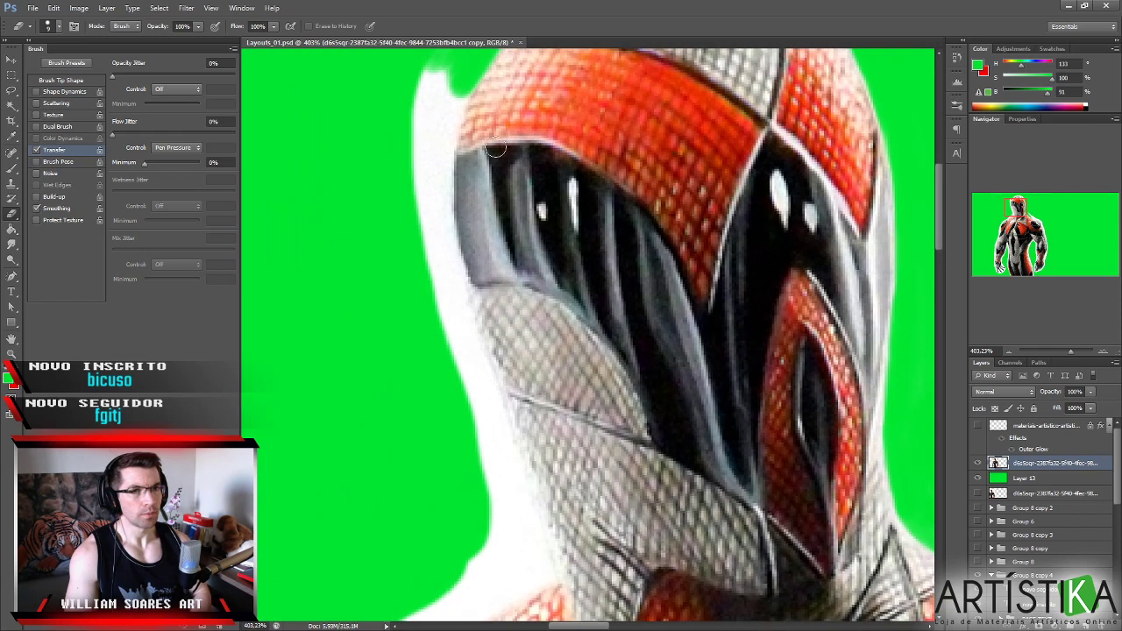
mouse_move(427, 52)
mouse_down()
mouse_move(455, 55)
mouse_move(440, 115)
mouse_move(470, 72)
mouse_move(440, 182)
mouse_move(449, 114)
mouse_move(439, 261)
mouse_move(444, 155)
mouse_move(461, 313)
mouse_move(455, 276)
mouse_move(452, 356)
mouse_move(412, 123)
mouse_move(422, 111)
mouse_move(461, 380)
mouse_move(478, 394)
mouse_move(478, 383)
mouse_move(499, 459)
mouse_move(473, 357)
mouse_move(515, 498)
mouse_move(473, 405)
mouse_up()
mouse_move(466, 332)
mouse_down()
mouse_move(489, 447)
mouse_move(505, 411)
mouse_move(492, 328)
mouse_move(523, 459)
mouse_up()
drag(517, 419, 532, 483)
mouse_move(508, 413)
mouse_down()
mouse_move(526, 368)
mouse_move(513, 311)
mouse_up()
Erase the white fringe along the sloping top of the left shoulder, up to where it meets the neck.
mouse_move(351, 439)
mouse_down()
mouse_move(385, 429)
mouse_move(351, 451)
mouse_move(512, 368)
mouse_move(479, 391)
mouse_up()
mouse_move(401, 428)
mouse_down()
mouse_move(463, 383)
mouse_move(420, 395)
mouse_move(524, 362)
mouse_up()
mouse_move(571, 334)
mouse_down()
mouse_move(609, 309)
mouse_move(603, 293)
mouse_move(531, 300)
mouse_up()
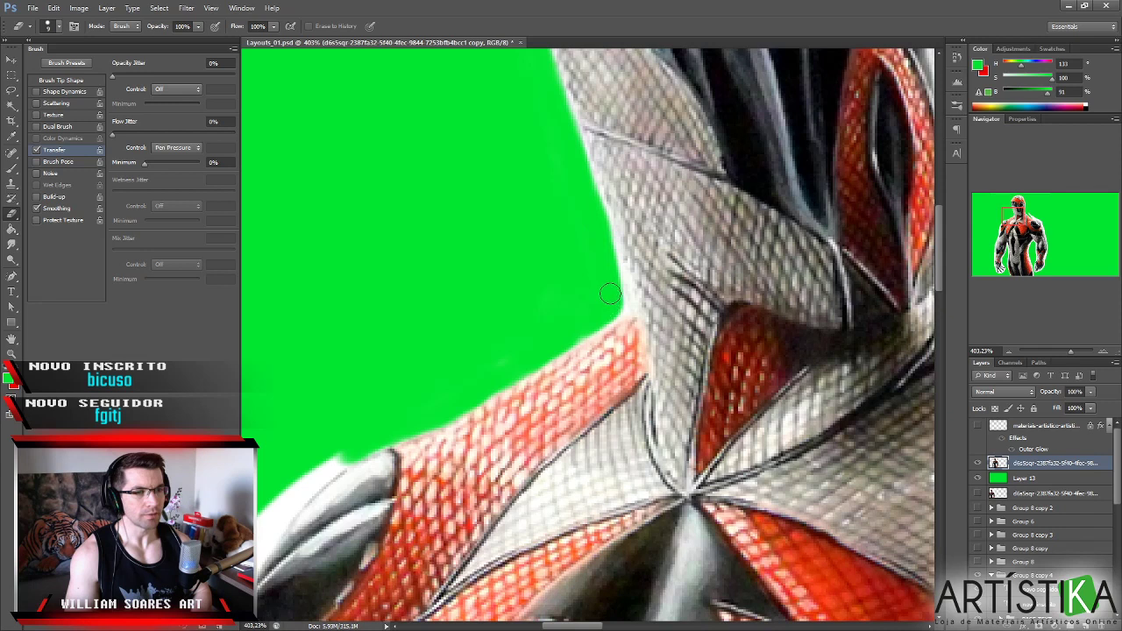
scroll(534, 283, up, 2)
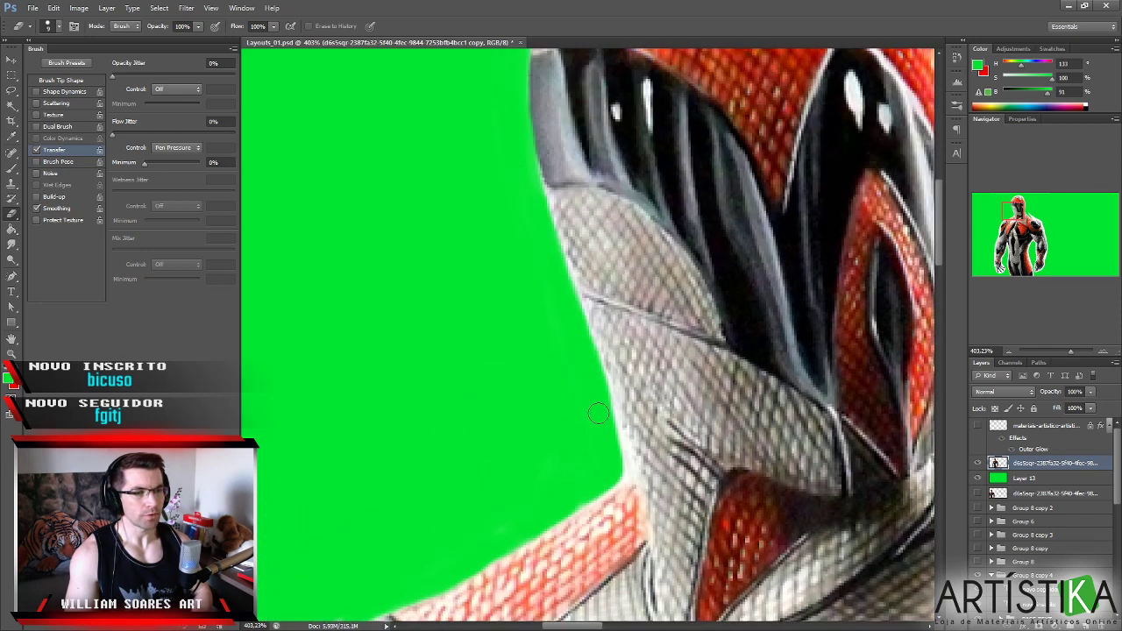
scroll(587, 351, down, 5)
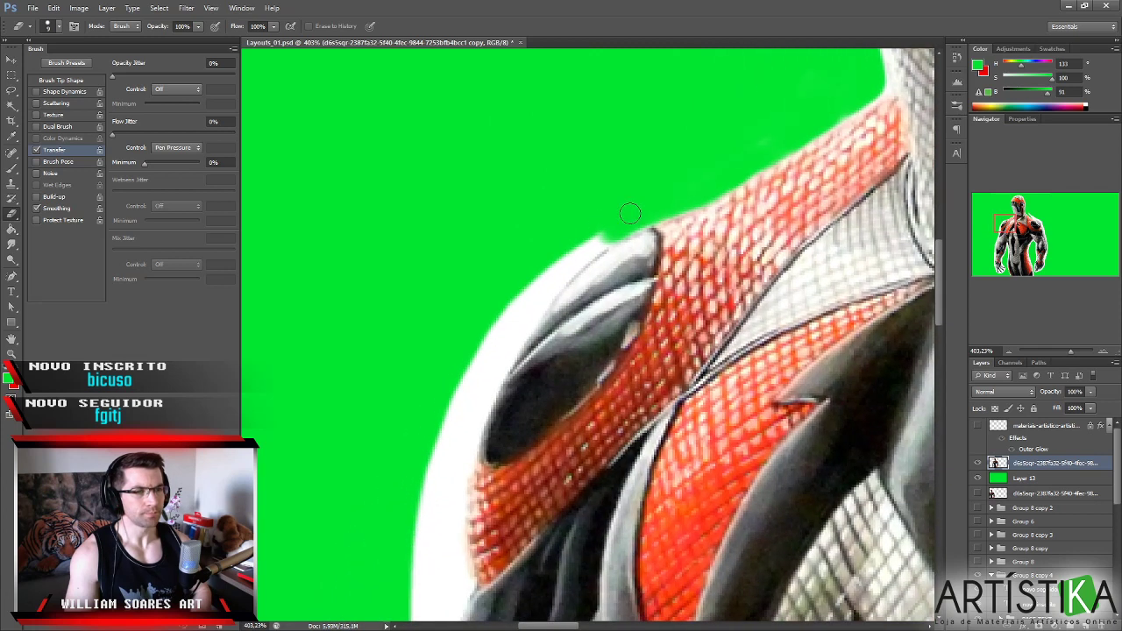
mouse_move(578, 251)
mouse_down()
mouse_move(527, 301)
mouse_move(559, 274)
mouse_move(500, 353)
mouse_up()
mouse_move(537, 276)
mouse_down()
mouse_move(443, 429)
mouse_move(510, 346)
mouse_move(466, 431)
mouse_move(449, 578)
mouse_up()
mouse_move(447, 526)
mouse_down()
mouse_move(447, 438)
mouse_move(472, 349)
mouse_up()
mouse_move(486, 293)
mouse_down()
mouse_move(468, 376)
mouse_move(477, 315)
mouse_move(476, 441)
mouse_move(485, 382)
mouse_move(488, 430)
mouse_move(445, 376)
mouse_up()
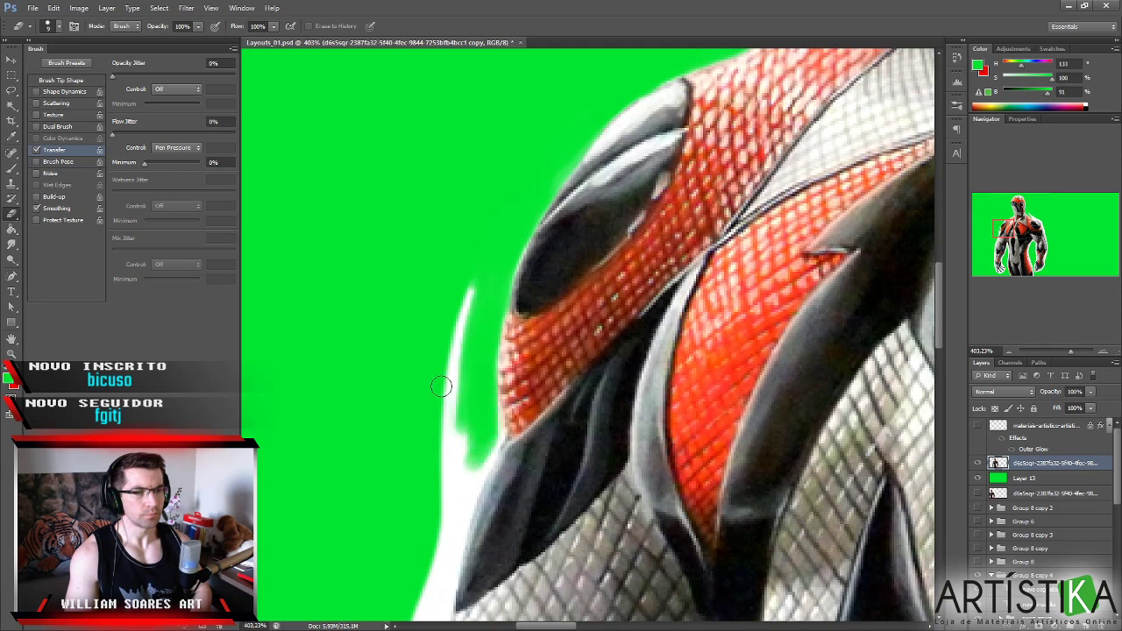
scroll(526, 369, down, 5)
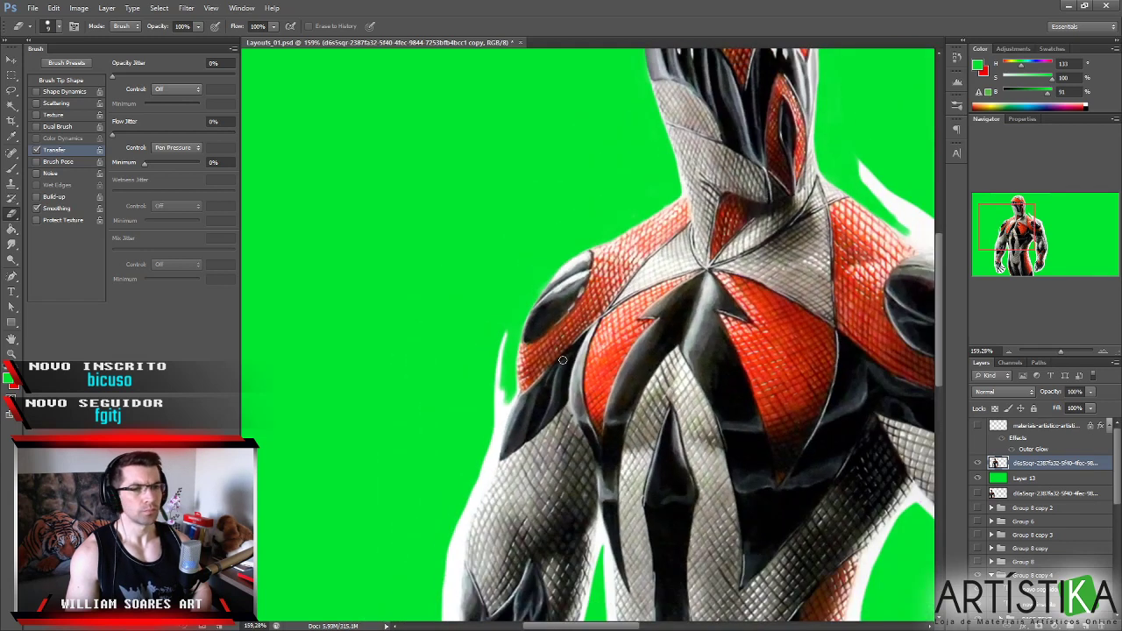
drag(563, 359, 554, 291)
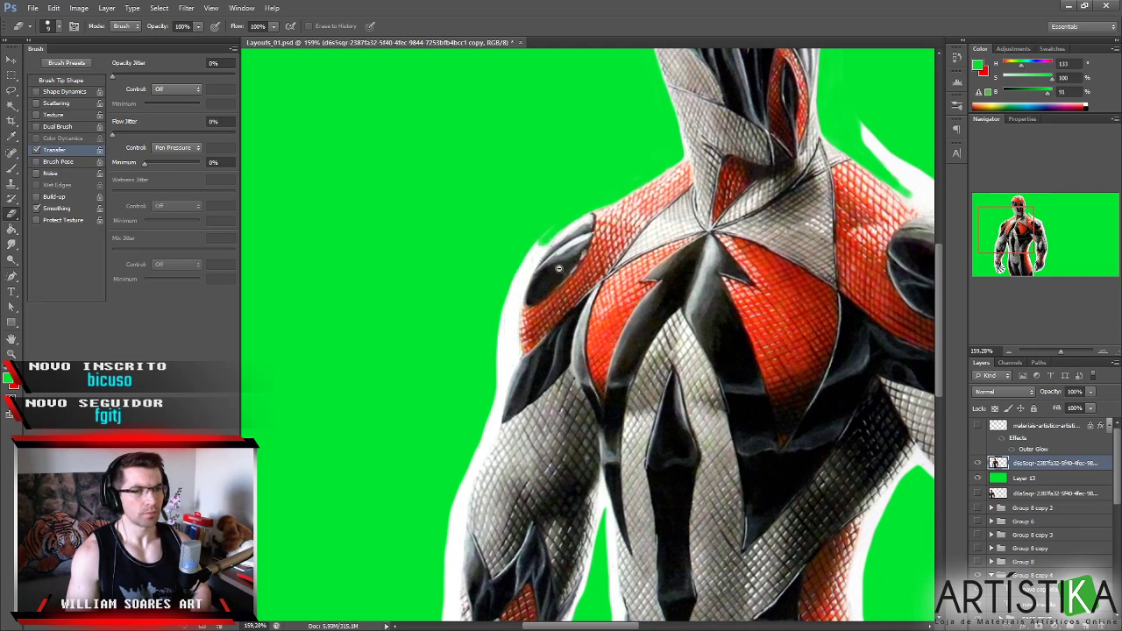
Erase the white fringe outside the left shoulder pad and down the outer upper arm toward the elbow.
scroll(559, 268, up, 2)
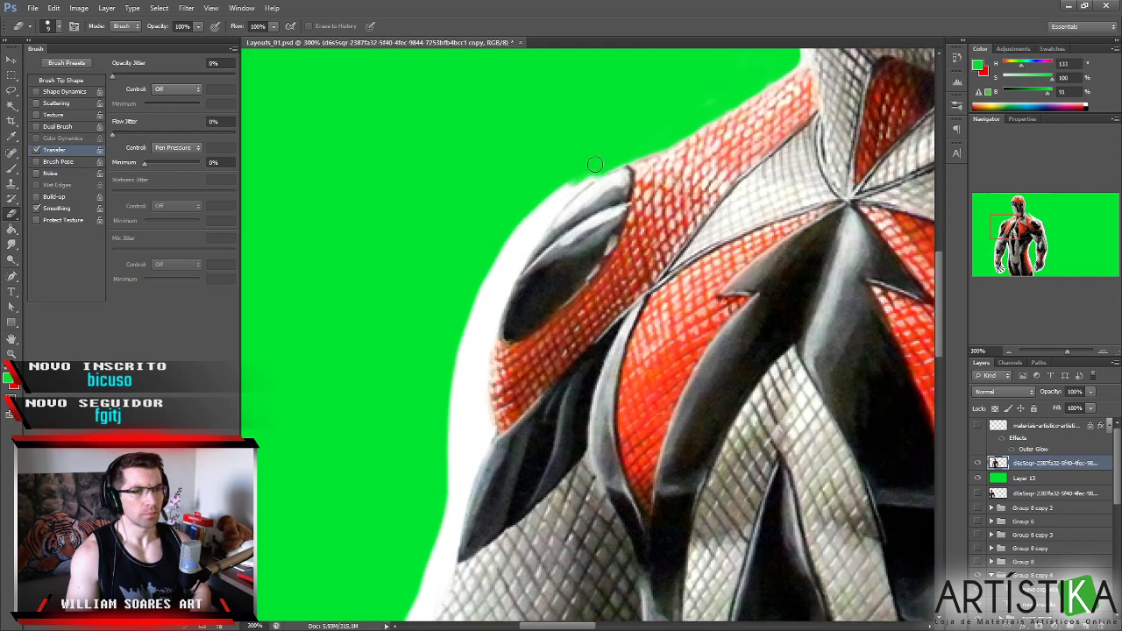
mouse_move(593, 174)
mouse_down()
mouse_move(538, 211)
mouse_move(574, 185)
mouse_move(535, 219)
mouse_move(531, 229)
mouse_move(565, 192)
mouse_move(496, 284)
mouse_move(535, 224)
mouse_move(483, 319)
mouse_up()
mouse_move(509, 263)
mouse_down()
mouse_move(478, 351)
mouse_move(497, 284)
mouse_move(479, 444)
mouse_move(459, 486)
mouse_move(479, 444)
mouse_move(455, 464)
mouse_move(443, 436)
mouse_move(509, 222)
mouse_move(539, 173)
mouse_up()
mouse_move(511, 235)
mouse_down()
mouse_move(467, 386)
mouse_move(473, 342)
mouse_move(547, 165)
mouse_up()
mouse_move(449, 357)
mouse_down()
mouse_move(488, 251)
mouse_move(522, 292)
mouse_move(525, 320)
mouse_move(546, 262)
mouse_move(508, 400)
mouse_move(471, 466)
mouse_move(497, 430)
mouse_move(460, 508)
mouse_move(425, 543)
mouse_move(487, 412)
mouse_move(513, 314)
mouse_move(484, 431)
mouse_move(455, 387)
mouse_move(499, 220)
mouse_up()
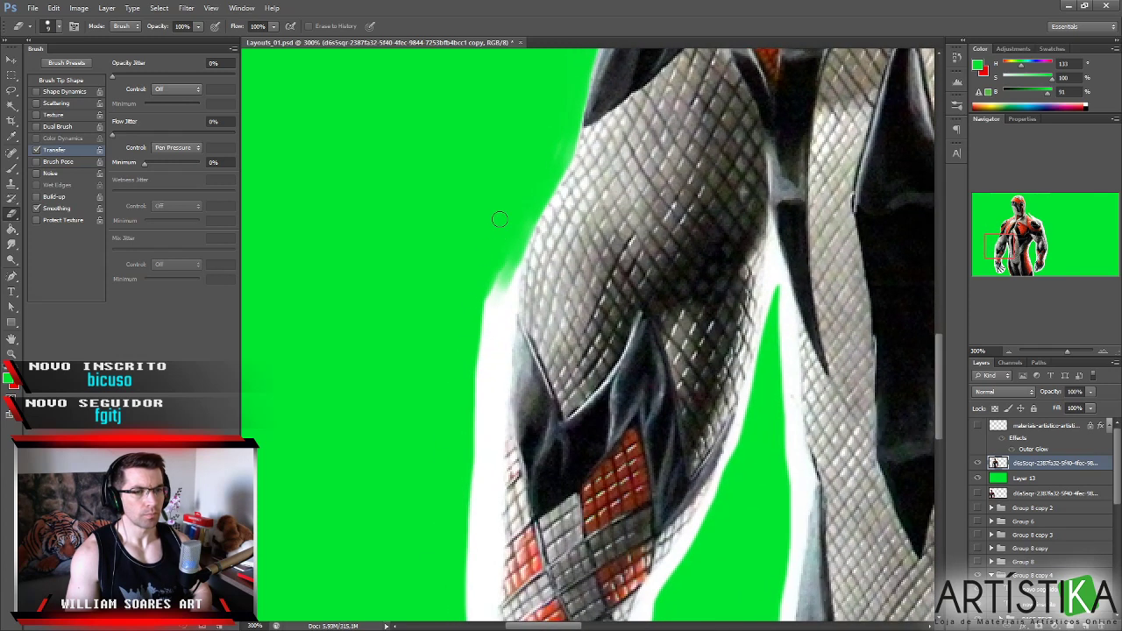
Erase the white fringe beside the left elbow and along the inner edge of the left forearm.
mouse_move(496, 300)
mouse_down()
mouse_move(515, 249)
mouse_move(493, 464)
mouse_move(487, 332)
mouse_move(473, 385)
mouse_move(488, 361)
mouse_move(518, 184)
mouse_move(538, 169)
mouse_move(517, 397)
mouse_up()
drag(533, 338, 520, 454)
mouse_move(680, 392)
mouse_down()
mouse_move(686, 446)
mouse_move(674, 393)
mouse_move(687, 346)
mouse_move(677, 375)
mouse_move(704, 313)
mouse_move(678, 404)
mouse_move(718, 308)
mouse_move(700, 319)
mouse_move(778, 206)
mouse_move(725, 296)
mouse_move(789, 171)
mouse_move(746, 268)
mouse_up()
Erase the white fringe along the outer left forearm, wrist and hand, and above the uppermost finger.
scroll(746, 269, down, 3)
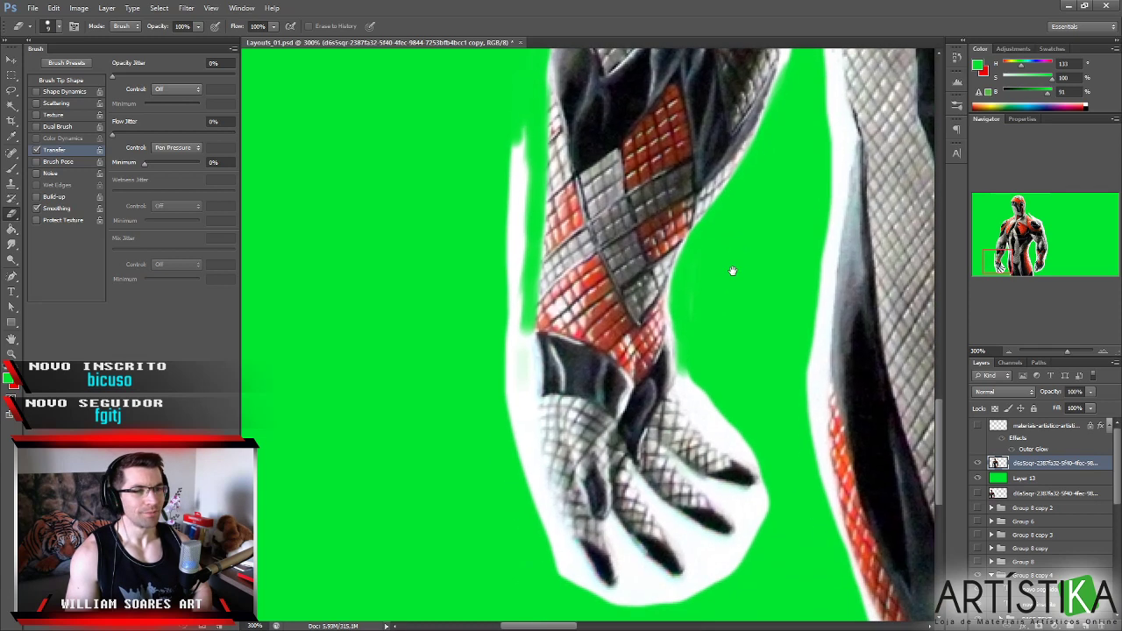
drag(515, 146, 516, 187)
mouse_move(498, 241)
mouse_down()
mouse_move(526, 123)
mouse_move(504, 370)
mouse_move(534, 111)
mouse_move(506, 338)
mouse_move(523, 365)
mouse_move(527, 449)
mouse_move(513, 383)
mouse_move(536, 506)
mouse_move(603, 614)
mouse_move(558, 519)
mouse_up()
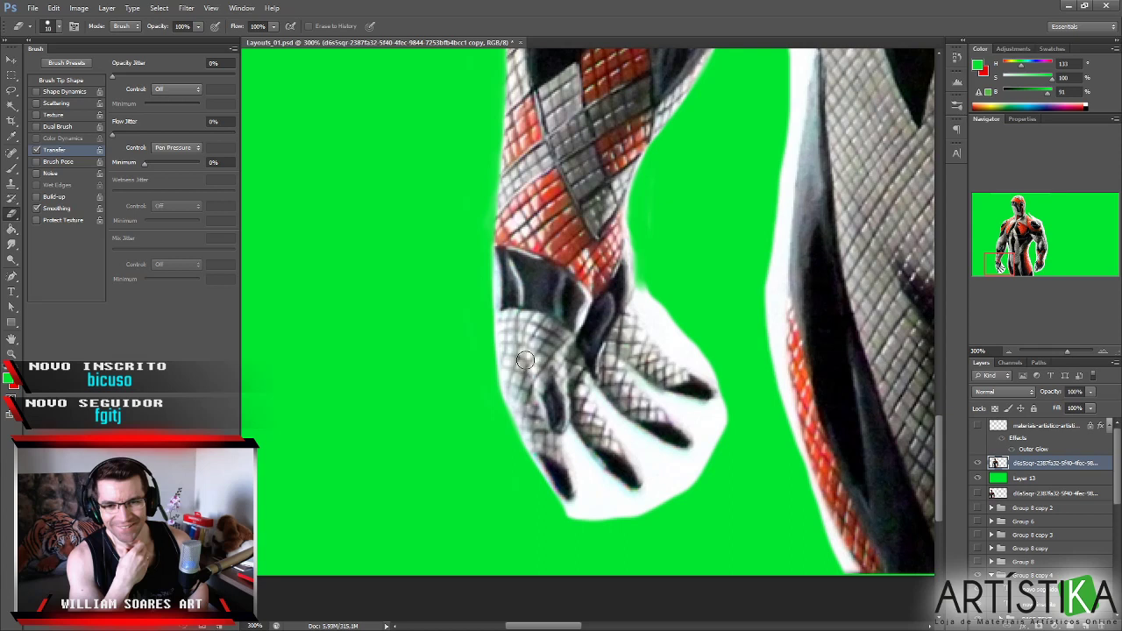
mouse_move(627, 289)
mouse_down()
mouse_move(596, 250)
mouse_move(574, 250)
mouse_move(587, 263)
mouse_move(585, 227)
mouse_move(603, 294)
mouse_move(600, 282)
mouse_move(633, 315)
mouse_move(608, 273)
mouse_move(651, 315)
mouse_move(668, 355)
mouse_move(661, 377)
mouse_up()
mouse_move(660, 377)
mouse_down()
mouse_move(646, 333)
mouse_move(622, 312)
mouse_up()
Using smaller and larger eraser sizes, clear the white between the left hand's two lowest fingers and beneath the fingertips.
alt+right_click(500, 345)
mouse_move(488, 396)
mouse_down()
mouse_move(506, 377)
mouse_move(512, 395)
mouse_up()
alt+right_click(507, 372)
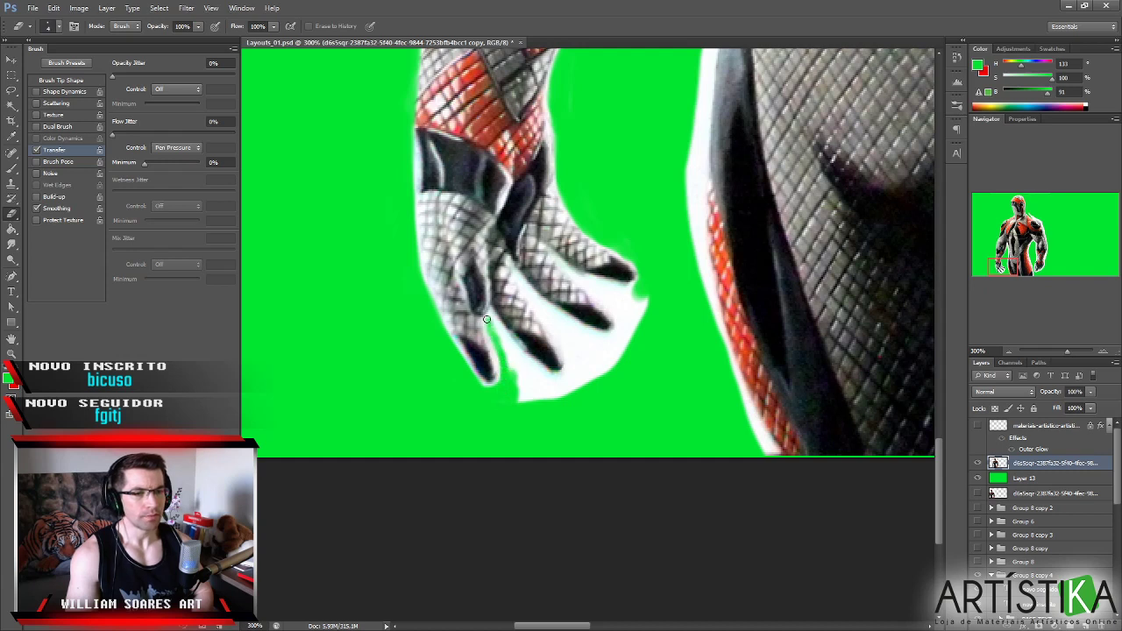
mouse_move(493, 321)
mouse_down()
mouse_move(517, 385)
mouse_move(520, 358)
mouse_move(498, 323)
mouse_move(548, 378)
mouse_up()
key(bracketright)
key(bracketright)
key(bracketright)
key(bracketright)
key(bracketright)
key(bracketright)
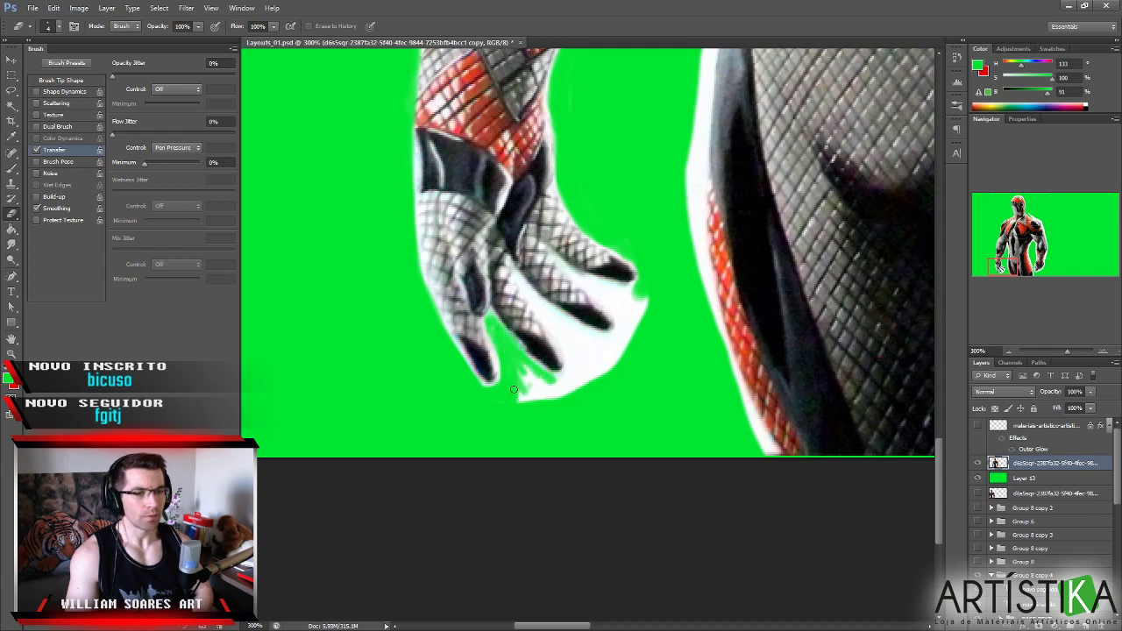
mouse_move(518, 388)
mouse_down()
mouse_move(523, 368)
mouse_move(543, 392)
mouse_move(579, 388)
mouse_move(549, 388)
mouse_move(574, 375)
mouse_move(569, 363)
mouse_move(591, 381)
mouse_move(606, 361)
mouse_move(573, 333)
mouse_move(620, 347)
mouse_move(605, 342)
mouse_move(643, 306)
mouse_move(631, 320)
mouse_up()
With a smaller eraser, clear the remaining white gaps between the upper fingers of the left hand.
key(bracketleft)
key(bracketleft)
key(bracketleft)
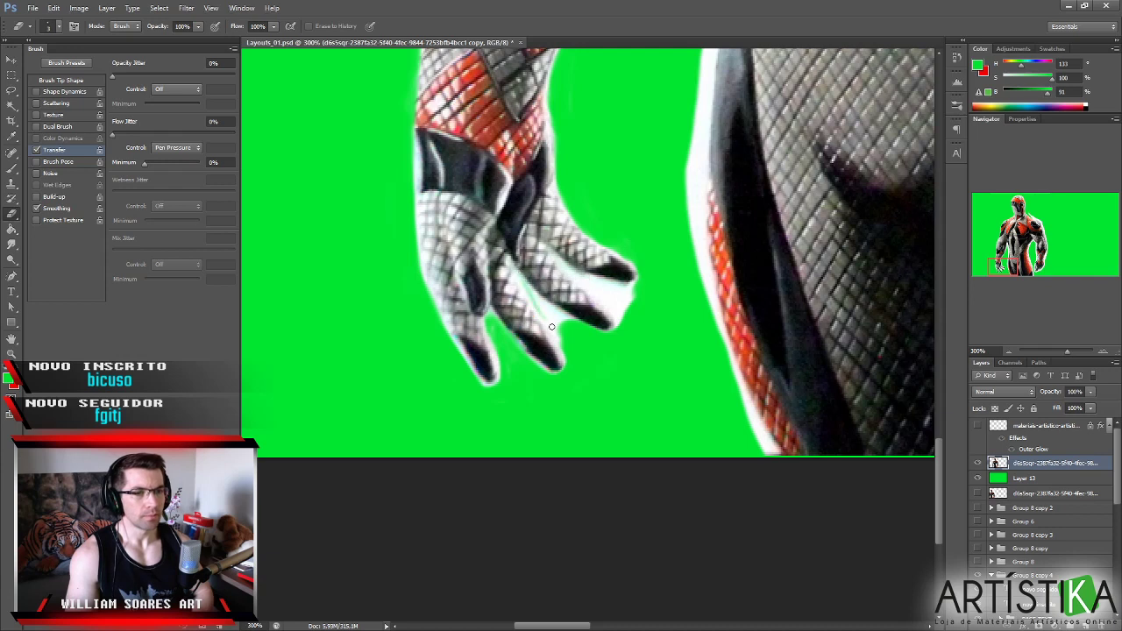
drag(566, 348, 540, 305)
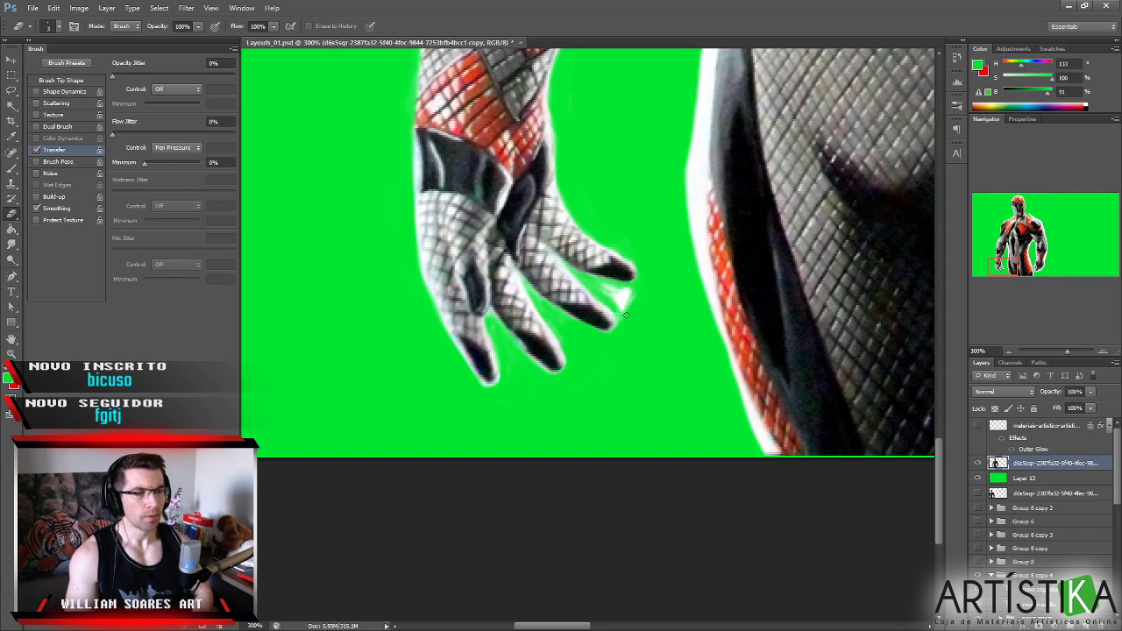
mouse_move(619, 301)
mouse_down()
mouse_move(622, 327)
mouse_move(609, 299)
mouse_move(621, 294)
mouse_up()
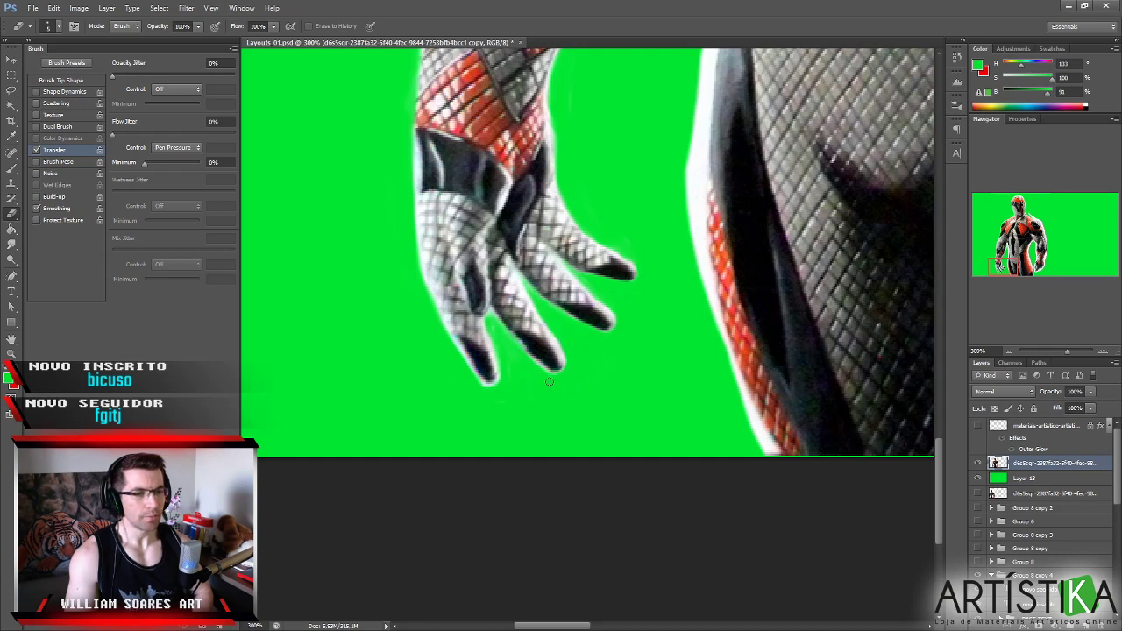
Erase the white fringe on the inner left arm and in the narrow top of its gap to the torso.
scroll(576, 379, up, 3)
scroll(613, 378, right, 2)
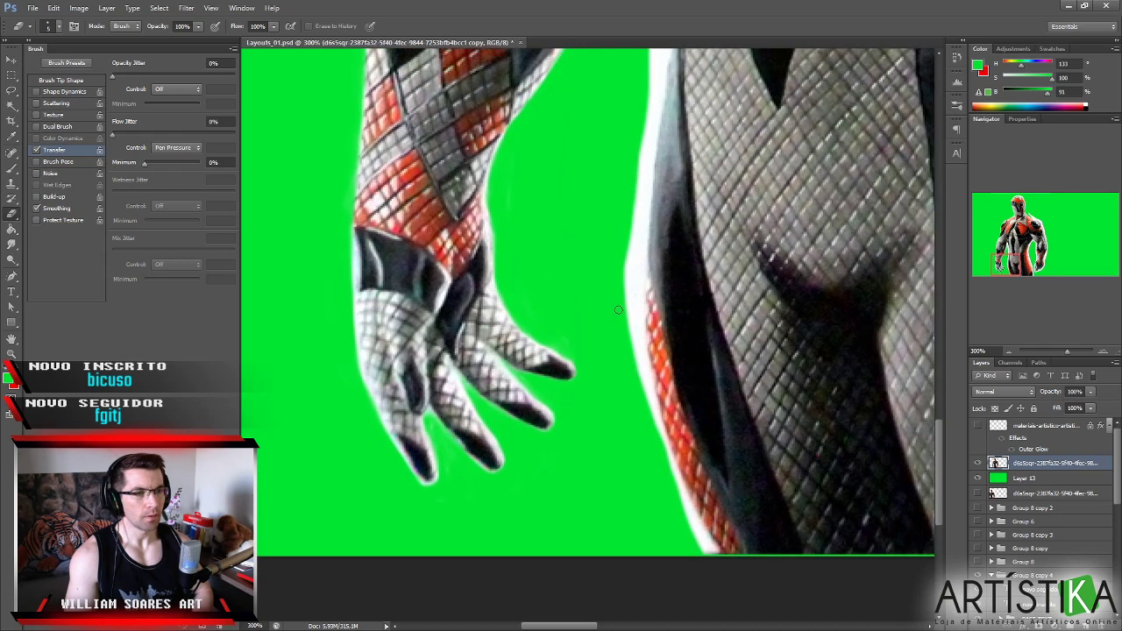
scroll(614, 283, up, 8)
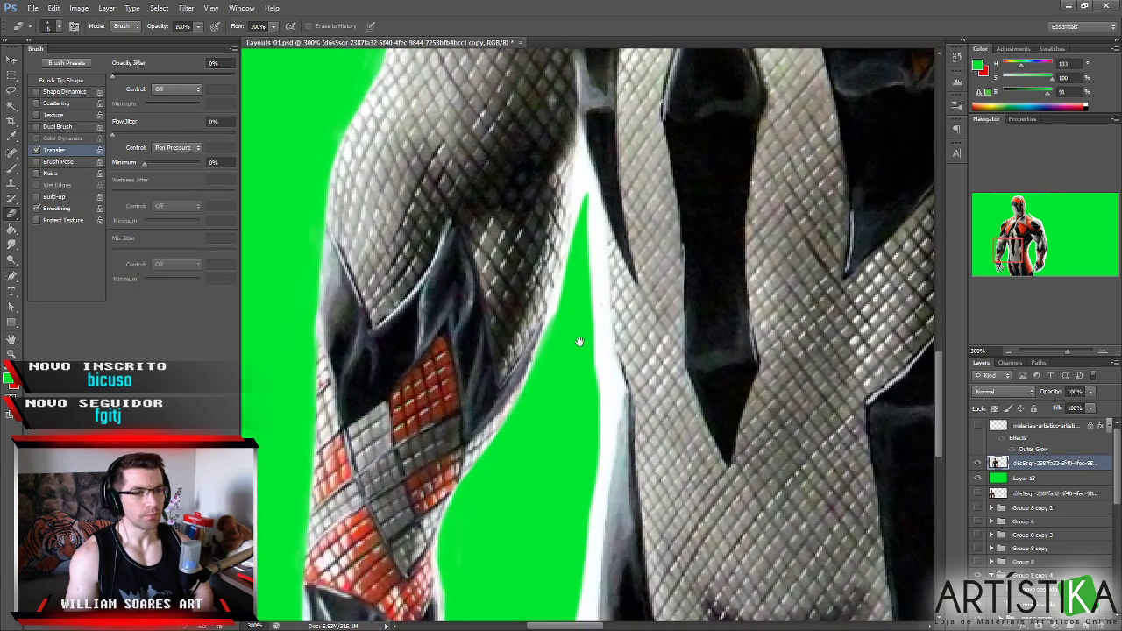
mouse_move(550, 328)
mouse_down()
mouse_move(558, 303)
mouse_move(553, 317)
mouse_up()
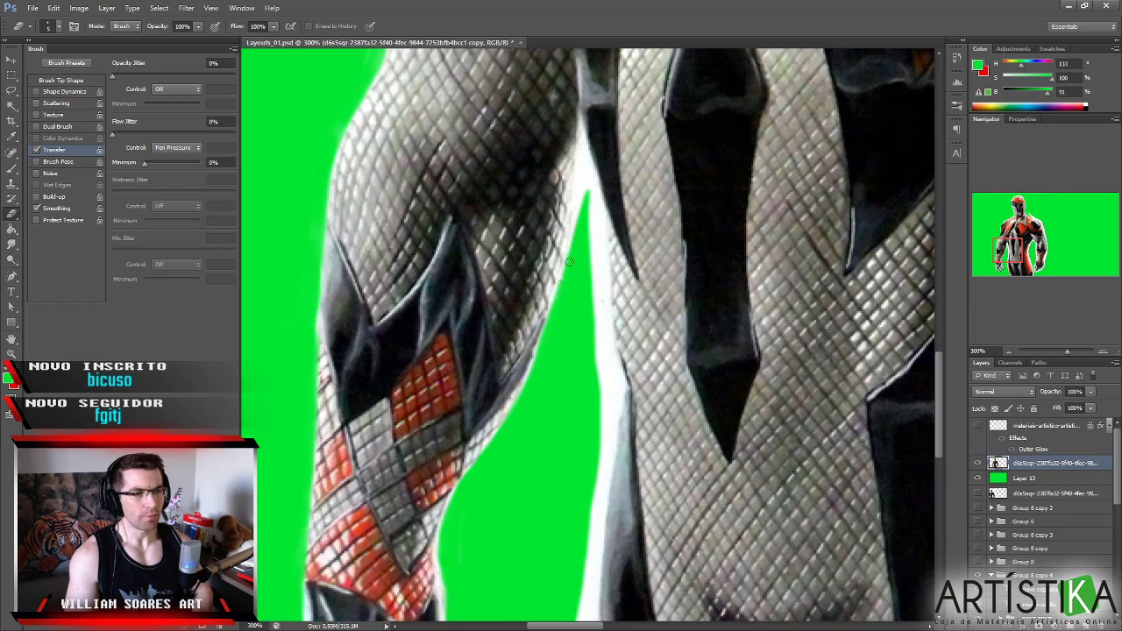
mouse_move(574, 252)
mouse_down()
mouse_move(580, 180)
mouse_move(577, 218)
mouse_up()
mouse_move(578, 177)
mouse_down()
mouse_move(582, 151)
mouse_move(595, 230)
mouse_move(592, 173)
mouse_up()
mouse_move(588, 228)
mouse_down()
mouse_move(599, 263)
mouse_move(584, 151)
mouse_up()
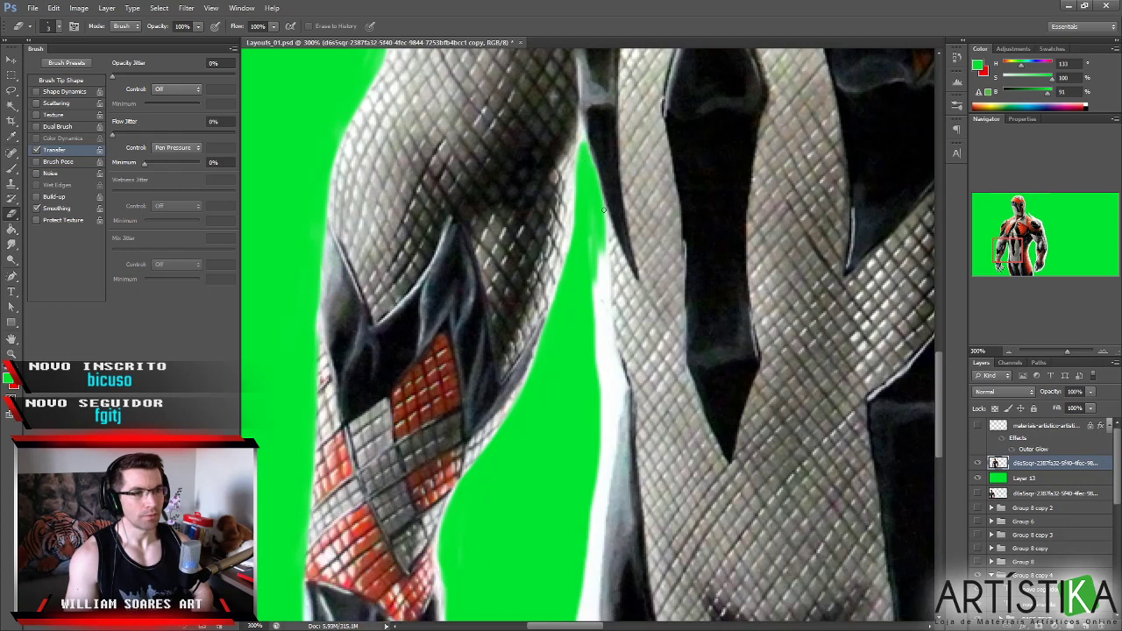
Erase the white fringe along the torso's left edge, from the waist down the hip and thigh to the image's lower edge.
mouse_move(605, 248)
mouse_down()
mouse_move(599, 268)
mouse_move(592, 250)
mouse_move(607, 386)
mouse_move(597, 352)
mouse_move(615, 386)
mouse_move(609, 367)
mouse_up()
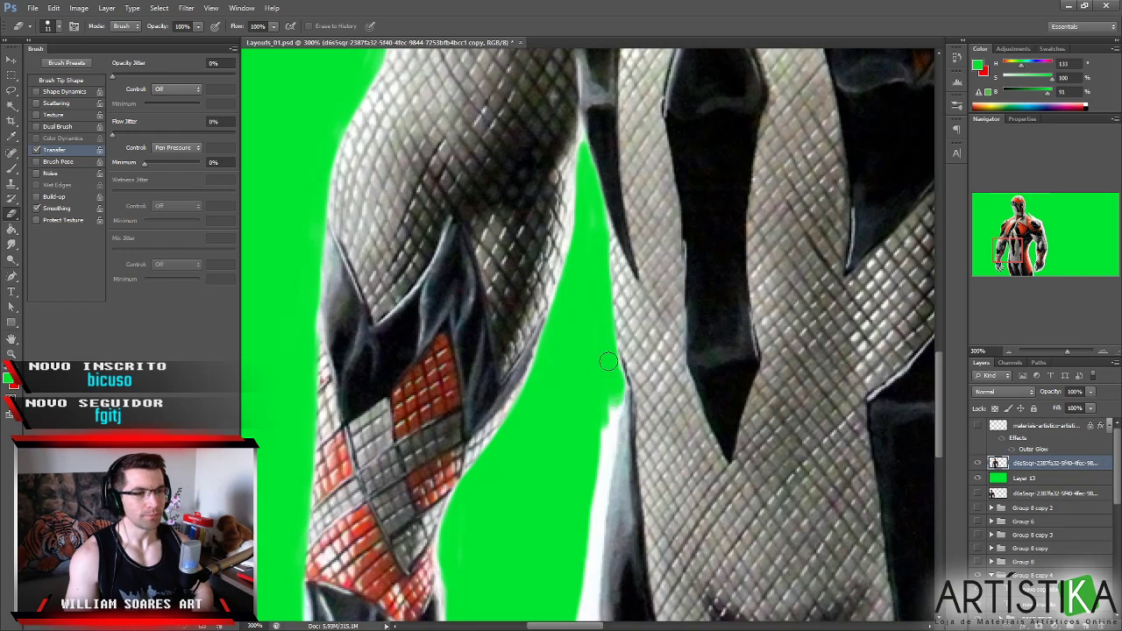
scroll(606, 392, down, 4)
mouse_move(606, 295)
mouse_down()
mouse_move(624, 254)
mouse_move(594, 454)
mouse_move(588, 394)
mouse_up()
scroll(593, 328, down, 4)
mouse_move(617, 221)
mouse_down()
mouse_move(608, 385)
mouse_move(609, 275)
mouse_move(598, 338)
mouse_move(609, 405)
mouse_move(609, 353)
mouse_move(615, 481)
mouse_move(605, 431)
mouse_move(623, 409)
mouse_move(689, 553)
mouse_move(625, 407)
mouse_move(694, 552)
mouse_up()
scroll(606, 425, down, 3)
drag(633, 426, 687, 544)
mouse_move(589, 360)
mouse_down()
mouse_move(593, 383)
mouse_move(616, 394)
mouse_up()
Adjust the eraser size and clean the leftover white edge along the inner left forearm, wrist and uppermost finger.
mouse_move(362, 293)
mouse_down()
mouse_move(378, 386)
mouse_move(396, 422)
mouse_move(379, 365)
mouse_move(425, 473)
mouse_up()
alt+right_click(465, 386)
scroll(491, 403, right, 3)
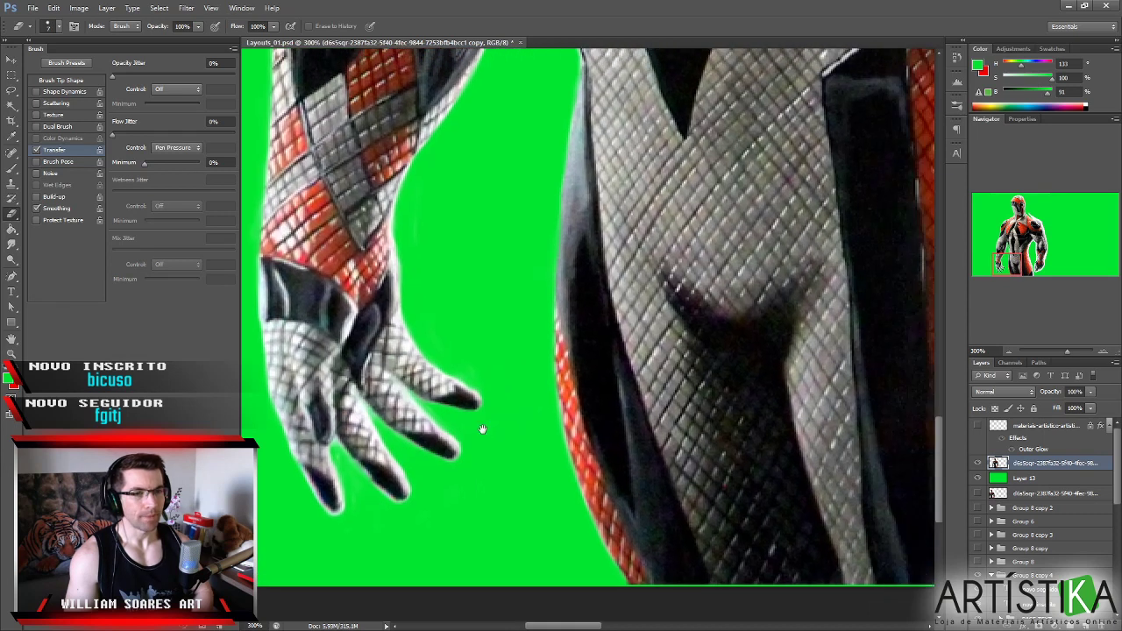
scroll(538, 439, up, 4)
mouse_move(394, 330)
mouse_down()
mouse_move(416, 265)
mouse_move(406, 285)
mouse_move(492, 138)
mouse_move(458, 210)
mouse_up()
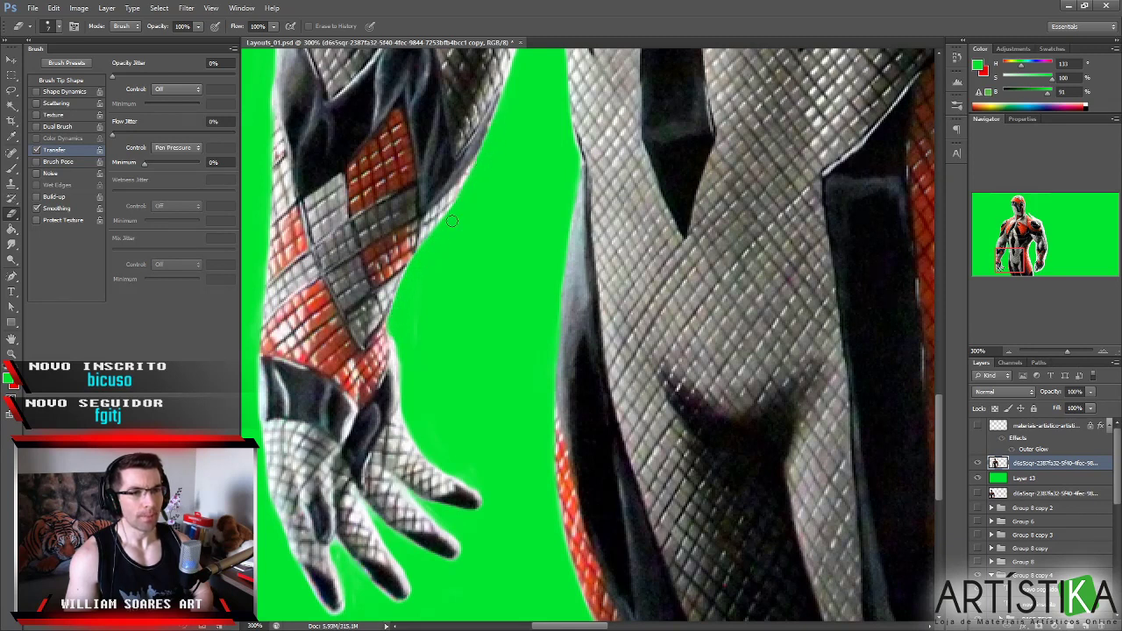
drag(402, 345, 412, 429)
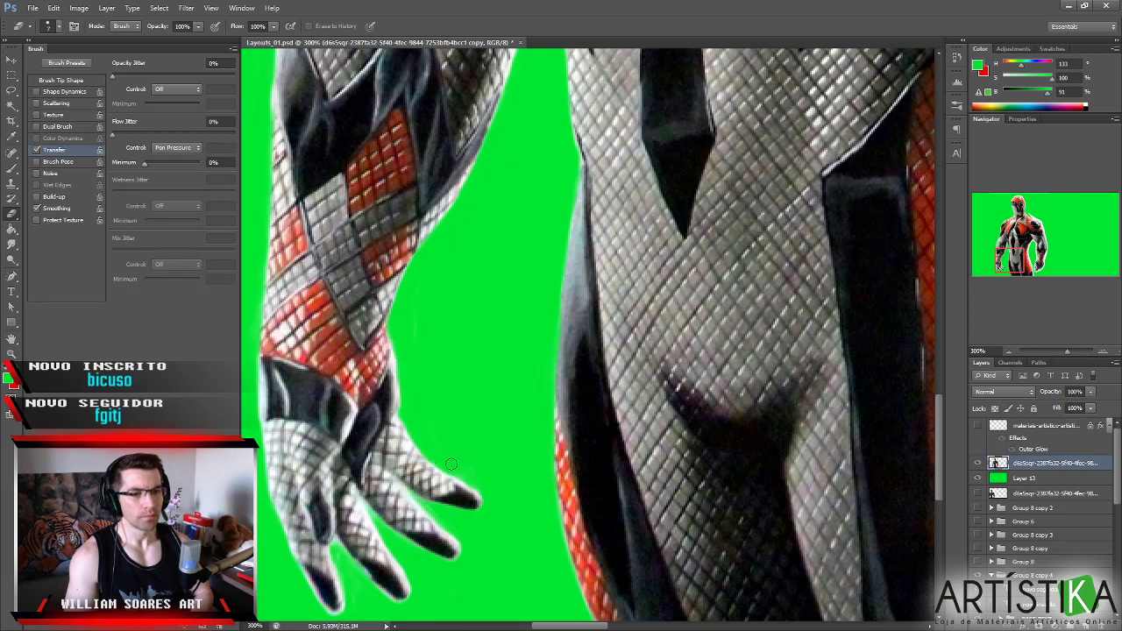
Erase the white fringe on the torso side of the right arm gap, up to the gap's upper tip.
drag(489, 319, 399, 438)
drag(515, 286, 467, 280)
alt+right_click(546, 295)
mouse_move(547, 279)
mouse_down()
mouse_move(516, 390)
mouse_move(539, 452)
mouse_move(541, 315)
mouse_move(529, 323)
mouse_move(554, 239)
mouse_move(587, 207)
mouse_up()
mouse_move(585, 207)
mouse_down()
mouse_move(566, 214)
mouse_move(629, 149)
mouse_move(621, 165)
mouse_up()
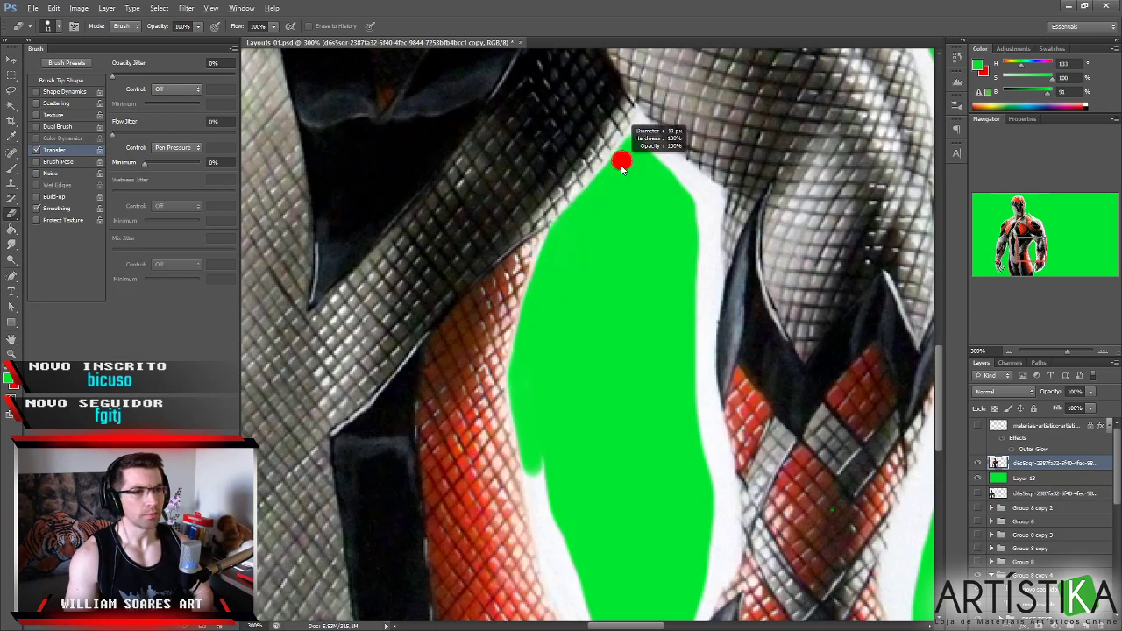
drag(641, 123, 657, 153)
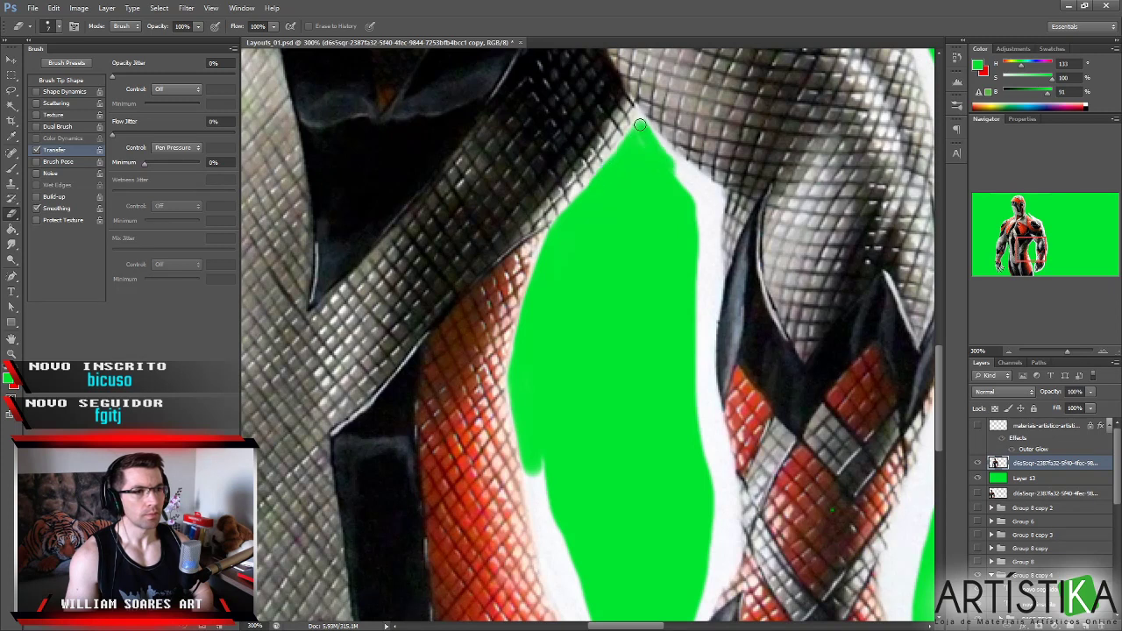
Adjust the eraser size and erase the white fringe on the arm side of the right gap, from its upper tip to the upper forearm.
alt+right_click(639, 124)
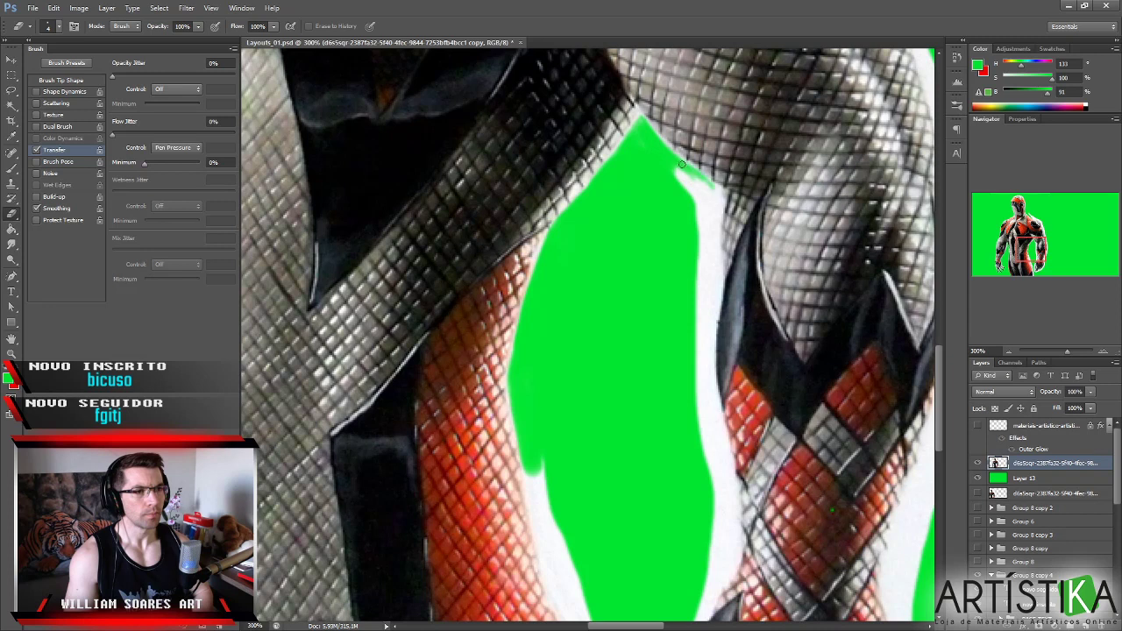
drag(715, 240, 716, 272)
mouse_move(671, 179)
mouse_down()
mouse_move(691, 189)
mouse_move(701, 180)
mouse_move(701, 220)
mouse_move(711, 199)
mouse_up()
drag(707, 263, 708, 310)
mouse_move(690, 260)
mouse_down()
mouse_move(697, 315)
mouse_move(707, 285)
mouse_move(701, 356)
mouse_move(702, 248)
mouse_up()
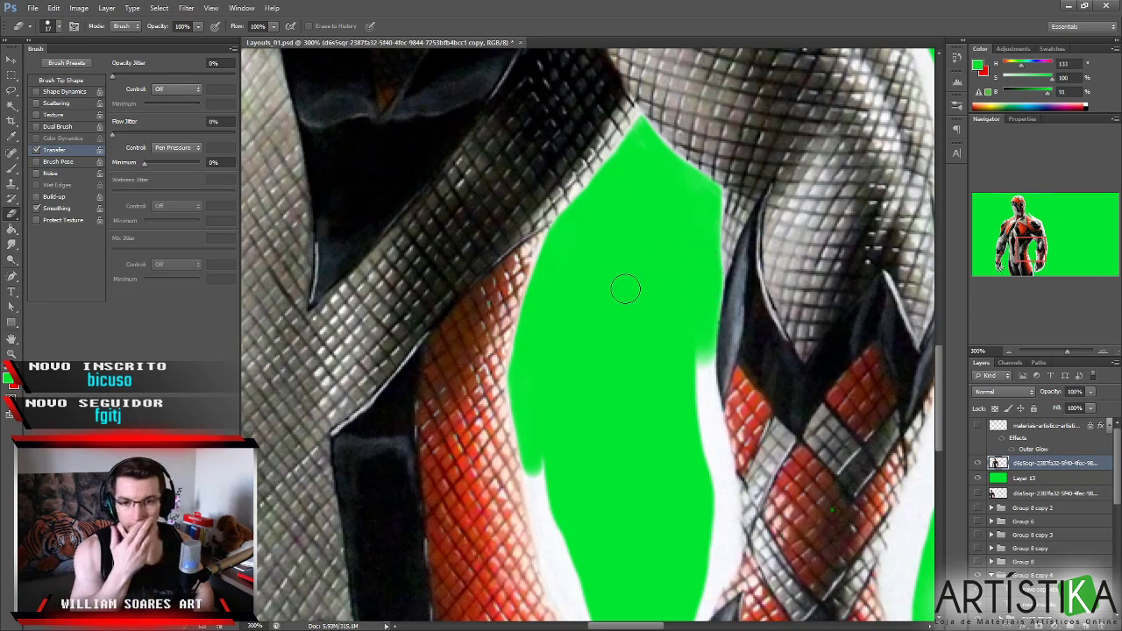
Erase the white fringe on both sides of the right gap, along the torso's waist and hip and the inner forearm to the wrist.
scroll(631, 272, down, 3)
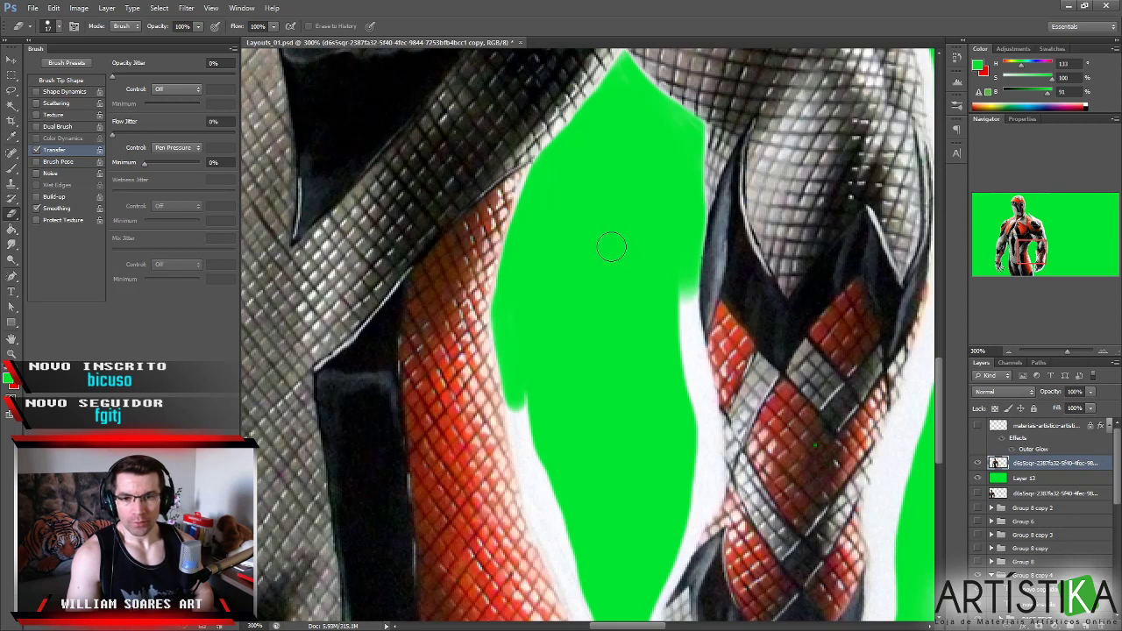
scroll(640, 237, down, 2)
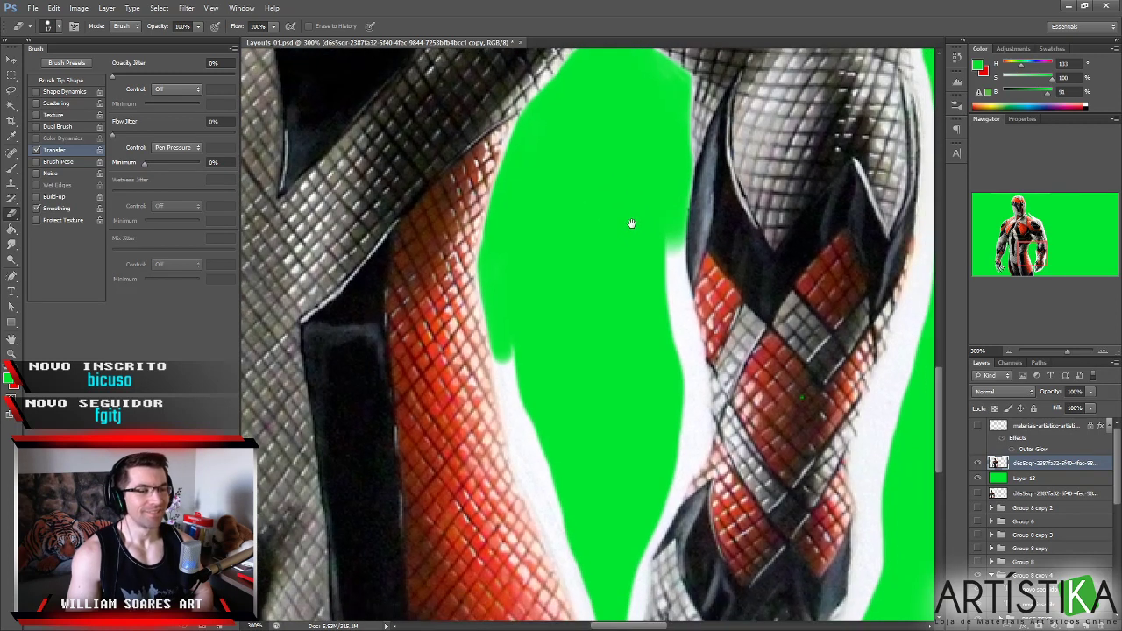
mouse_move(518, 347)
mouse_down()
mouse_move(515, 412)
mouse_move(583, 587)
mouse_up()
mouse_move(647, 229)
mouse_down()
mouse_move(656, 298)
mouse_move(668, 263)
mouse_move(694, 421)
mouse_move(693, 379)
mouse_move(676, 504)
mouse_up()
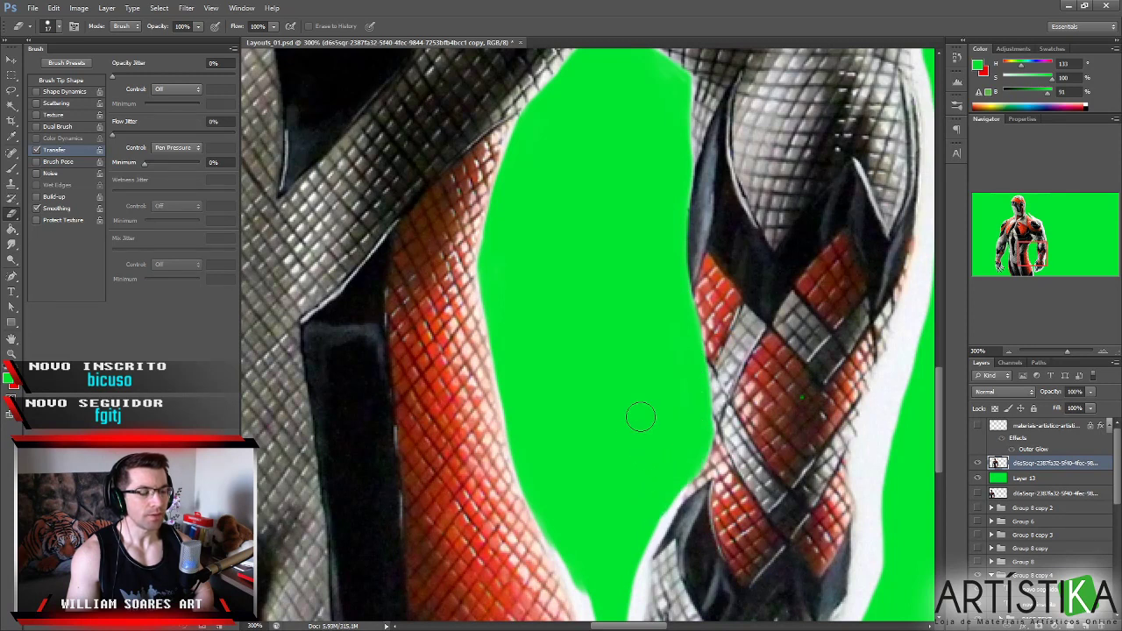
Erase the white fringe along the inner edge of the right hand and down the right thigh to the image's lower edge.
scroll(631, 307, down, 5)
mouse_move(681, 274)
mouse_down()
mouse_move(631, 391)
mouse_move(644, 530)
mouse_up()
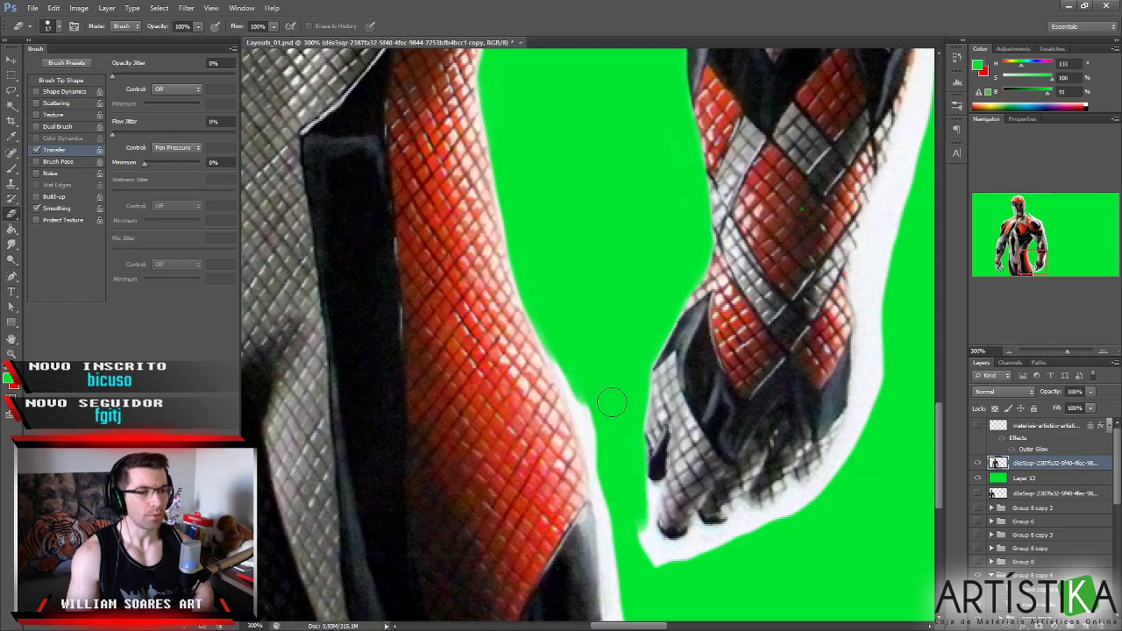
scroll(604, 408, down, 3)
mouse_move(548, 207)
mouse_down()
mouse_move(605, 407)
mouse_move(600, 438)
mouse_move(597, 385)
mouse_move(602, 506)
mouse_up()
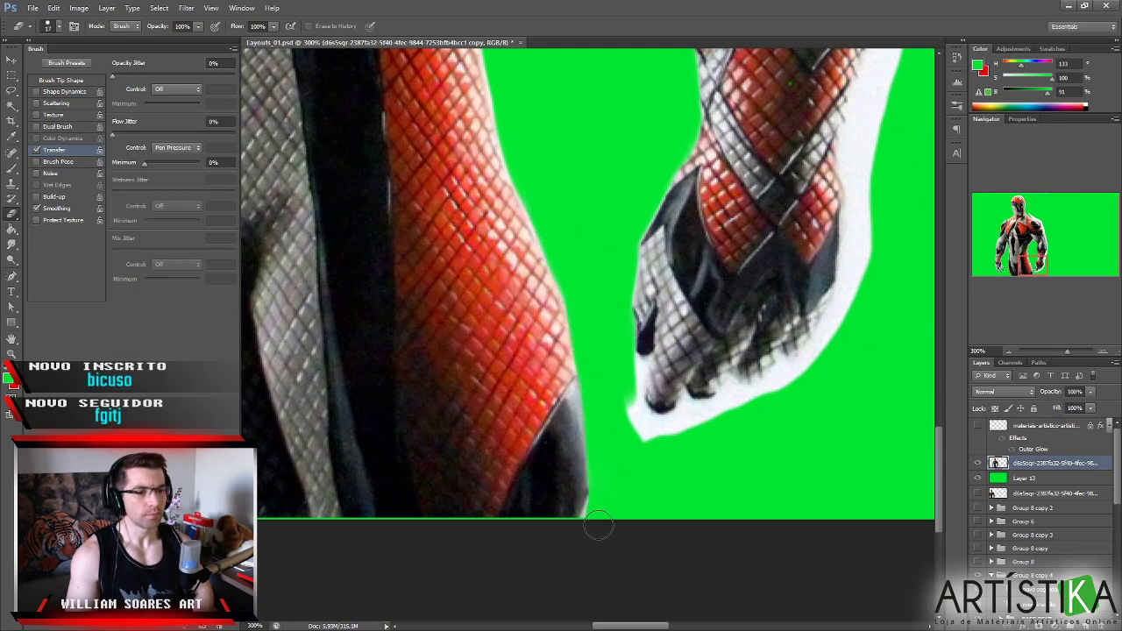
drag(572, 268, 586, 363)
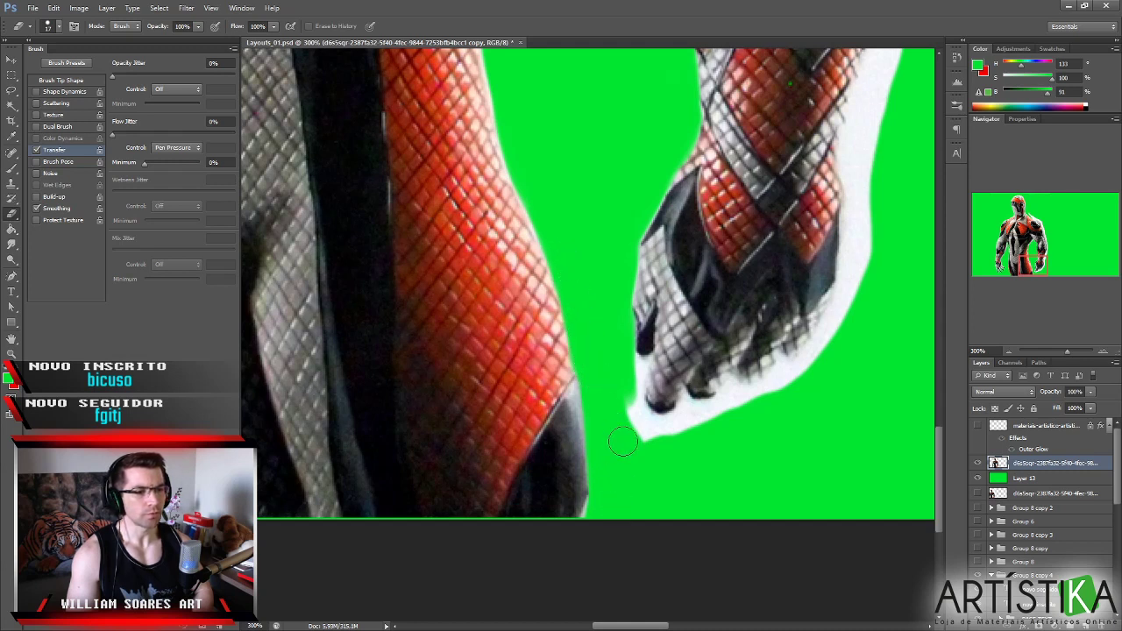
Reduce the eraser size and clean the white fringe around the fingertips and underside of the right hand.
alt+right_click(616, 386)
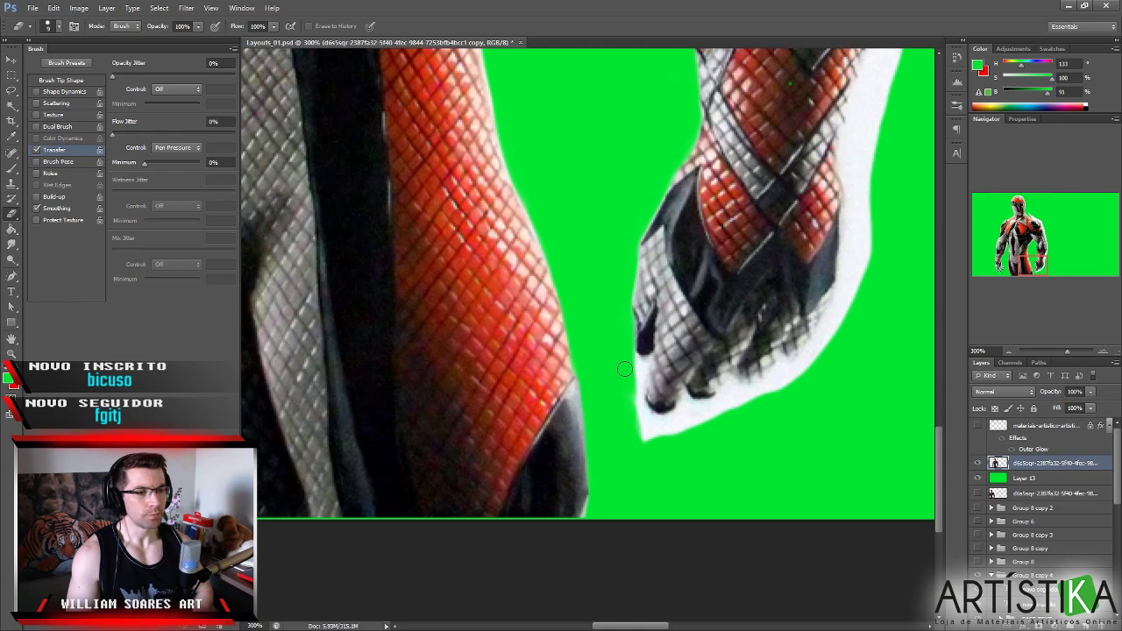
alt+right_click(621, 368)
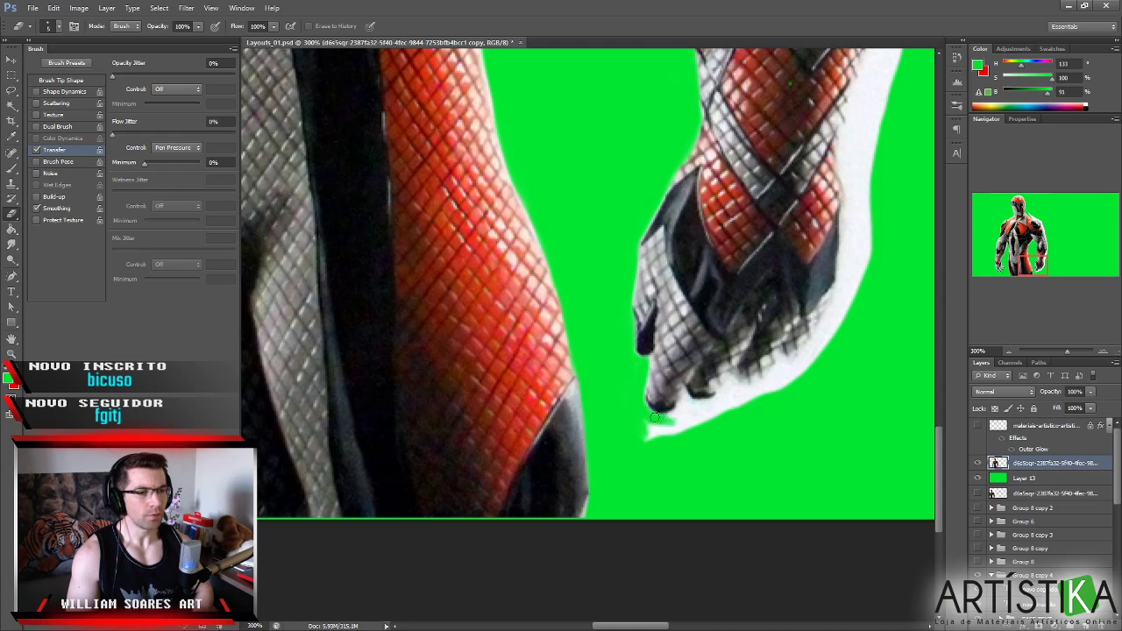
mouse_move(696, 412)
mouse_down()
mouse_move(644, 441)
mouse_move(691, 416)
mouse_up()
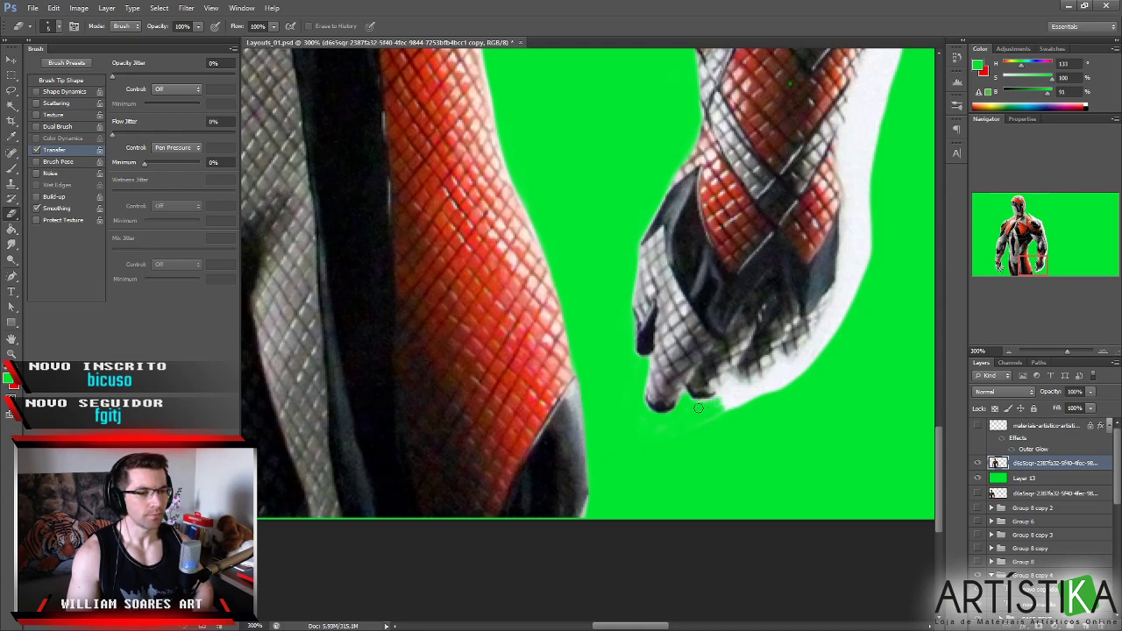
drag(735, 400, 687, 434)
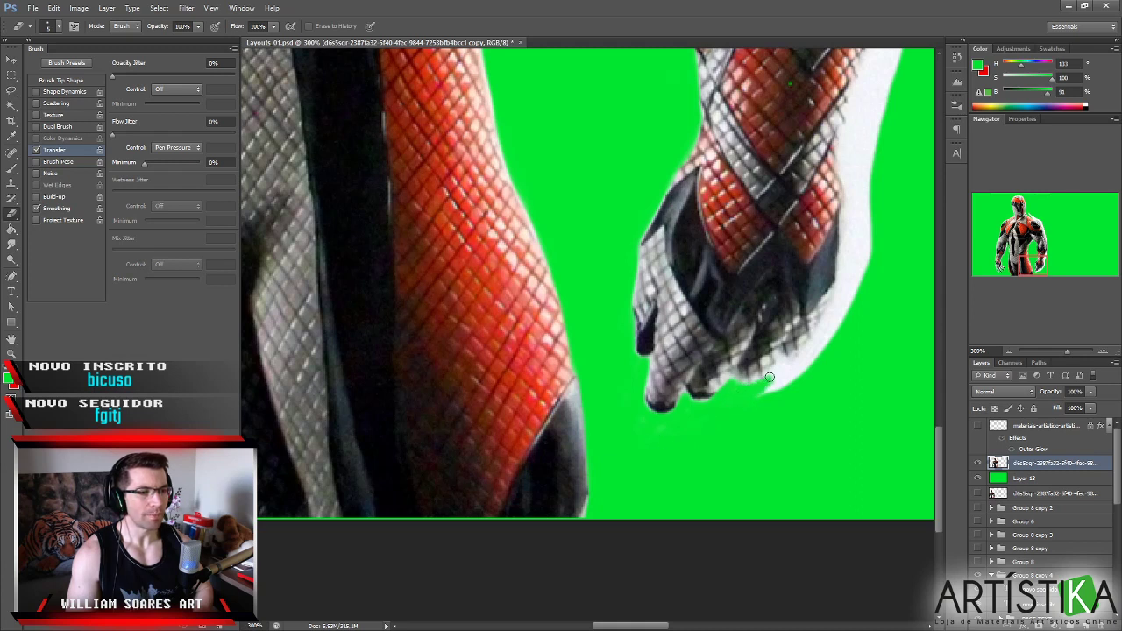
mouse_move(792, 362)
mouse_down()
mouse_move(761, 398)
mouse_move(806, 364)
mouse_up()
Erase the white fringe along the outer edge of the right arm, from the hand up the forearm to the upper arm.
mouse_move(851, 325)
mouse_down()
mouse_move(731, 369)
mouse_move(694, 419)
mouse_move(714, 384)
mouse_move(740, 238)
mouse_move(725, 352)
mouse_move(746, 283)
mouse_move(704, 342)
mouse_move(694, 326)
mouse_move(697, 350)
mouse_move(721, 225)
mouse_move(725, 251)
mouse_move(739, 231)
mouse_move(702, 318)
mouse_move(701, 263)
mouse_move(666, 346)
mouse_move(705, 197)
mouse_move(661, 382)
mouse_move(714, 188)
mouse_up()
scroll(713, 188, up, 3)
mouse_move(699, 242)
mouse_down()
mouse_move(671, 242)
mouse_move(661, 202)
mouse_move(667, 424)
mouse_move(687, 183)
mouse_up()
scroll(688, 183, up, 3)
mouse_move(636, 233)
mouse_down()
mouse_move(632, 270)
mouse_move(666, 440)
mouse_up()
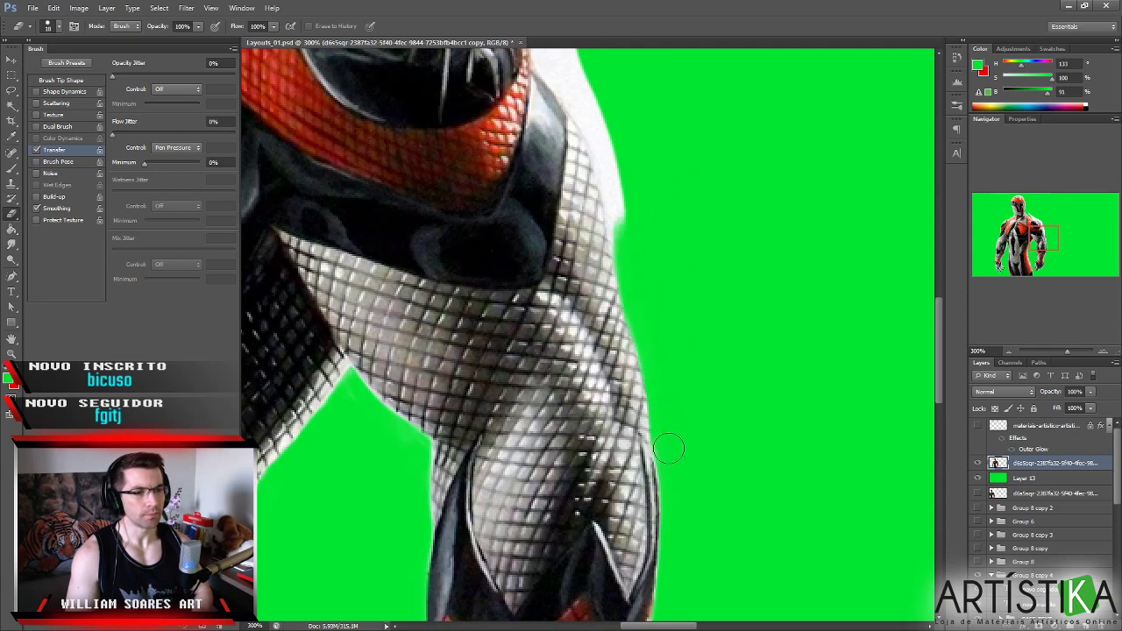
Erase the white fringe along the outer right shoulder, around the black shoulder pad and up the slope to the neck.
scroll(651, 220, up, 3)
mouse_move(551, 163)
mouse_down()
mouse_move(591, 238)
mouse_move(574, 208)
mouse_move(615, 307)
mouse_move(610, 275)
mouse_move(630, 381)
mouse_up()
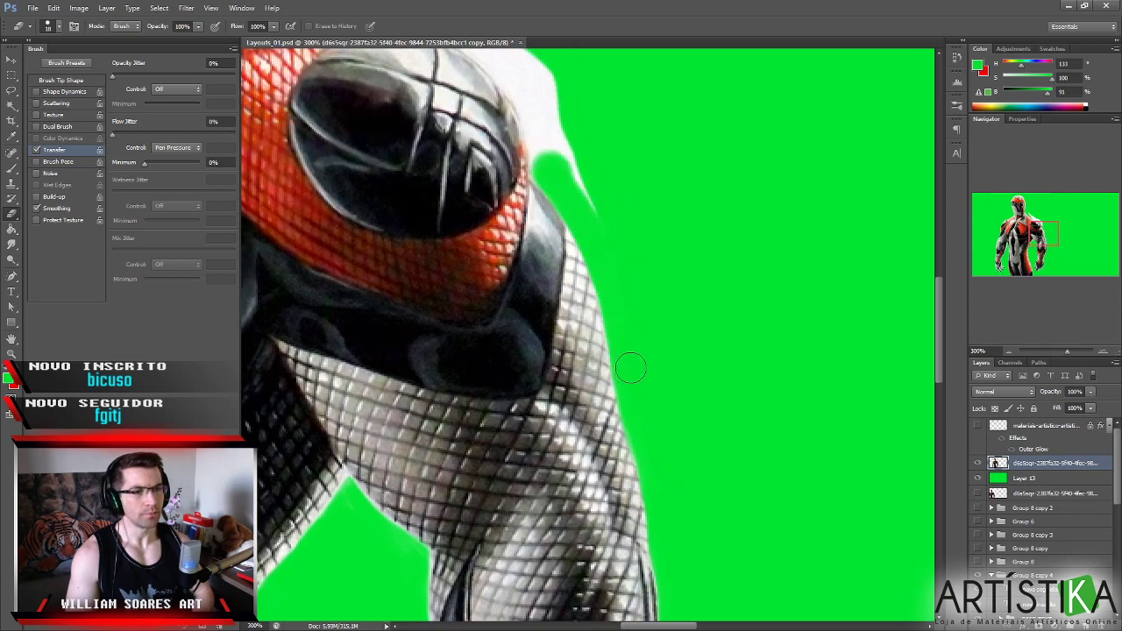
drag(605, 171, 653, 267)
mouse_move(588, 210)
mouse_down()
mouse_move(548, 175)
mouse_move(535, 179)
mouse_move(583, 251)
mouse_move(561, 206)
mouse_move(605, 298)
mouse_move(618, 263)
mouse_move(607, 212)
mouse_move(637, 216)
mouse_move(667, 359)
mouse_up()
mouse_move(477, 214)
mouse_down()
mouse_move(503, 273)
mouse_move(549, 271)
mouse_move(560, 274)
mouse_move(534, 271)
mouse_move(626, 298)
mouse_move(563, 272)
mouse_move(655, 328)
mouse_up()
mouse_move(638, 280)
mouse_down()
mouse_move(566, 238)
mouse_move(522, 243)
mouse_move(537, 236)
mouse_move(499, 219)
mouse_move(492, 240)
mouse_move(448, 178)
mouse_move(414, 170)
mouse_move(383, 156)
mouse_up()
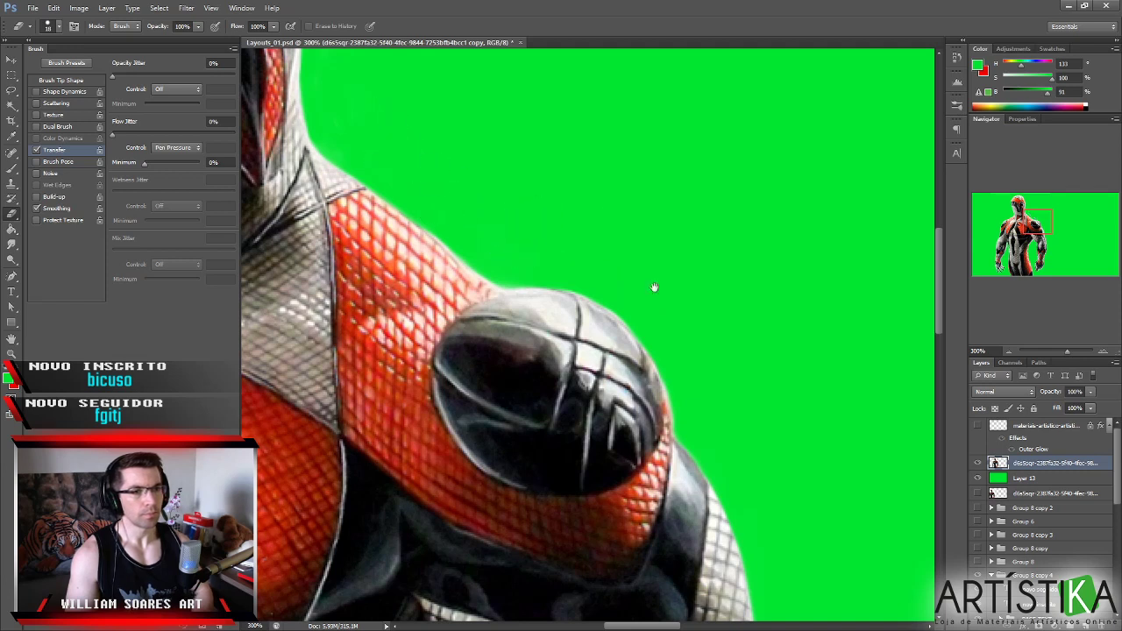
Touch up the cutout edge around the right shoulder pad, the right side of the neck and the head.
drag(654, 288, 621, 213)
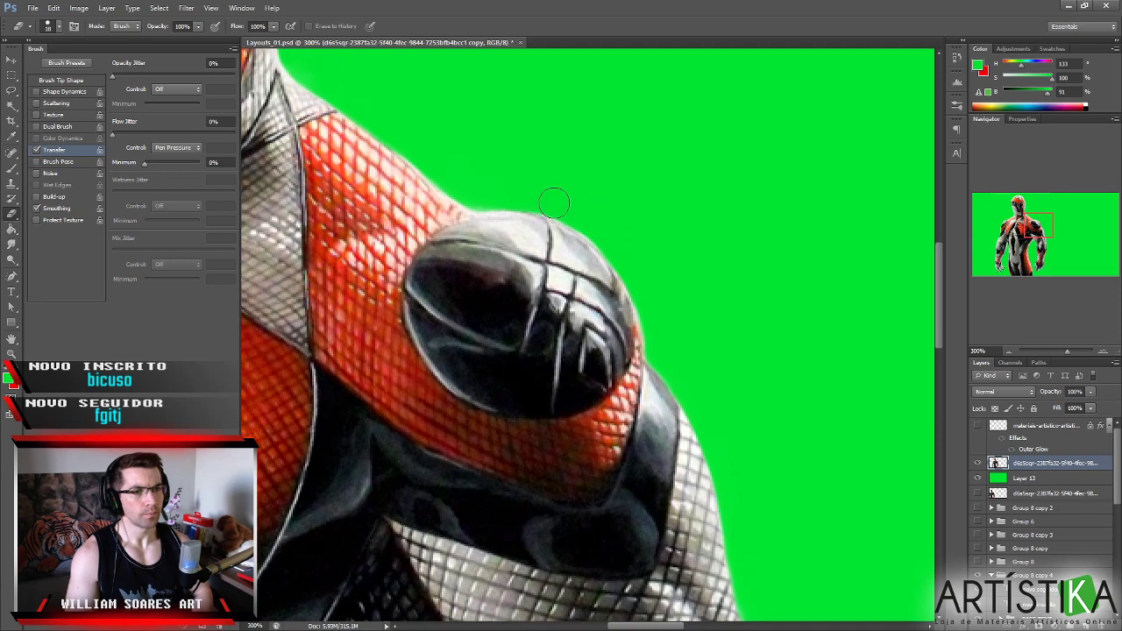
drag(621, 233, 614, 217)
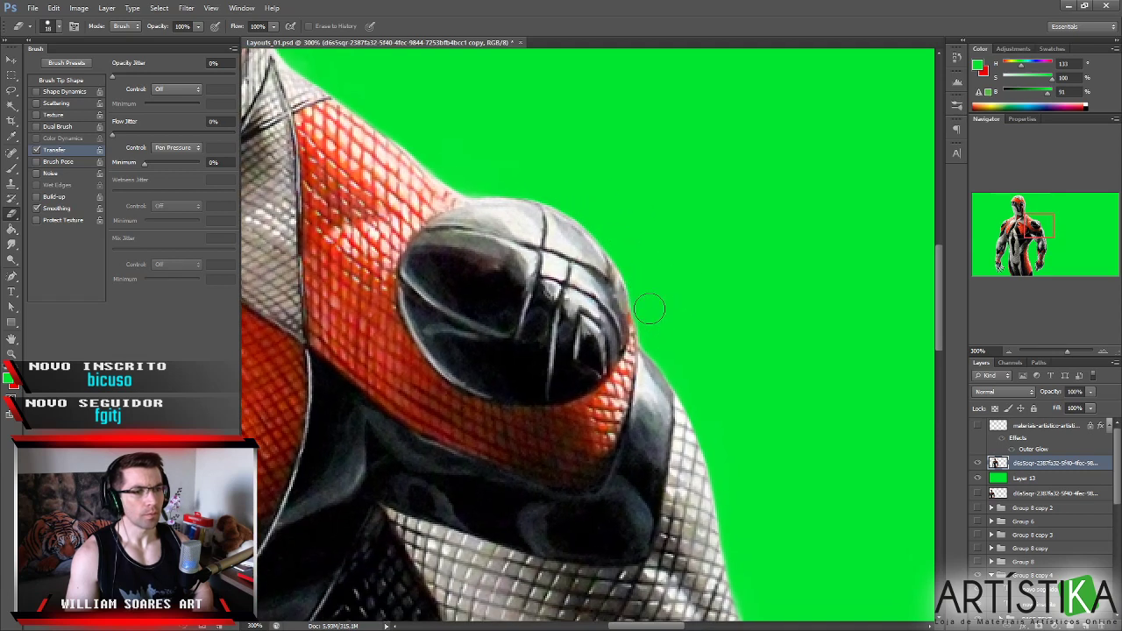
drag(441, 89, 634, 255)
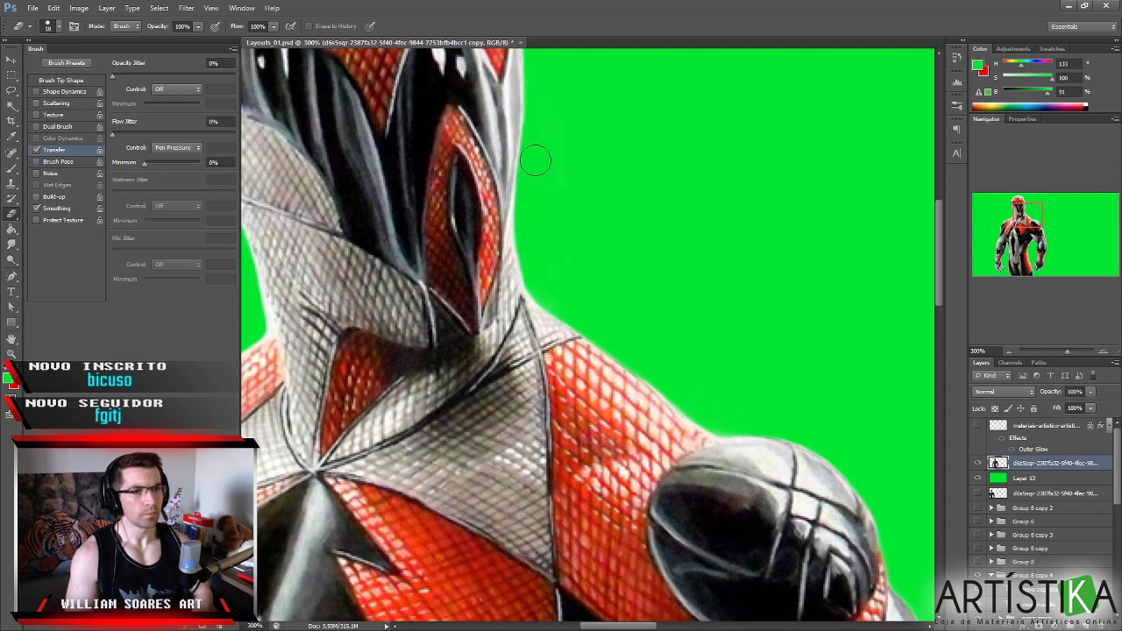
scroll(550, 180, up, 3)
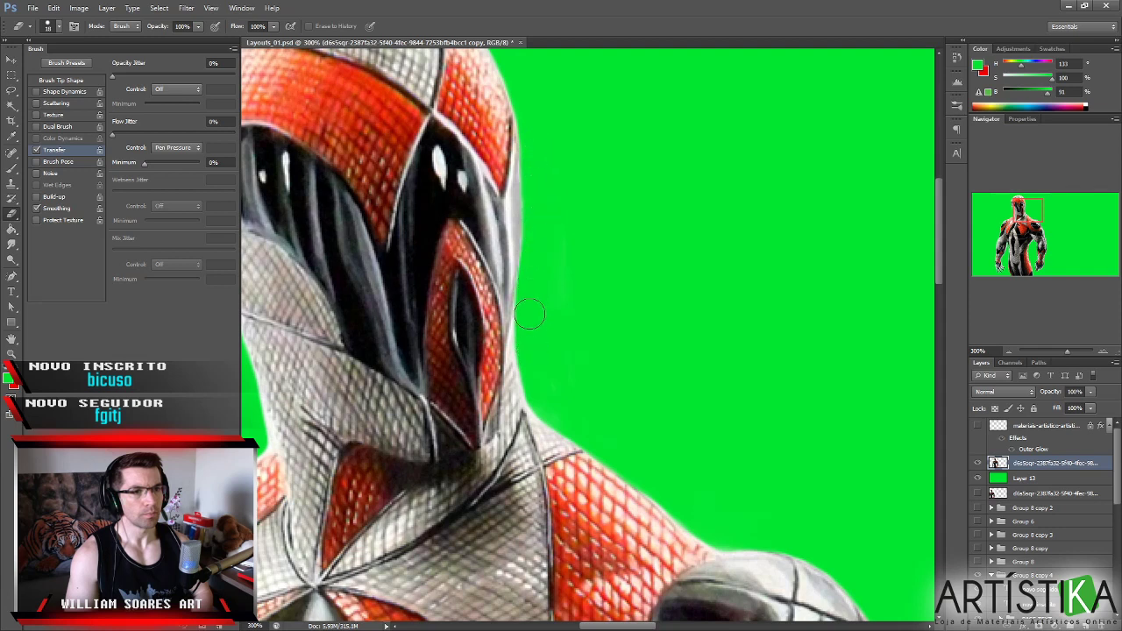
mouse_move(551, 301)
mouse_down()
mouse_move(649, 278)
mouse_move(684, 474)
mouse_up()
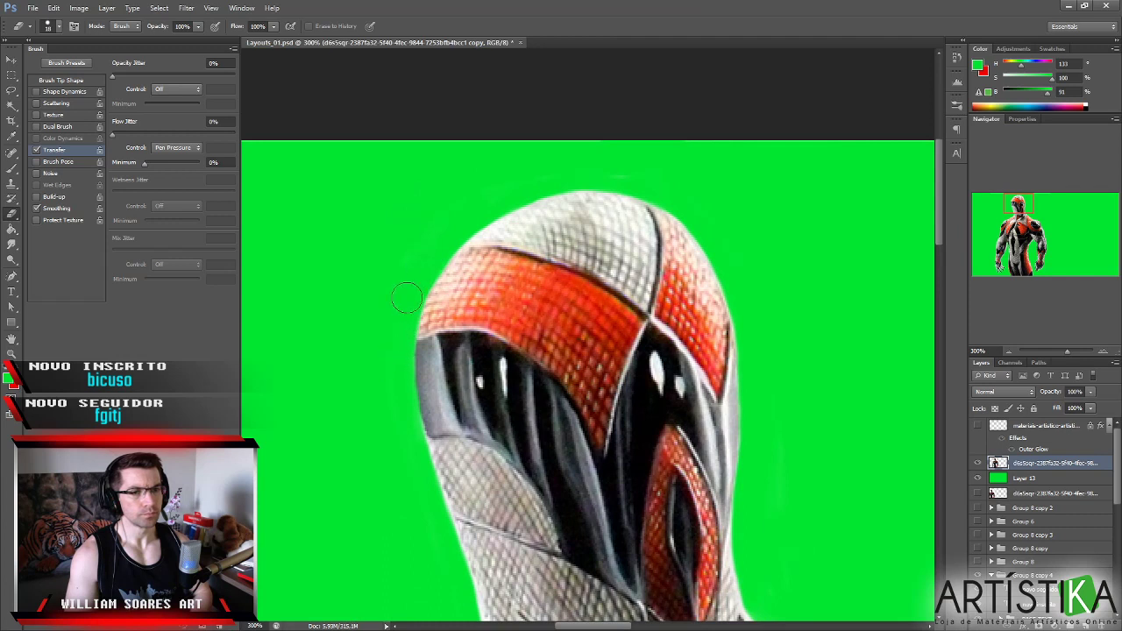
Refine the remaining light edge along the left side of the face and neck and the upper right of the head.
scroll(405, 455, down, 3)
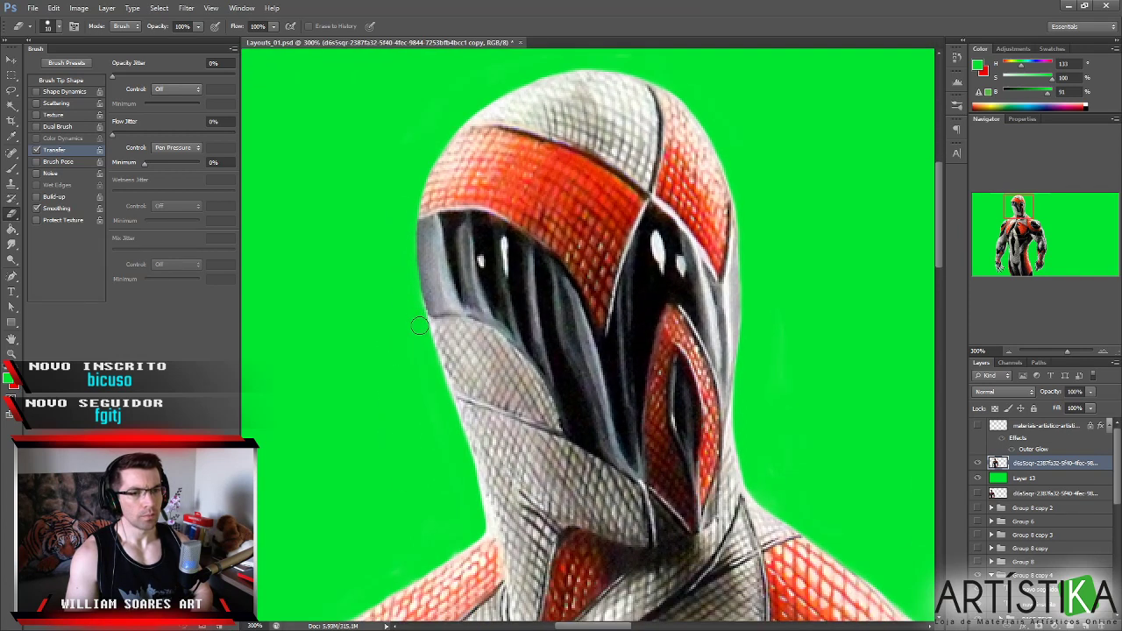
mouse_move(439, 378)
mouse_down()
mouse_move(466, 492)
mouse_move(464, 451)
mouse_up()
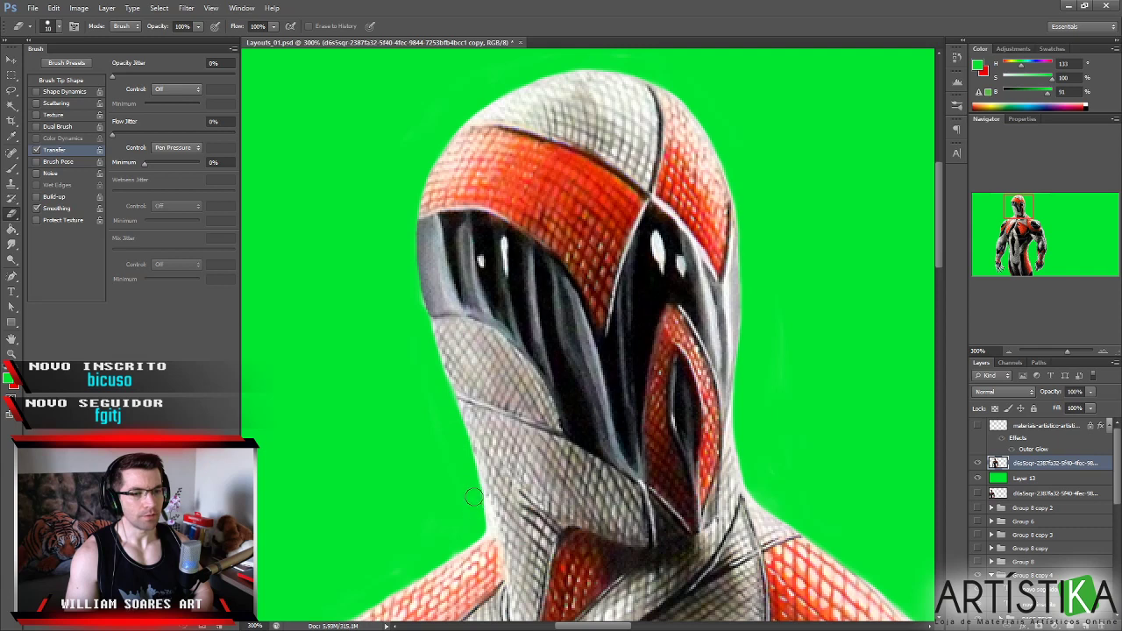
scroll(640, 141, up, 3)
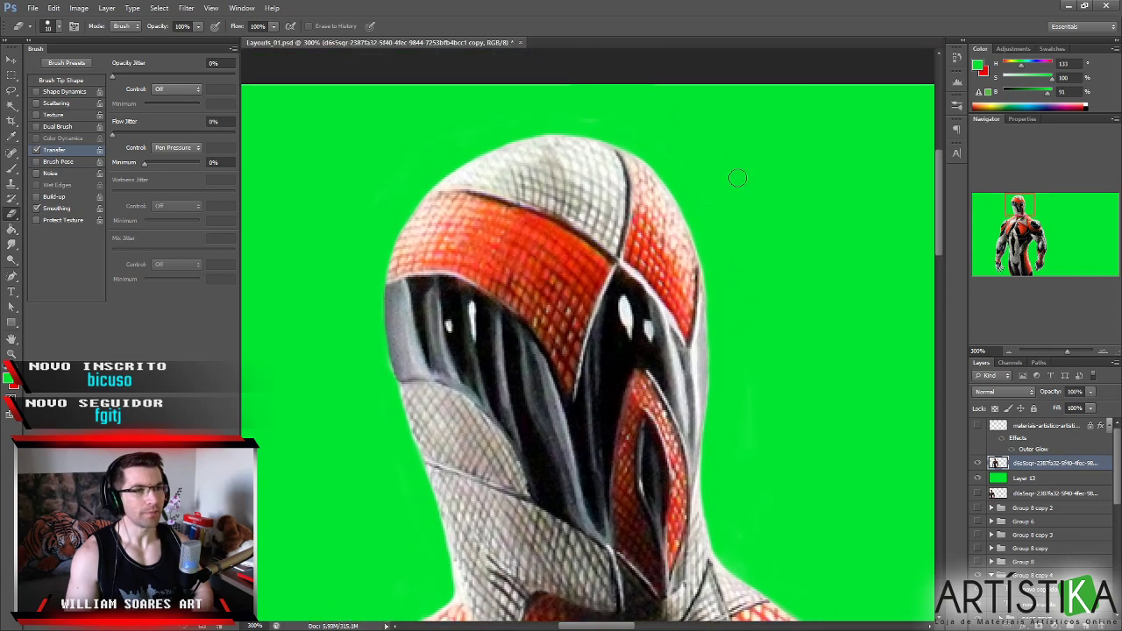
mouse_move(697, 217)
mouse_down()
mouse_move(680, 214)
mouse_move(689, 187)
mouse_move(684, 198)
mouse_up()
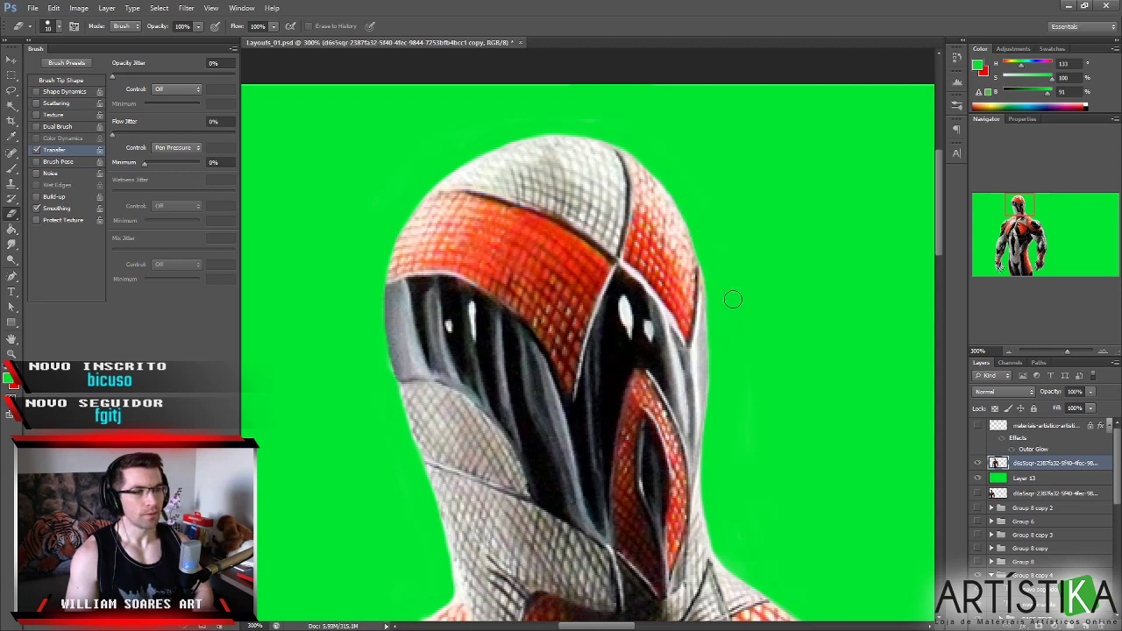
Examine the cleaned cutout edges from the neck down to the hands, then the whole figure against the green background.
scroll(732, 300, down, 5)
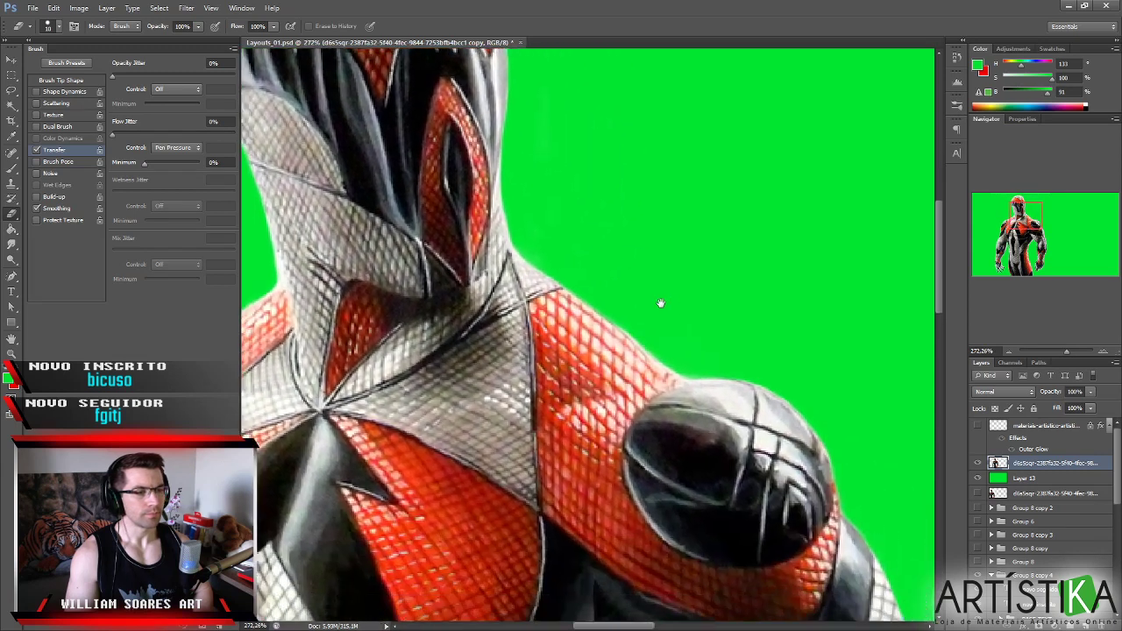
scroll(660, 303, down, 3)
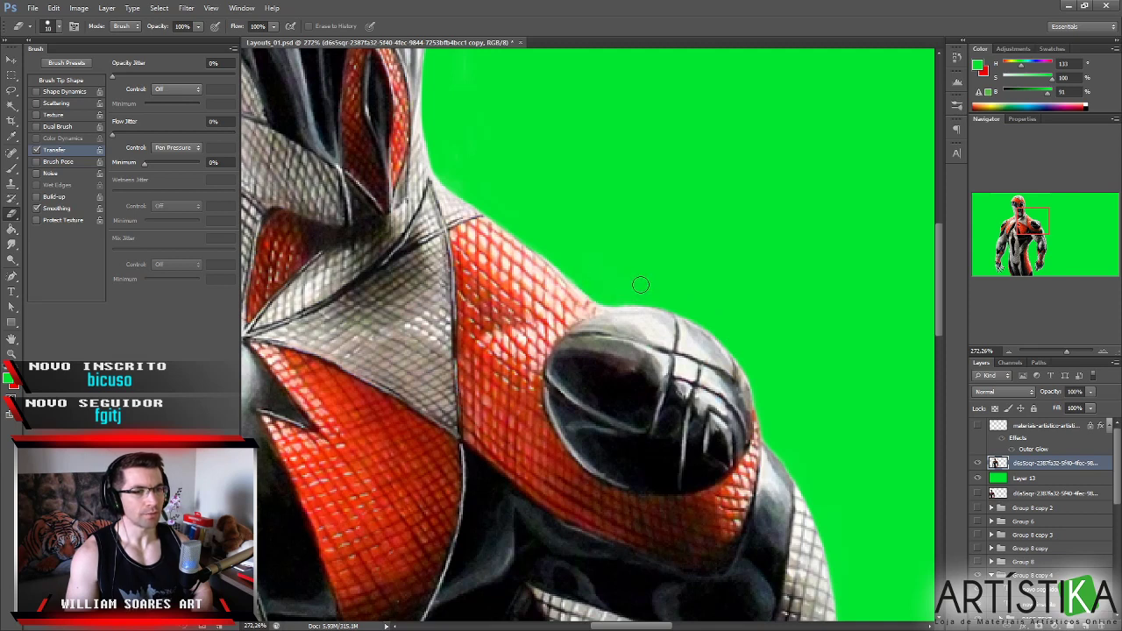
scroll(636, 289, down, 6)
scroll(599, 324, down, 4)
scroll(623, 287, down, 1)
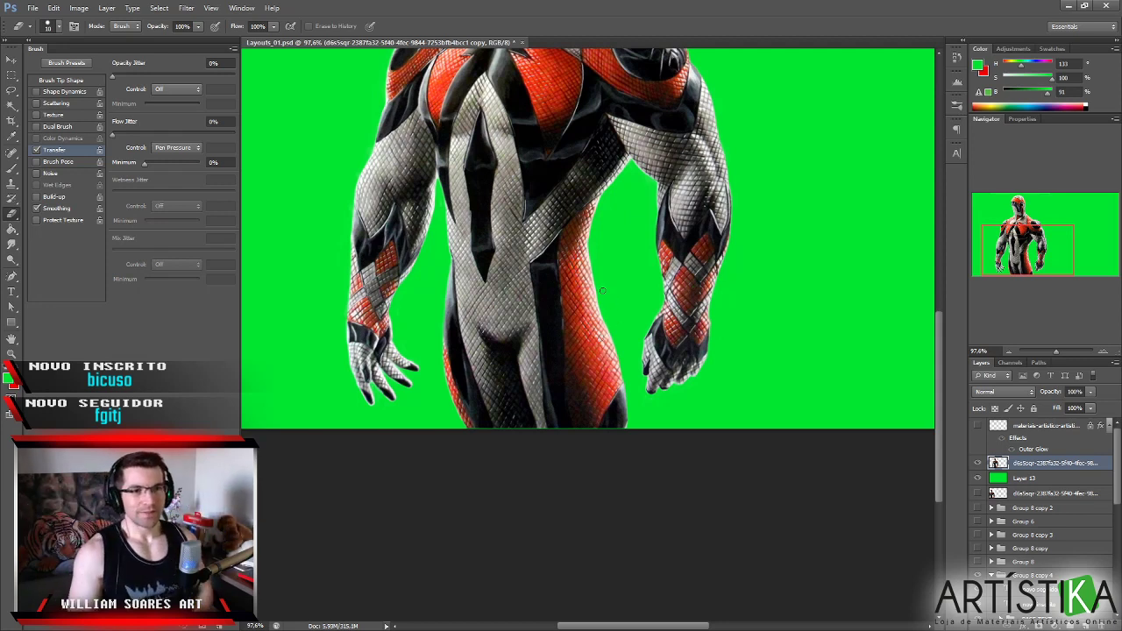
scroll(637, 283, up, 2)
scroll(618, 318, down, 3)
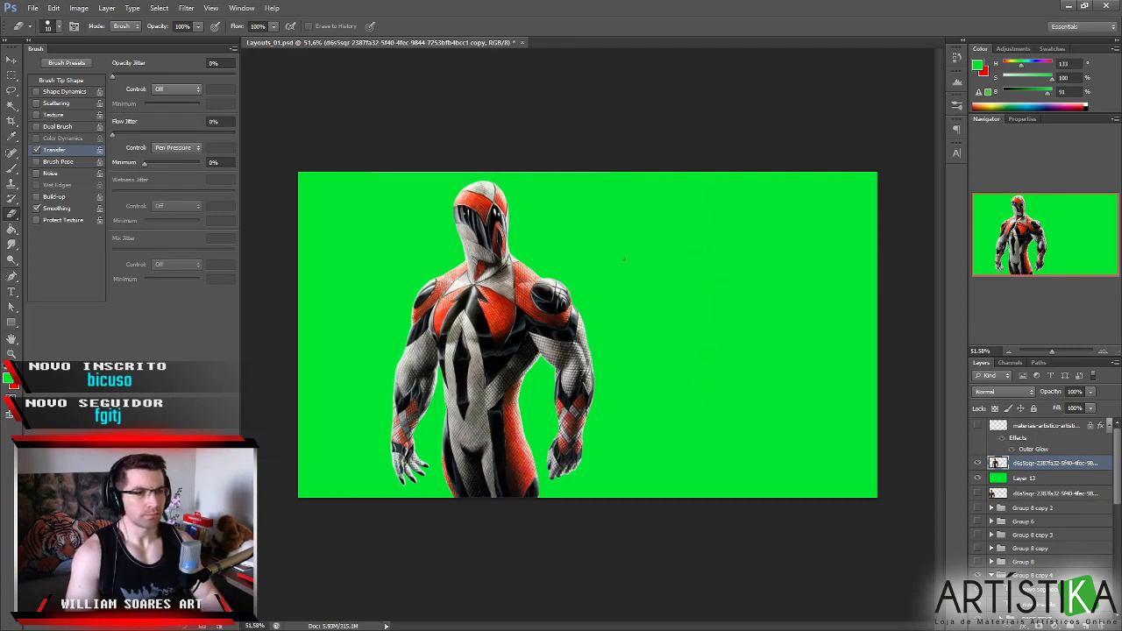
Create a new document from the 2000 px X 3000 px preset.
click(35, 10)
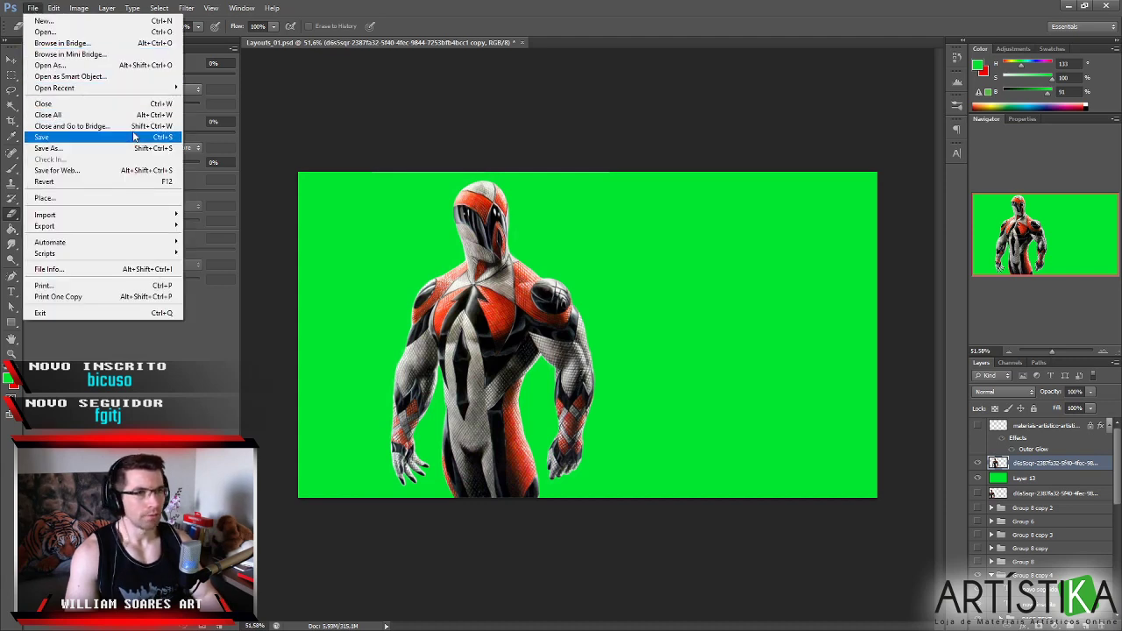
mouse_move(101, 93)
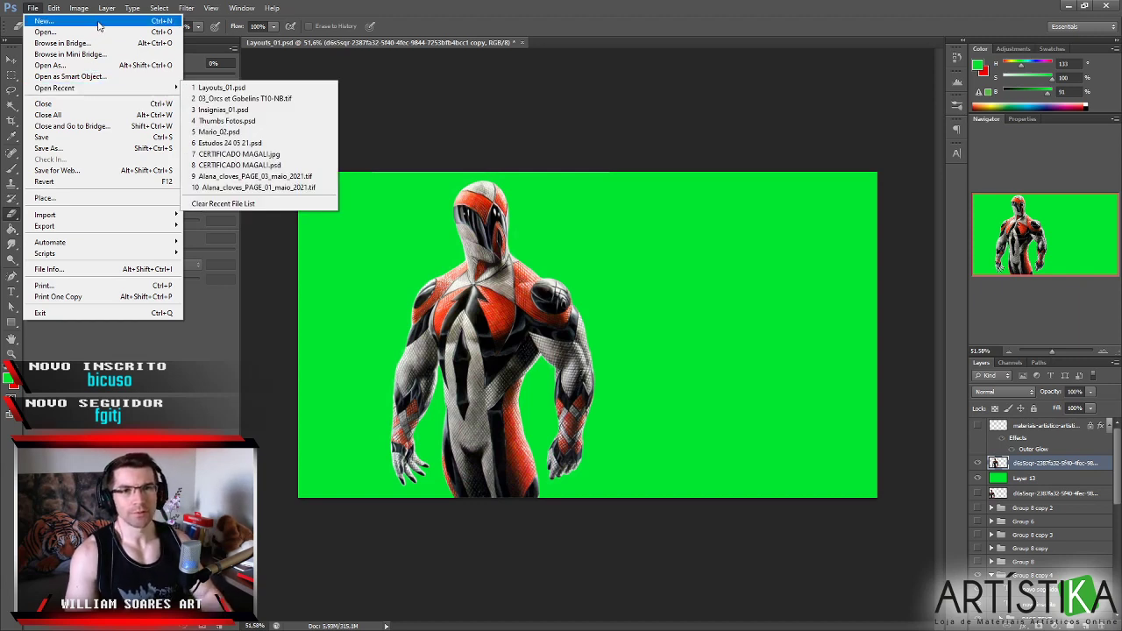
click(44, 20)
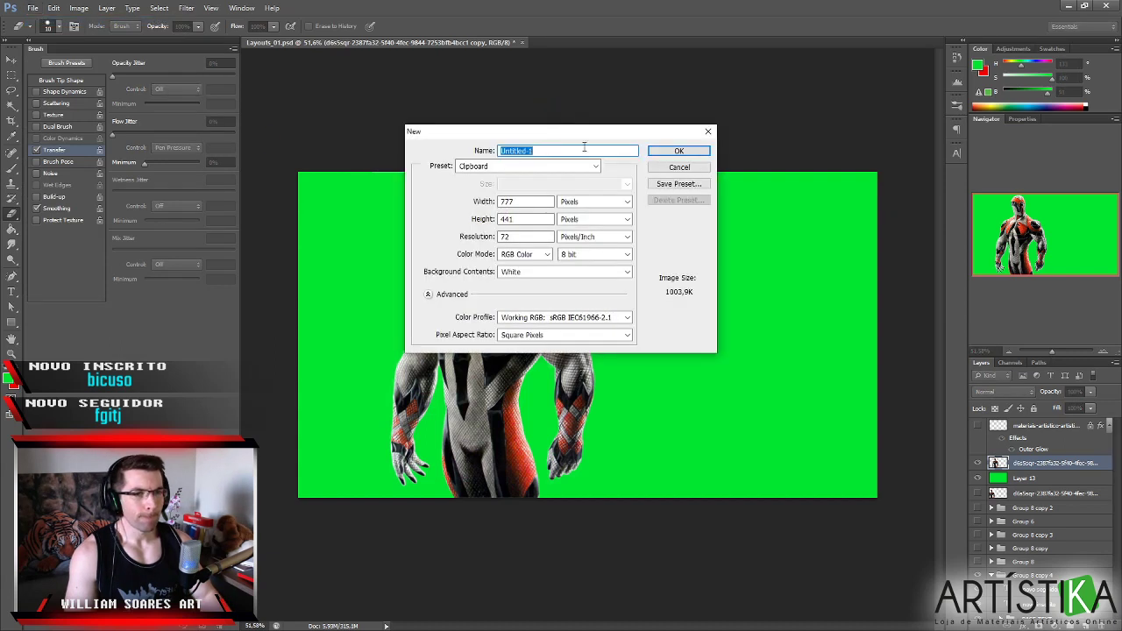
click(595, 167)
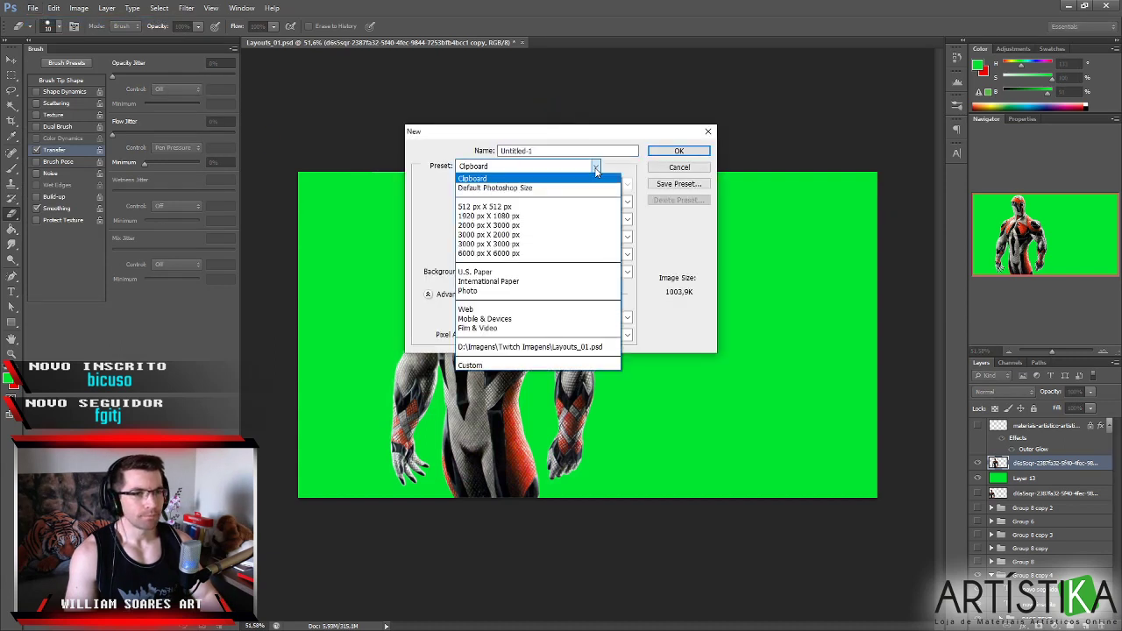
click(538, 225)
click(673, 151)
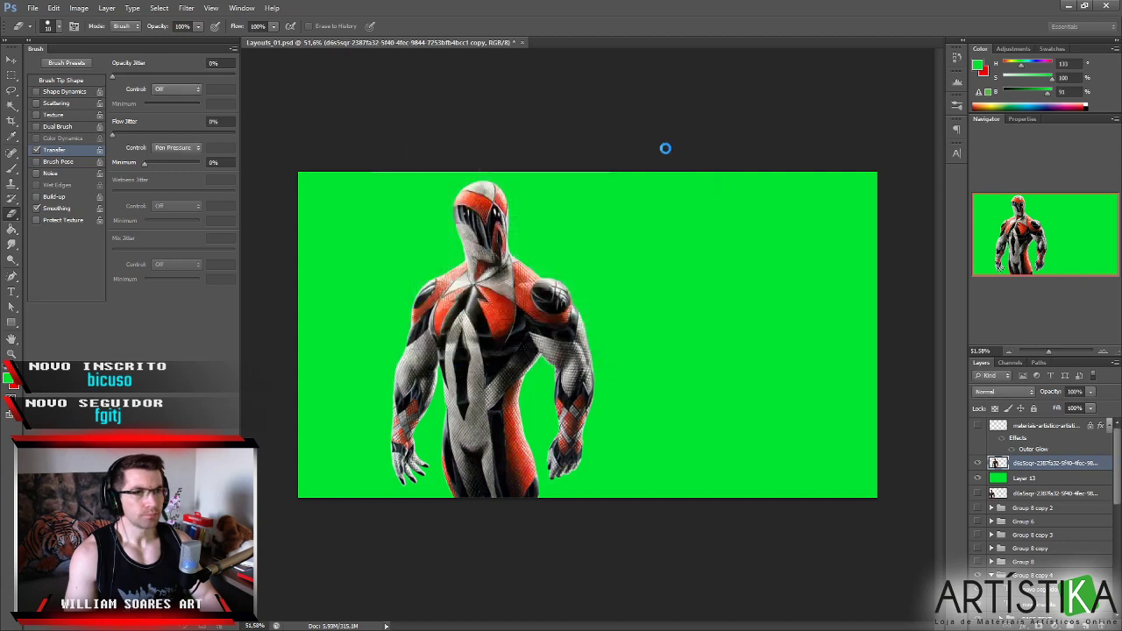
Copy the cut-out character from Layouts_01.psd and paste it into the new blank document.
click(405, 42)
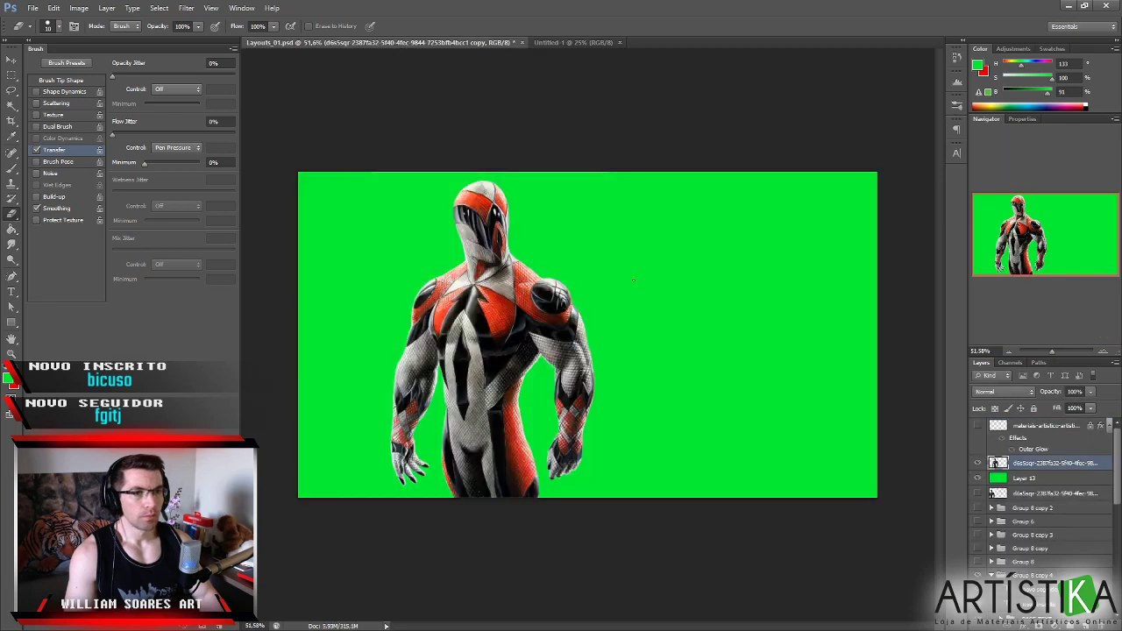
key(ctrl+a)
click(561, 42)
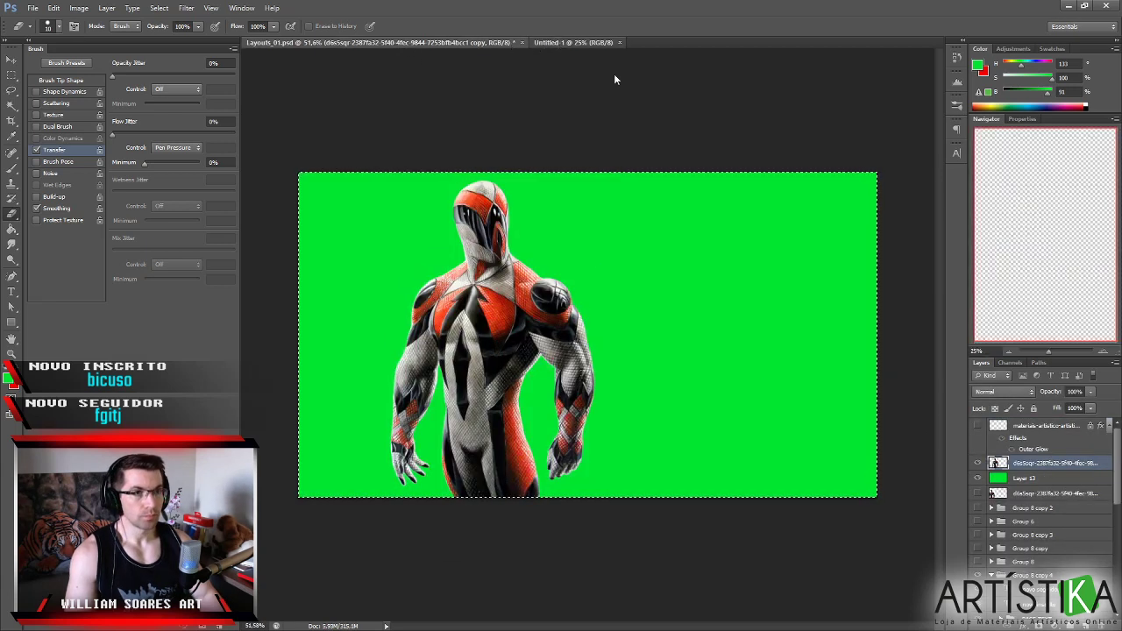
key(ctrl+v)
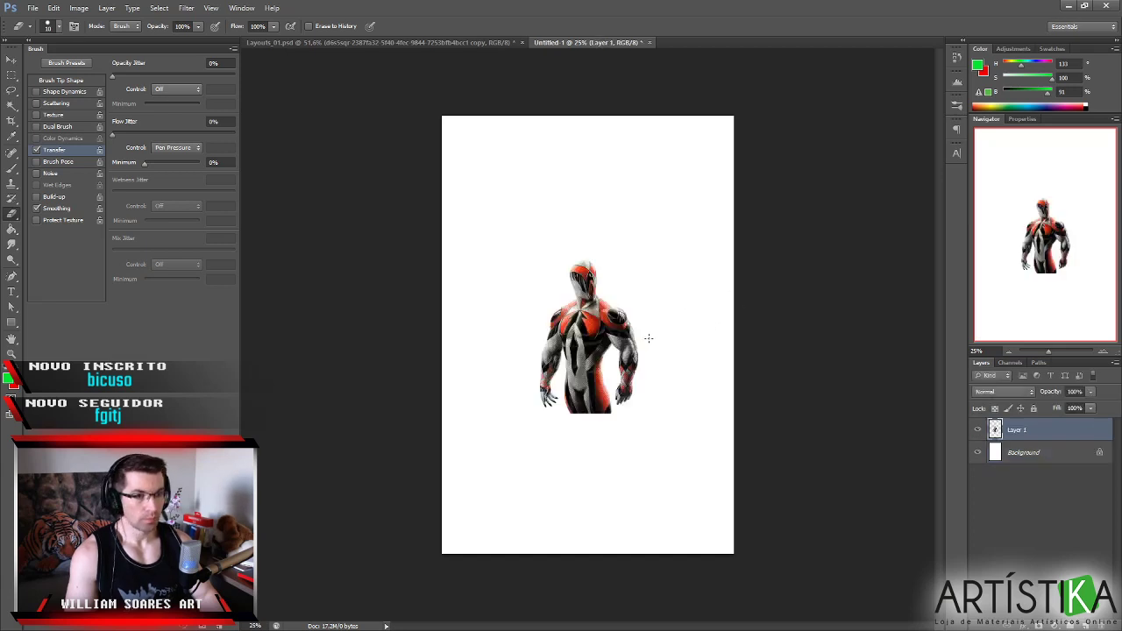
Scale the pasted character to about 273% and position it to fill the canvas, with its lower edge at the canvas bottom.
key(ctrl+t)
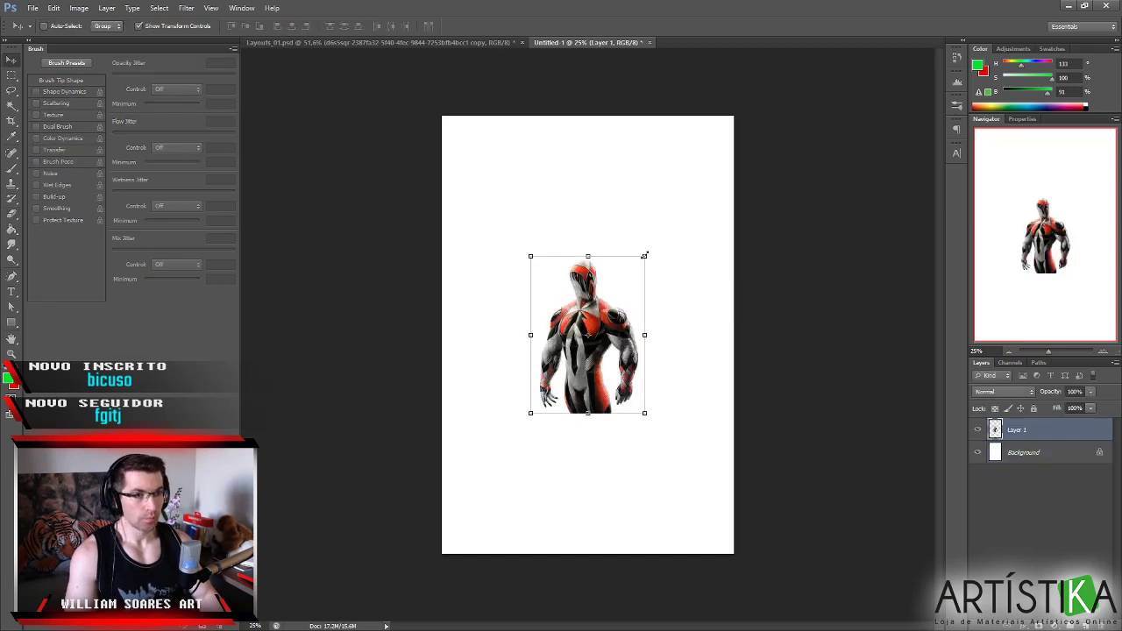
drag(644, 257, 735, 131)
drag(530, 415, 427, 548)
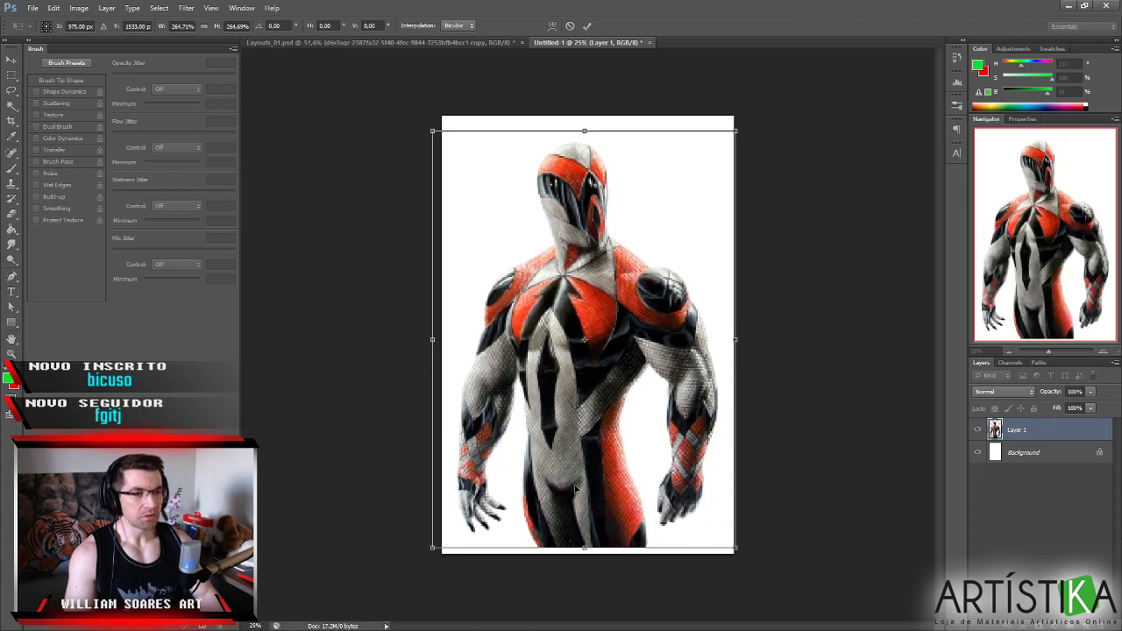
drag(587, 470, 589, 475)
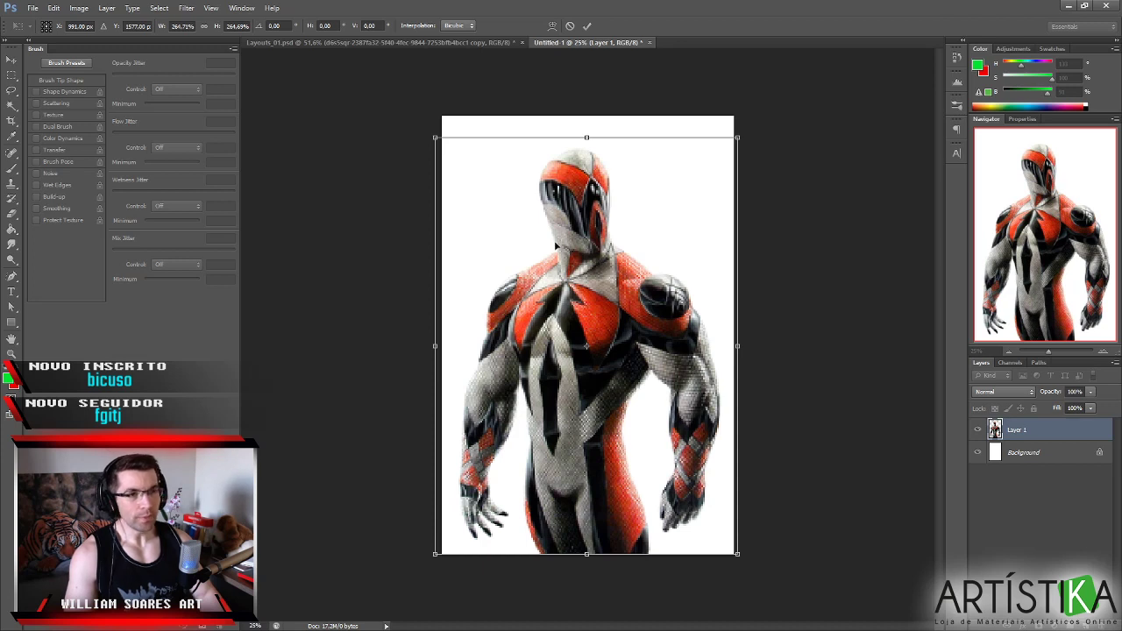
drag(436, 137, 429, 130)
drag(737, 130, 744, 124)
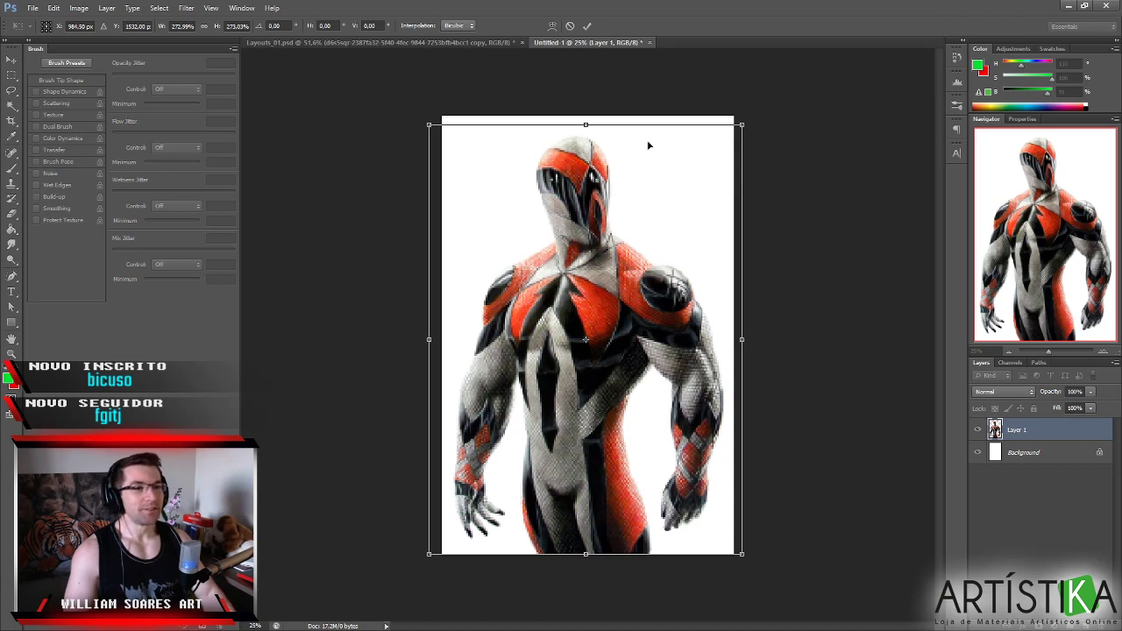
click(587, 28)
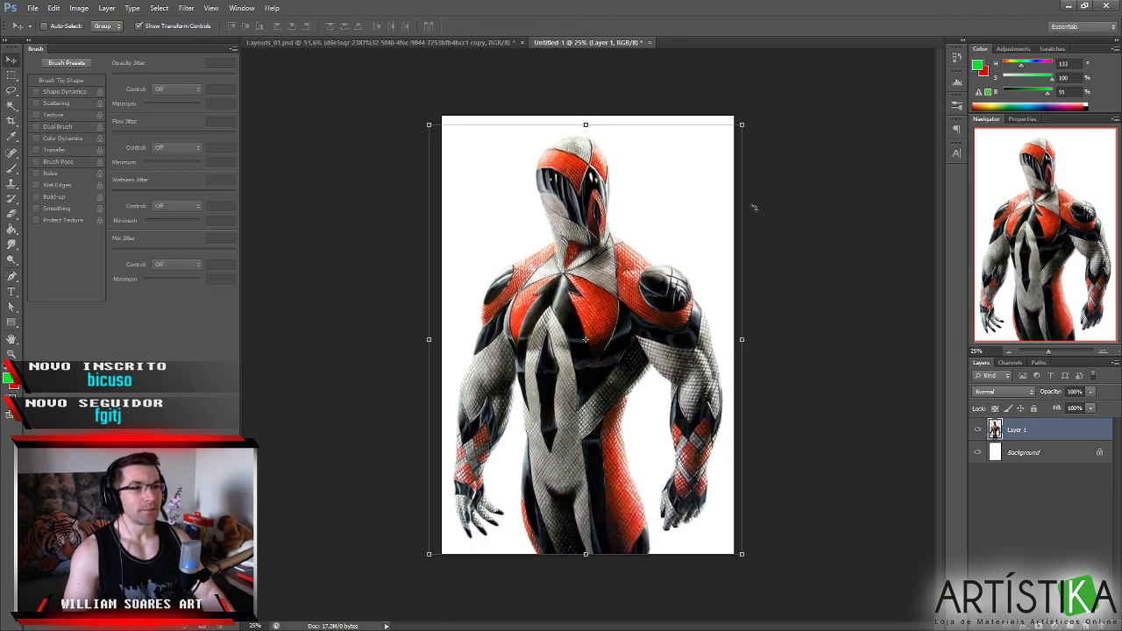
Hide the white background and save the character as a PNG with Smallest / Slow compression and no interlacing.
click(979, 452)
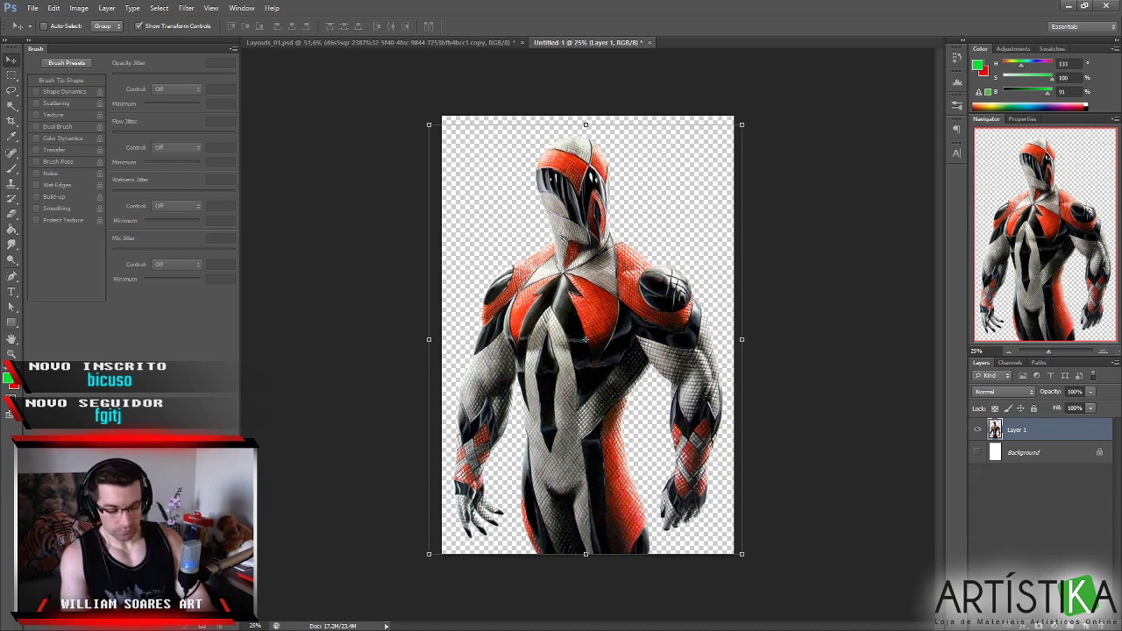
key(Return)
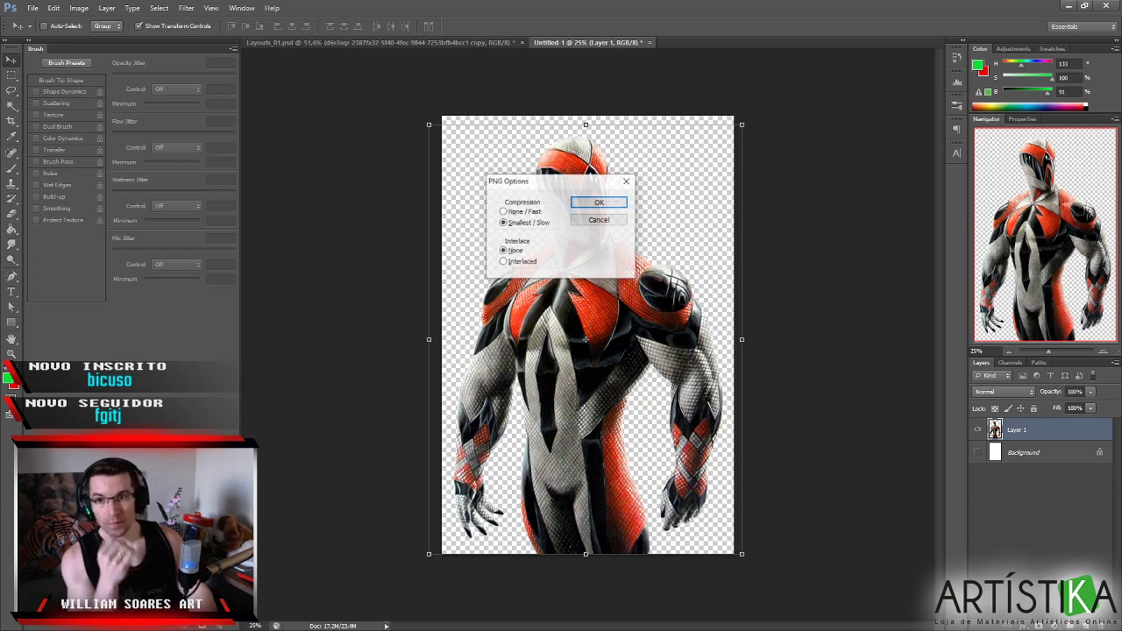
click(582, 202)
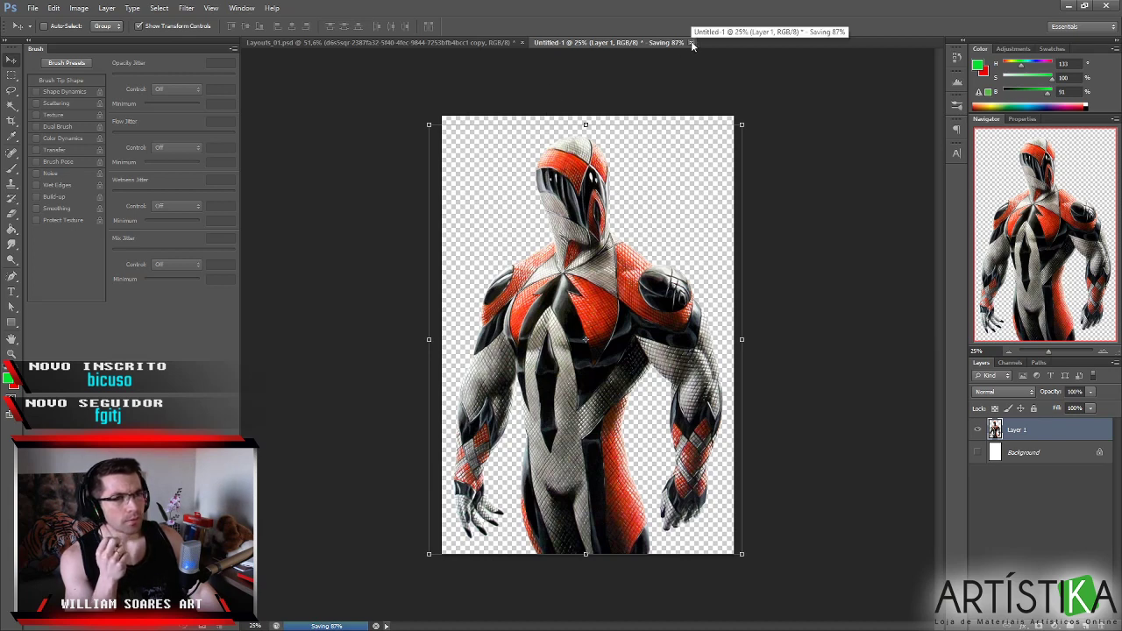
Close the untitled character document without saving its changes and return to Layouts_01.psd.
click(691, 42)
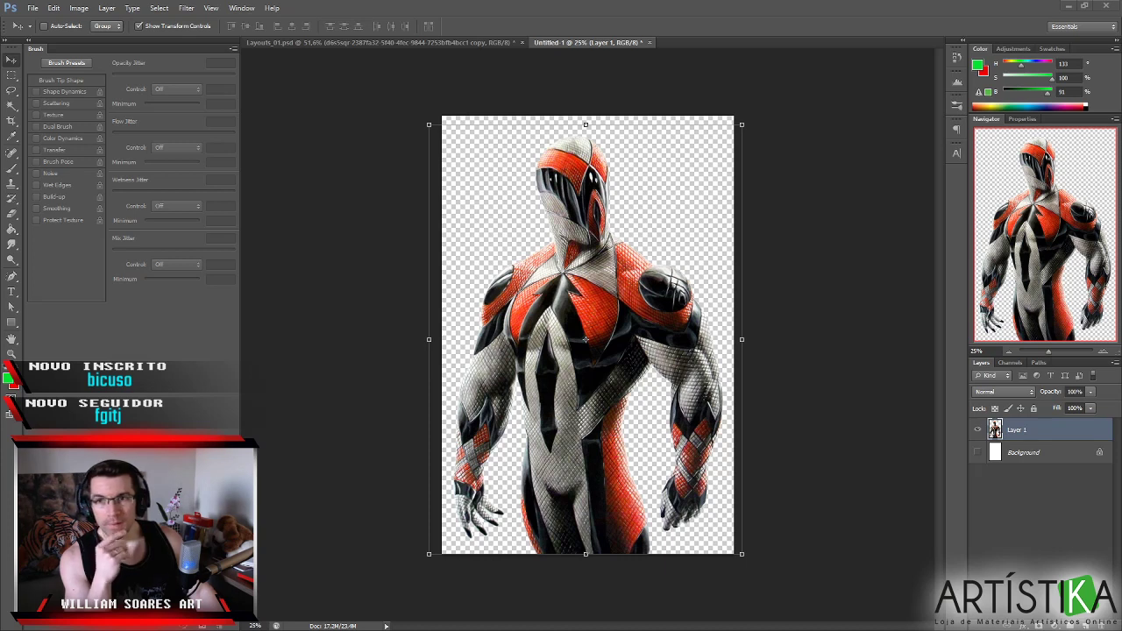
click(650, 42)
click(508, 237)
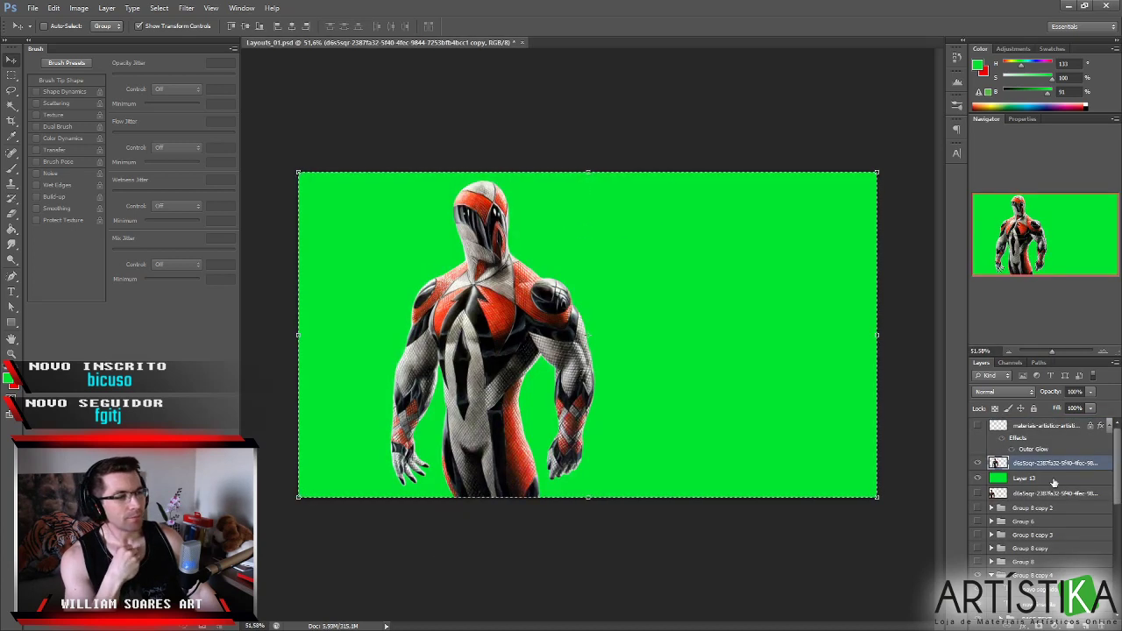
Hide the green Layer 13 behind the character and clear the canvas selection.
click(1052, 479)
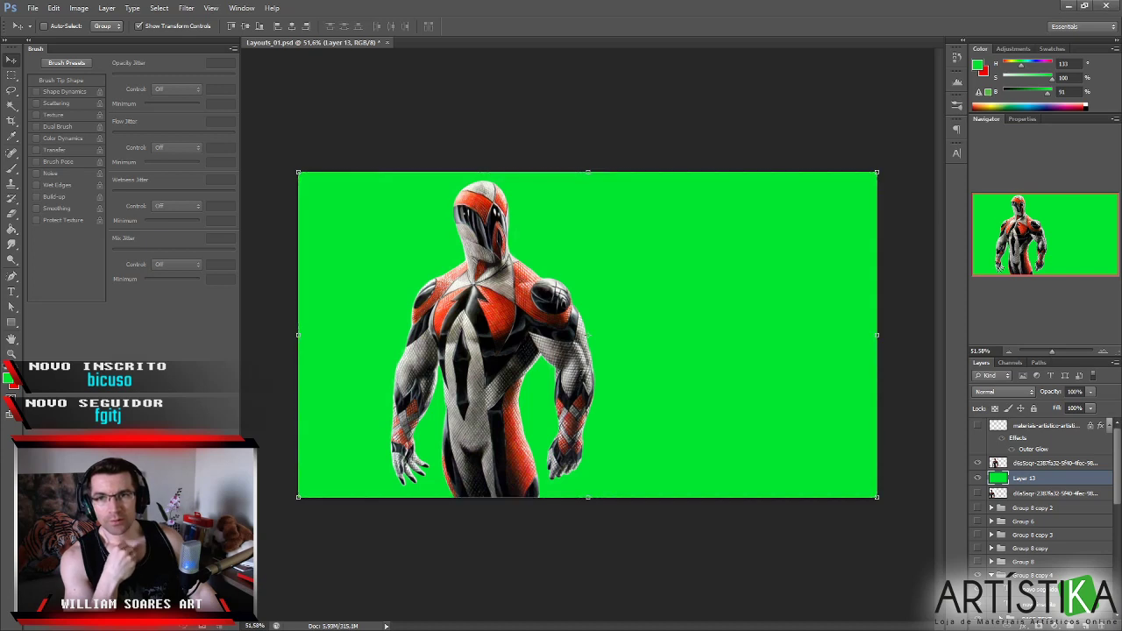
key(ctrl+a)
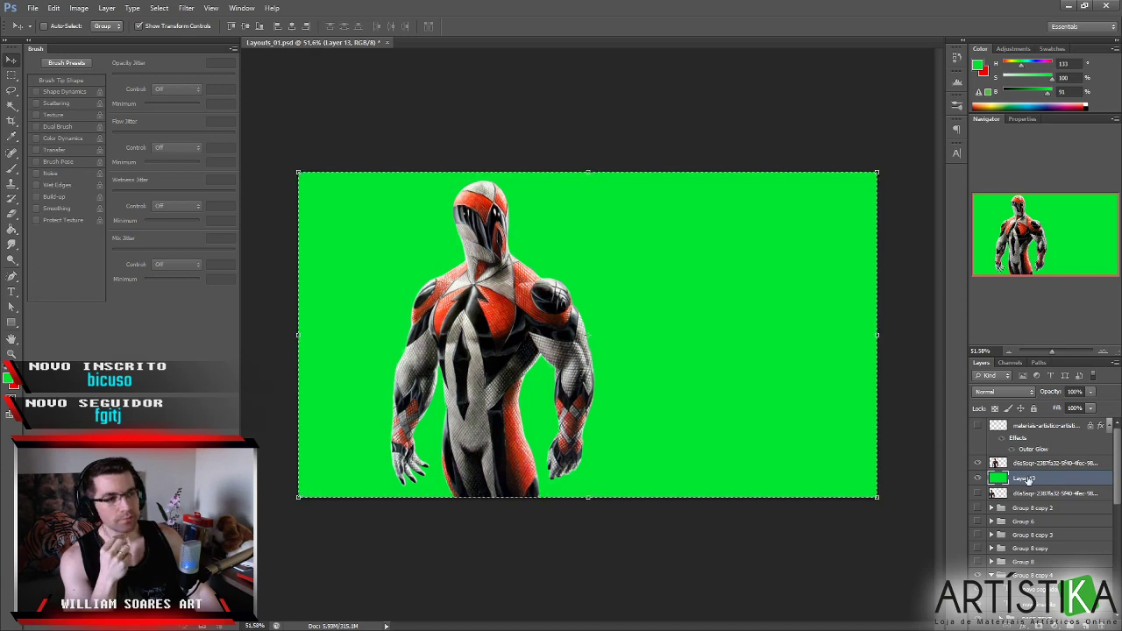
click(977, 477)
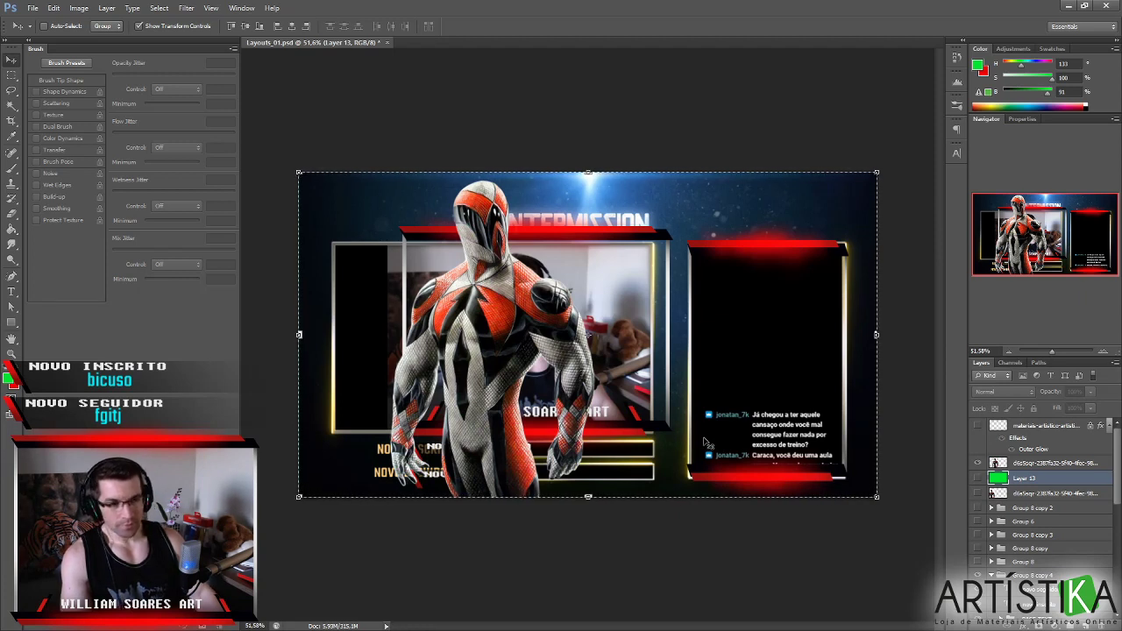
key(ctrl+d)
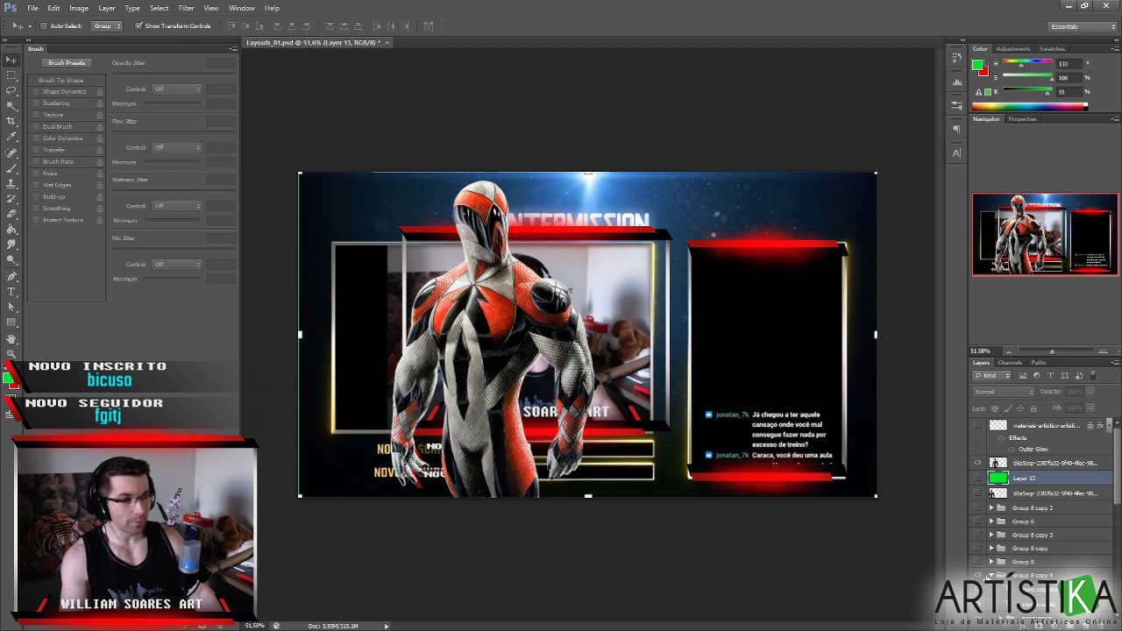
Scale the character to about 82% and place it in the lower left of the intermission layout, overlapping the webcam frame.
click(1054, 462)
drag(536, 404, 447, 404)
drag(519, 179, 486, 219)
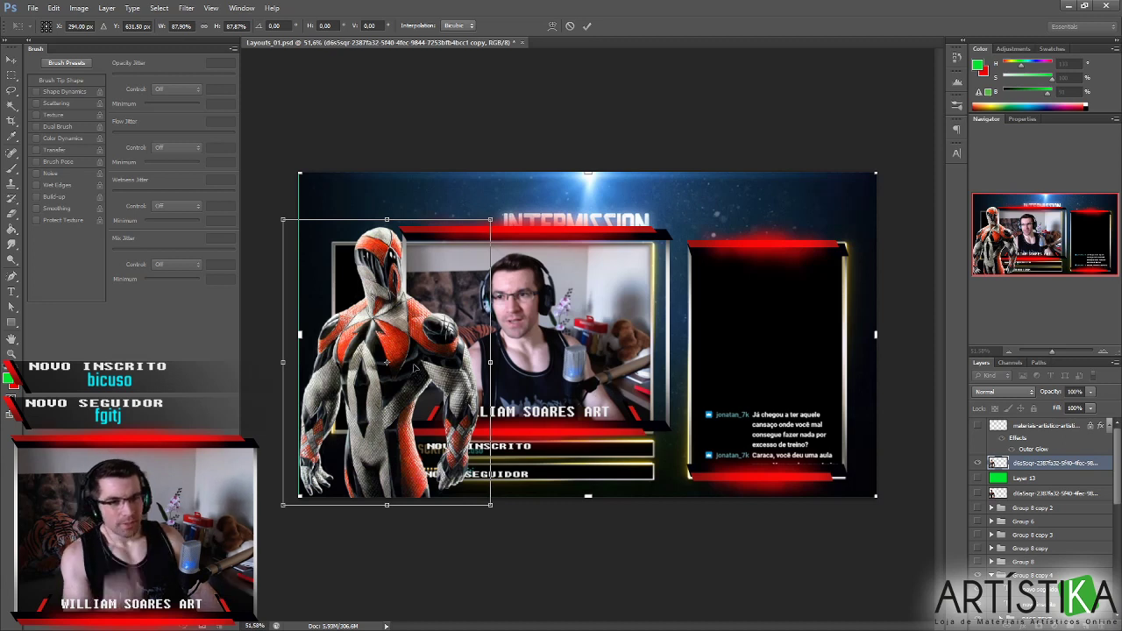
drag(405, 376, 402, 378)
drag(489, 219, 475, 238)
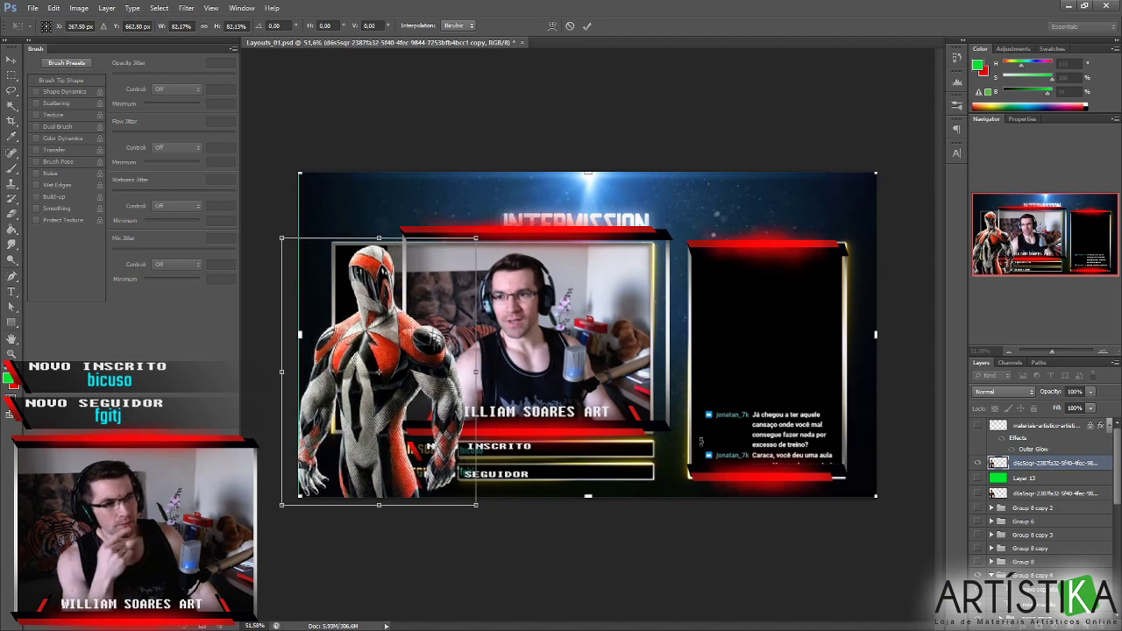
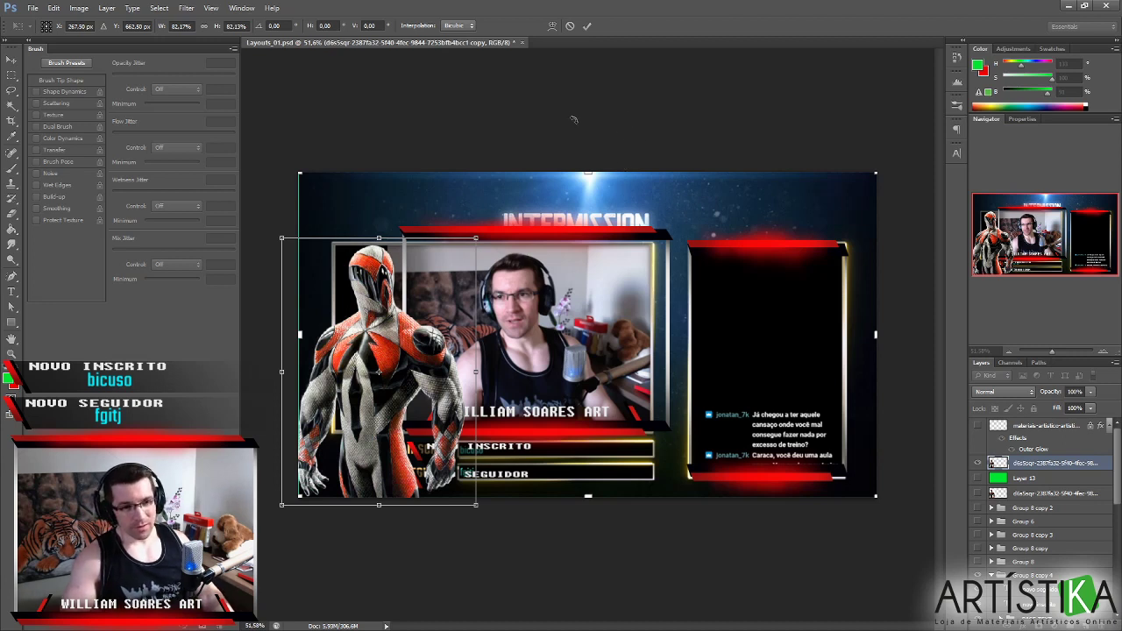
click(587, 25)
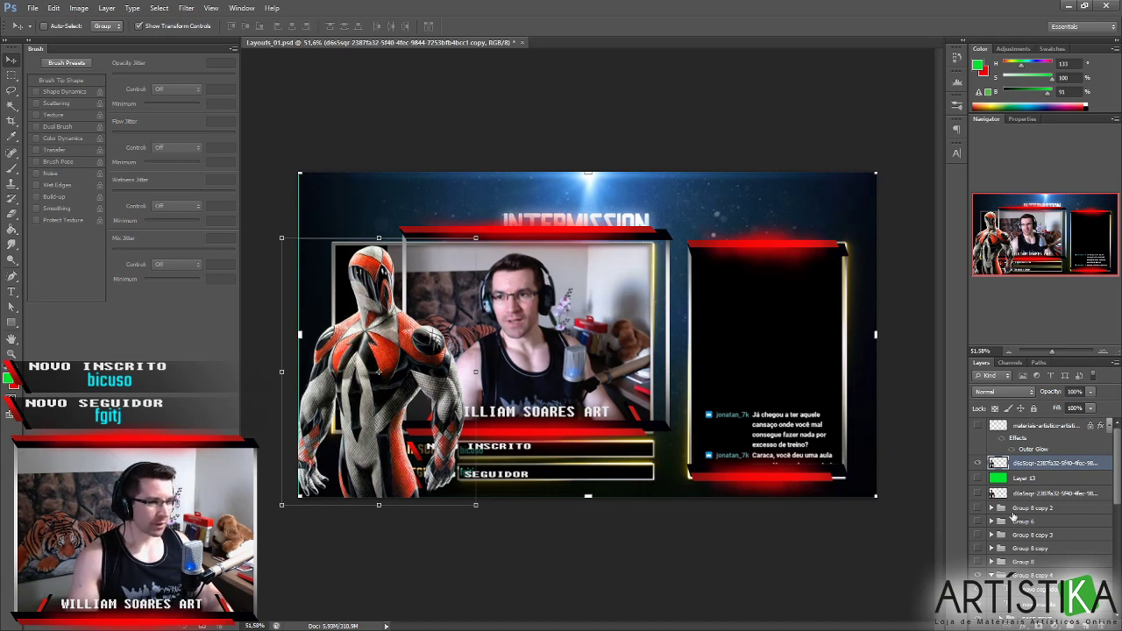
Put the character layer into a new group and set the group's blend mode to Normal.
scroll(1085, 485, down, 5)
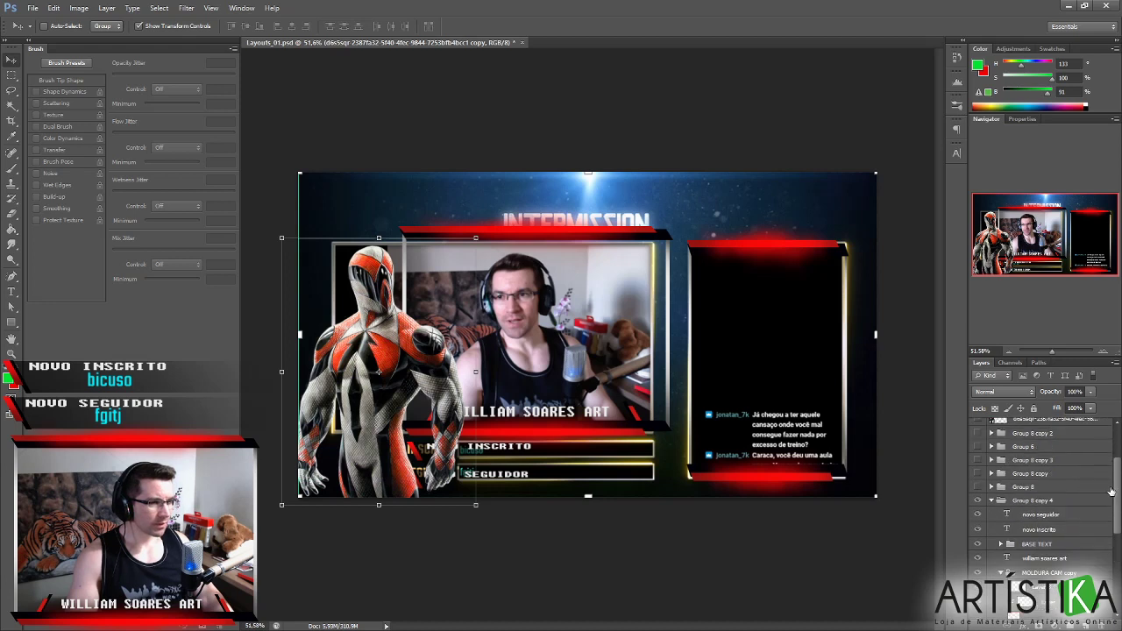
scroll(1112, 491, down, 2)
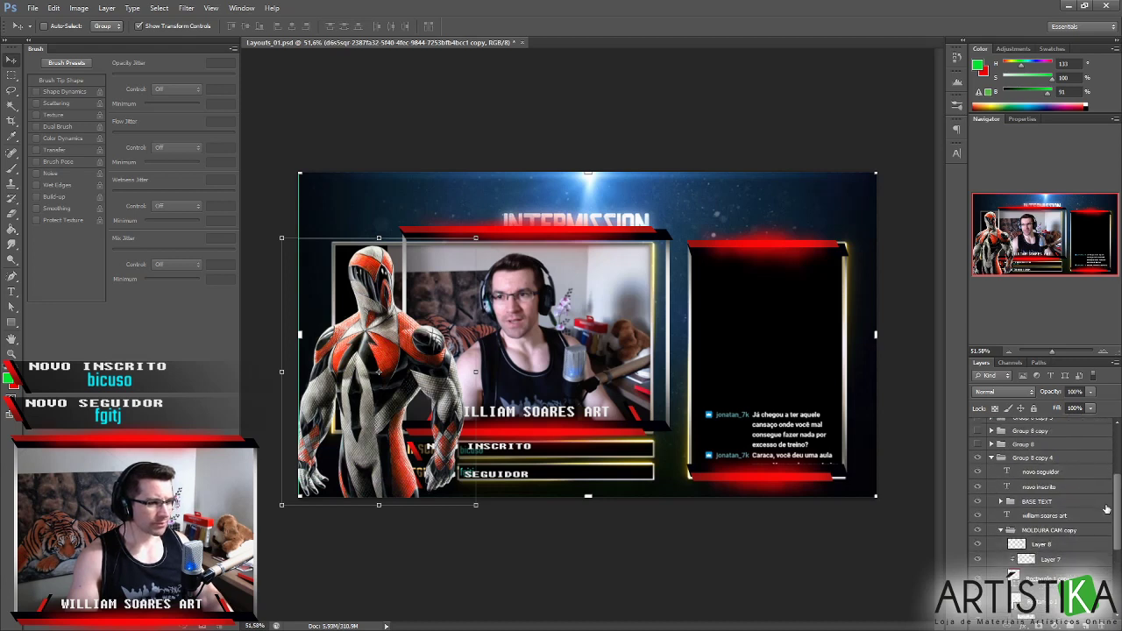
scroll(1106, 508, down, 2)
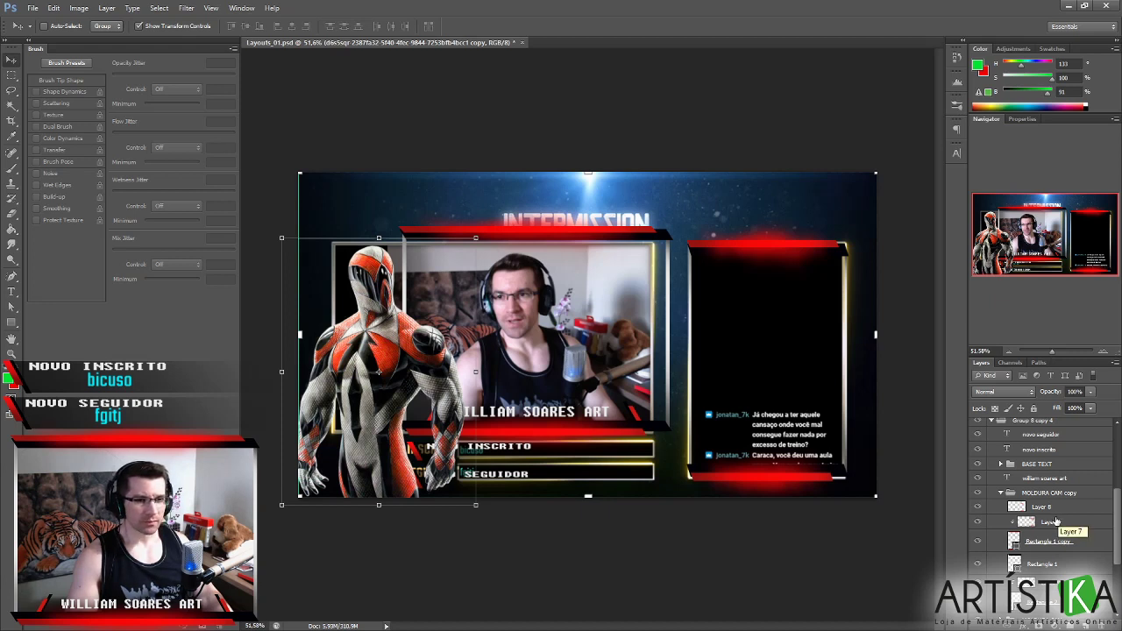
scroll(1056, 522, up, 3)
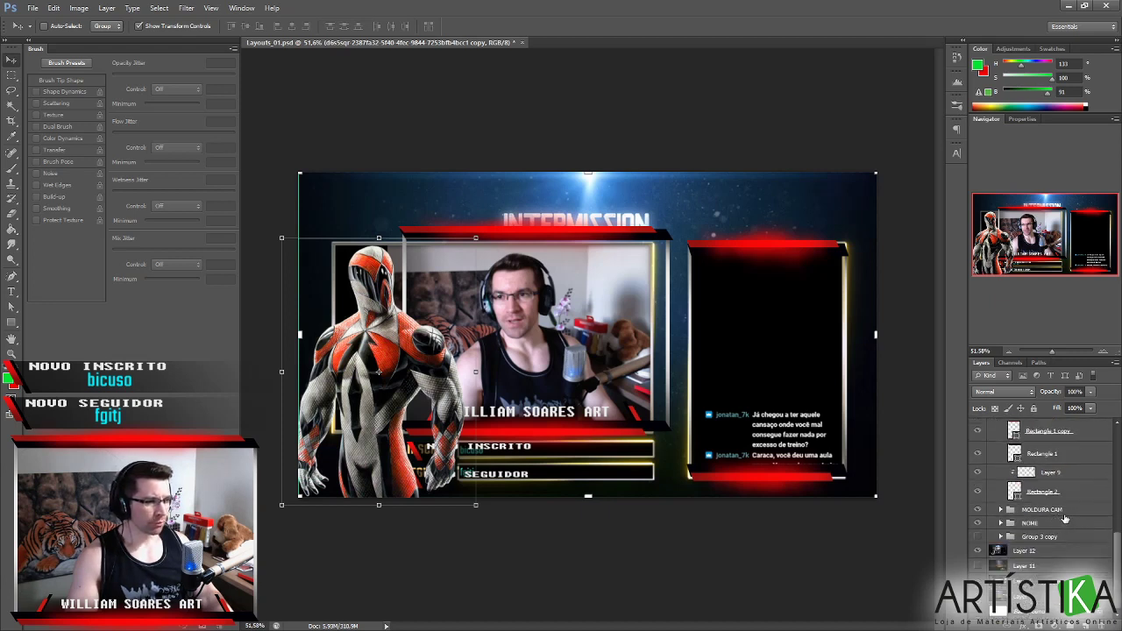
scroll(1066, 522, up, 2)
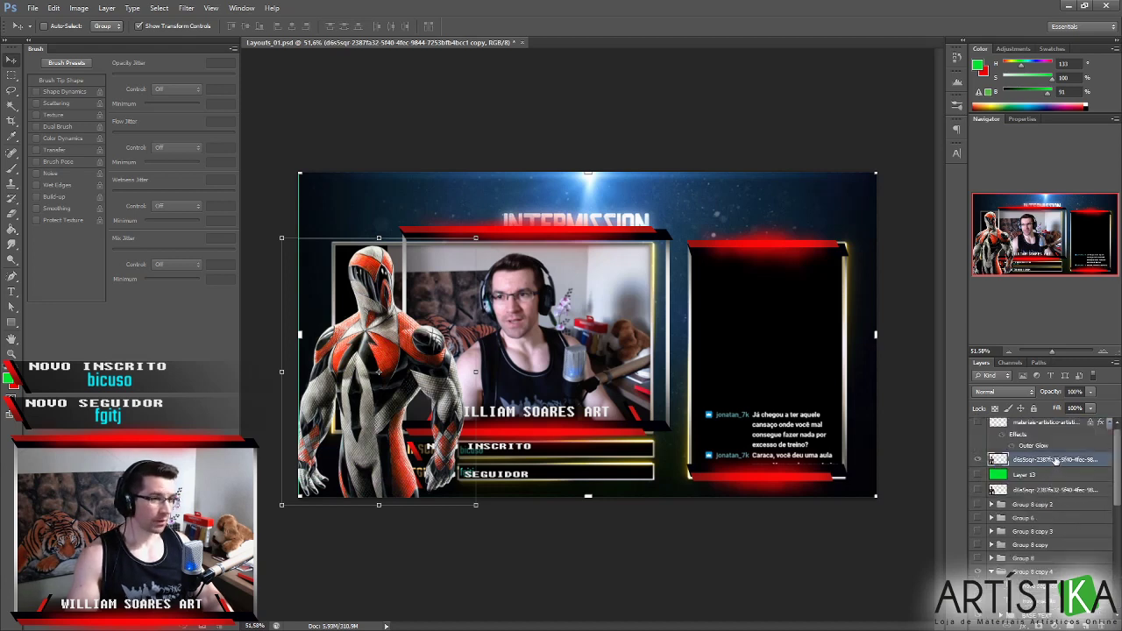
key(ctrl+g)
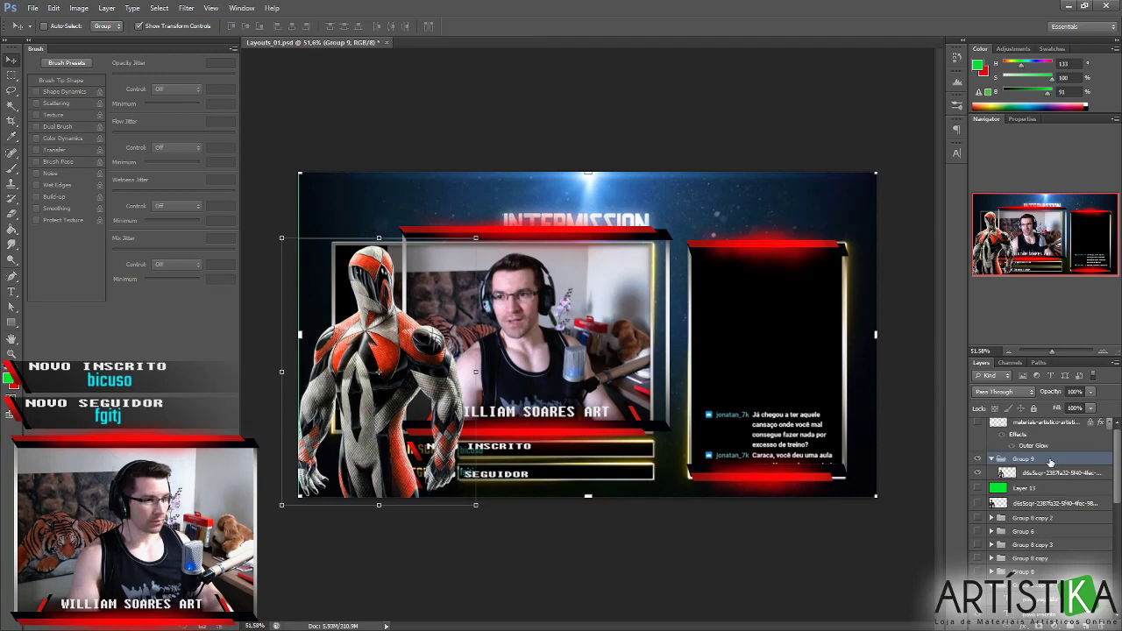
click(1002, 392)
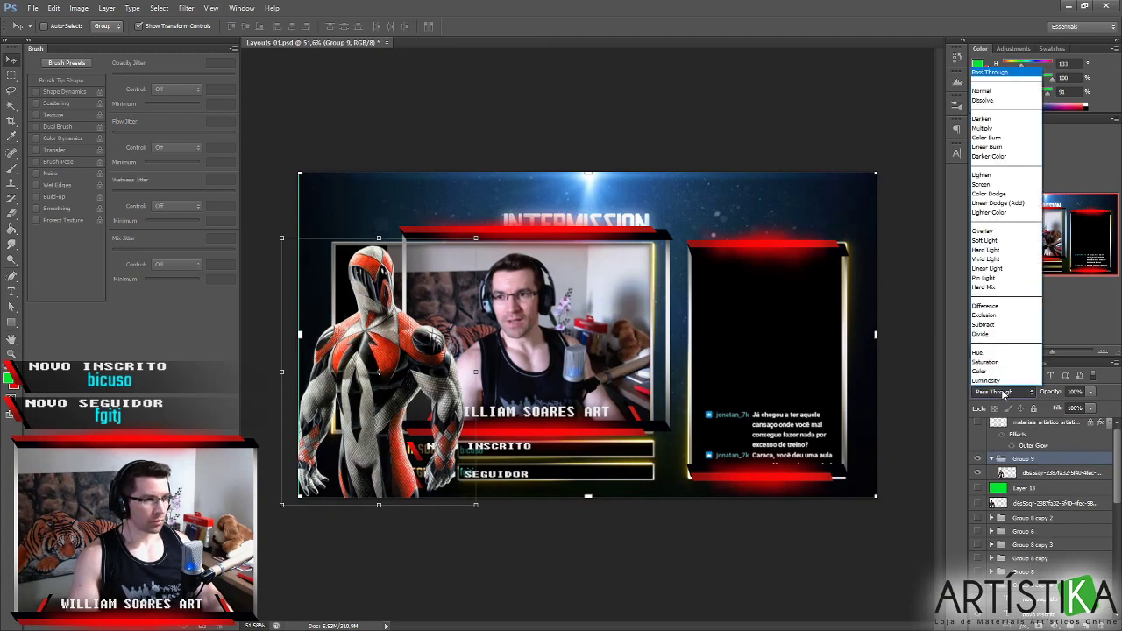
click(1008, 90)
Add a Brightness/Contrast adjustment above the character inside its group with brightness -17 and contrast 31.
click(1072, 474)
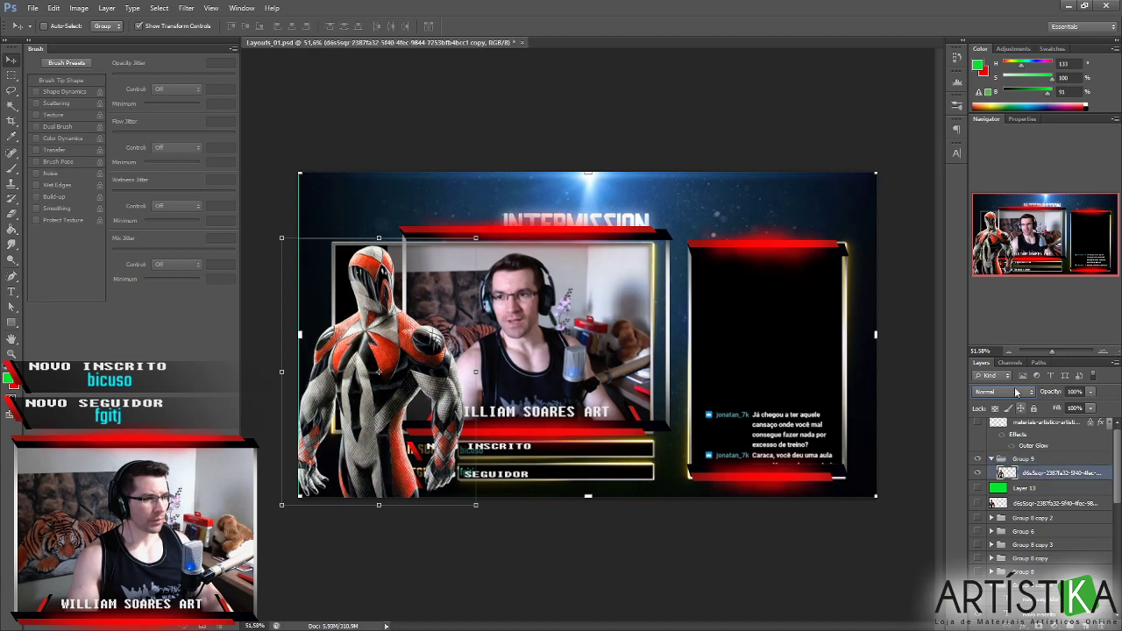
click(1017, 49)
click(1000, 73)
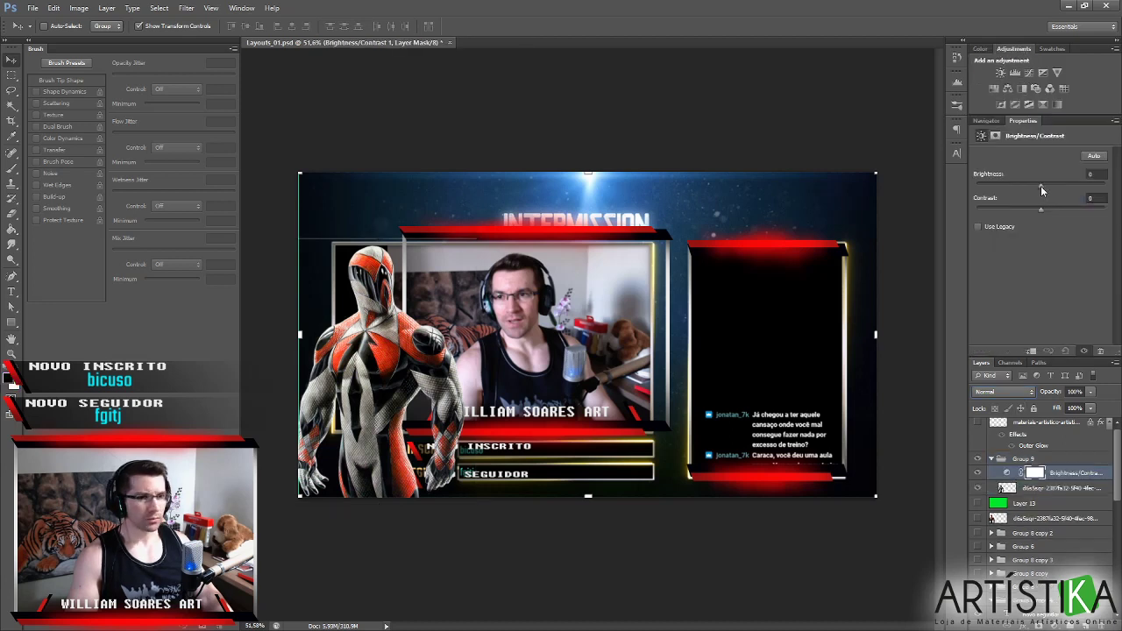
drag(1038, 186, 1036, 185)
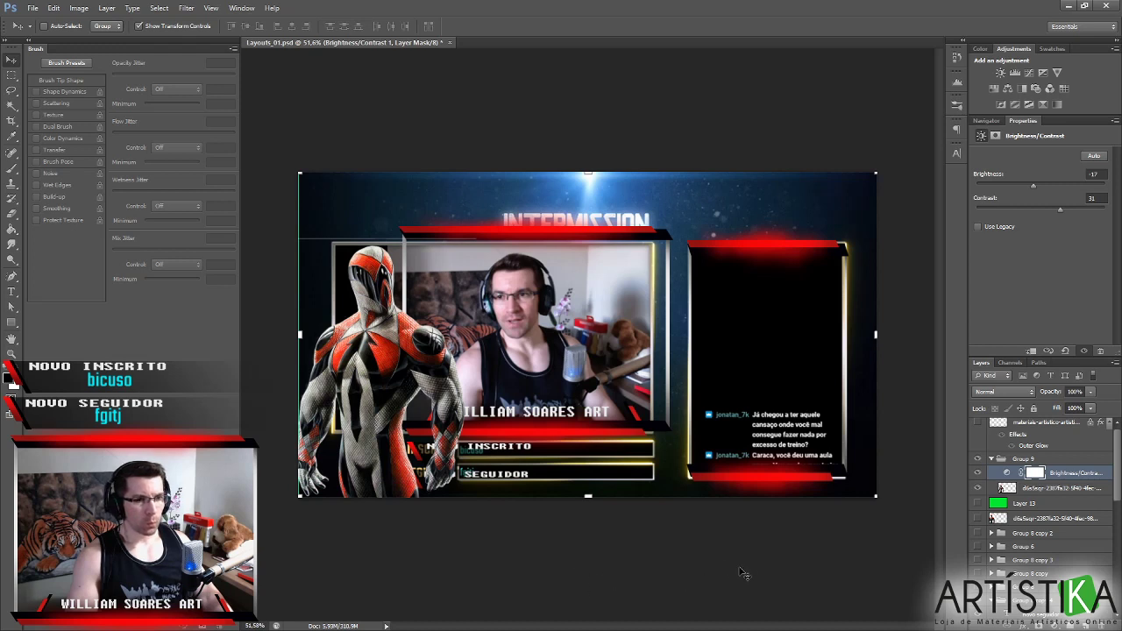
Add a drop shadow to the cut-out character layer with angle 145°, spread 8%, size 46 px and an increased distance.
click(1059, 492)
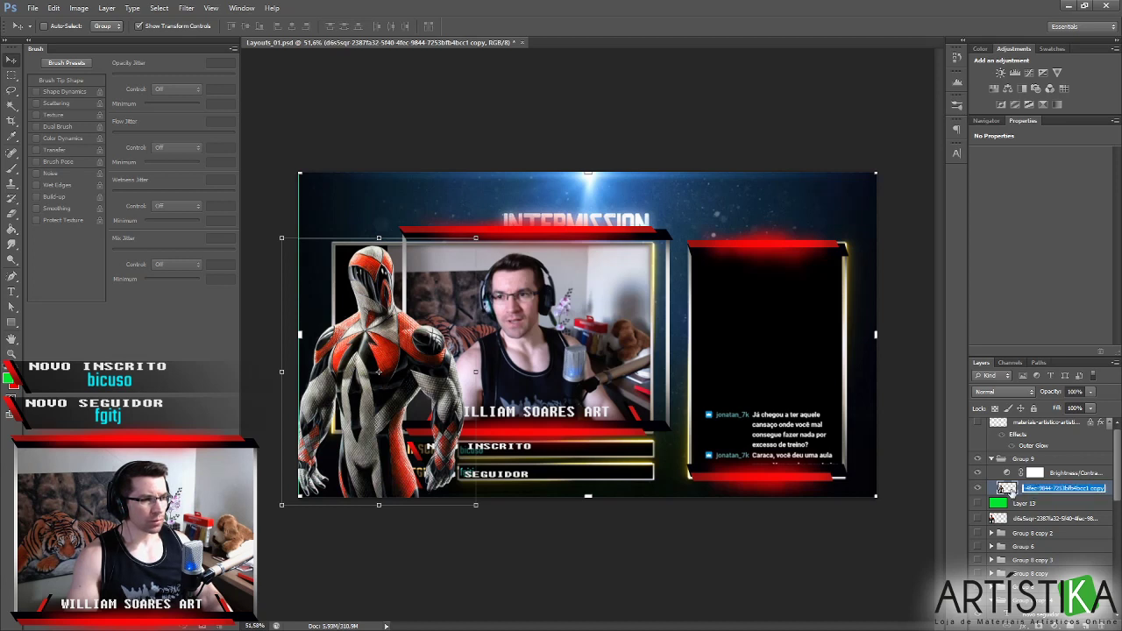
double_click(1025, 484)
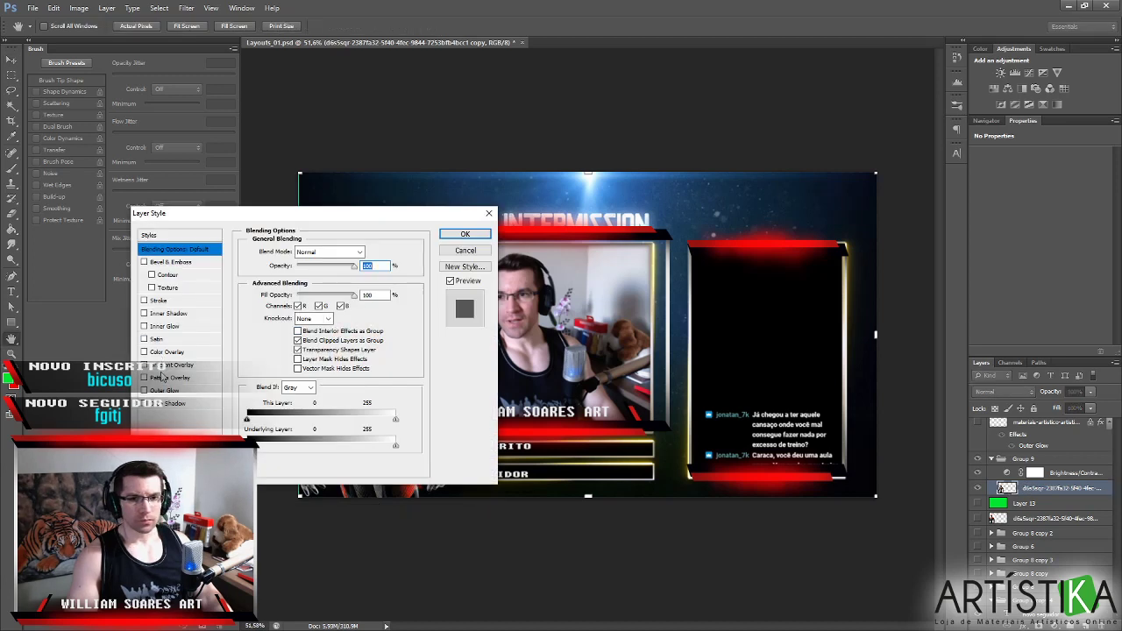
click(194, 403)
drag(394, 220, 800, 157)
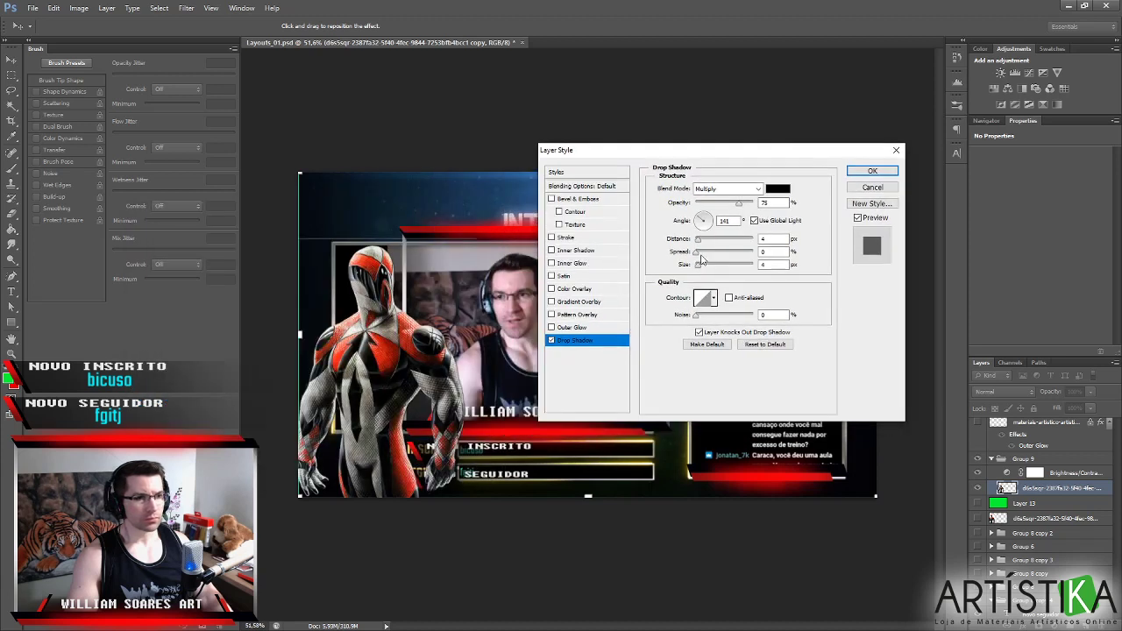
mouse_move(700, 246)
mouse_down()
mouse_move(712, 264)
mouse_move(701, 264)
mouse_up()
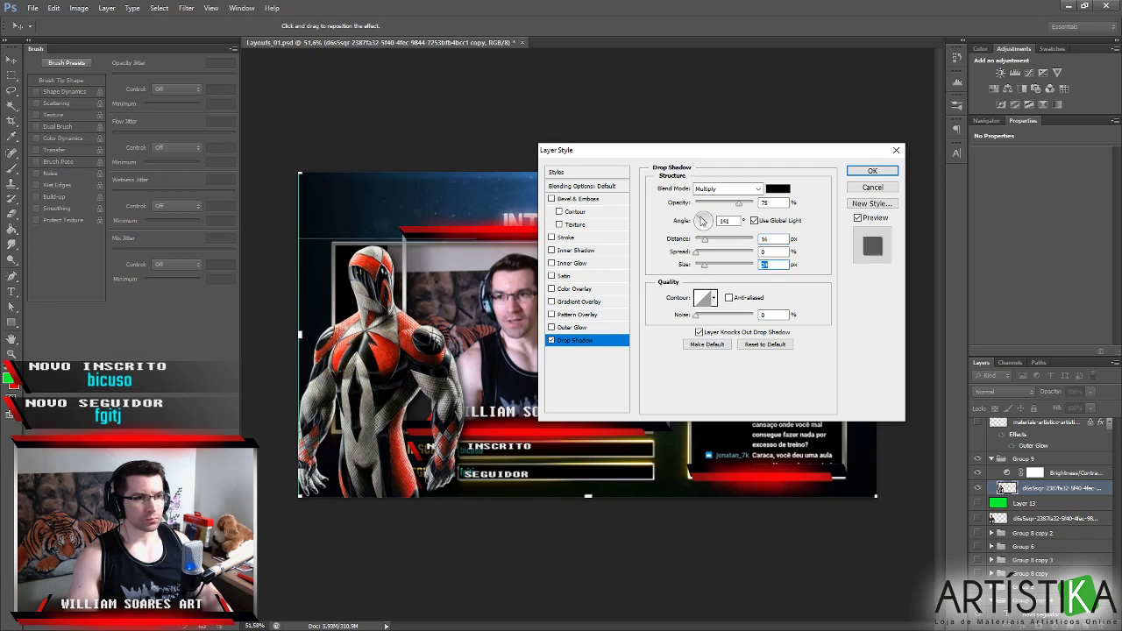
click(698, 218)
drag(706, 264, 701, 258)
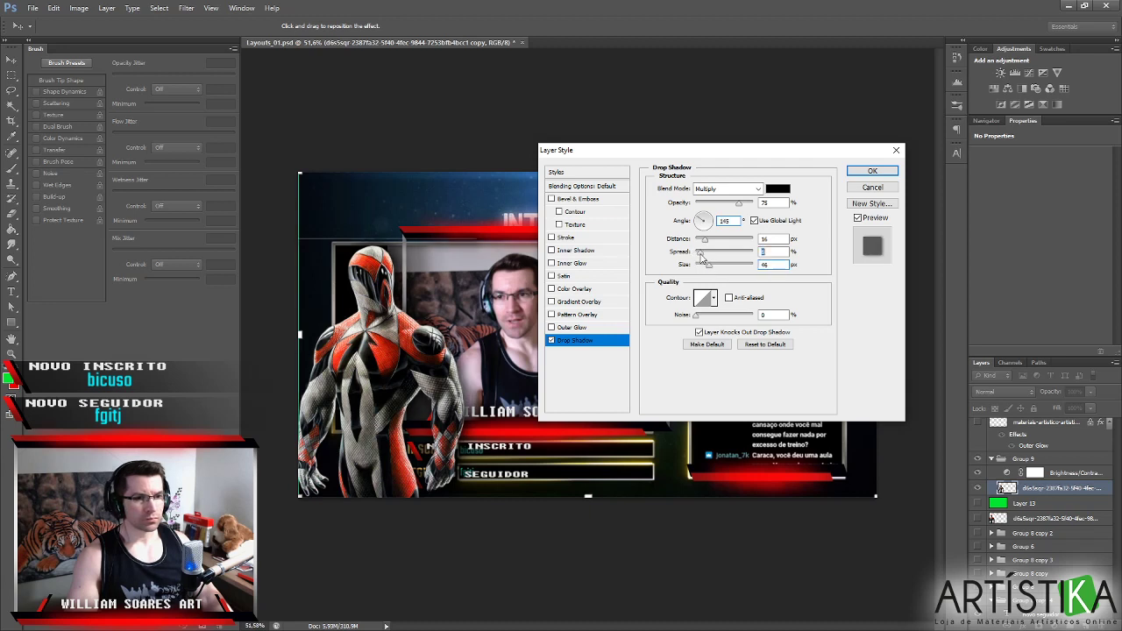
drag(706, 244, 714, 245)
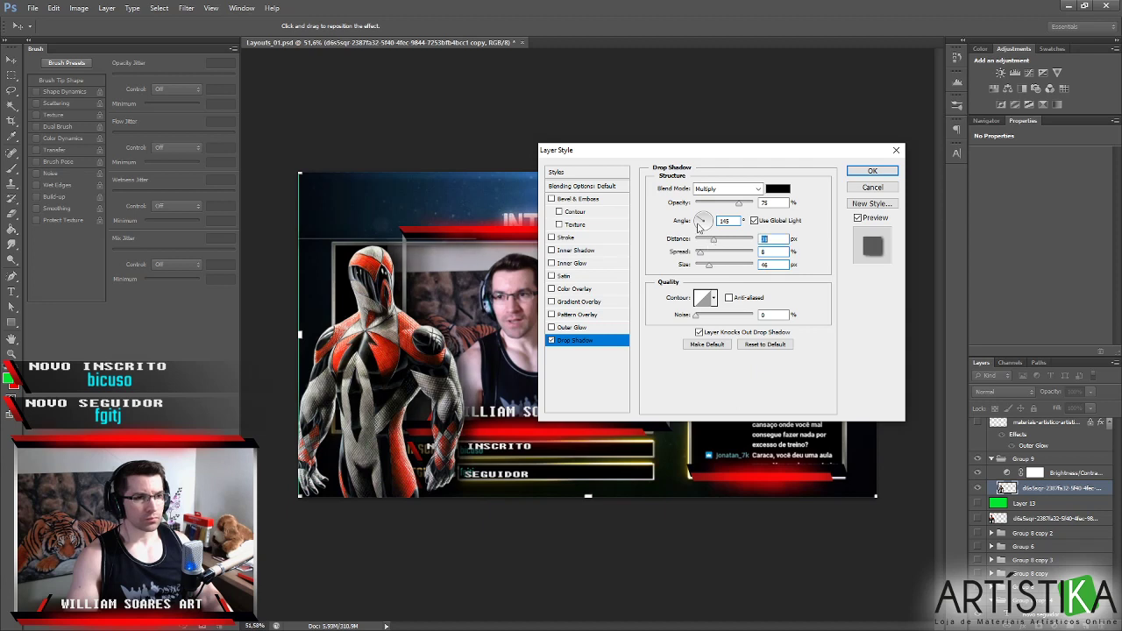
click(870, 171)
Show the Navigator and hide the background Layer 12 so only the overlay elements remain on transparency.
scroll(1080, 476, down, 3)
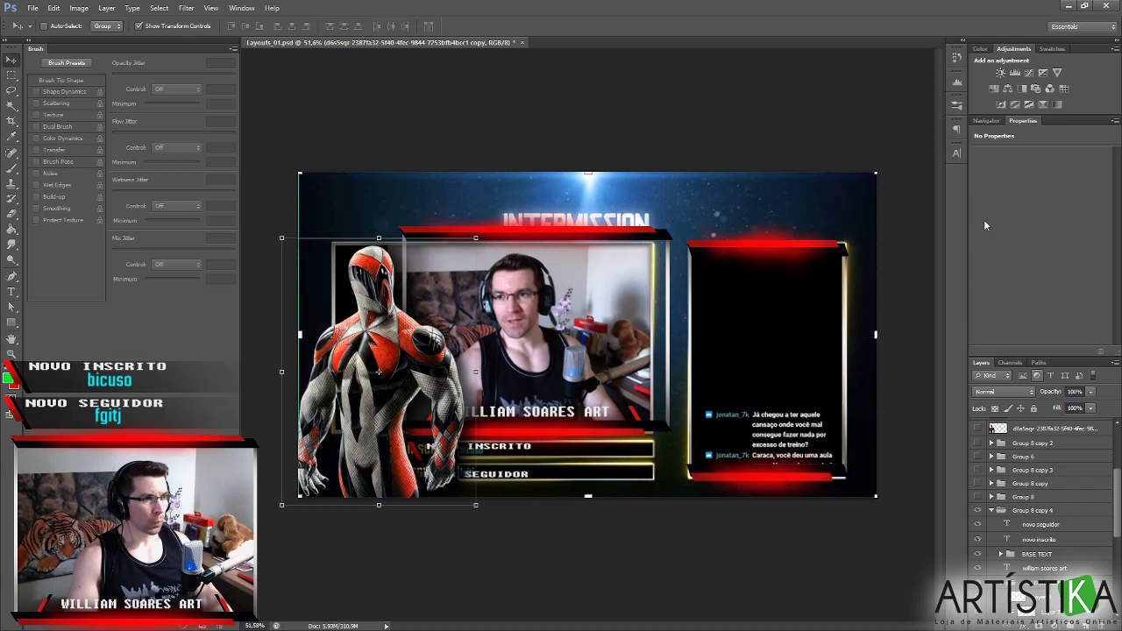
click(986, 120)
scroll(1056, 447, down, 5)
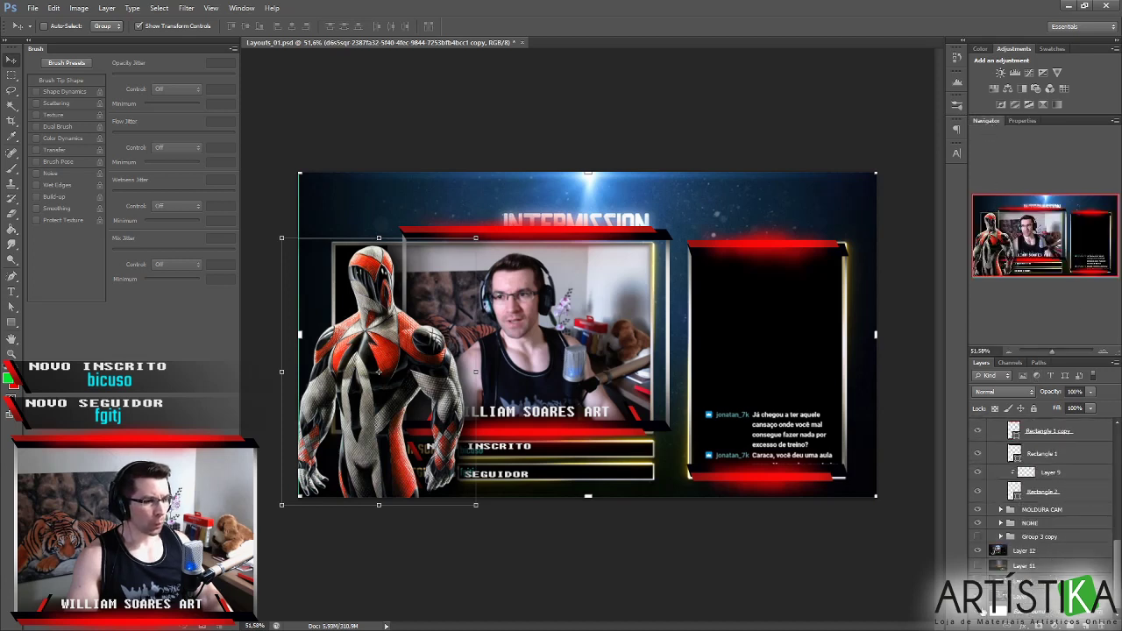
click(975, 551)
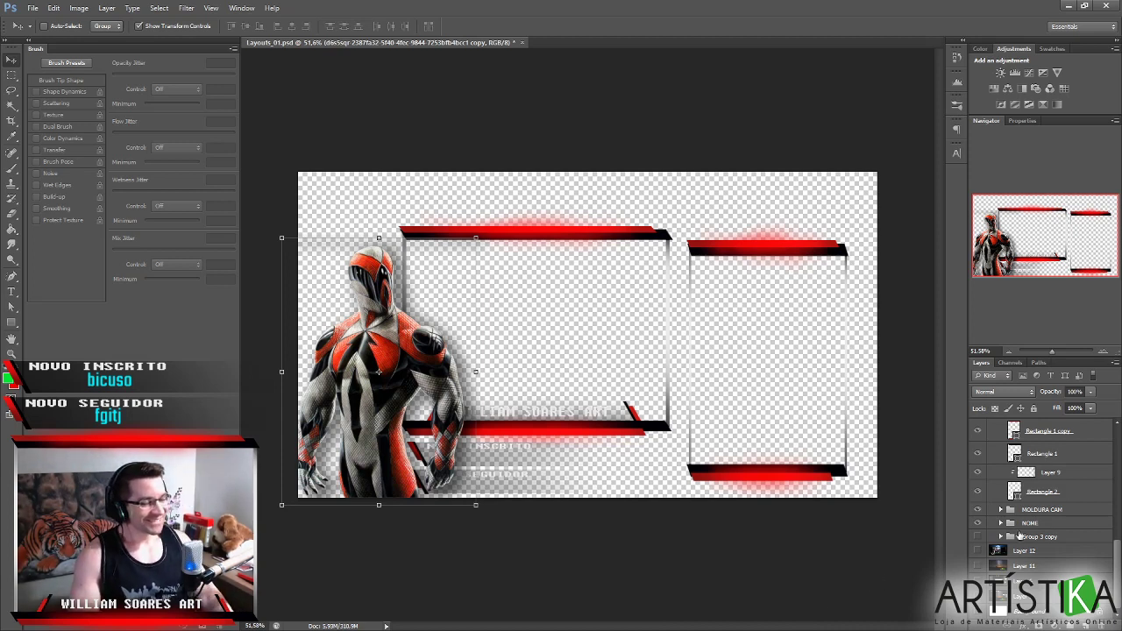
Collapse the MOLDURA CAM copy group and move the MOLDURA CAM group above it in the layer stack.
scroll(1069, 574, up, 2)
scroll(1069, 574, up, 1)
scroll(1071, 575, down, 2)
scroll(1078, 572, up, 1)
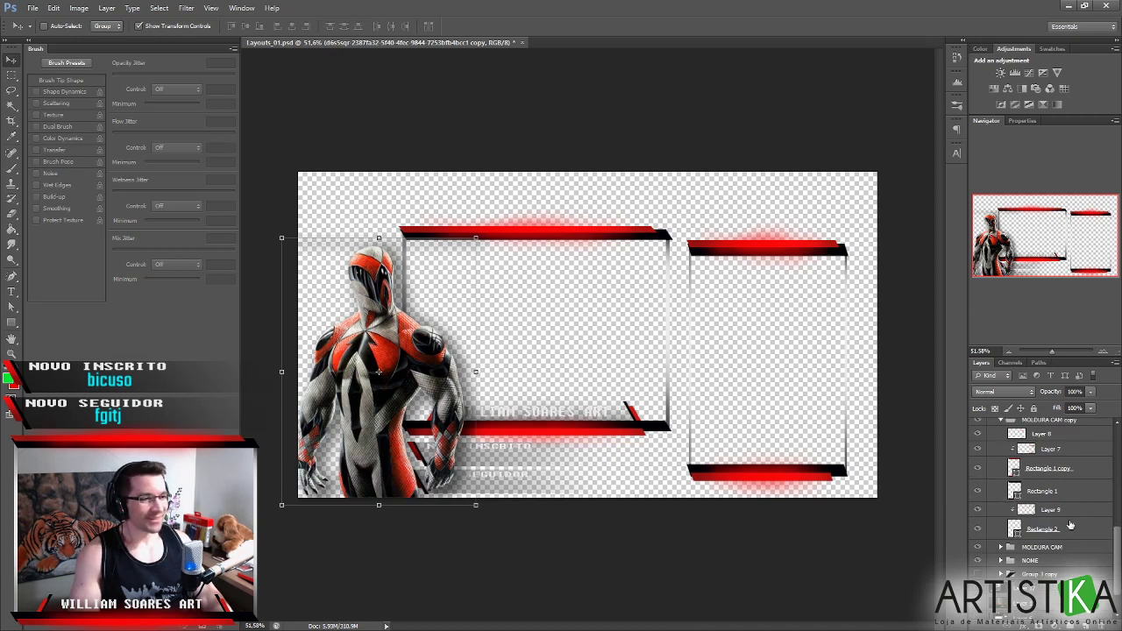
scroll(1054, 496, up, 2)
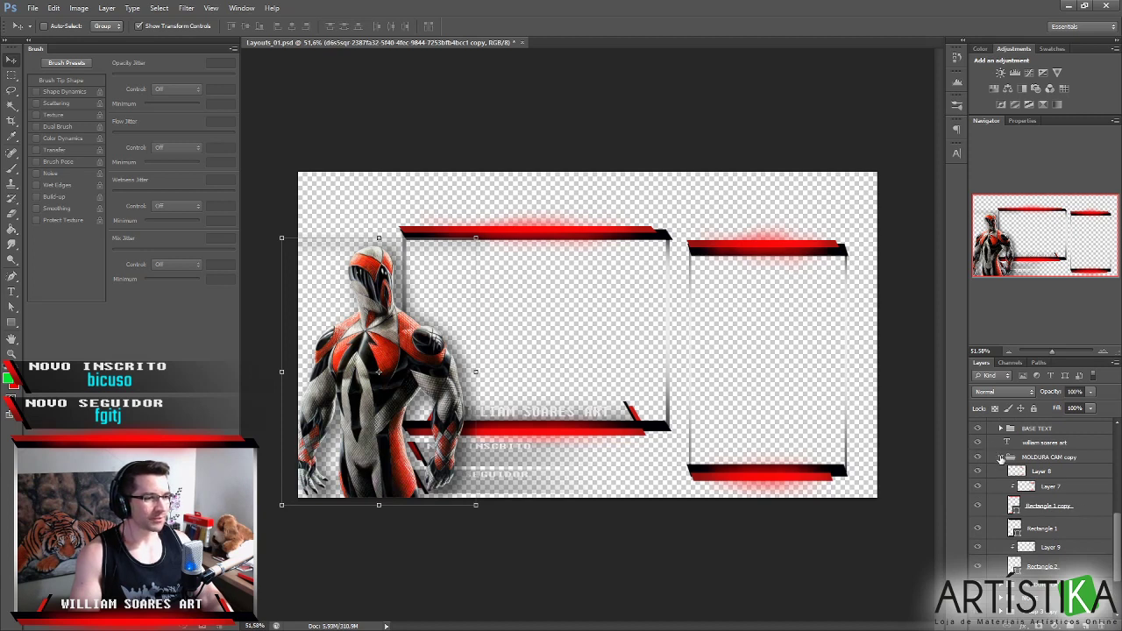
click(1001, 456)
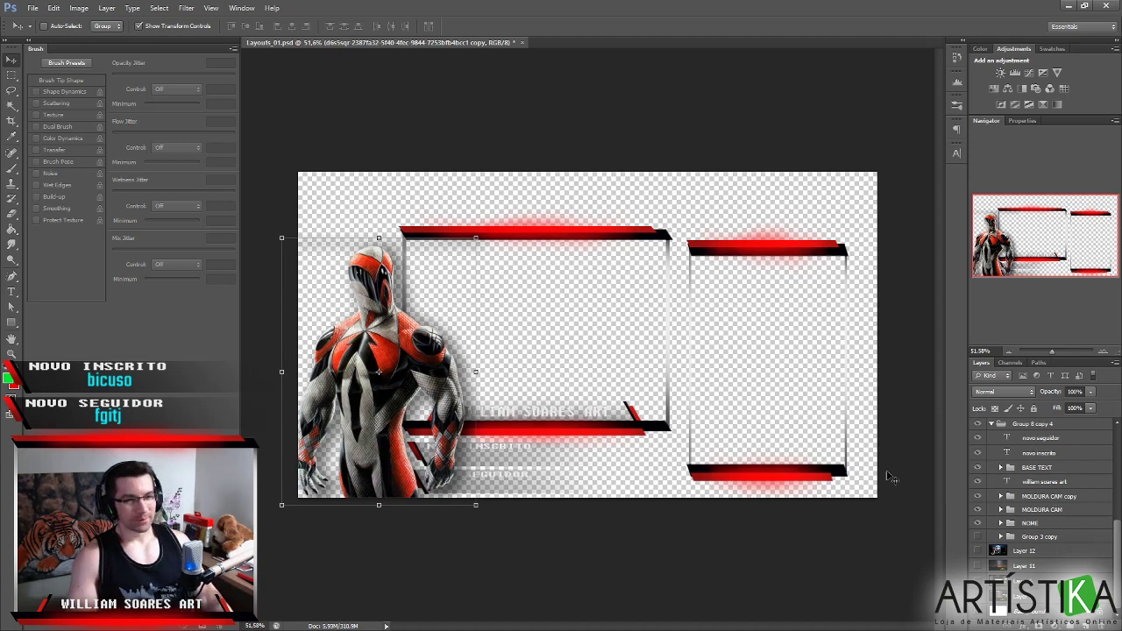
click(1067, 528)
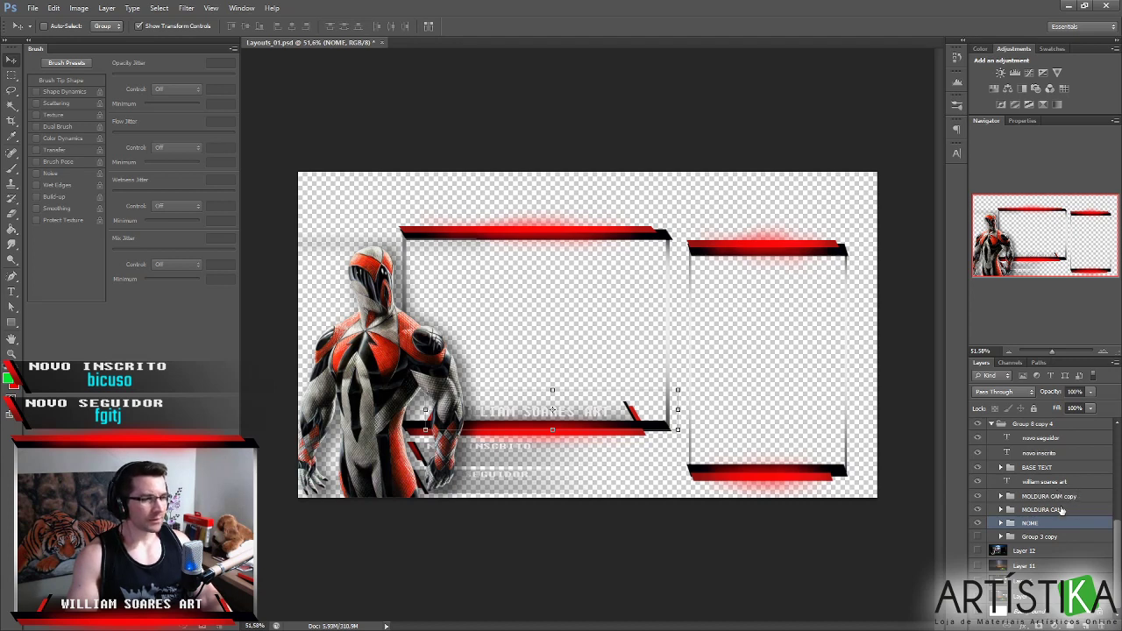
click(1061, 510)
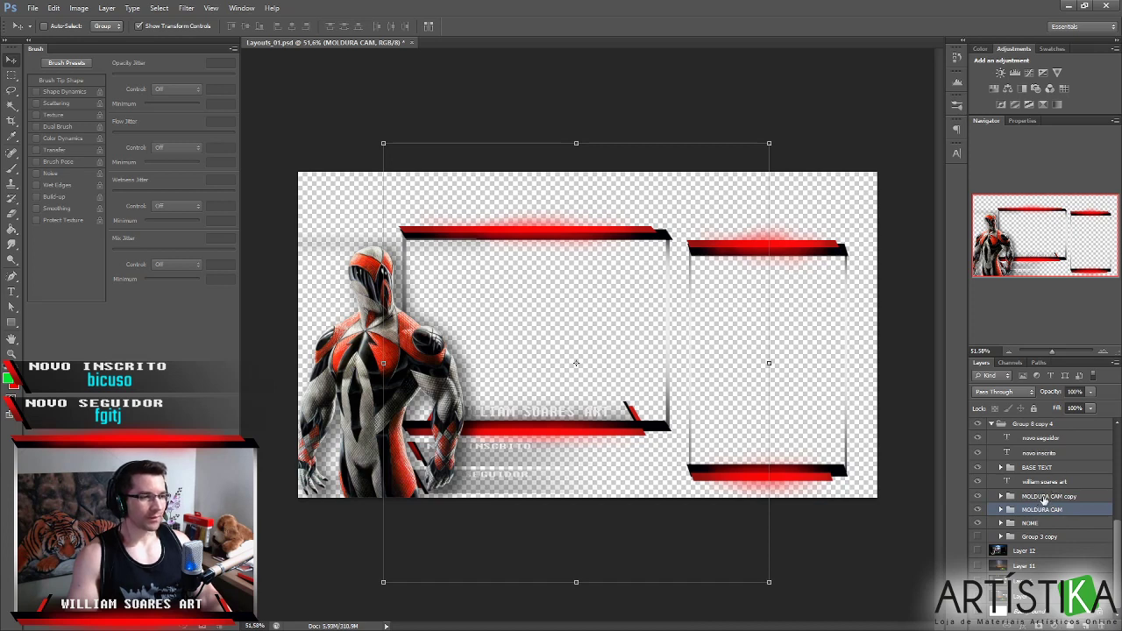
click(1041, 497)
click(1041, 511)
drag(1041, 514, 1049, 488)
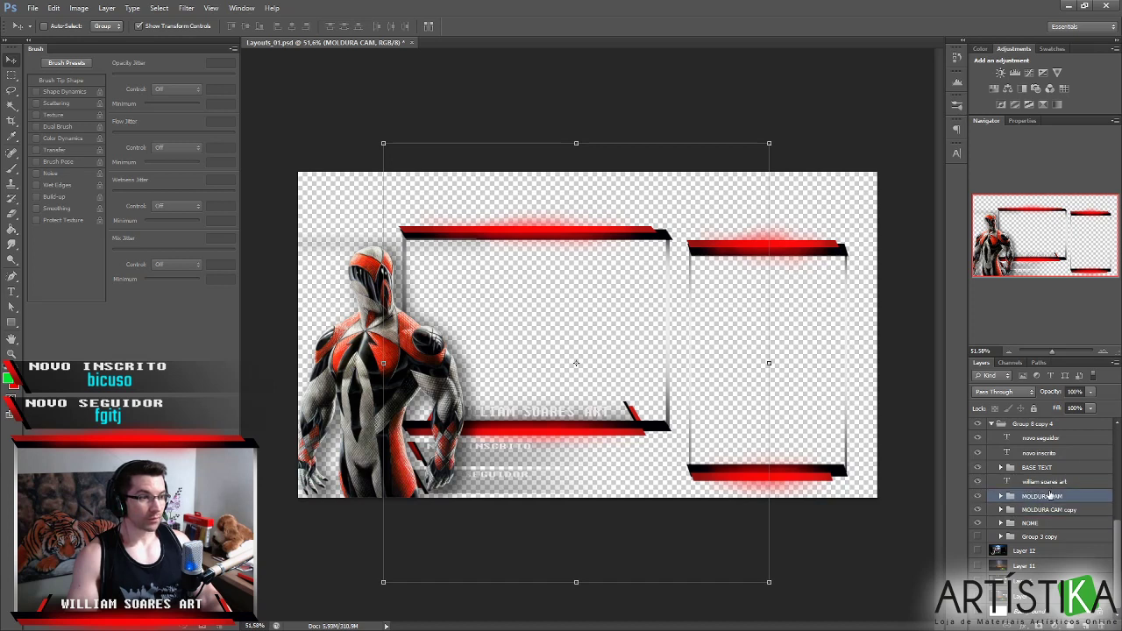
Try to shift the webcam frame group together with the name text slightly up and to the right.
shift+click(1052, 482)
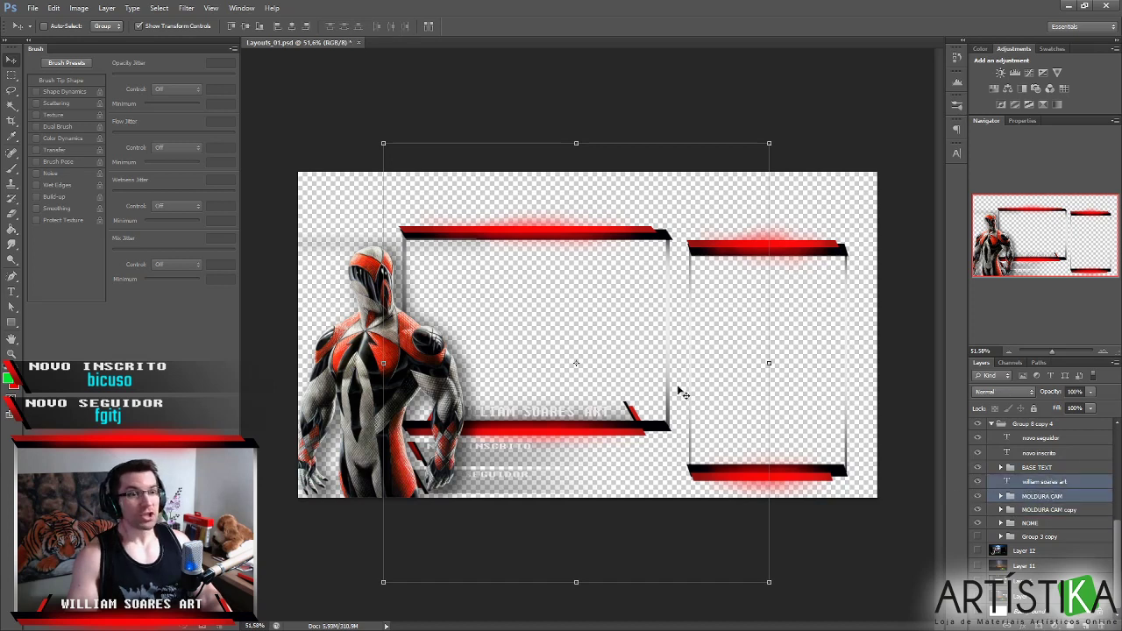
drag(621, 317, 633, 309)
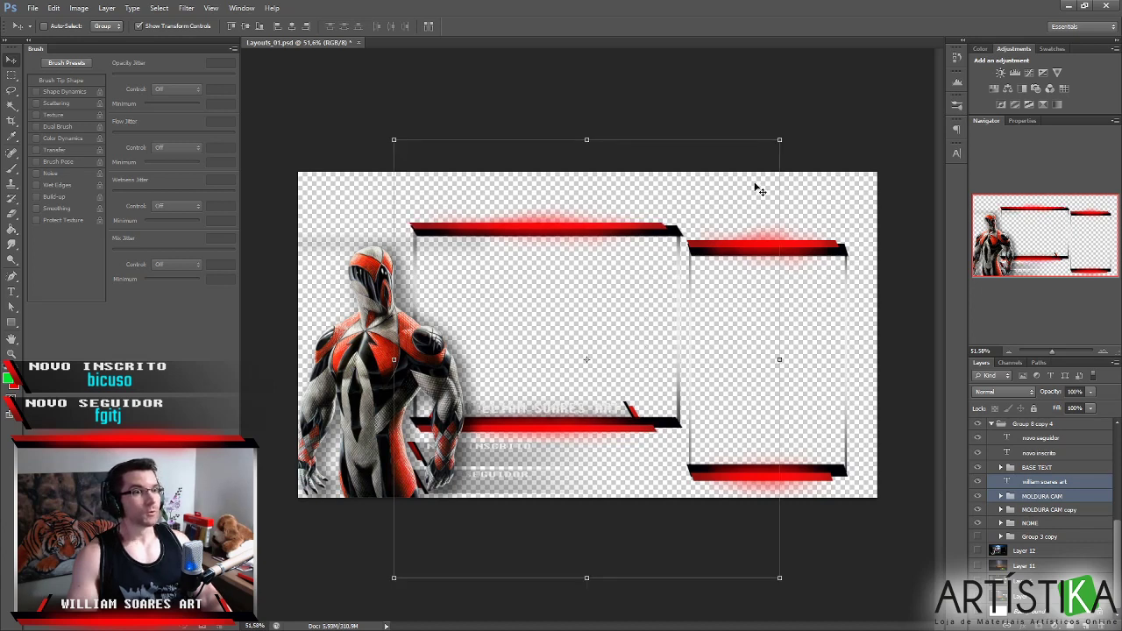
drag(630, 235, 629, 243)
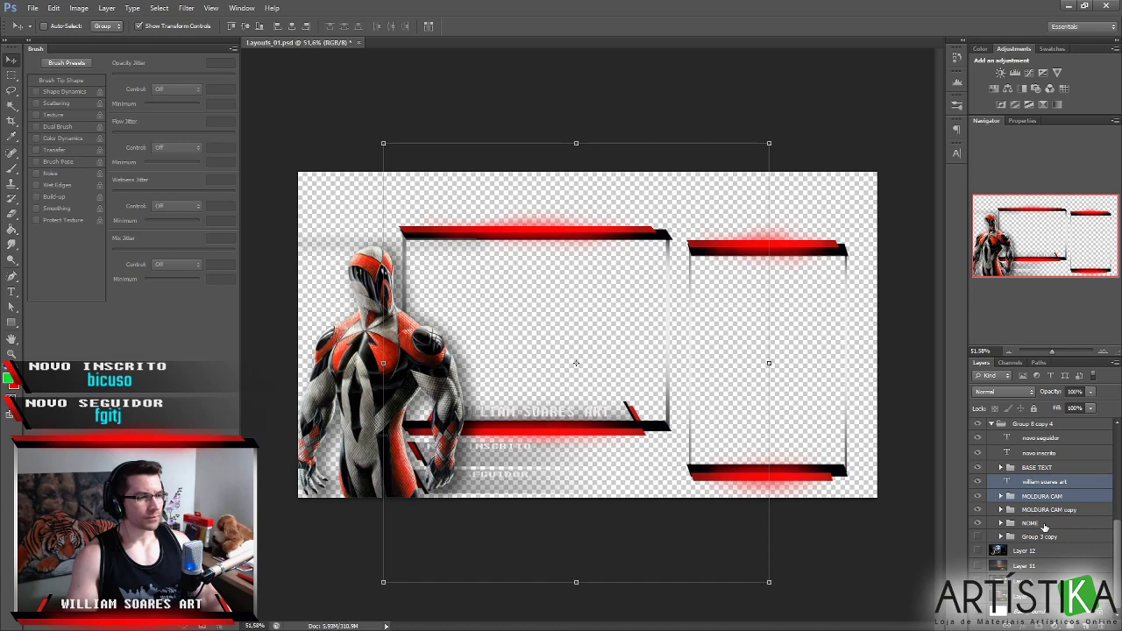
Identify the NOME group by toggling its visibility and move it directly below MOLDURA CAM in the layer stack.
click(1039, 523)
click(977, 524)
click(977, 523)
drag(1056, 507, 1056, 503)
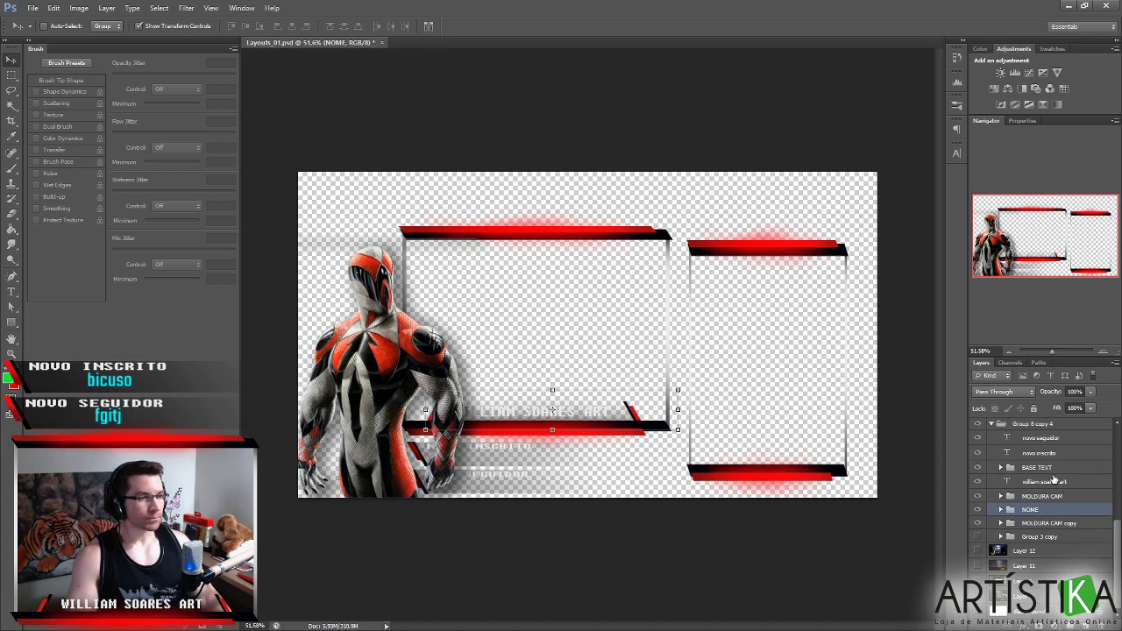
Shift the webcam frame, name plate and name text horizontally to the right, and move the chat frame up and to the right.
shift+click(1051, 481)
mouse_move(671, 373)
mouse_down()
mouse_move(682, 356)
mouse_move(684, 369)
mouse_up()
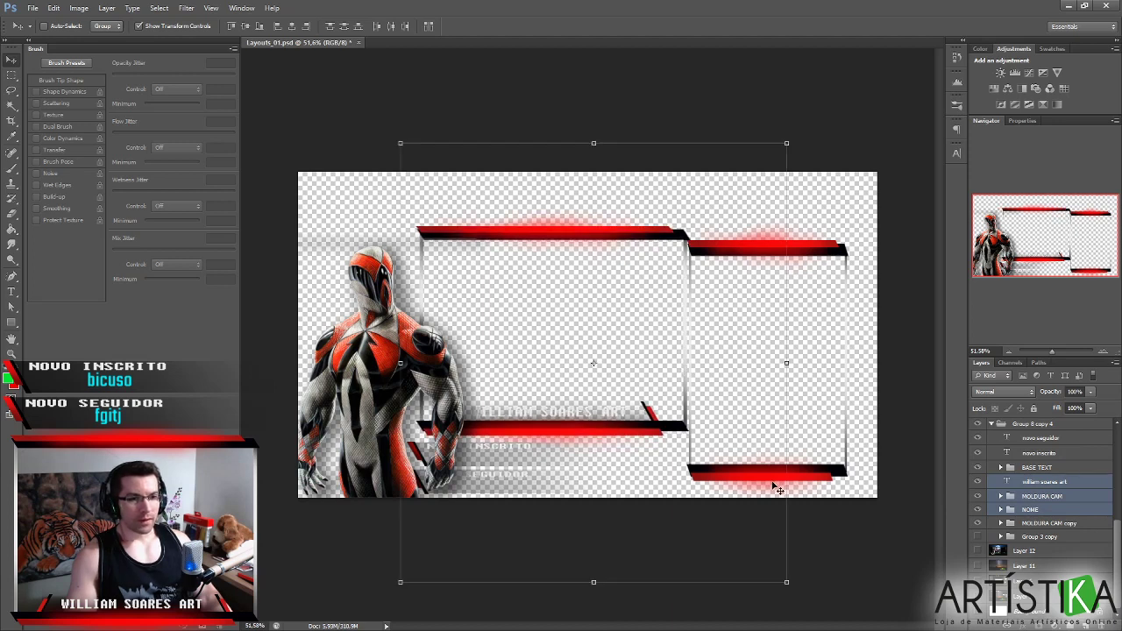
click(1051, 525)
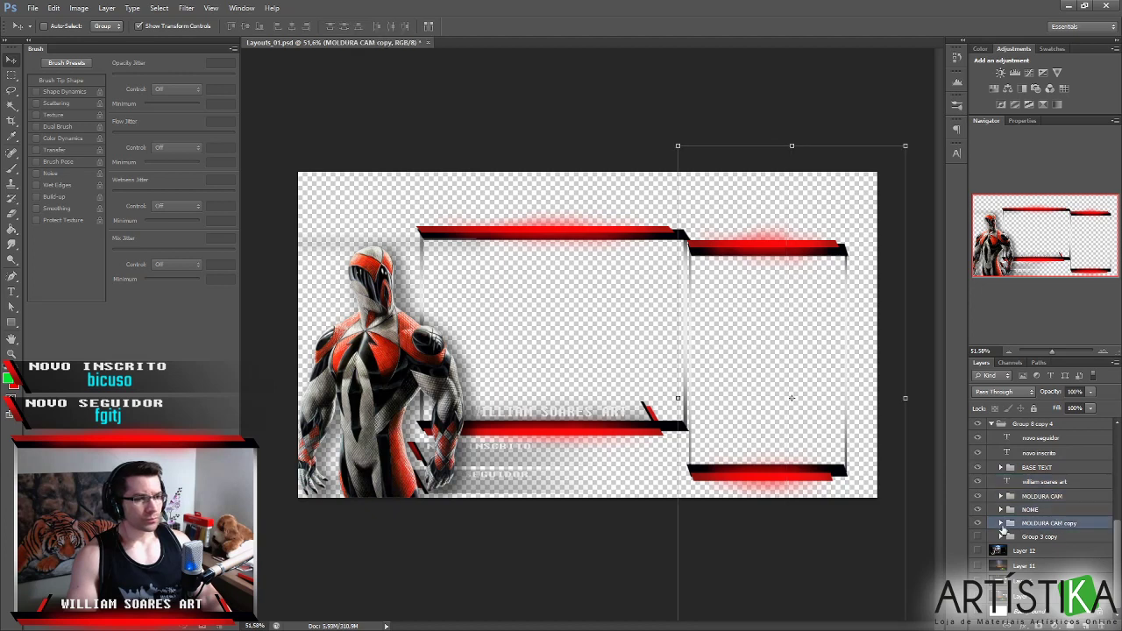
drag(822, 406, 834, 395)
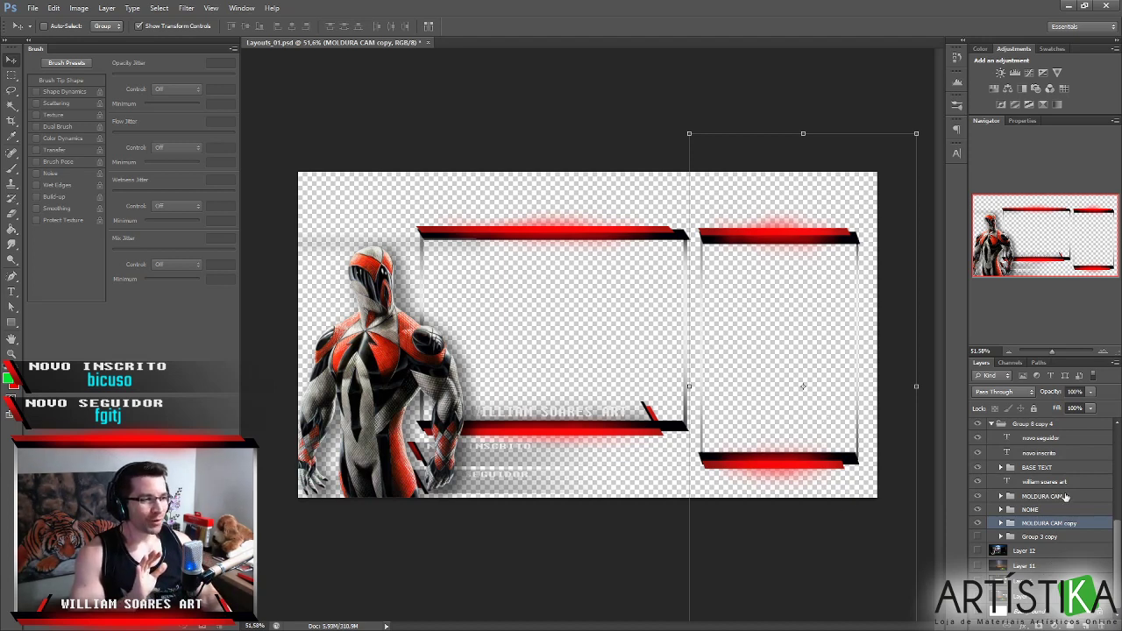
Move the novo seguidor and novo inscrito texts with the BASE TEXT group right, clear of the character and beneath the webcam frame.
click(1035, 454)
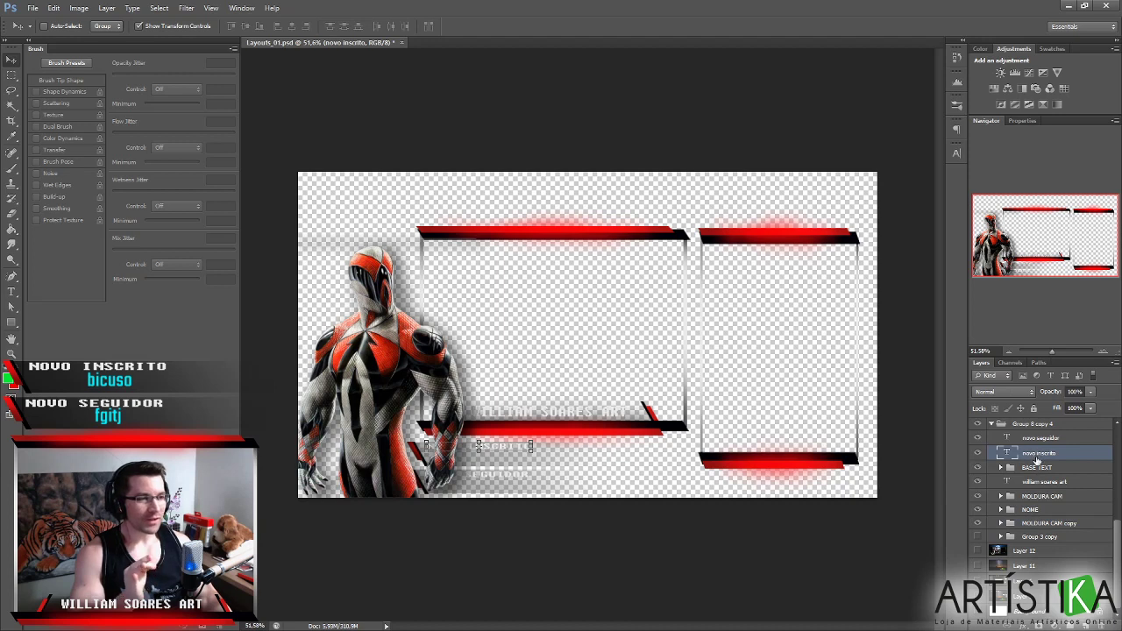
click(1040, 470)
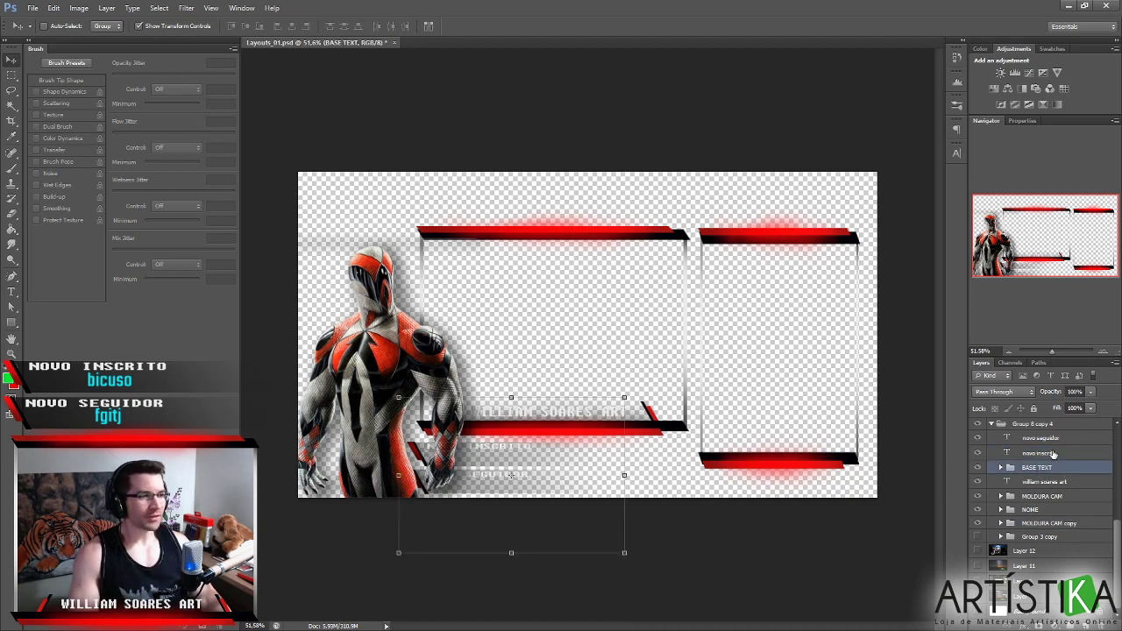
click(1041, 438)
shift+click(1039, 453)
drag(561, 482, 631, 481)
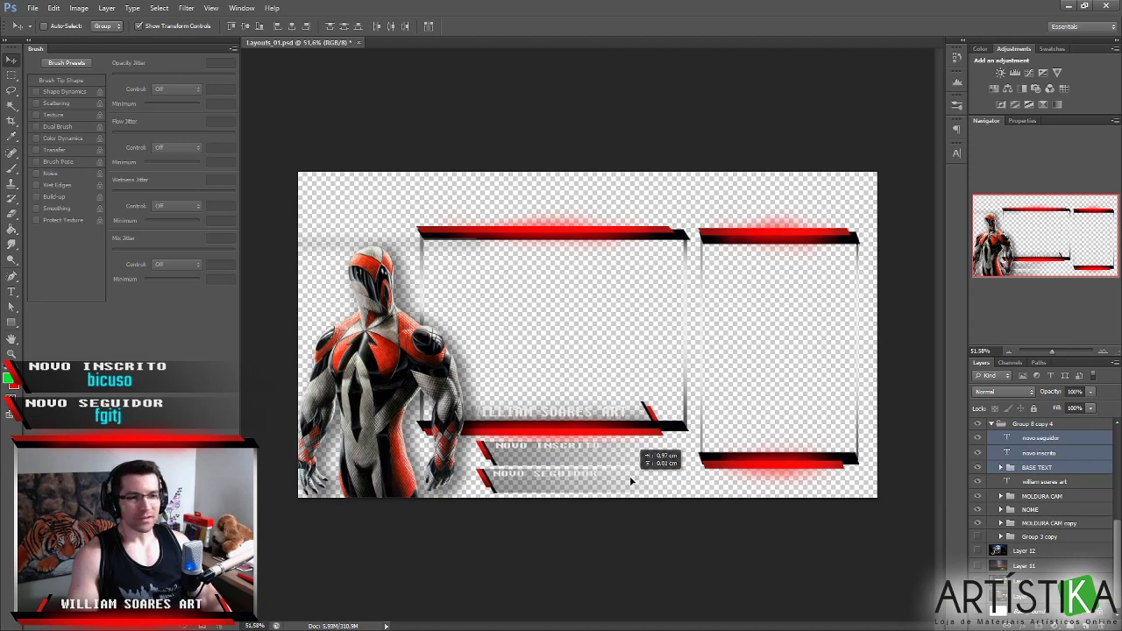
drag(630, 480, 632, 480)
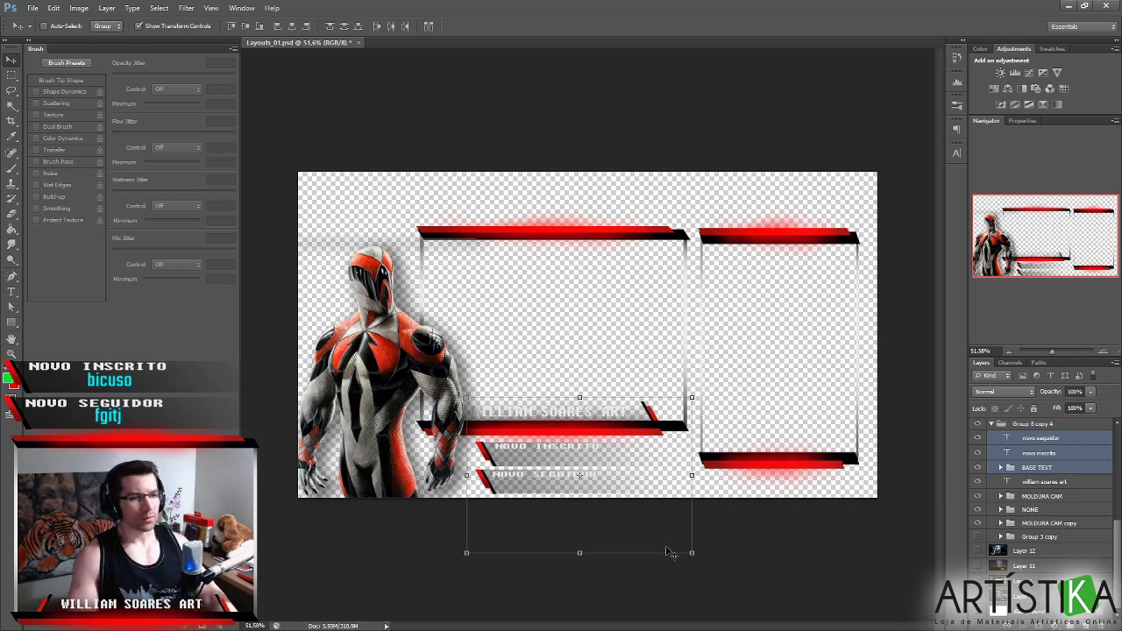
drag(614, 471, 625, 471)
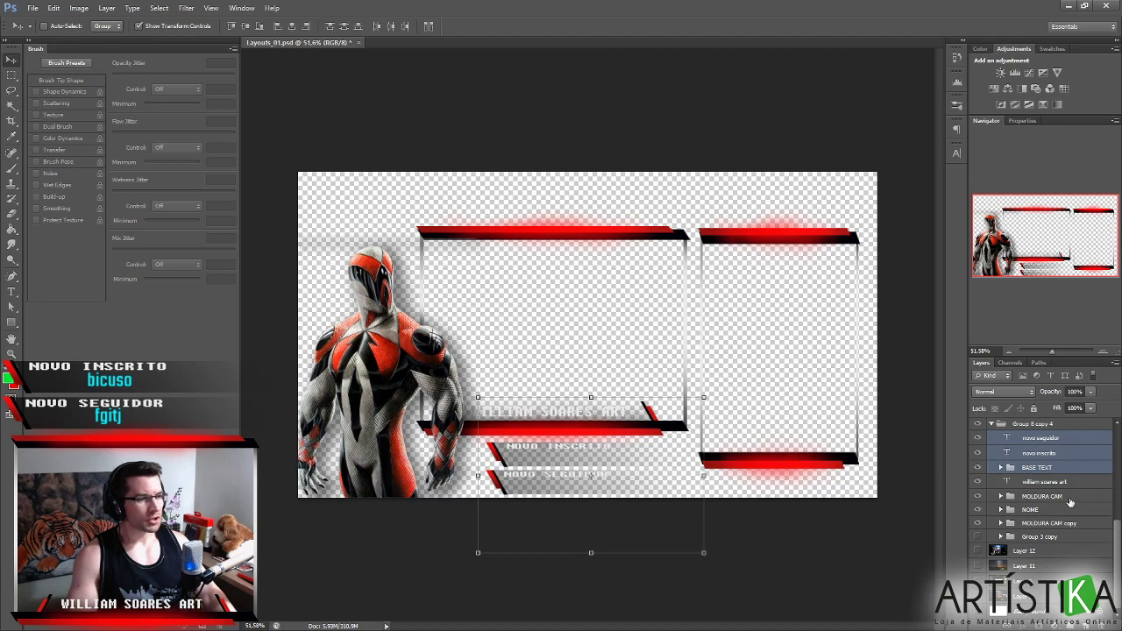
Toggle the BASE TEXT group's visibility off and on to check what it contains.
click(1057, 468)
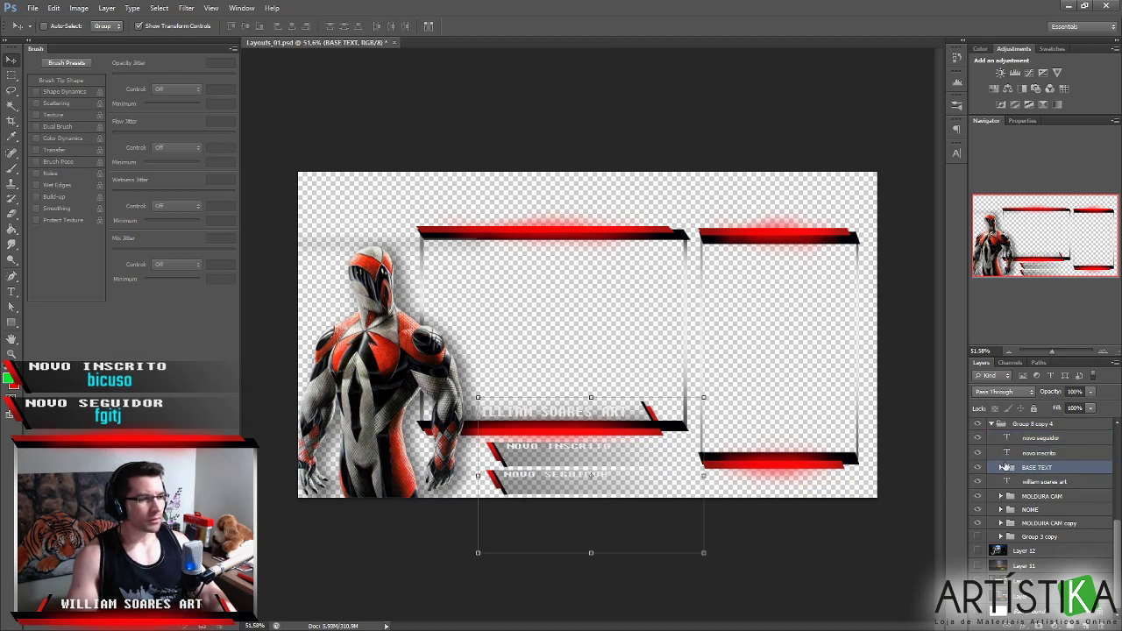
click(978, 468)
click(979, 468)
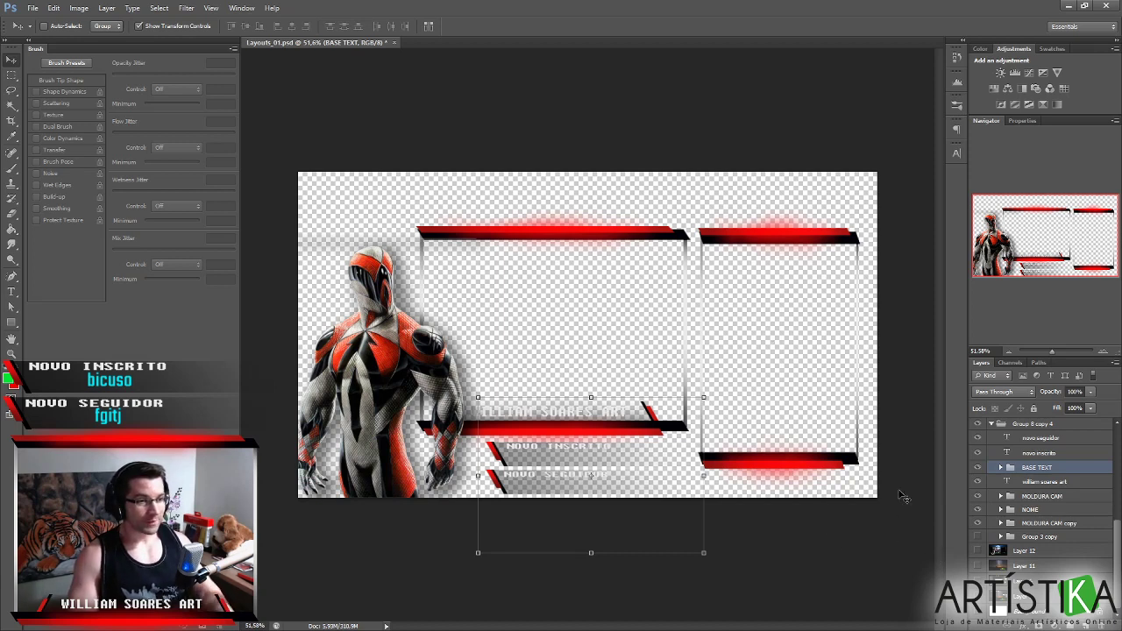
Expand the MOLDURA CAM copy group and examine its layers, toggling Rectangle 1 copy off and on.
click(1050, 523)
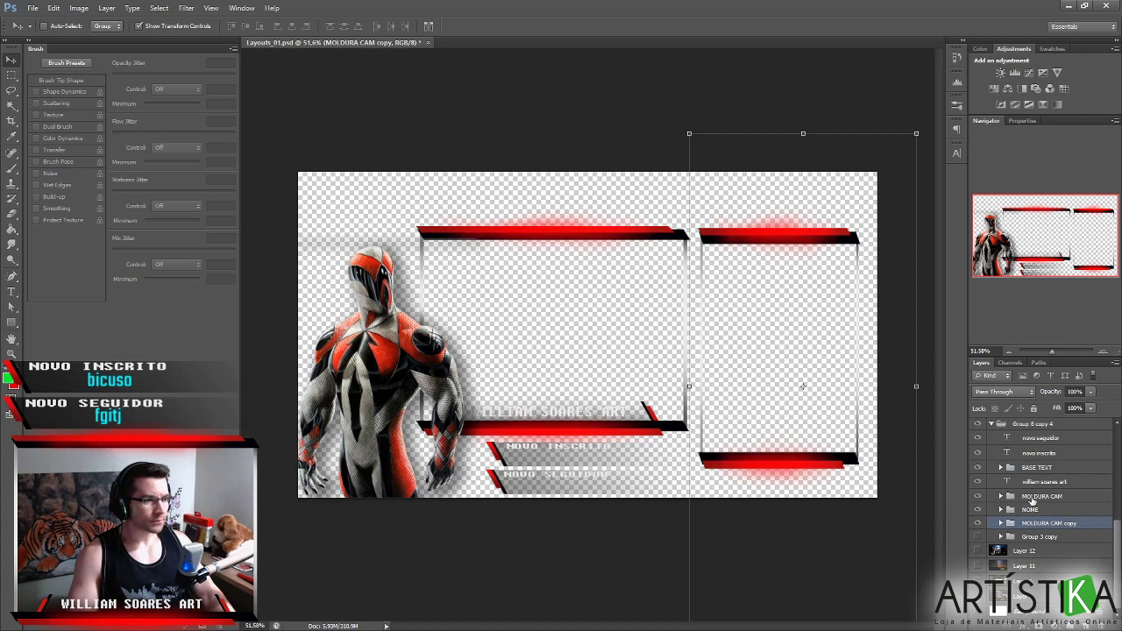
click(1000, 524)
scroll(1030, 526, down, 3)
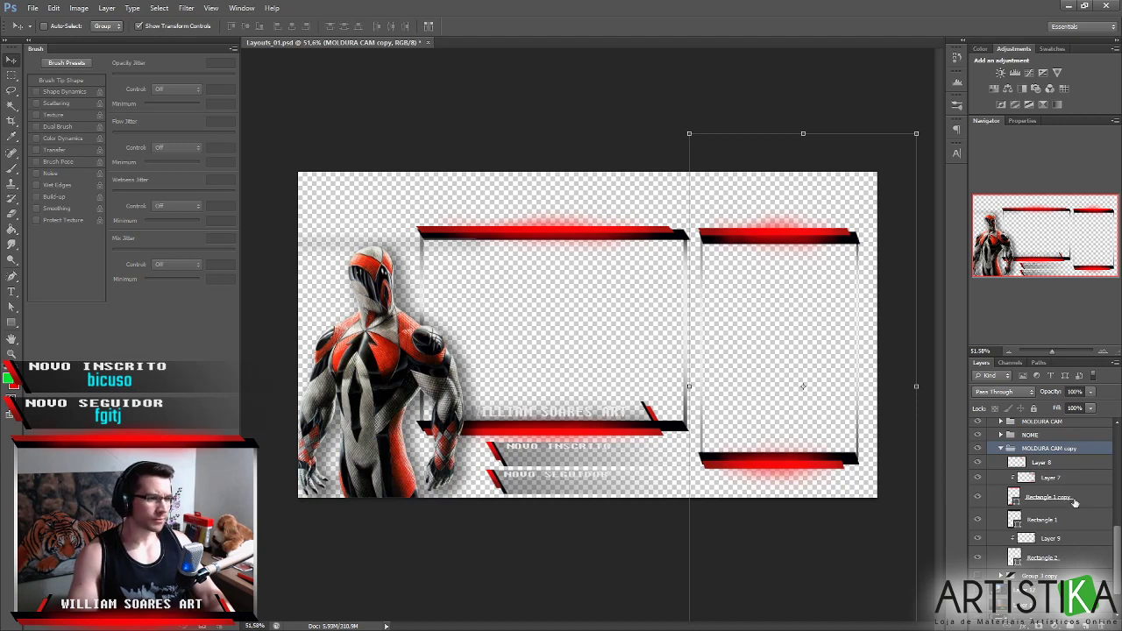
click(1055, 478)
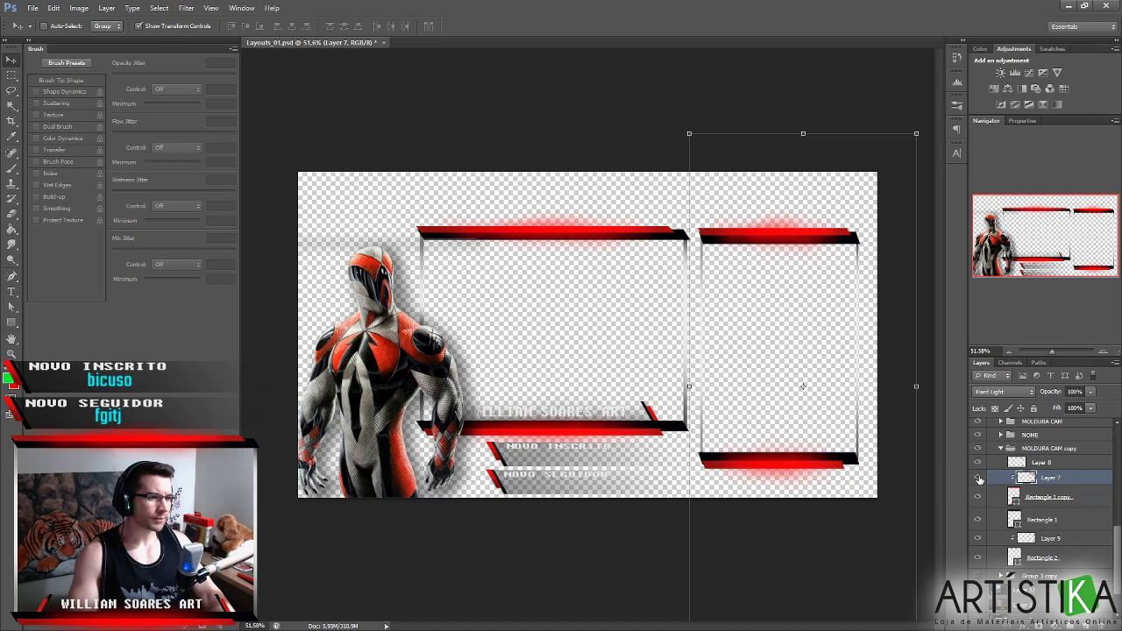
click(1069, 497)
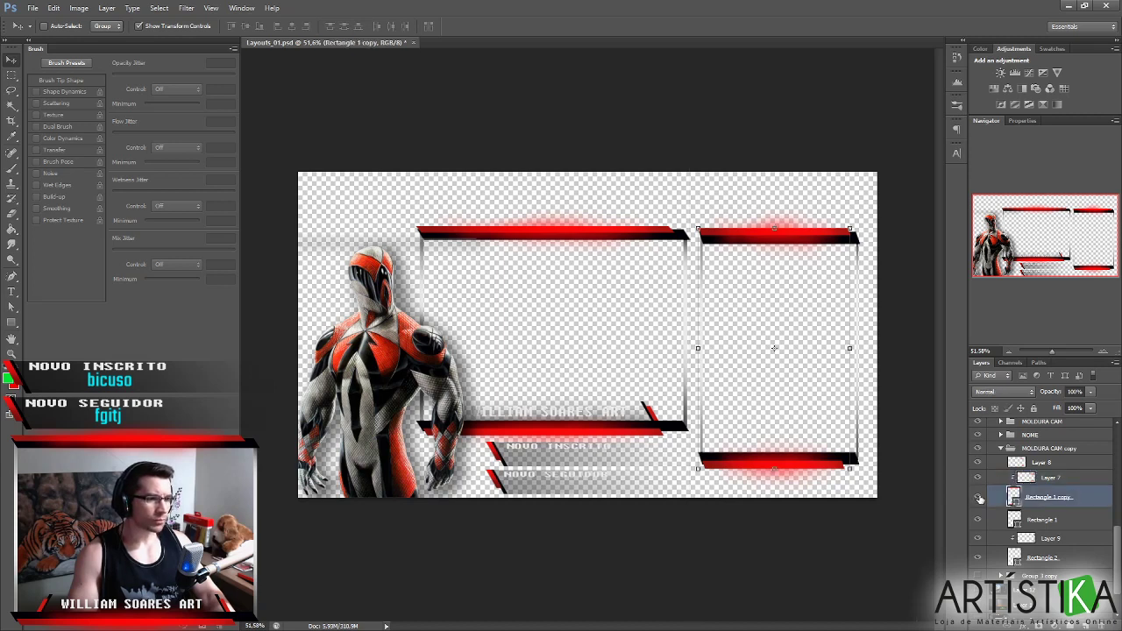
click(977, 498)
click(979, 498)
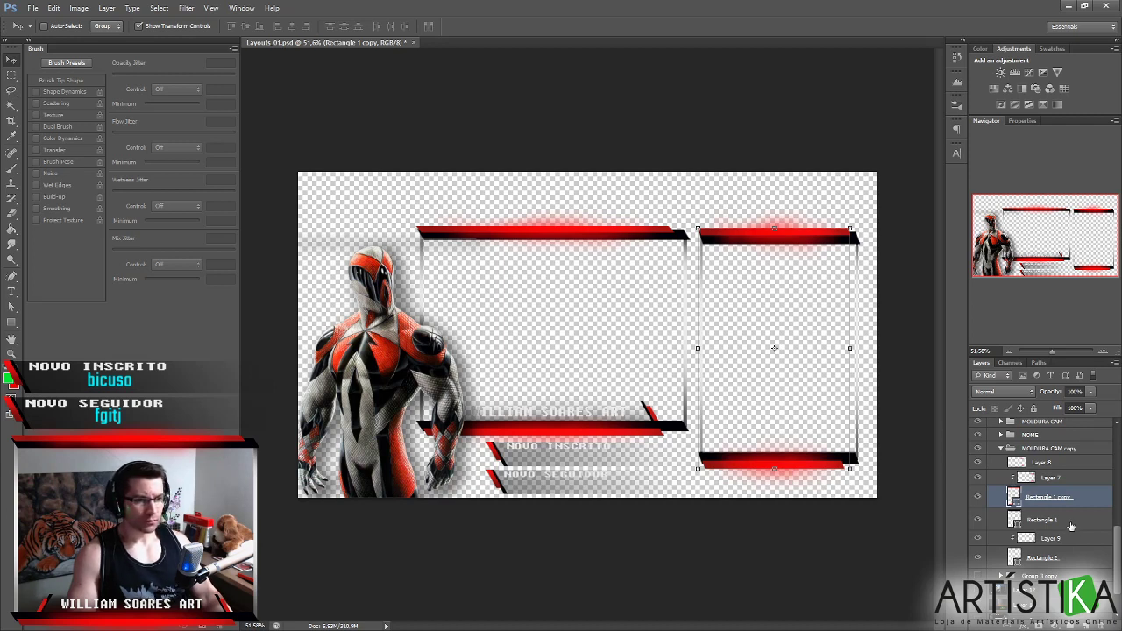
scroll(1067, 526, up, 4)
scroll(1064, 526, up, 2)
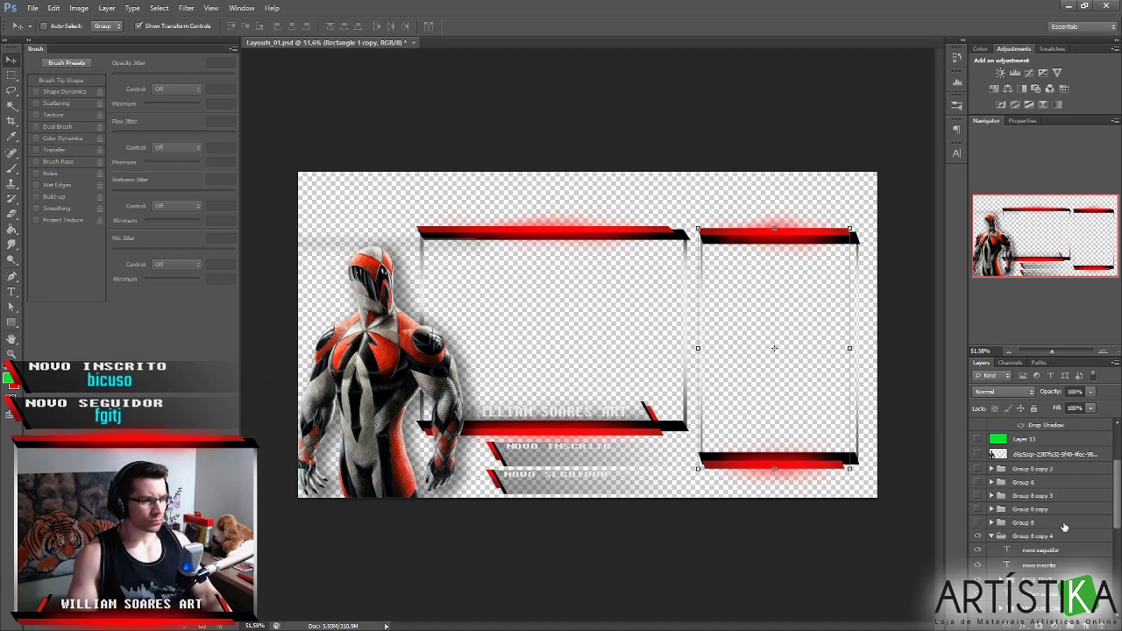
Move the NOME name plate group together with the channel name text up above the webcam frame, near the canvas's upper edge.
scroll(1060, 526, down, 8)
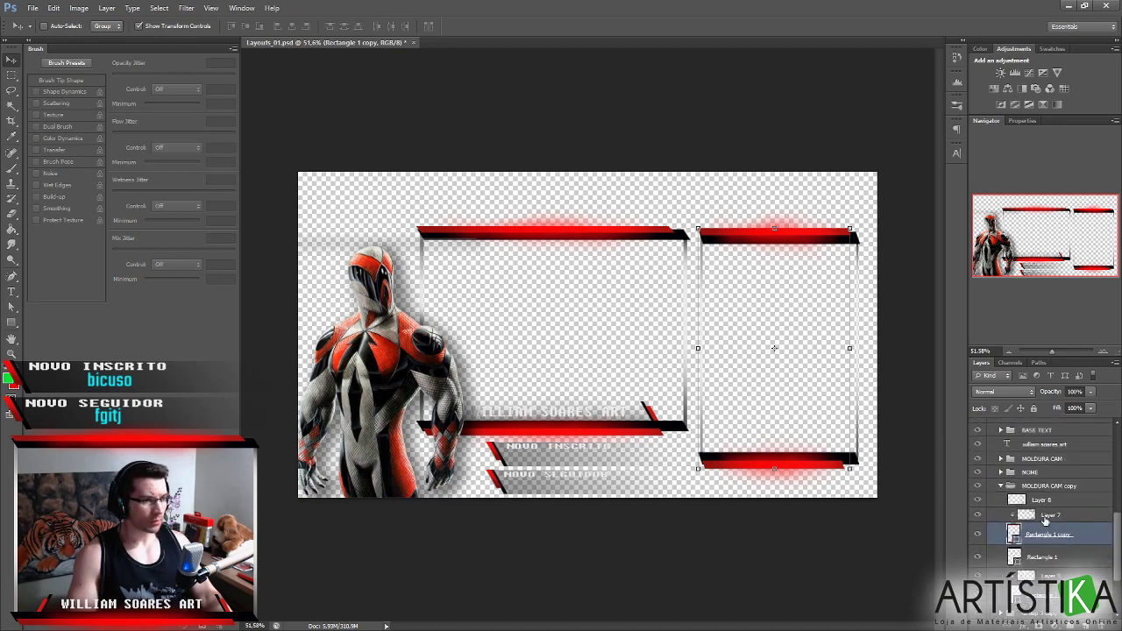
click(1000, 485)
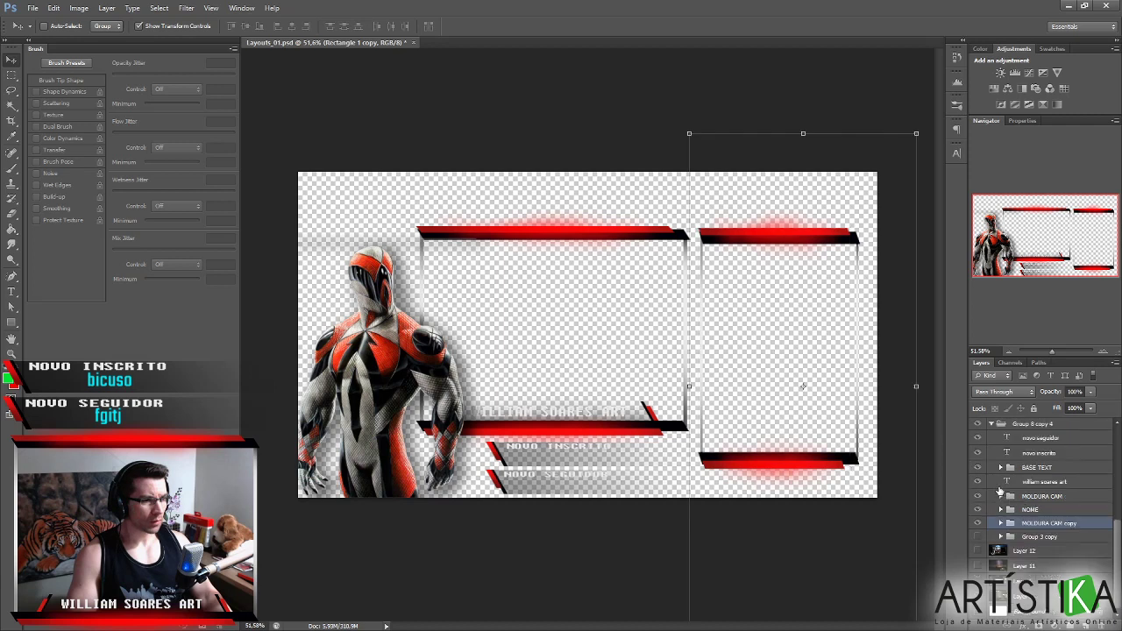
click(1054, 514)
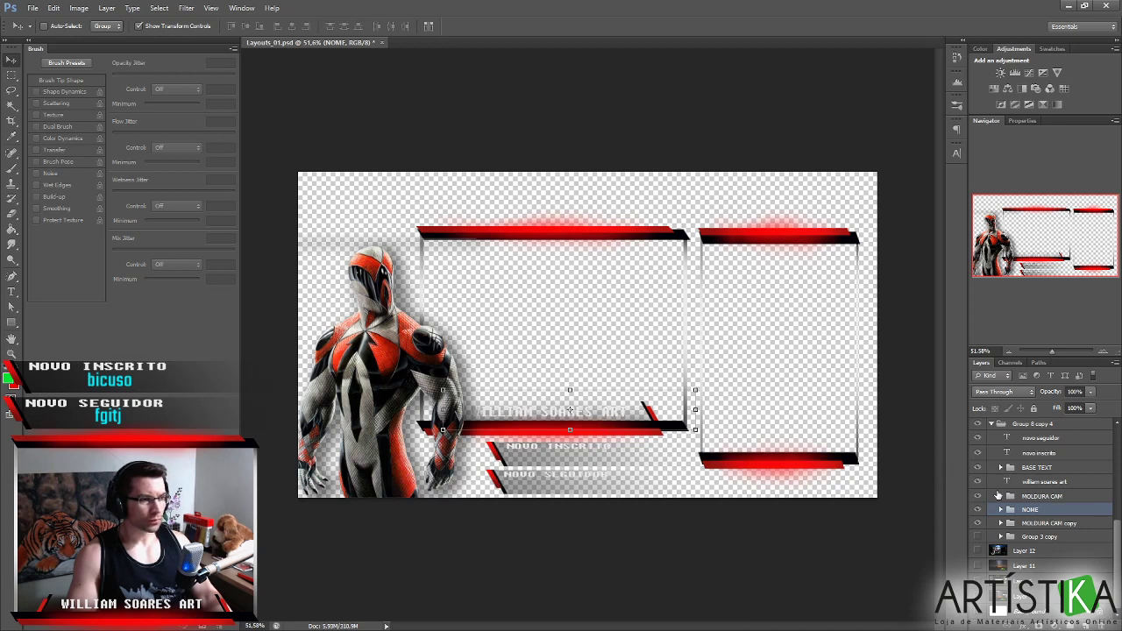
ctrl+click(1049, 483)
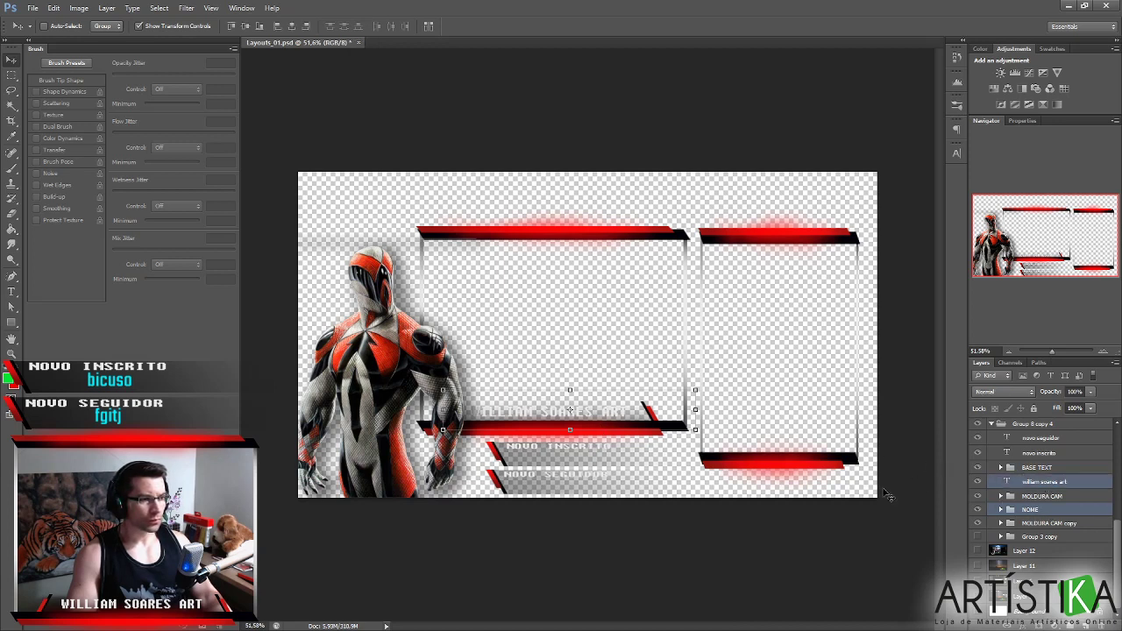
drag(611, 424, 668, 203)
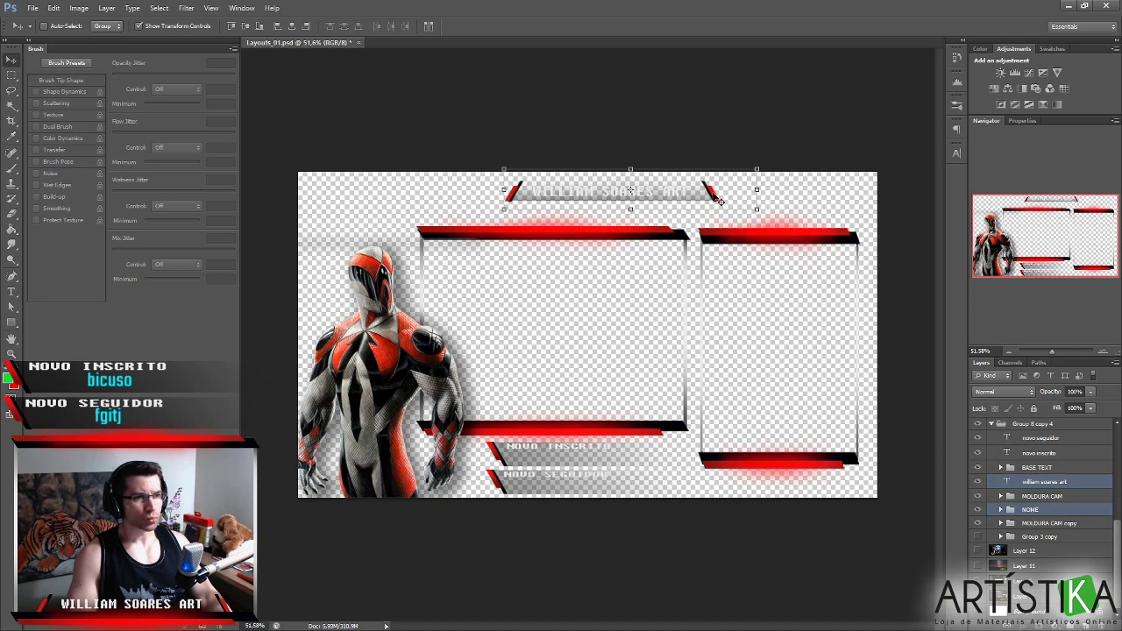
Flip the NOME name plate group vertically, enlarge it to about 147%, and place it against the canvas's upper edge.
click(1064, 511)
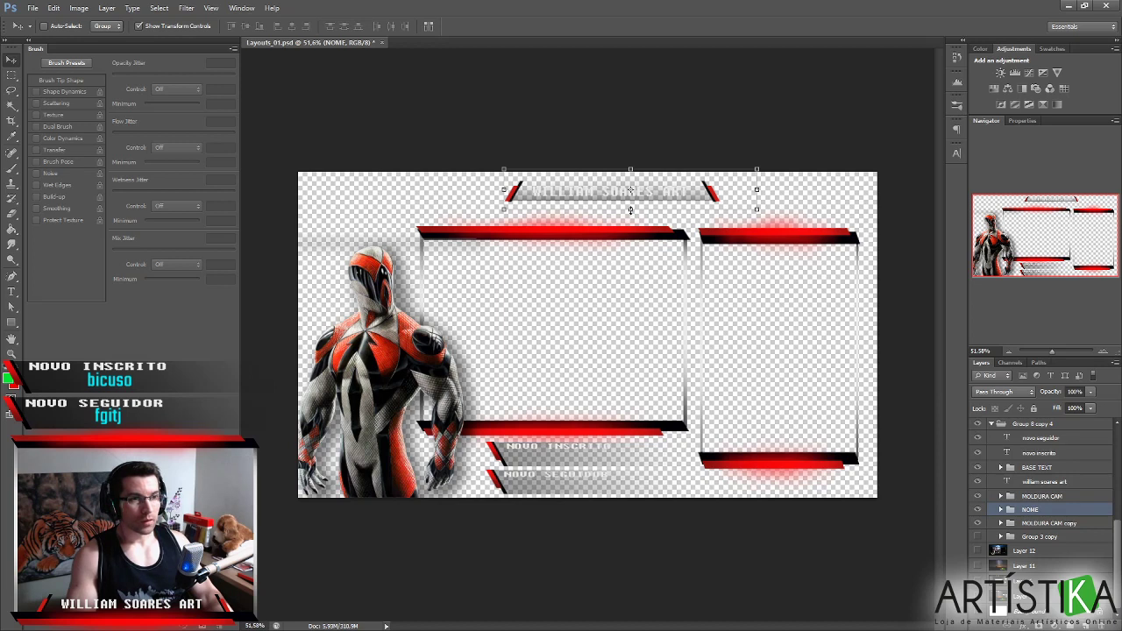
click(630, 210)
right_click(668, 207)
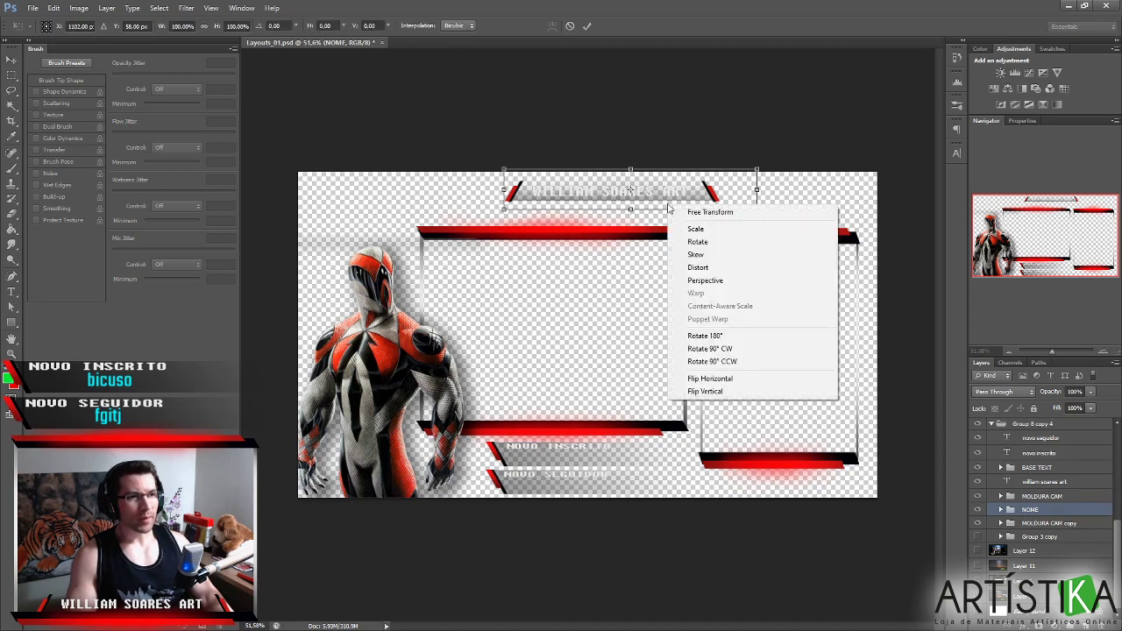
click(742, 392)
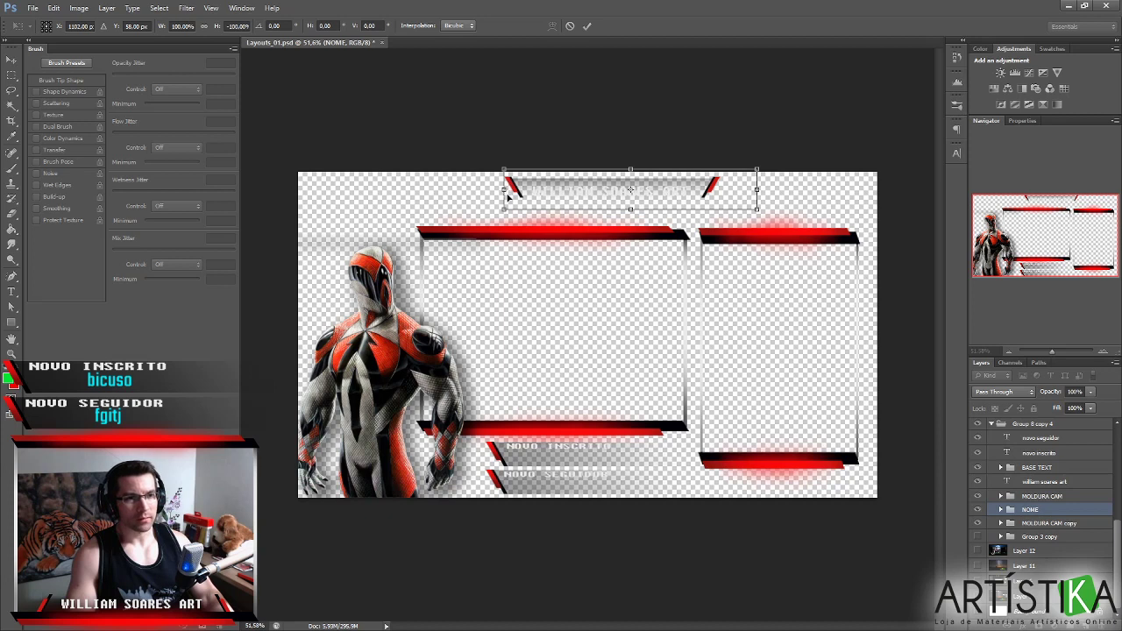
drag(504, 208, 383, 227)
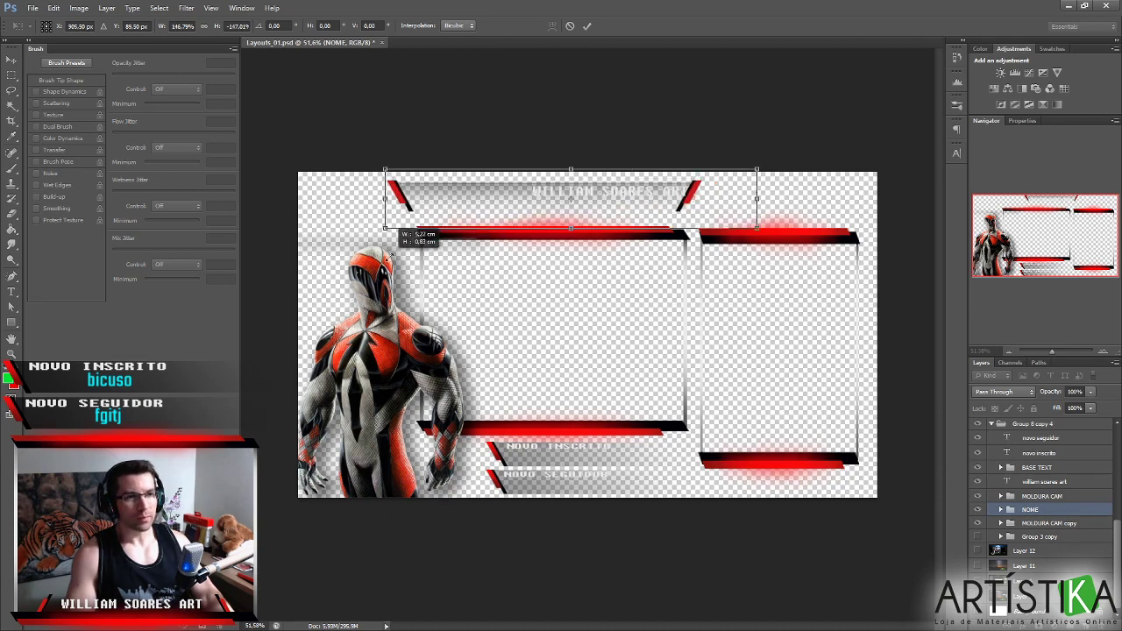
drag(661, 207, 702, 198)
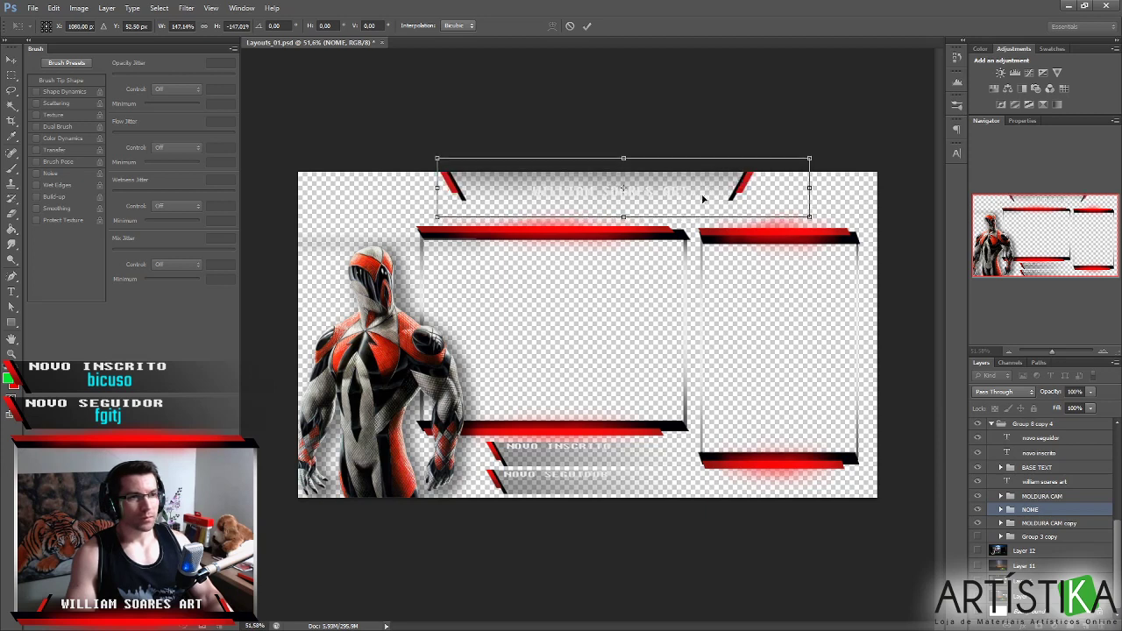
click(588, 25)
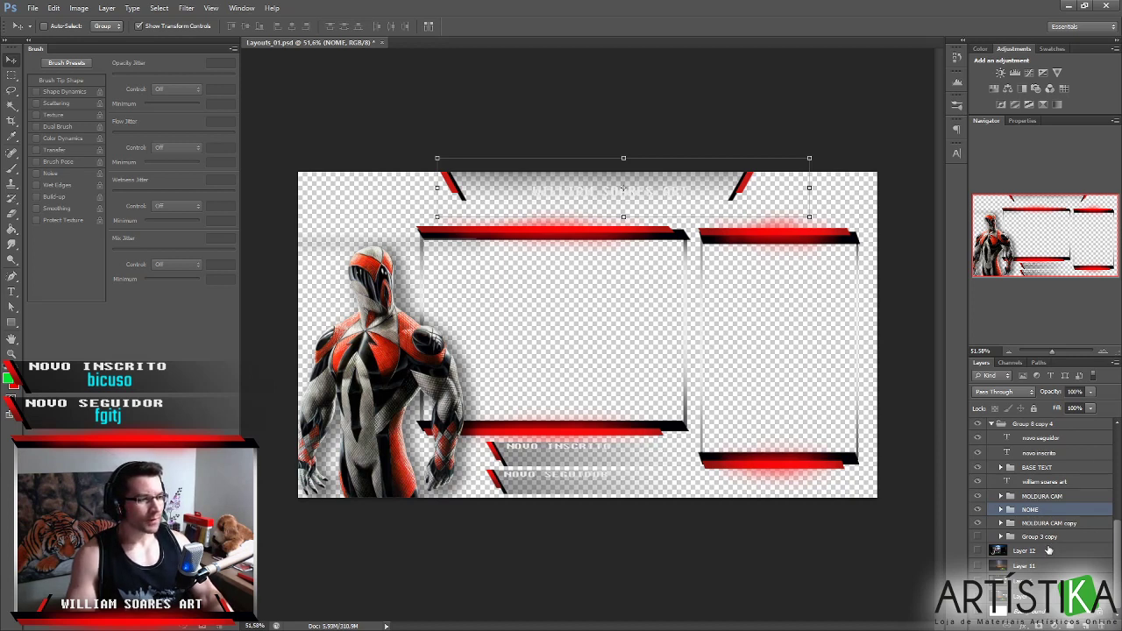
Enlarge the channel name text to about 167% width and 164% height so it spans the flipped name plate.
click(1058, 482)
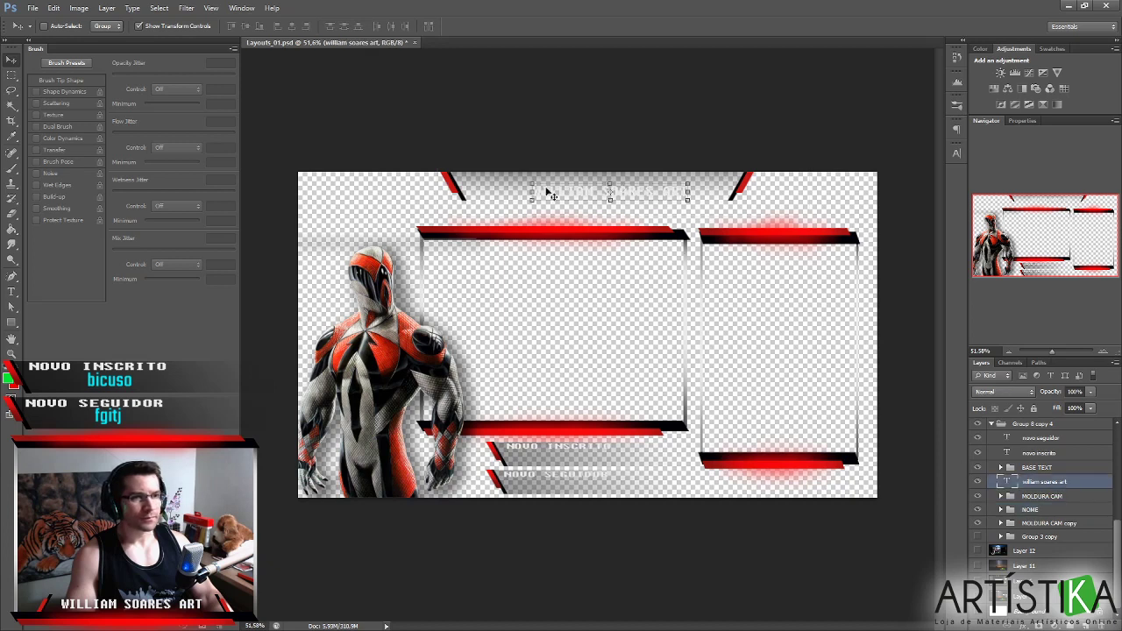
drag(530, 183, 474, 181)
drag(690, 176, 724, 167)
drag(475, 171, 469, 165)
drag(723, 169, 727, 167)
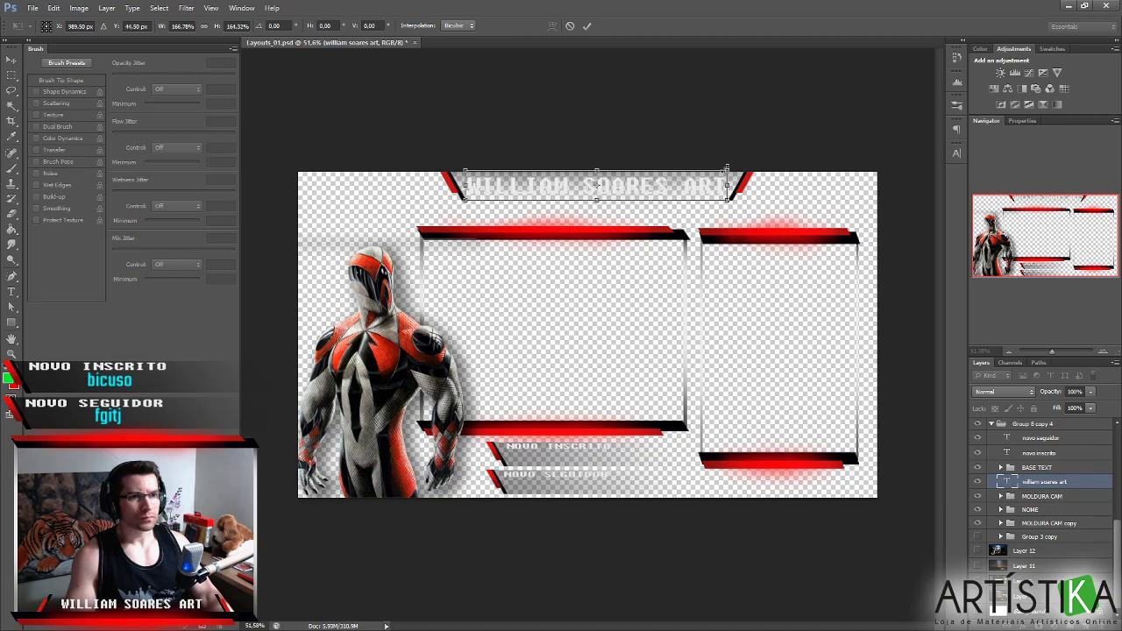
click(588, 28)
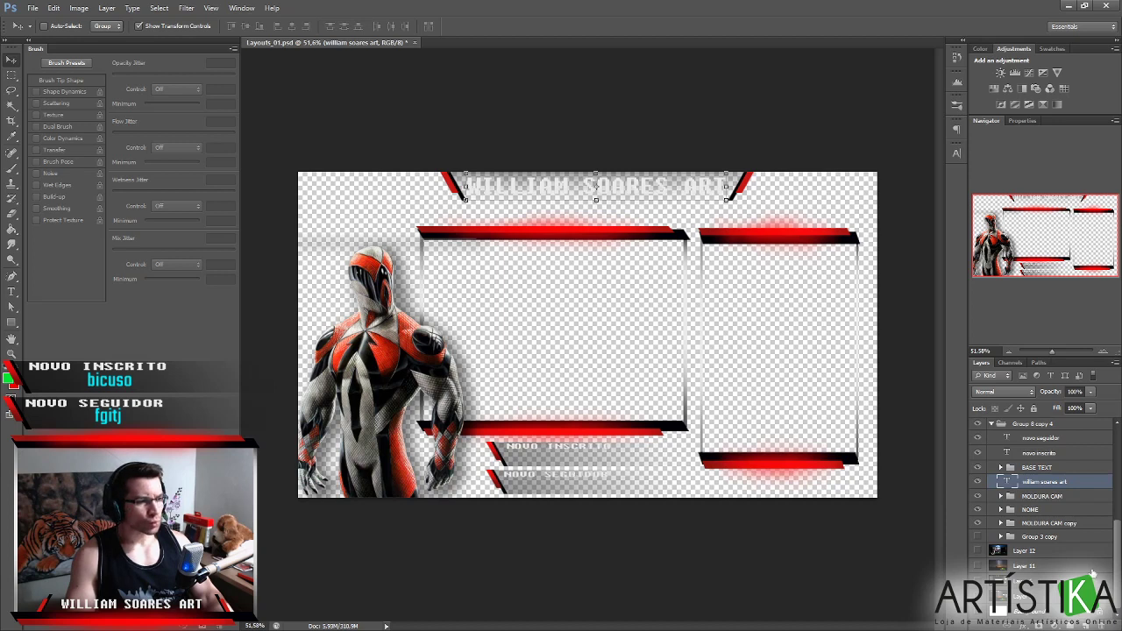
Fill Layer 14 behind the layout with a near-black colour using the Paint Bucket.
click(1048, 614)
click(1047, 600)
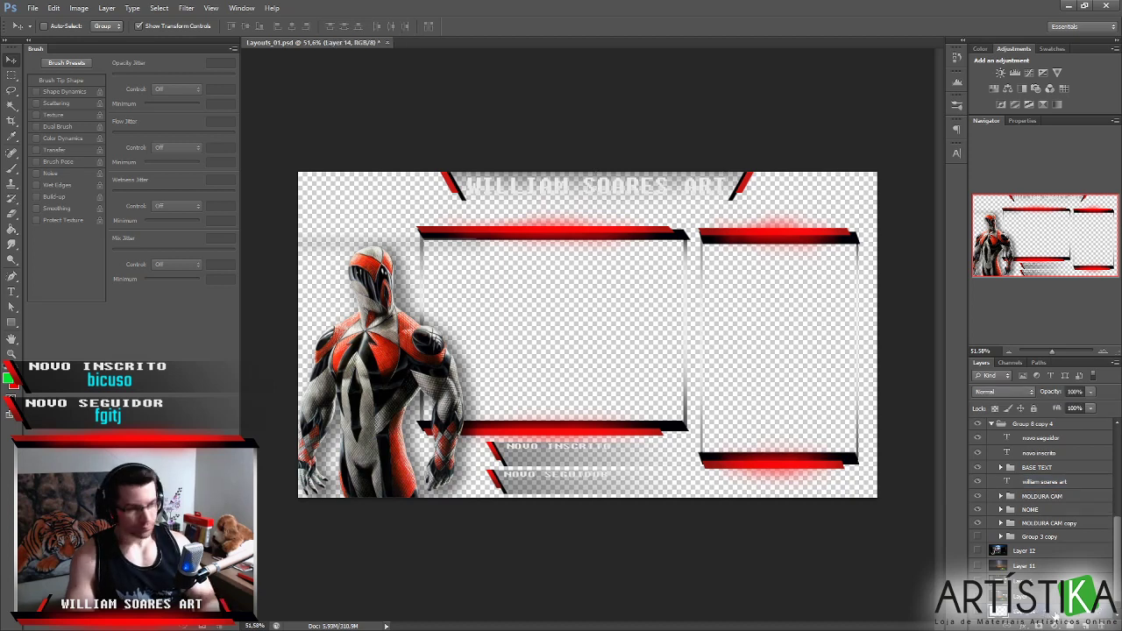
key(g)
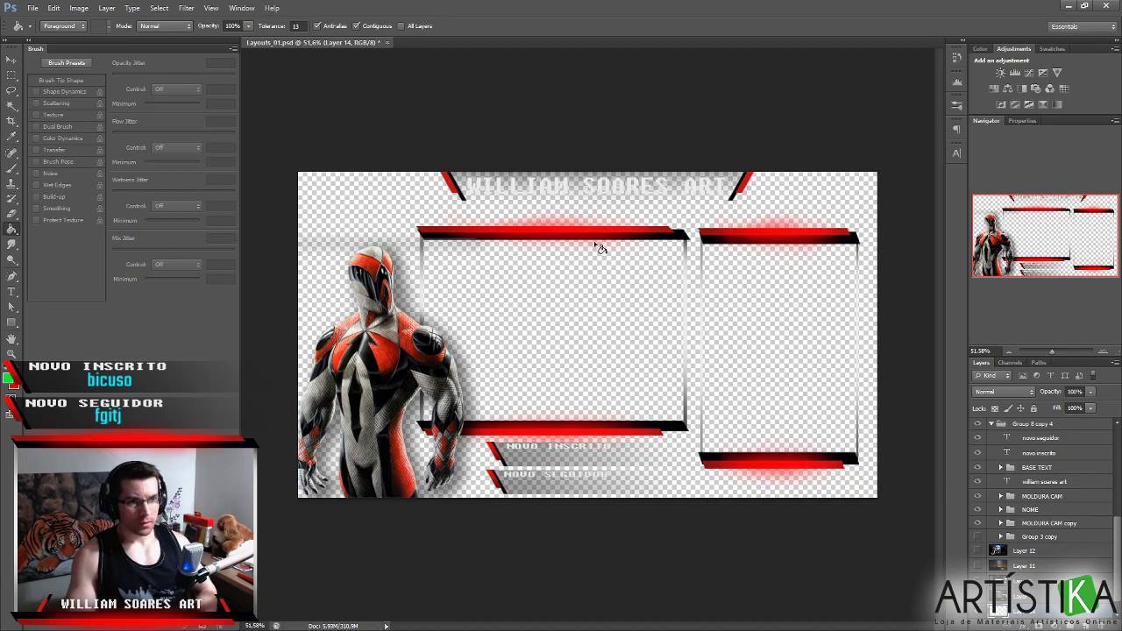
drag(618, 344, 586, 356)
click(585, 356)
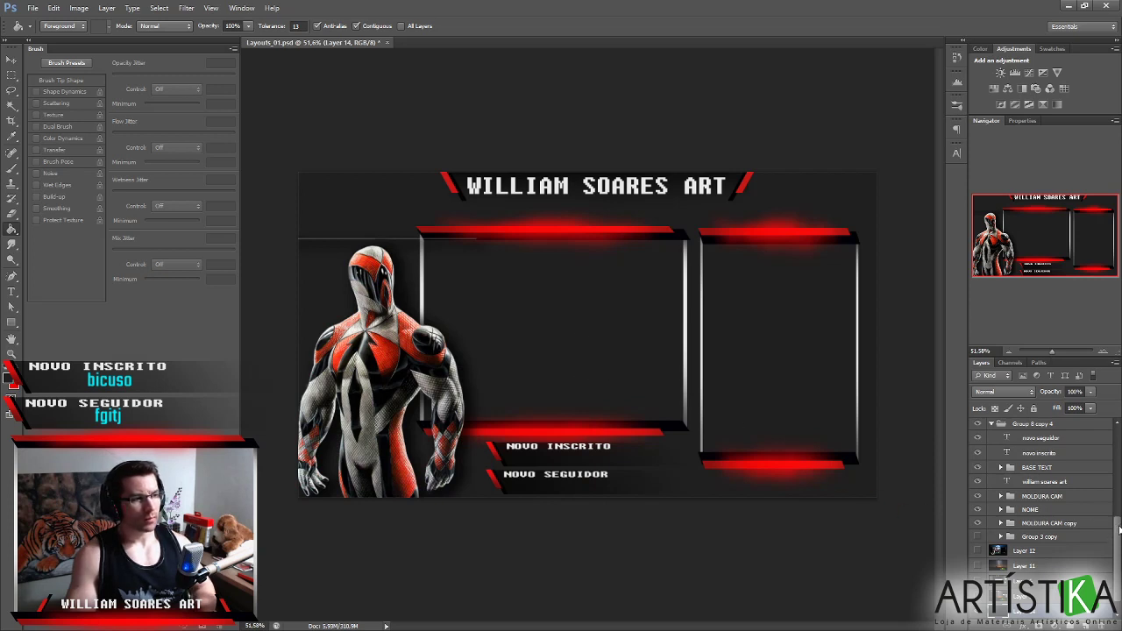
Erase the stray horizontal line above the head on the cut-out character layer, and shift the character slightly right.
scroll(1118, 529, up, 3)
double_click(1112, 484)
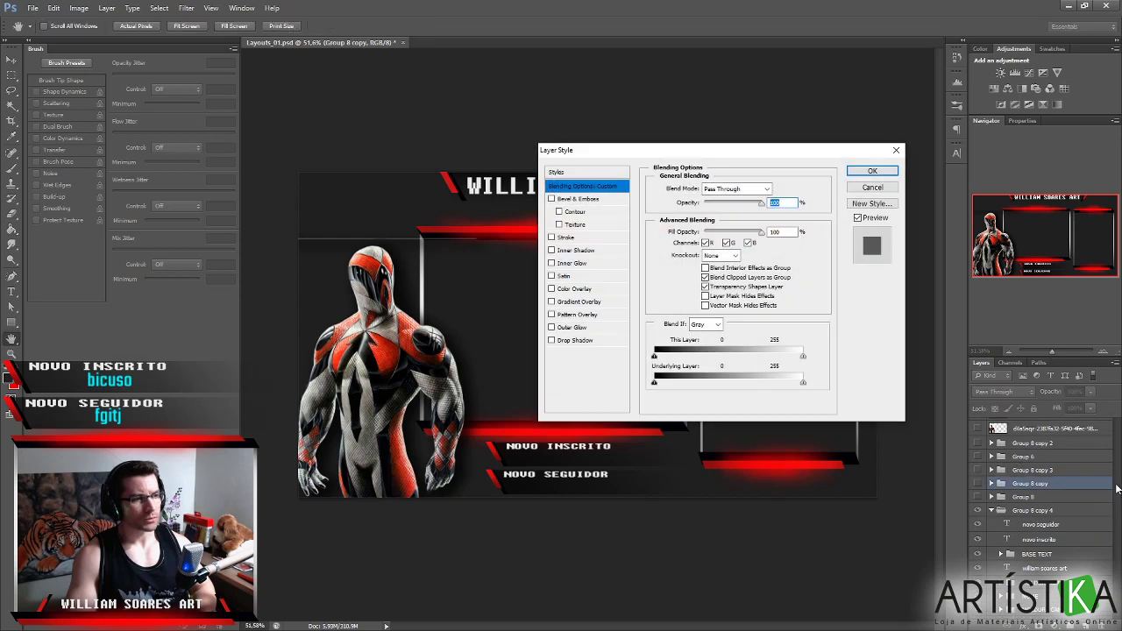
click(872, 170)
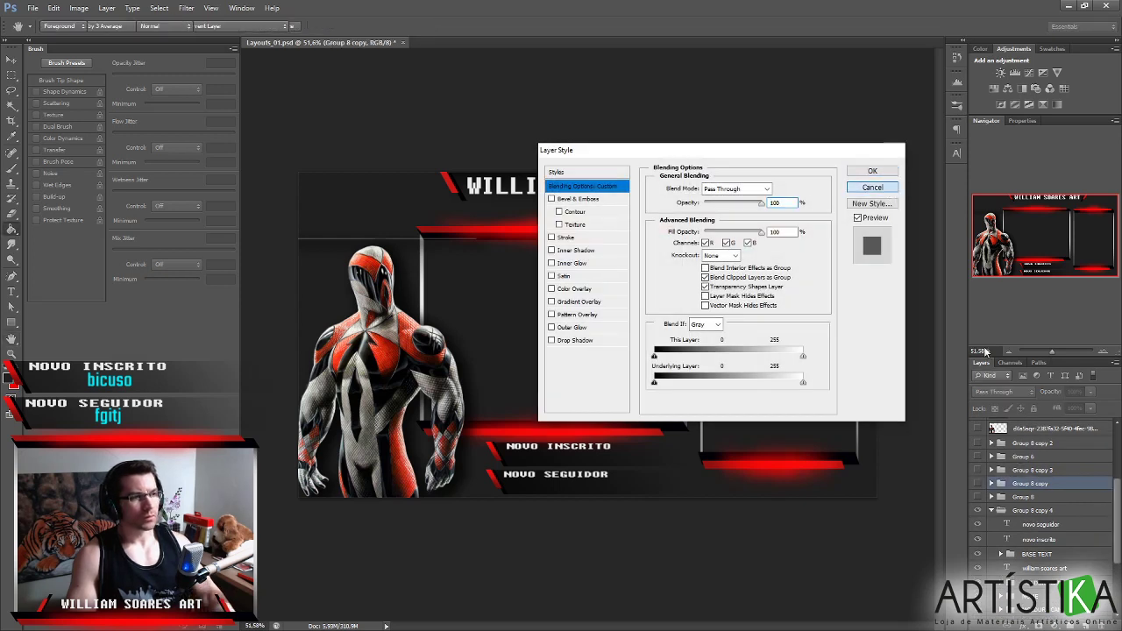
scroll(1003, 487, up, 3)
click(1004, 487)
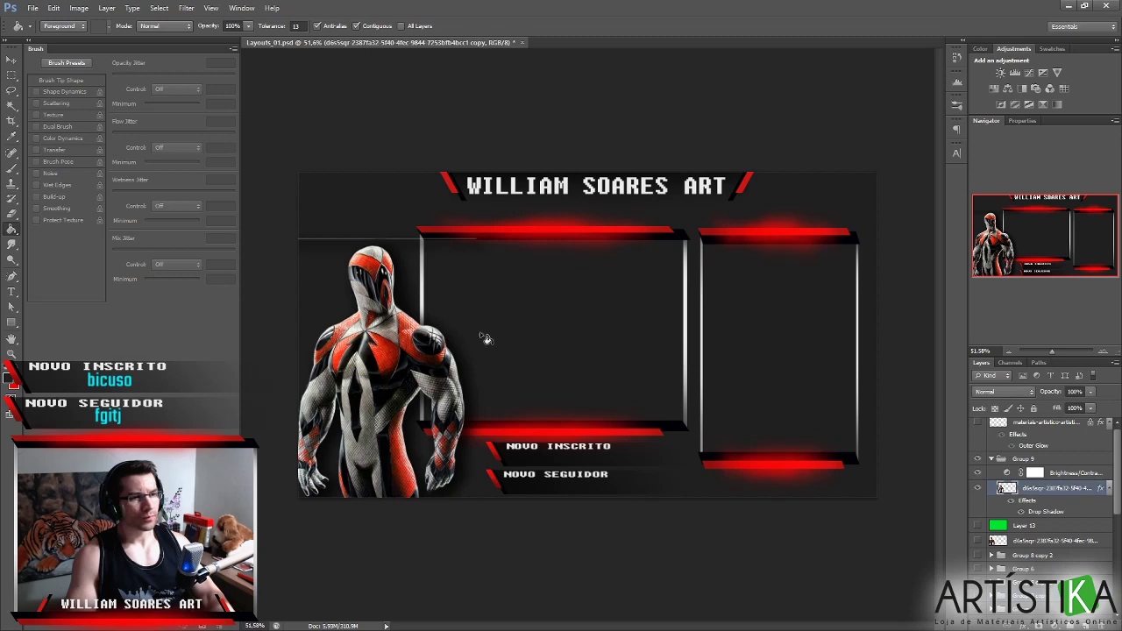
key(e)
key(bracketright)
key(bracketright)
key(bracketright)
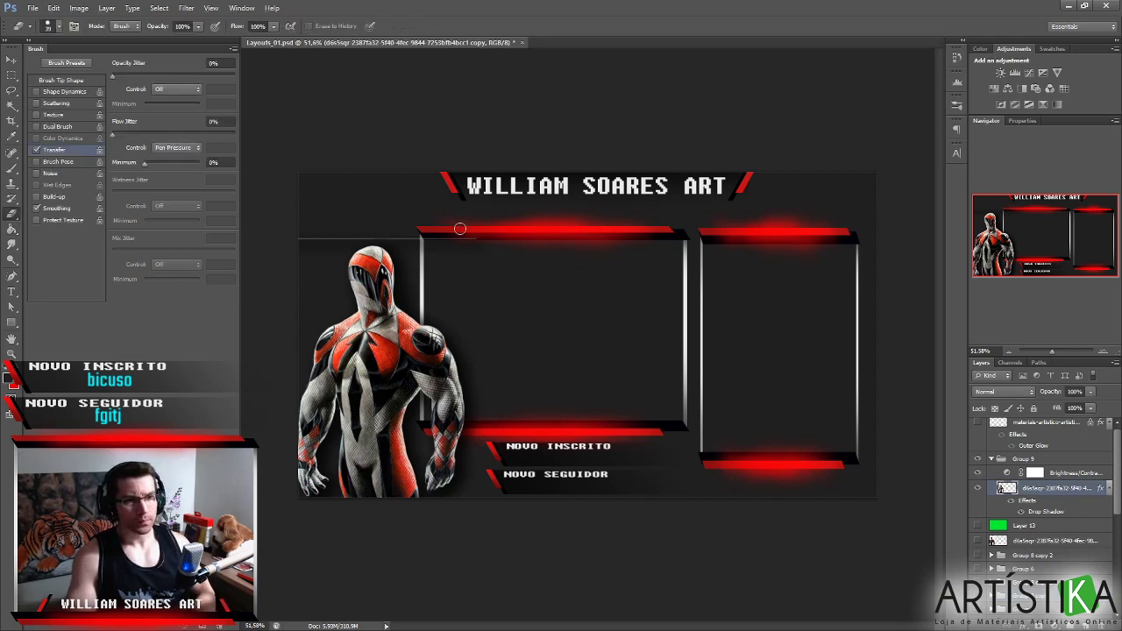
mouse_move(473, 235)
mouse_down()
mouse_move(363, 233)
mouse_move(257, 252)
mouse_up()
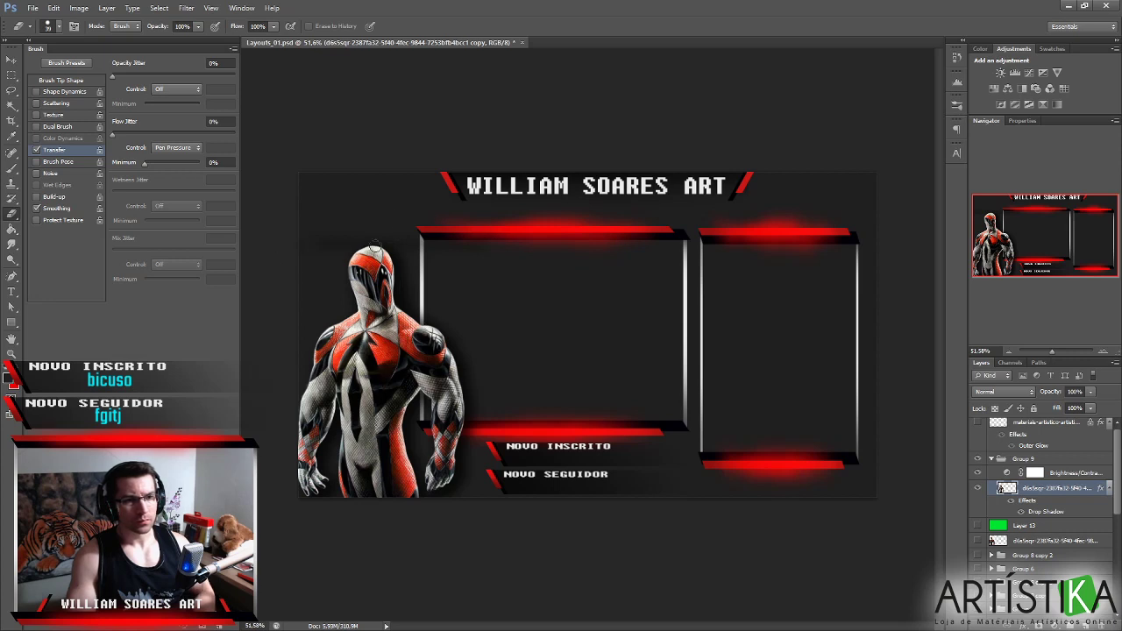
drag(354, 361, 392, 359)
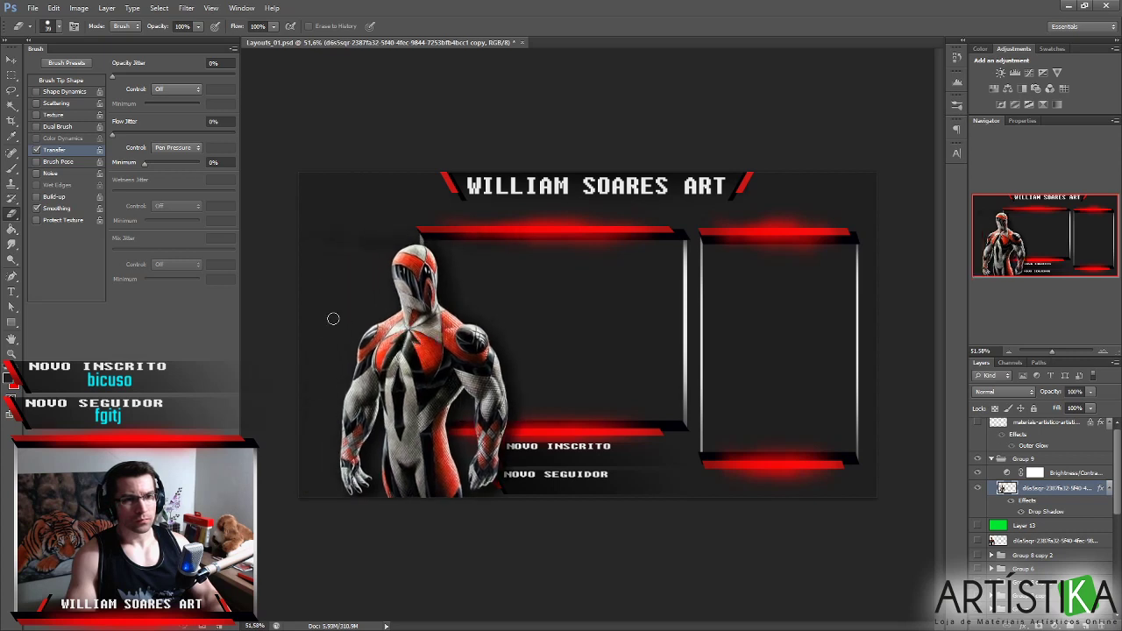
drag(411, 385, 374, 387)
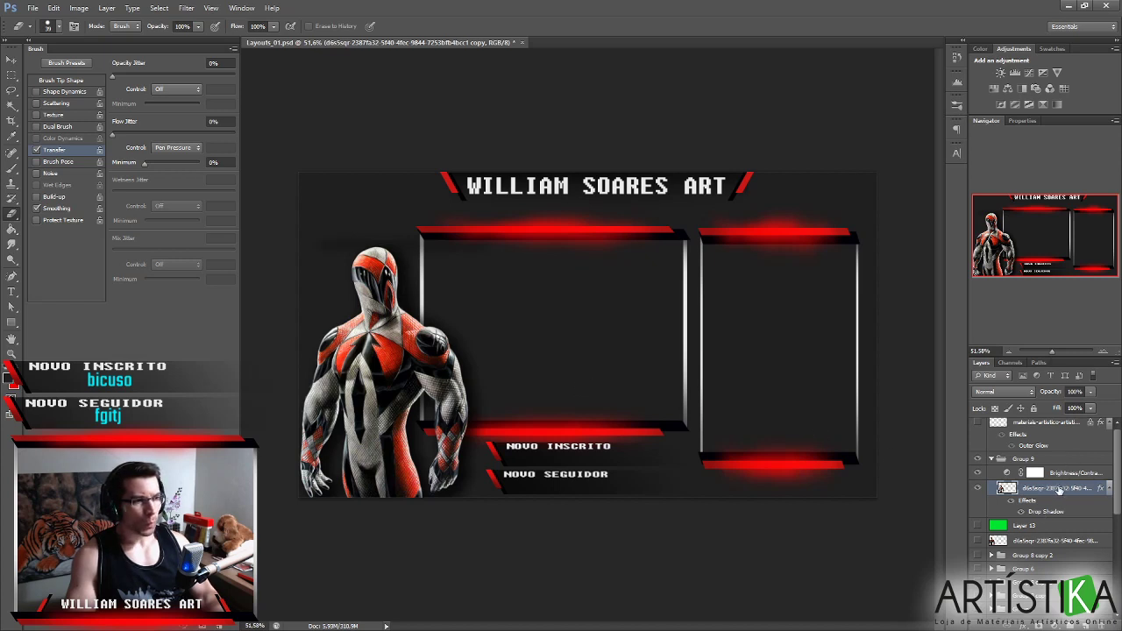
Add a new layer clipped to the cut-out character layer and set its blend mode to Hard Light.
key(ctrl+shift+alt+n)
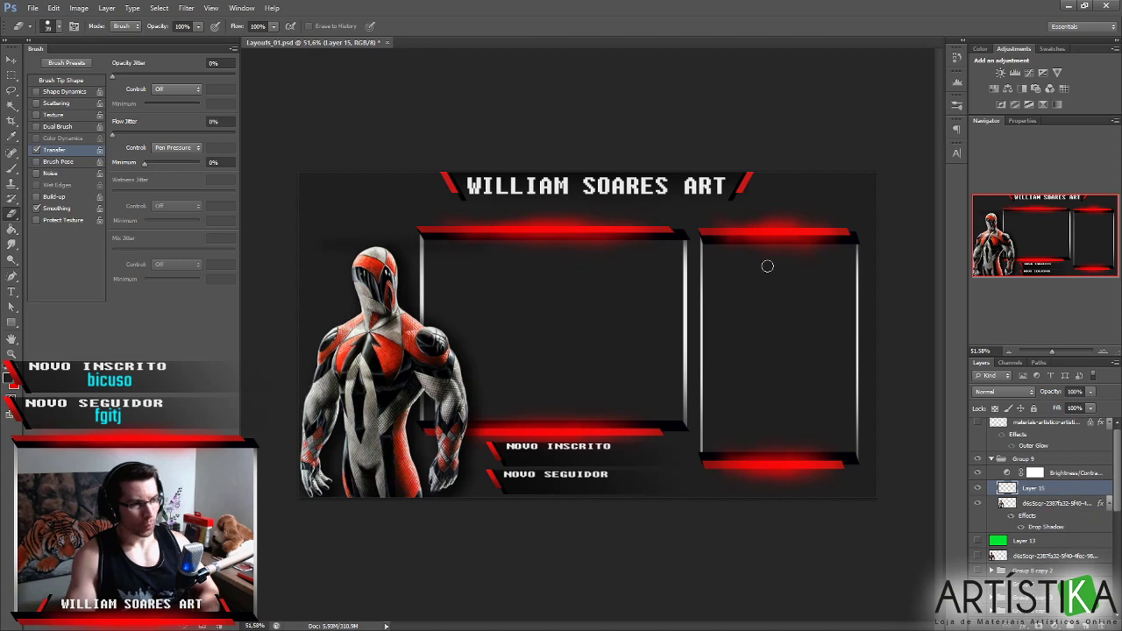
alt+click(1041, 495)
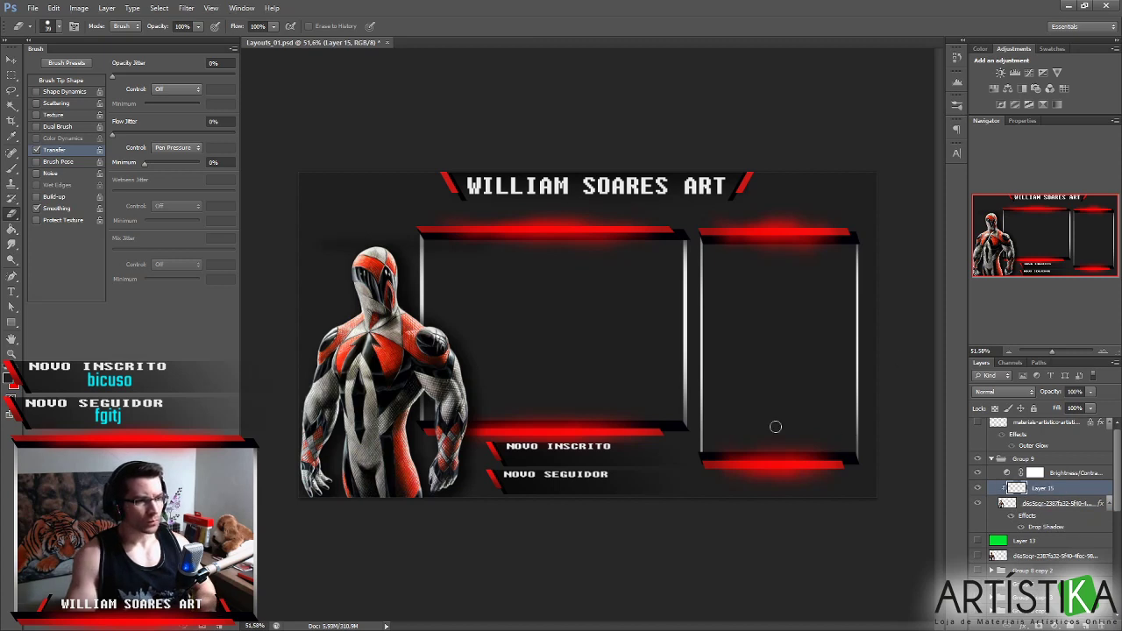
right_click(508, 418)
click(732, 563)
alt+right_click(382, 418)
click(1004, 391)
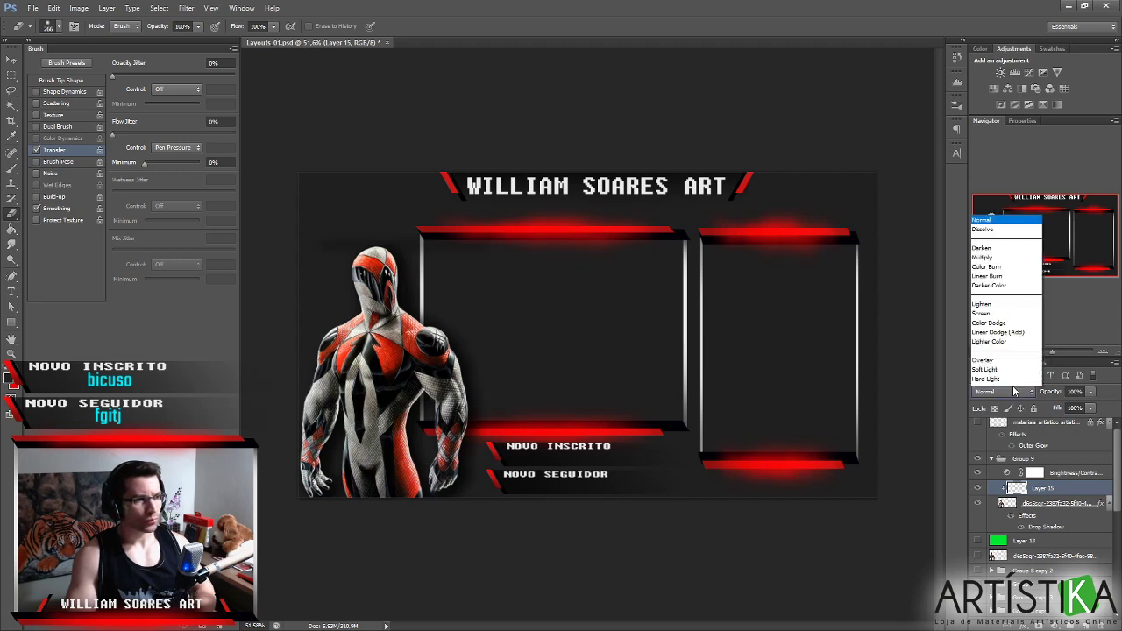
click(1006, 250)
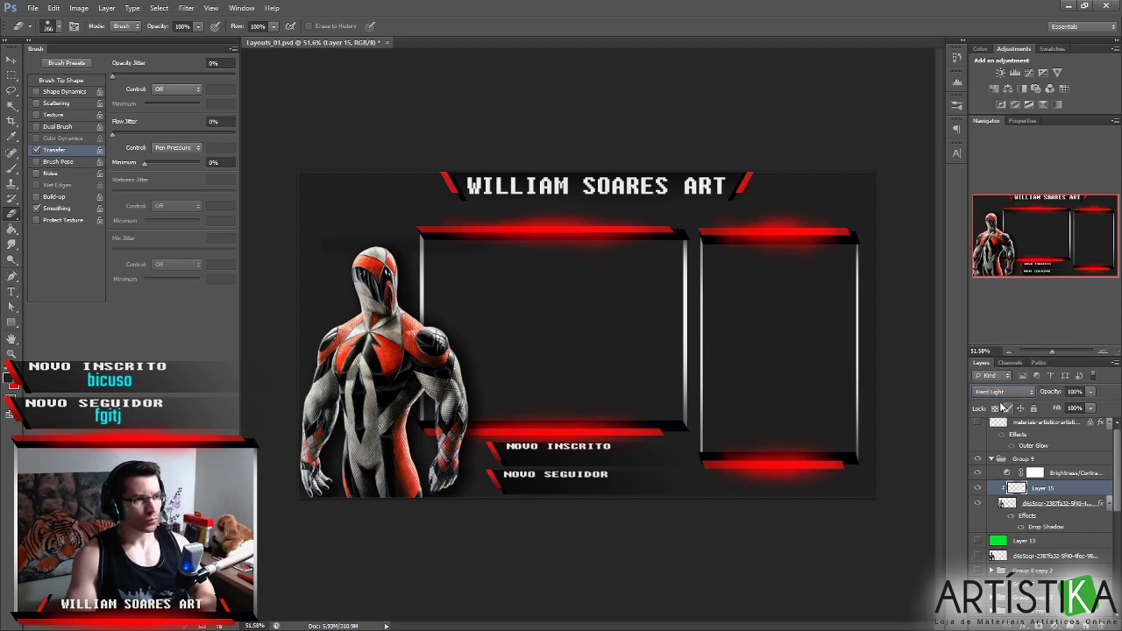
click(1008, 392)
click(1006, 250)
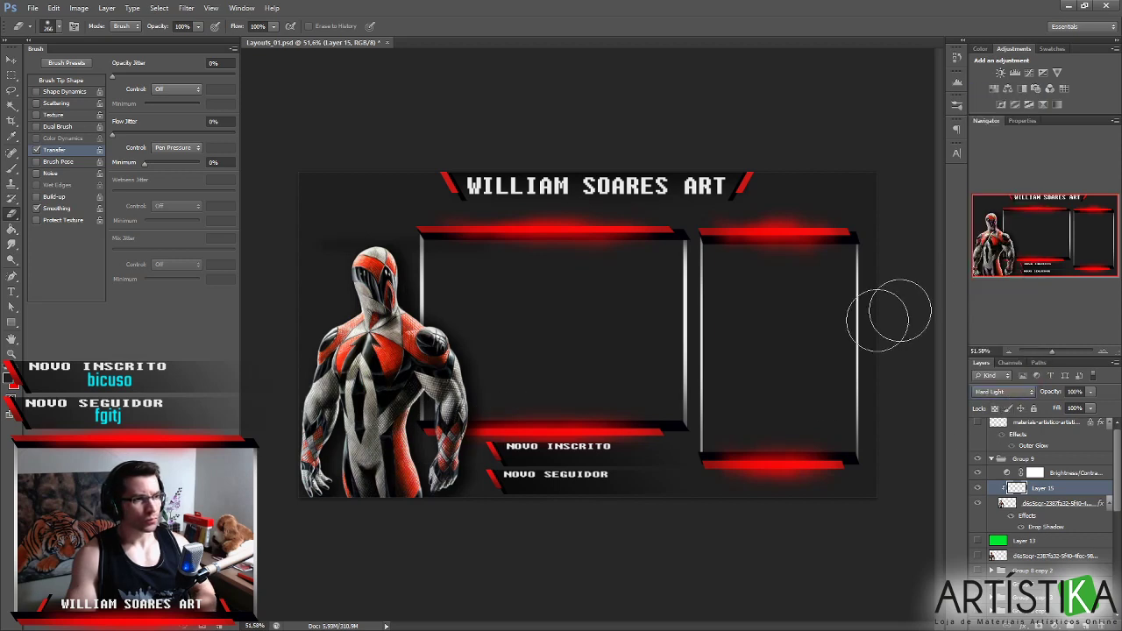
Paint dark shading over the character's hands on the clipped Hard Light layer with a large soft black brush.
alt+shift+right_click(302, 438)
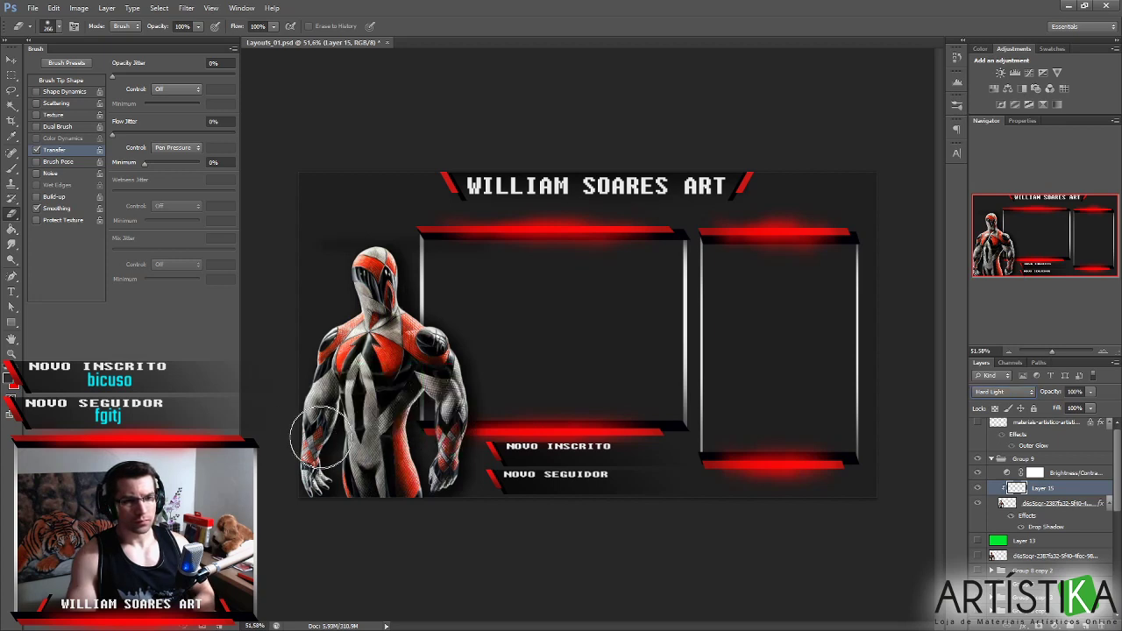
alt+shift+right_click(298, 412)
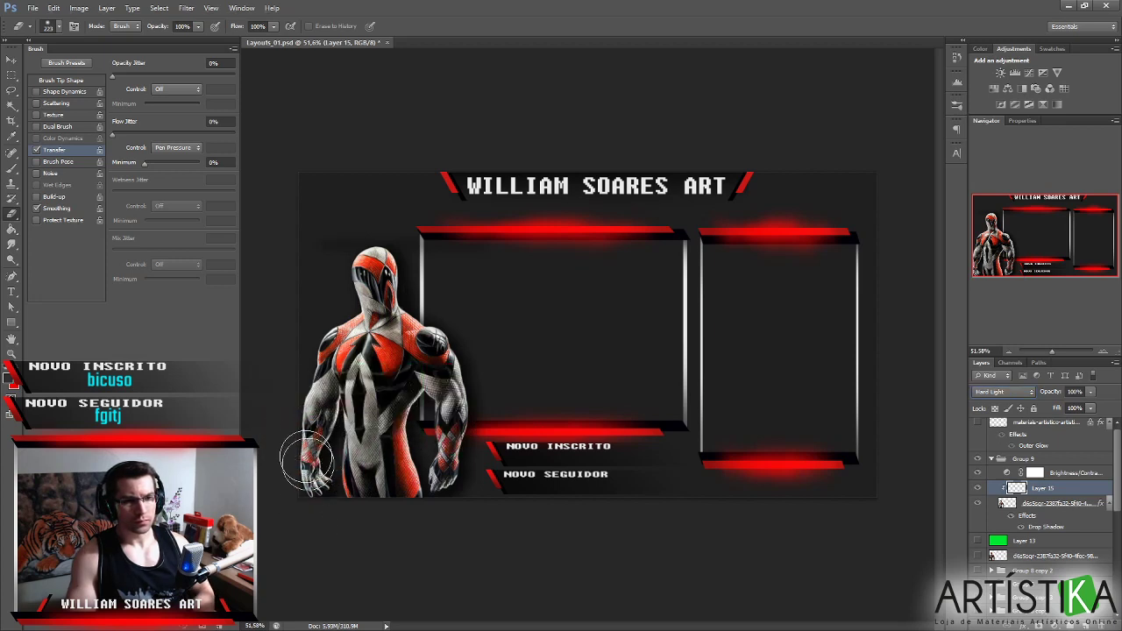
key(b)
right_click(311, 434)
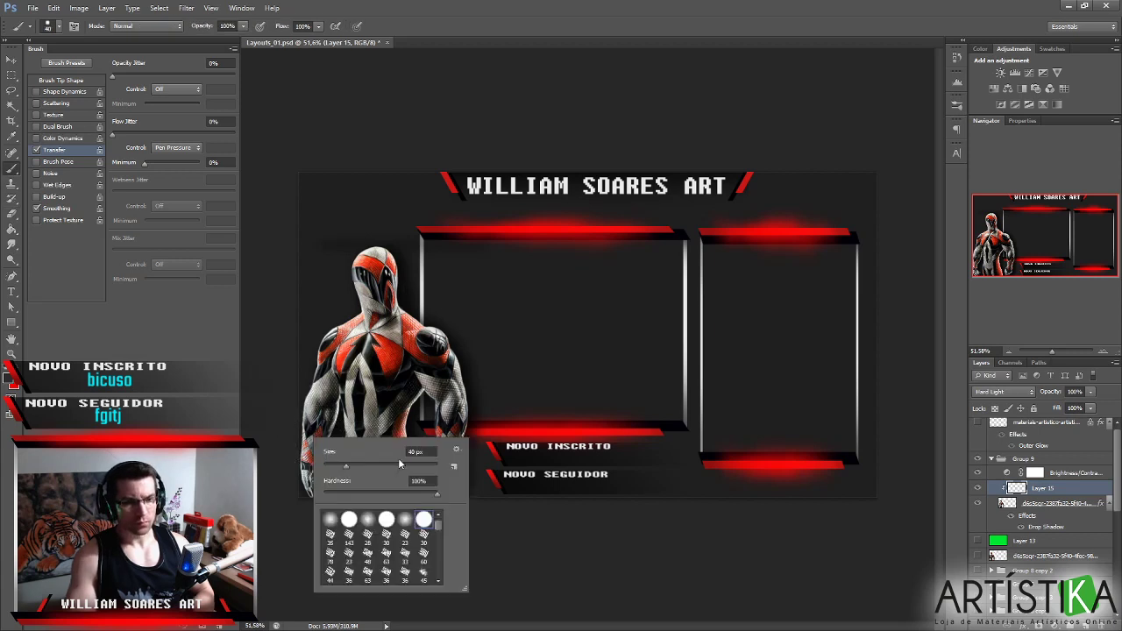
double_click(411, 521)
alt+right_click(293, 425)
alt+shift+right_click(331, 440)
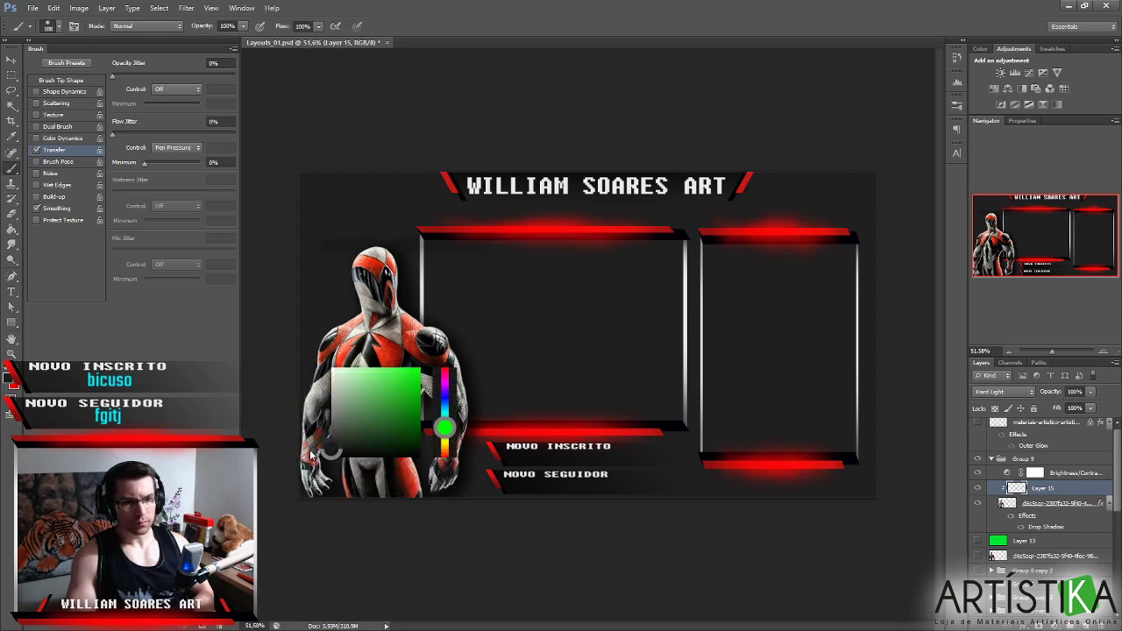
drag(316, 464, 325, 491)
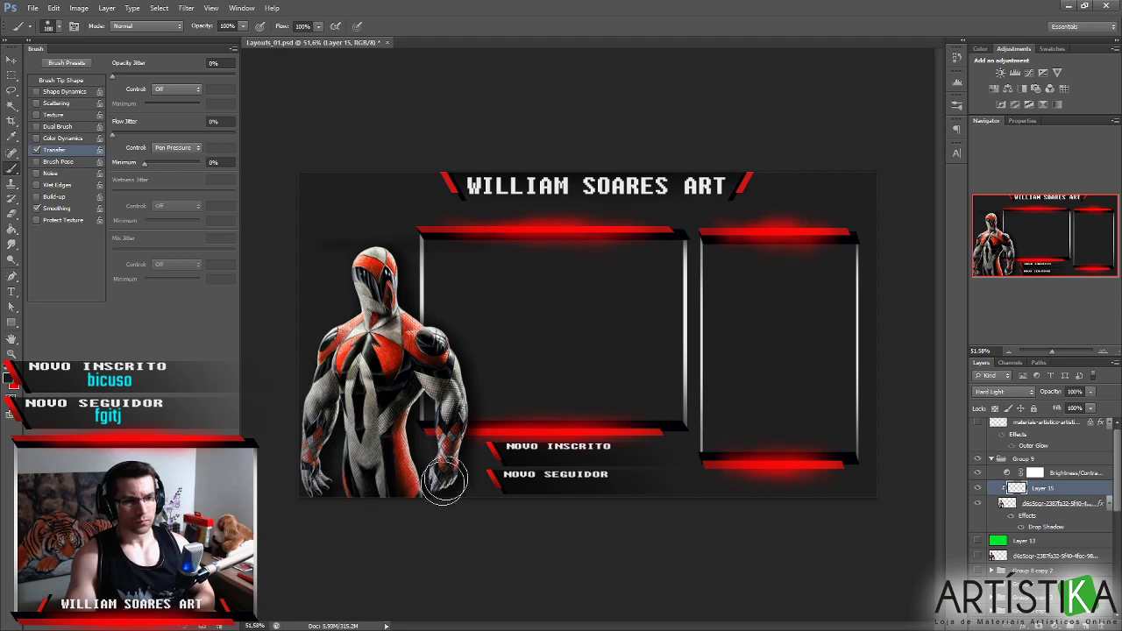
key(bracketright)
key(bracketright)
key(bracketright)
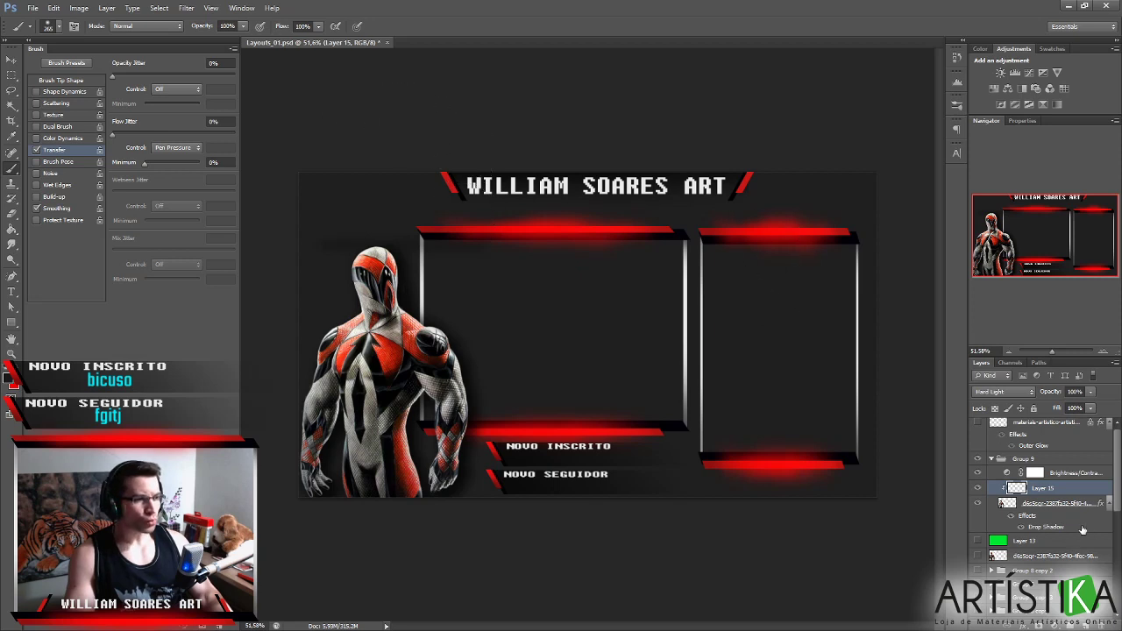
Refill the Layer 14 background with a lighter dark grey using the Paint Bucket, trying a mid grey before settling on the darker one.
scroll(1066, 566, down, 5)
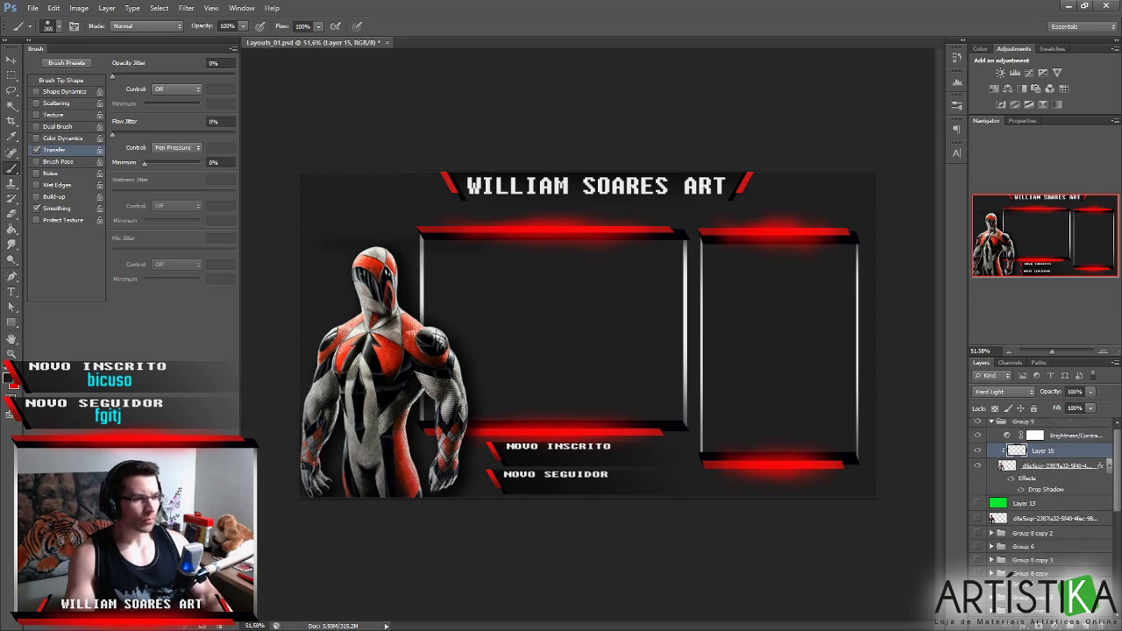
scroll(1067, 571, down, 1)
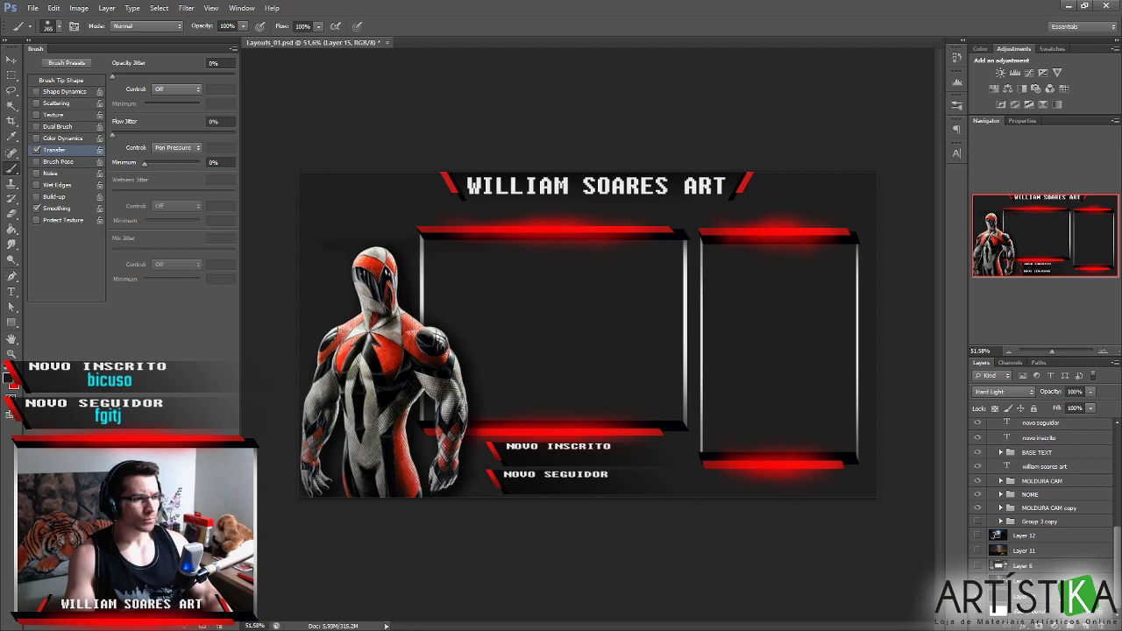
key(g)
key(alt+bracketleft)
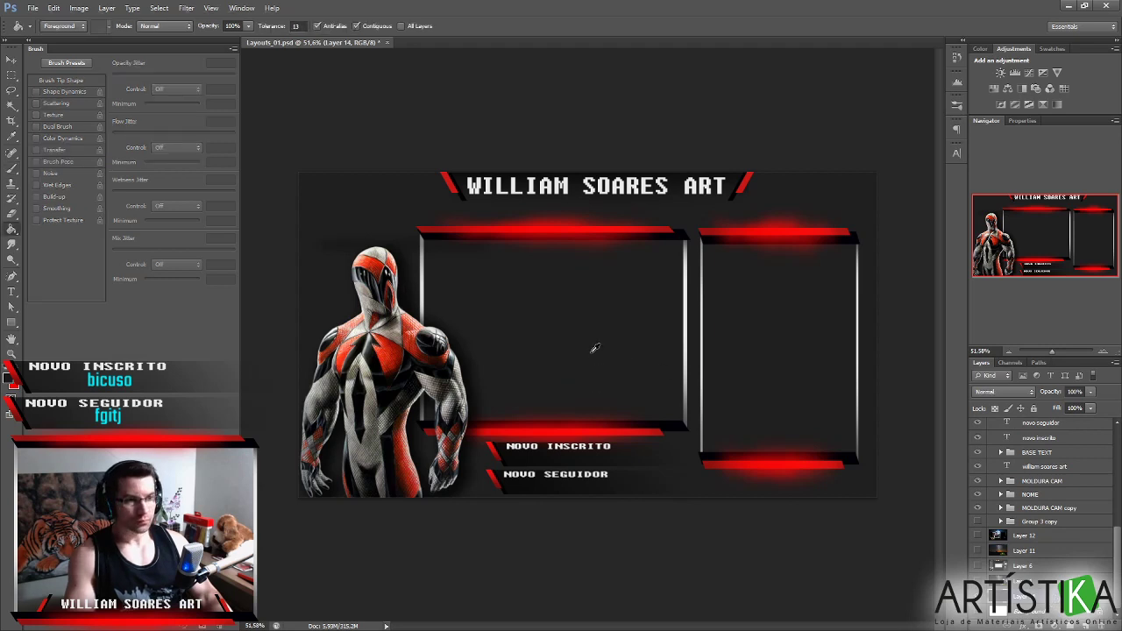
alt+shift+right_click(594, 348)
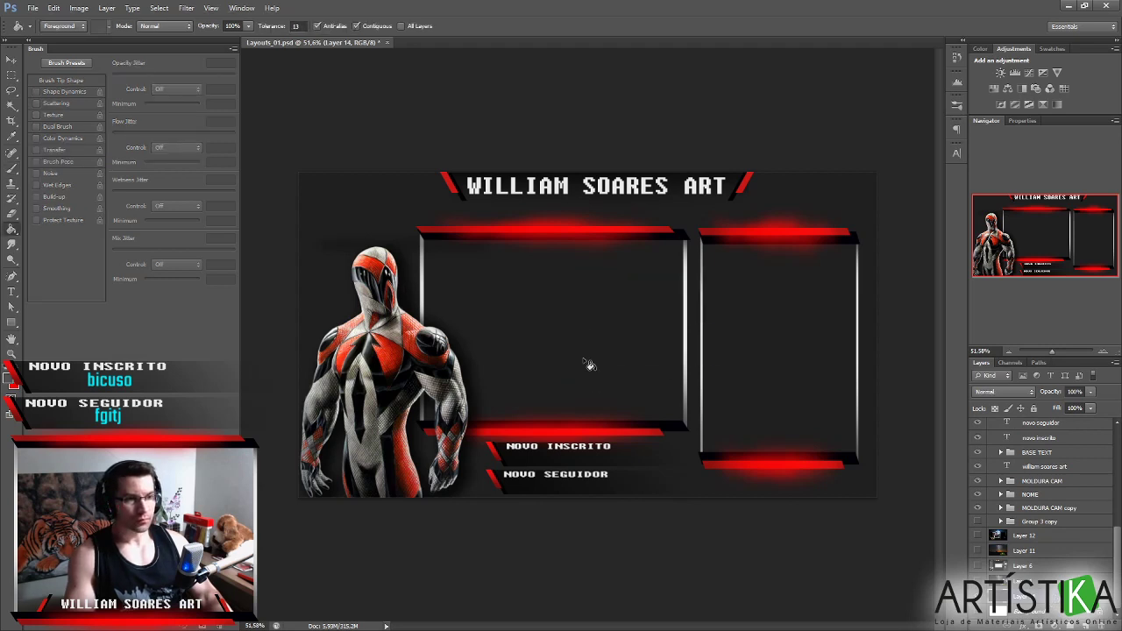
click(589, 365)
alt+shift+right_click(585, 360)
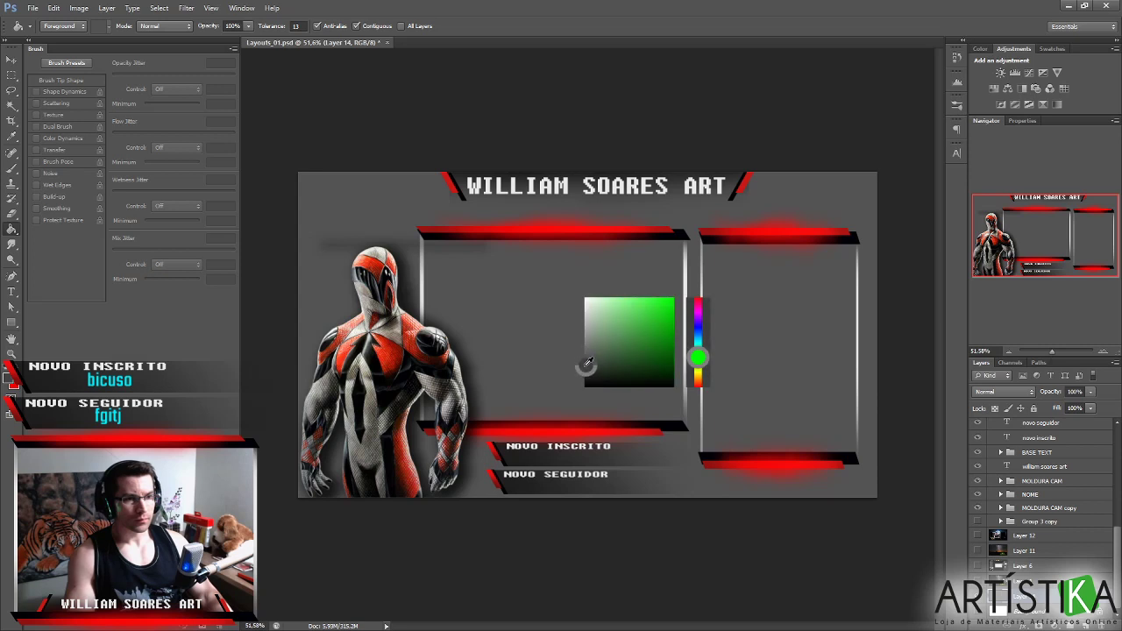
click(588, 352)
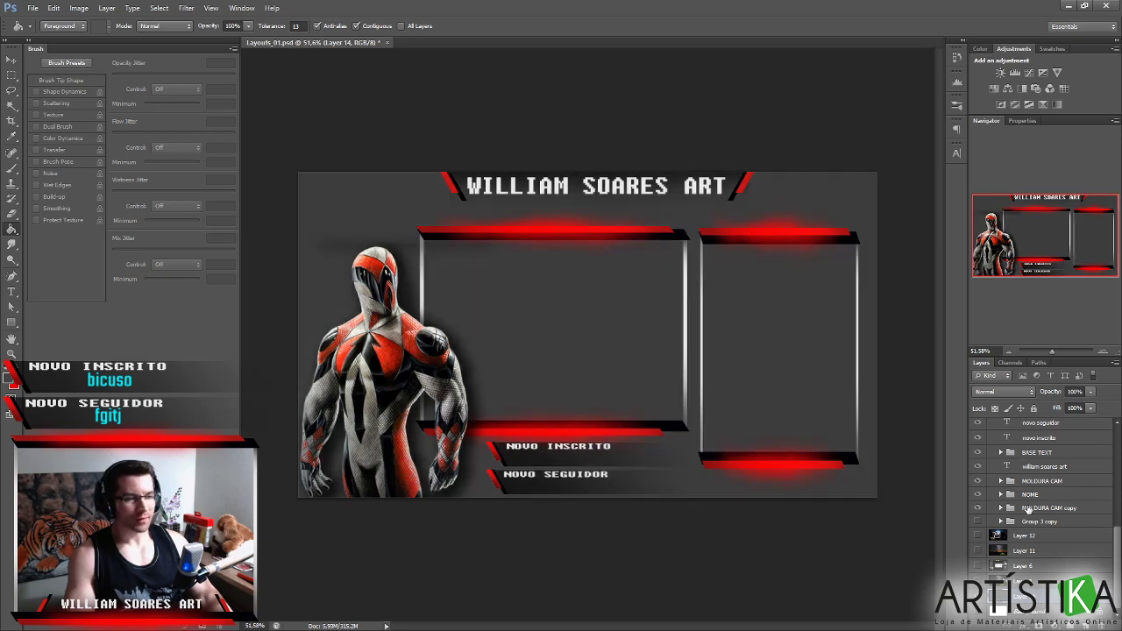
Select the cut-out character layer and set up the Eraser with Transfer turned off and a smaller brush of about 68 px.
scroll(1030, 510, down, 5)
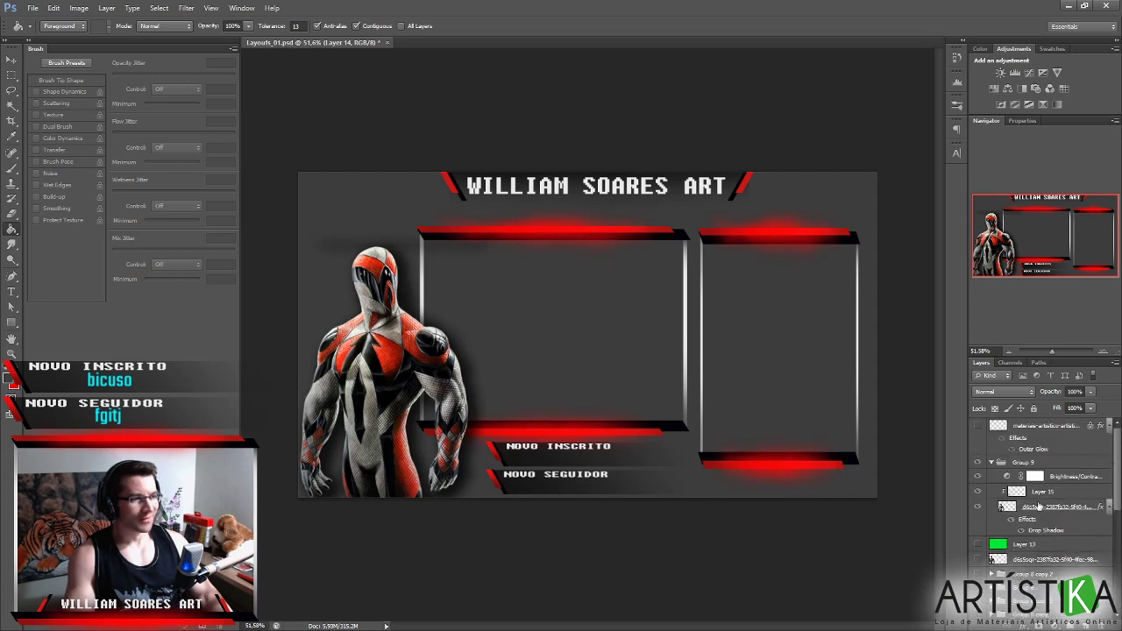
click(1047, 509)
key(e)
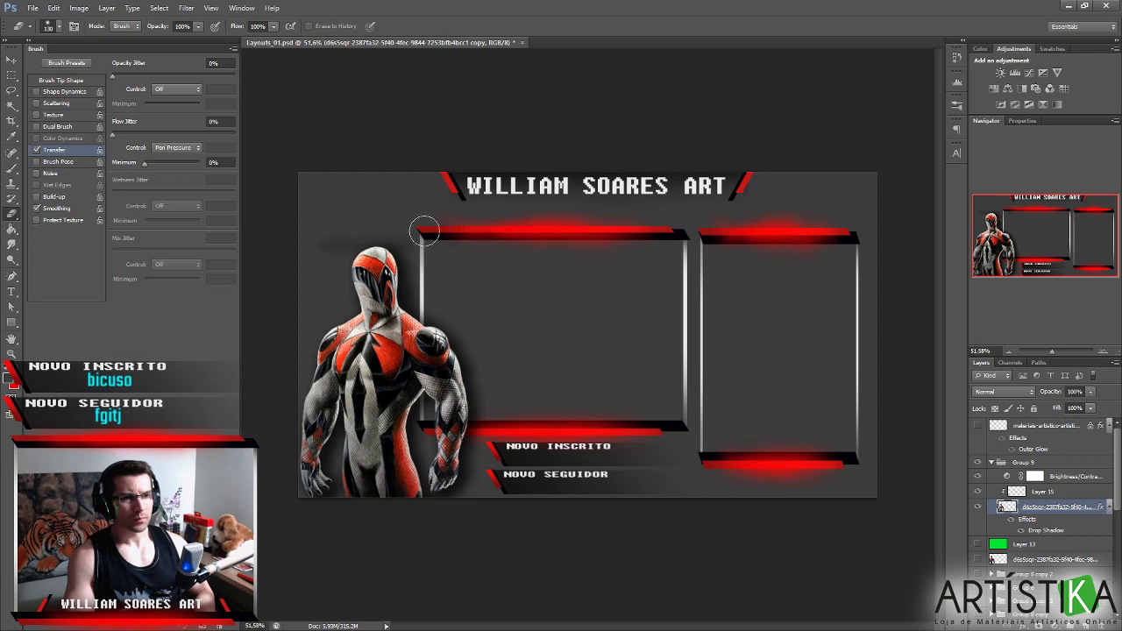
click(38, 151)
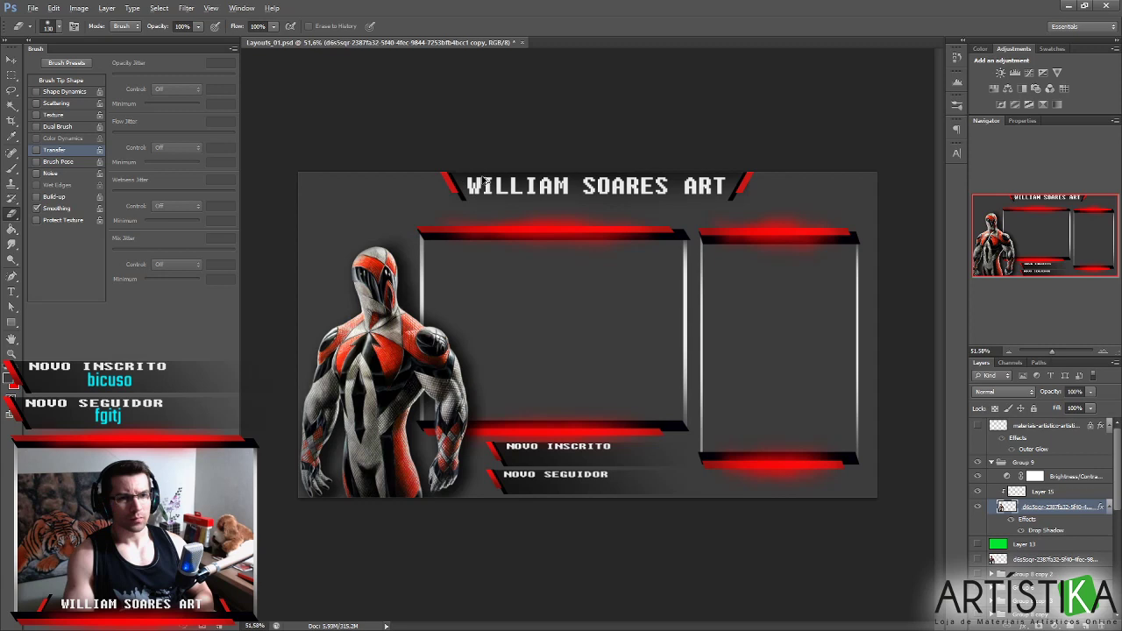
alt+right_click(430, 238)
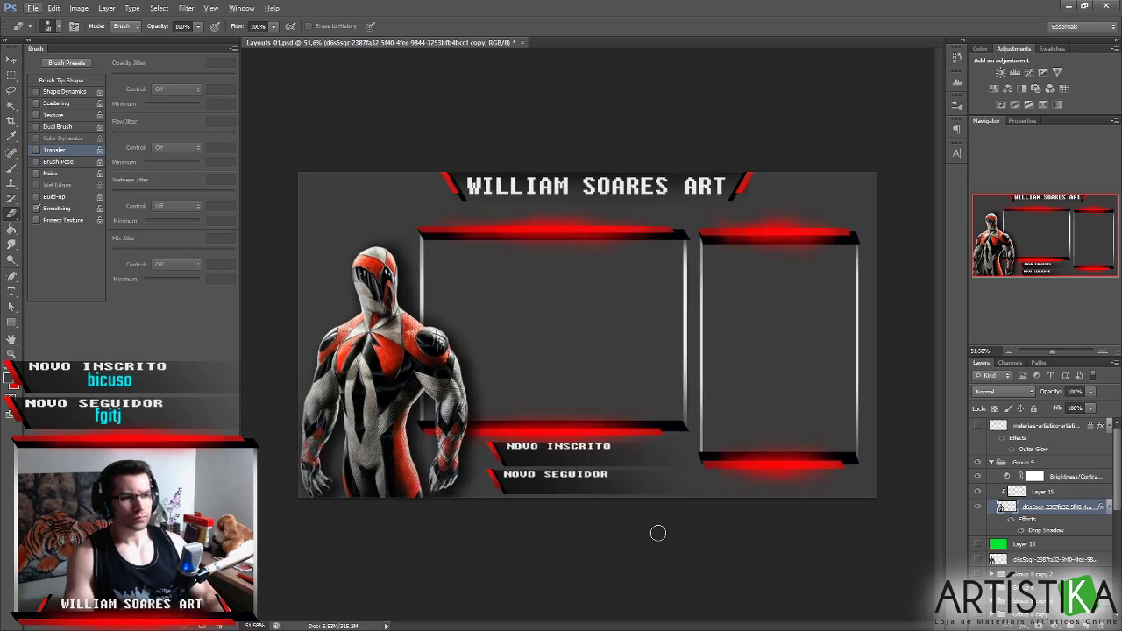
Open the layer style of the plain grey background Layer 14 and enable Bevel & Emboss with its Texture option.
scroll(656, 531, down, 1)
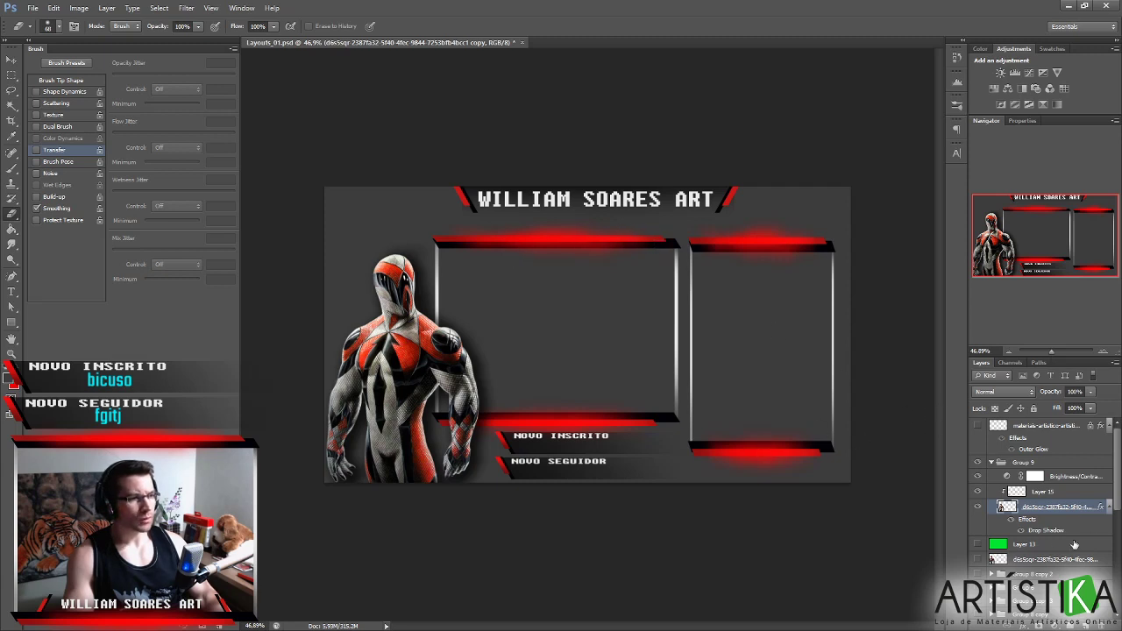
scroll(1085, 518, down, 5)
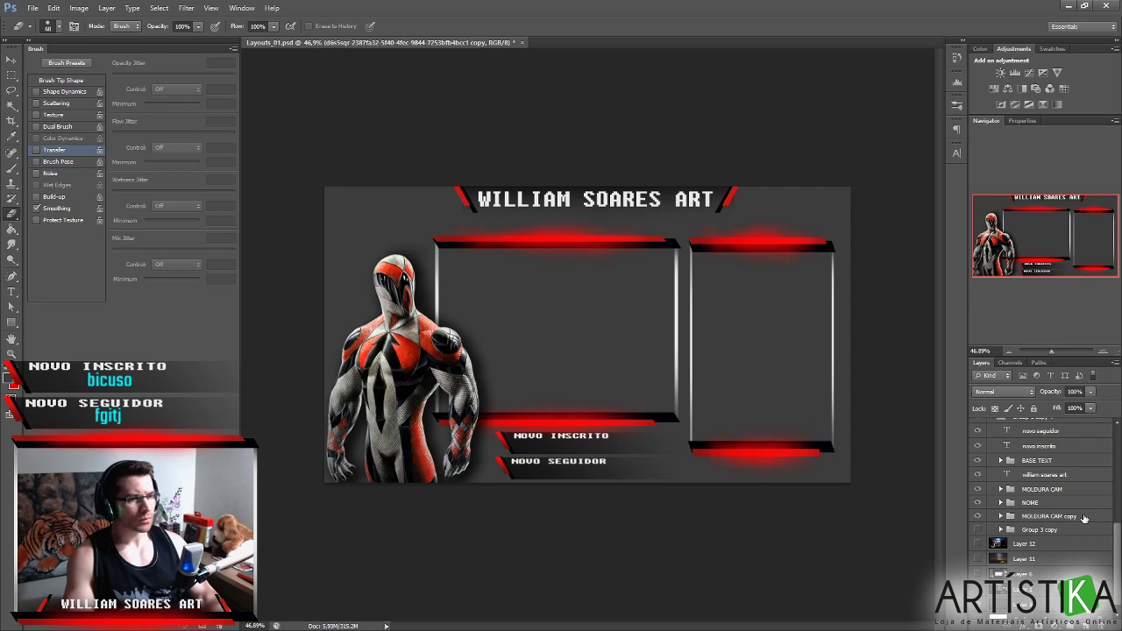
scroll(1084, 518, up, 2)
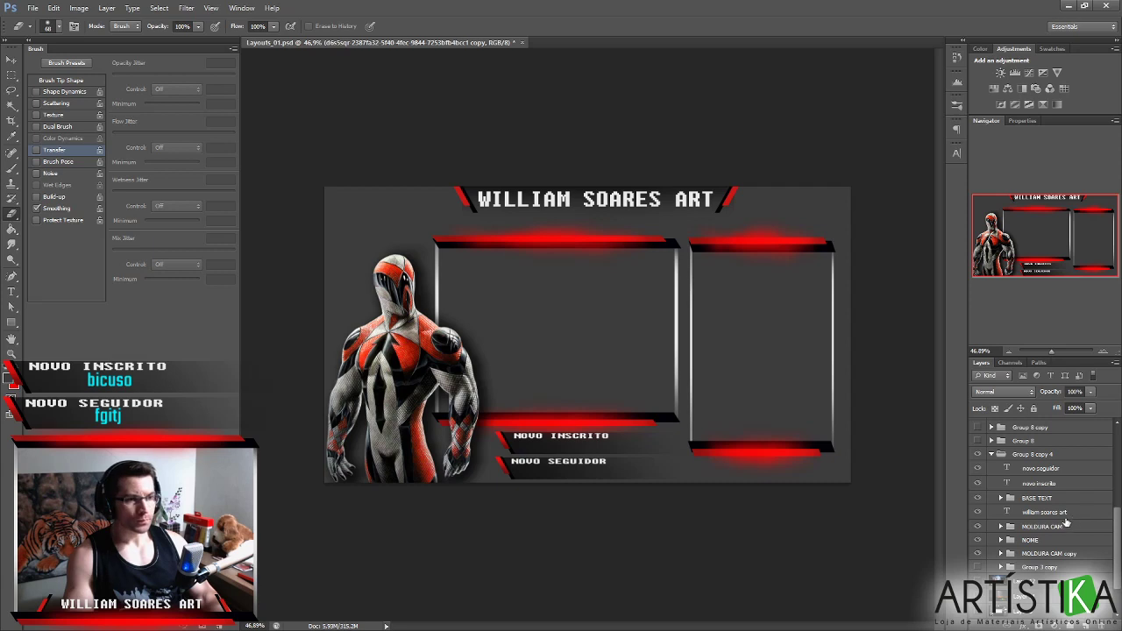
scroll(1067, 558, up, 1)
scroll(1067, 555, down, 1)
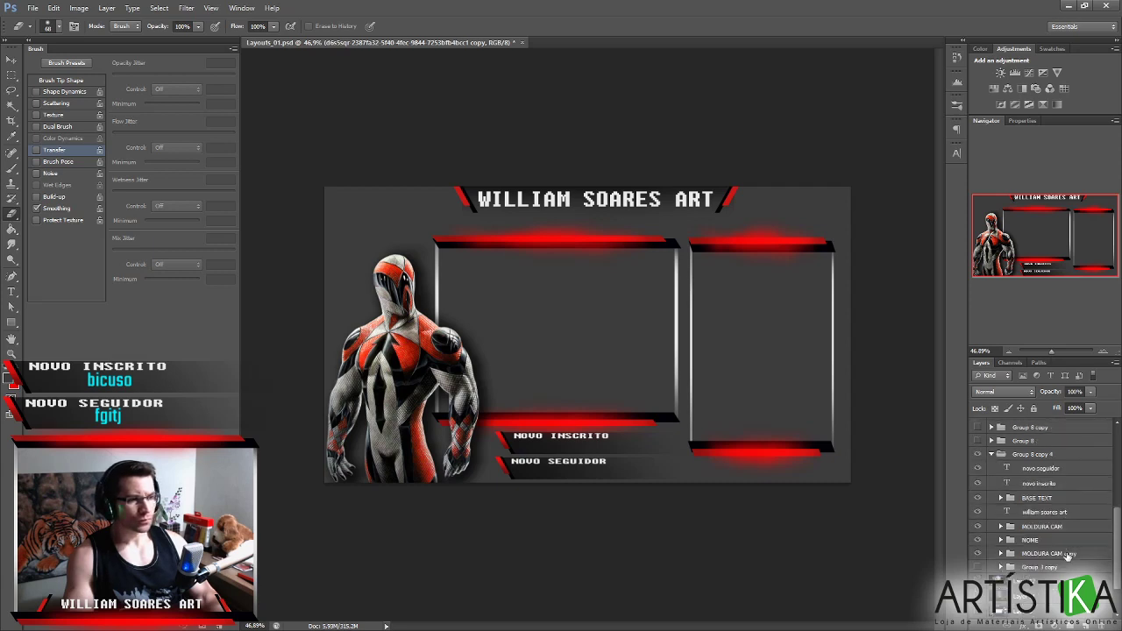
scroll(1080, 552, down, 2)
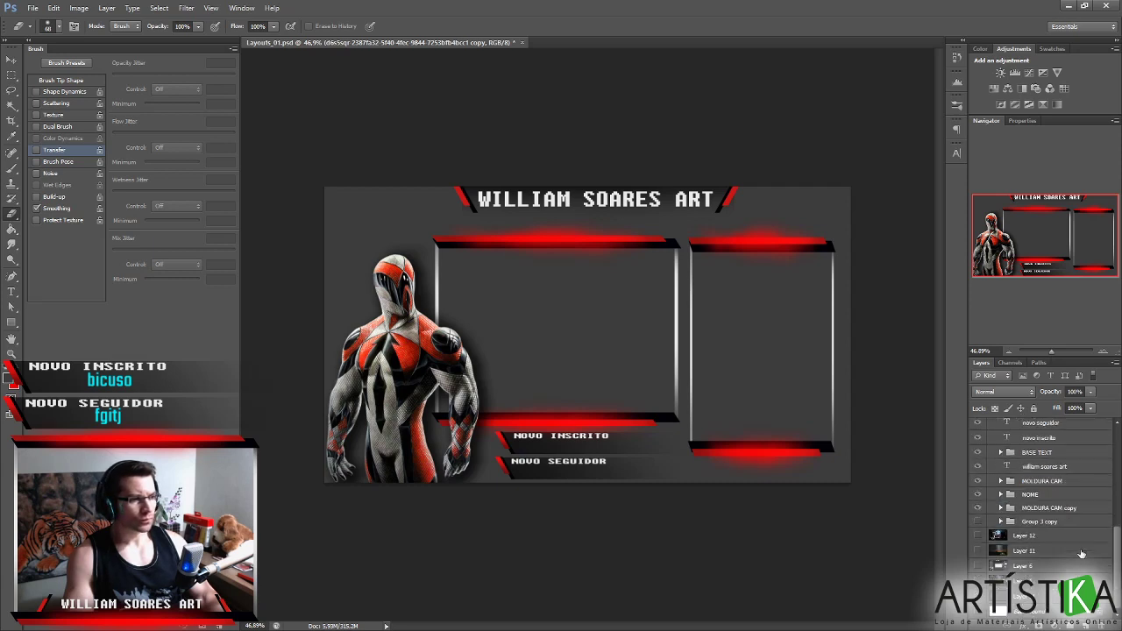
click(991, 596)
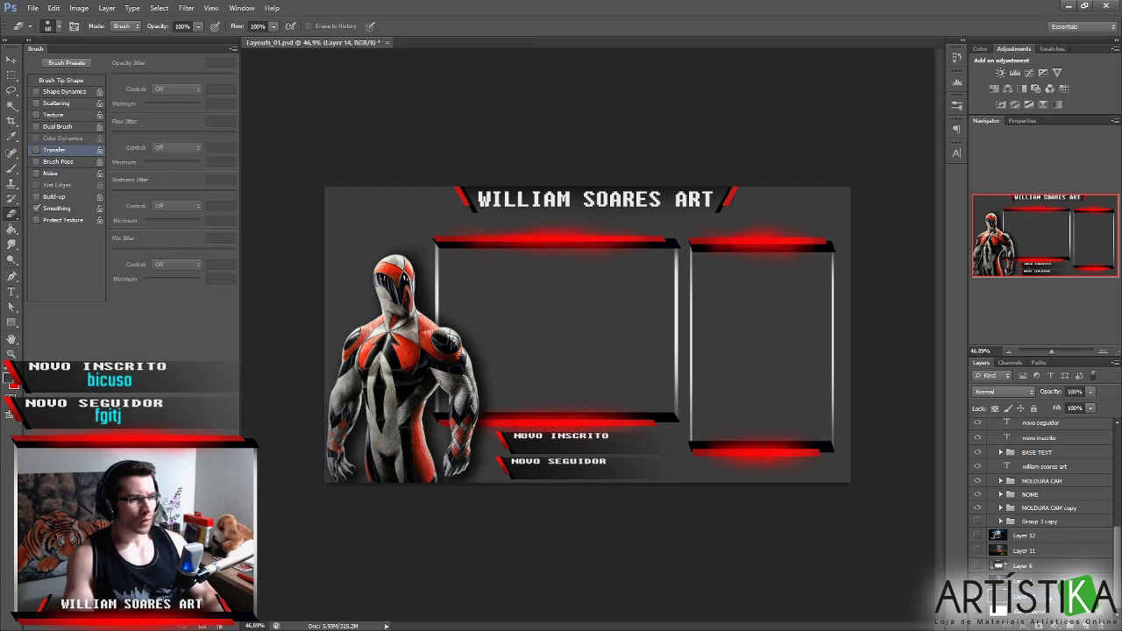
double_click(990, 596)
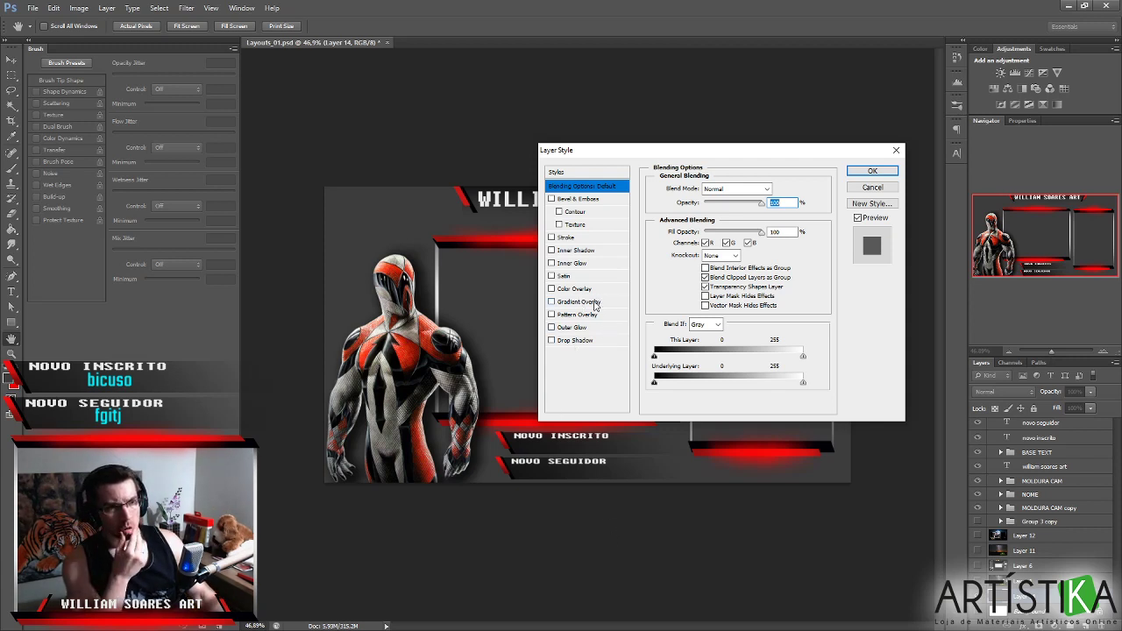
click(578, 213)
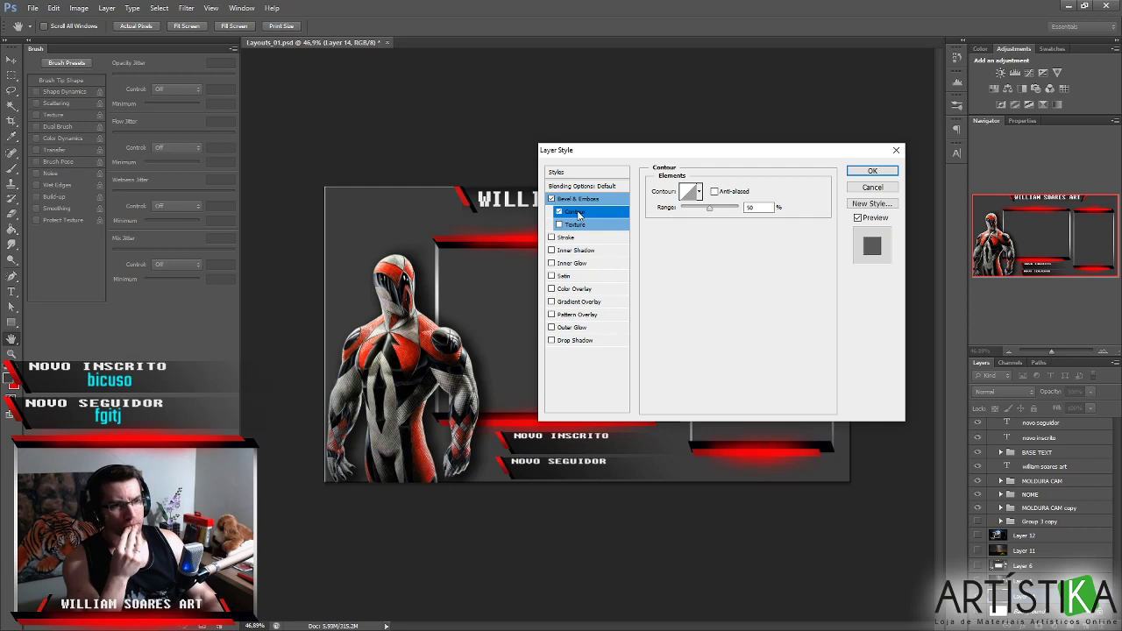
click(560, 213)
click(560, 226)
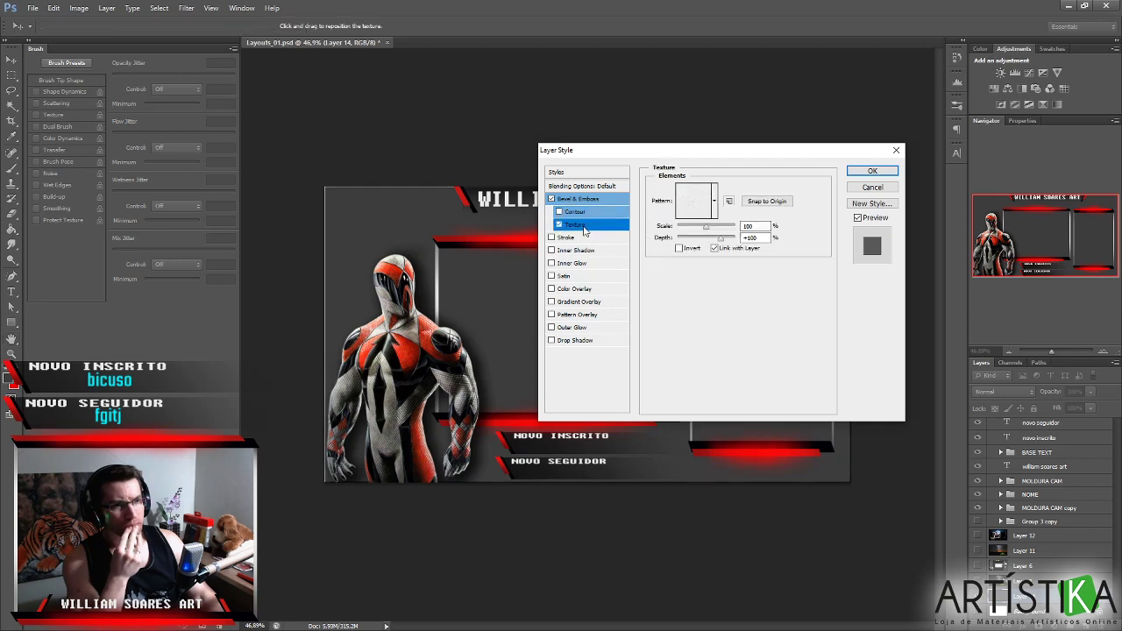
Set the bevel's texture to the white hexagon pattern after trying the dark hexagon pattern beside it.
click(702, 208)
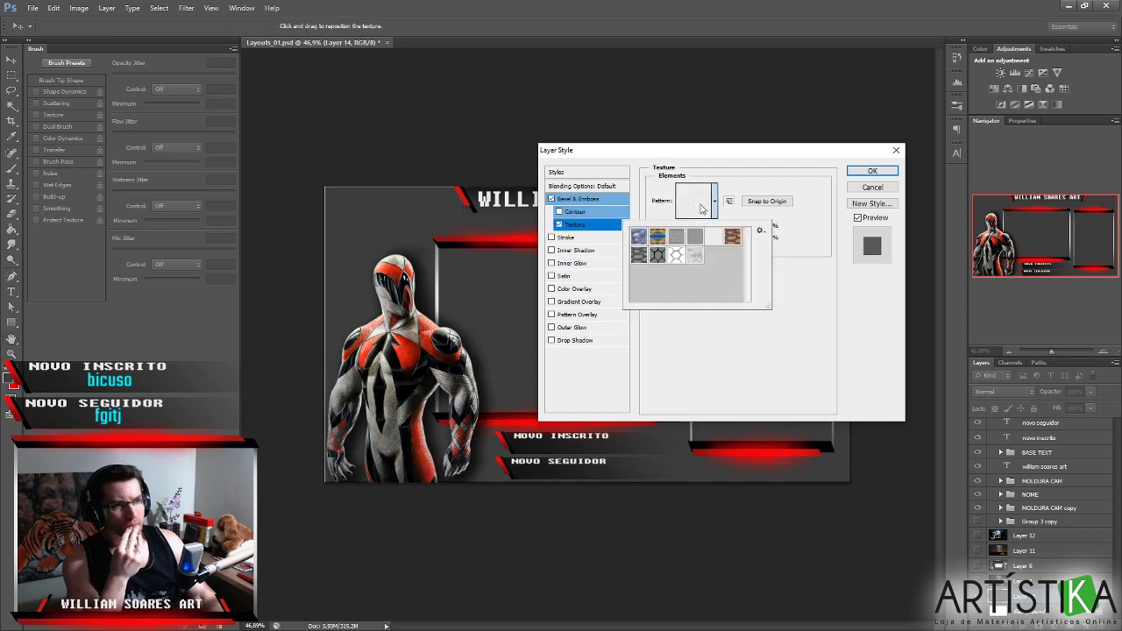
click(657, 255)
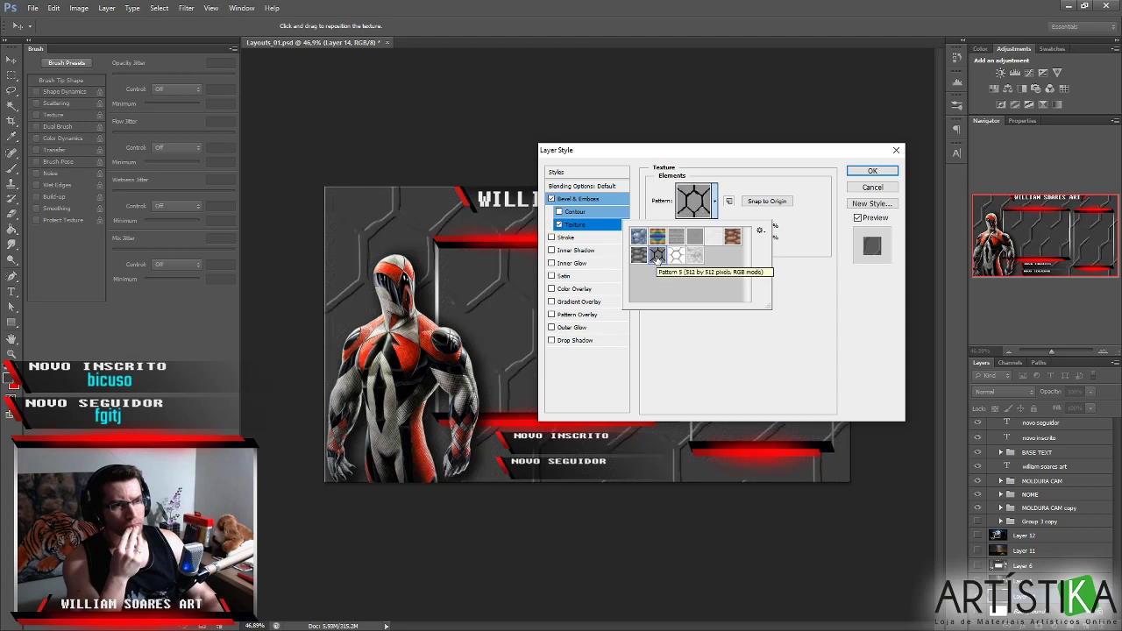
click(676, 255)
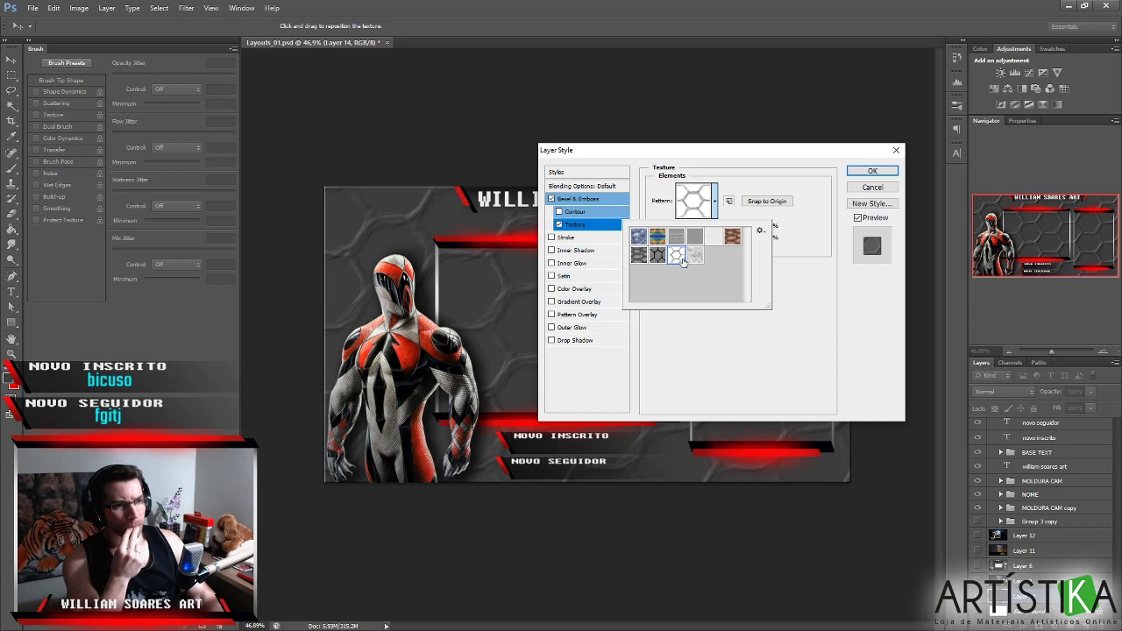
click(789, 224)
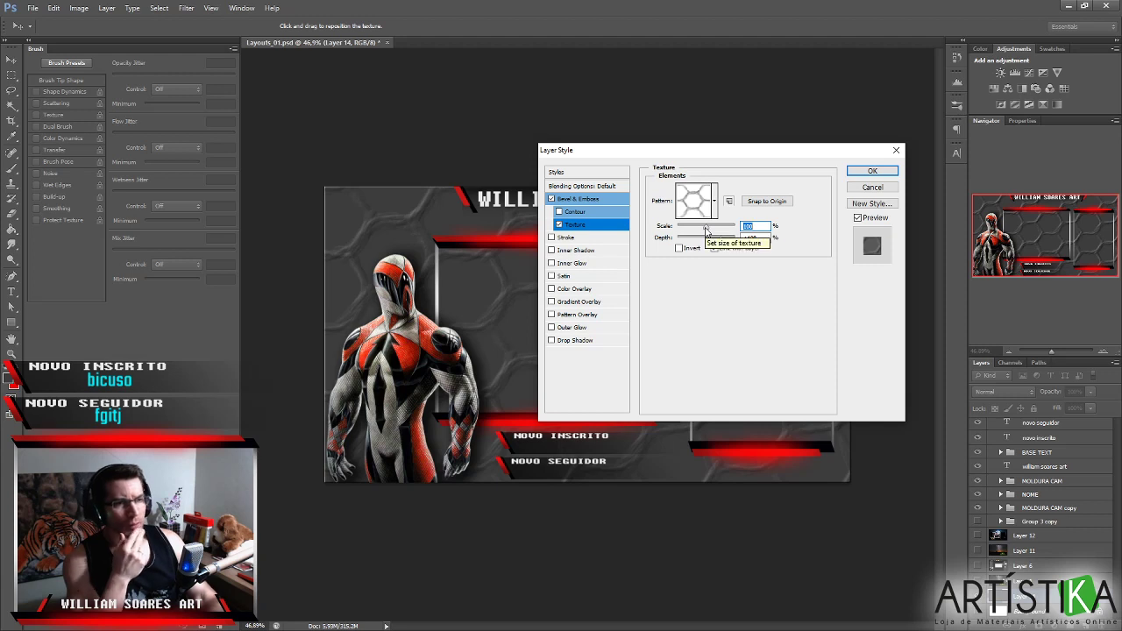
Set the Bevel & Emboss direction to Down and its depth to about 409%.
click(580, 199)
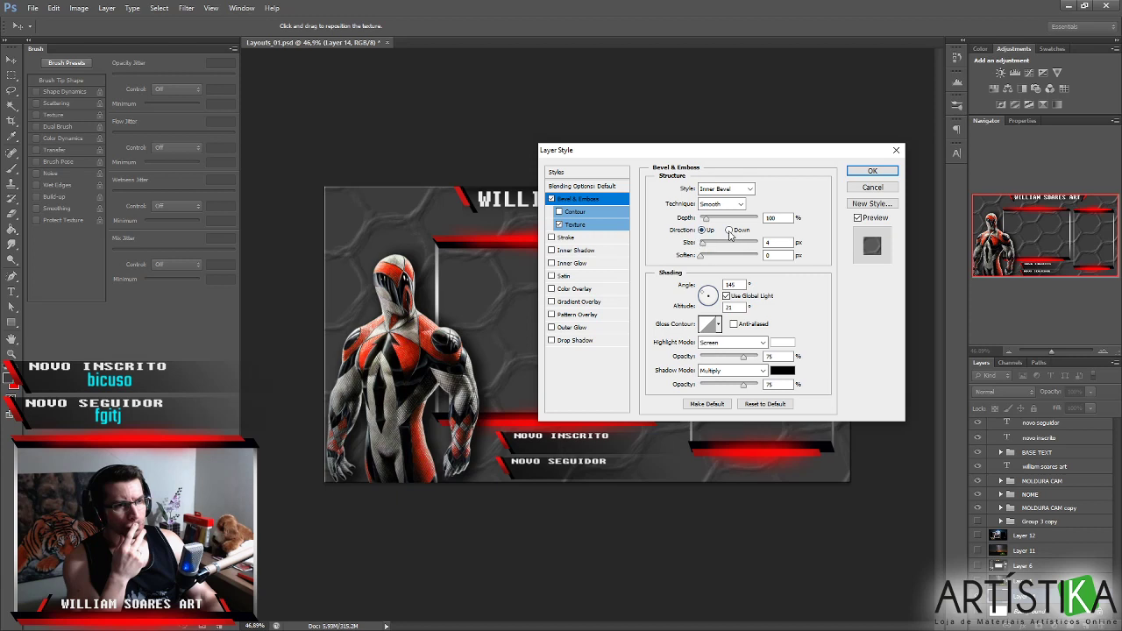
click(730, 231)
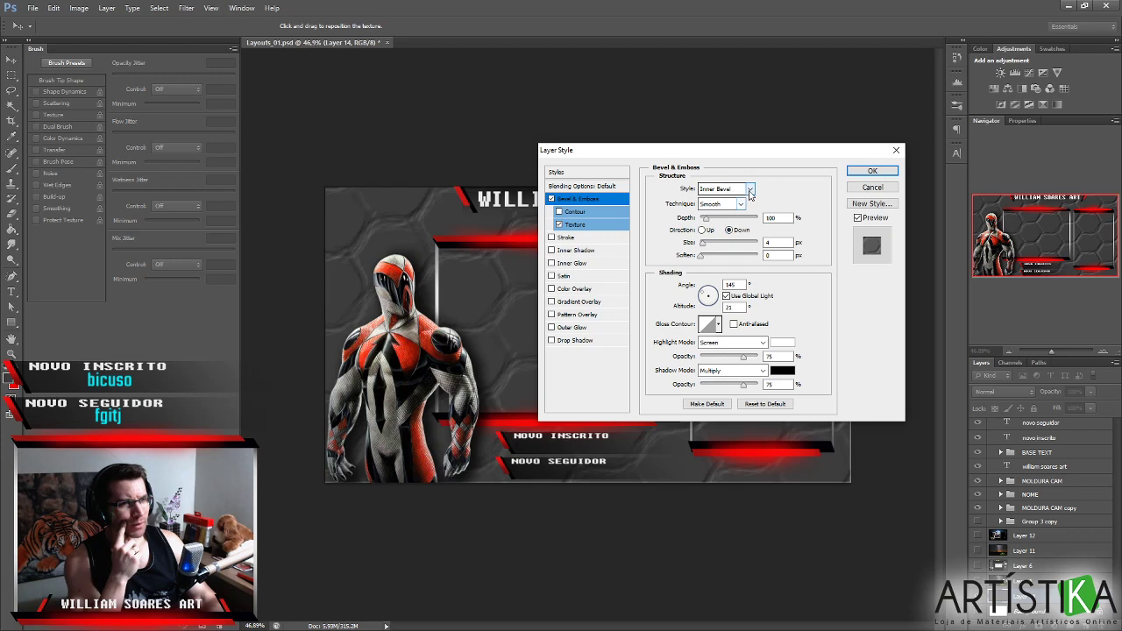
drag(707, 220, 724, 226)
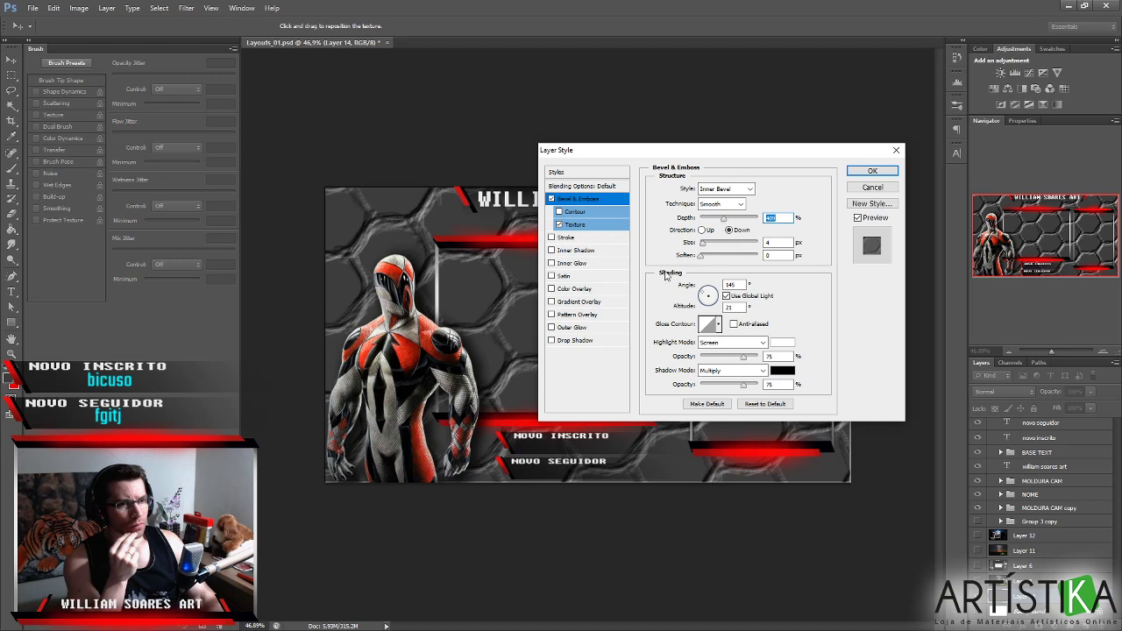
Shrink the hexagon texture's scale to about 7%, then lower the bevel depth below 100% and apply the layer style.
click(594, 229)
drag(707, 230, 681, 232)
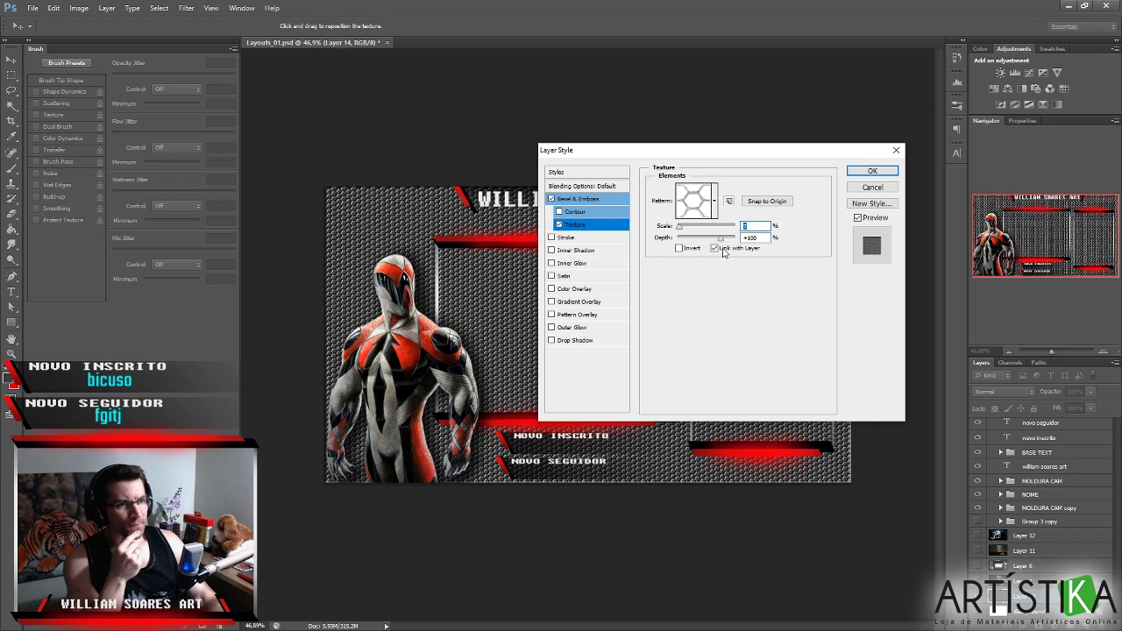
click(588, 203)
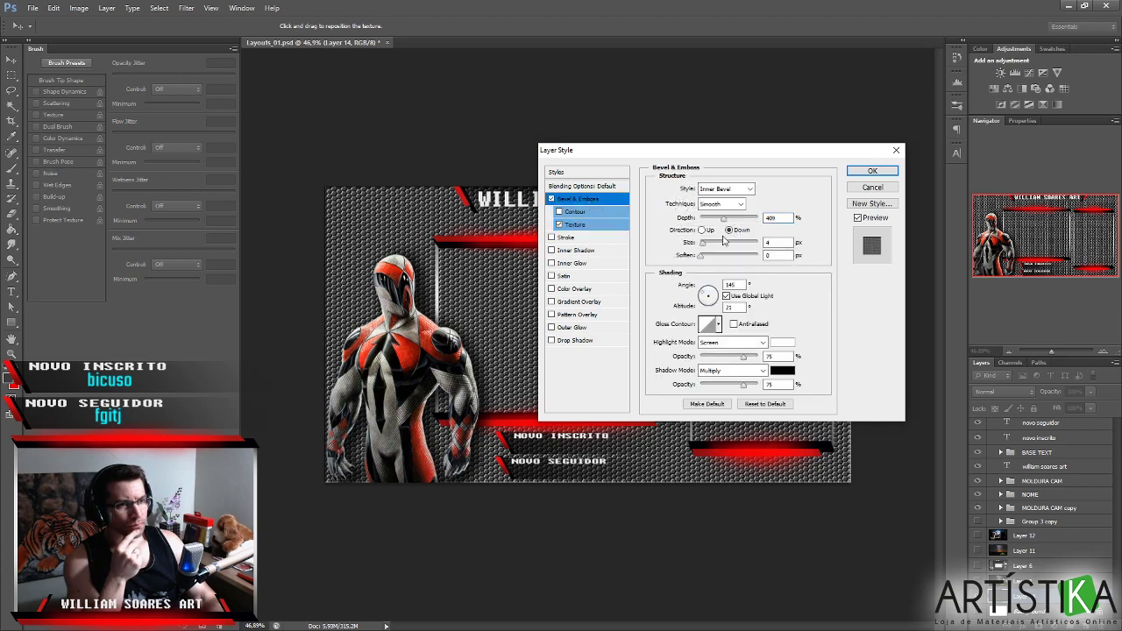
drag(724, 223, 710, 224)
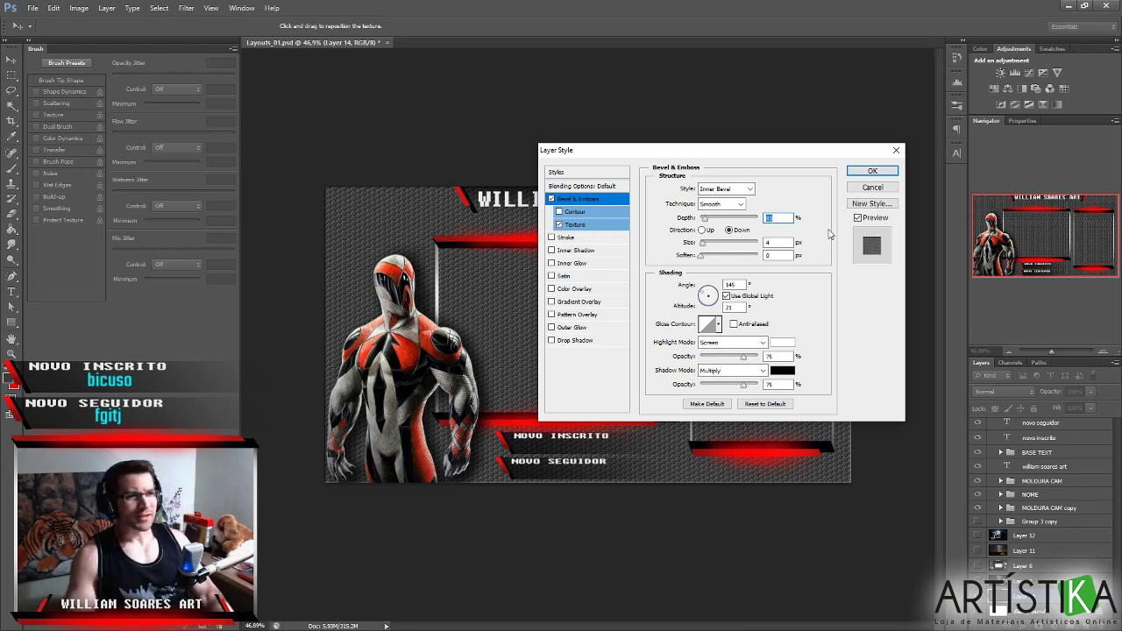
click(868, 173)
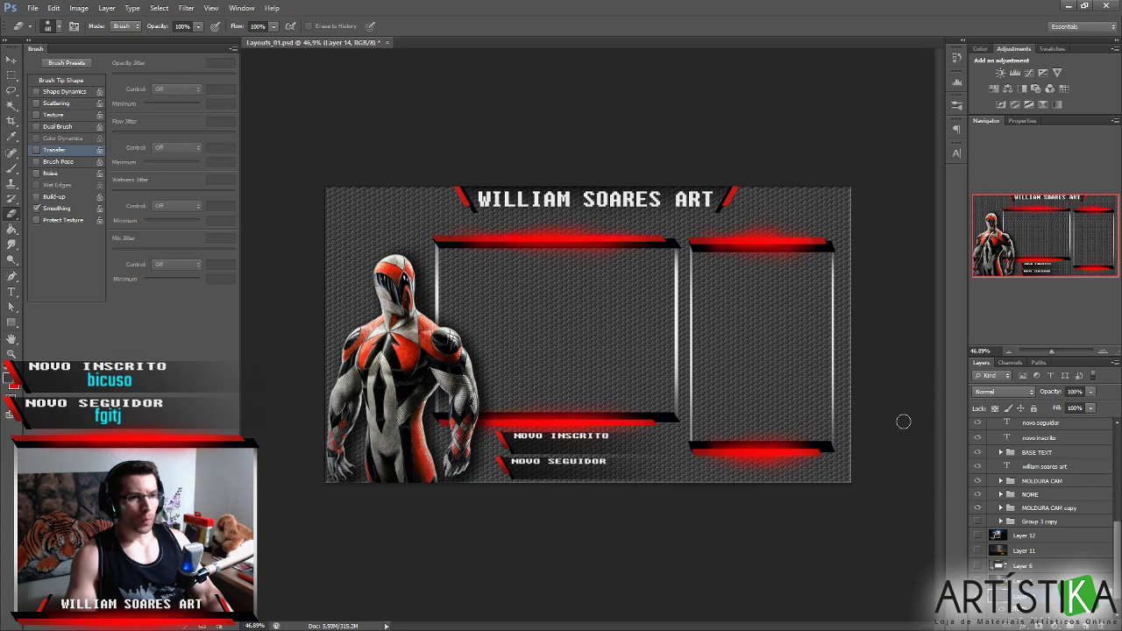
Marquee-select the interiors of the large and the narrow frames together and delete them from the textured Layer 14.
scroll(1062, 550, down, 1)
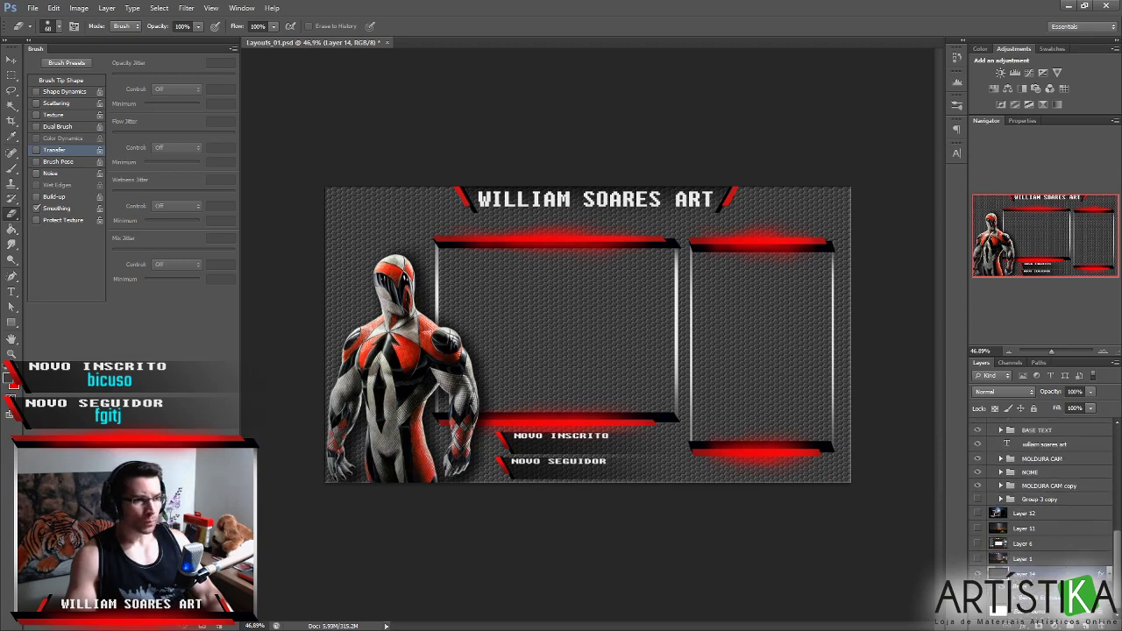
scroll(709, 426, up, 3)
key(m)
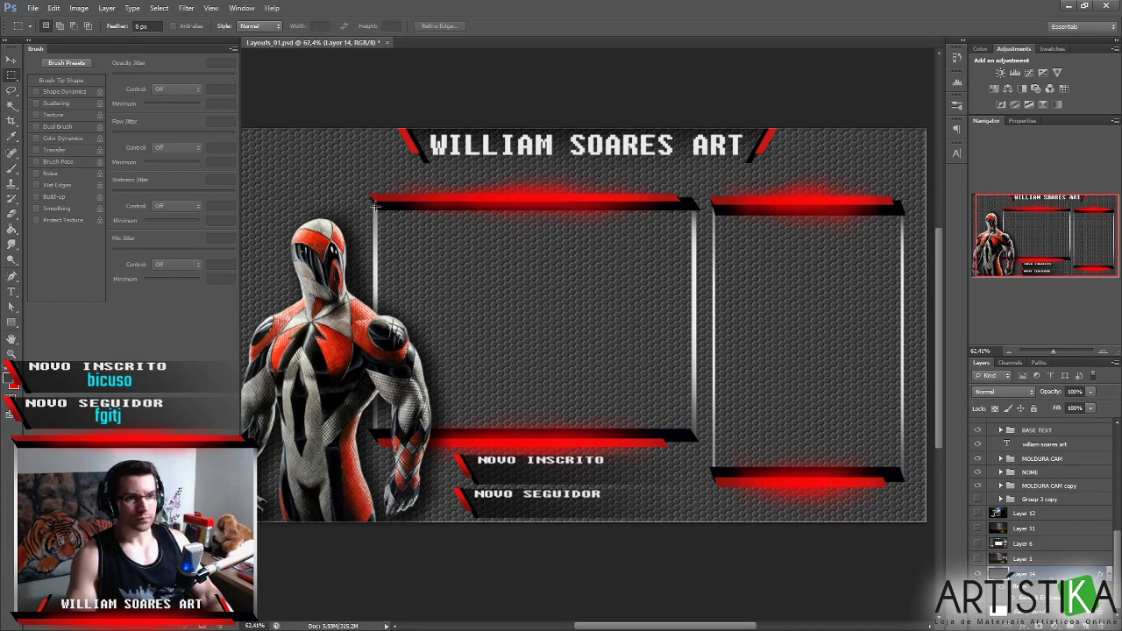
drag(375, 207, 695, 432)
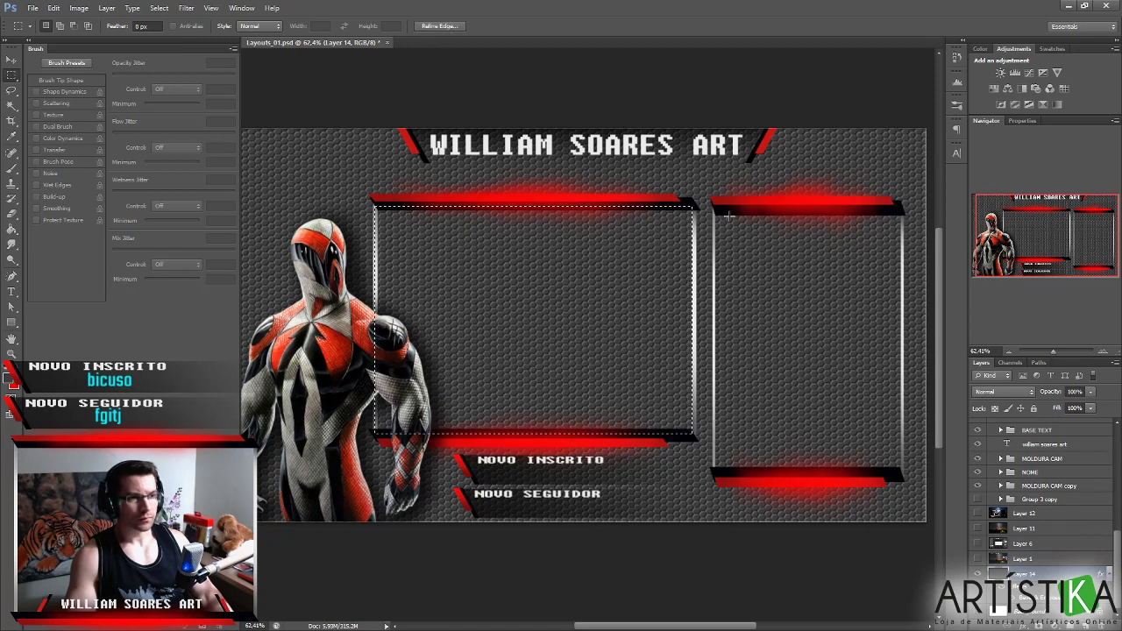
drag(715, 208, 859, 481)
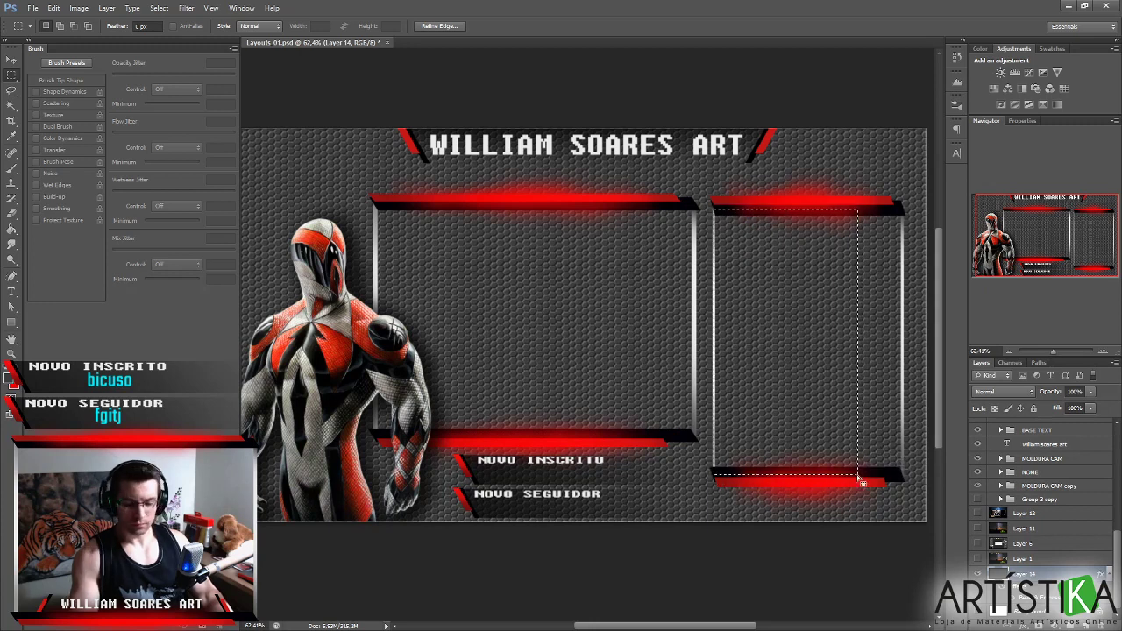
key(ctrl+z)
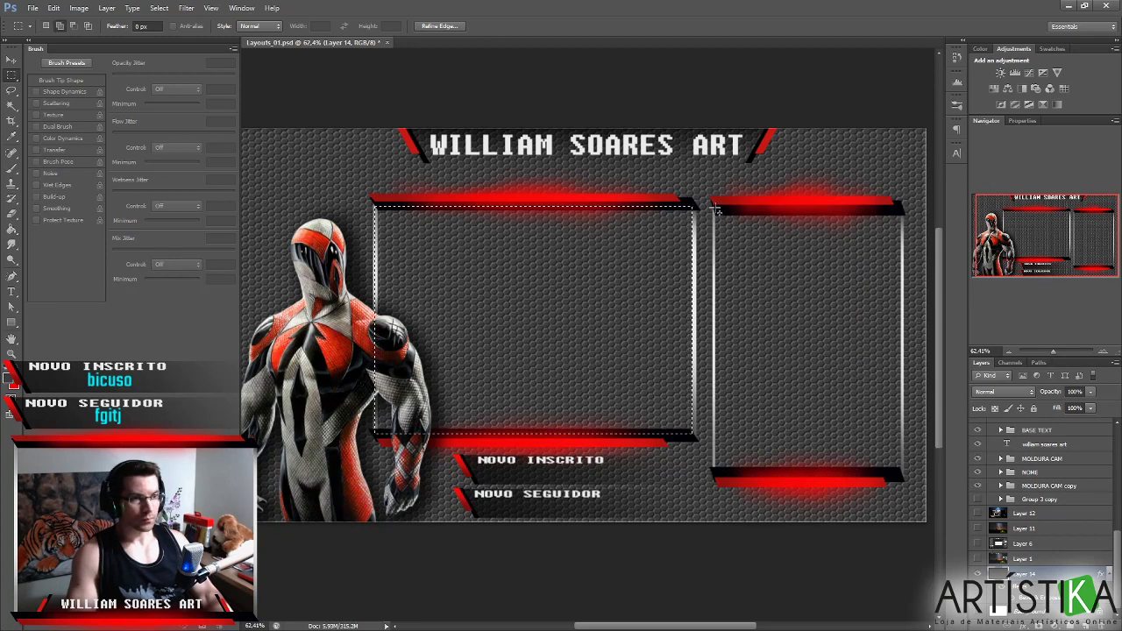
drag(742, 256, 907, 482)
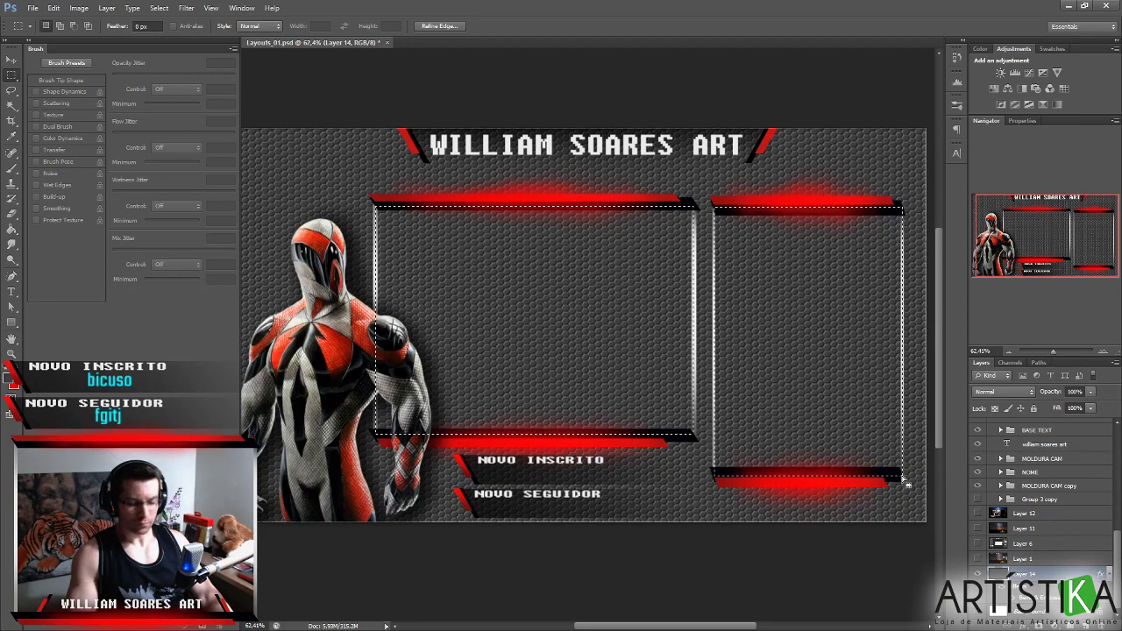
key(Delete)
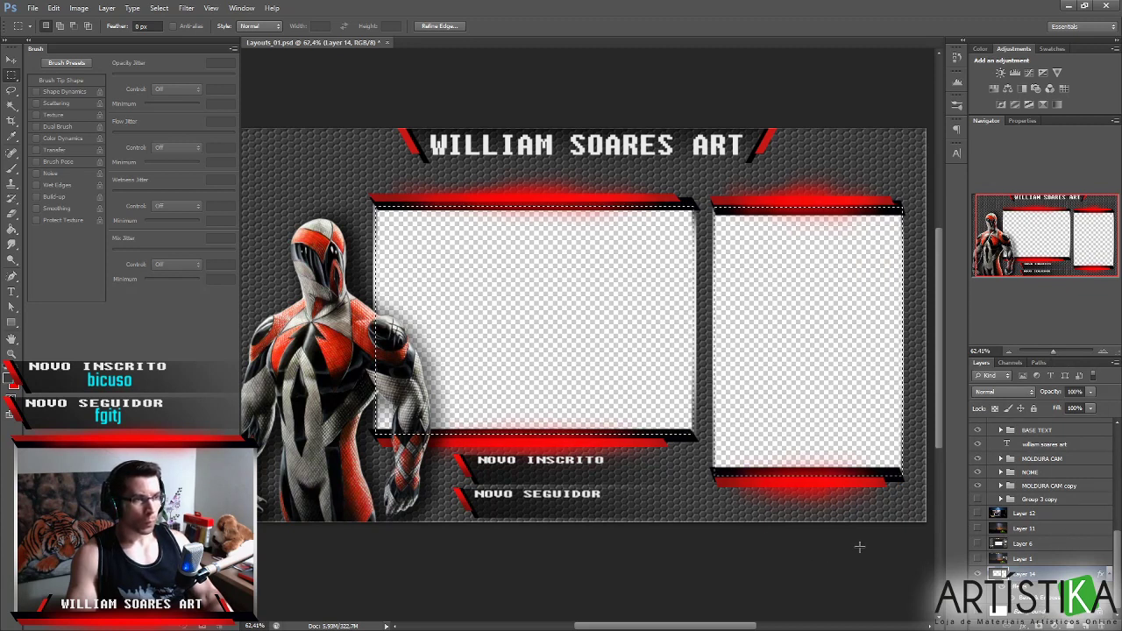
Add a new layer directly above the textured background layer and clip it to that layer.
scroll(1090, 555, up, 3)
scroll(1090, 554, down, 2)
scroll(642, 451, down, 2)
scroll(642, 451, up, 2)
scroll(1045, 532, up, 1)
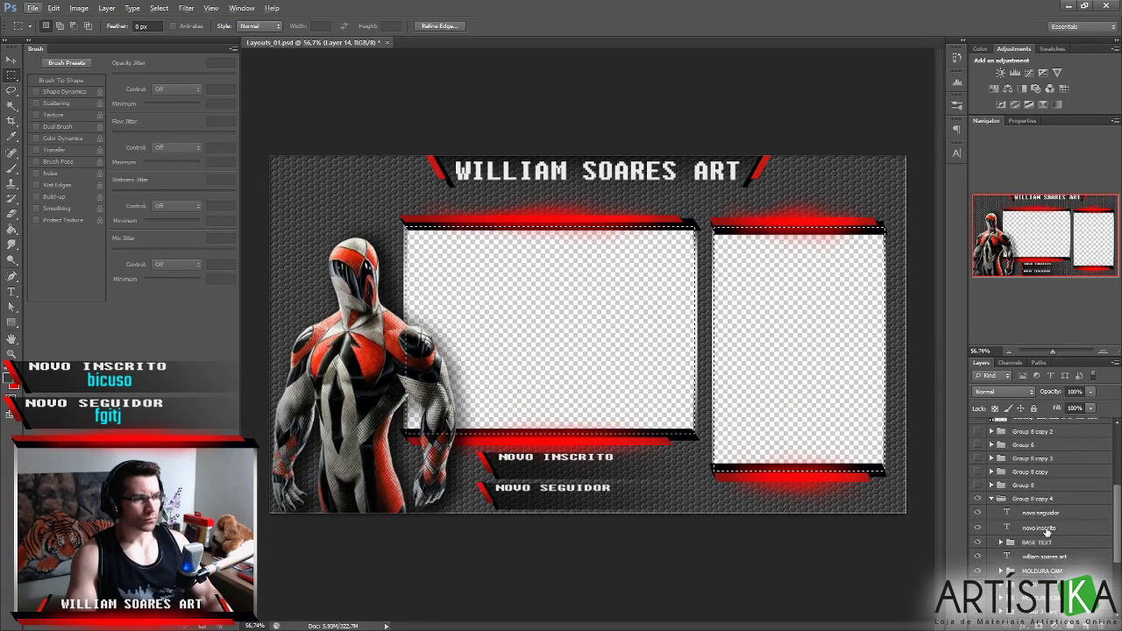
scroll(1072, 531, down, 1)
scroll(1082, 527, down, 2)
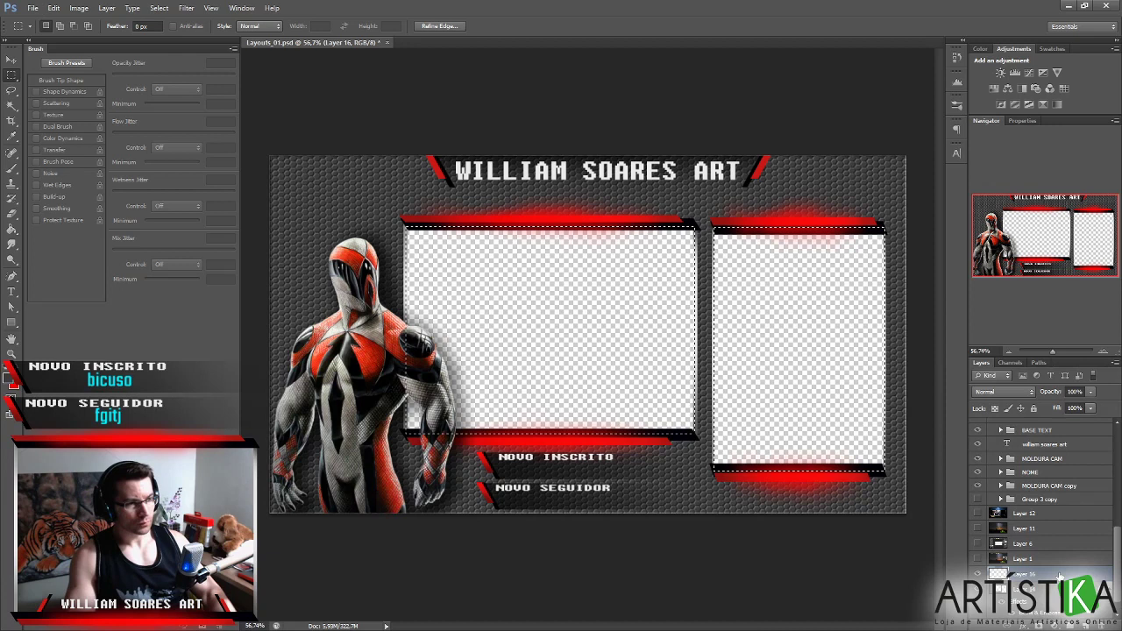
click(1057, 585)
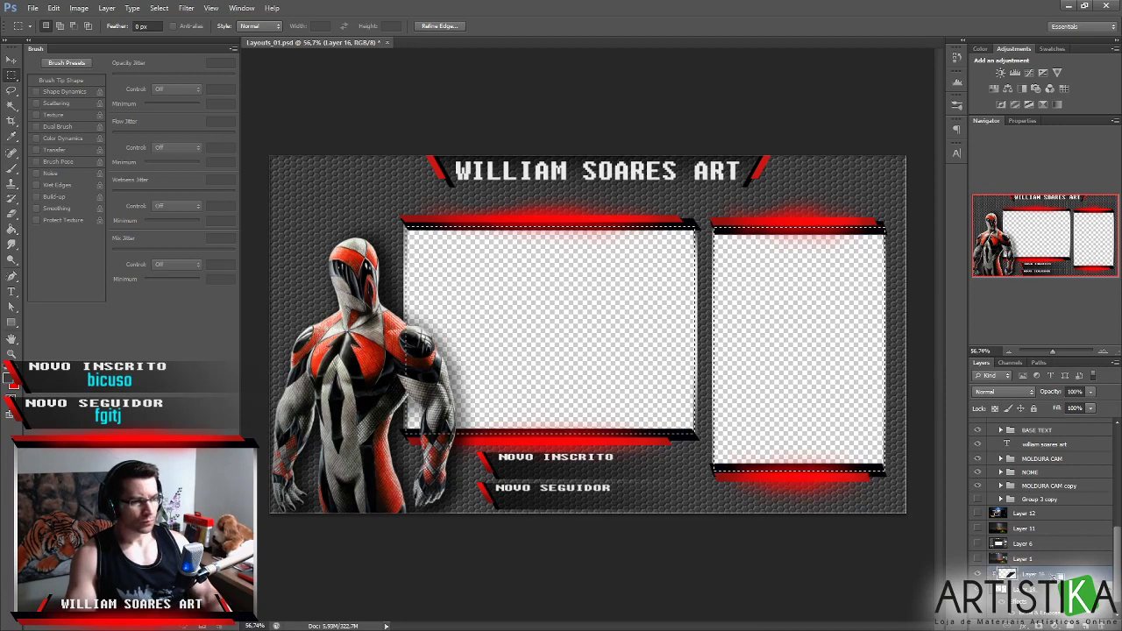
Choose a soft round brush with 0% hardness and set the clipped layer's blend mode to Hard Light.
key(b)
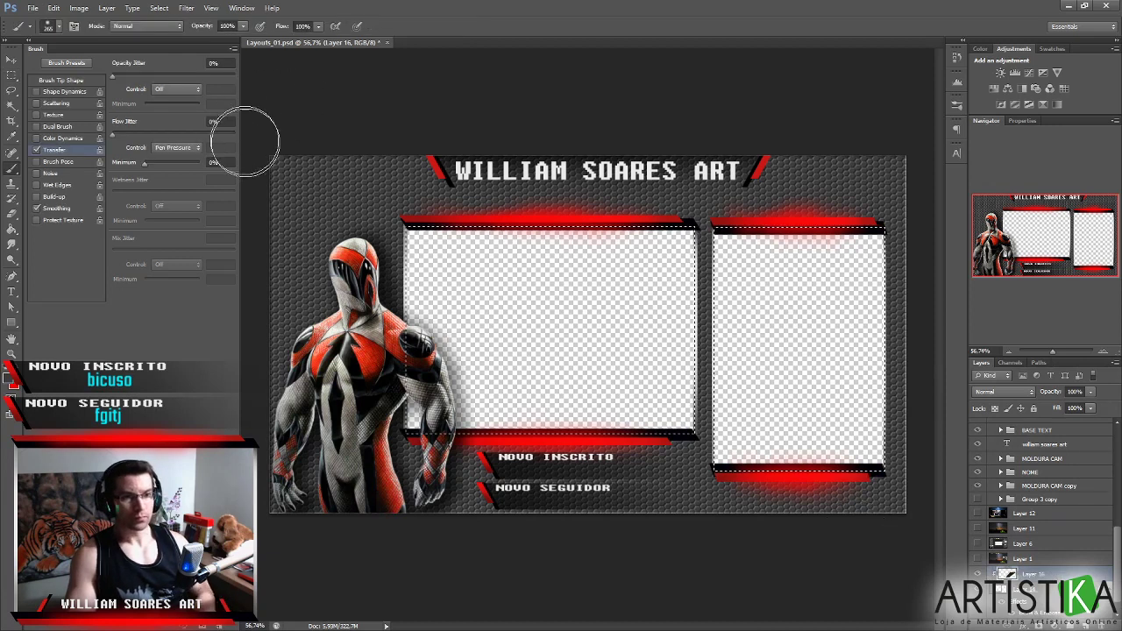
alt+shift+right_click(316, 233)
right_click(316, 235)
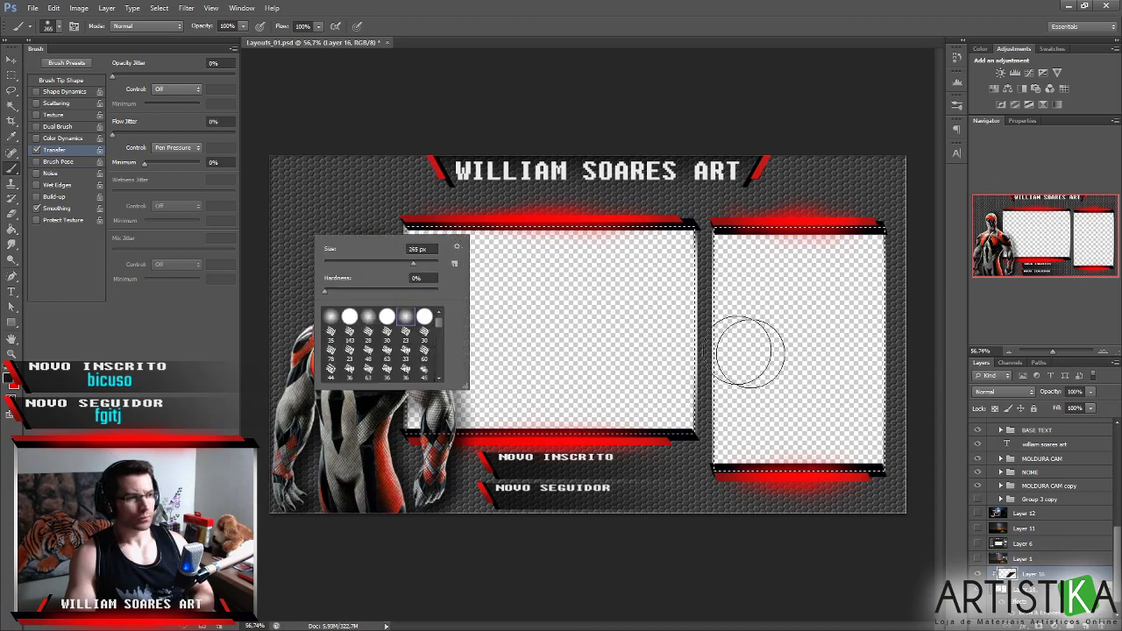
click(1008, 393)
click(1010, 252)
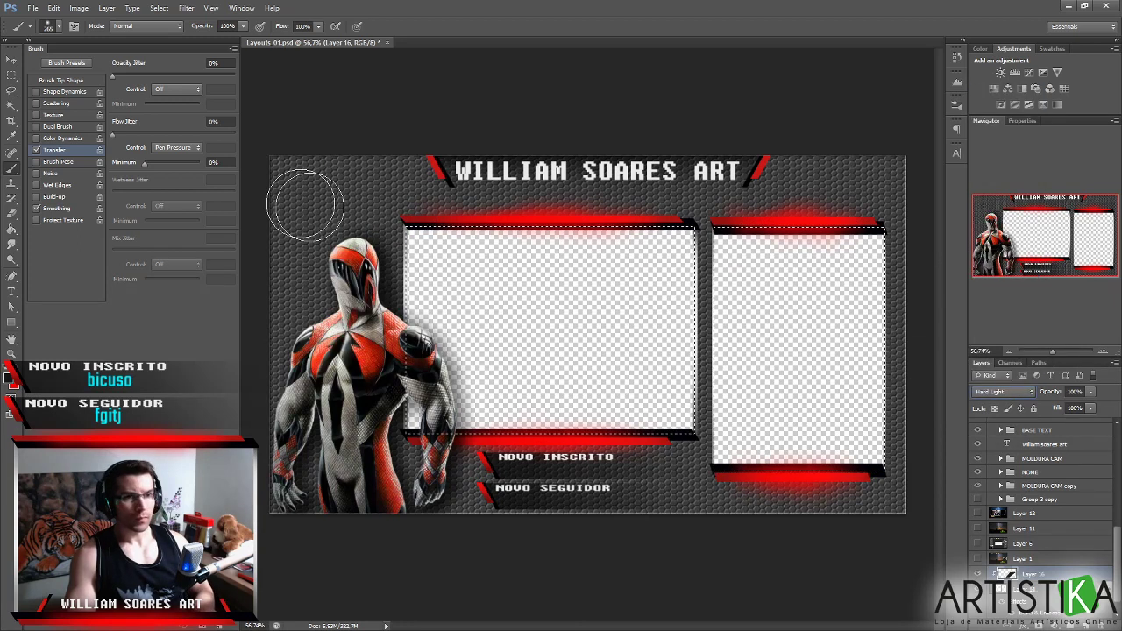
Paint soft dark shading on the clipped Layer 16 between the two frames and around the character's upper background.
alt+right_click(259, 166)
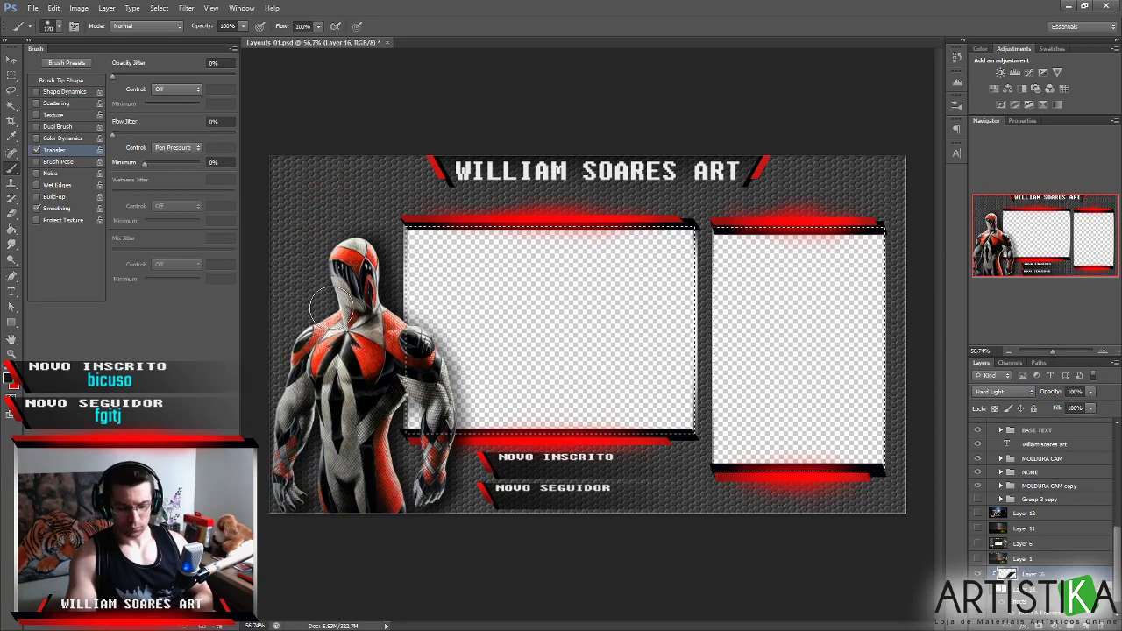
scroll(352, 326, down, 1)
scroll(352, 326, down, 1)
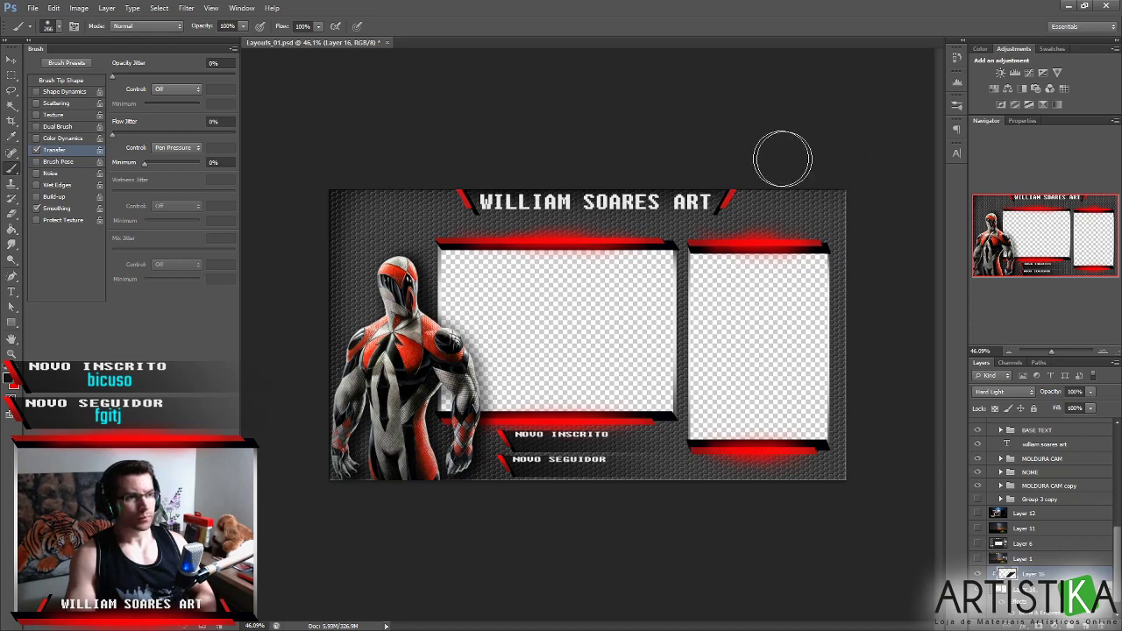
drag(682, 292, 648, 299)
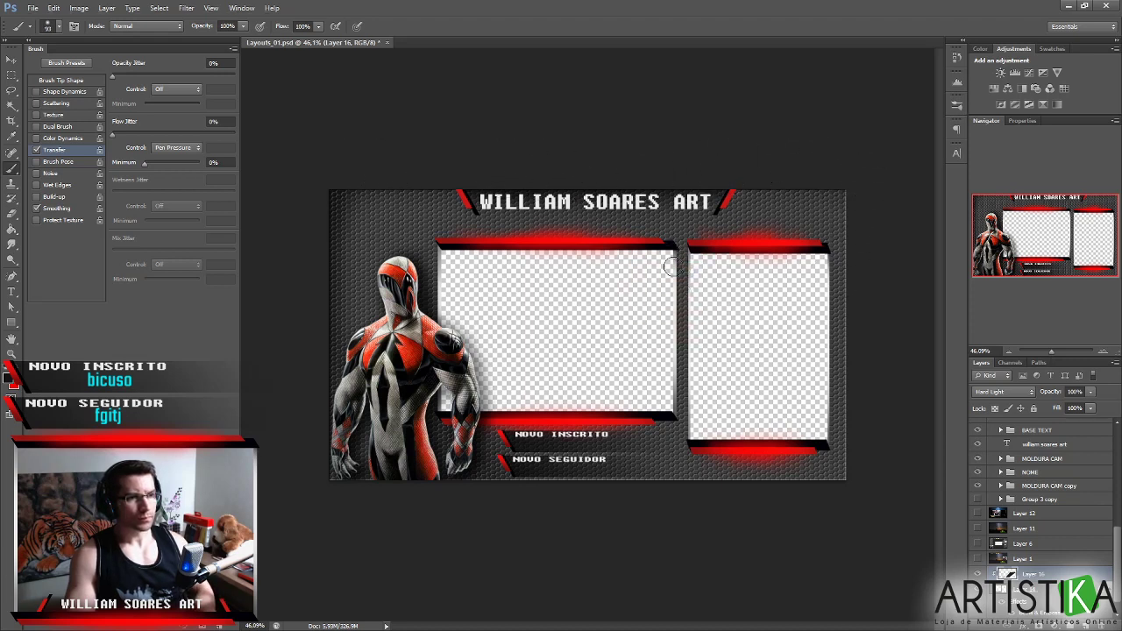
drag(664, 396, 671, 396)
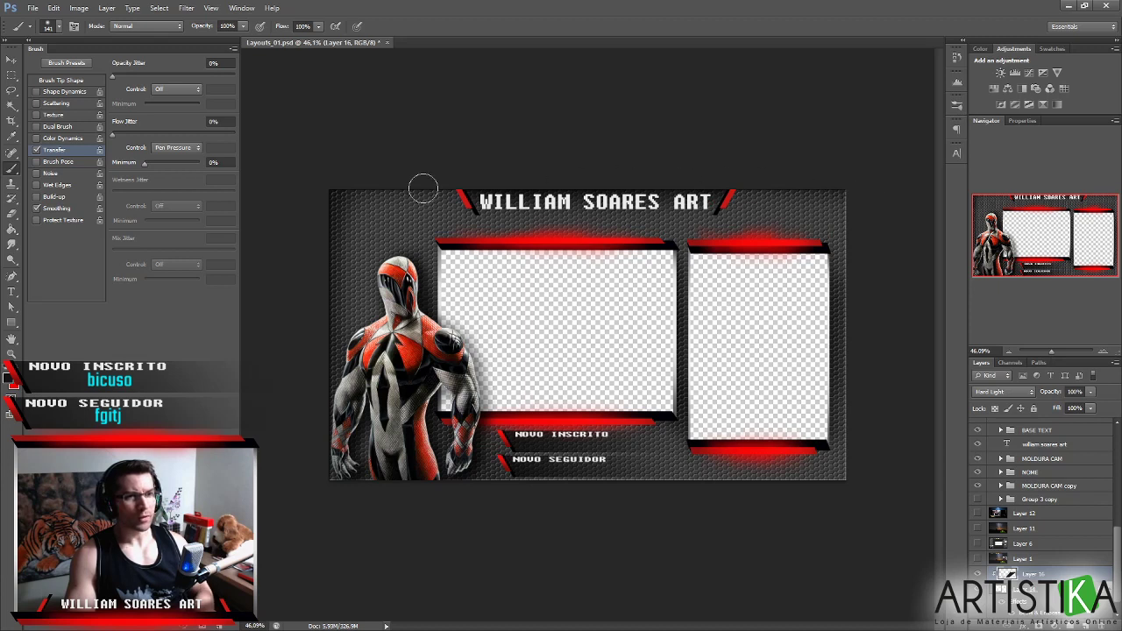
mouse_move(343, 229)
mouse_down()
mouse_move(375, 188)
mouse_move(462, 188)
mouse_move(449, 237)
mouse_move(396, 188)
mouse_move(393, 197)
mouse_up()
drag(482, 244, 491, 246)
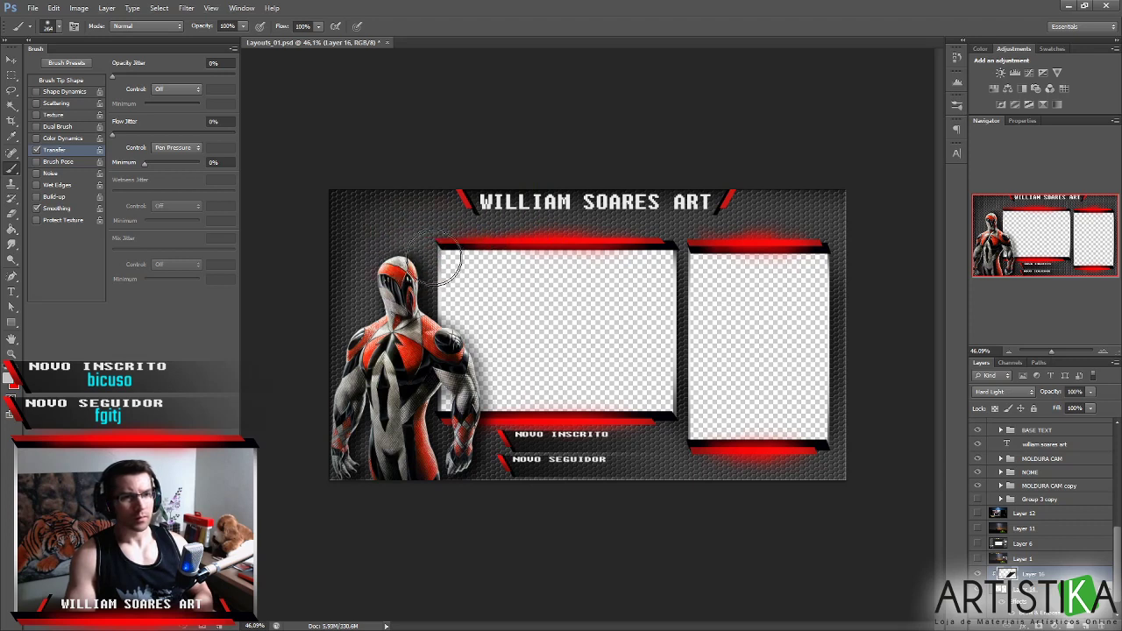
Brush soft red light onto Layer 16 above the frames and beside the character, varying the brush size and colour.
mouse_move(579, 263)
mouse_down()
mouse_move(672, 306)
mouse_move(653, 294)
mouse_move(666, 238)
mouse_up()
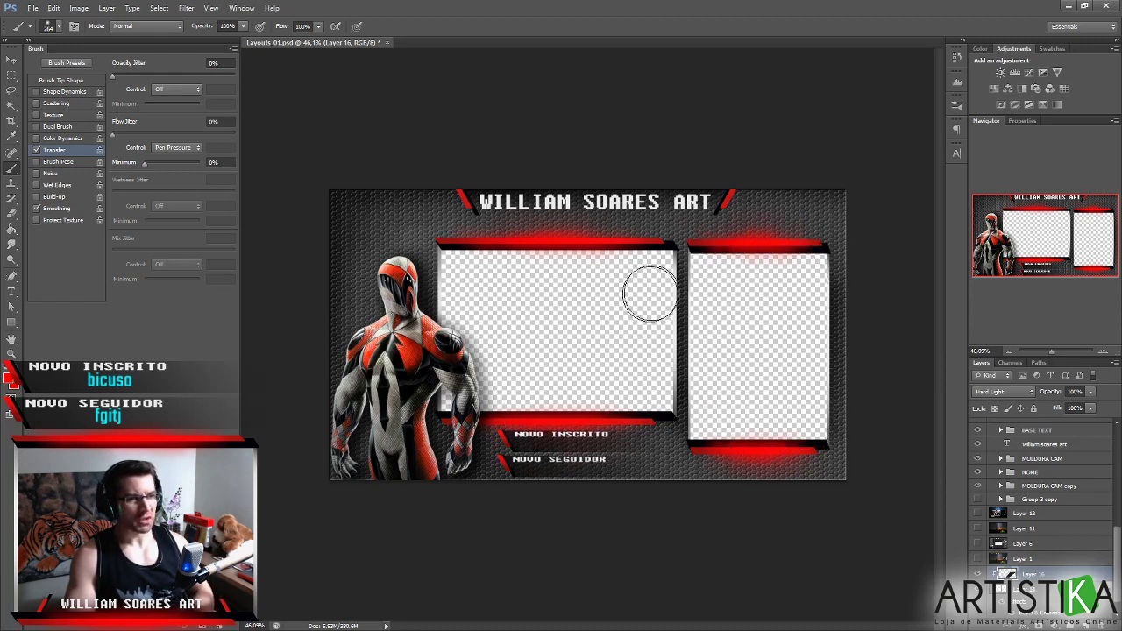
drag(636, 239, 610, 233)
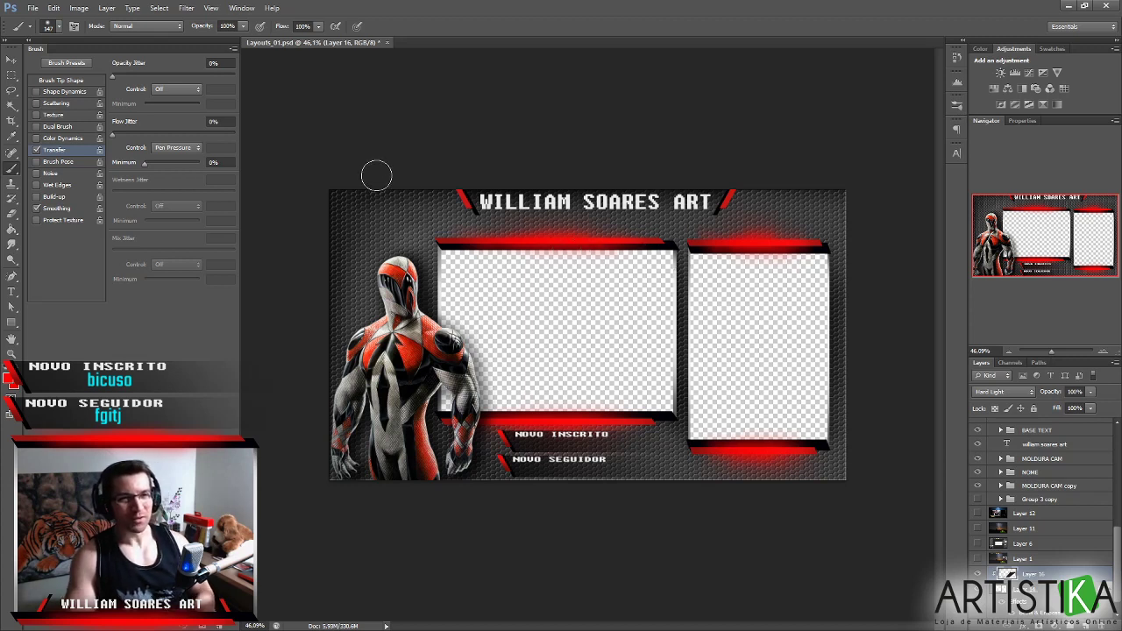
alt+shift+right_click(378, 269)
drag(372, 273, 324, 302)
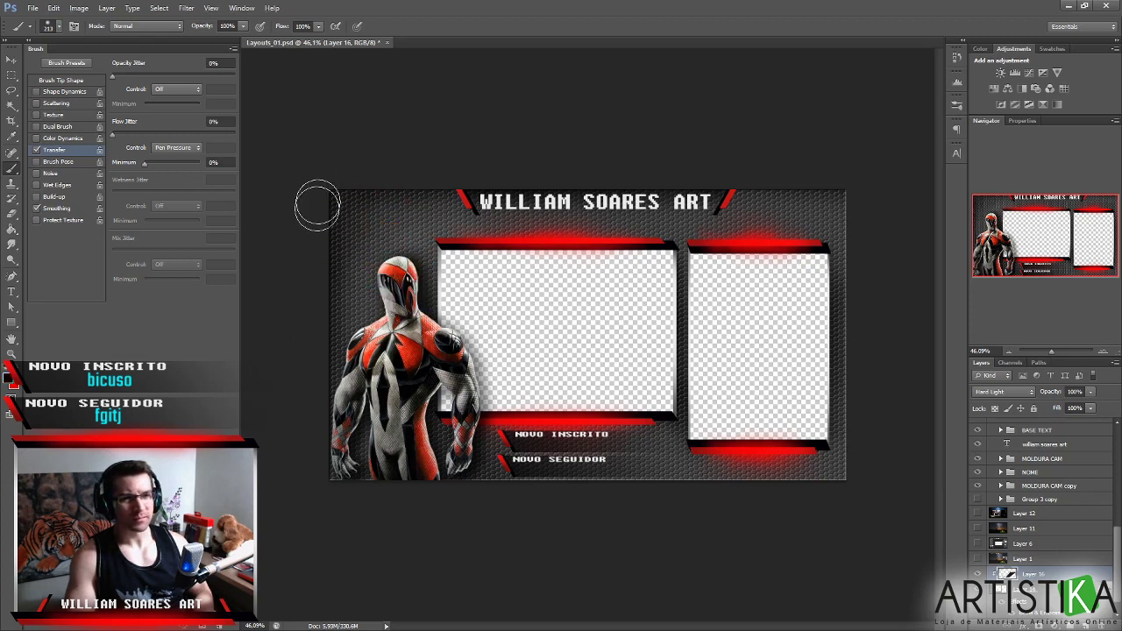
alt+right_click(349, 488)
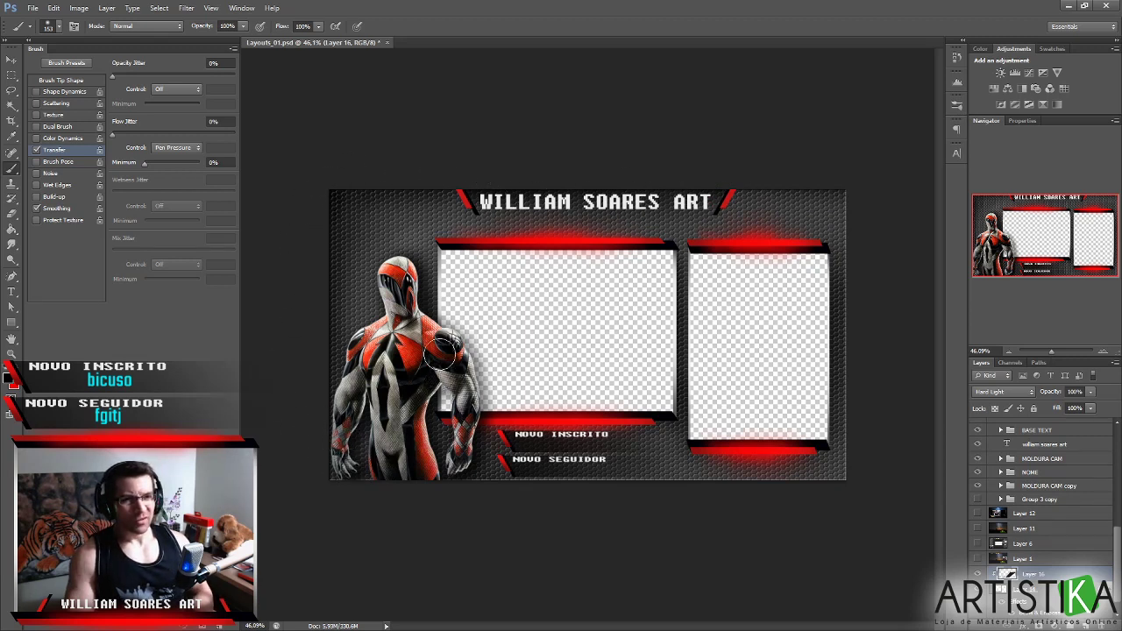
alt+shift+right_click(410, 325)
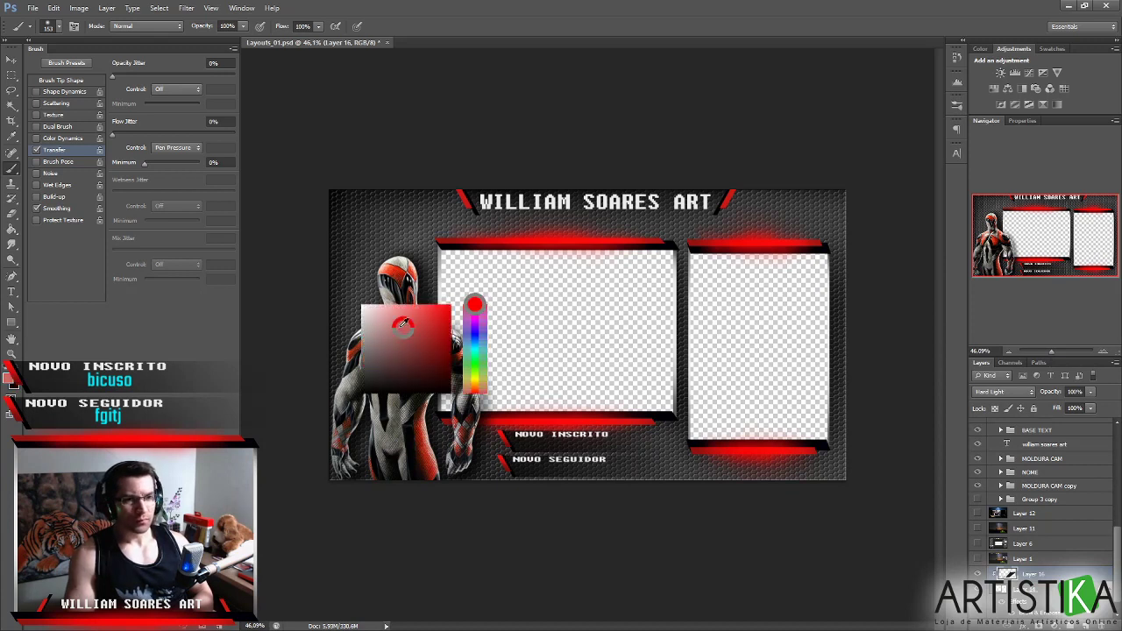
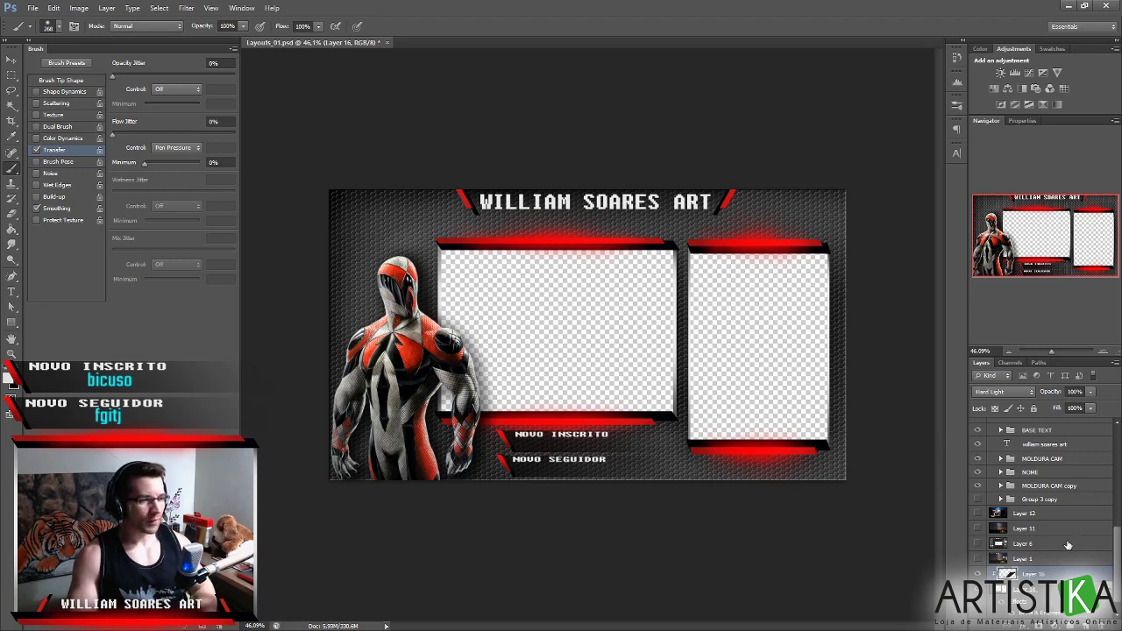
Group Layer 16 together with the textured Layer 14.
scroll(1065, 559, down, 1)
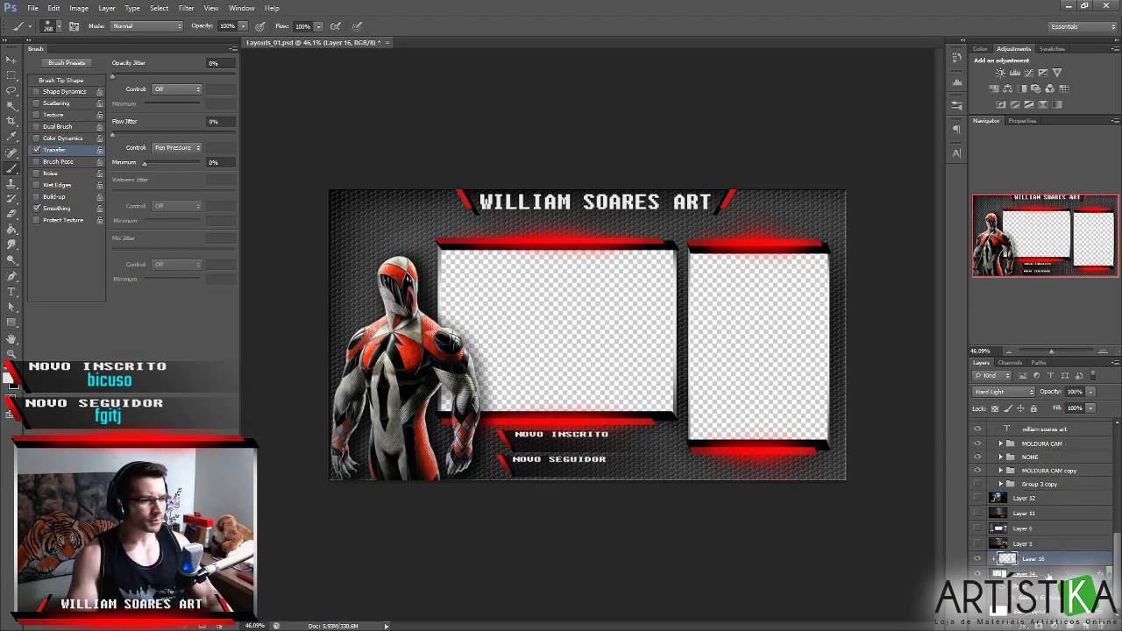
key(ctrl+g)
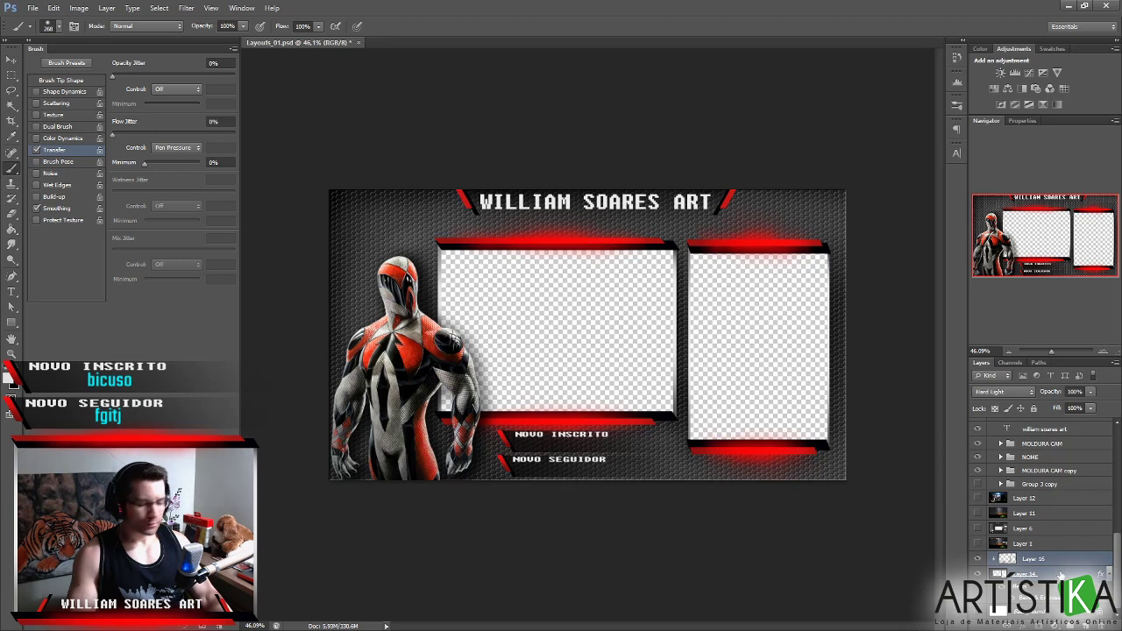
Hide the red glow Layer 8 in both the MOLDURA CAM and MOLDURA CAM copy groups.
scroll(1043, 579, up, 3)
scroll(1043, 517, up, 3)
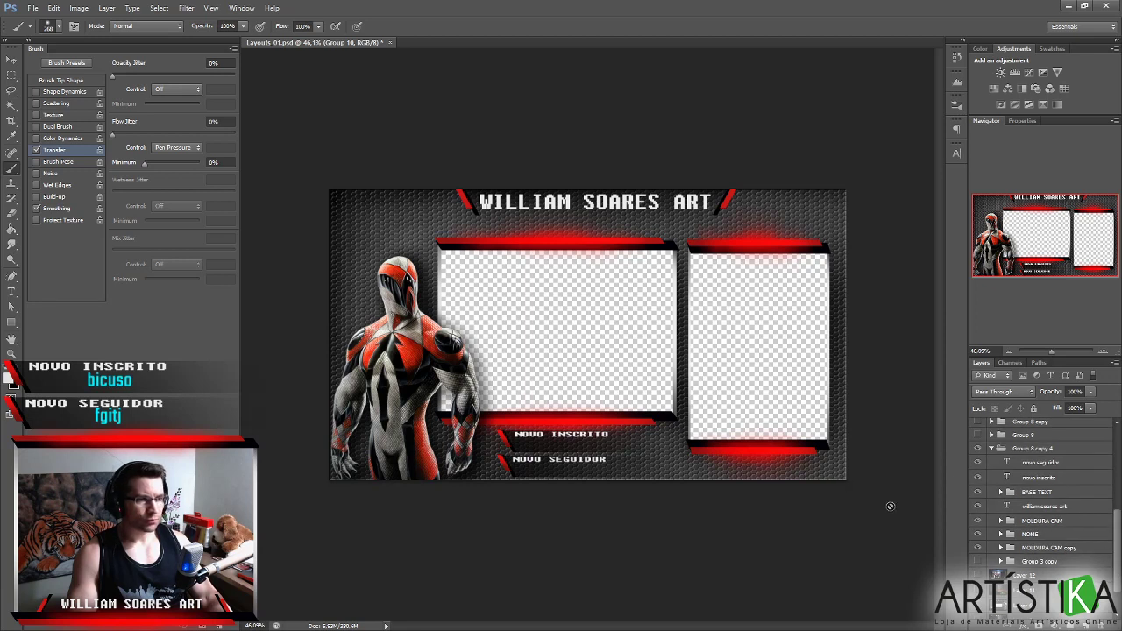
click(1001, 521)
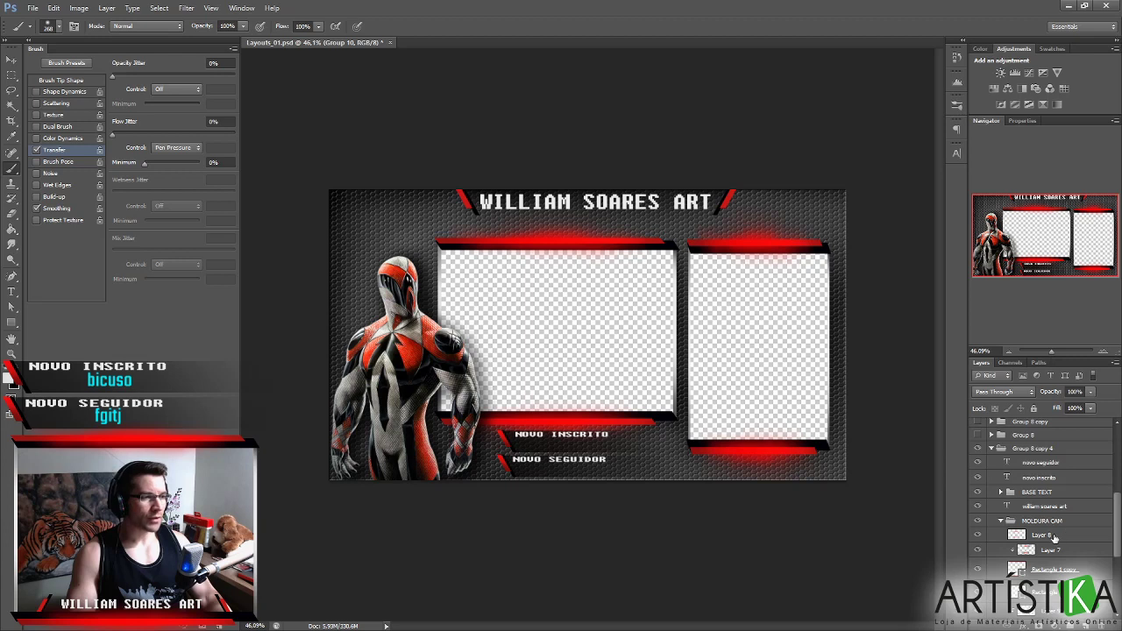
click(990, 536)
click(978, 535)
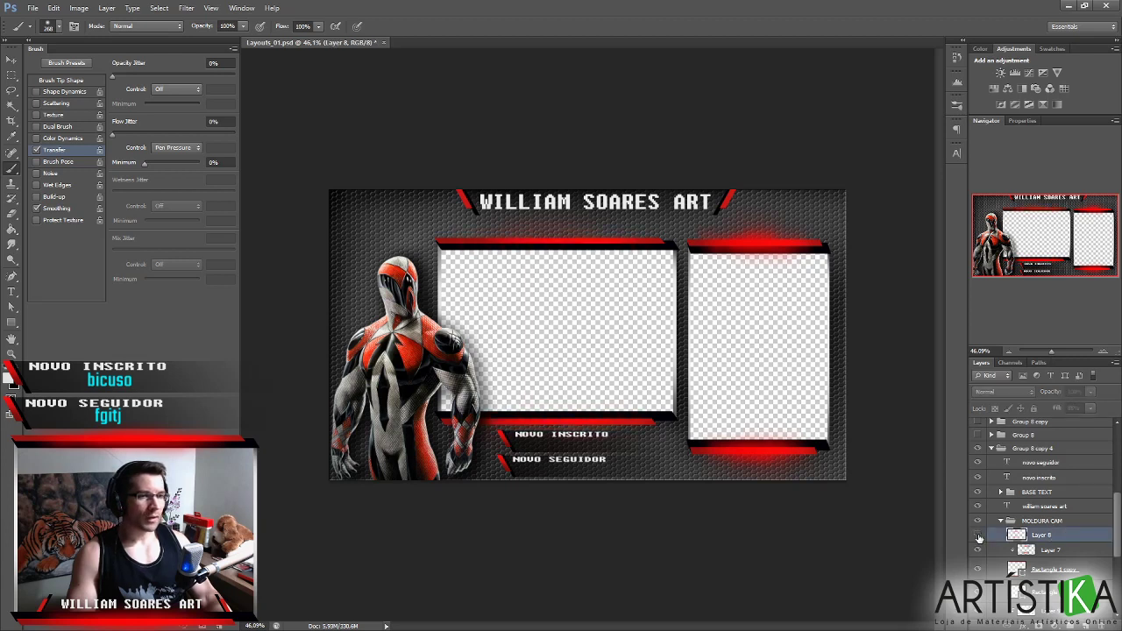
scroll(1075, 545, down, 3)
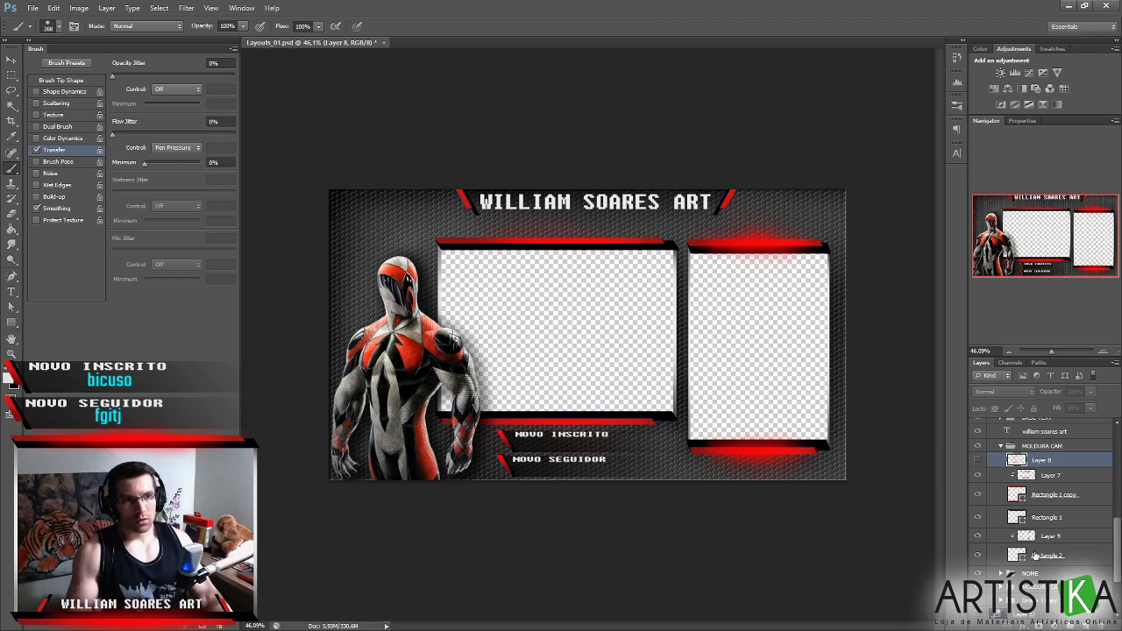
scroll(1048, 548, up, 5)
scroll(1069, 536, down, 3)
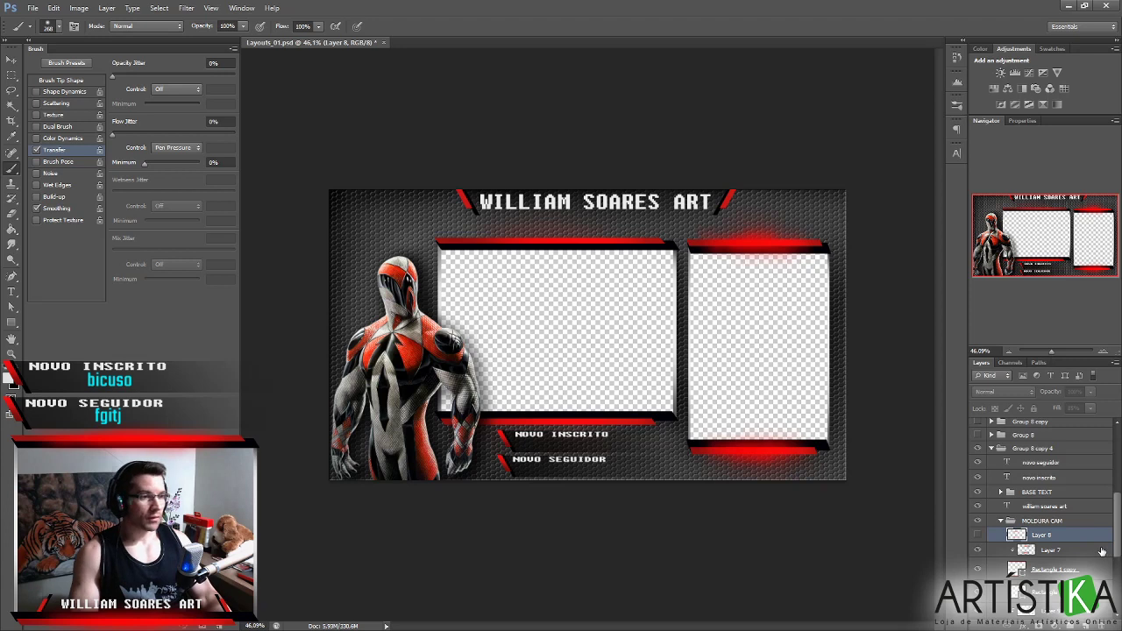
scroll(1101, 552, down, 3)
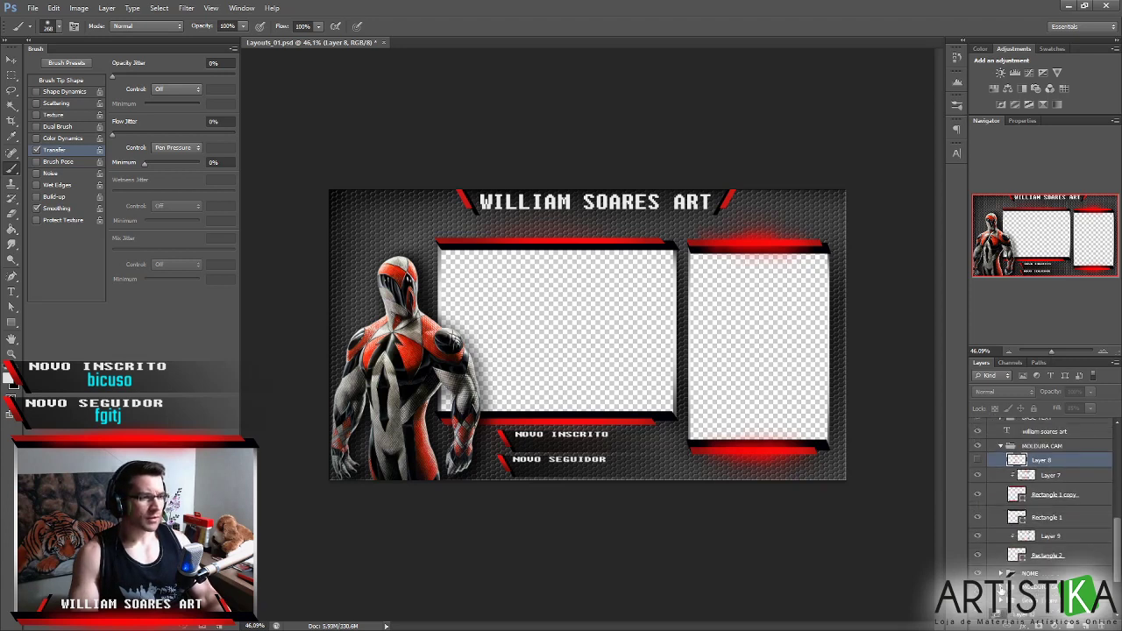
scroll(1012, 592, down, 3)
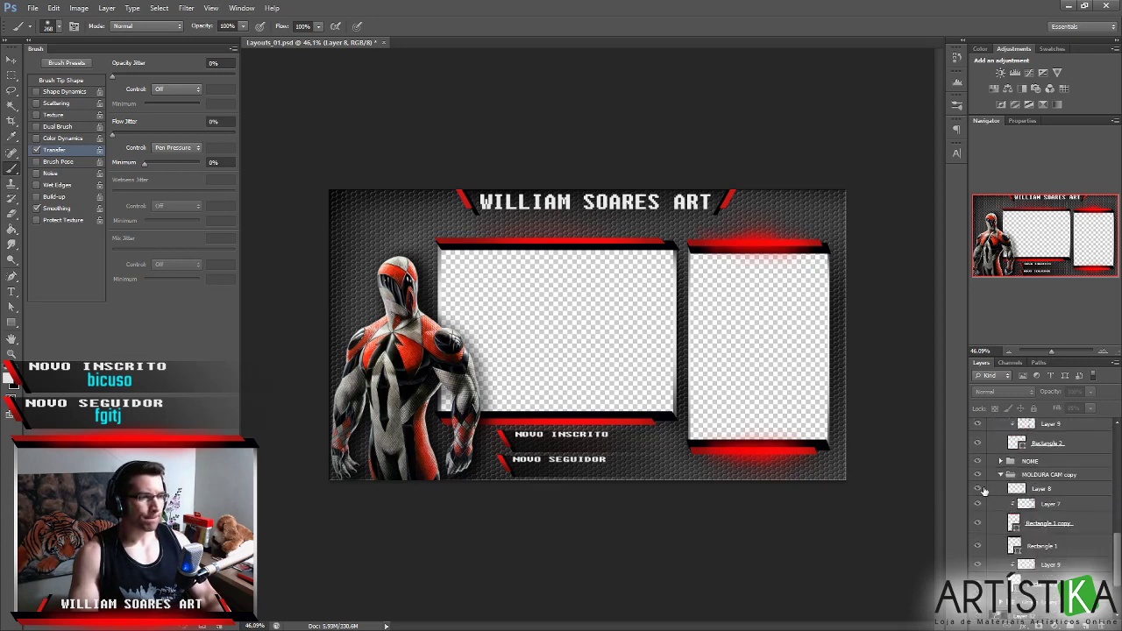
click(977, 489)
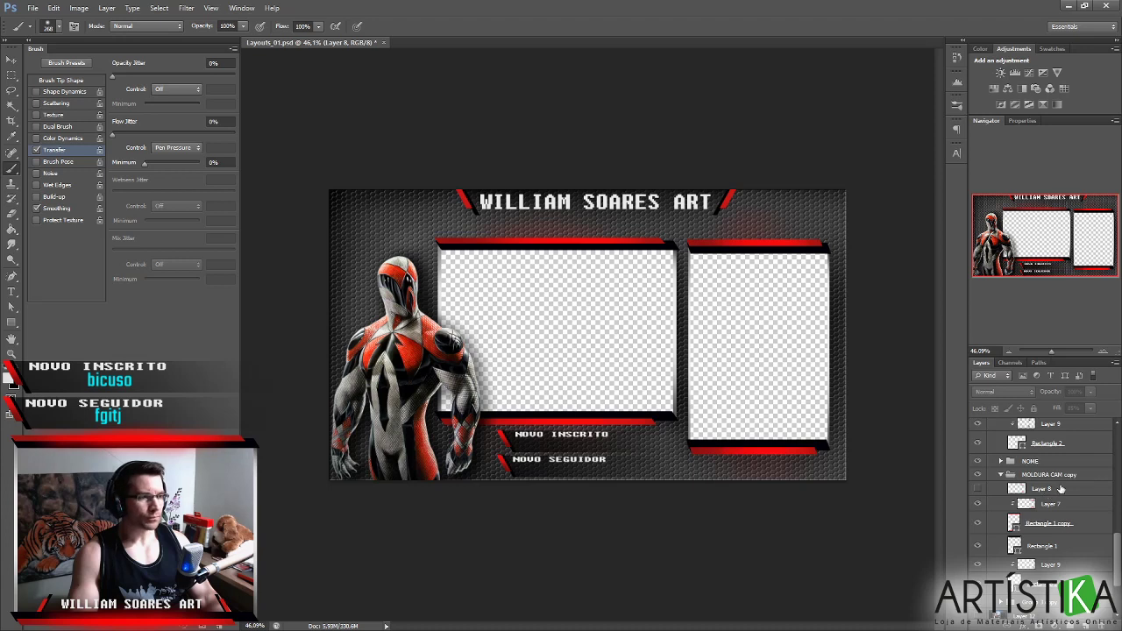
Add a new layer above Layer 8 in MOLDURA CAM copy and dab a soft red spot on the large frame's upper bar.
click(1068, 491)
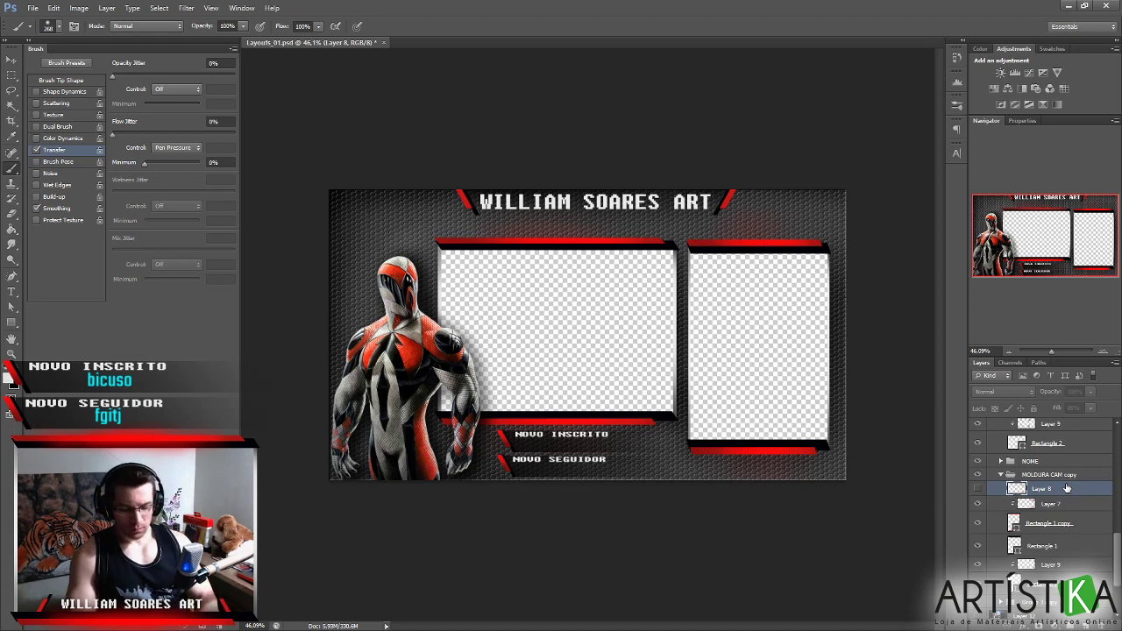
key(ctrl+shift+alt+n)
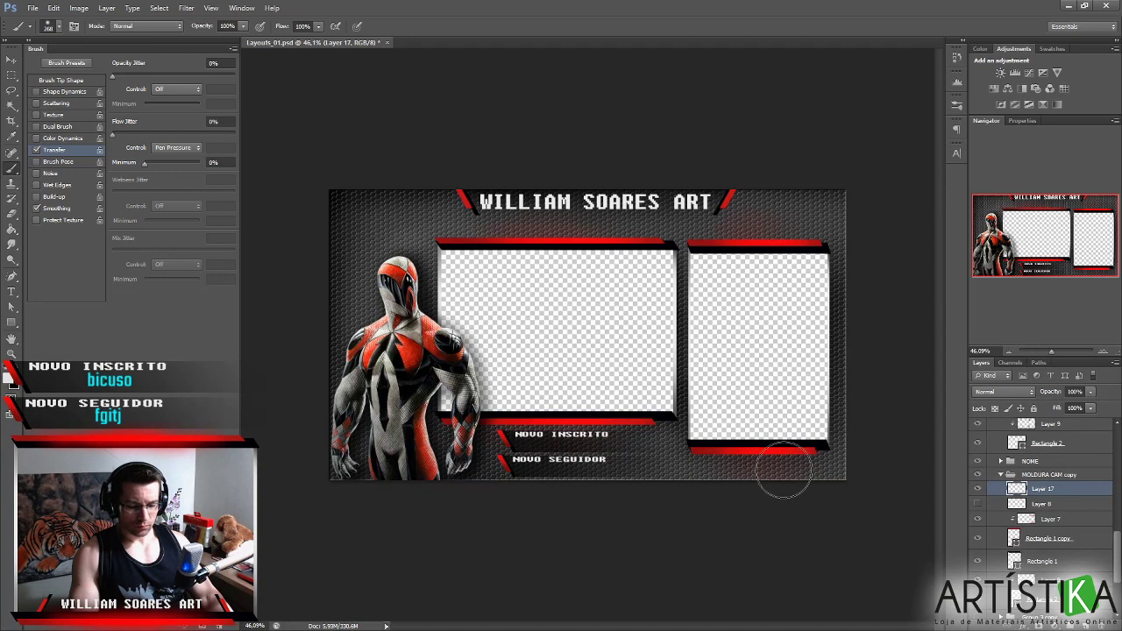
alt+shift+right_click(577, 246)
drag(627, 251, 666, 239)
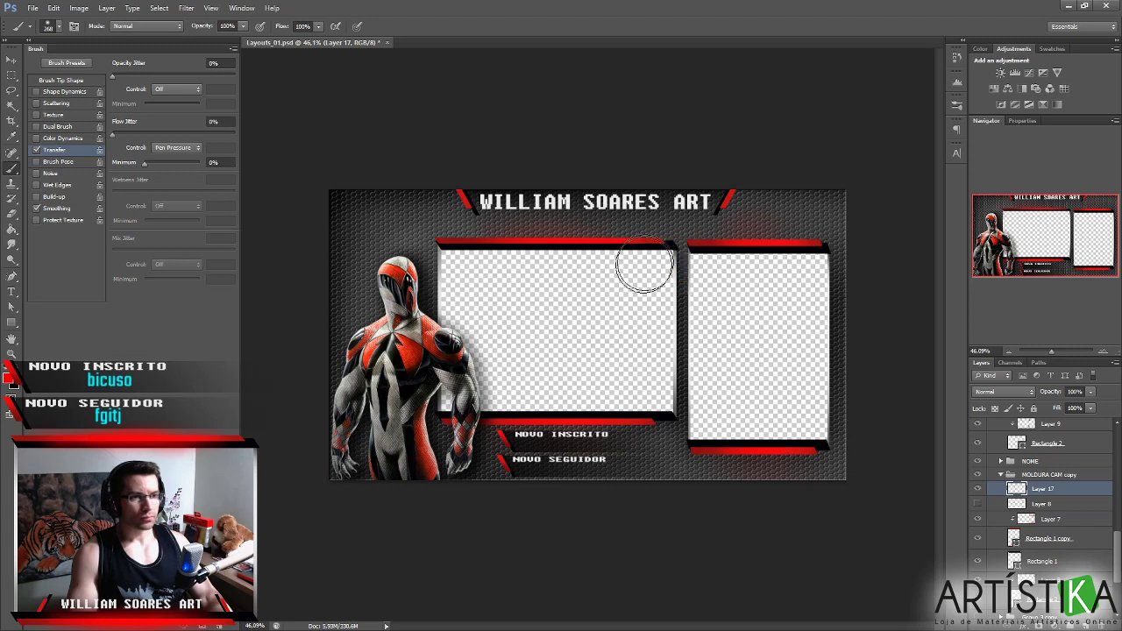
drag(562, 244, 548, 239)
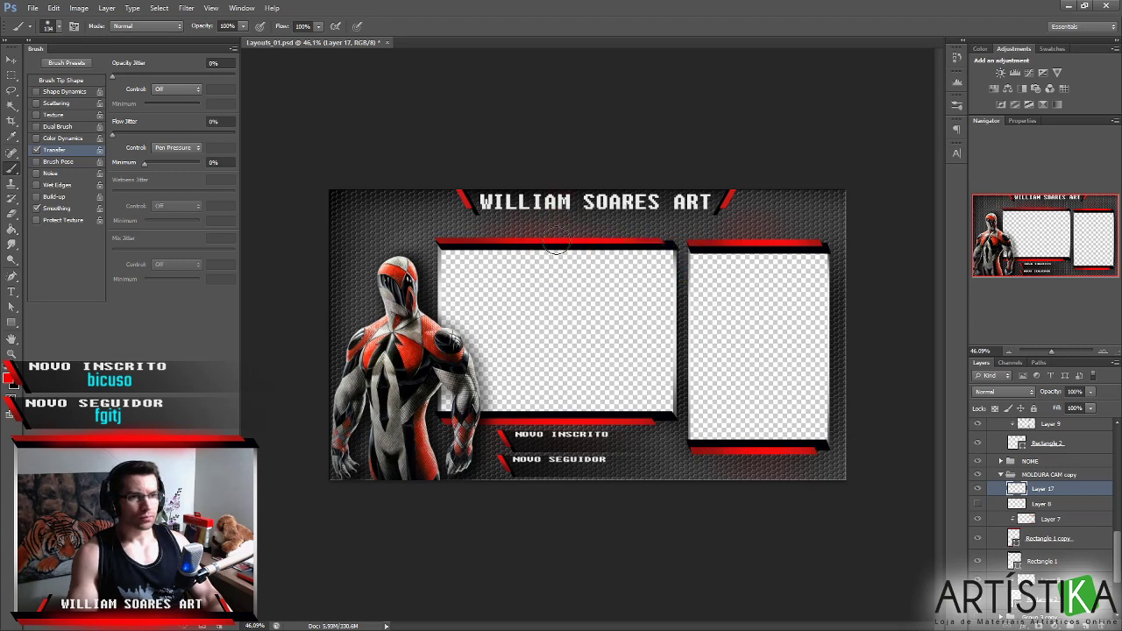
click(557, 238)
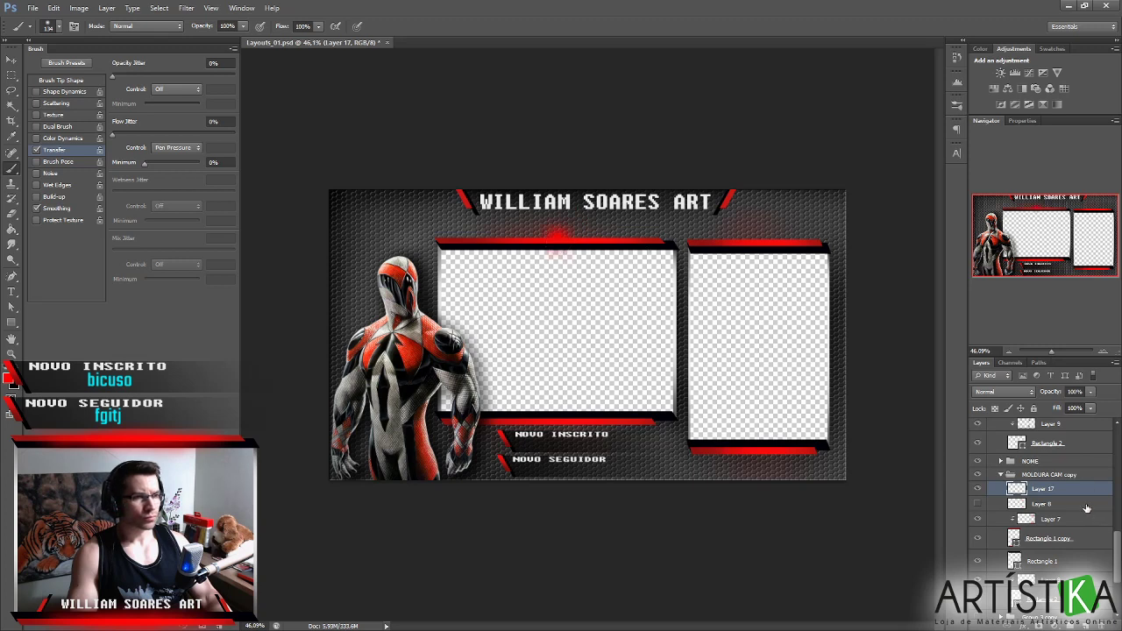
Move the red spot to the narrow frame's upper bar and stretch it to about 492% width, centred on the bar.
scroll(1085, 510, up, 2)
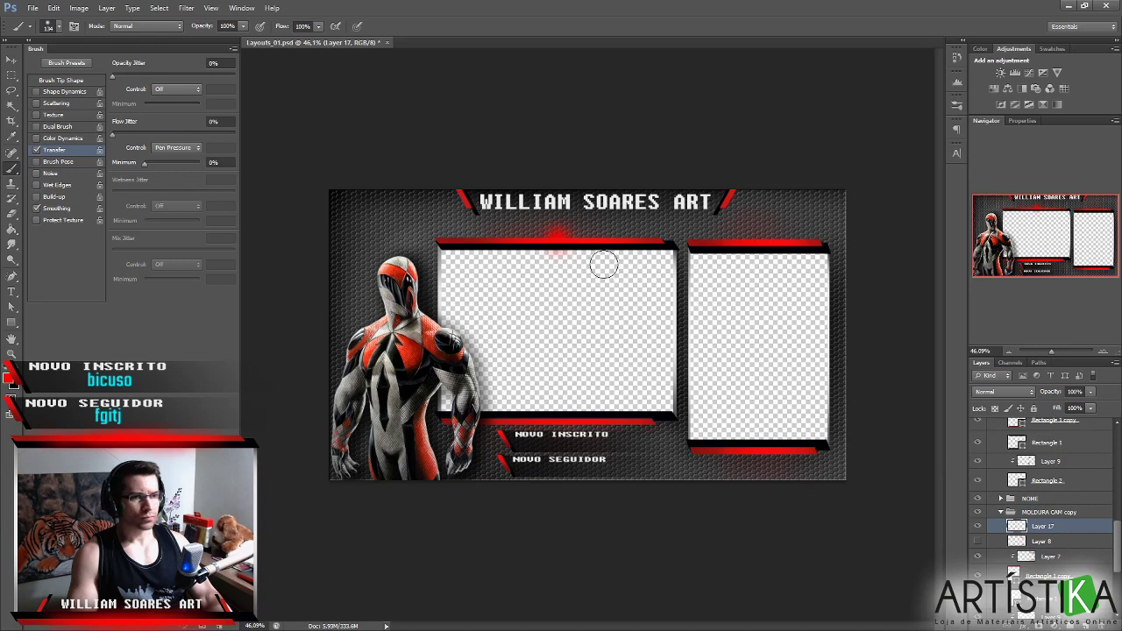
key(v)
mouse_move(587, 256)
mouse_down()
mouse_move(767, 260)
mouse_move(847, 242)
mouse_up()
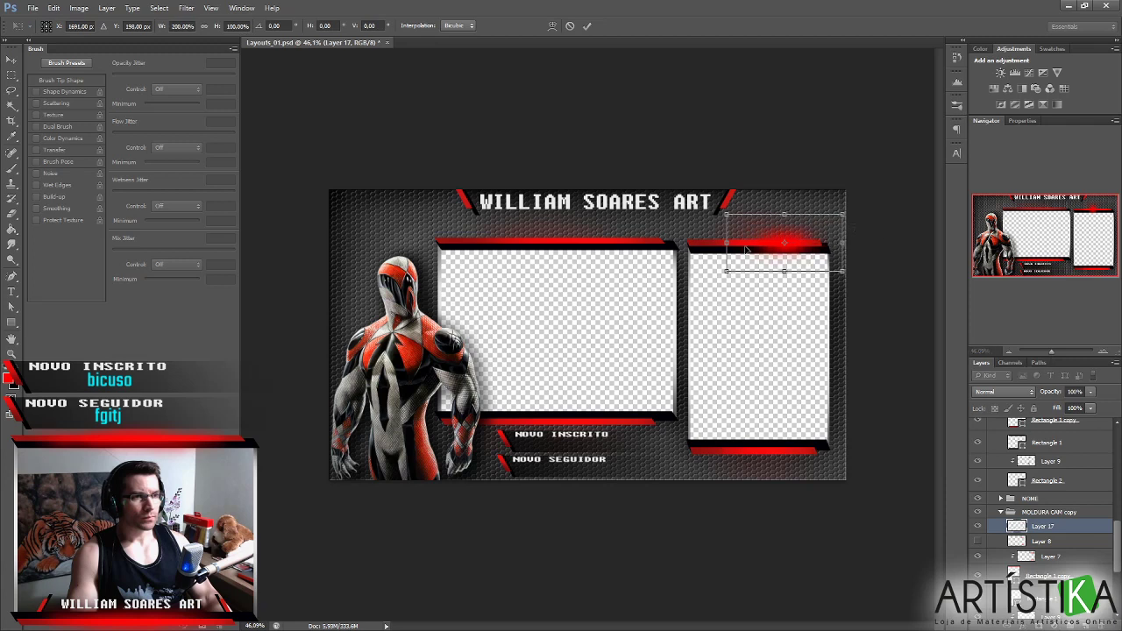
drag(726, 242, 556, 239)
mouse_move(772, 250)
mouse_down()
mouse_move(828, 248)
mouse_move(815, 245)
mouse_up()
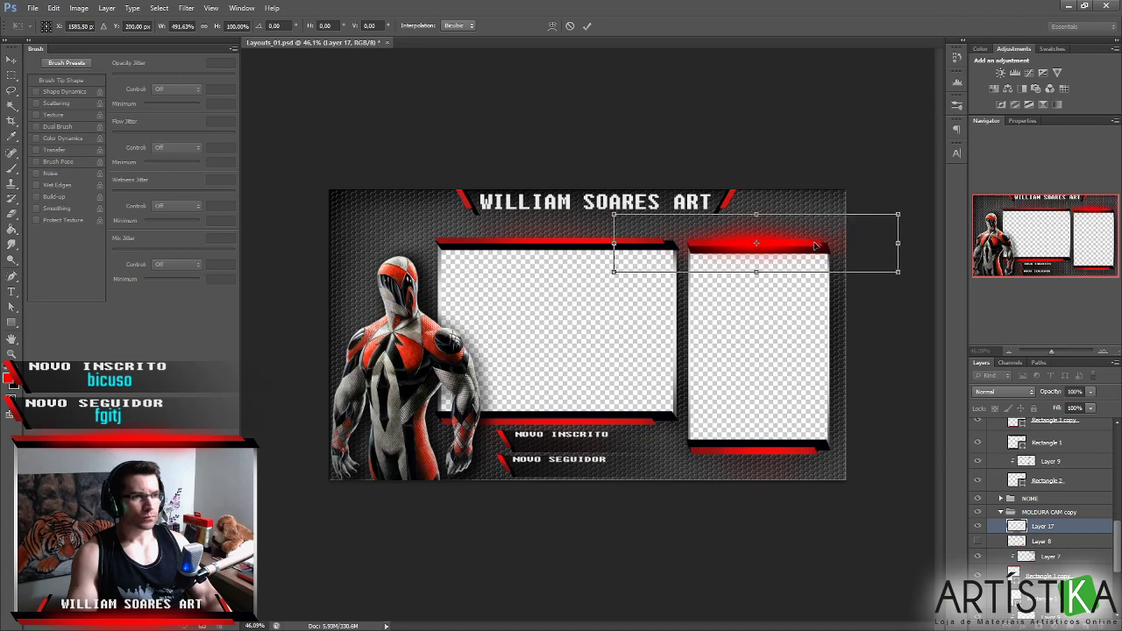
click(587, 25)
Duplicate the stretched glow onto the narrow frame's lower bar and flatten the copy to about 69% height.
drag(802, 252, 804, 447)
key(ctrl+t)
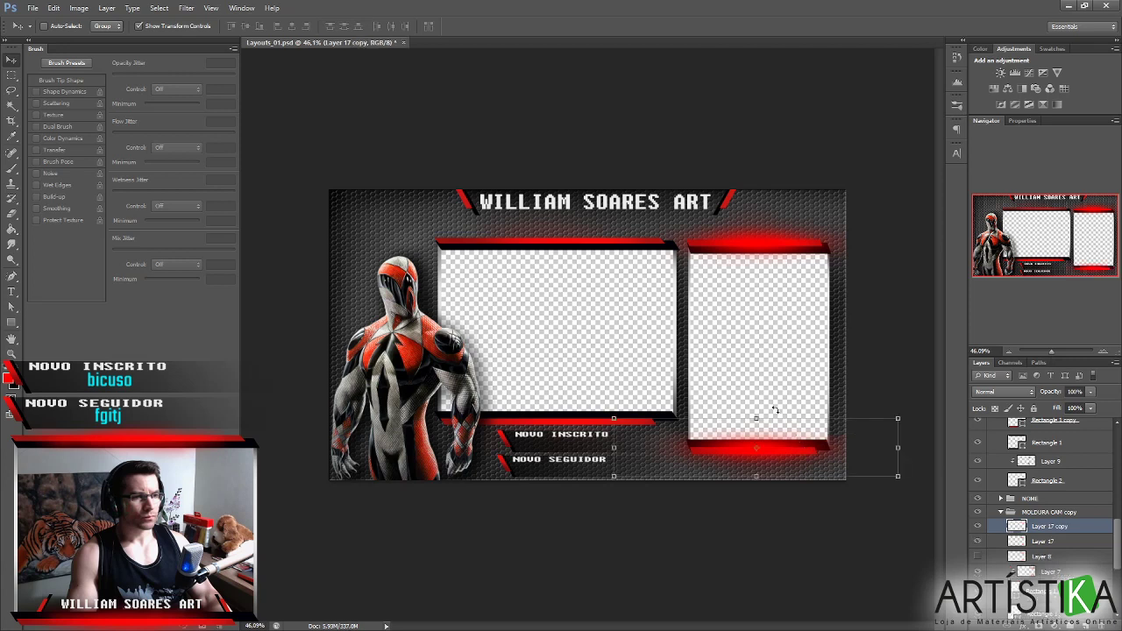
drag(756, 417, 775, 453)
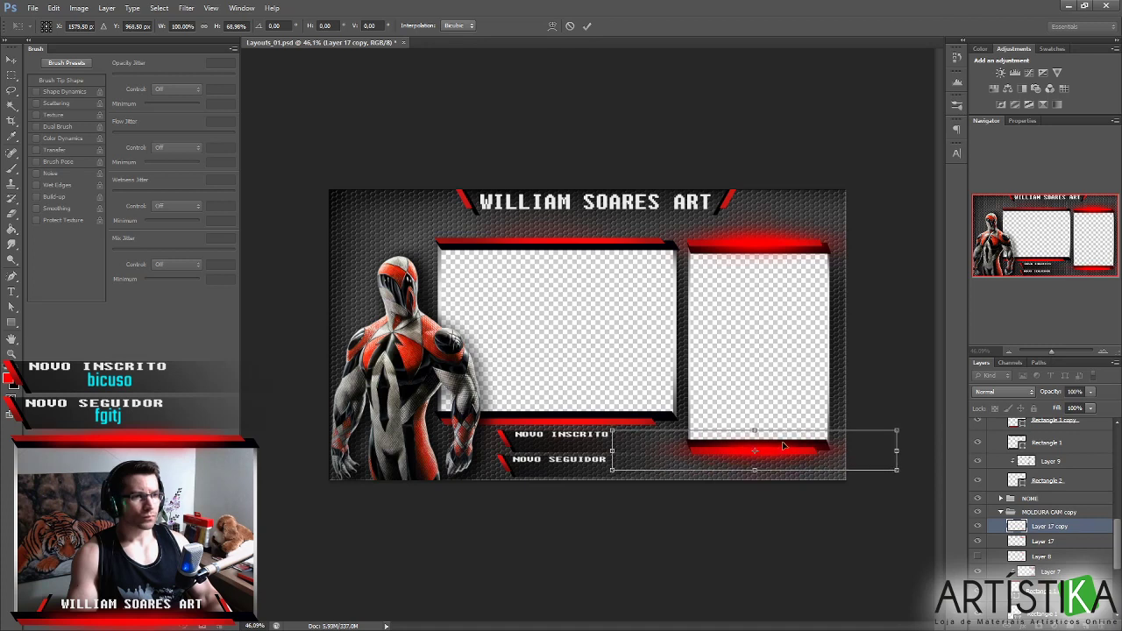
click(586, 25)
Flatten the glow on the narrow frame's upper bar to about 68% height and recentre it on the bar.
click(1008, 537)
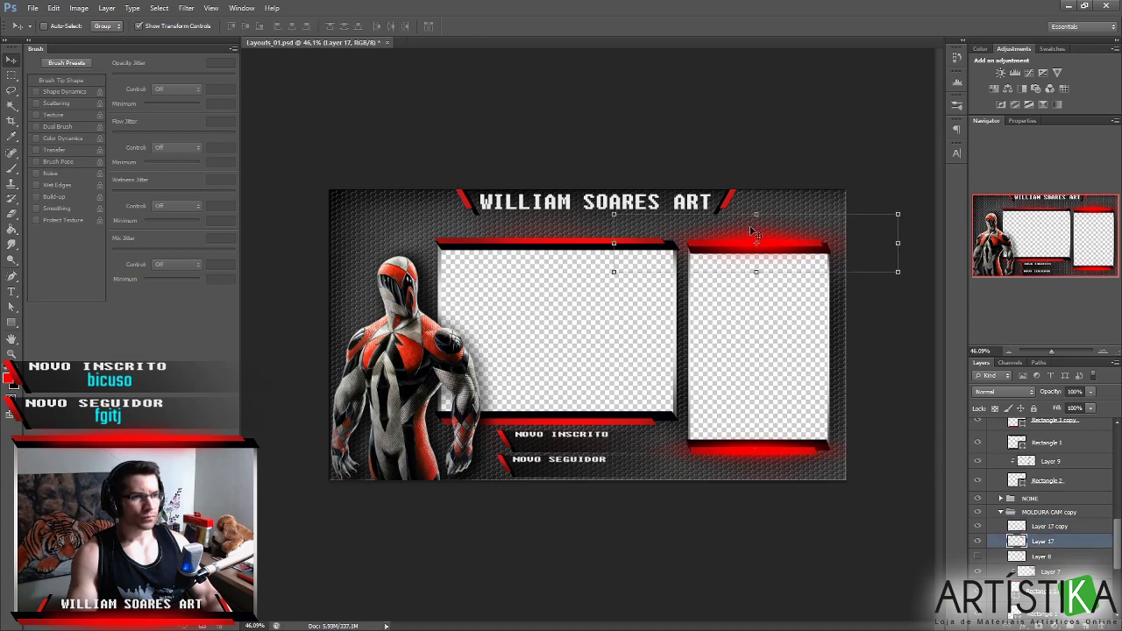
drag(756, 214, 755, 262)
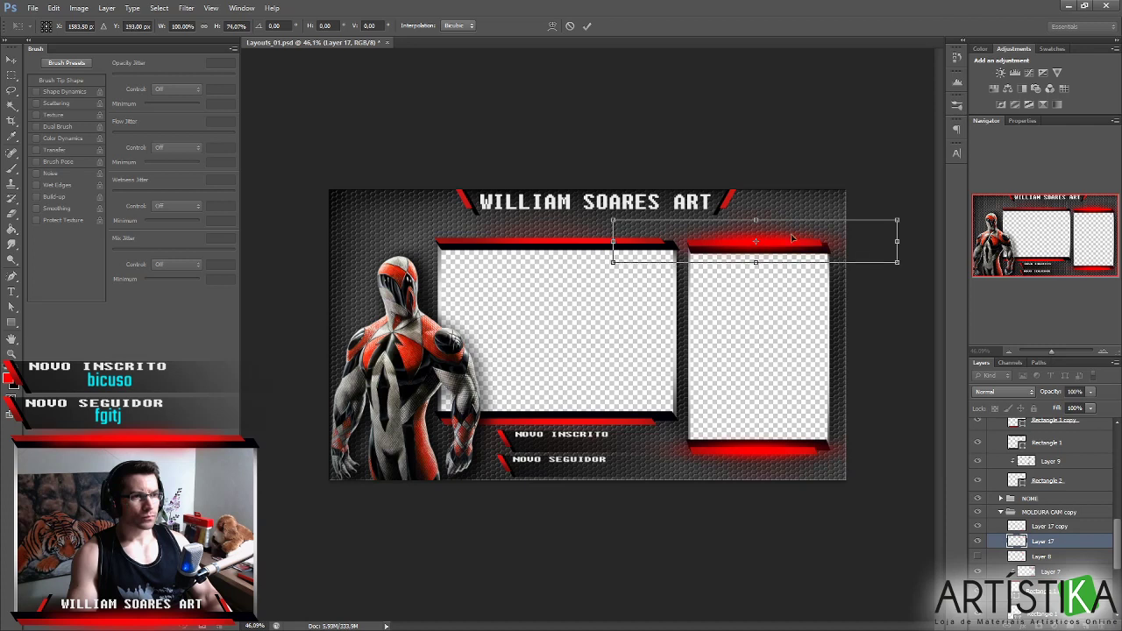
drag(793, 236, 794, 238)
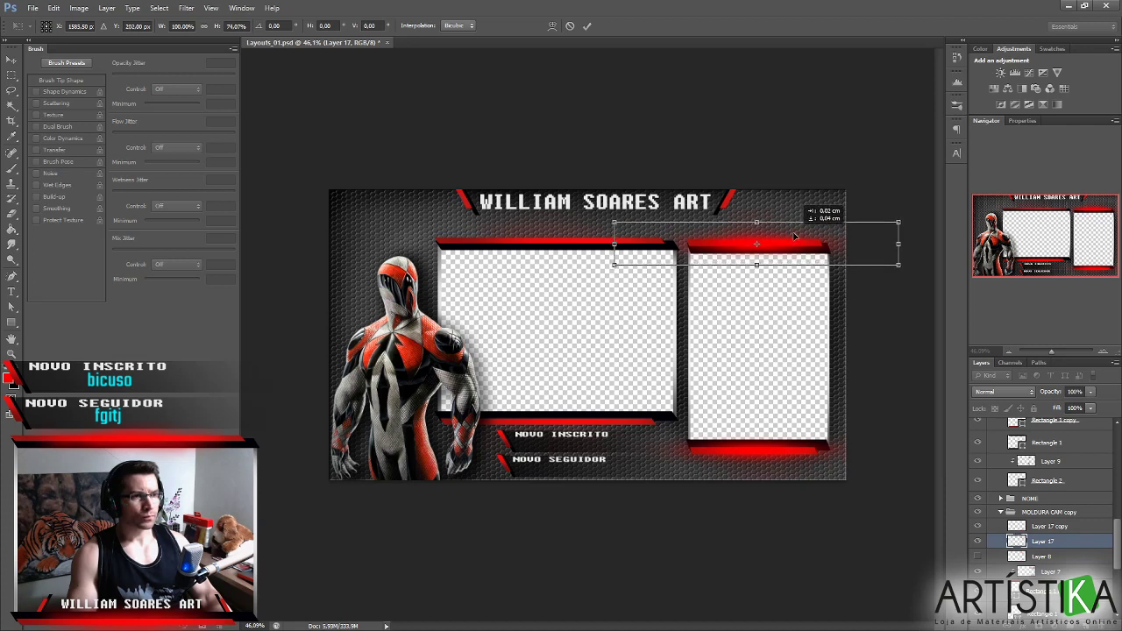
drag(756, 223, 782, 243)
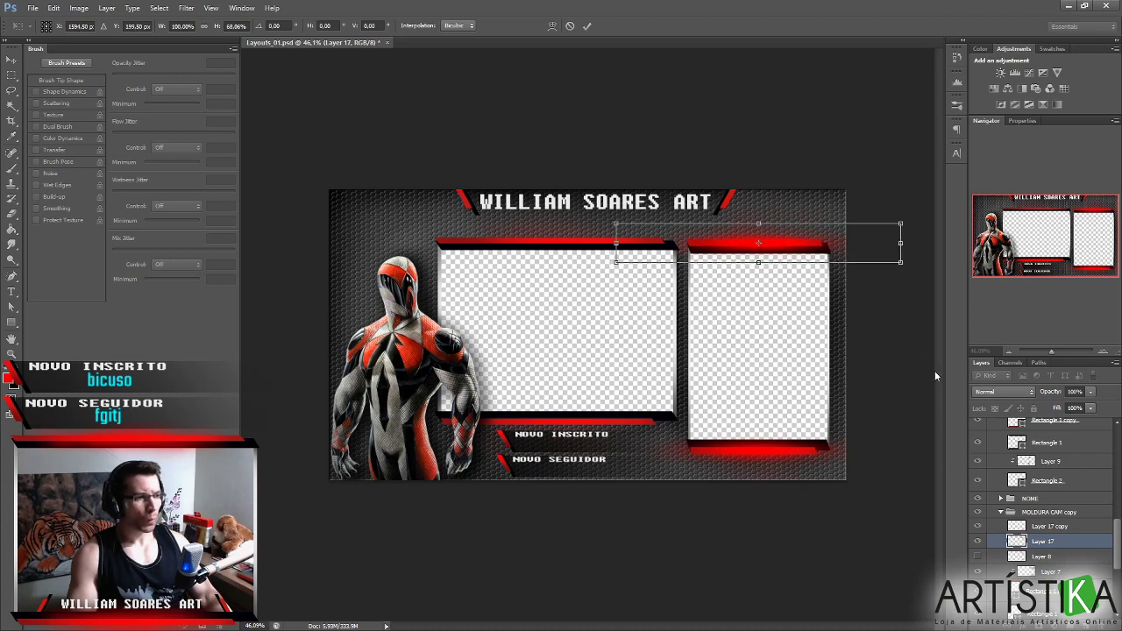
click(586, 26)
Duplicate the narrow frame's lower glow into the MOLDURA CAM group below Layer 8 and move it onto the large frame's lower bar.
scroll(1088, 525, up, 3)
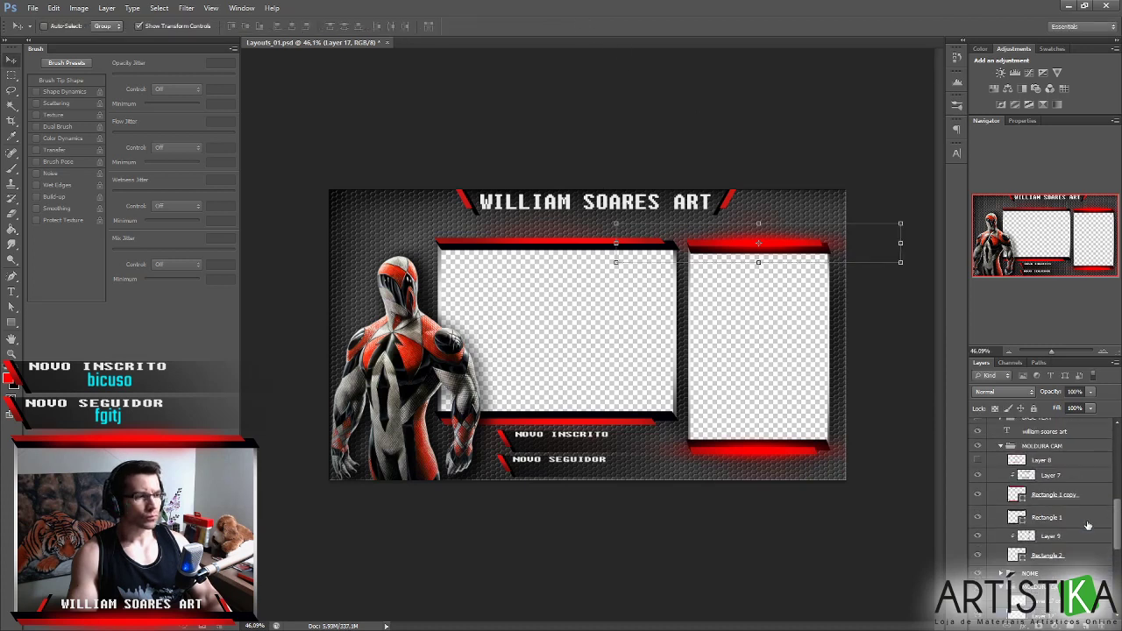
drag(758, 246, 754, 451)
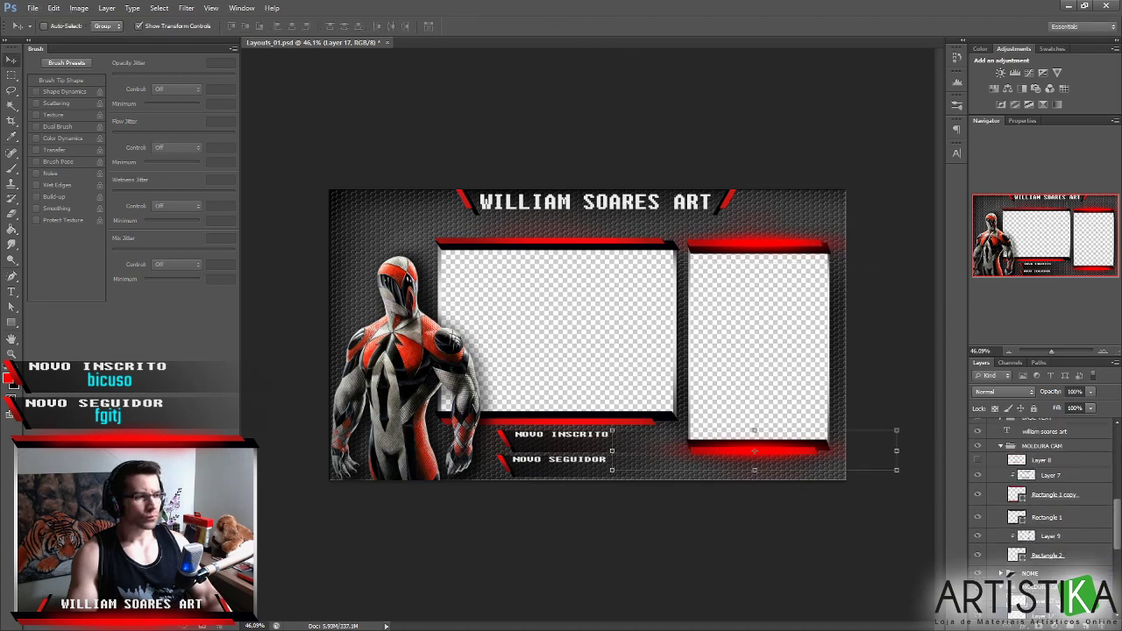
drag(1047, 499, 1054, 473)
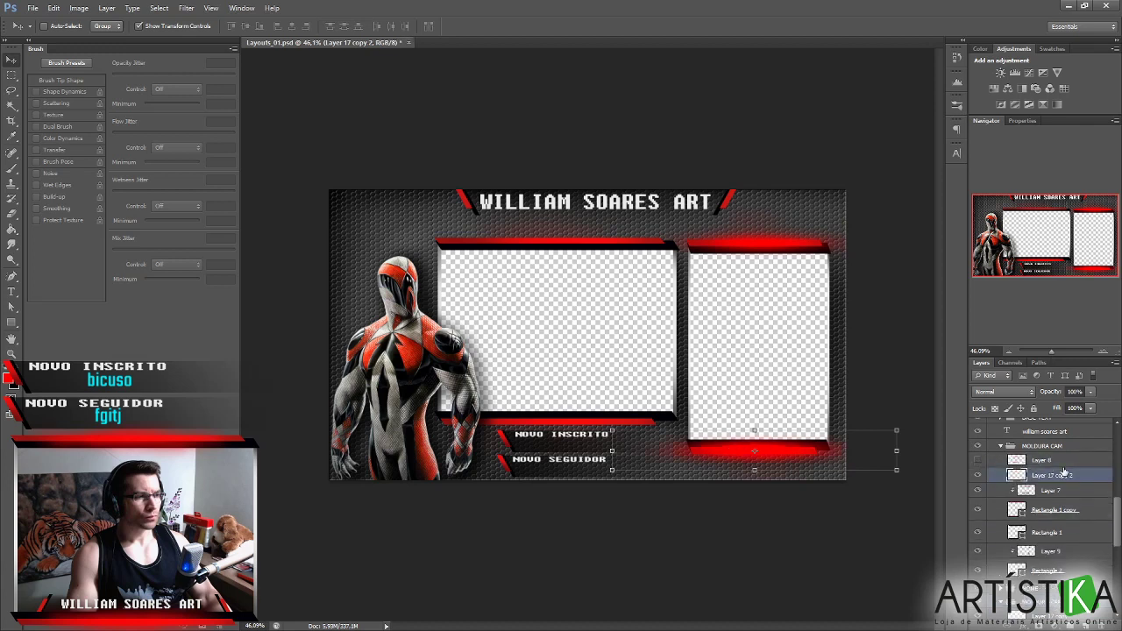
drag(787, 454, 591, 427)
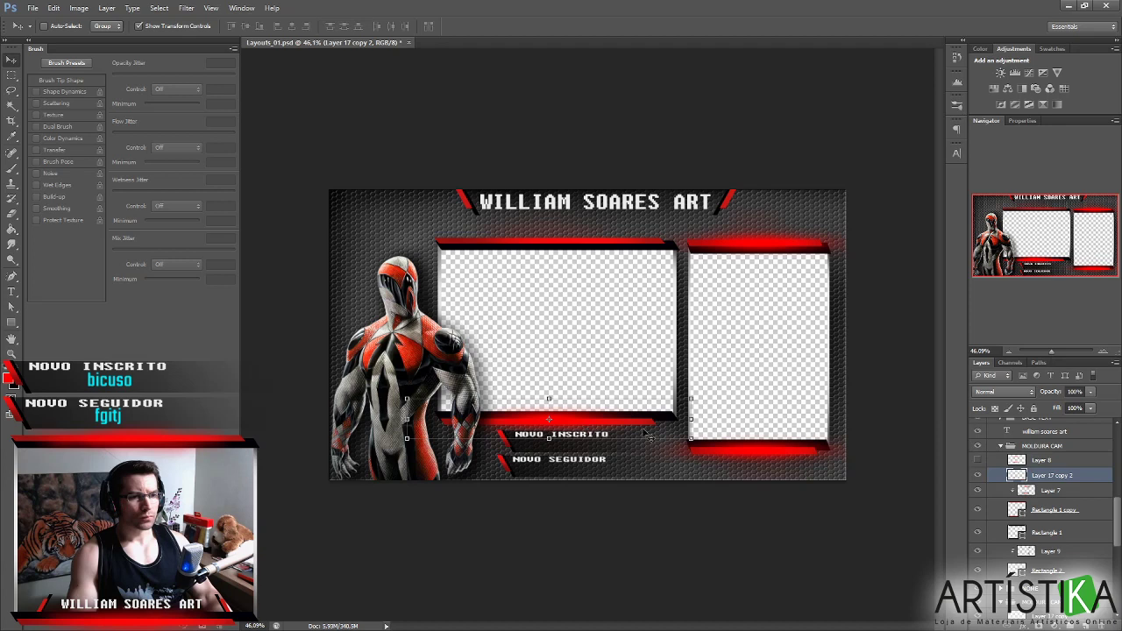
Widen the glow on the large frame's lower bar in both directions and centre it along the bar.
key(ctrl+t)
drag(693, 419, 721, 419)
drag(406, 418, 383, 419)
drag(614, 429, 627, 431)
click(587, 27)
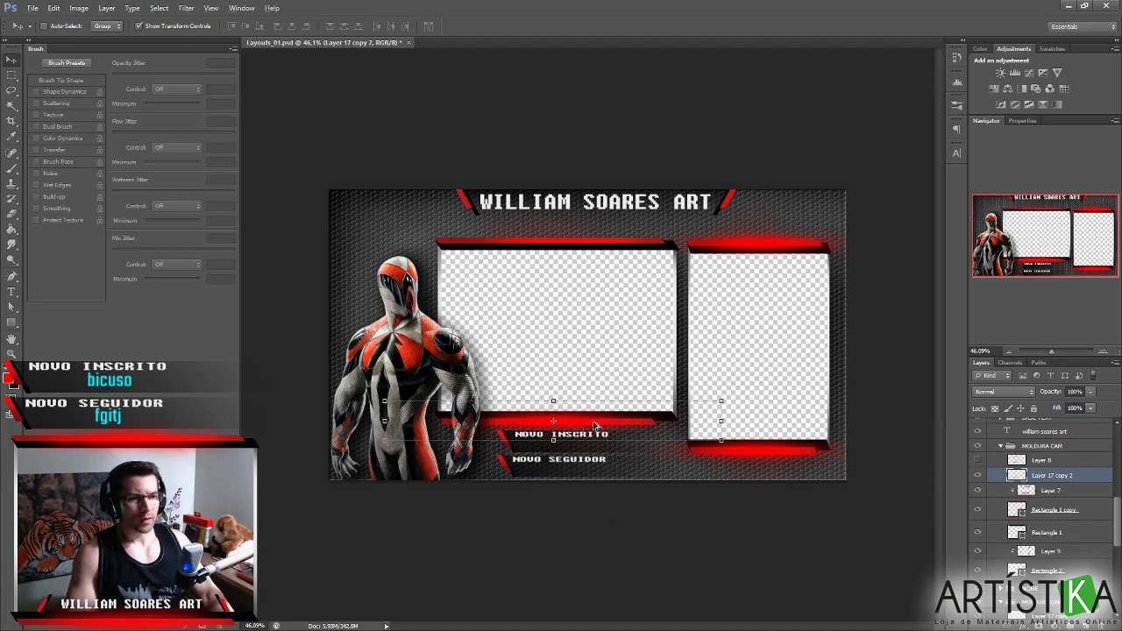
Duplicate the widened glow onto the large frame's upper bar and align it with the bar.
drag(590, 427, 591, 248)
key(ctrl+j)
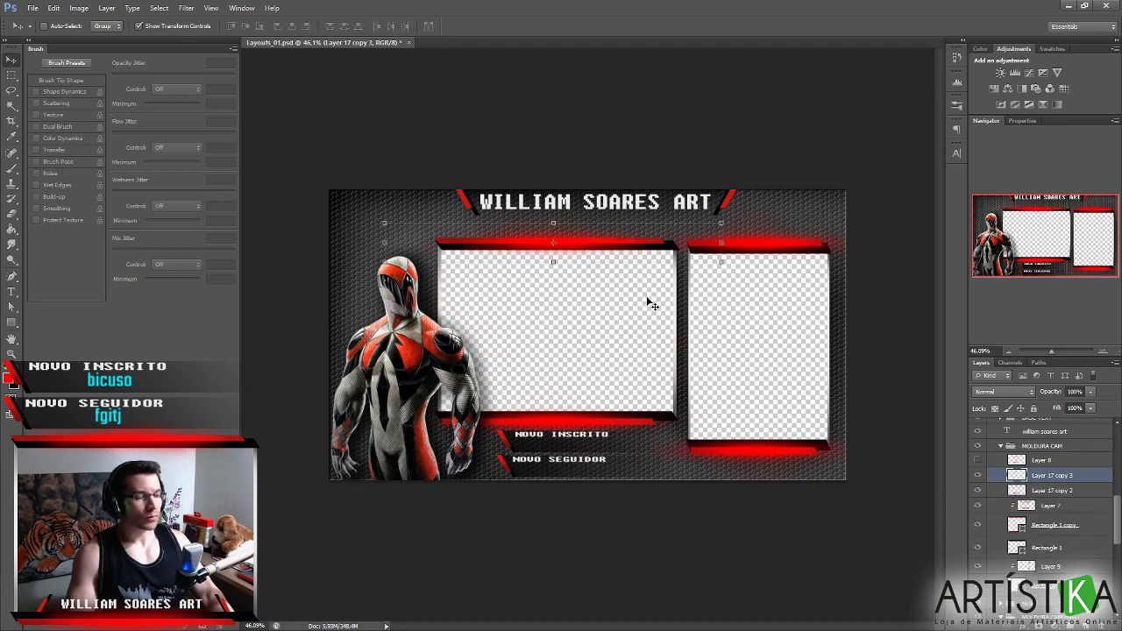
drag(589, 249, 580, 240)
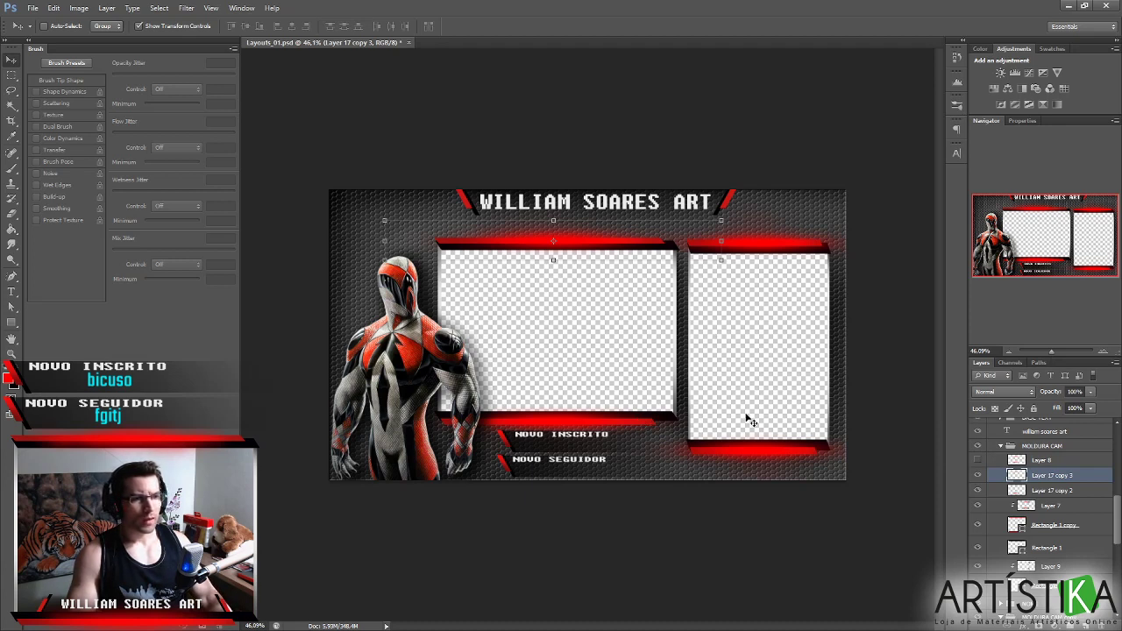
Save the overlay as a PNG with Smallest / Slow compression and no interlacing.
scroll(605, 412, down, 2)
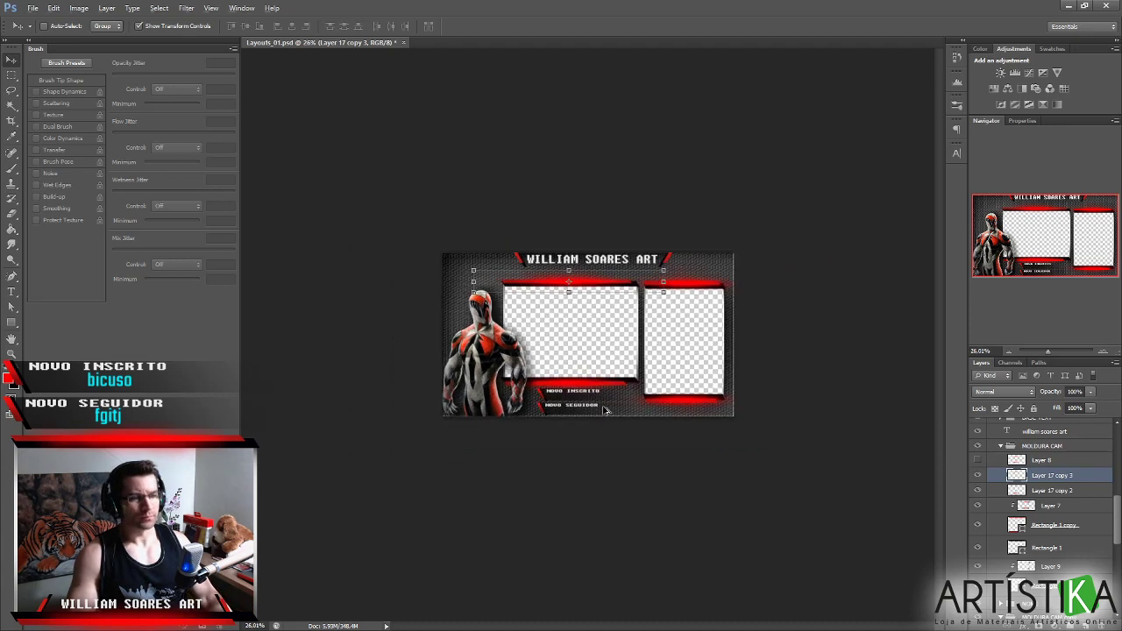
scroll(664, 477, up, 1)
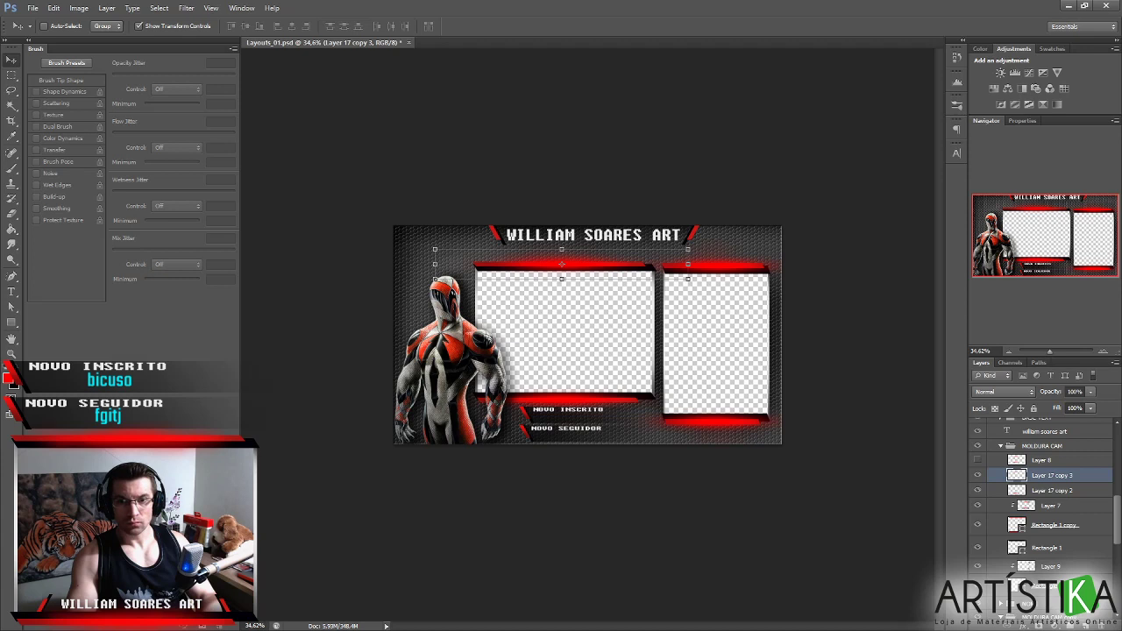
key(Return)
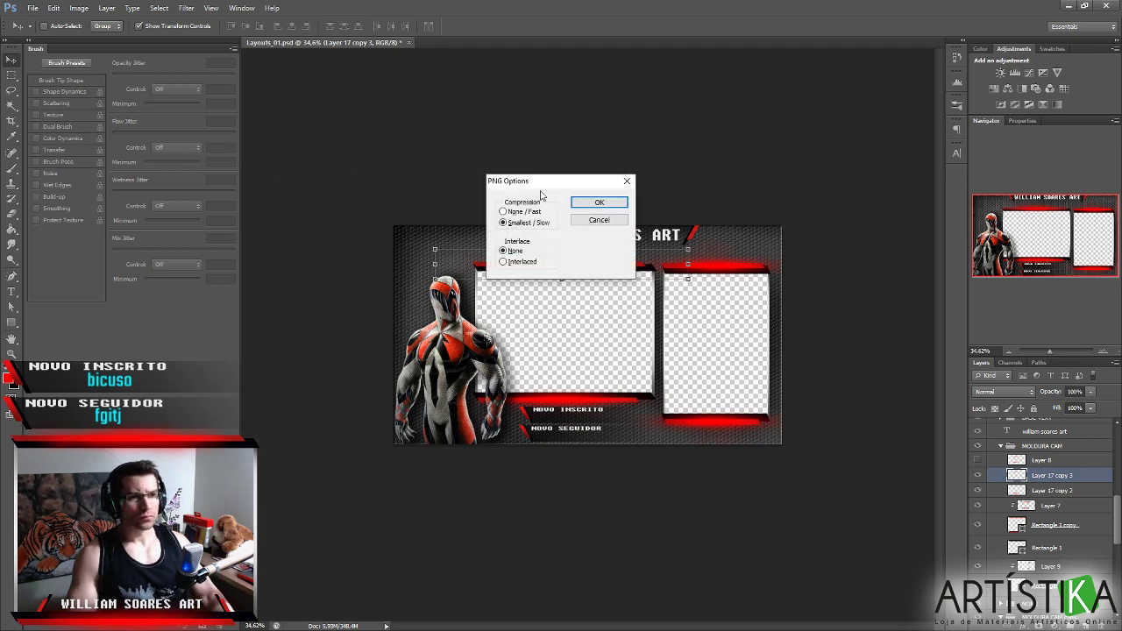
click(599, 205)
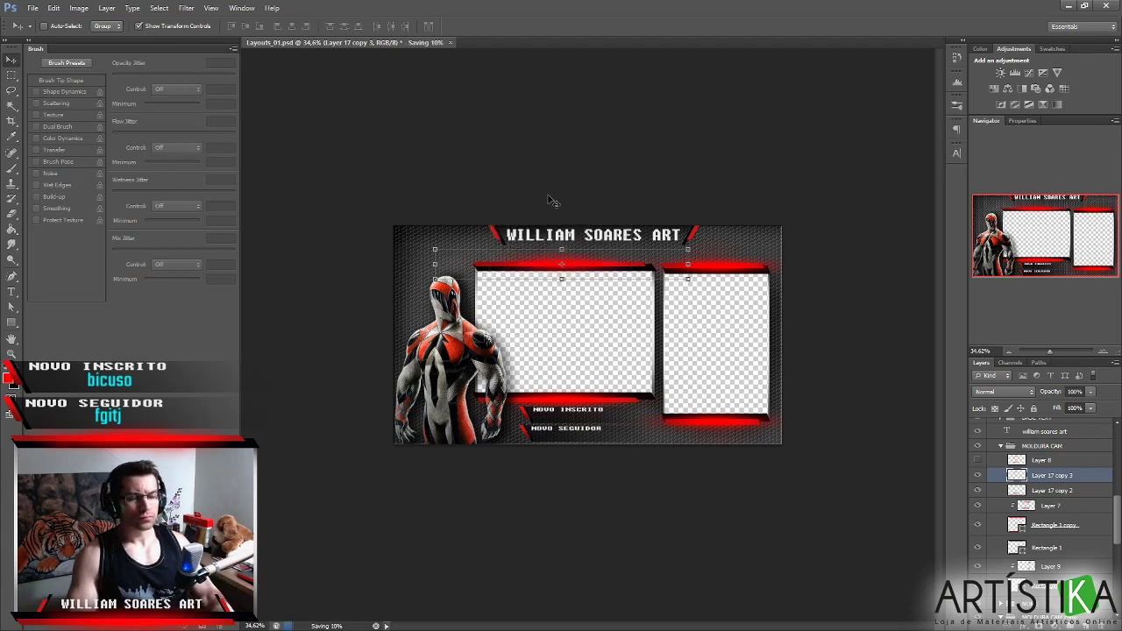
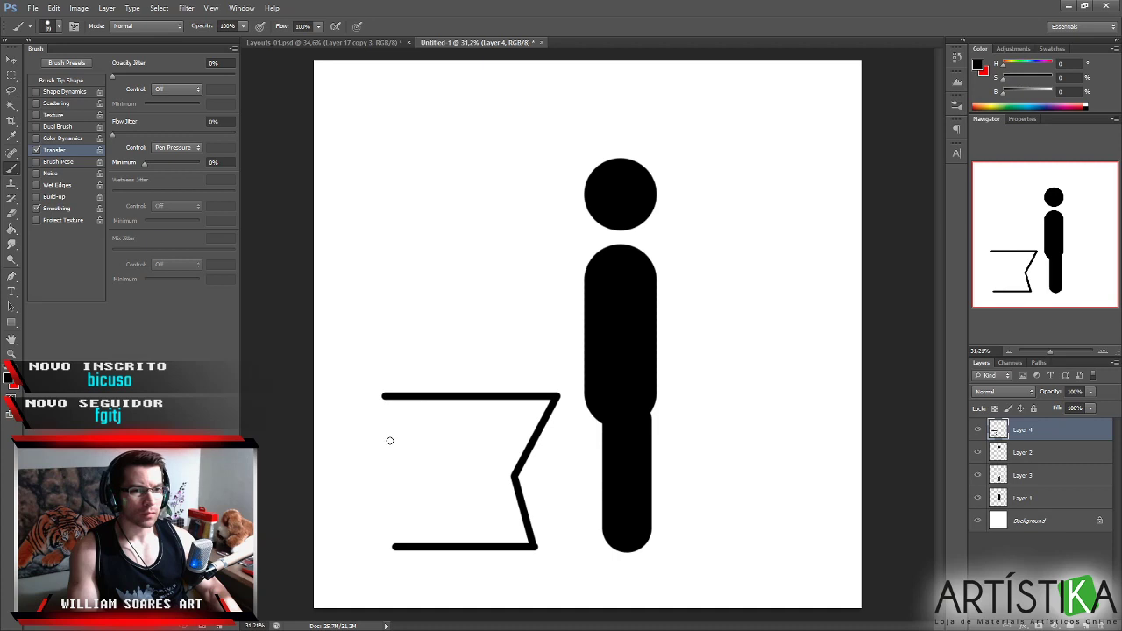
Close the left side of the pedestal outline on Layer 4 with straight brush segments, notched inward like the opposite side.
shift+click(392, 445)
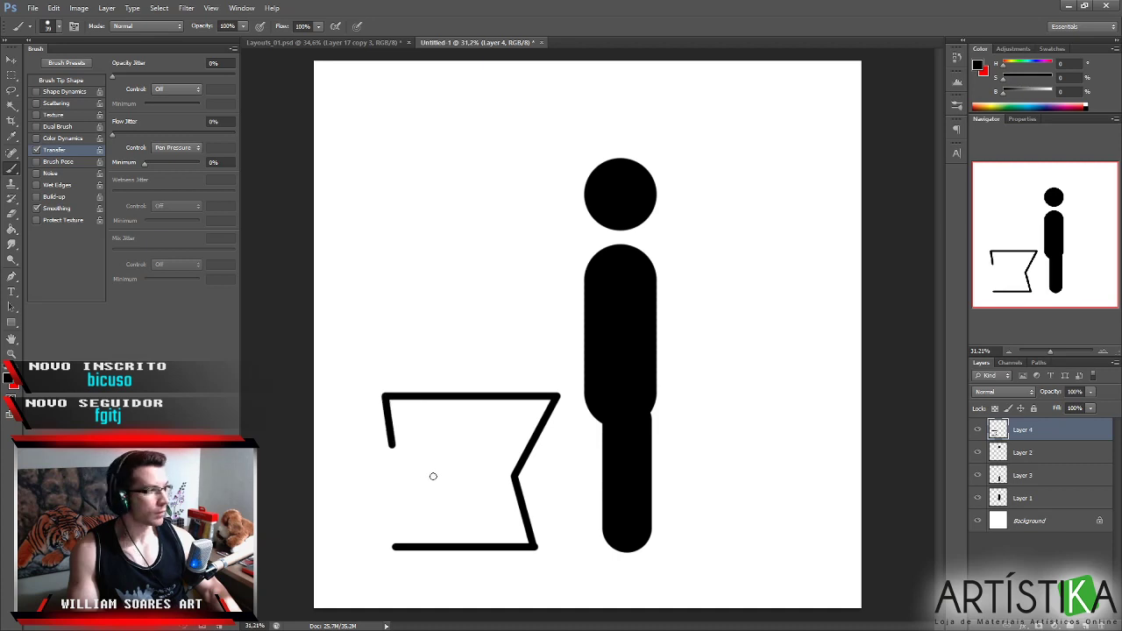
shift+click(432, 475)
key(ctrl+alt+z)
key(ctrl+alt+z)
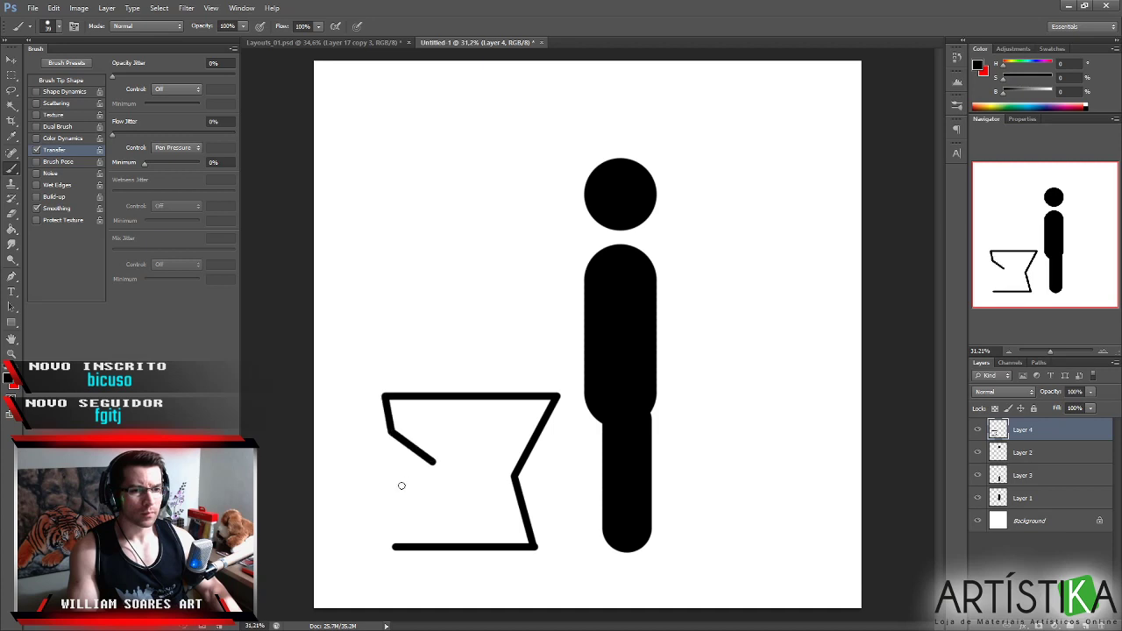
shift+click(395, 546)
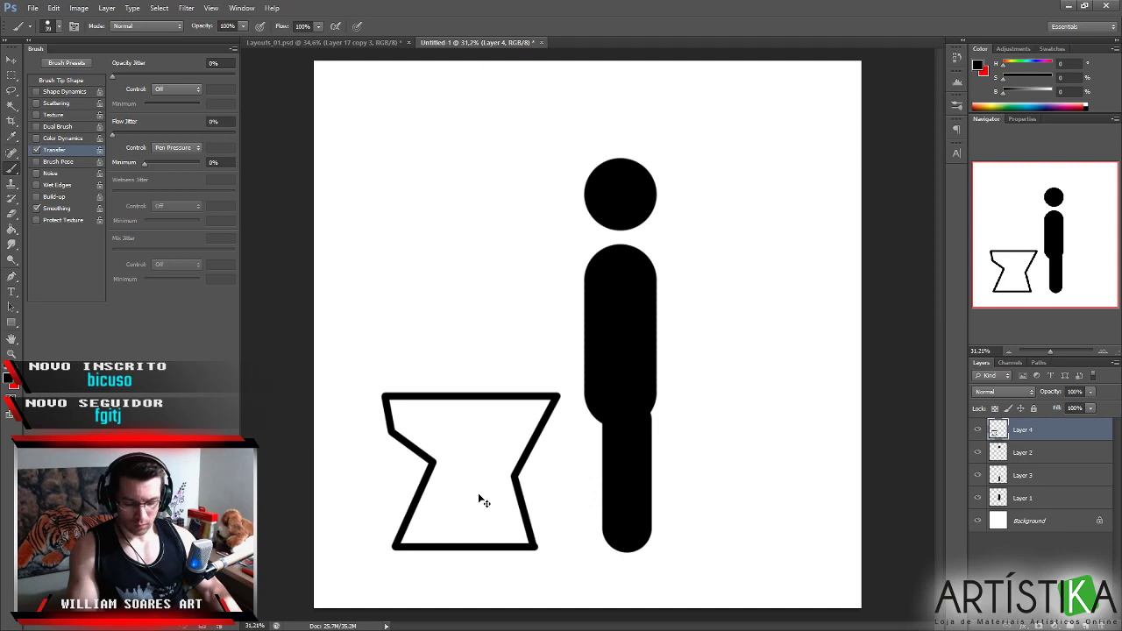
Open Liquify for Layer 4 and push the outline's lower left edge outward with a brush size of 287.
key(shift+ctrl+x)
key(bracketright)
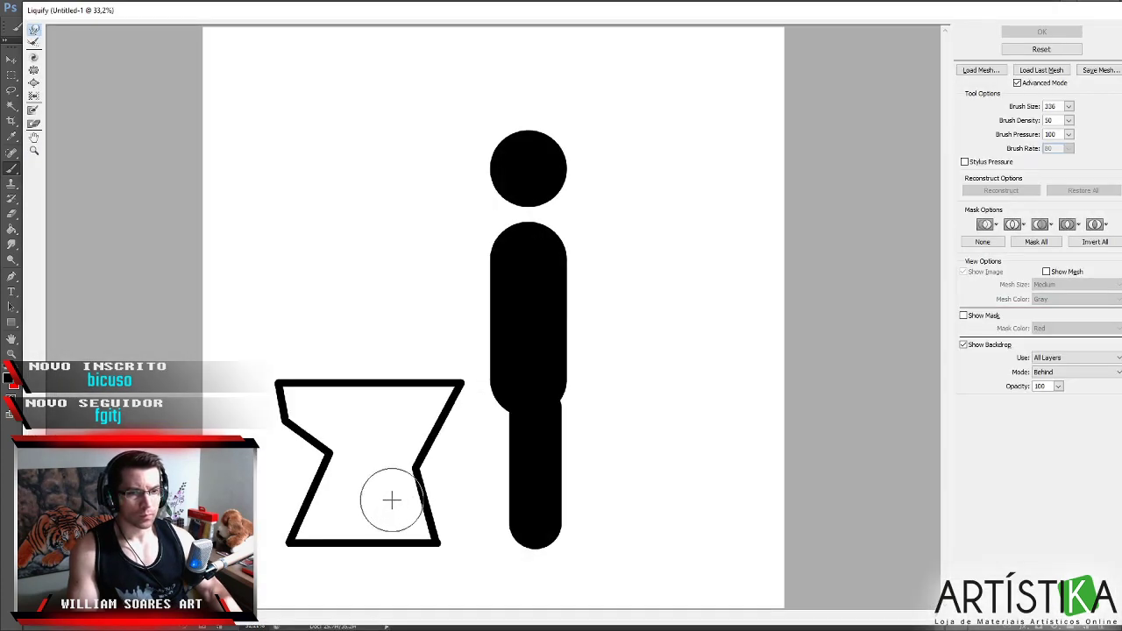
key(bracketleft)
drag(308, 494, 313, 489)
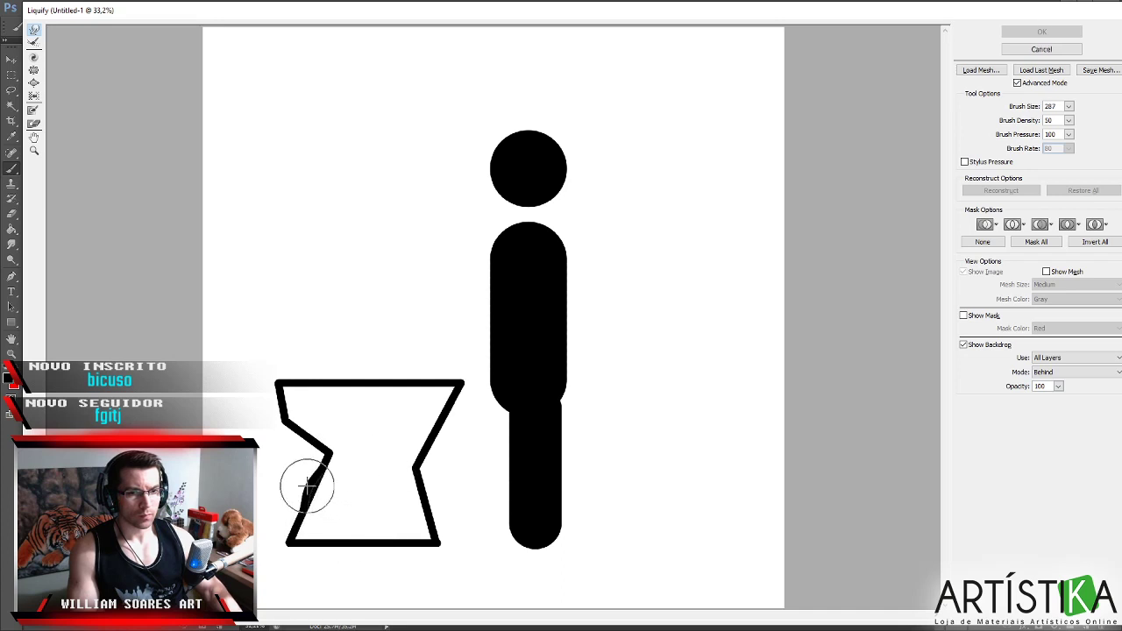
drag(304, 483, 305, 484)
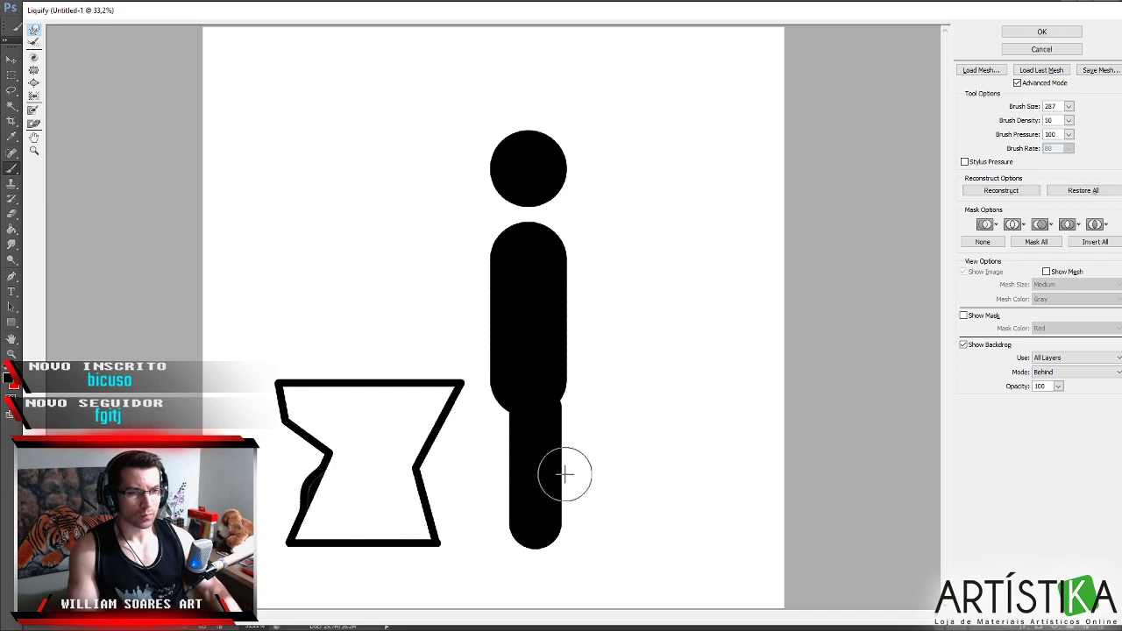
Limit the Liquify backdrop to Background and bulge the outline's lower left edge further outward.
click(1062, 357)
click(1058, 377)
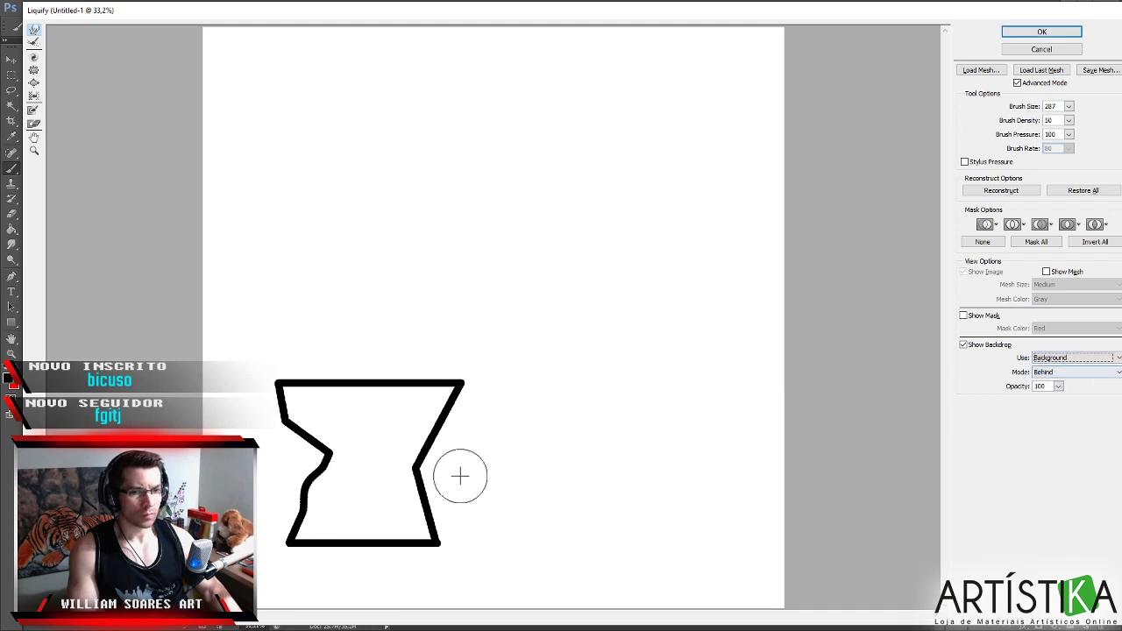
mouse_move(299, 511)
mouse_down()
mouse_move(294, 484)
mouse_move(311, 467)
mouse_up()
Smooth the curve of the outline's lower left edge below the notch, using Liquify brush sizes between 98 and 236.
key(bracketleft)
key(bracketleft)
key(bracketleft)
key(bracketleft)
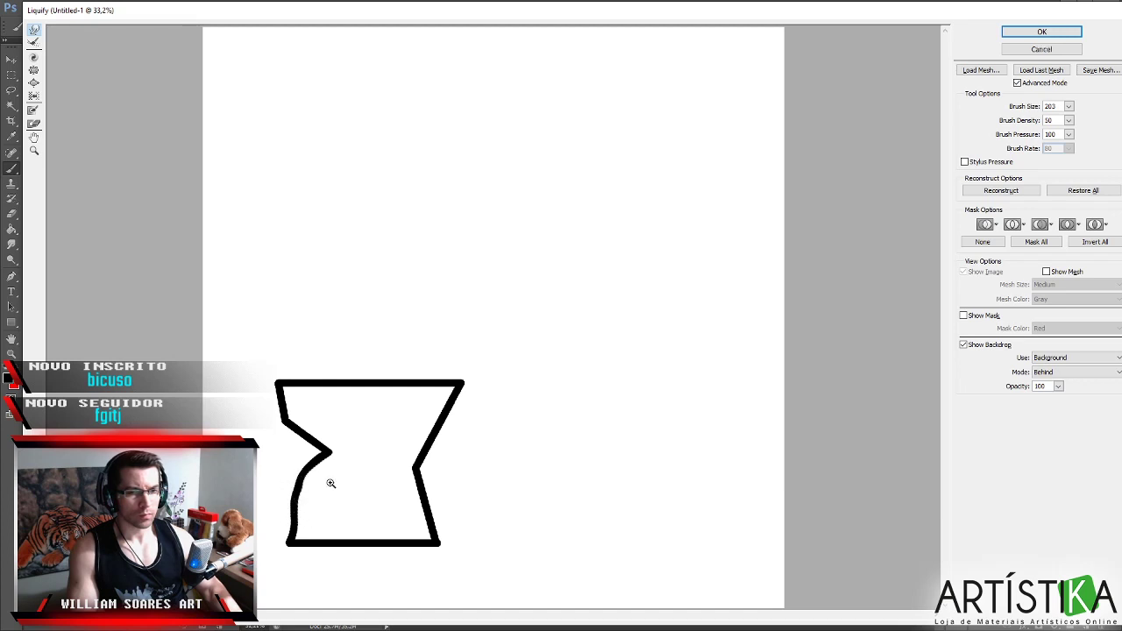
click(330, 483)
click(328, 488)
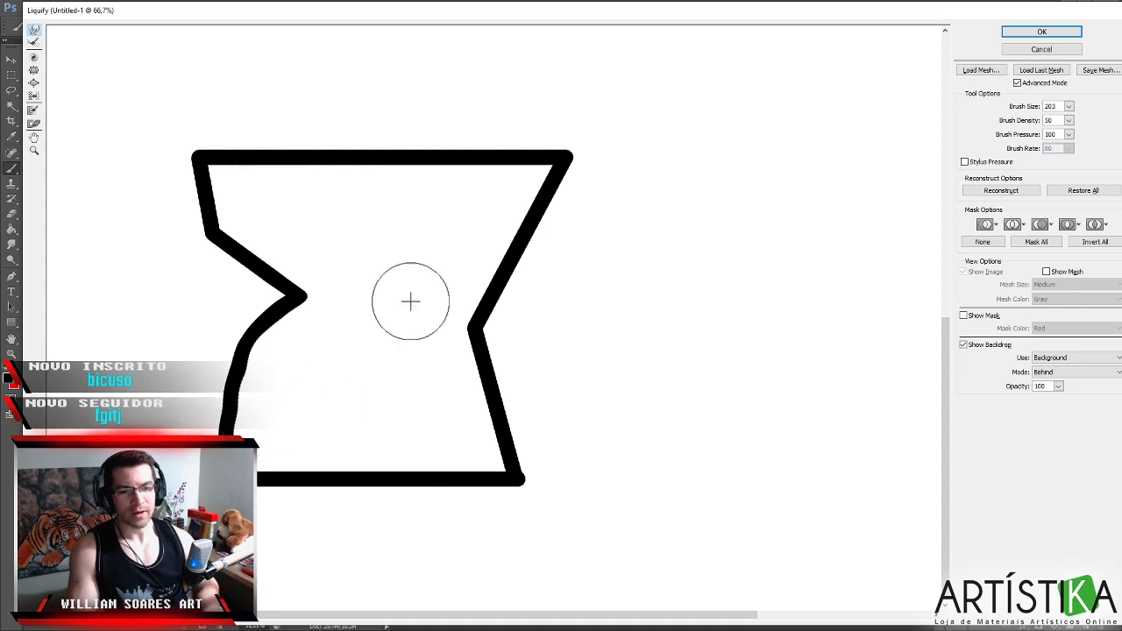
key(bracketleft)
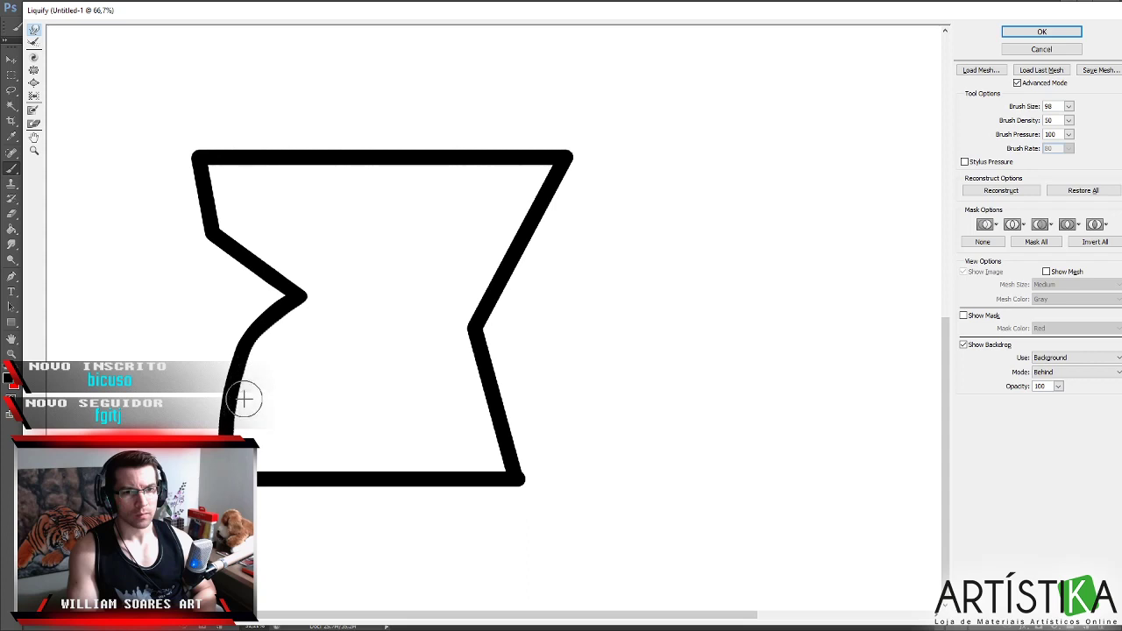
key(bracketright)
key(bracketright)
key(bracketright)
drag(232, 366, 251, 328)
key(bracketright)
key(bracketright)
key(bracketright)
key(bracketright)
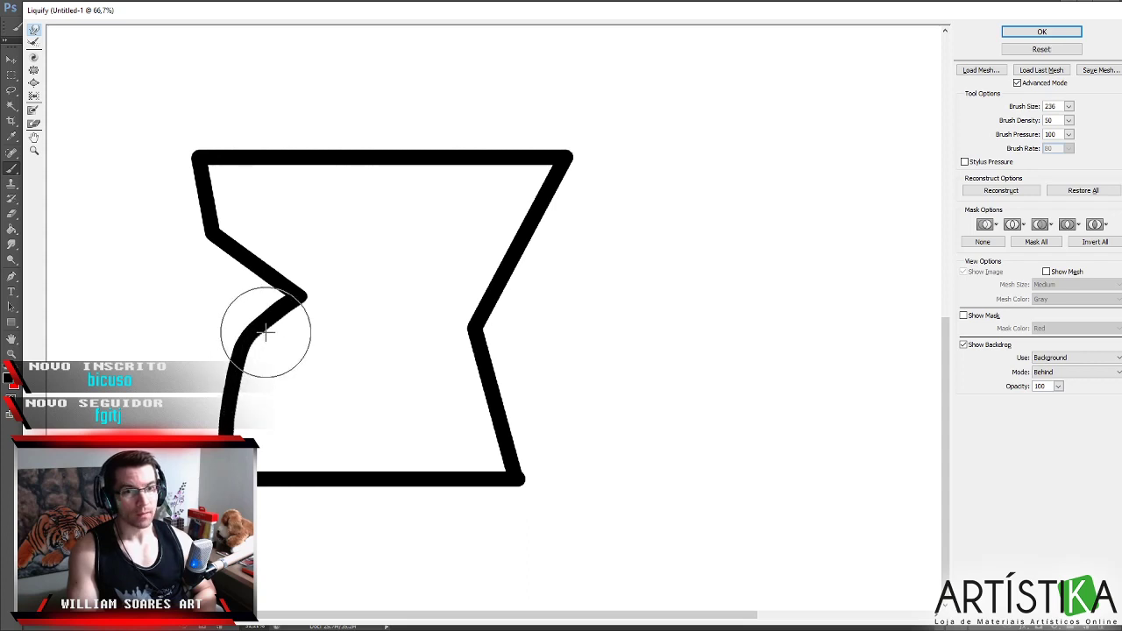
key(bracketleft)
key(bracketleft)
key(bracketleft)
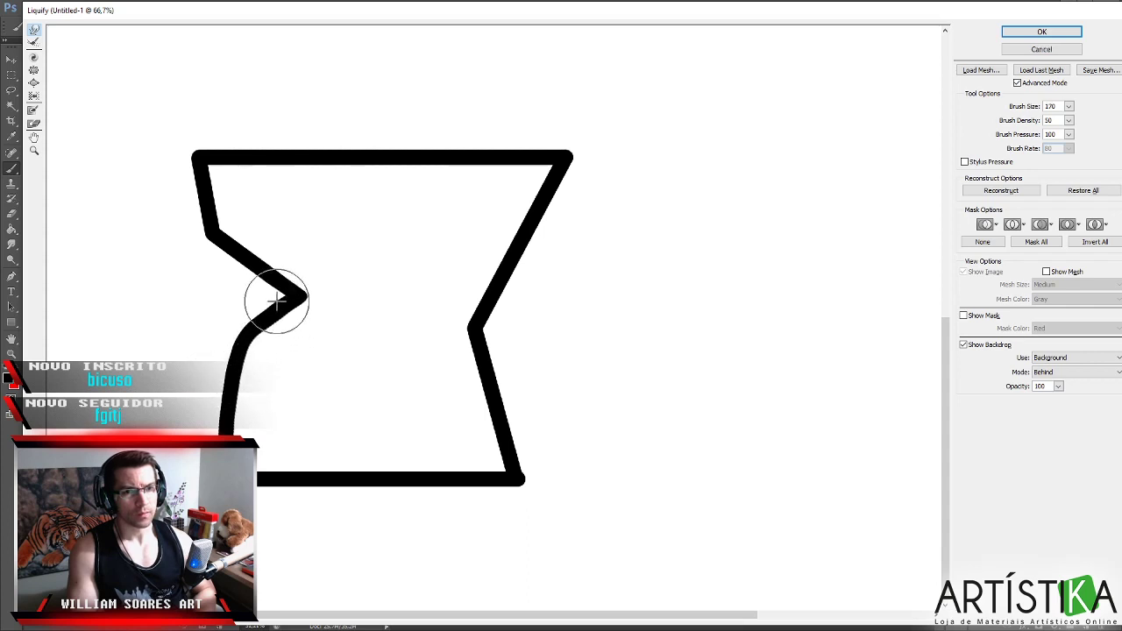
Push the middle of the outline's upper right edge outward into a curve with an enlarged Liquify brush.
key(bracketright)
key(bracketright)
key(bracketright)
key(bracketright)
key(bracketright)
key(bracketright)
key(bracketright)
key(bracketright)
key(bracketright)
key(bracketright)
drag(516, 260, 546, 253)
Reshape the edge below the upper right corner with a 317 brush, and reduce the brush to 77 at the corner.
key(bracketleft)
key(bracketleft)
key(bracketleft)
key(bracketleft)
key(bracketleft)
key(bracketleft)
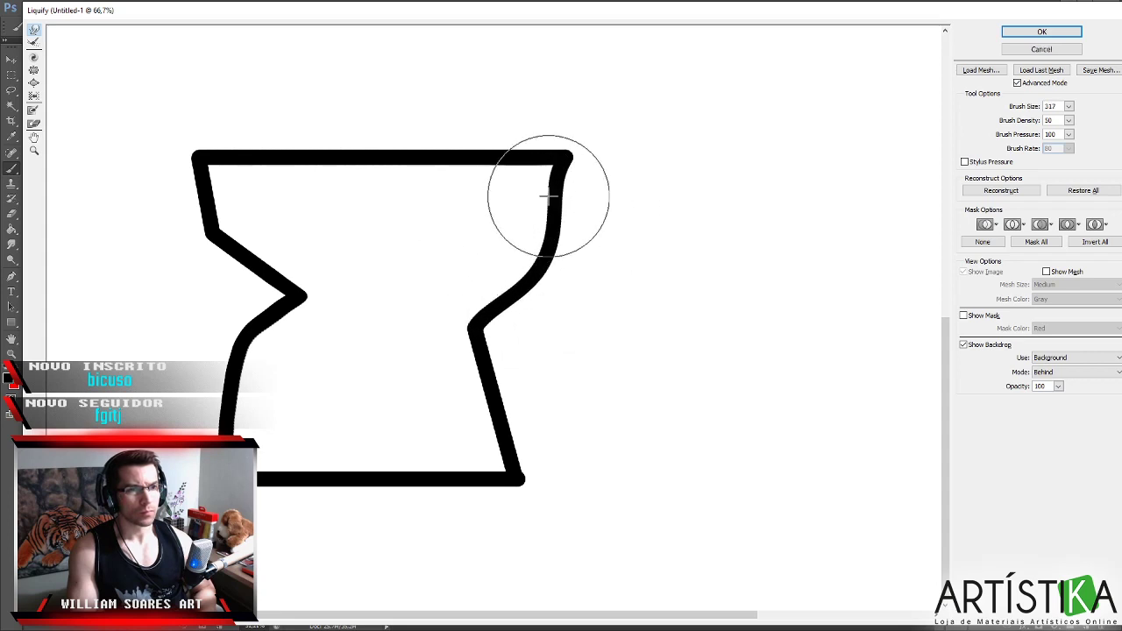
mouse_move(546, 193)
mouse_down()
mouse_move(572, 184)
mouse_move(581, 158)
mouse_up()
key(bracketleft)
key(bracketleft)
key(bracketleft)
key(bracketleft)
key(bracketleft)
key(bracketleft)
key(bracketleft)
key(bracketleft)
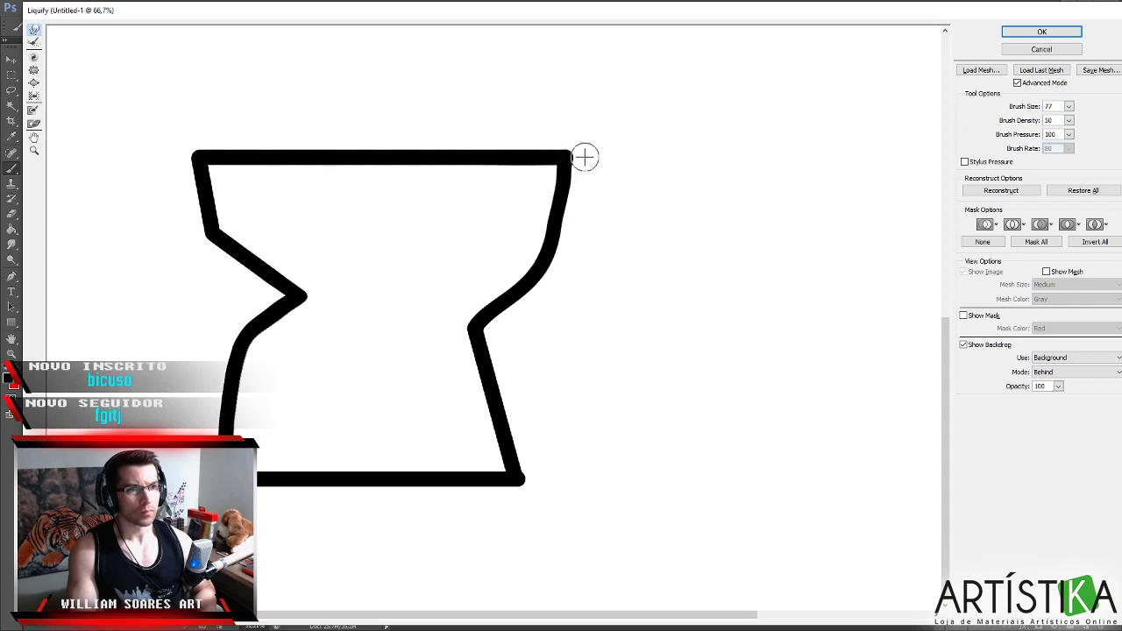
Smooth the outline's upper right curve with Liquify brush sizes of 215 and 308.
key(bracketright)
key(bracketright)
key(bracketright)
key(bracketright)
key(bracketright)
key(bracketright)
key(bracketright)
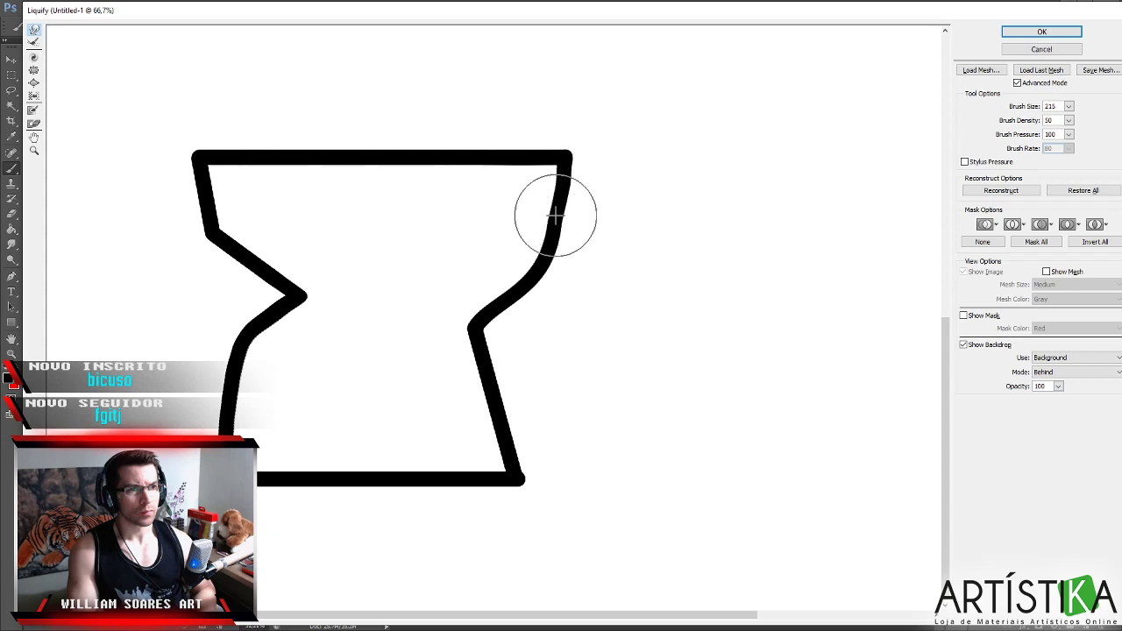
drag(555, 218, 561, 200)
key(bracketright)
key(bracketright)
key(bracketright)
key(bracketright)
key(bracketright)
drag(542, 279, 533, 268)
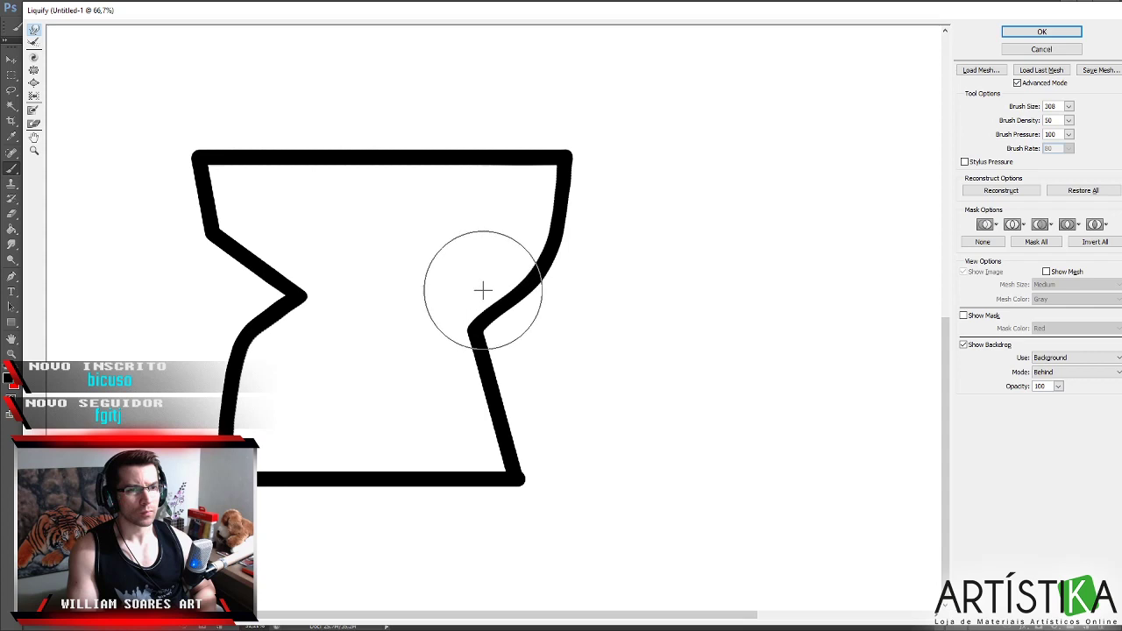
Even out the curve between the right notch and the upper right edge with a Liquify brush size of 197.
key(bracketleft)
key(bracketleft)
key(bracketleft)
key(bracketleft)
key(bracketleft)
key(bracketleft)
mouse_move(465, 325)
mouse_down()
mouse_move(488, 300)
mouse_move(530, 294)
mouse_move(556, 220)
mouse_up()
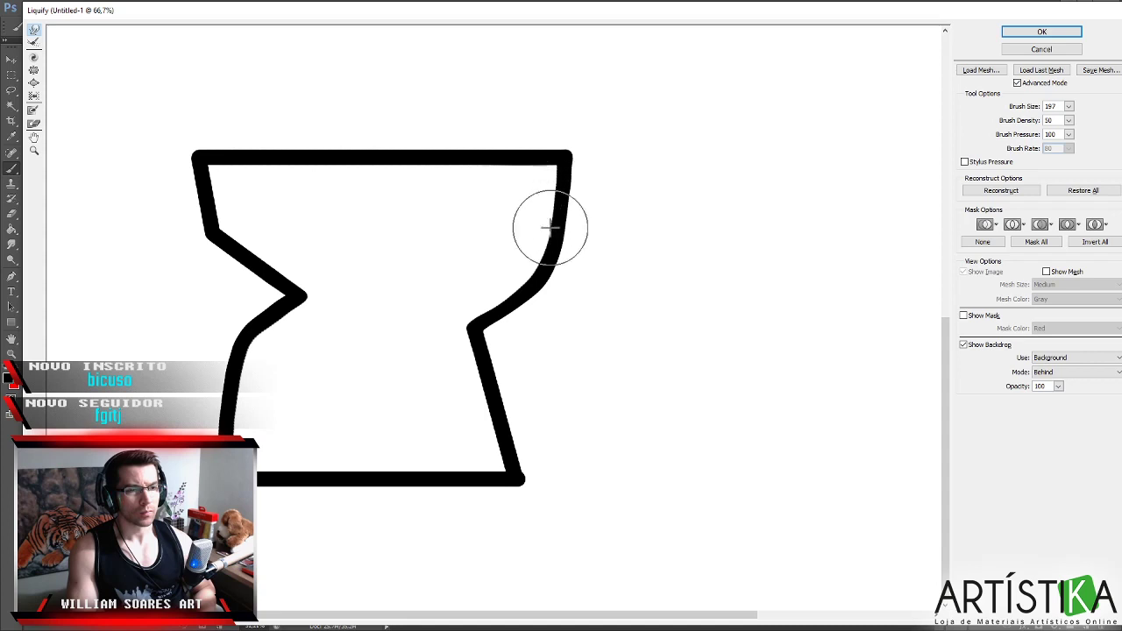
Reduce the Liquify brush to 44 and touch up the outline's lower right corner.
key(bracketleft)
key(bracketleft)
key(bracketleft)
key(bracketleft)
key(bracketleft)
key(bracketleft)
key(bracketleft)
key(bracketleft)
key(bracketleft)
key(bracketleft)
drag(536, 476, 535, 465)
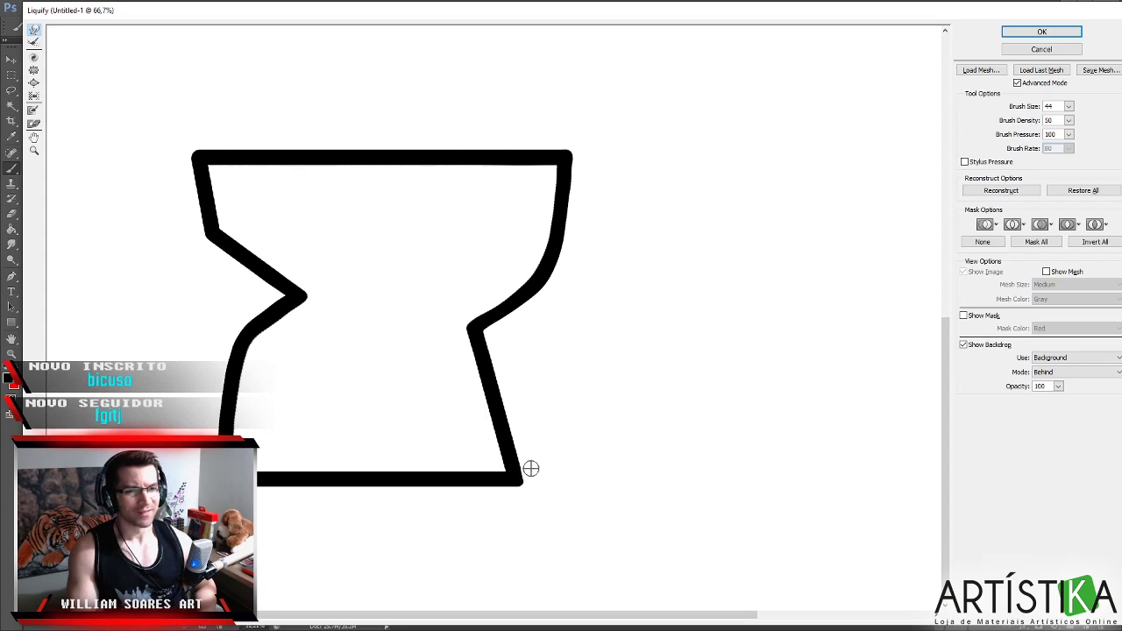
key(bracketright)
key(bracketright)
key(bracketright)
key(bracketright)
key(bracketright)
key(bracketright)
key(bracketright)
key(bracketright)
key(bracketright)
key(bracketright)
key(bracketleft)
key(bracketleft)
key(bracketleft)
key(bracketleft)
key(bracketleft)
key(bracketleft)
key(bracketleft)
key(bracketleft)
key(bracketleft)
key(bracketleft)
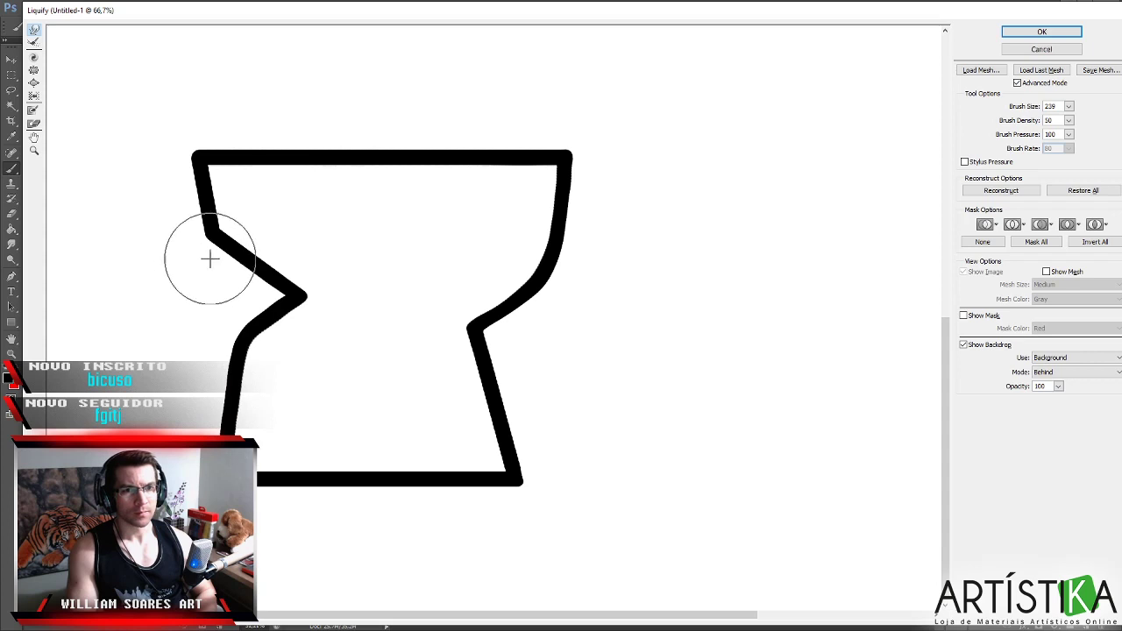
key(bracketleft)
key(bracketleft)
key(bracketleft)
key(bracketleft)
key(bracketleft)
key(bracketleft)
key(bracketleft)
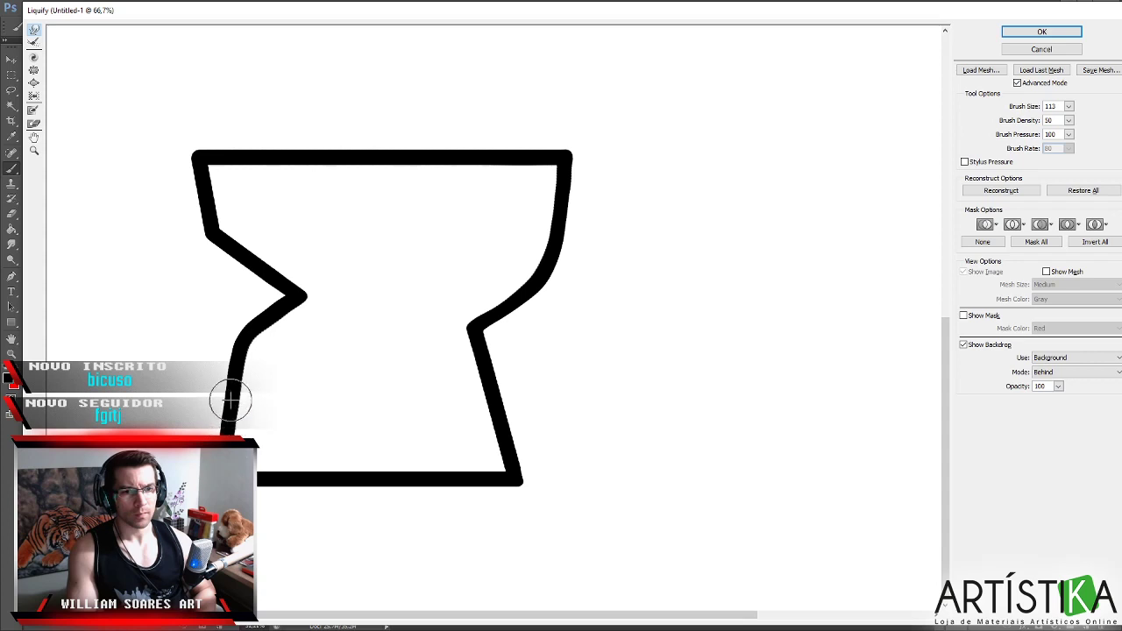
key(bracketright)
key(bracketright)
key(bracketright)
key(bracketright)
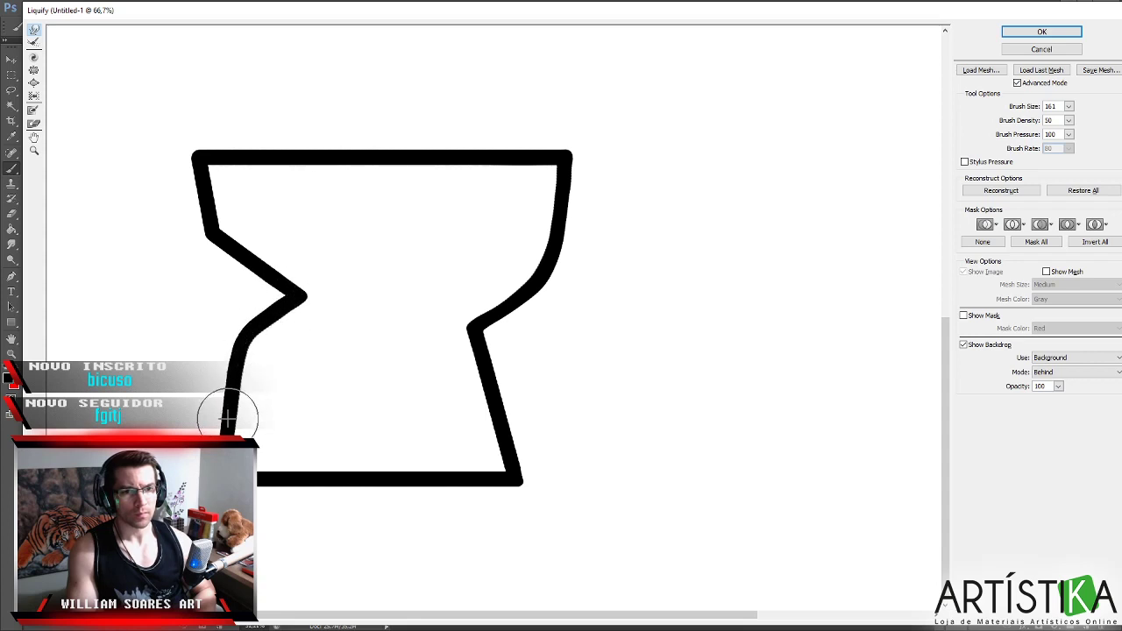
key(alt)
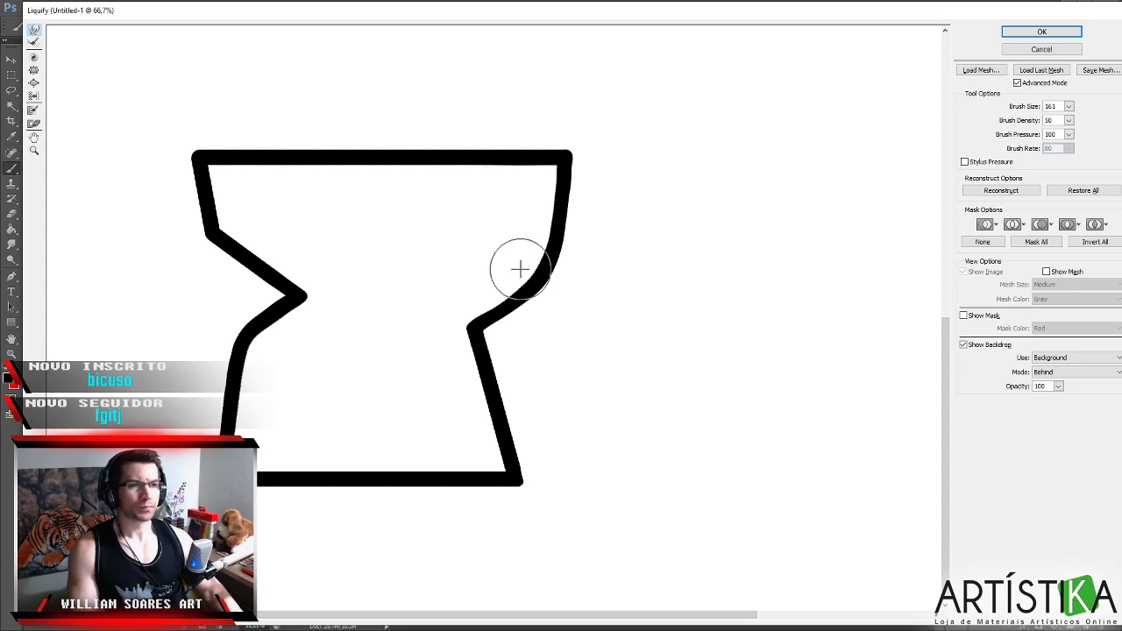
Apply the Liquify reshaping to the toilet bowl outline and return to the full canvas.
click(1041, 49)
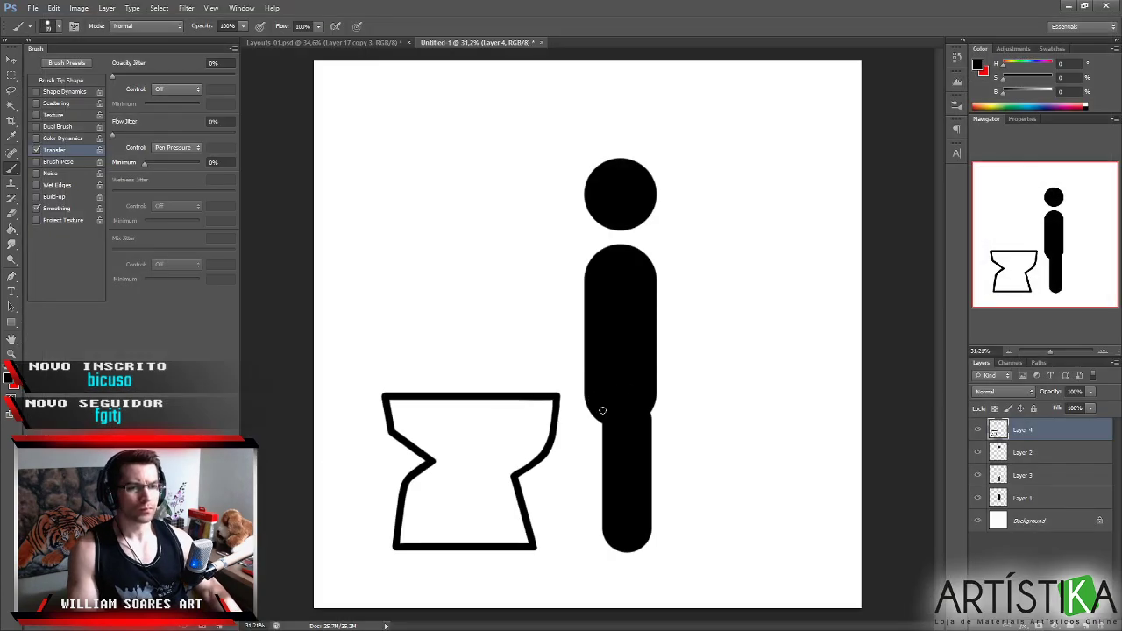
scroll(601, 403, down, 2)
scroll(561, 412, up, 1)
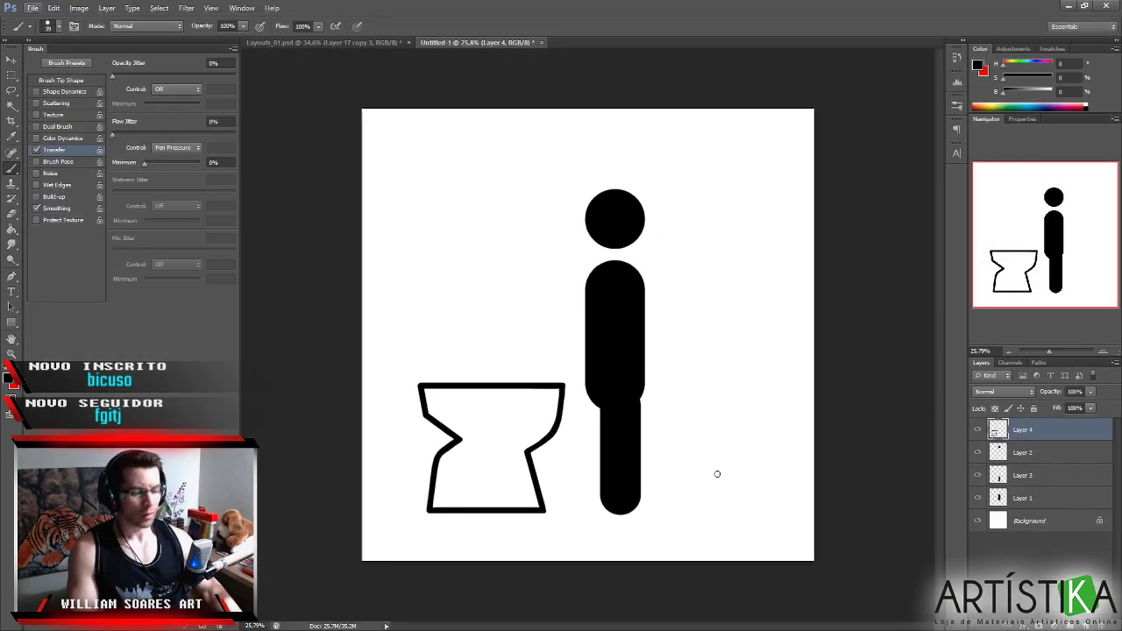
Scale the toilet bowl outline proportionally to about 72% and shift it slightly toward the figure.
key(v)
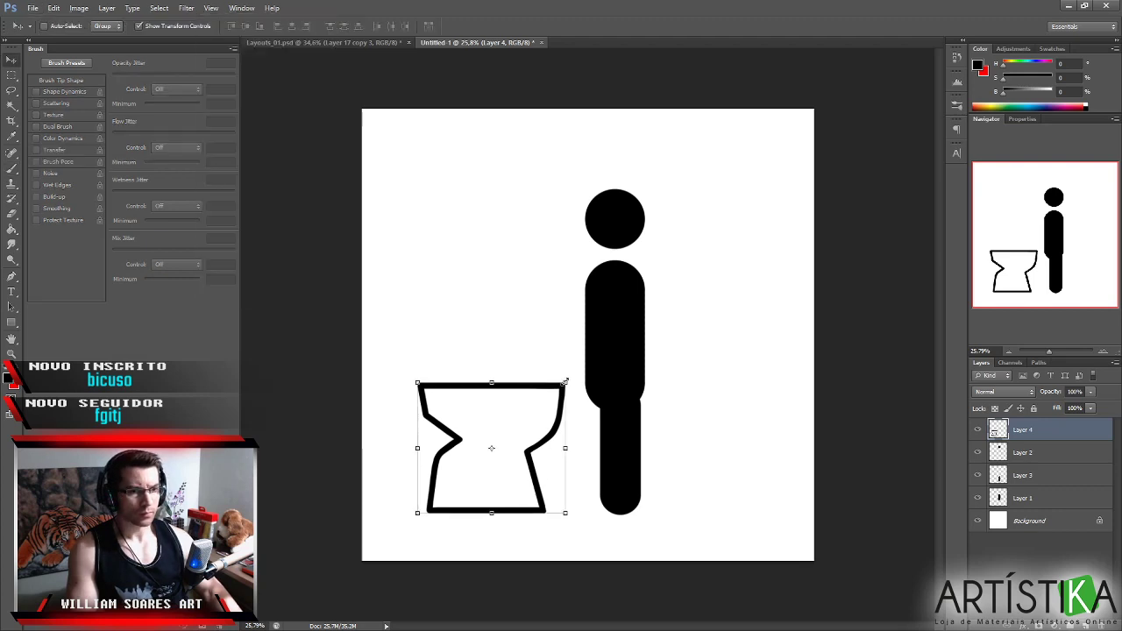
drag(564, 382, 524, 421)
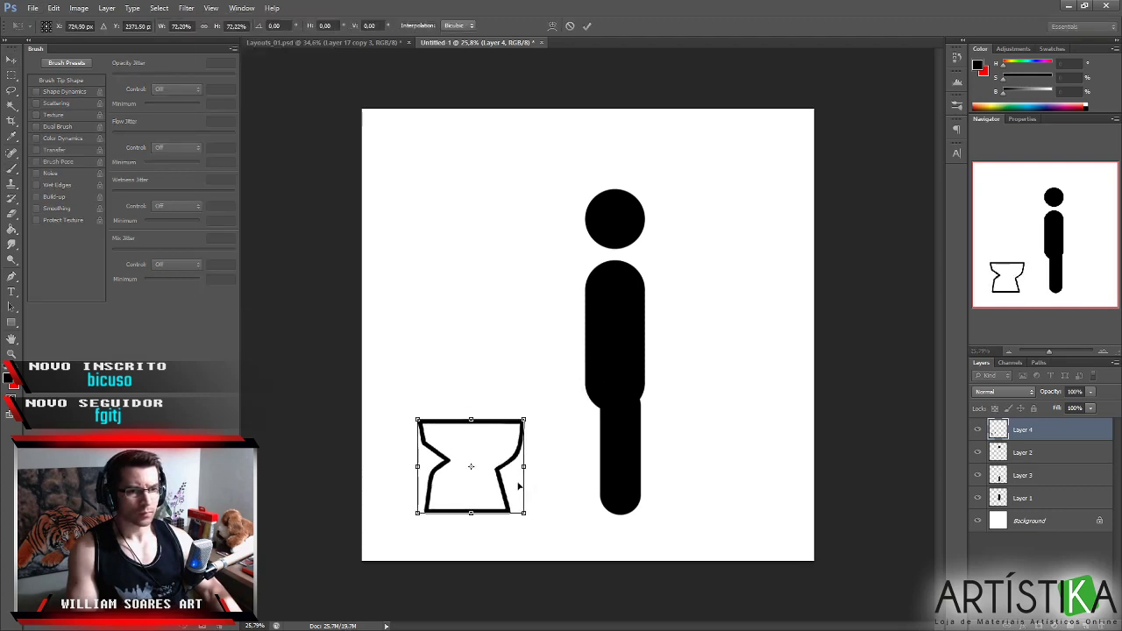
drag(494, 469, 509, 472)
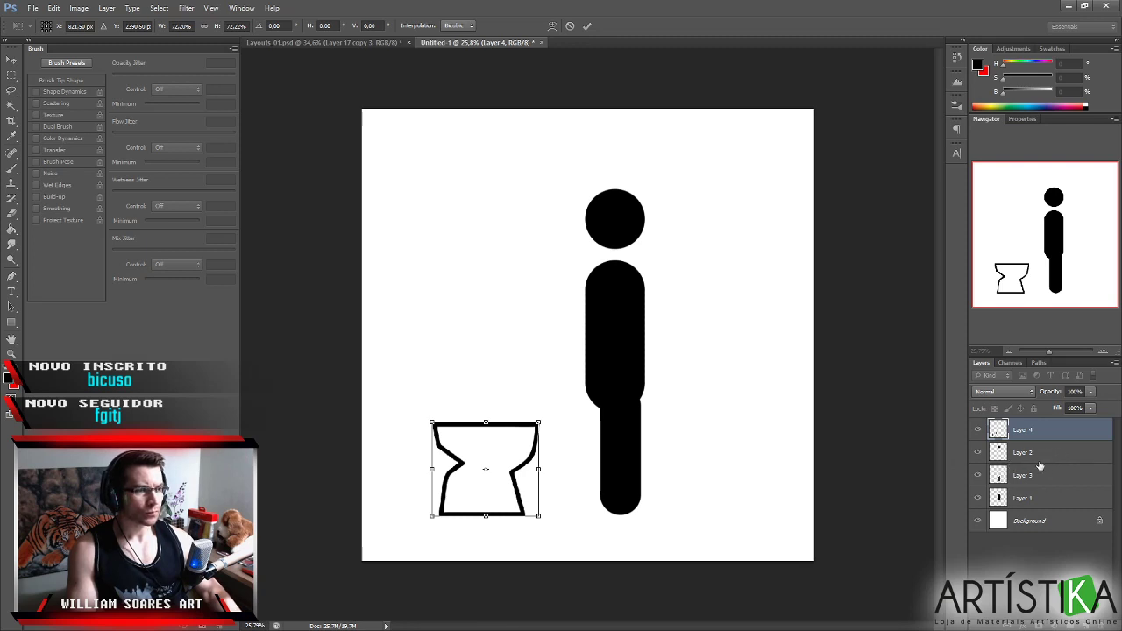
click(589, 25)
Place the leg's Layer 3 below the torso's Layer 1 and move the leg slightly away from the bowl.
click(1016, 498)
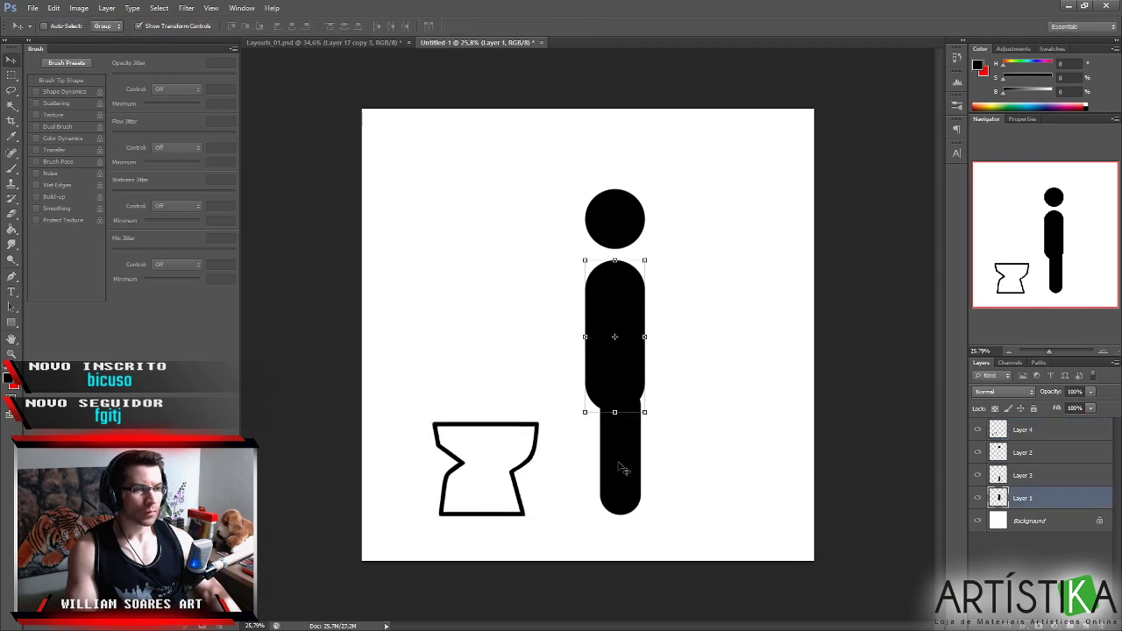
drag(1061, 477, 1064, 503)
drag(616, 474, 628, 479)
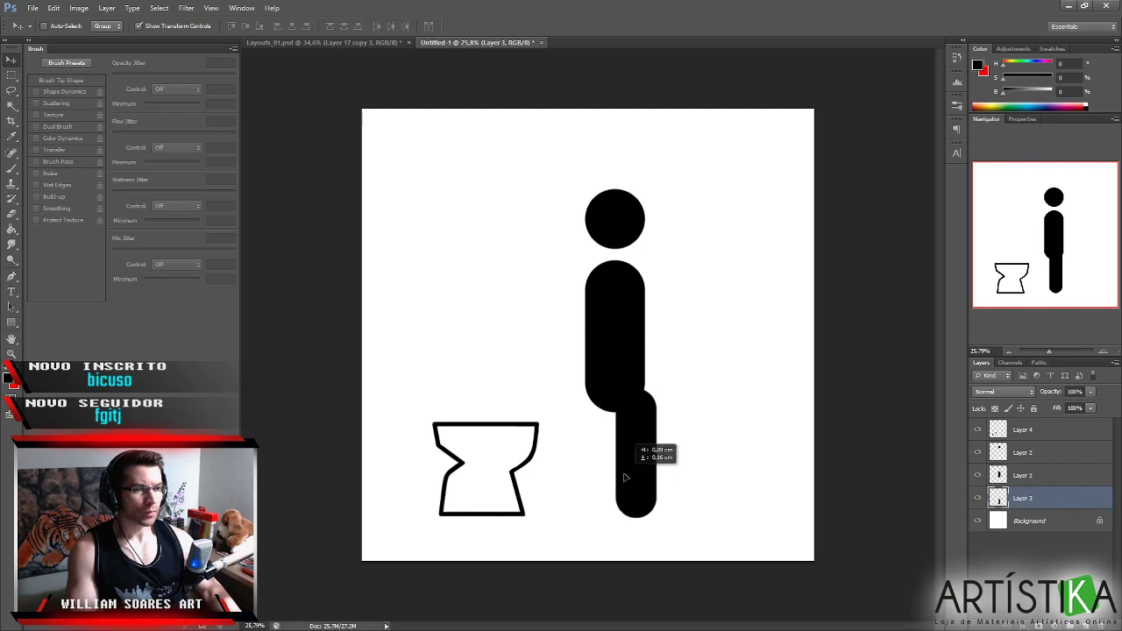
Rotate the torso about 31.4° away from the bowl and reposition it over the upper end of the leg.
key(alt+bracketright)
drag(624, 312, 651, 311)
drag(676, 253, 701, 277)
drag(645, 316, 683, 322)
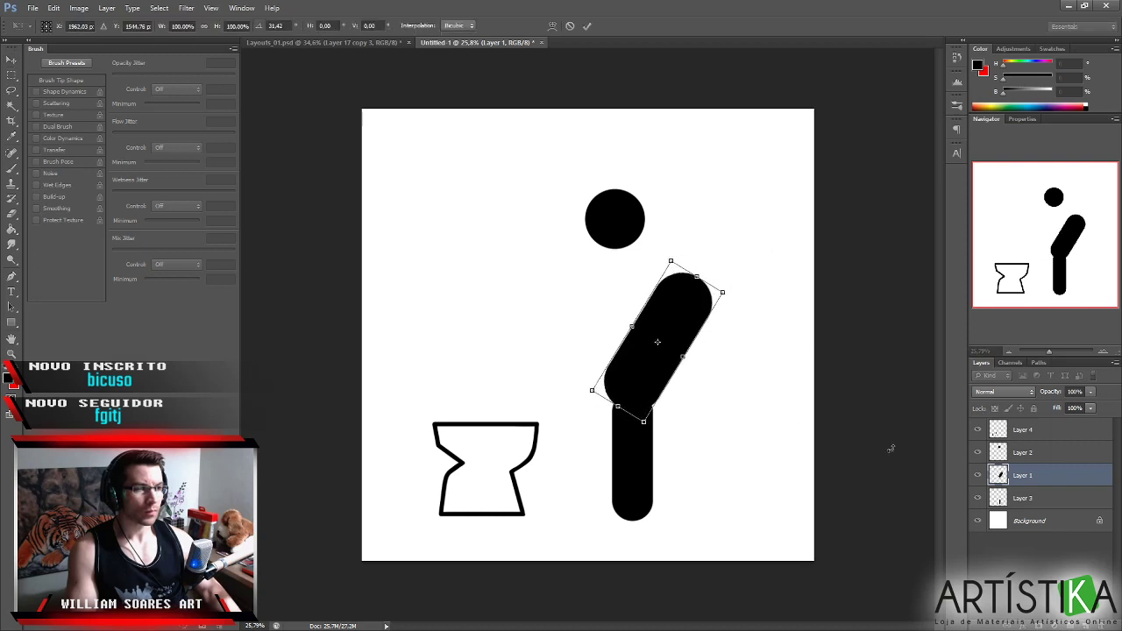
click(588, 25)
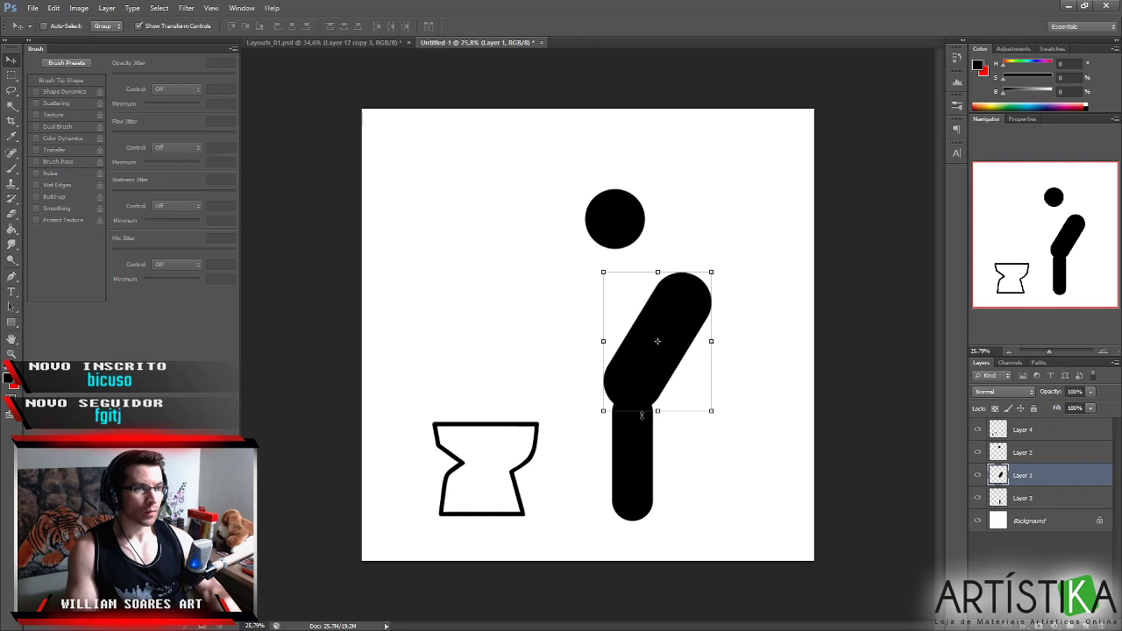
Rotate the leg about -22.4° so its foot points away from the bowl.
ctrl+click(645, 484)
drag(663, 522, 670, 496)
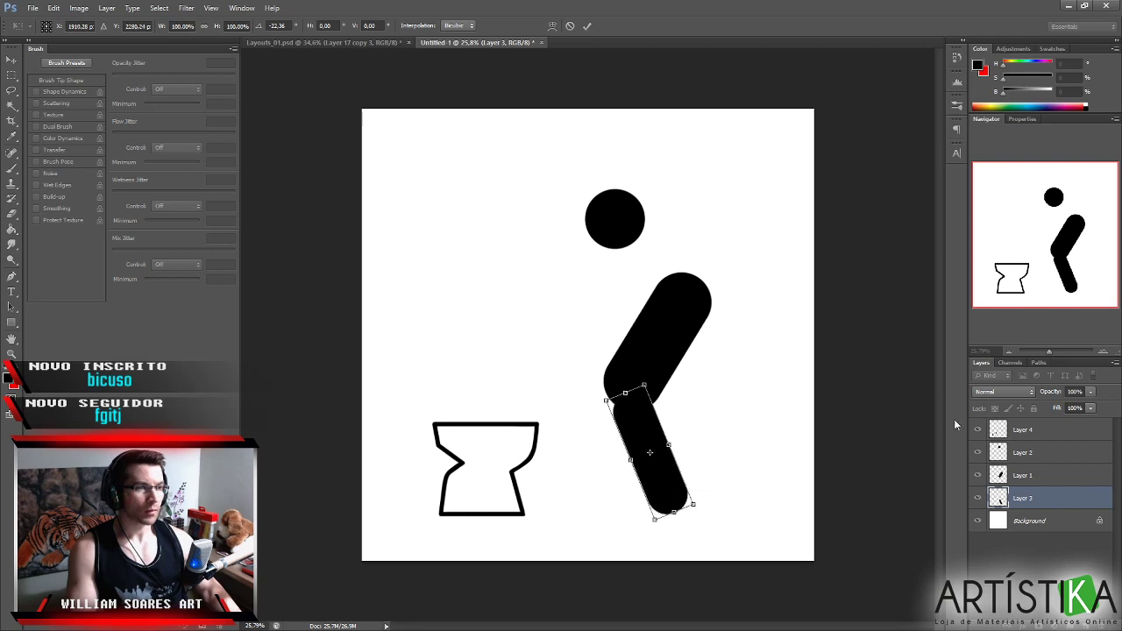
click(586, 25)
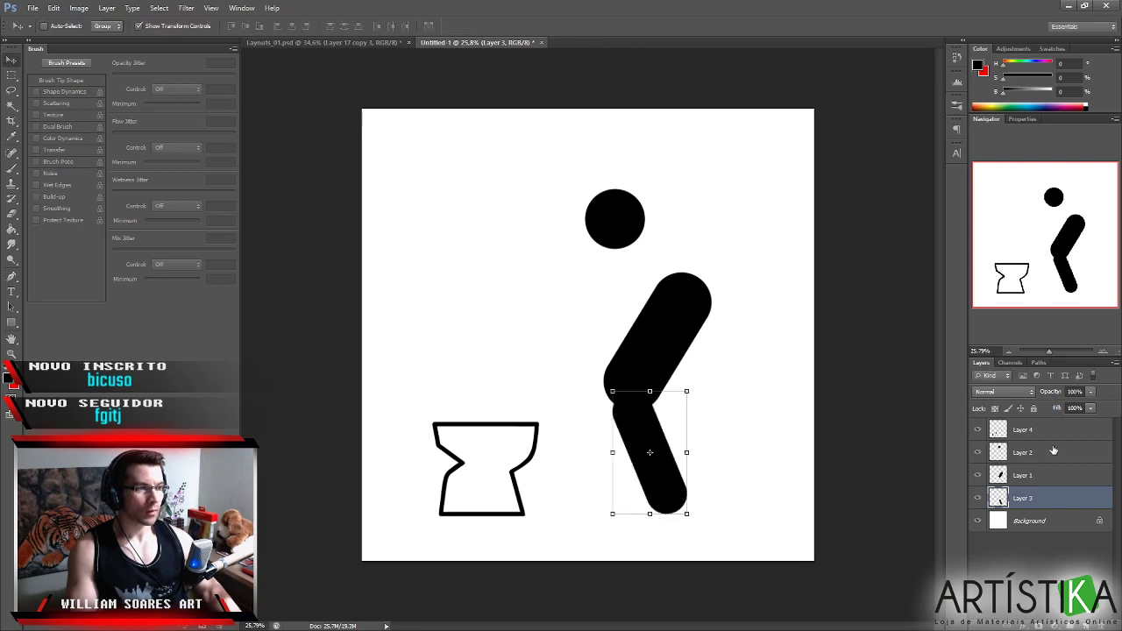
Move the head circle beside the upper end of the tilted torso and fine-tune its position.
click(1022, 452)
drag(625, 219, 748, 261)
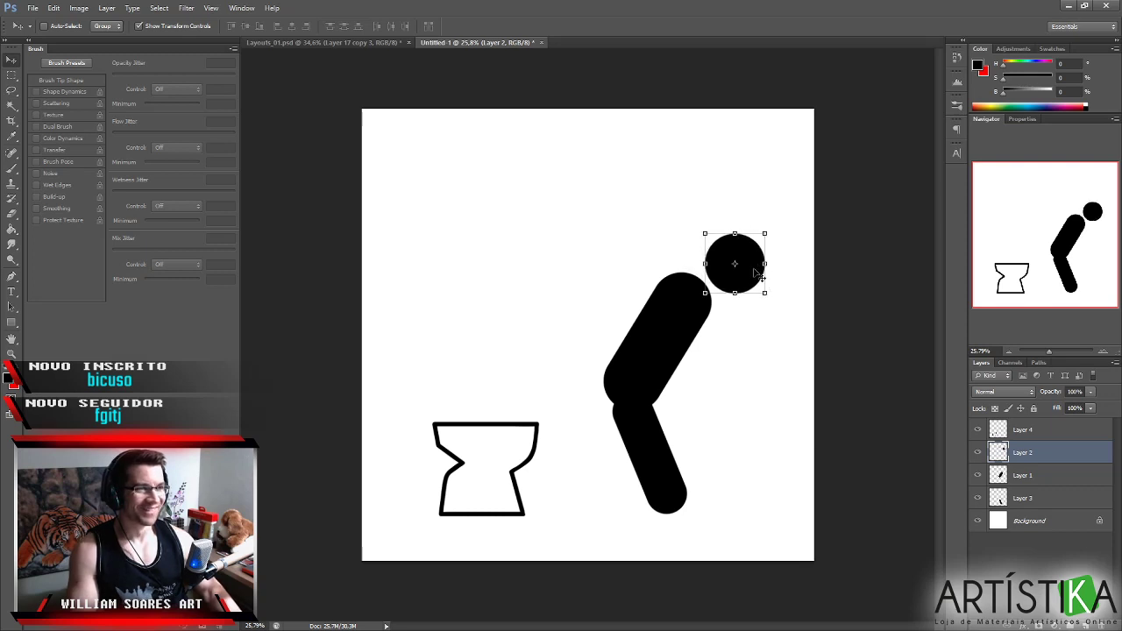
drag(755, 274, 754, 279)
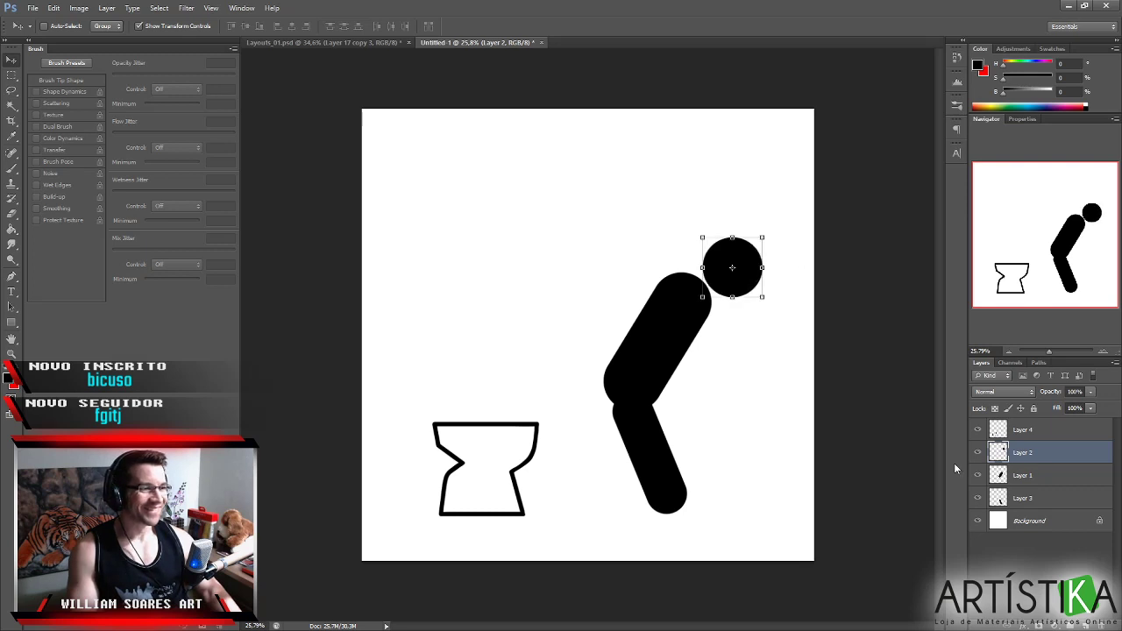
drag(744, 284, 746, 288)
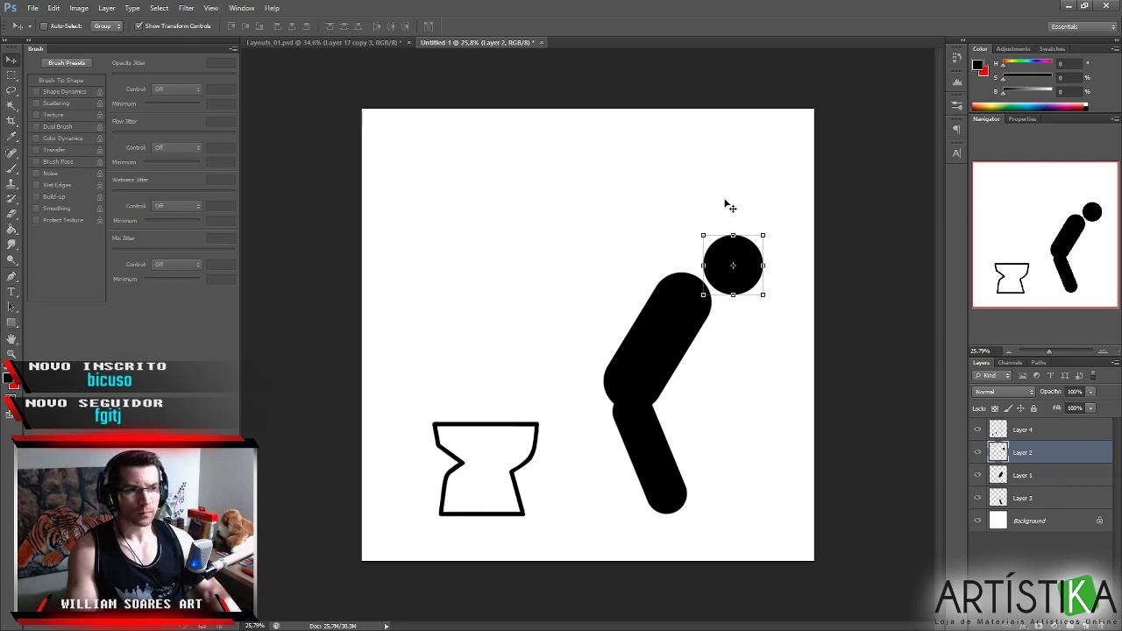
Draw an unfilled upright rectangle about 296 by 614 px above the bowl's rear edge, with a 7.23 pt black stroke.
click(1052, 430)
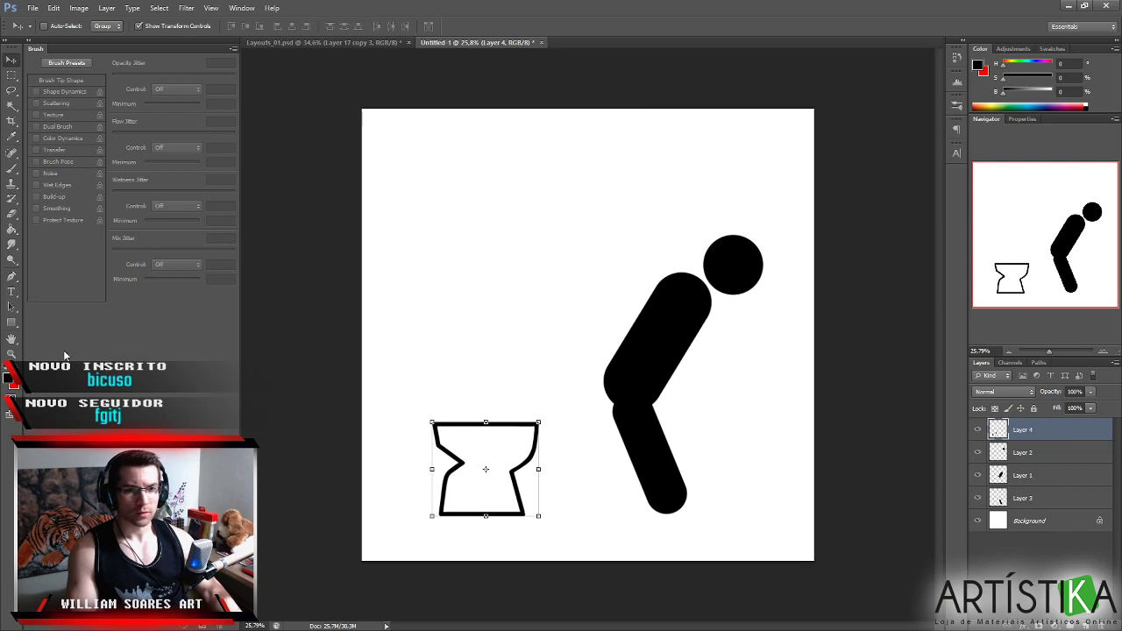
click(11, 323)
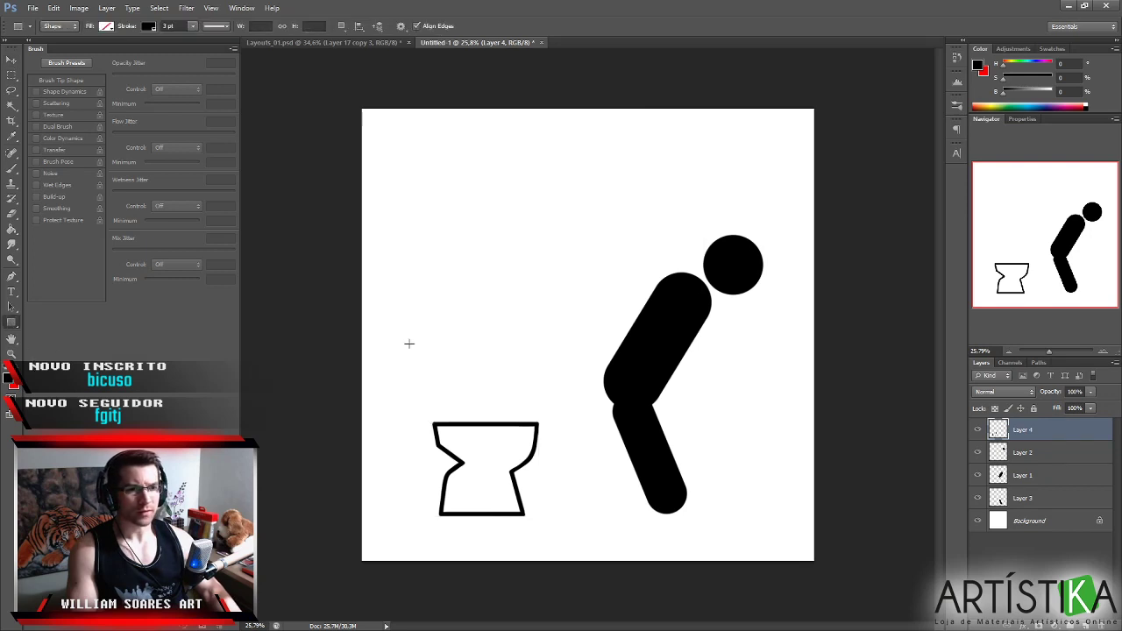
drag(402, 322, 445, 413)
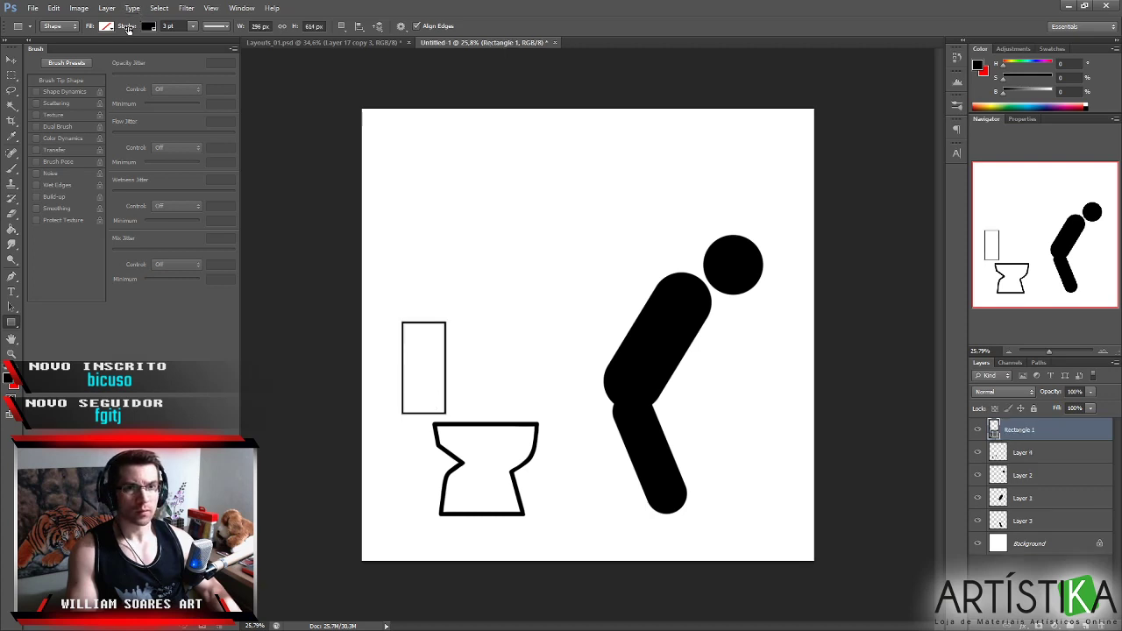
click(194, 29)
drag(194, 37, 196, 38)
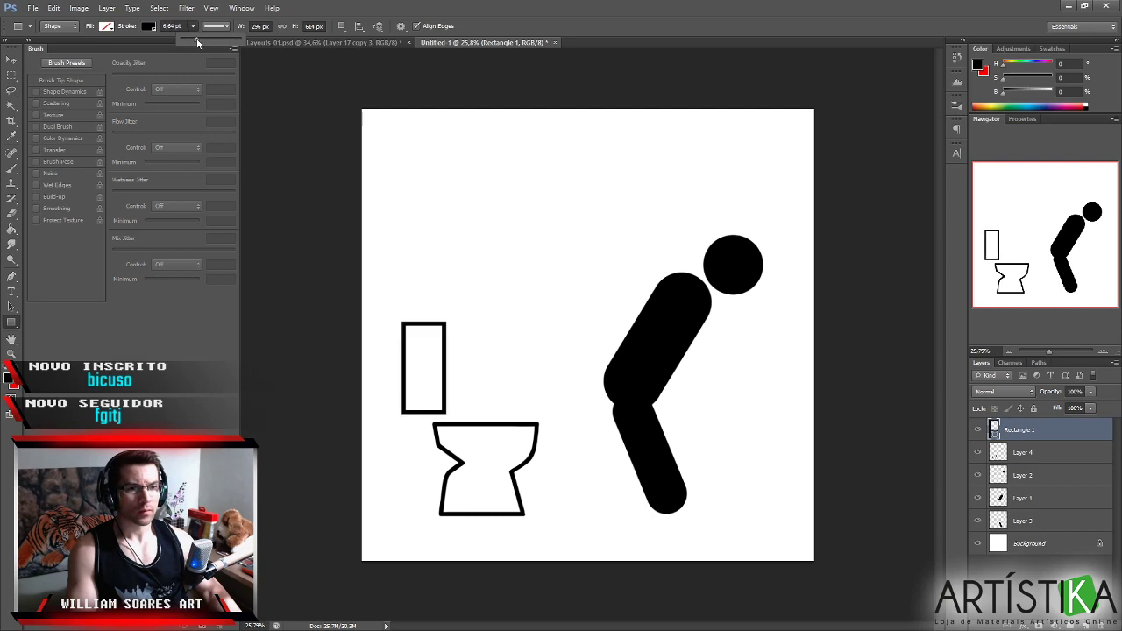
drag(196, 38, 197, 38)
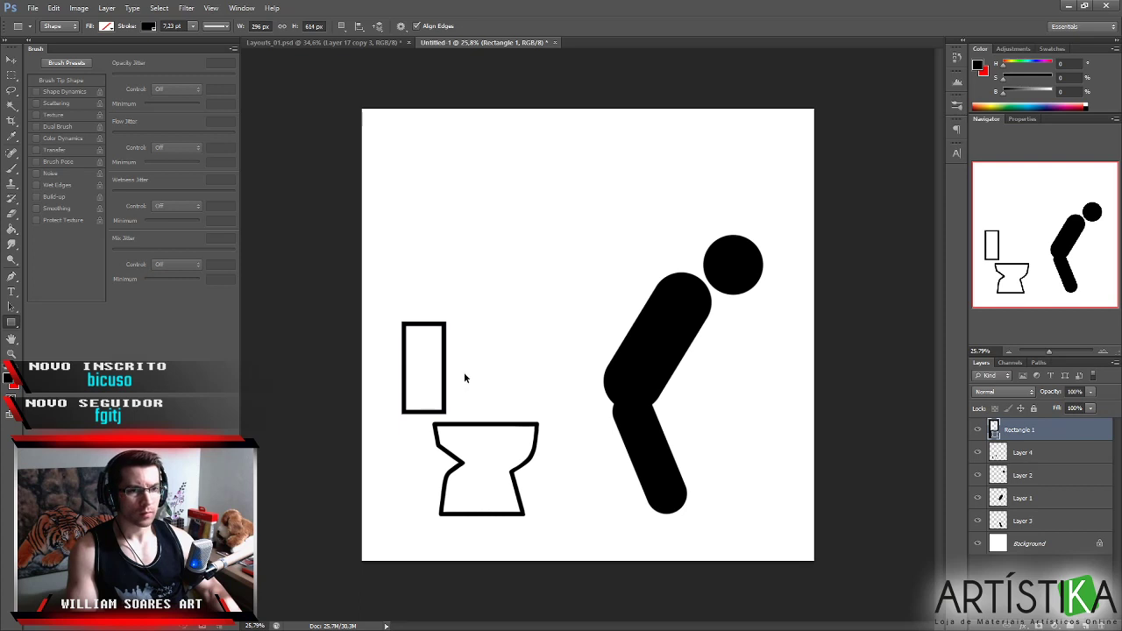
Move the upright rectangle slightly closer to the bowl with the Move tool.
key(b)
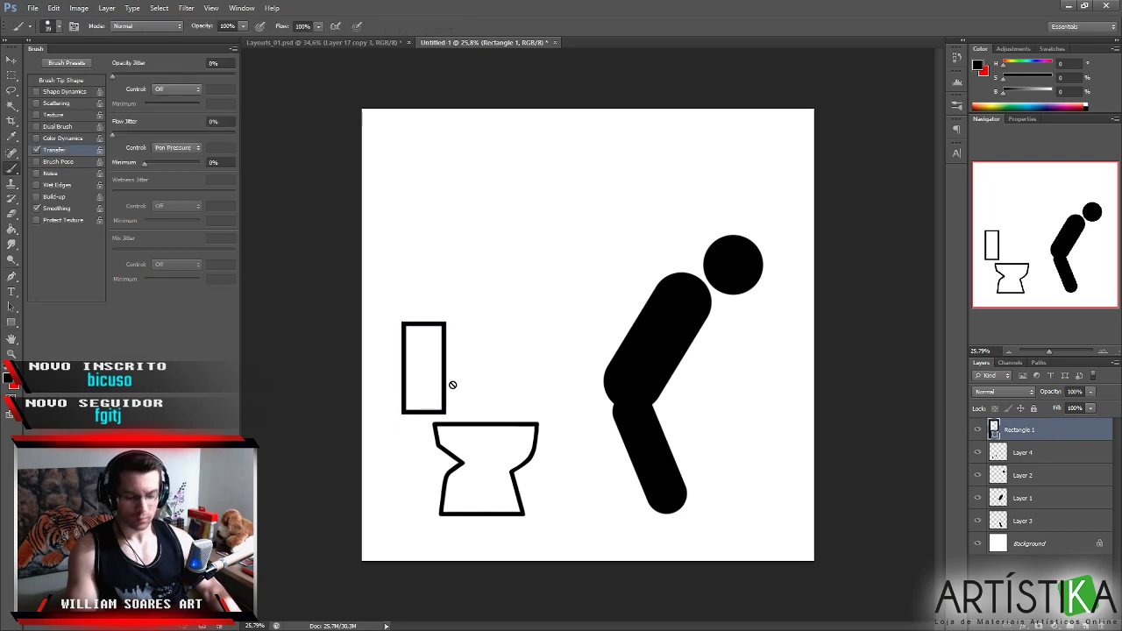
key(v)
drag(431, 381, 433, 384)
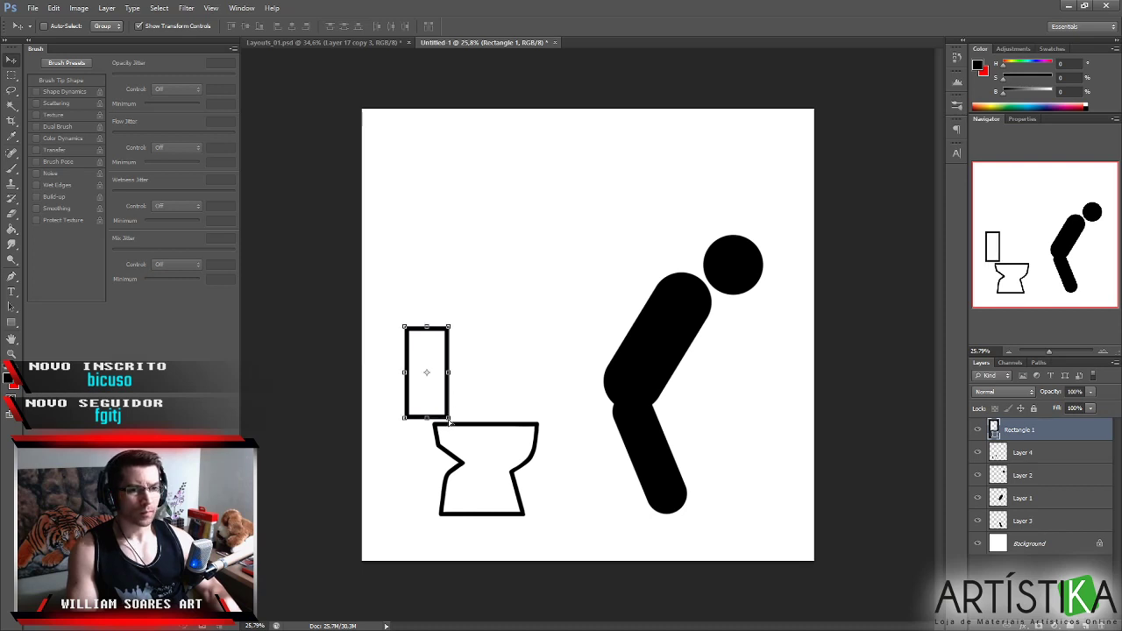
Distort the upright rectangle into a tank that tapers downward by pulling both lower corners inward.
click(447, 418)
drag(448, 420, 445, 418)
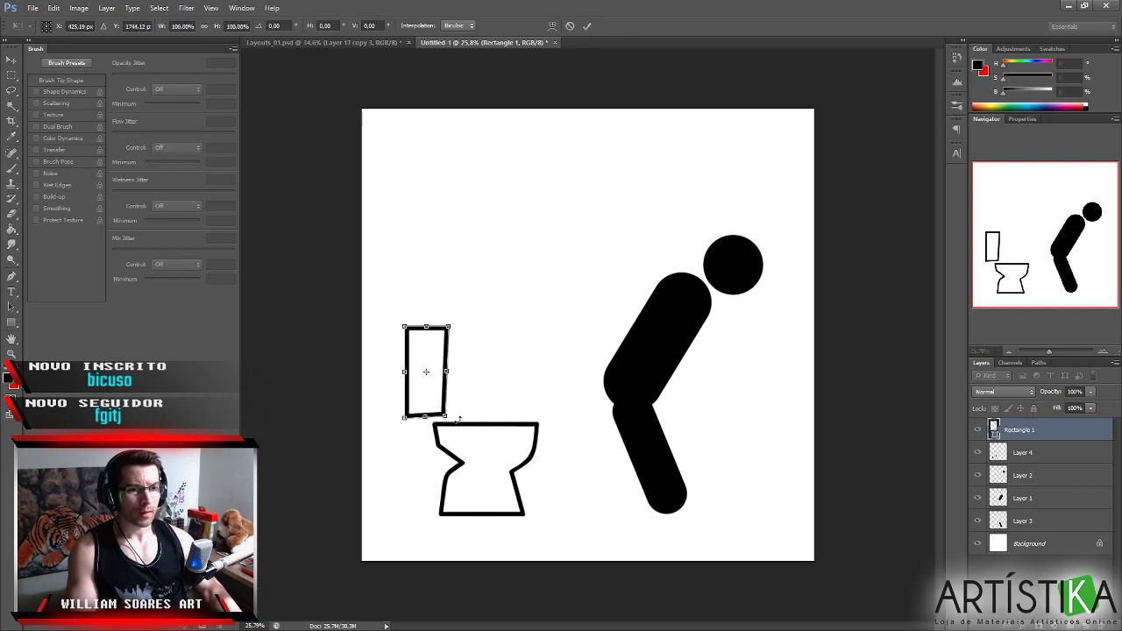
key(ctrl+plus)
key(ctrl+plus)
key(ctrl+plus)
drag(431, 426, 597, 407)
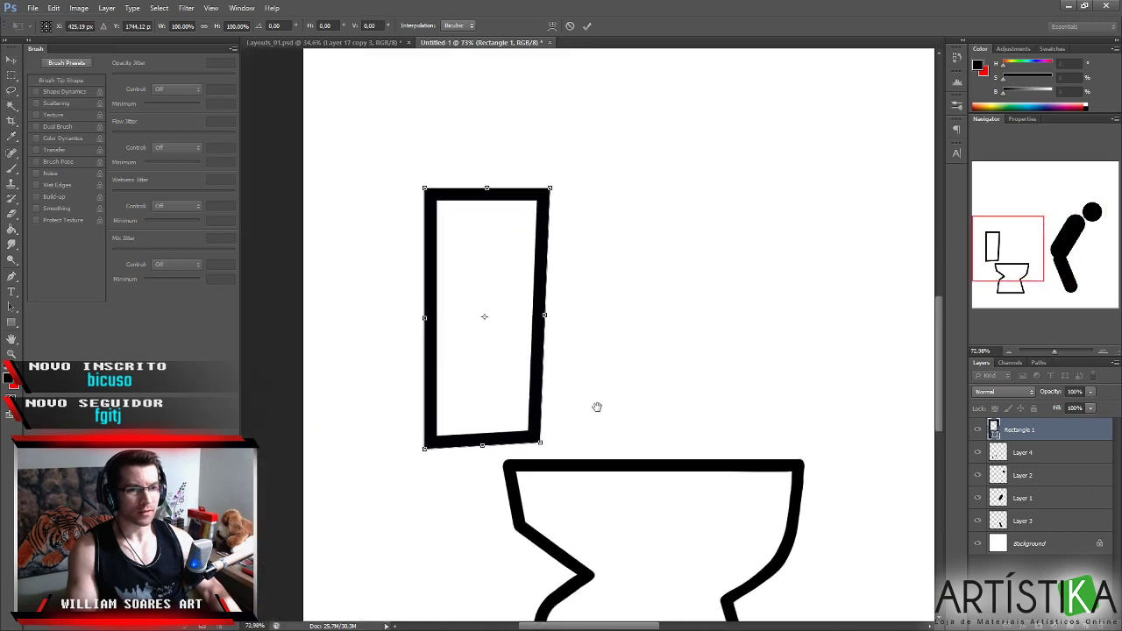
drag(540, 441, 541, 448)
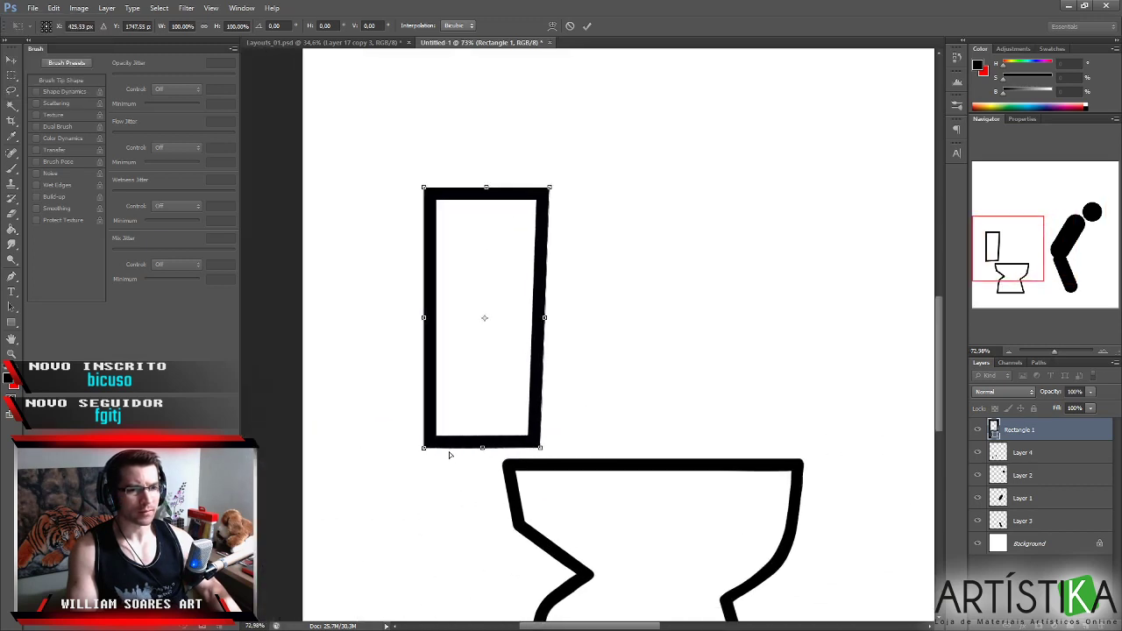
drag(425, 449, 436, 449)
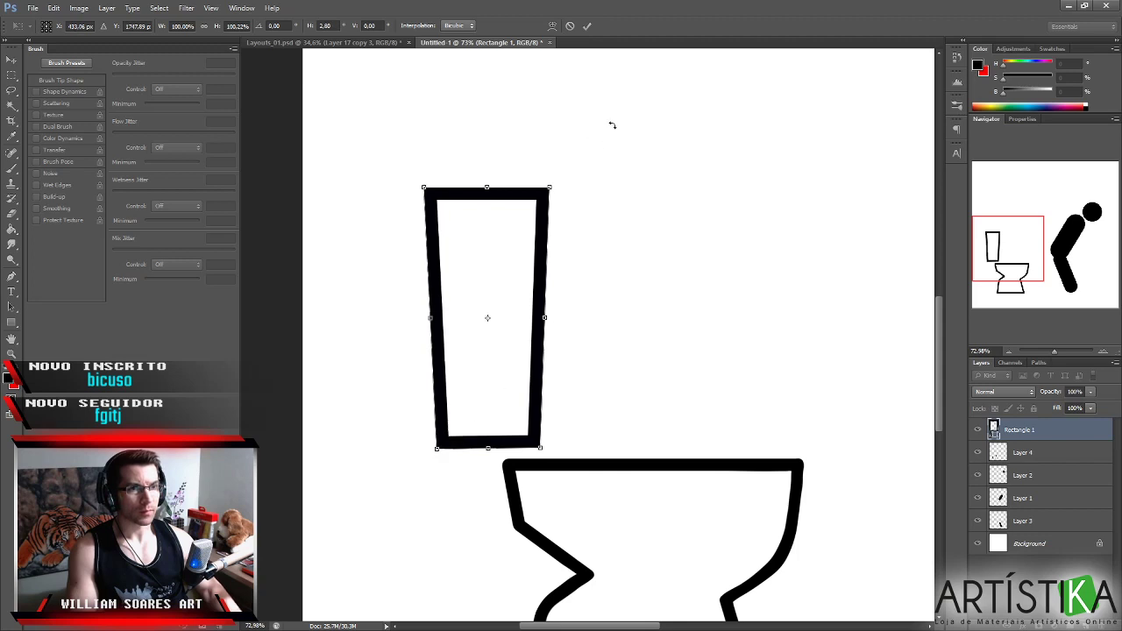
click(587, 25)
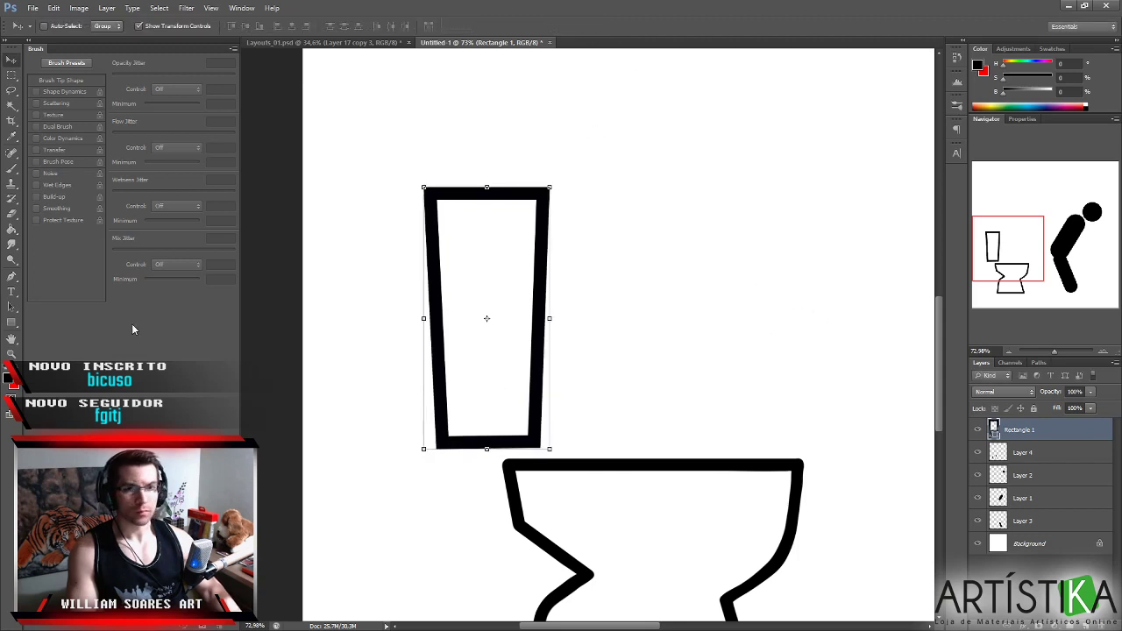
Draw a flat rectangle about 336 by 72 px across the top of the tank as its lid.
click(13, 322)
drag(414, 165, 555, 194)
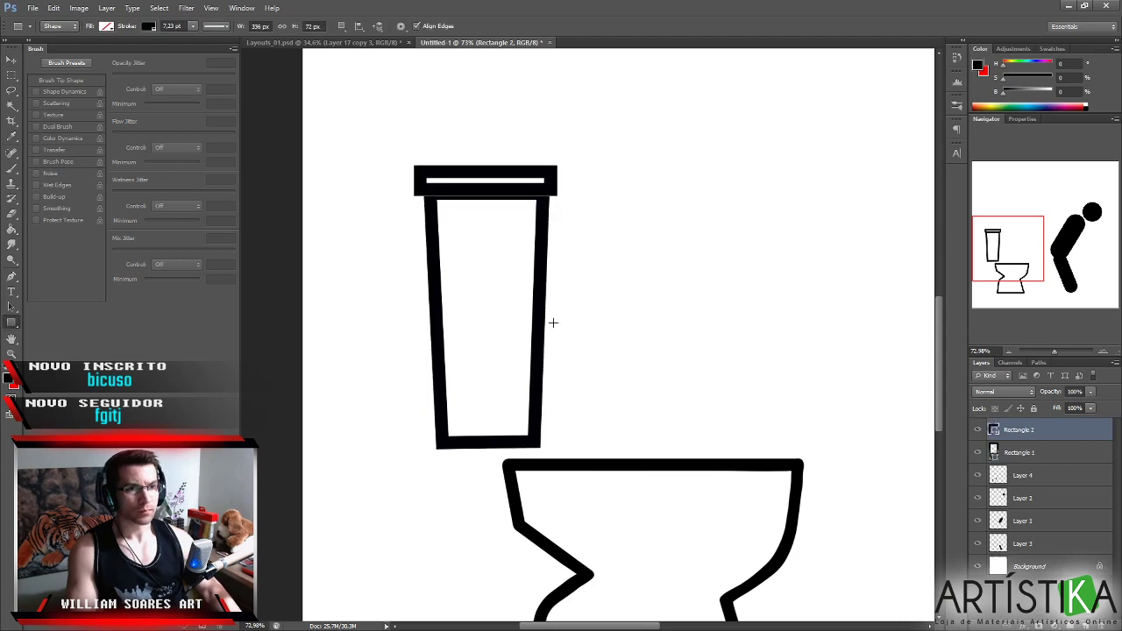
scroll(684, 394, down, 5)
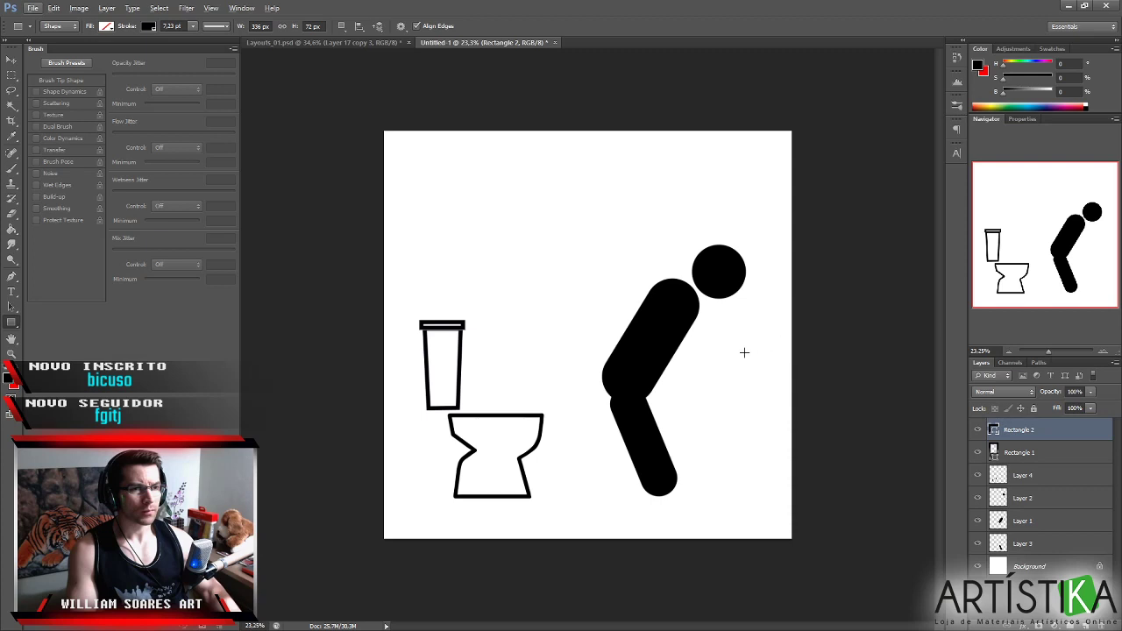
Bend the torso layer into a hunched curve by pushing its middle backward with Liquify.
click(1052, 520)
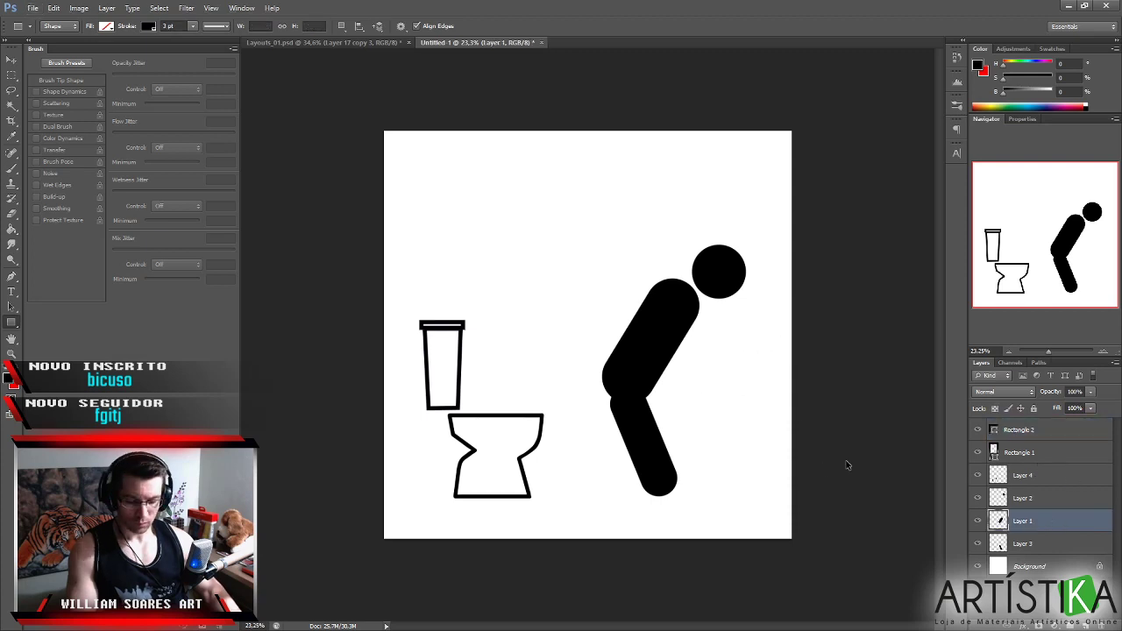
key(ctrl+shift+x)
drag(586, 341, 626, 344)
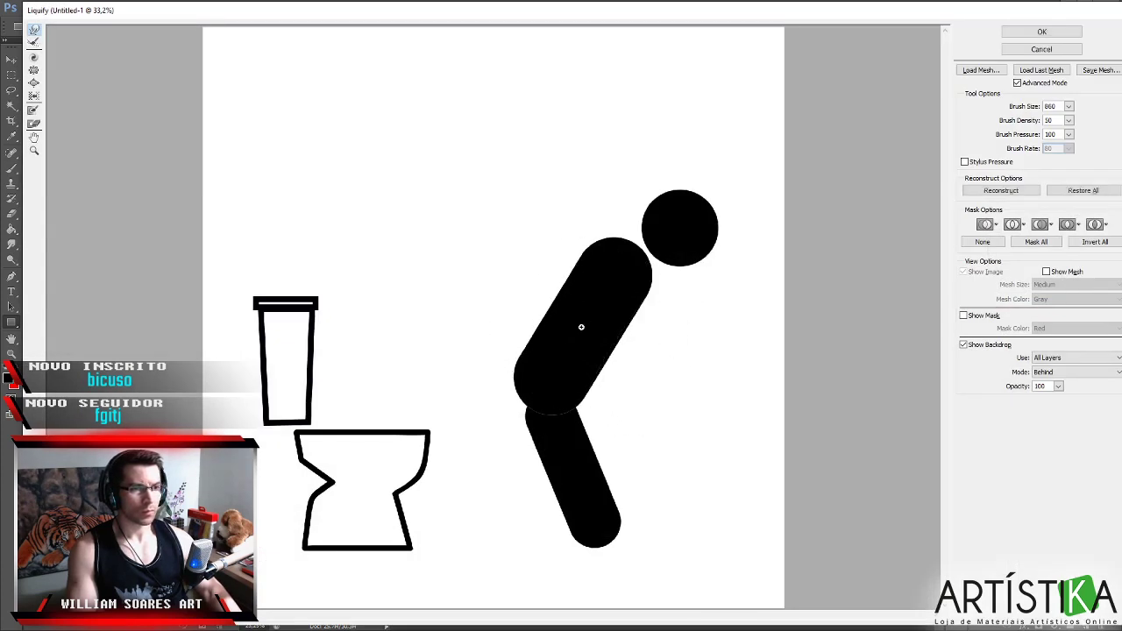
mouse_move(584, 327)
mouse_down()
mouse_move(611, 329)
mouse_move(559, 309)
mouse_up()
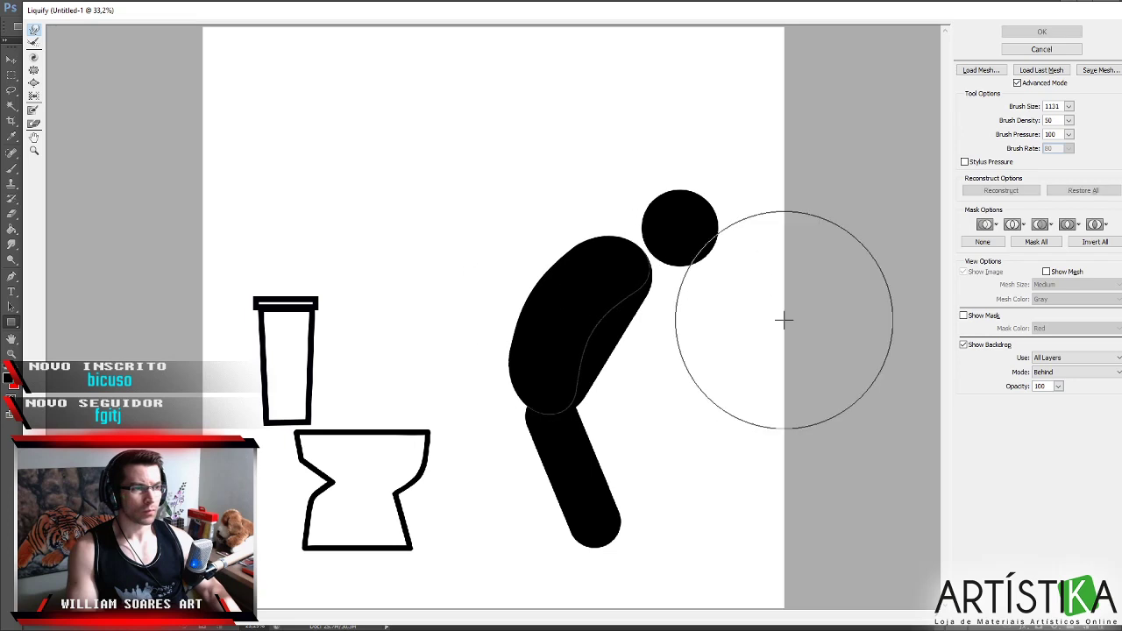
Limit the Liquify backdrop to the Background layer and smooth the torso's lower end with a brush of about 914.
click(1065, 358)
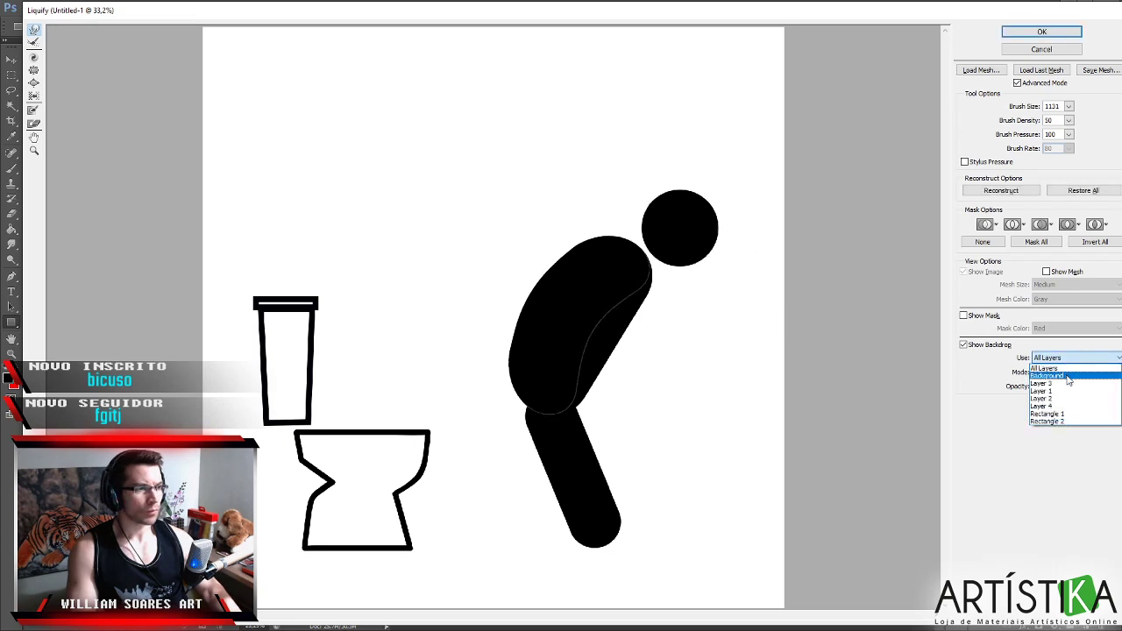
click(1066, 376)
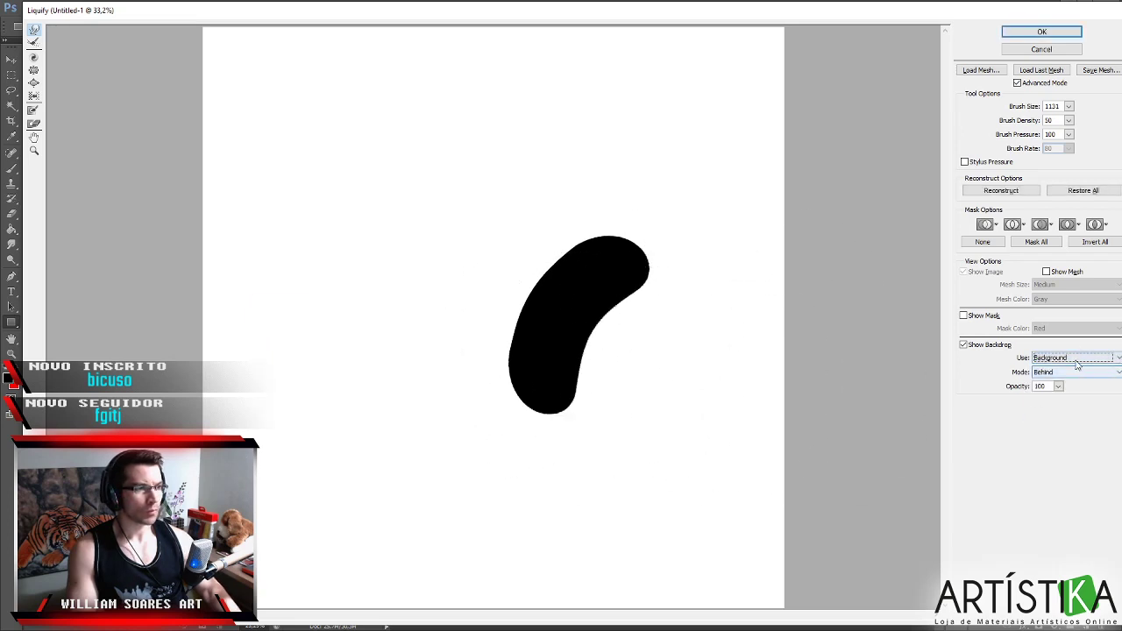
key(bracketleft)
key(bracketleft)
key(bracketleft)
key(bracketleft)
key(bracketleft)
key(bracketleft)
key(bracketleft)
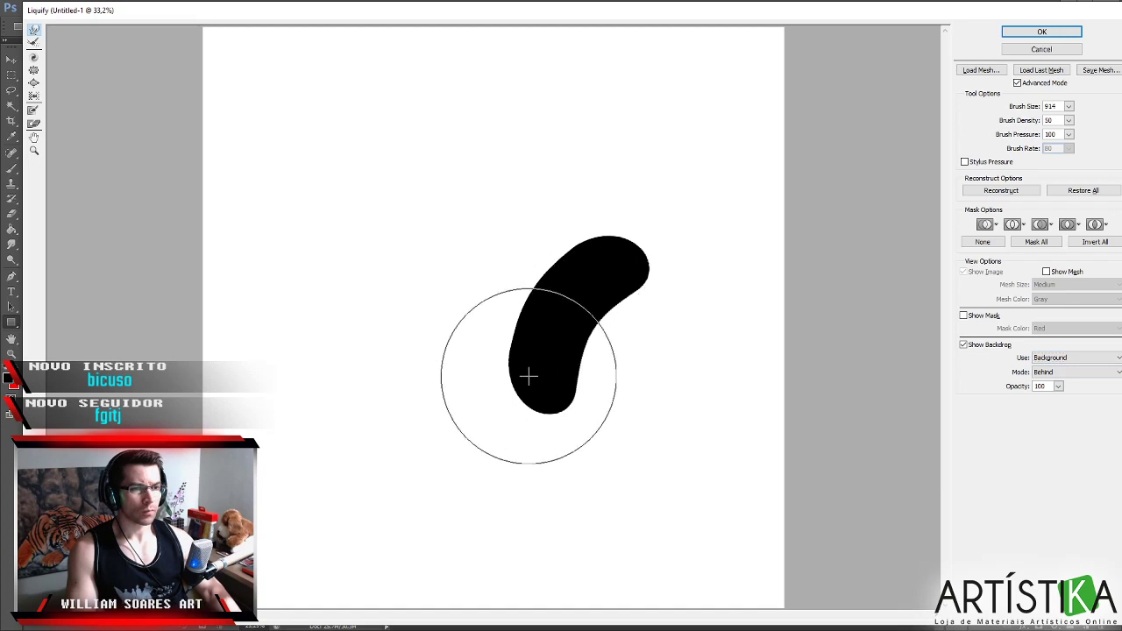
mouse_move(514, 388)
mouse_down()
mouse_move(553, 318)
mouse_move(531, 331)
mouse_move(553, 293)
mouse_move(588, 340)
mouse_up()
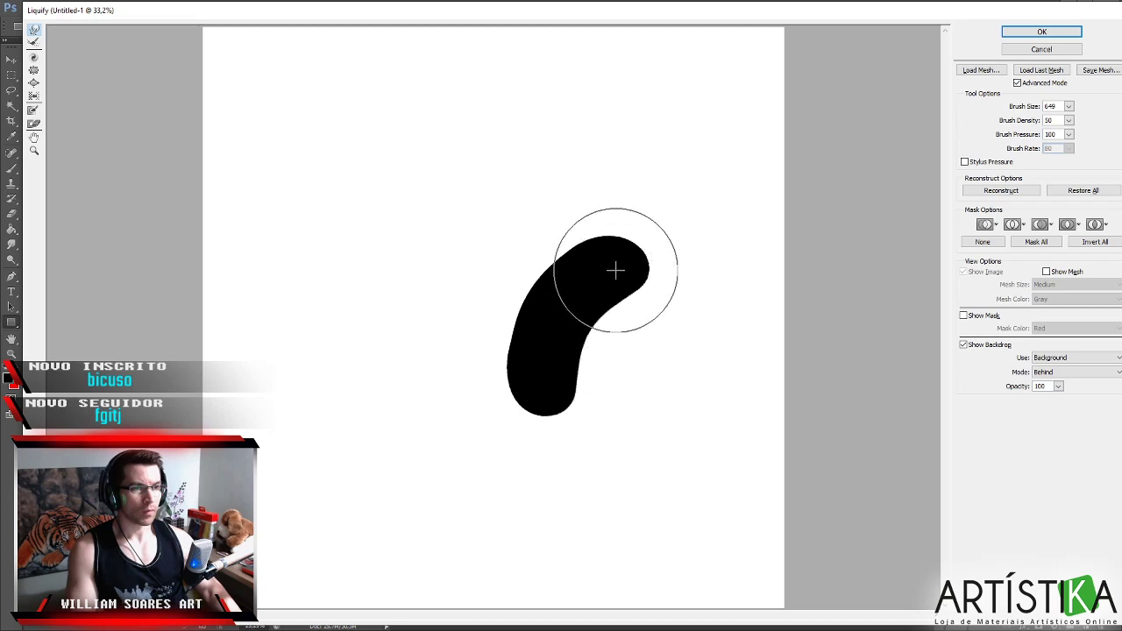
Reshape the shoulder end and outer back of the torso with a smaller Liquify brush.
key(bracketleft)
key(bracketleft)
key(bracketleft)
drag(618, 254, 664, 278)
drag(569, 300, 569, 283)
drag(534, 339, 546, 308)
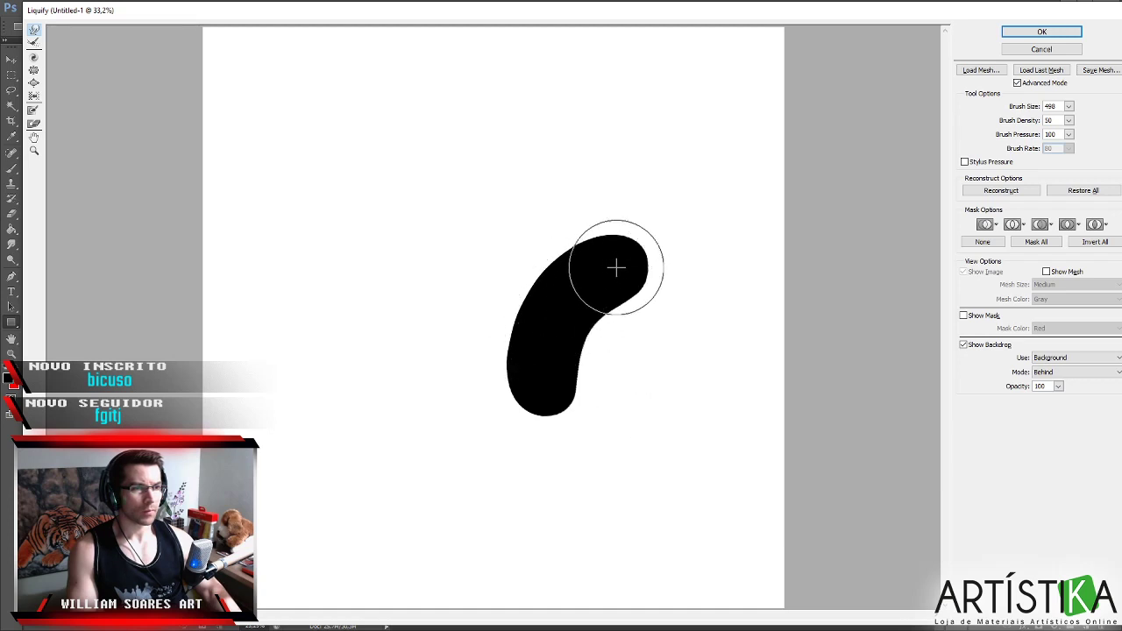
Push the shoulder end slightly downward with a Liquify brush of 1059 and apply the distortion.
key(bracketright)
key(bracketright)
key(bracketright)
key(bracketright)
key(bracketright)
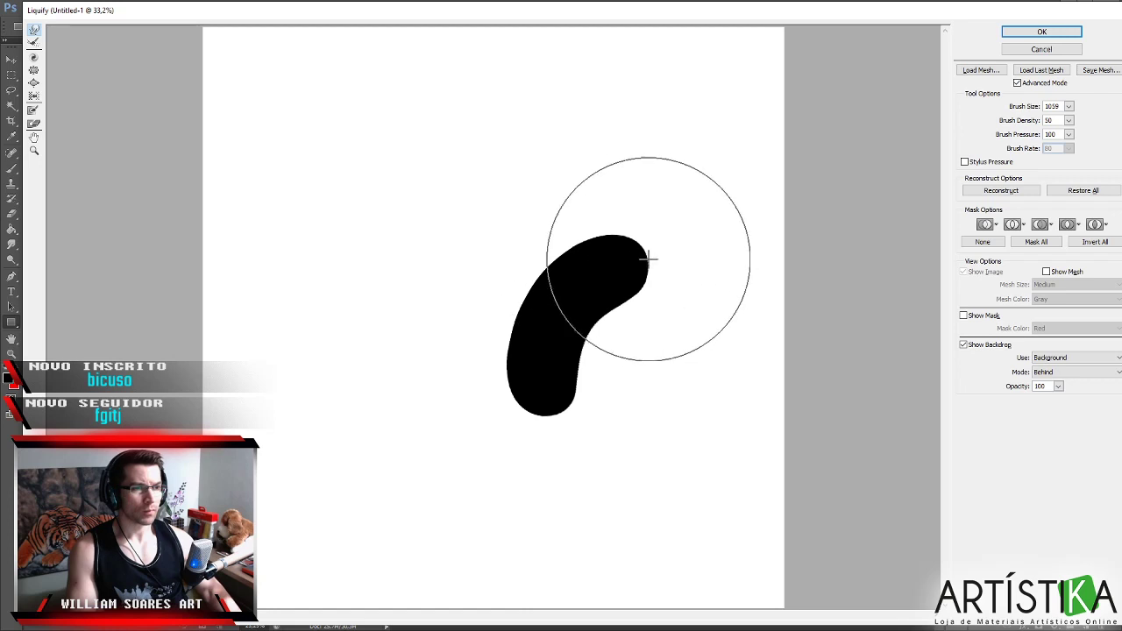
mouse_move(656, 253)
mouse_down()
mouse_move(649, 293)
mouse_move(644, 280)
mouse_up()
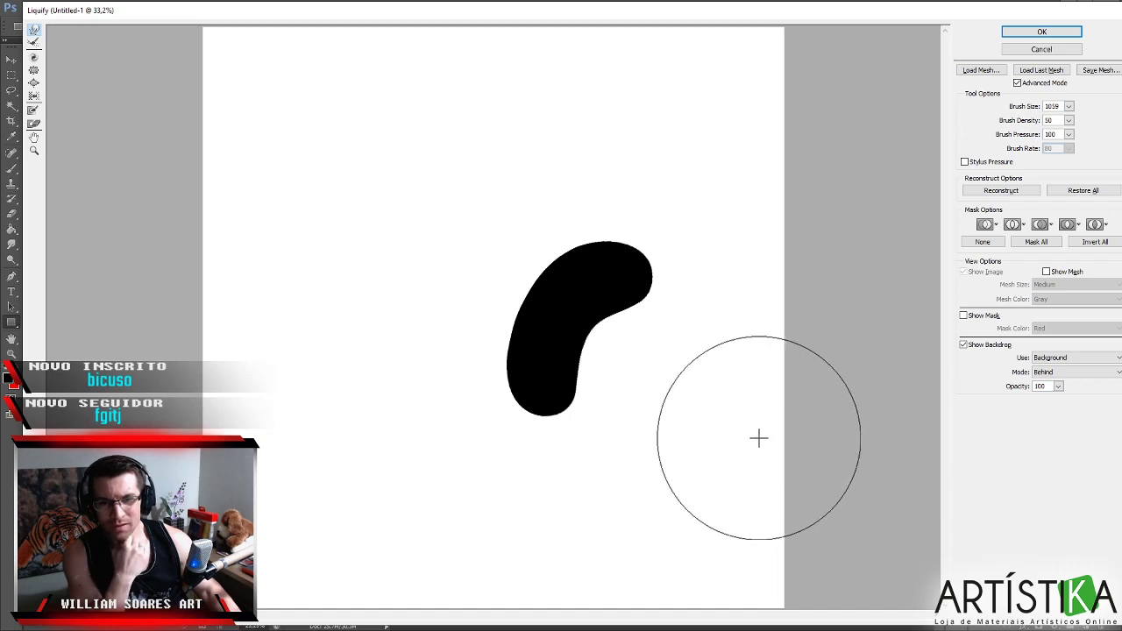
click(1047, 32)
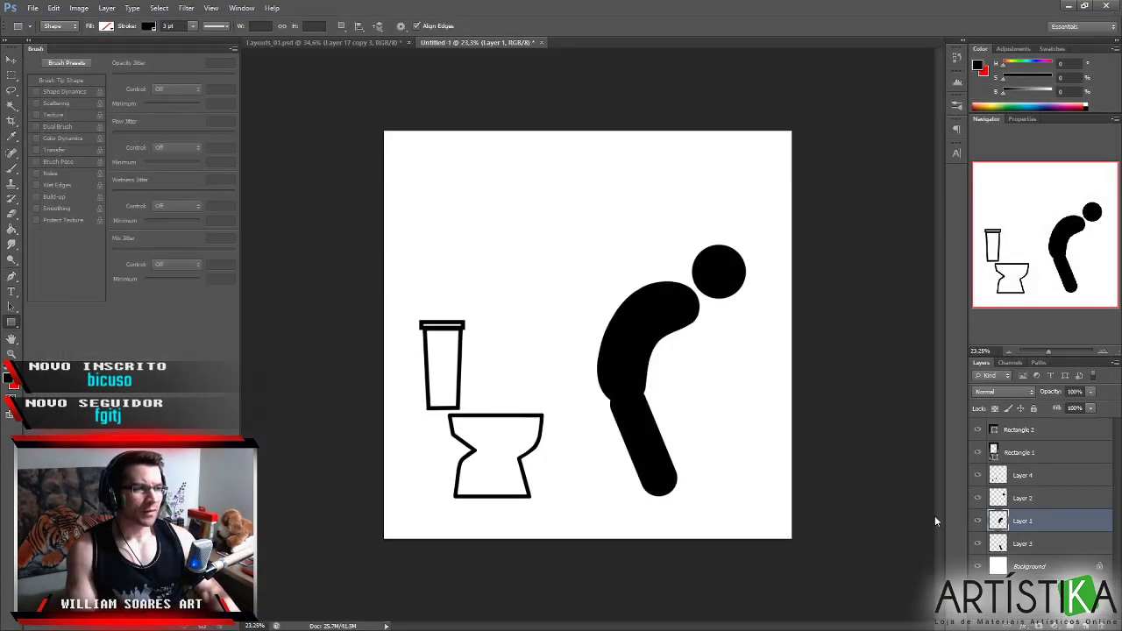
Move the head circle slightly down and forward to follow the bent shoulder.
click(1040, 496)
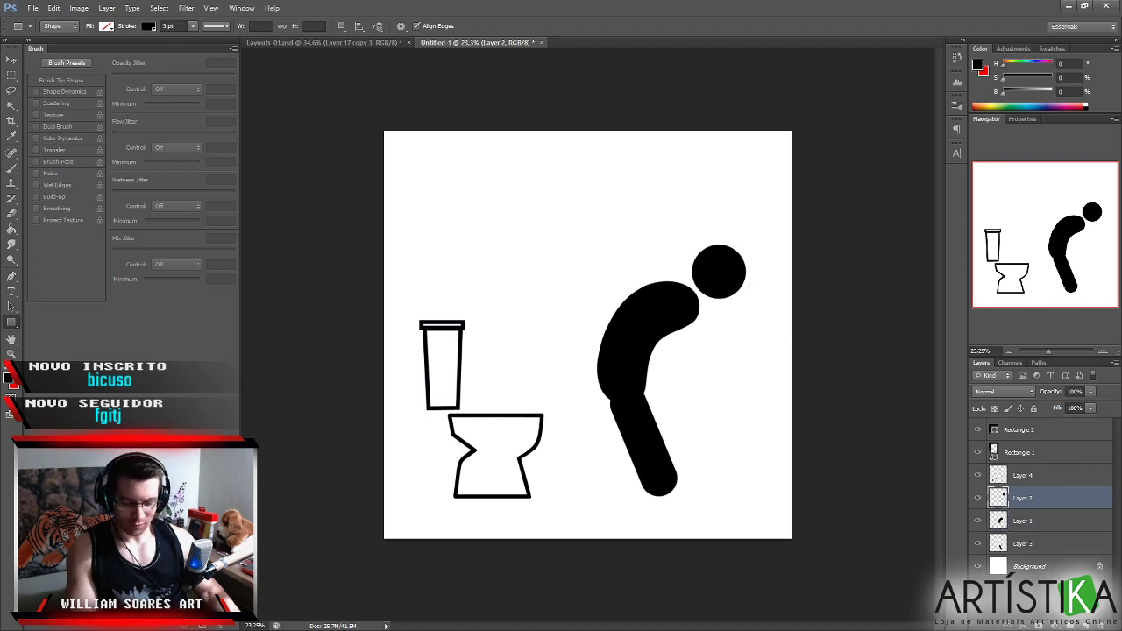
key(v)
drag(737, 283, 745, 299)
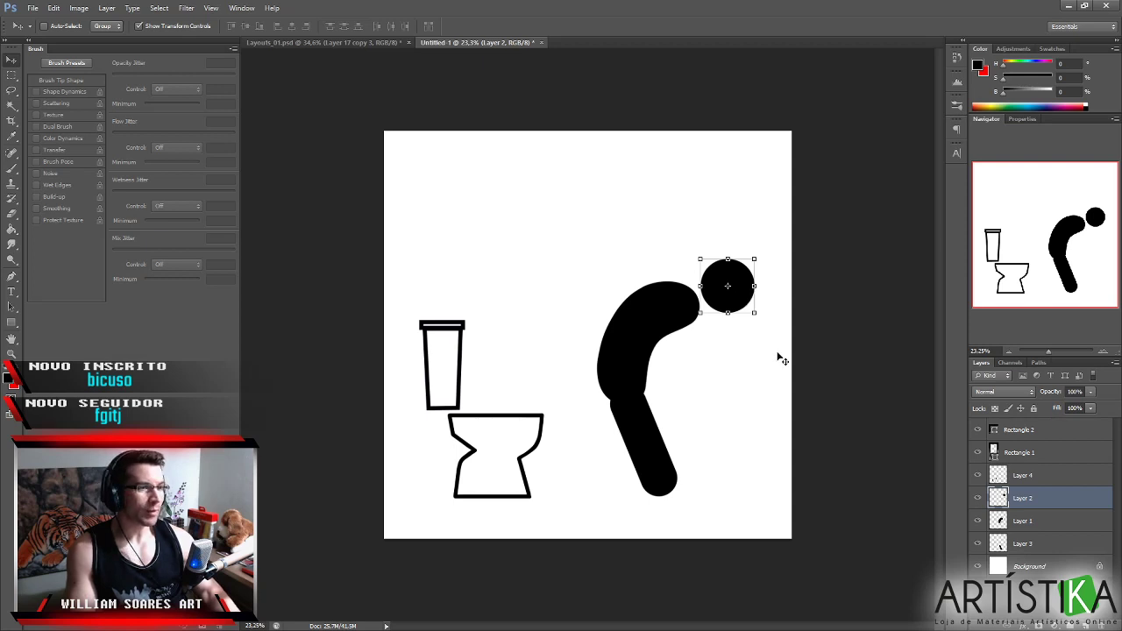
Duplicate the leg as an arm hanging from the shoulder, scaled to about 82 by 87% and rotated about 34 degrees.
click(1050, 543)
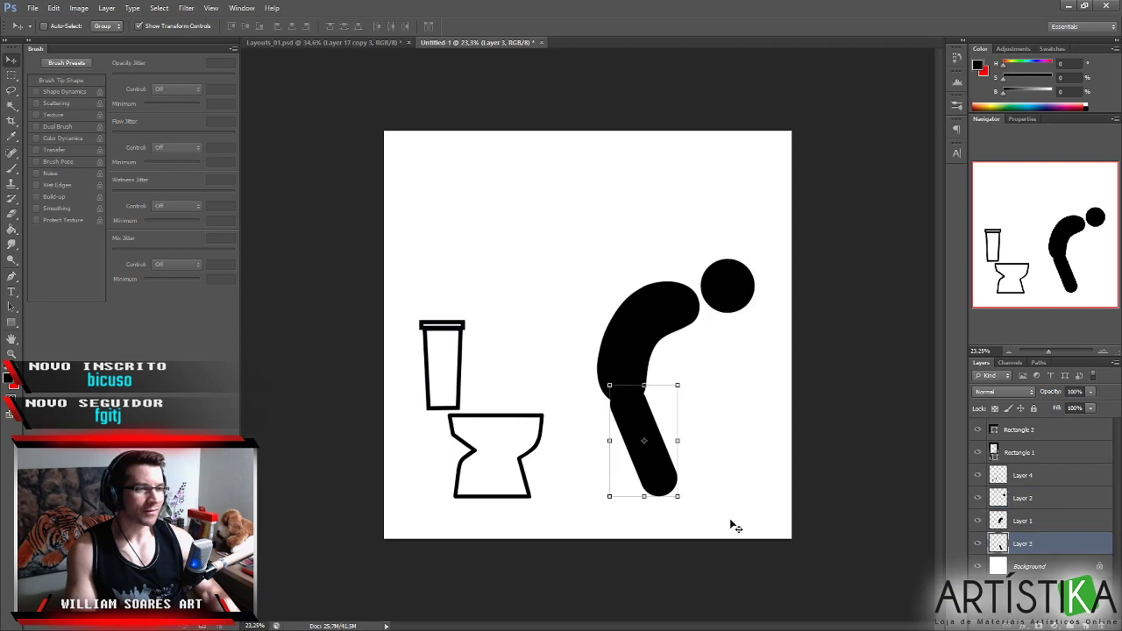
drag(655, 474, 688, 408)
key(ctrl+t)
drag(694, 310, 760, 344)
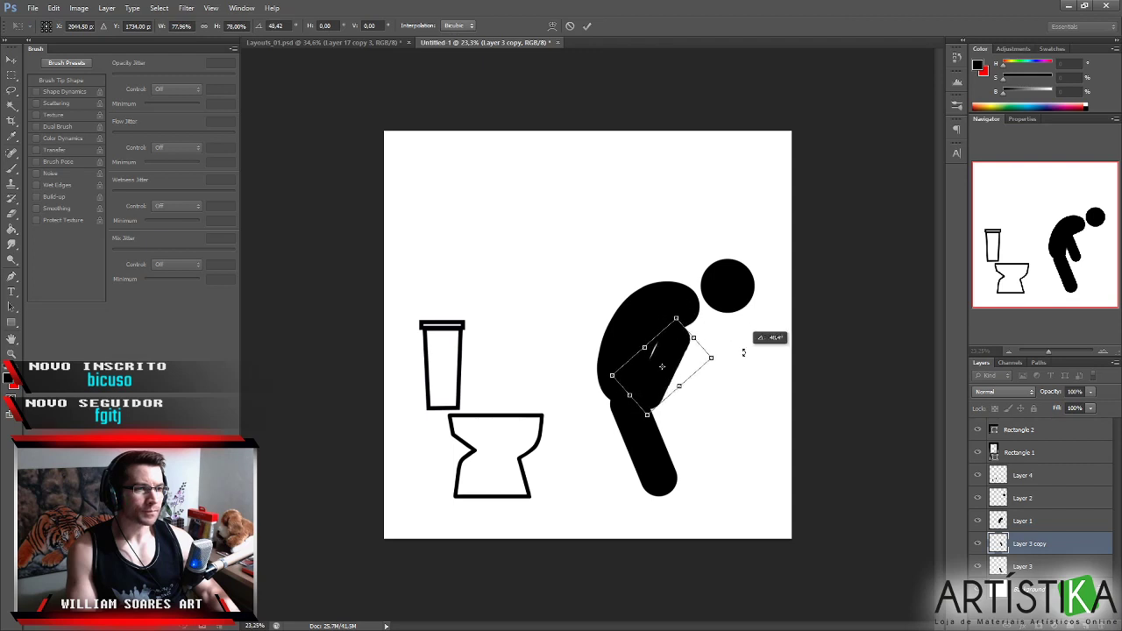
drag(682, 350, 724, 354)
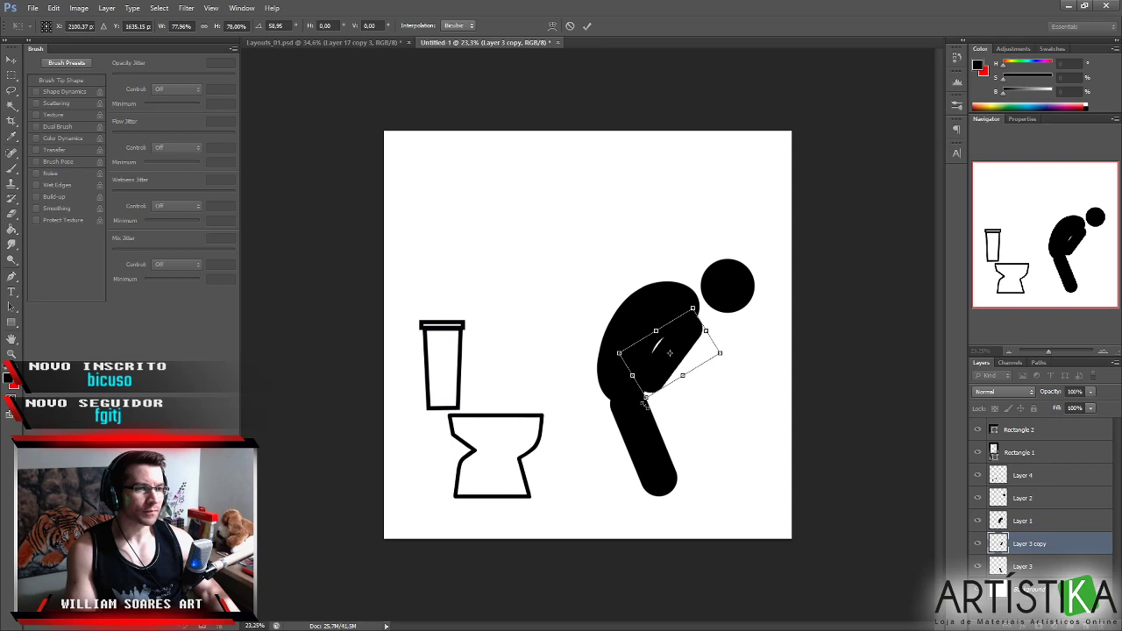
mouse_move(650, 403)
mouse_down()
mouse_move(671, 408)
mouse_move(653, 409)
mouse_move(663, 386)
mouse_move(670, 401)
mouse_move(660, 389)
mouse_up()
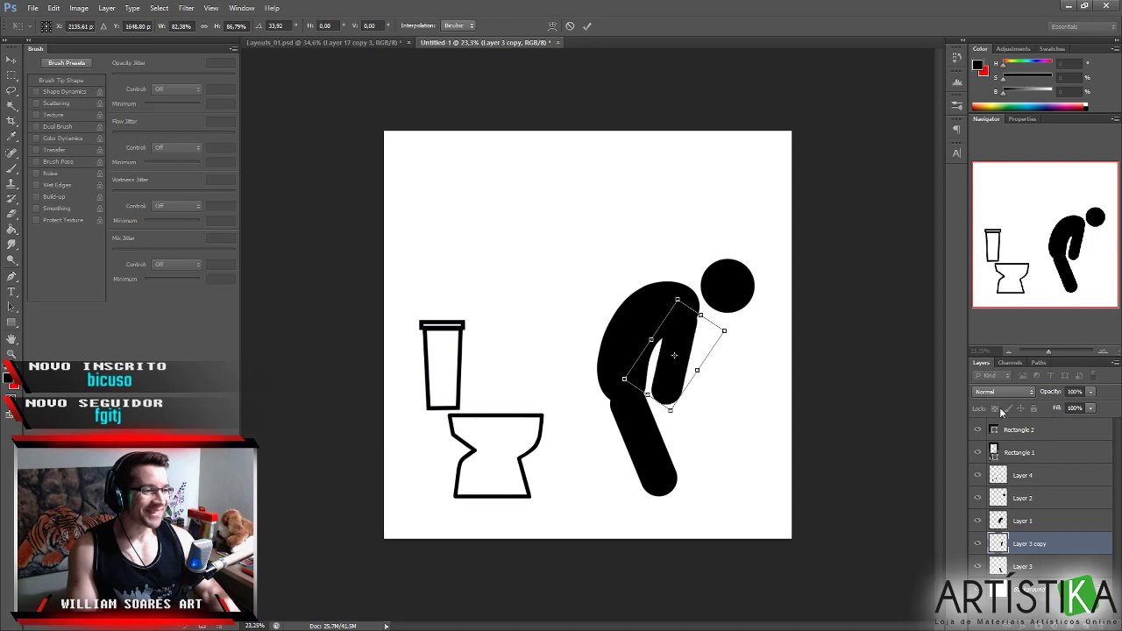
click(586, 26)
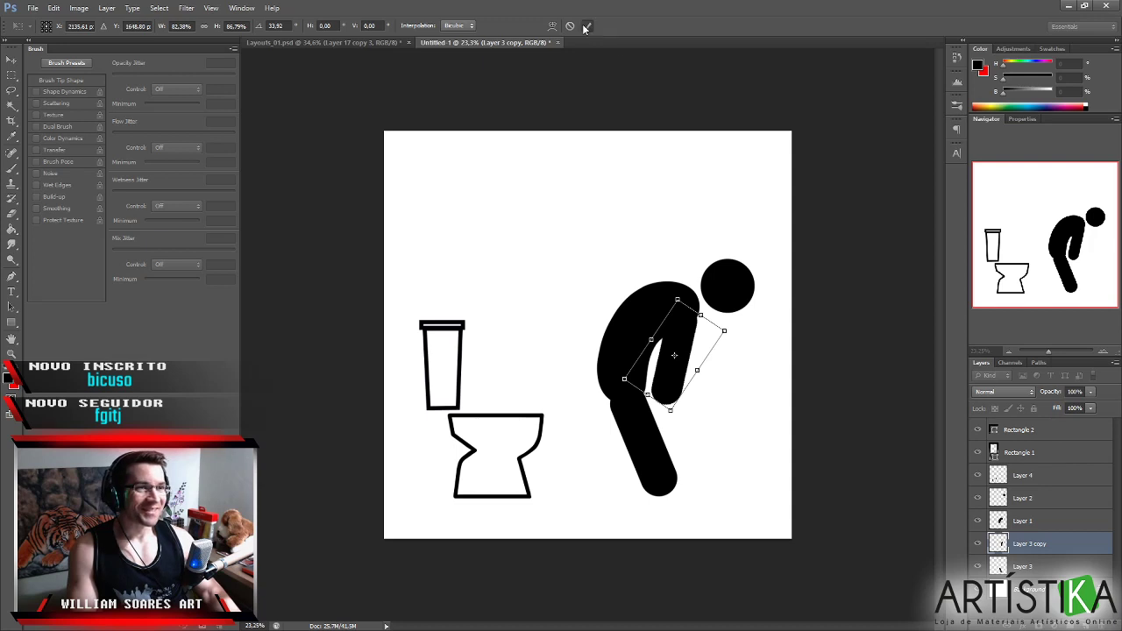
Add an Outer Glow with 7% spread to the arm and place its layer above the torso layer.
double_click(1060, 534)
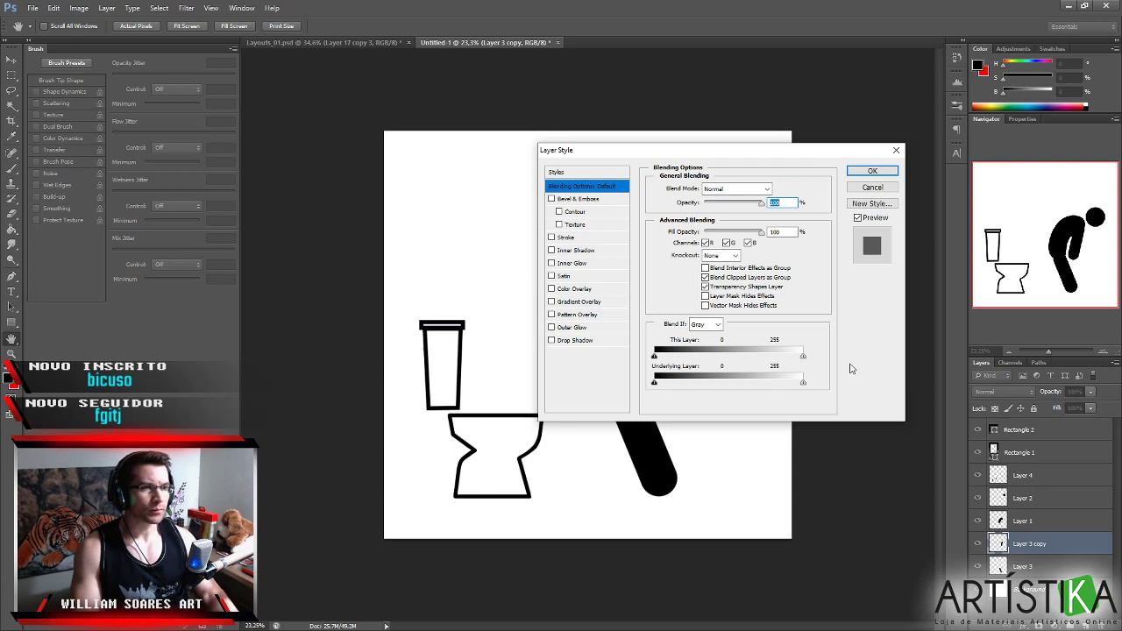
click(583, 329)
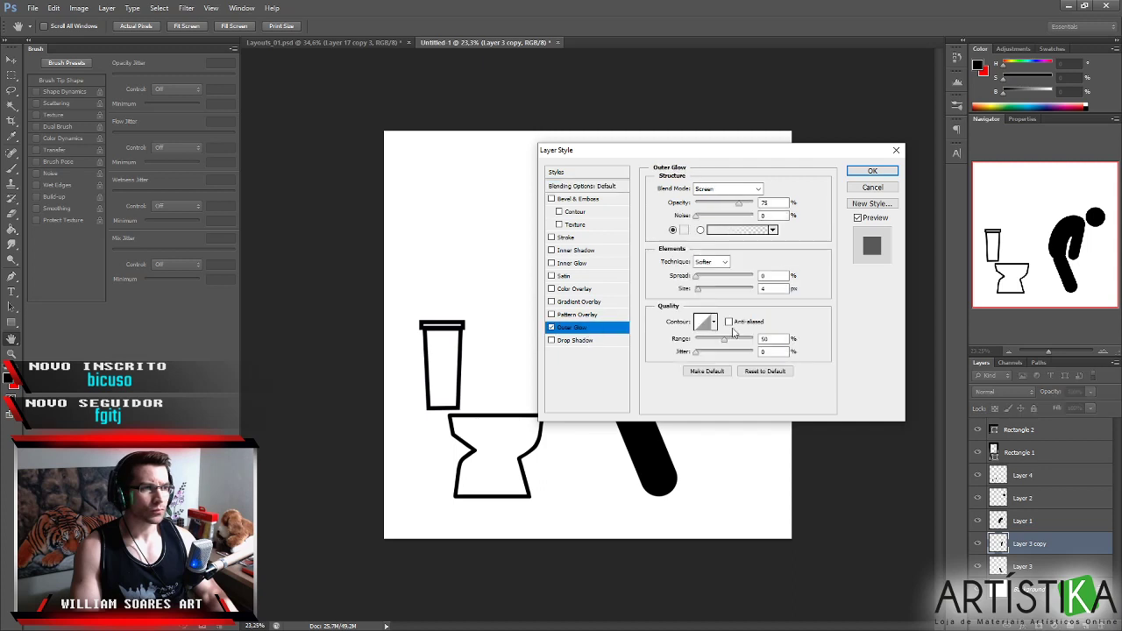
click(698, 279)
drag(760, 154, 503, 173)
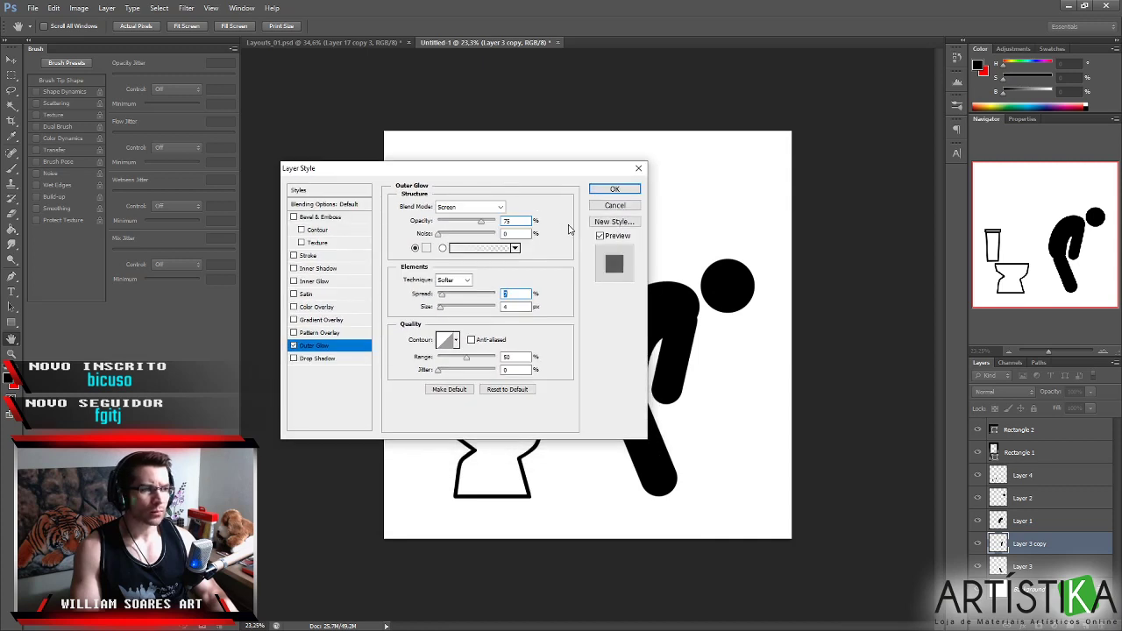
click(614, 189)
drag(1060, 544, 1063, 527)
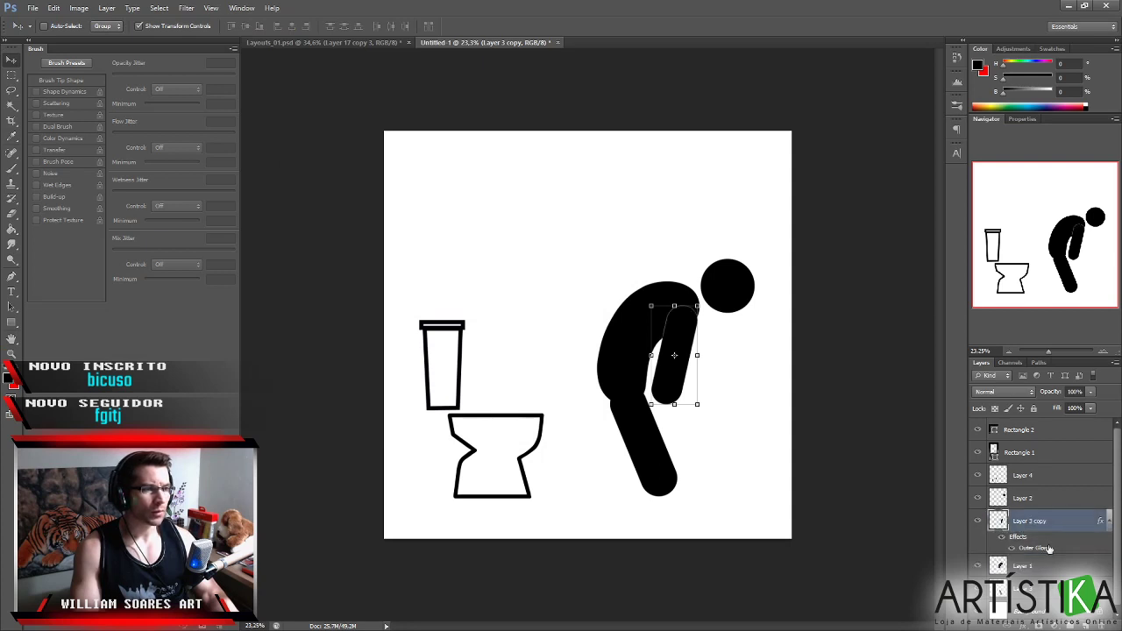
Set the arm's Outer Glow to 100% opacity, 100% spread and 10 px size.
double_click(1036, 548)
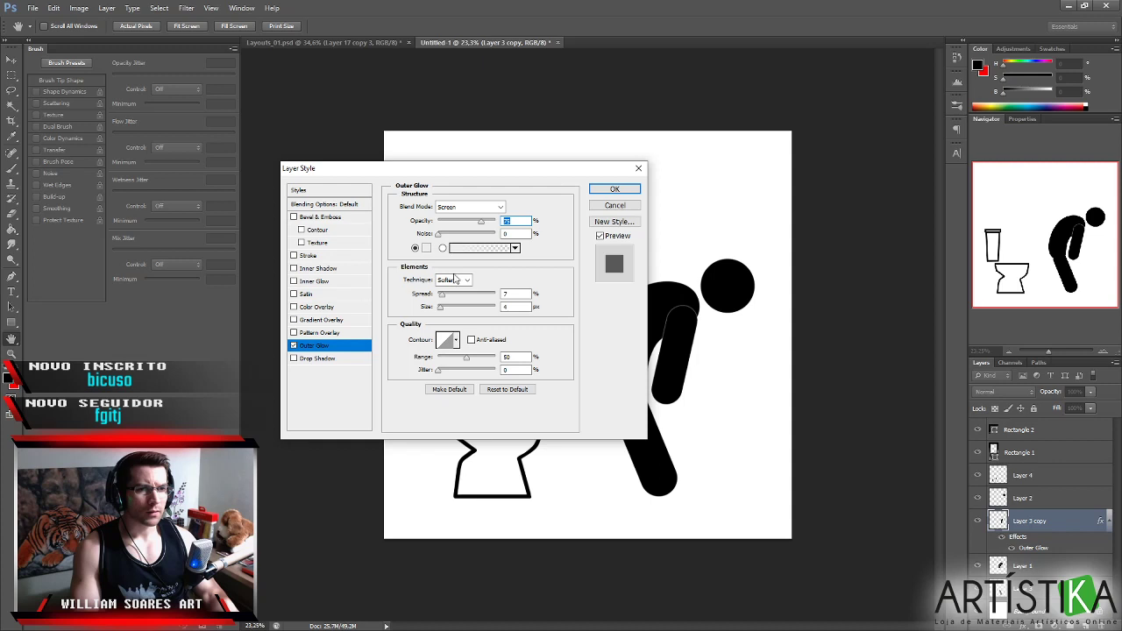
drag(441, 307, 506, 289)
drag(448, 309, 444, 313)
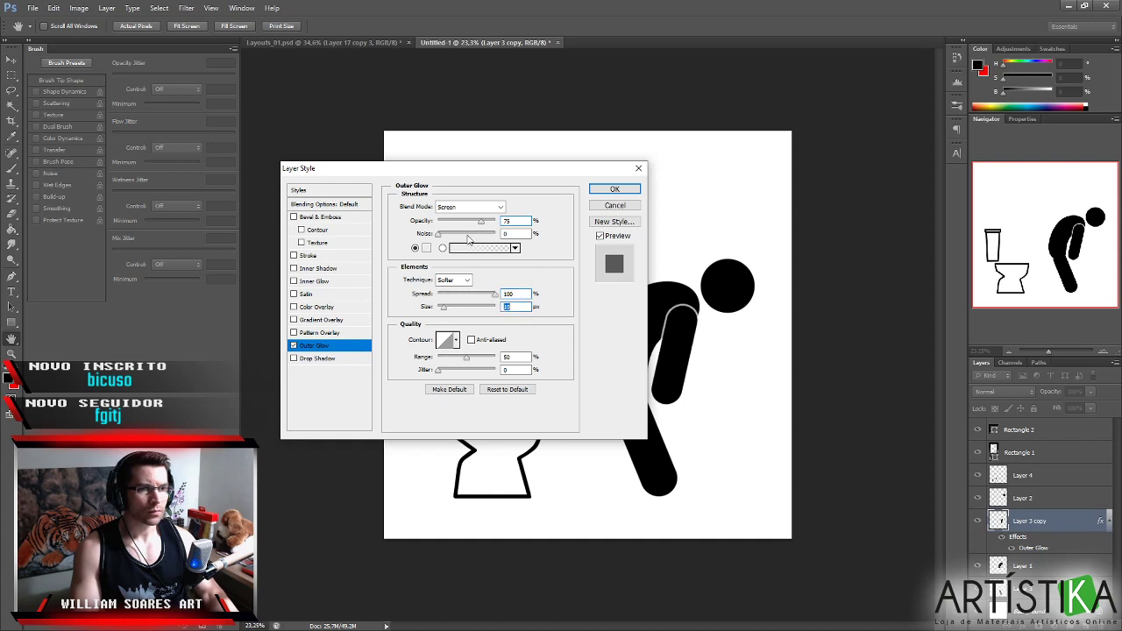
drag(483, 222, 509, 224)
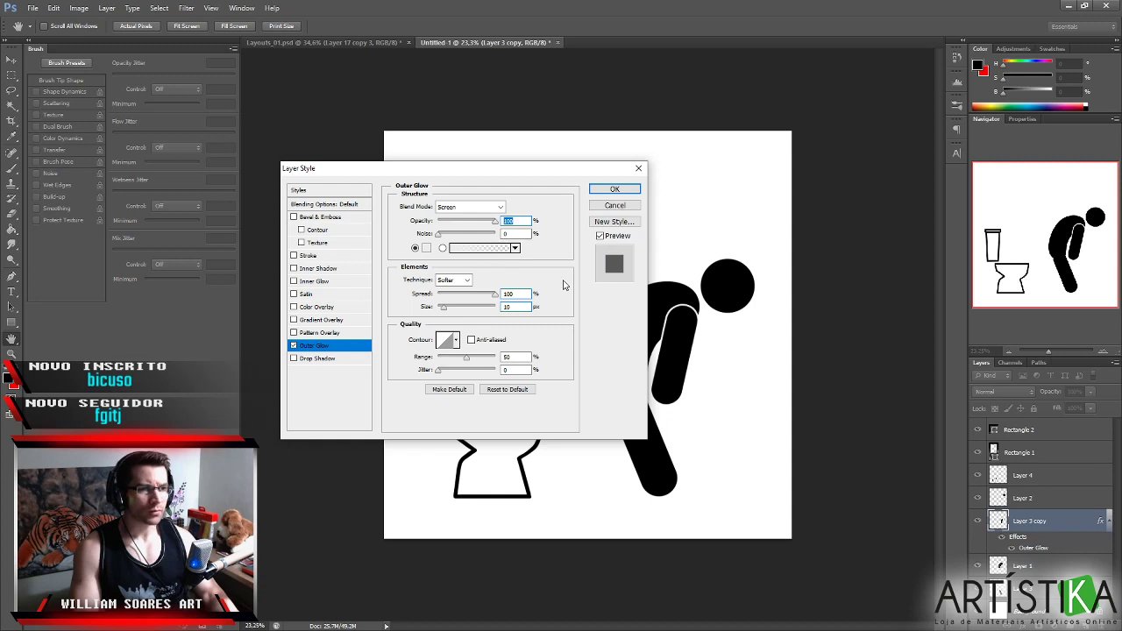
click(614, 189)
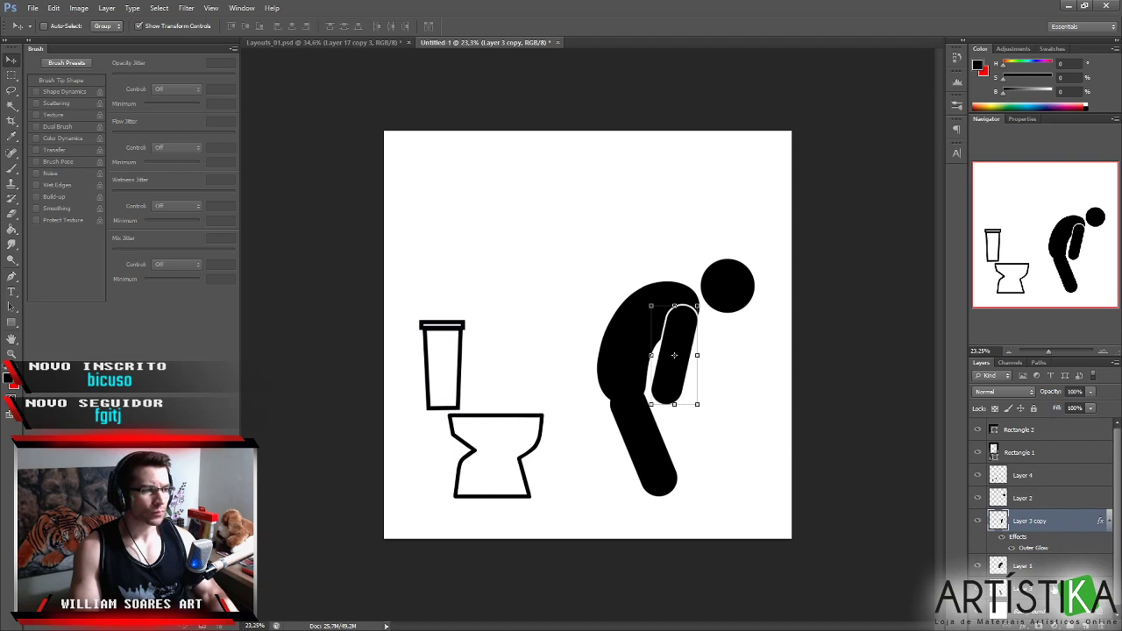
Stretch the leg to about 110.5% height, rotate it about -4.6 degrees under the torso and apply the transformation.
click(648, 438)
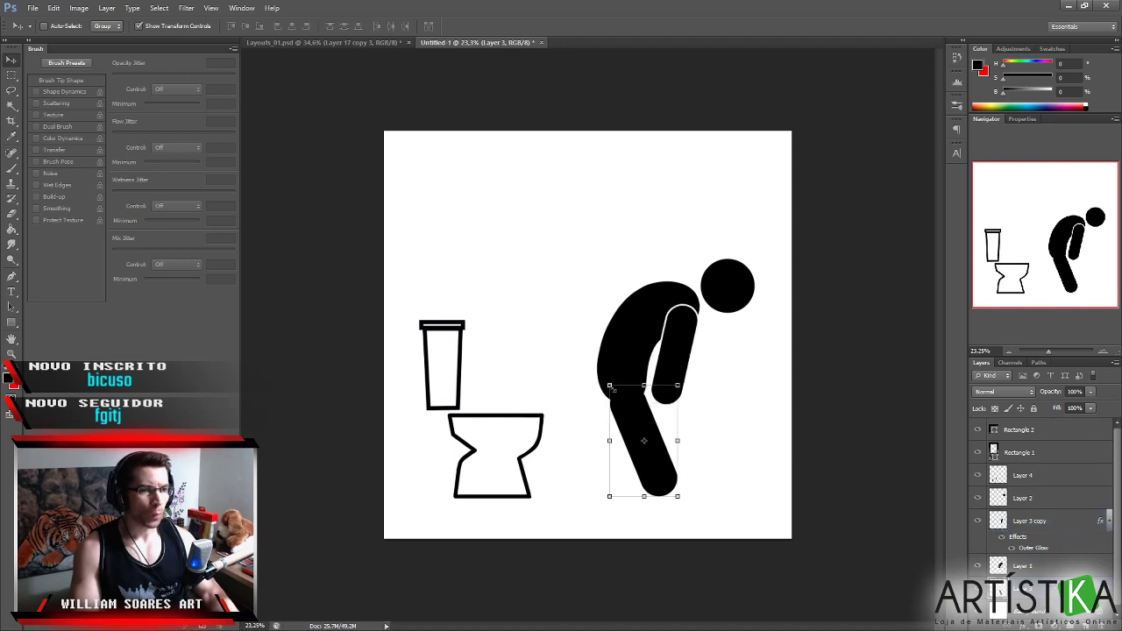
key(ctrl+t)
drag(643, 386, 611, 377)
drag(684, 504, 663, 489)
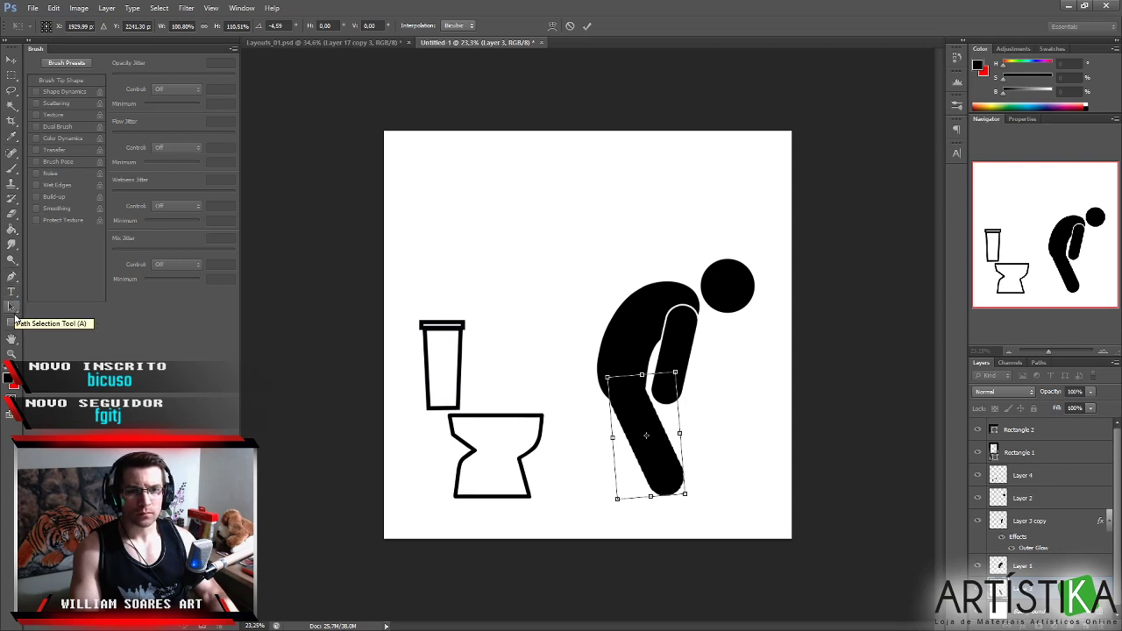
click(15, 325)
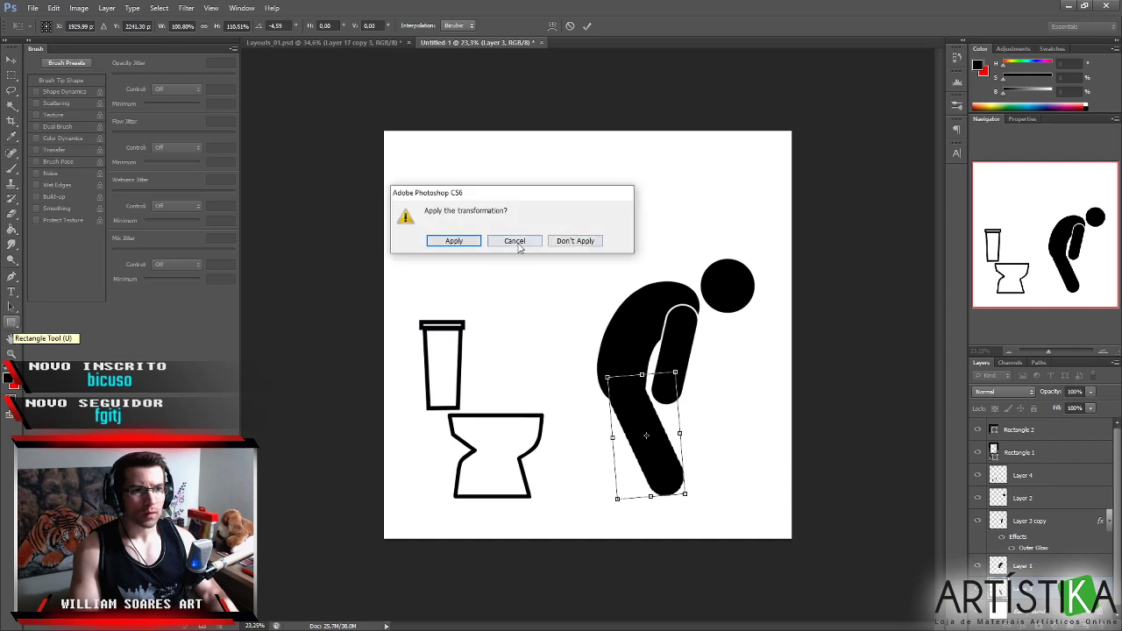
click(452, 242)
Draw a horizontal line about 1488 px long above the toilet with the Line tool, using a 3 pt black stroke.
right_click(16, 326)
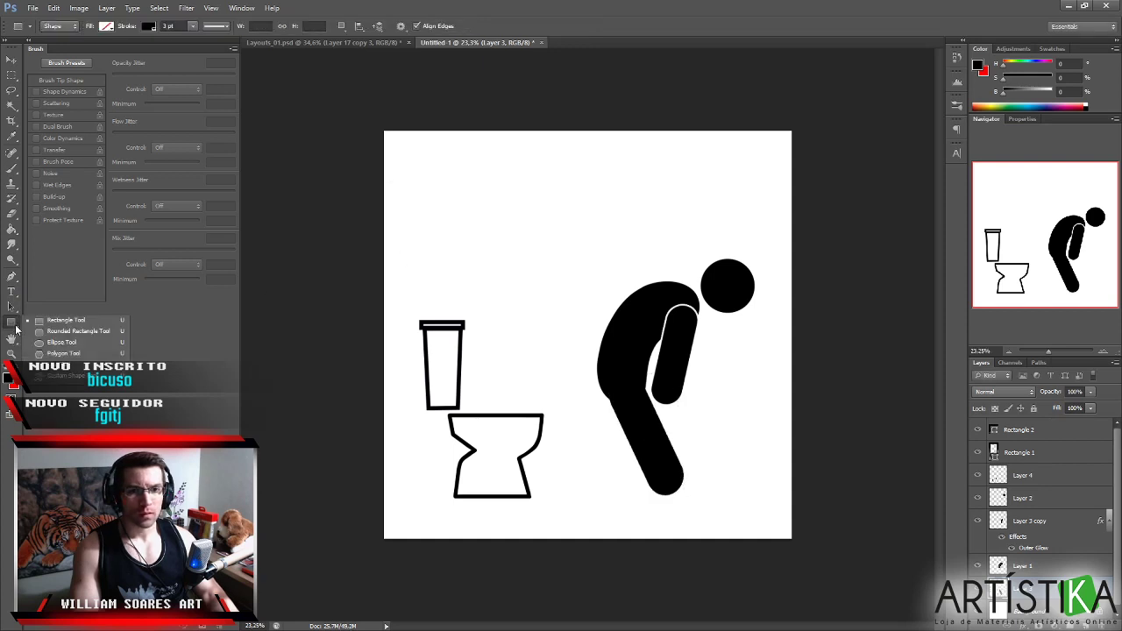
click(66, 365)
drag(640, 226, 437, 226)
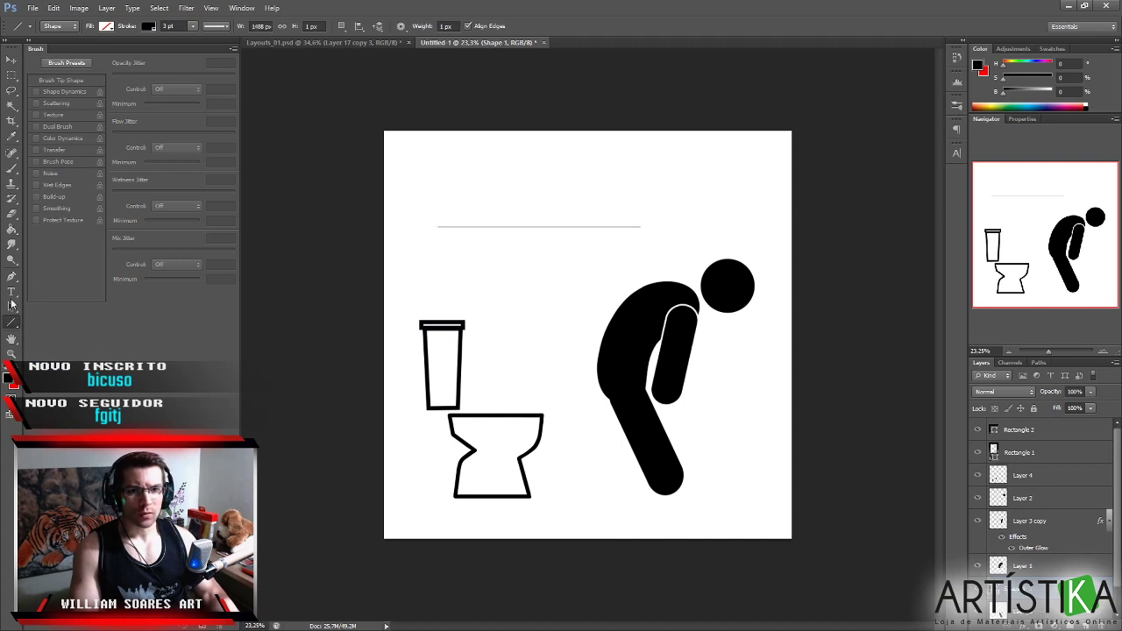
Change the stroke style of the horizontal line above the toilet to dashed.
click(11, 307)
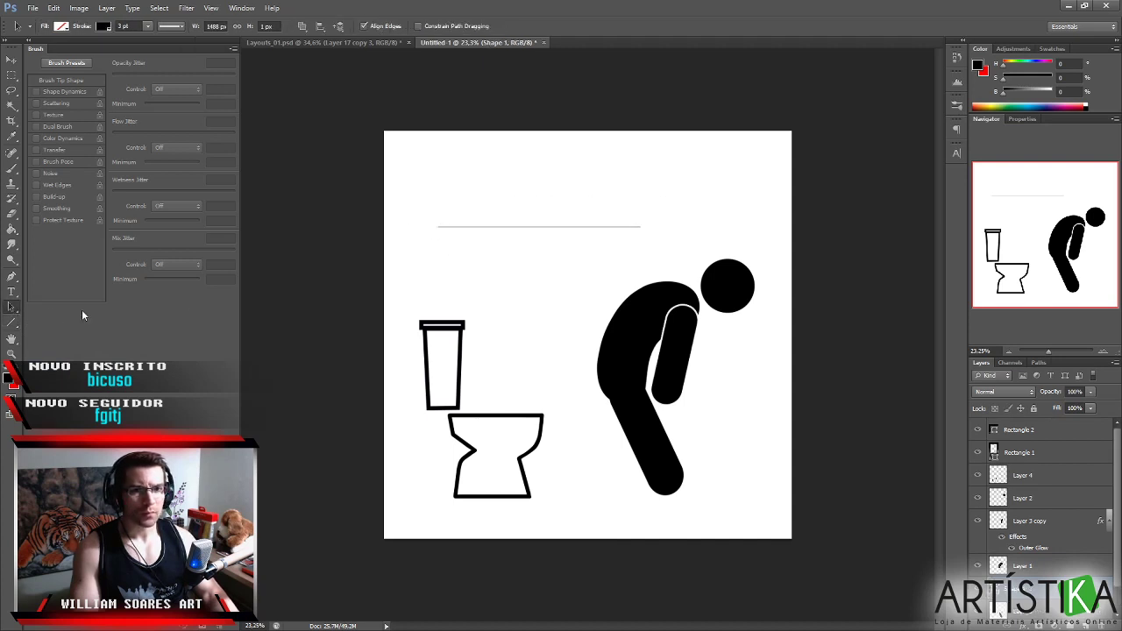
click(11, 322)
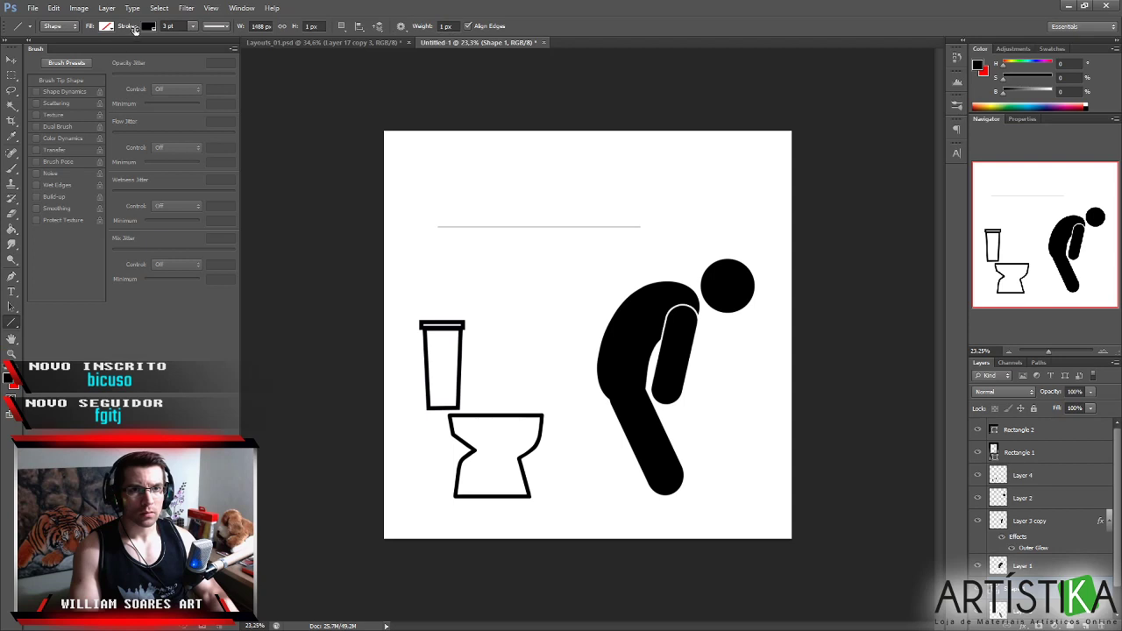
click(219, 26)
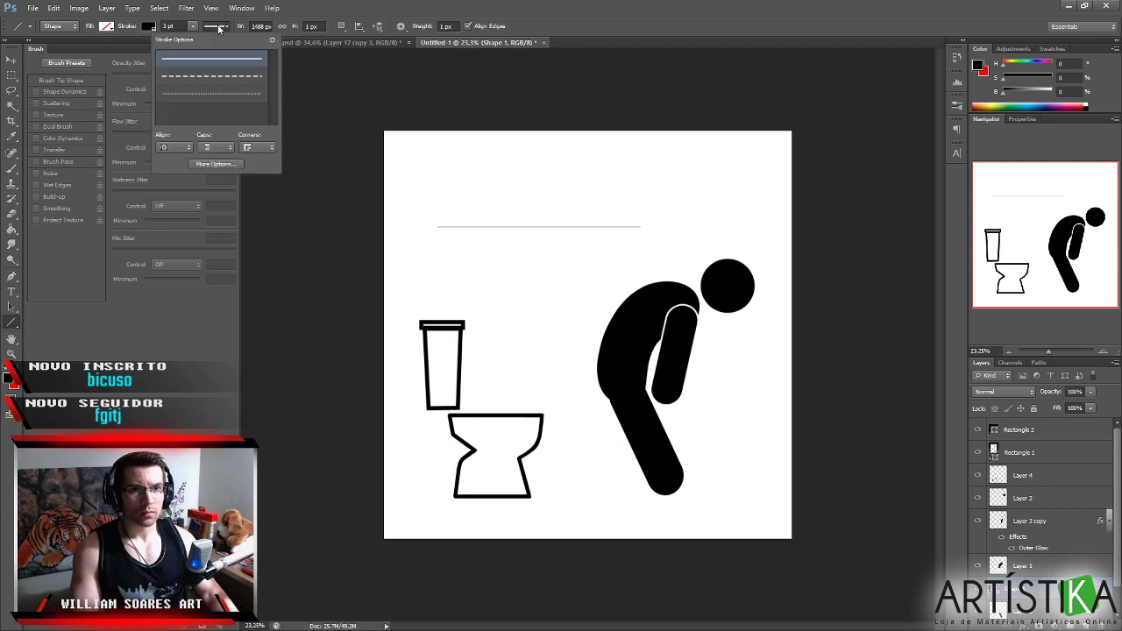
click(210, 81)
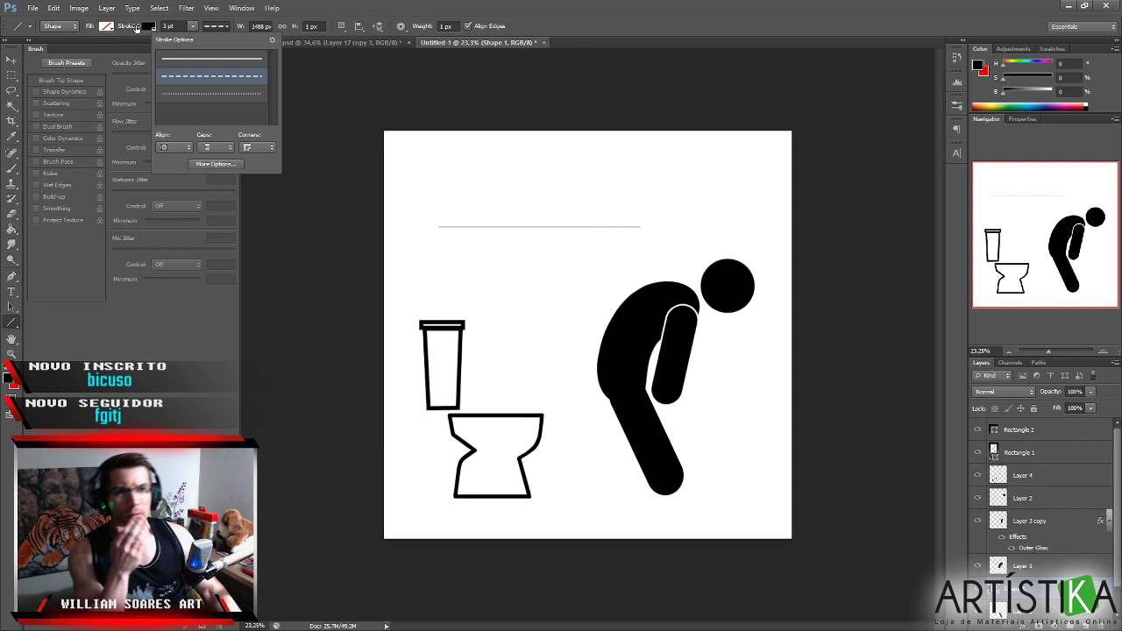
Try the dotted stroke style on the horizontal line above the toilet and switch back to the dashed style.
click(215, 91)
click(216, 77)
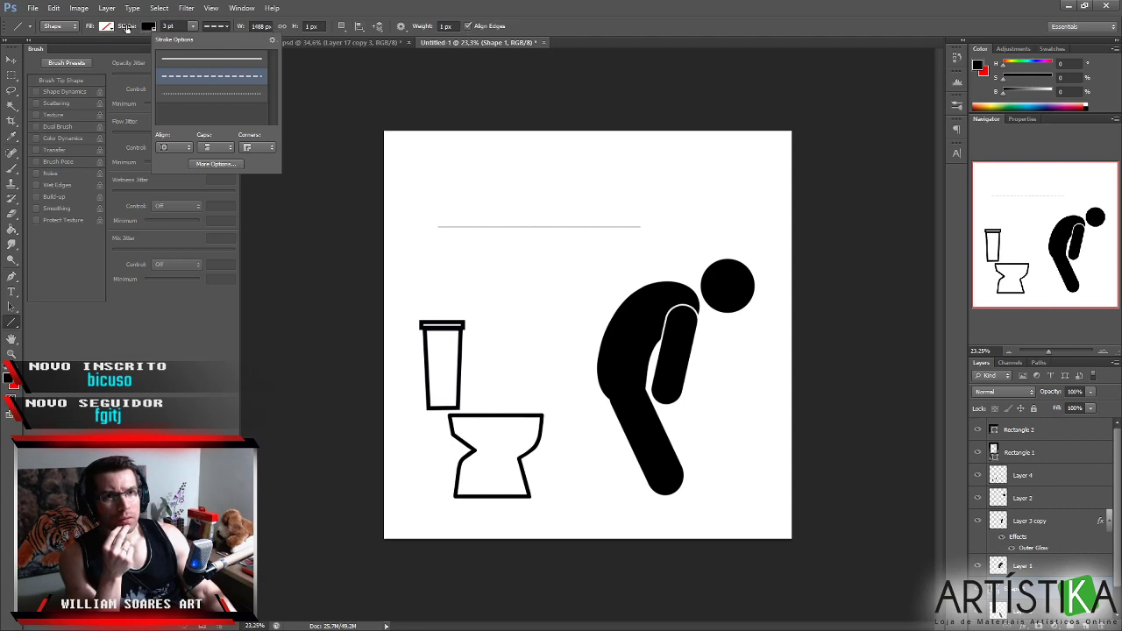
click(207, 25)
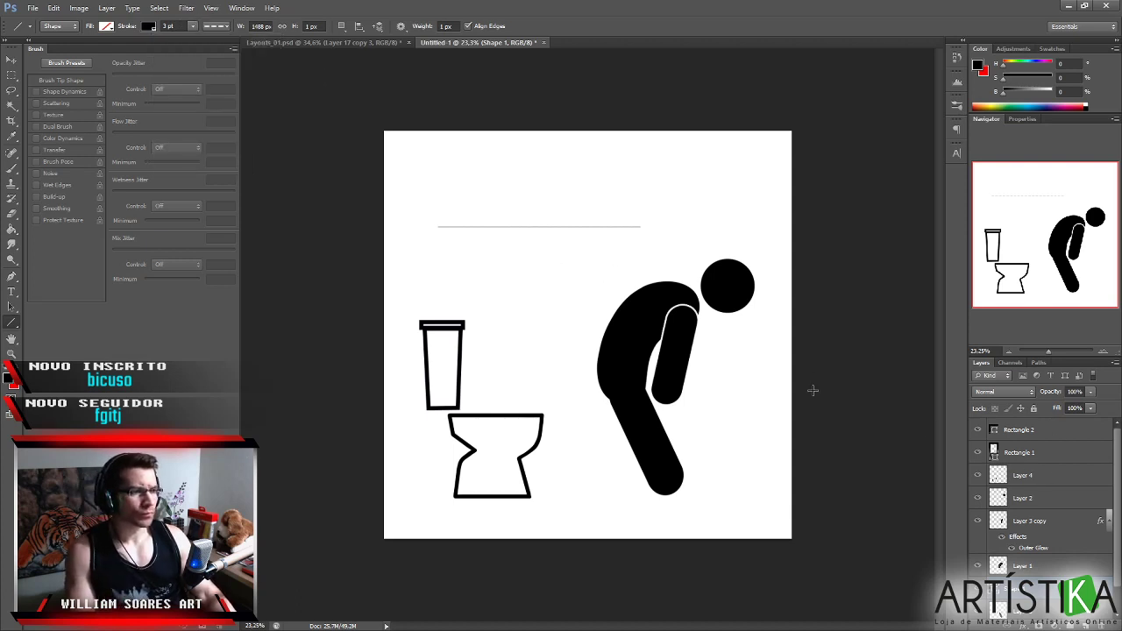
Move the dashed line's path slightly down toward the toilet and keep its shape layer active.
click(11, 307)
click(495, 228)
drag(440, 229, 445, 254)
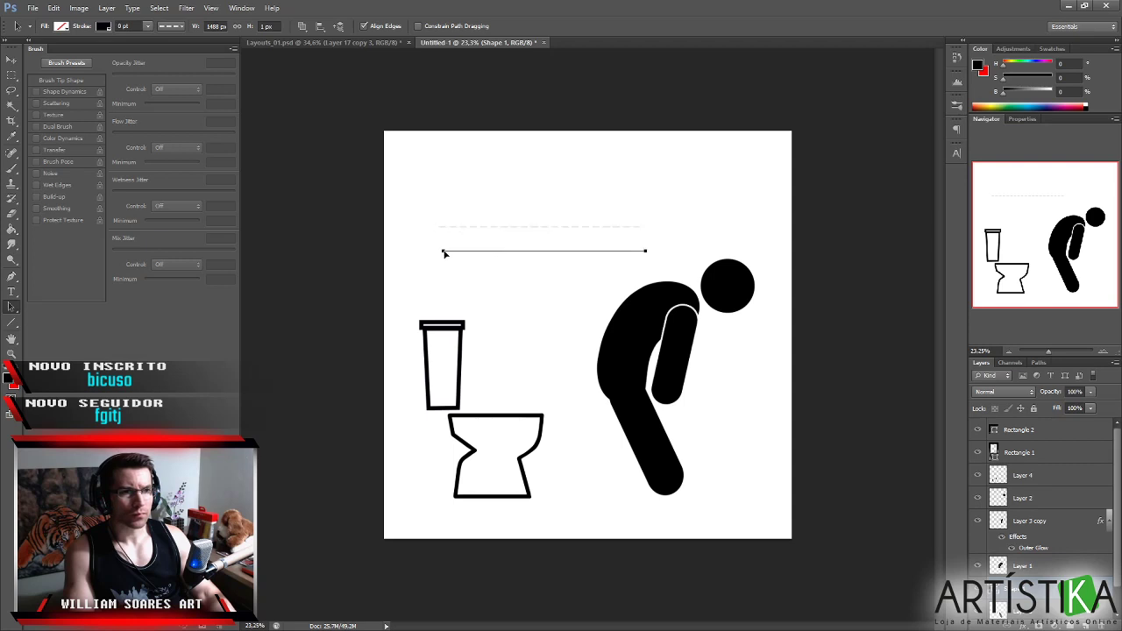
drag(520, 267, 550, 256)
scroll(551, 256, down, 3)
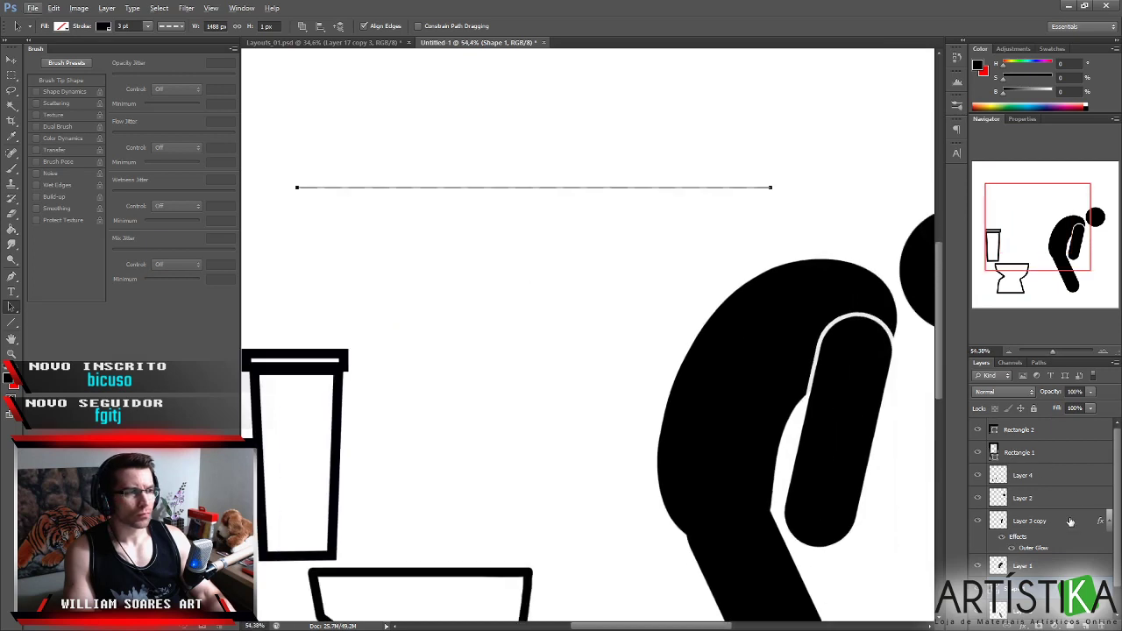
click(1047, 568)
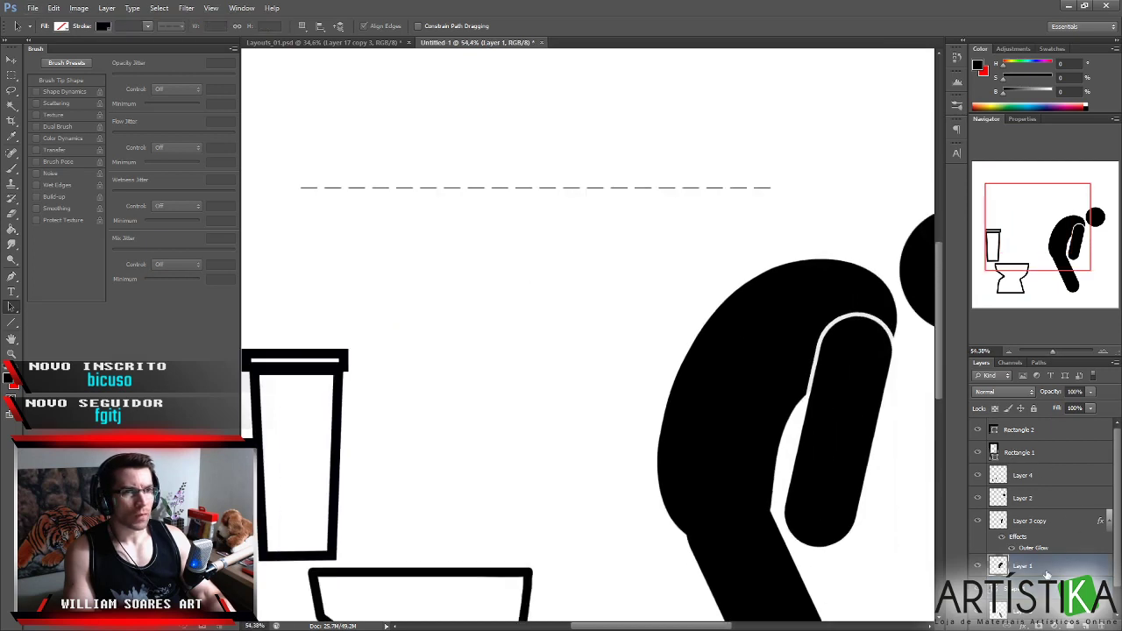
click(1041, 590)
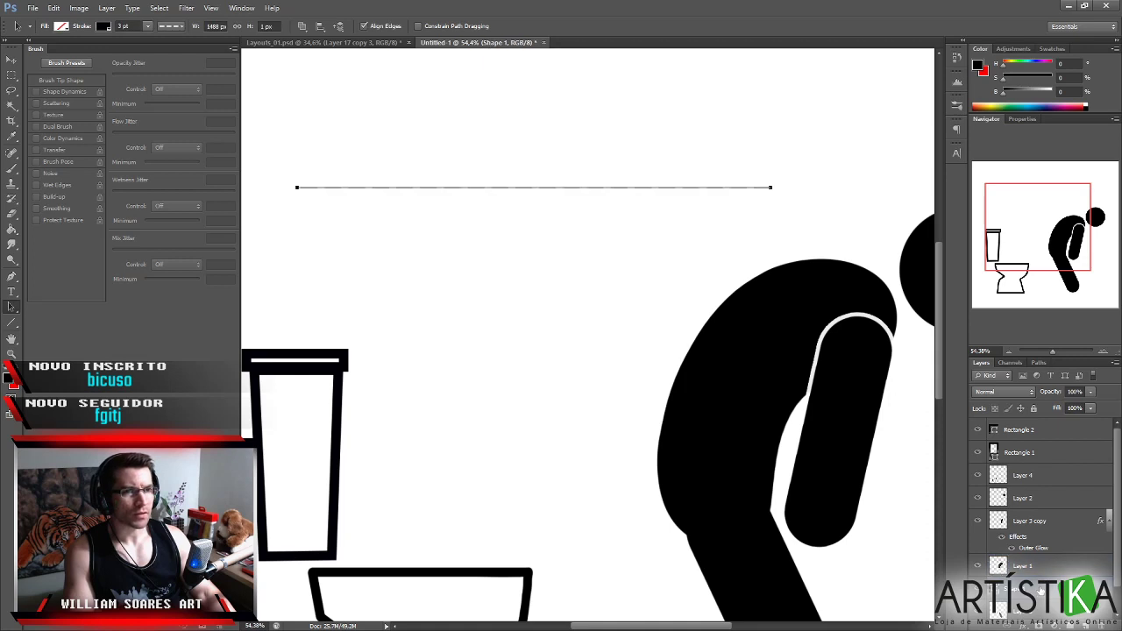
Set the dashed line's stroke width to 12.54 pt and its height to 13 px.
click(174, 29)
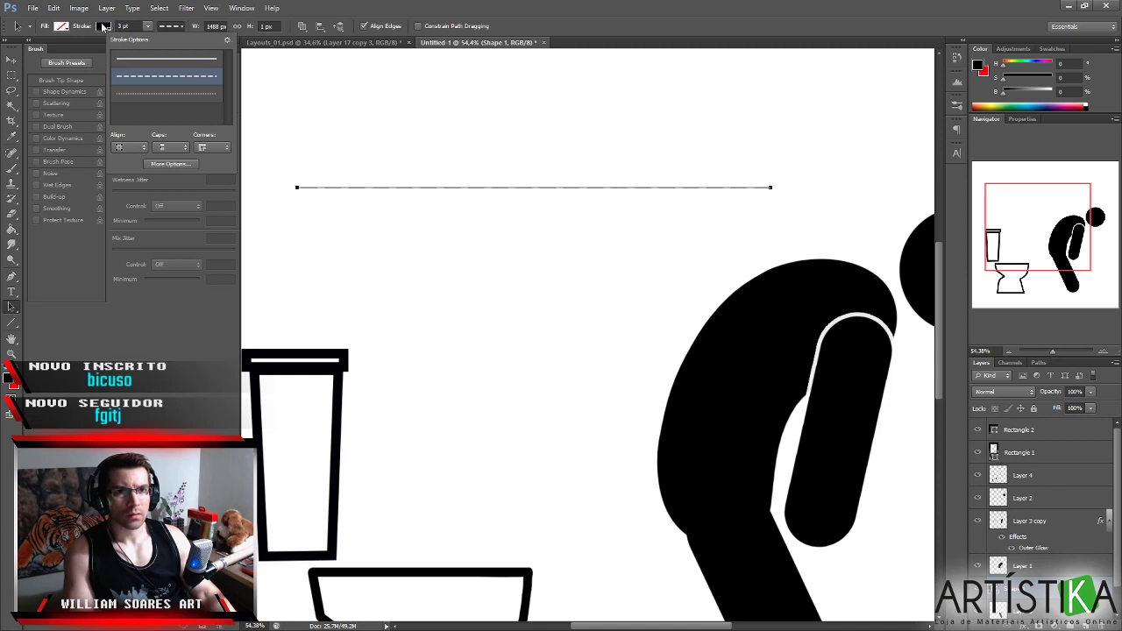
click(149, 27)
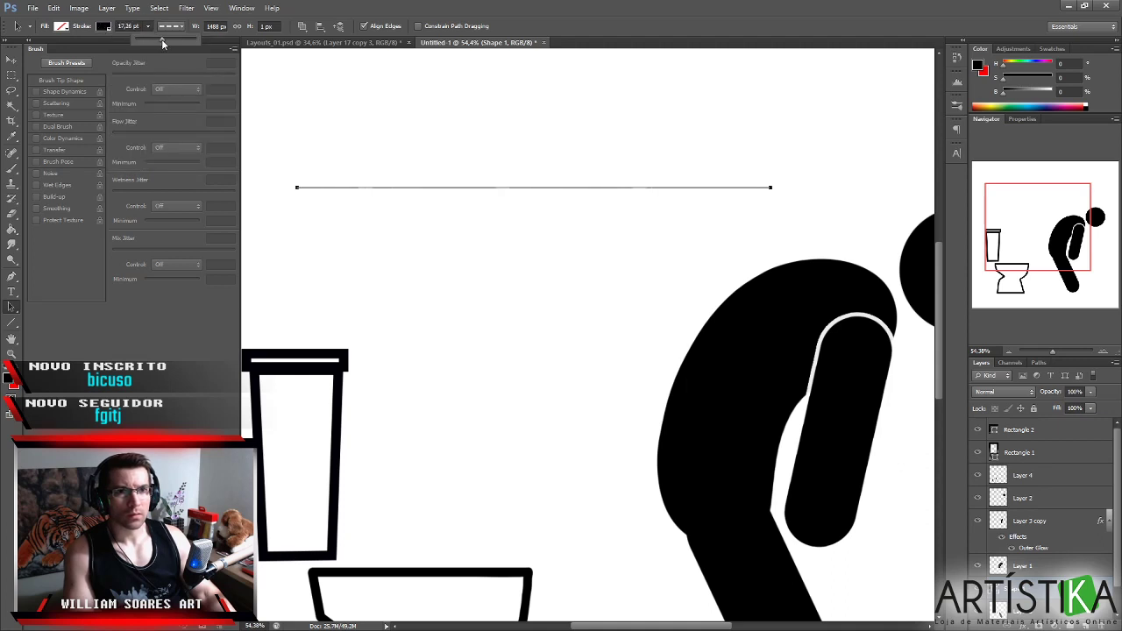
drag(162, 38, 175, 39)
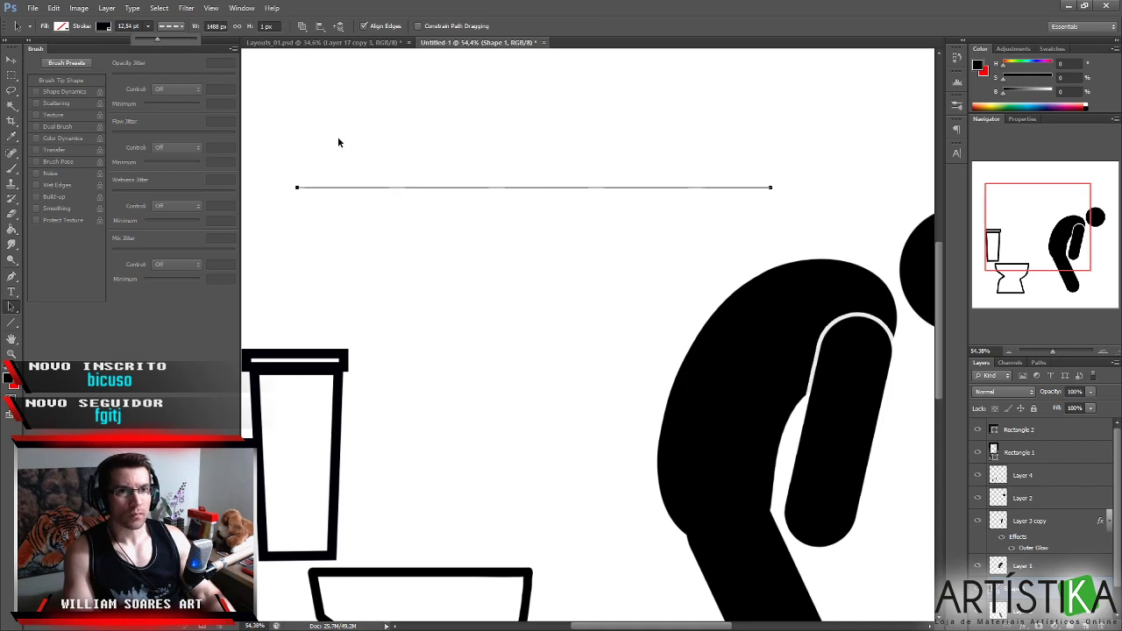
click(251, 26)
text(10)
key(Return)
click(250, 27)
text(13)
key(Return)
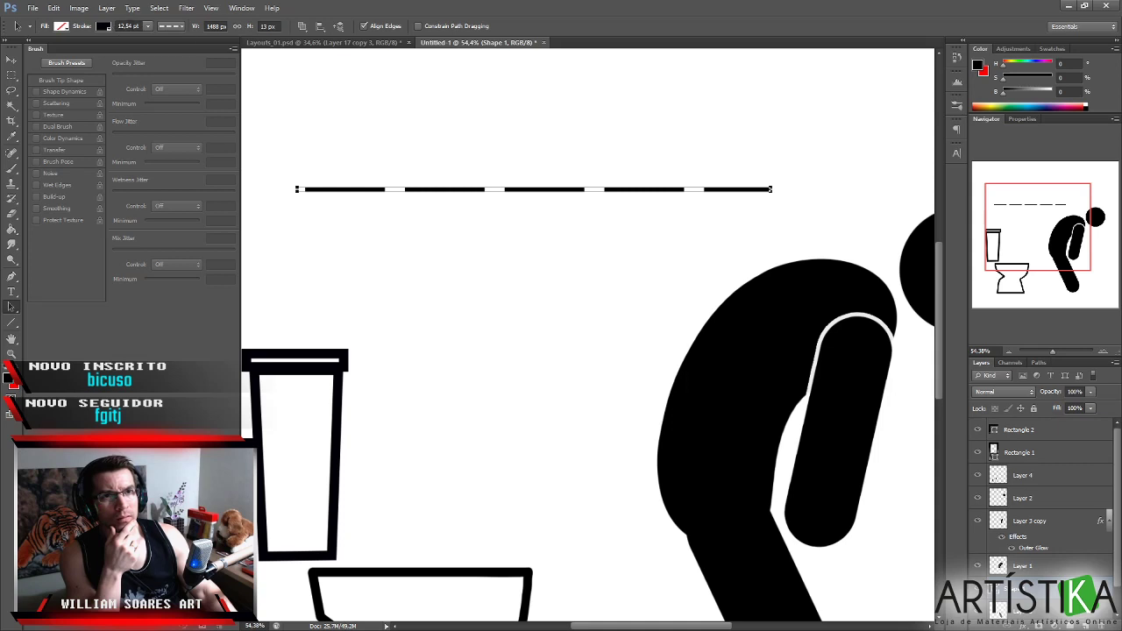
Thin the dashed line's stroke to 1.33 pt and increase the shape's height to 16 px, finally 27 px.
click(147, 27)
drag(136, 37, 134, 41)
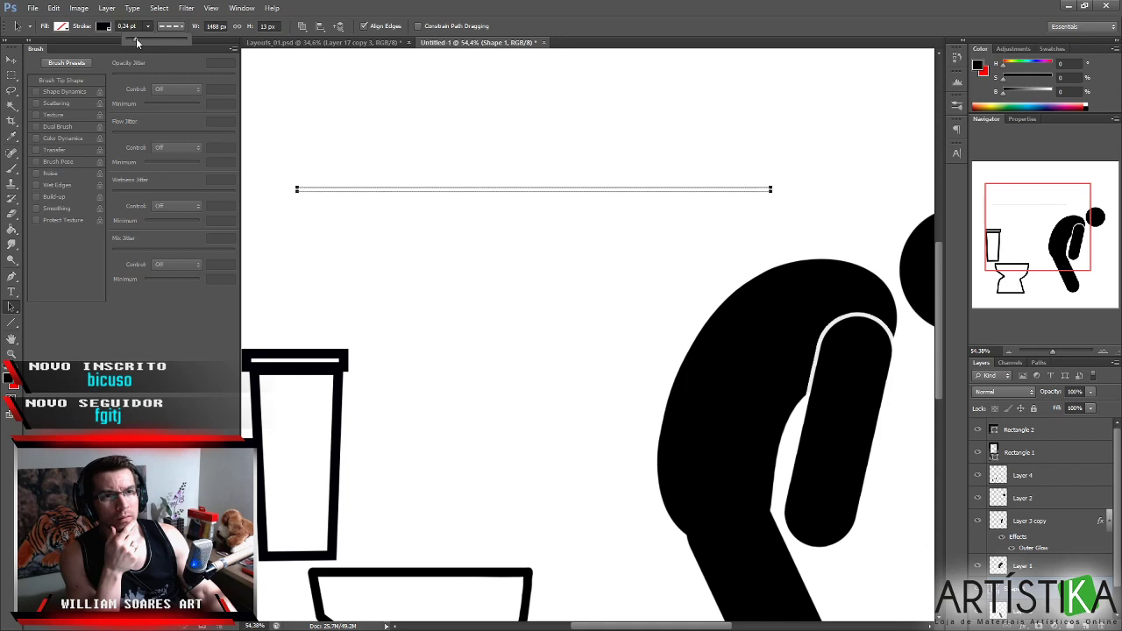
drag(139, 37, 137, 39)
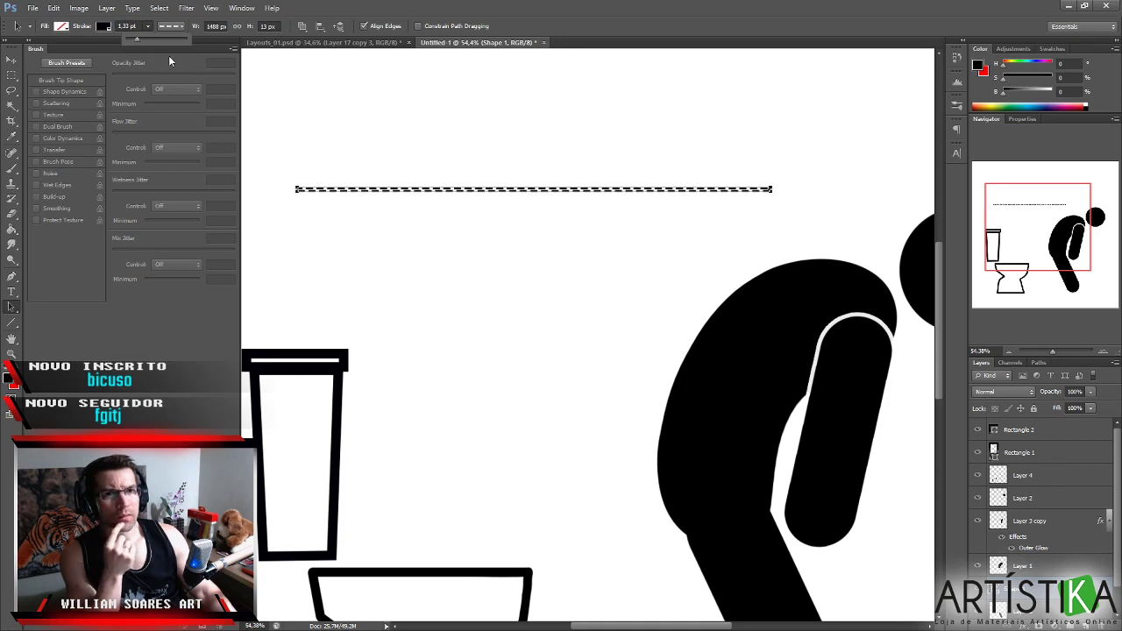
click(252, 28)
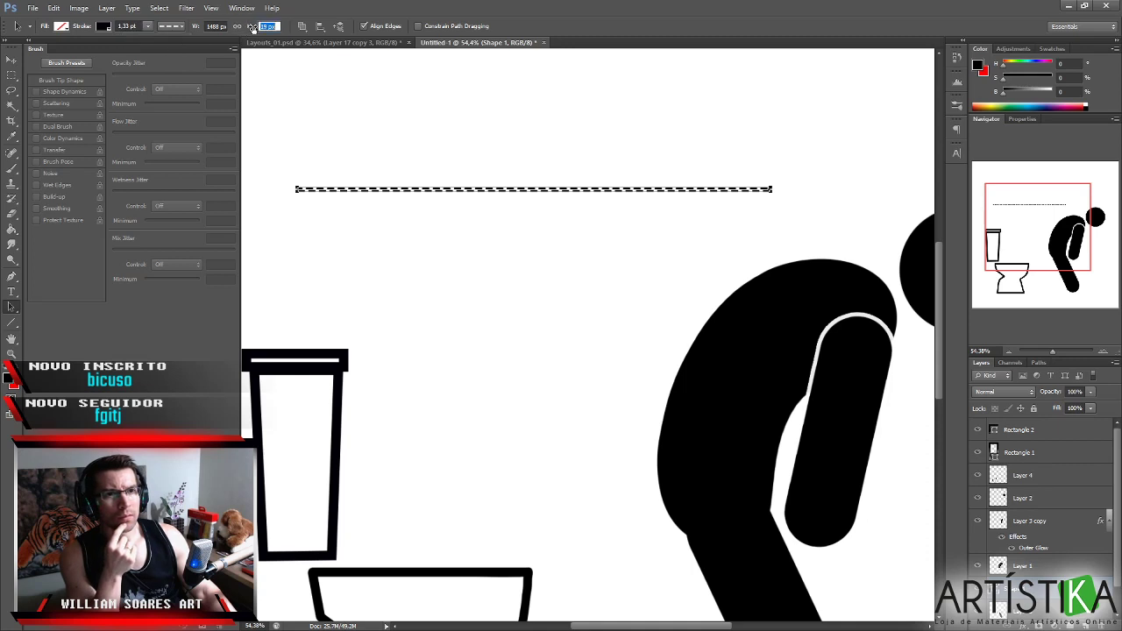
text(16)
key(Return)
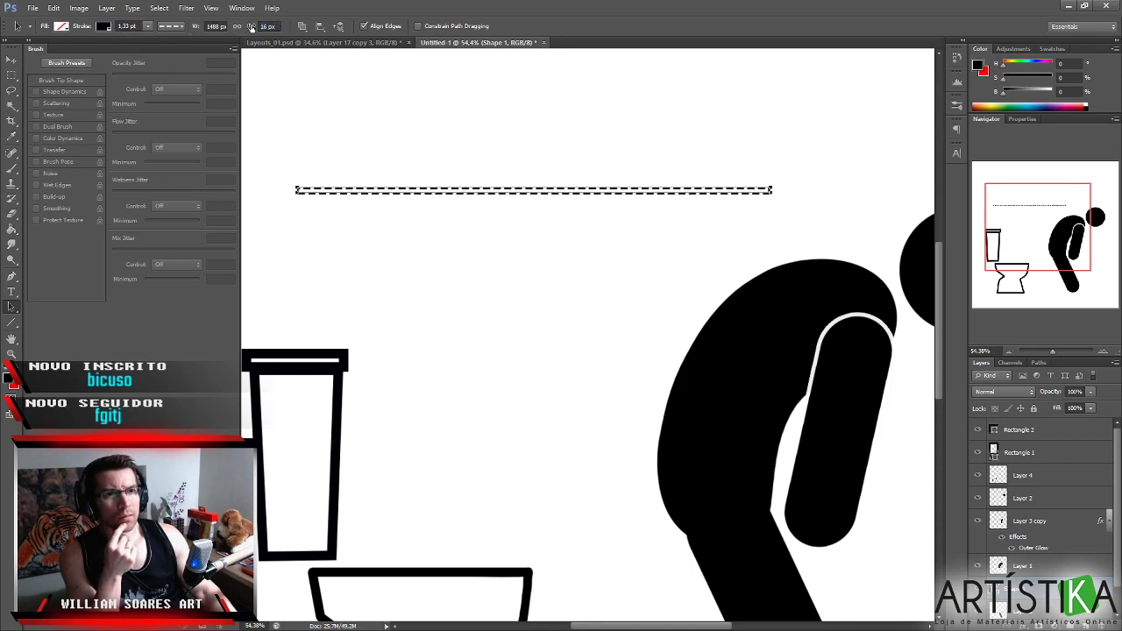
drag(251, 27, 259, 31)
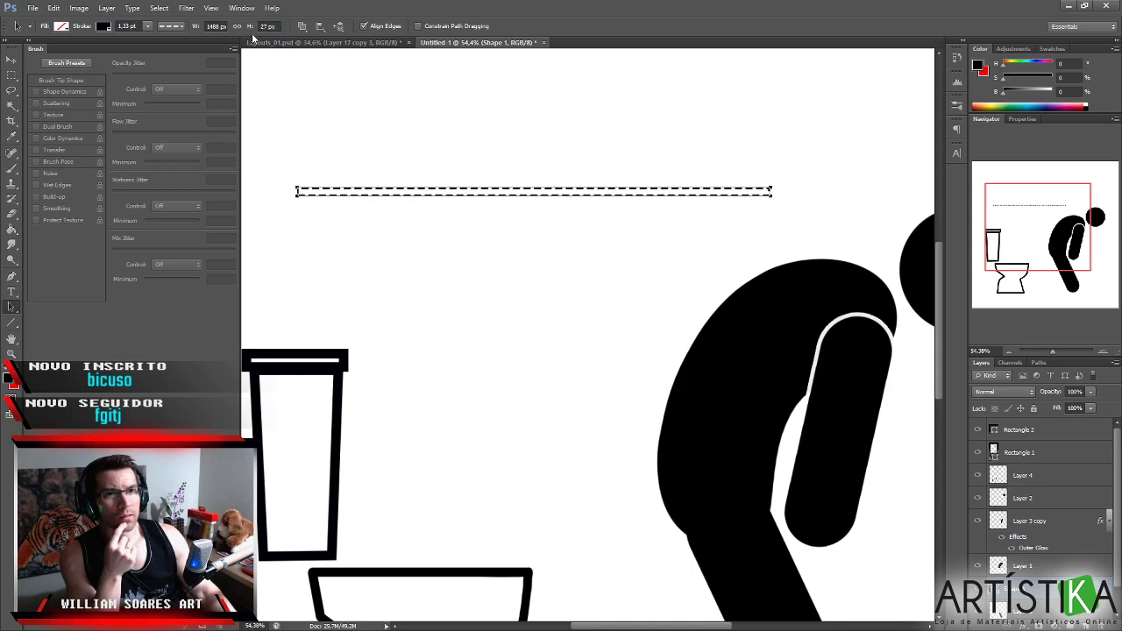
Set the dashed line's stroke width to 2 pt after trying 3 pt.
click(123, 26)
text(3)
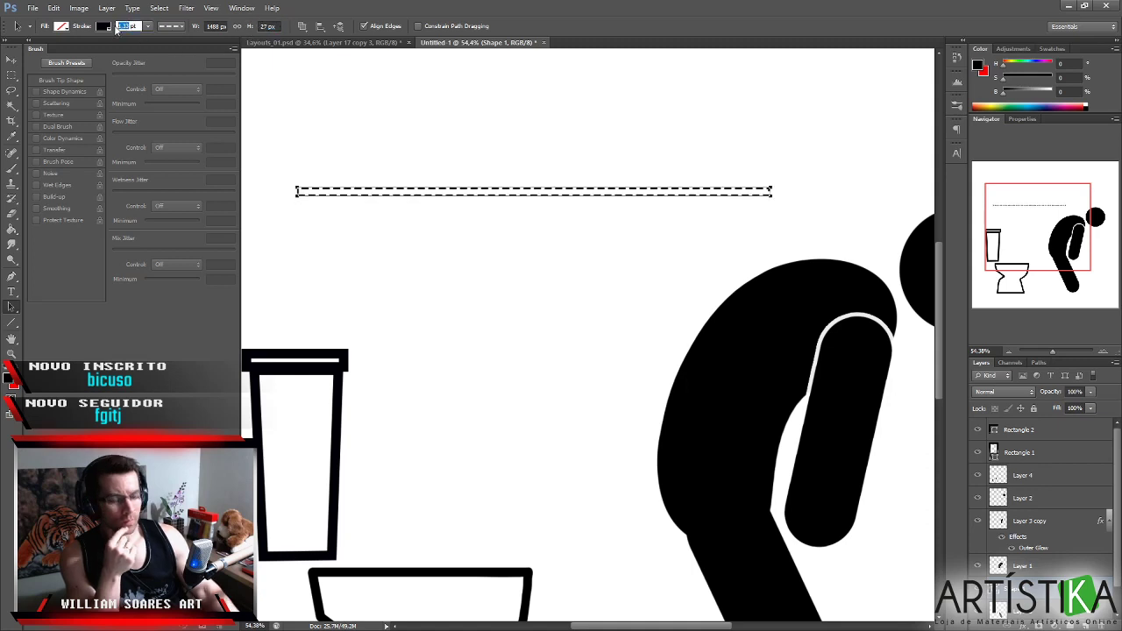
key(Return)
text(2)
key(Return)
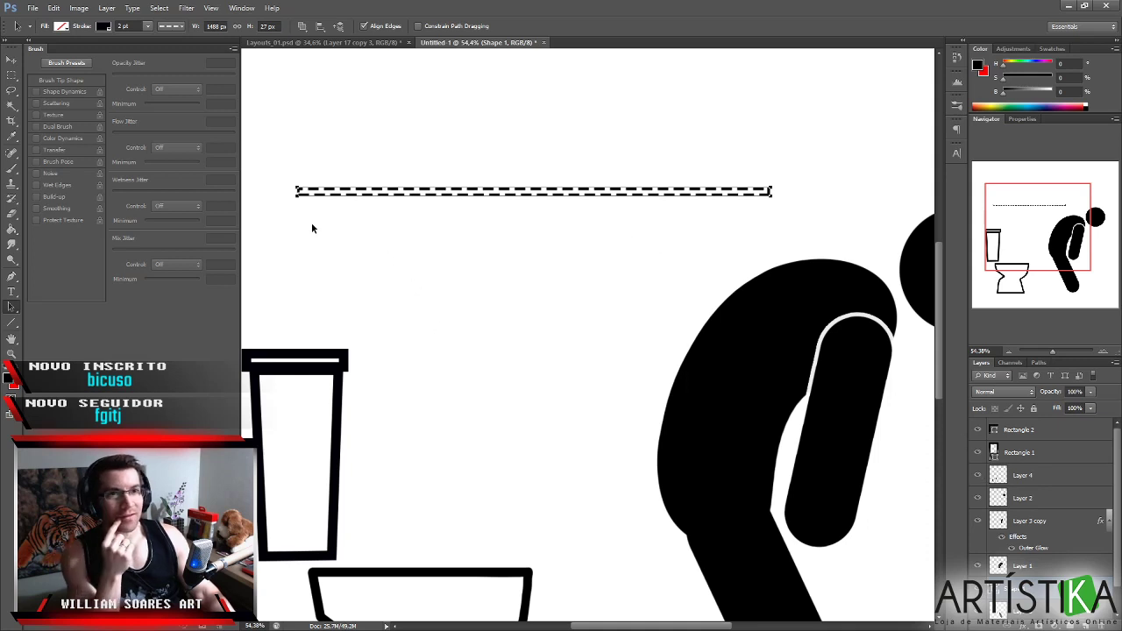
Resize the dashed line shape to 1483 px wide and 9 px high.
drag(195, 27, 194, 29)
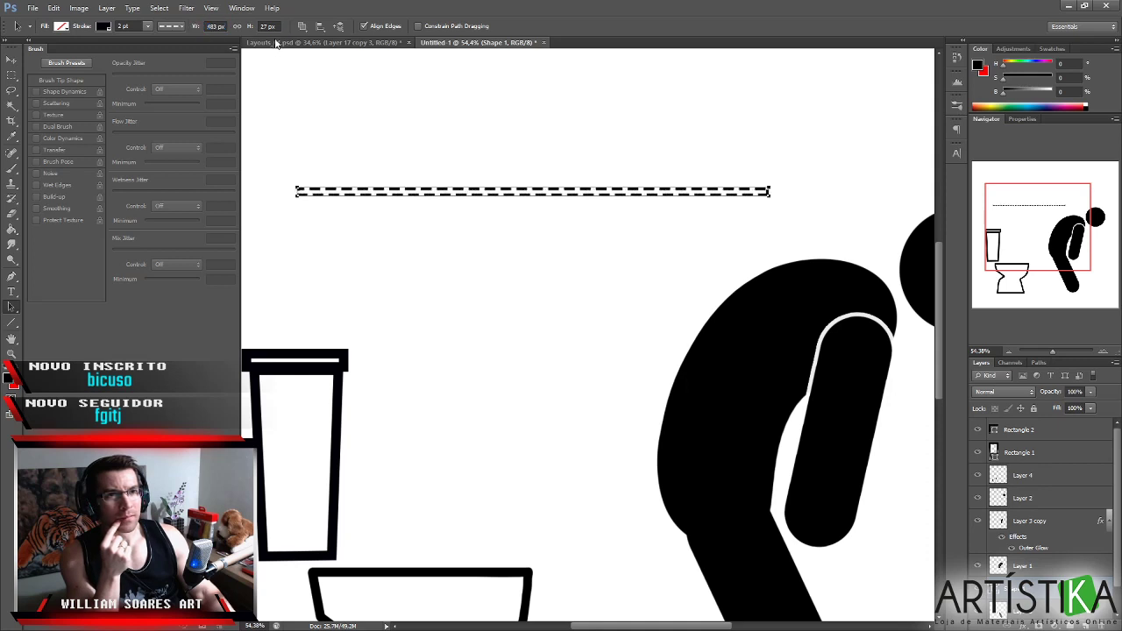
drag(249, 28, 248, 29)
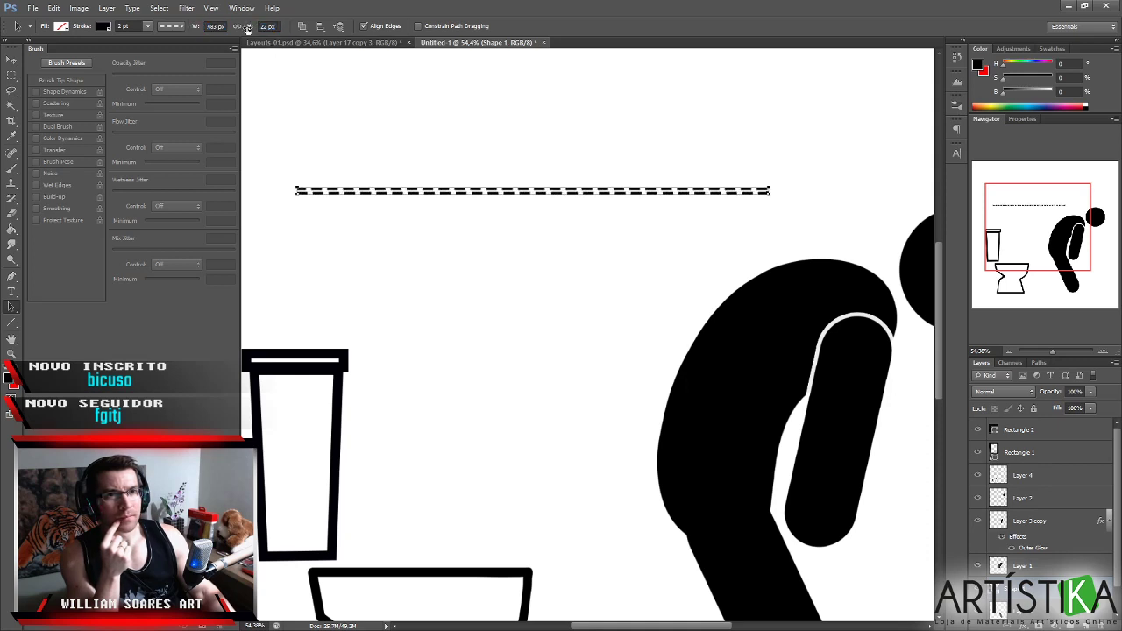
drag(249, 28, 248, 29)
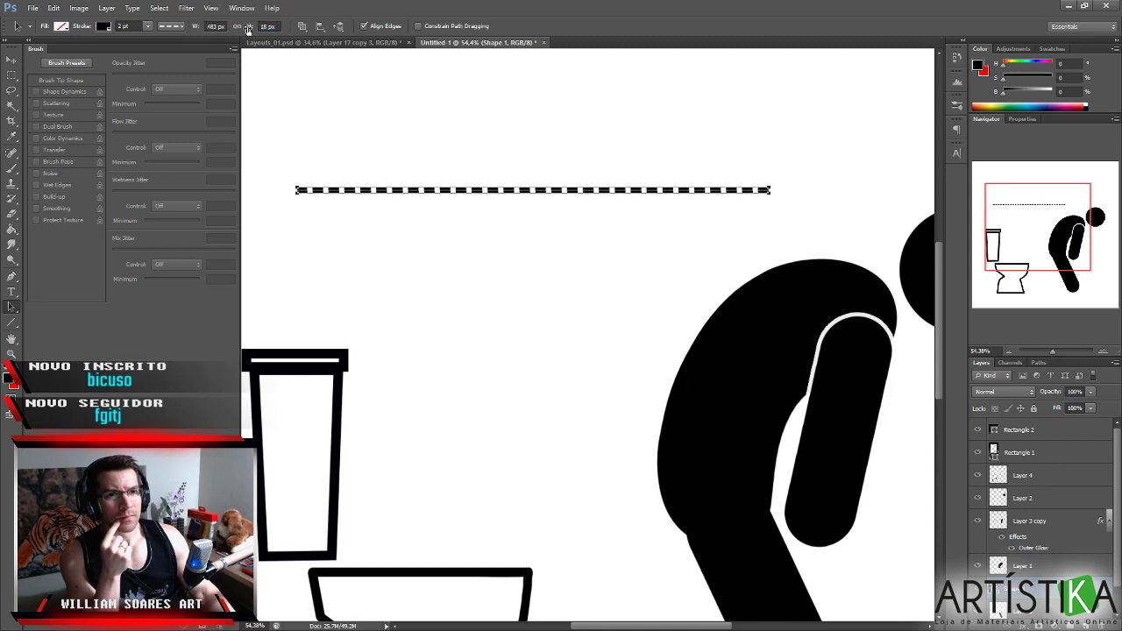
click(249, 29)
drag(250, 29, 249, 29)
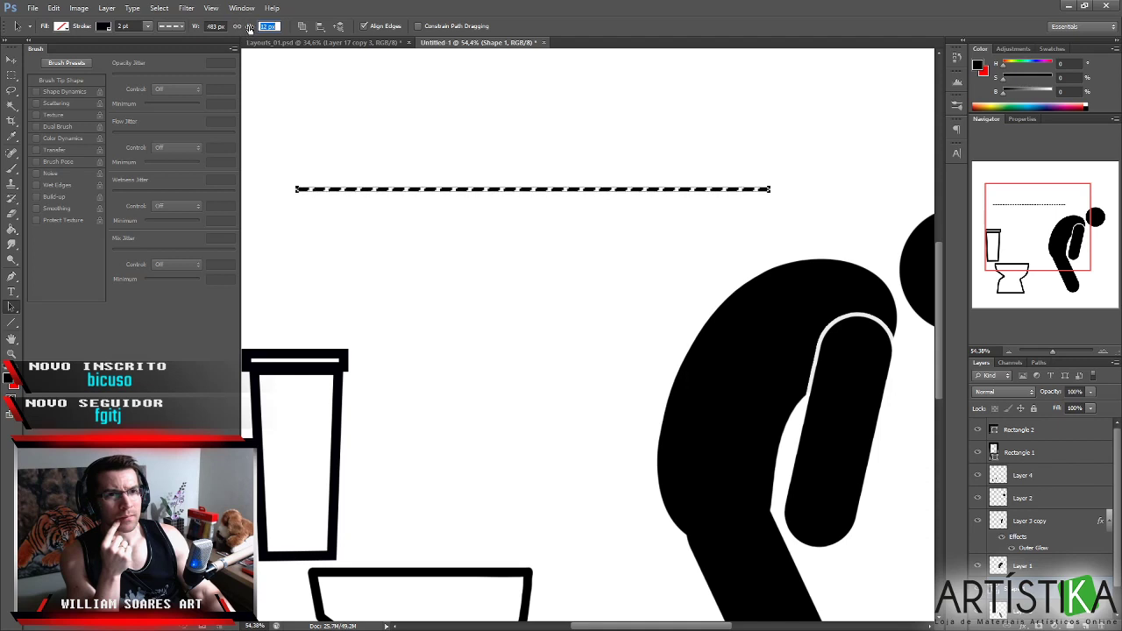
text(3)
key(Return)
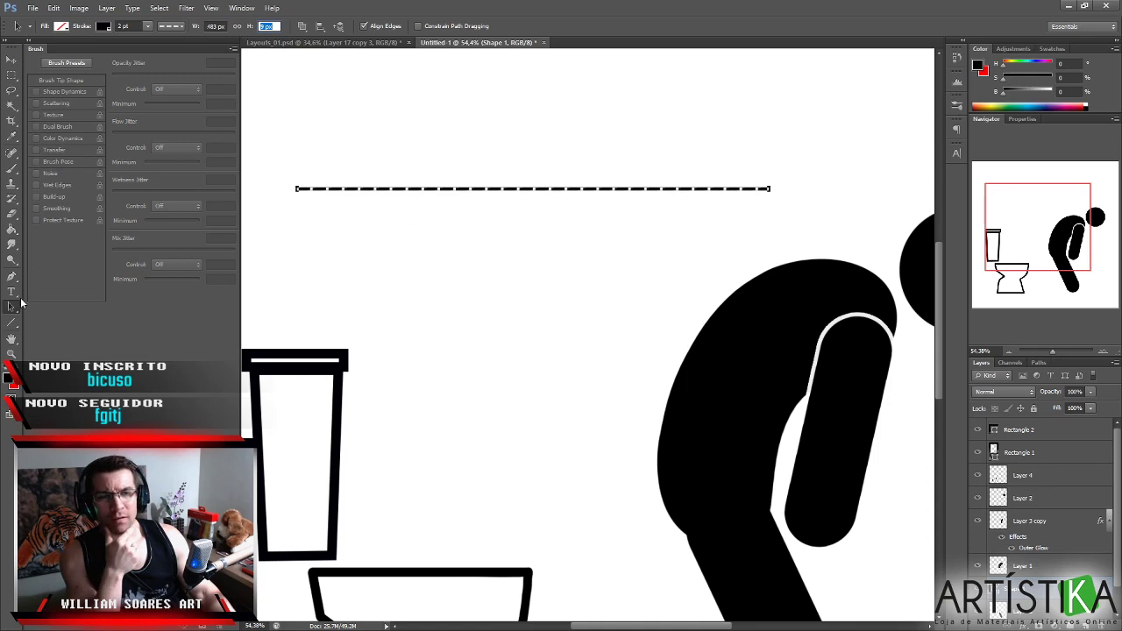
Try a height of 2 px for the dashed line shape and return it to 9 px.
click(12, 305)
text(2)
key(Return)
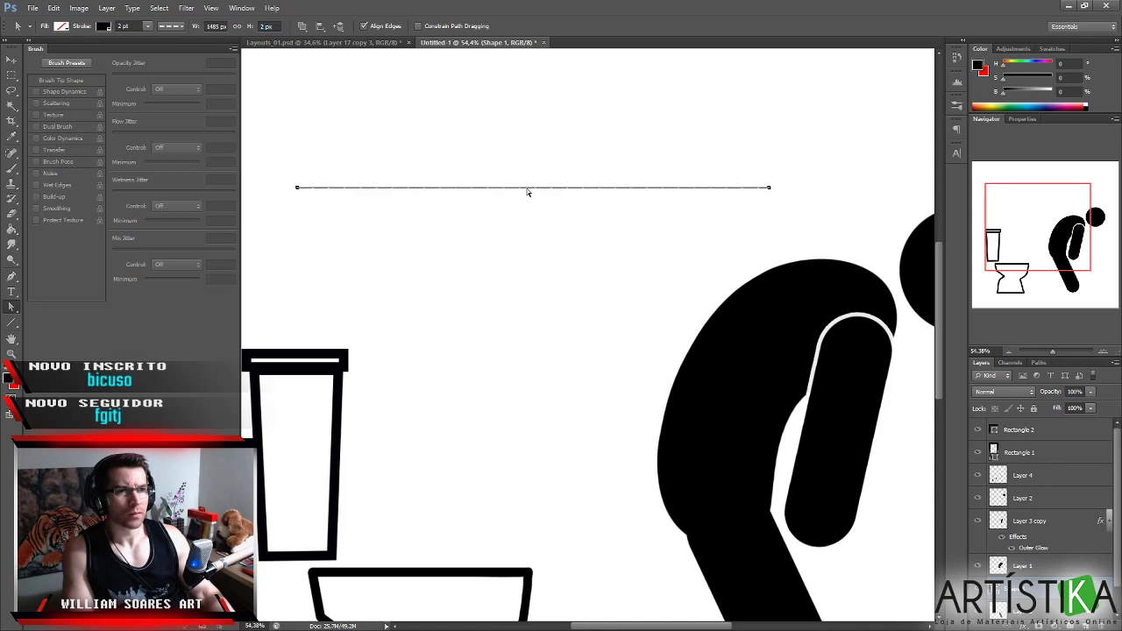
text(9)
key(Return)
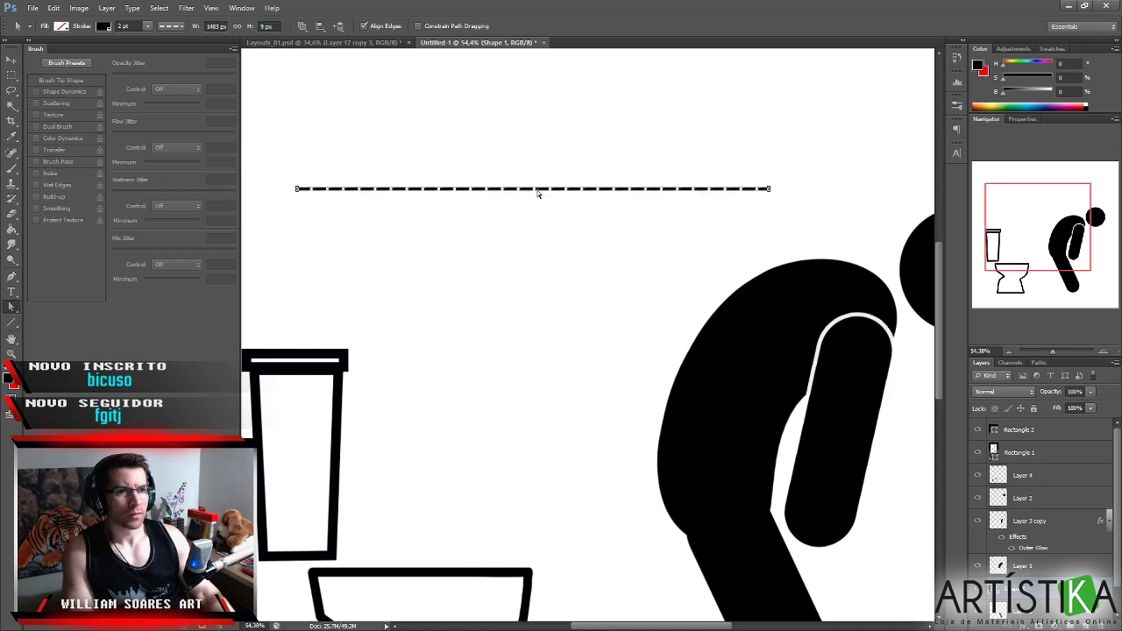
Move the whole dashed line down and slightly left, closer above the toilet tank.
key(a)
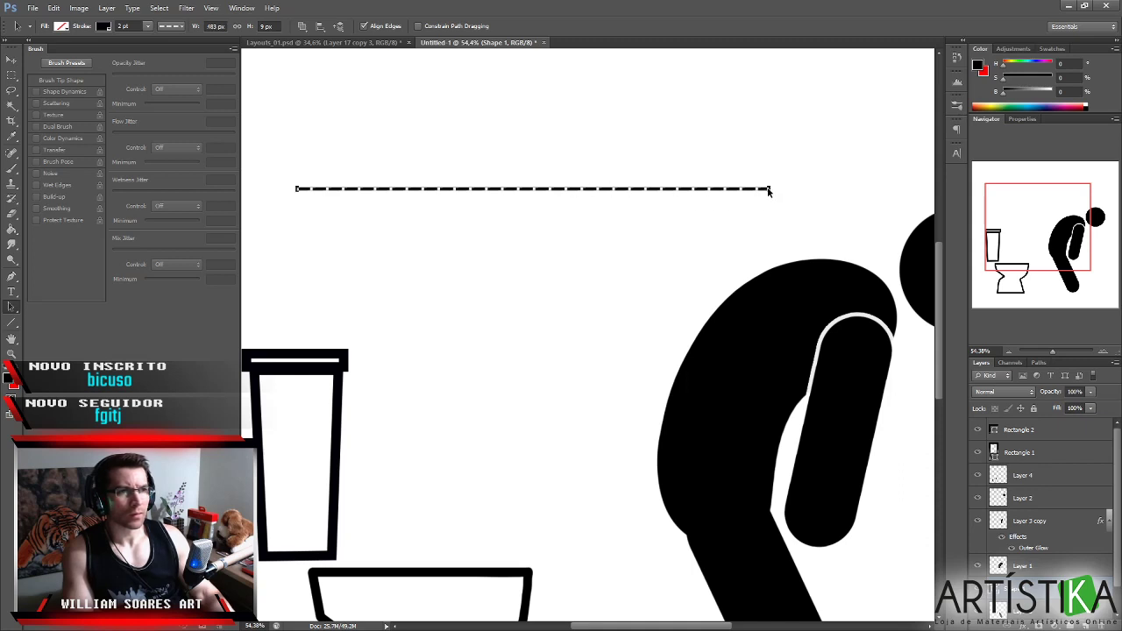
key(shift+a)
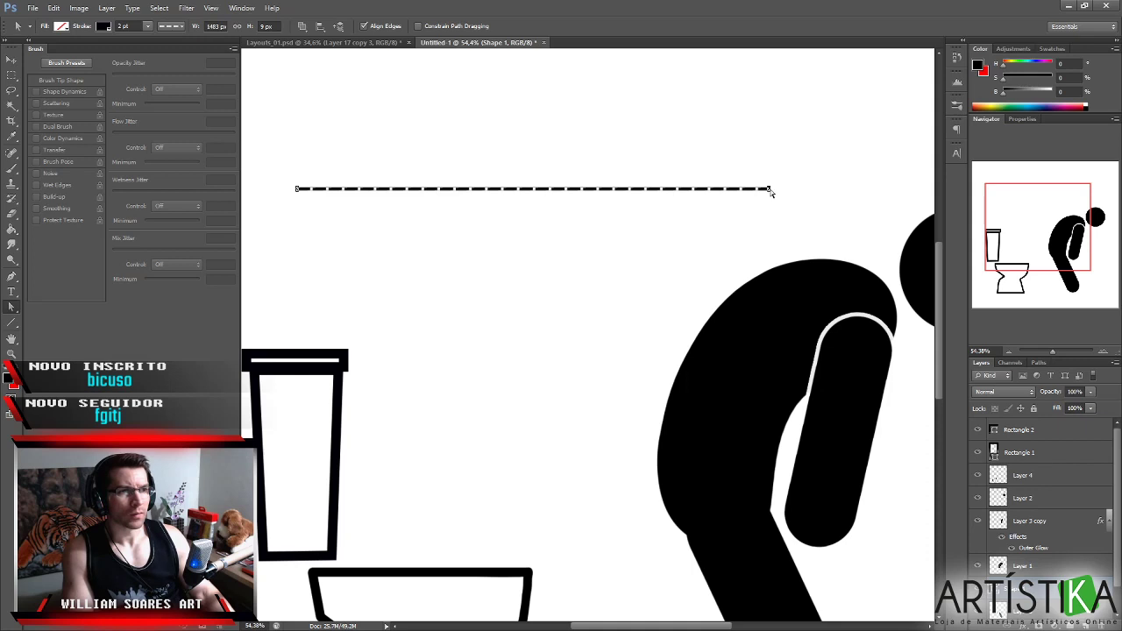
drag(815, 217, 783, 221)
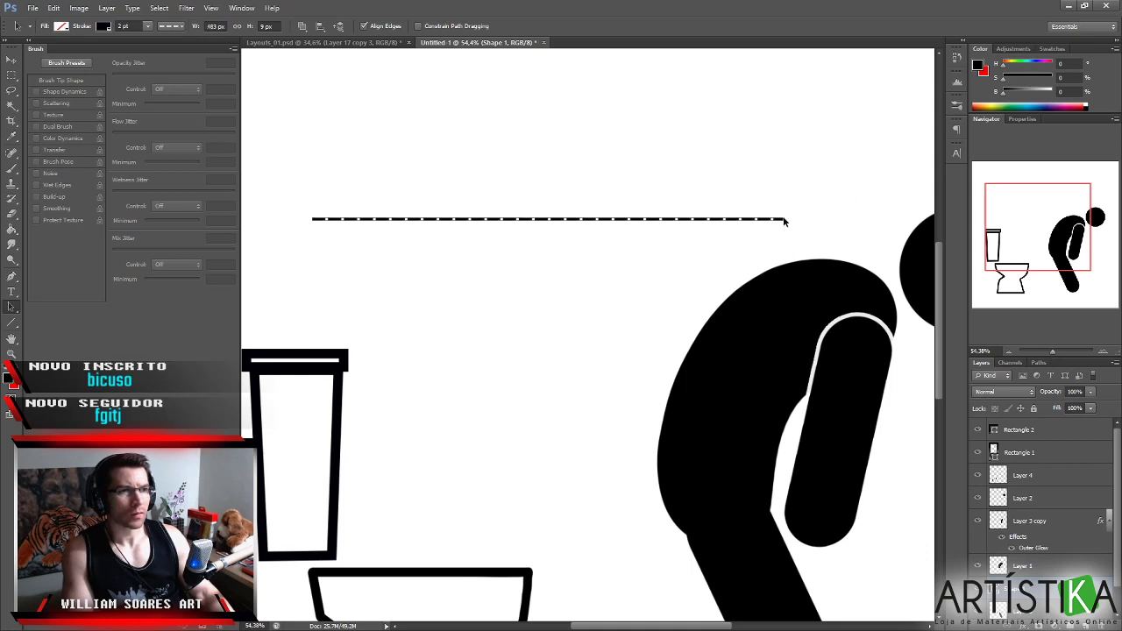
drag(784, 224, 751, 224)
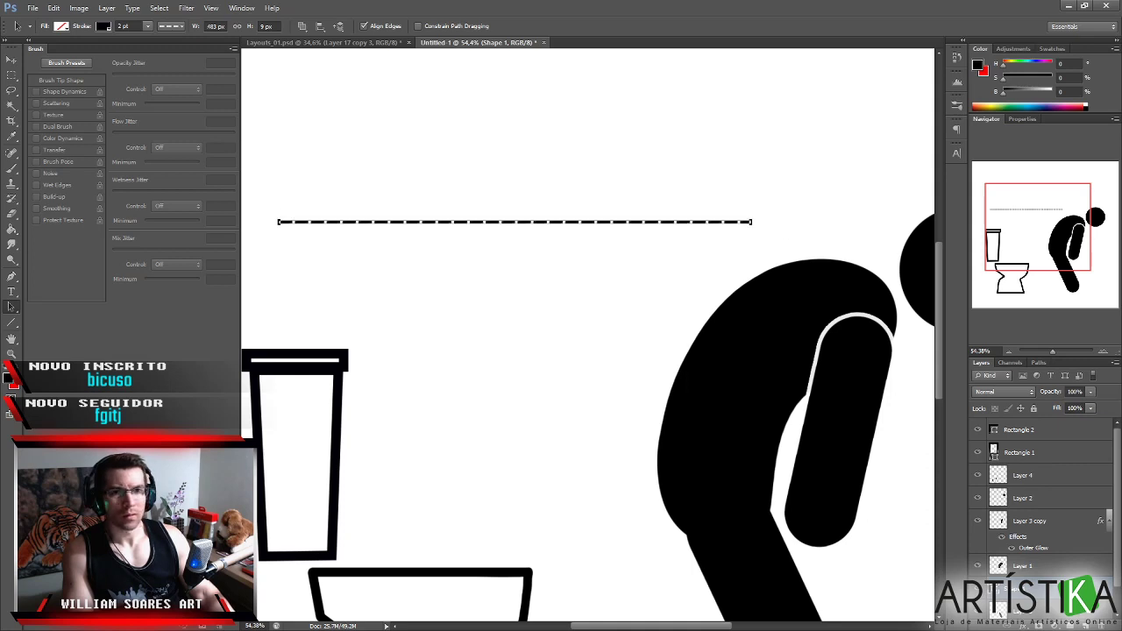
Try to pull a curve from the dashed line's right end with the Pen tool.
click(14, 279)
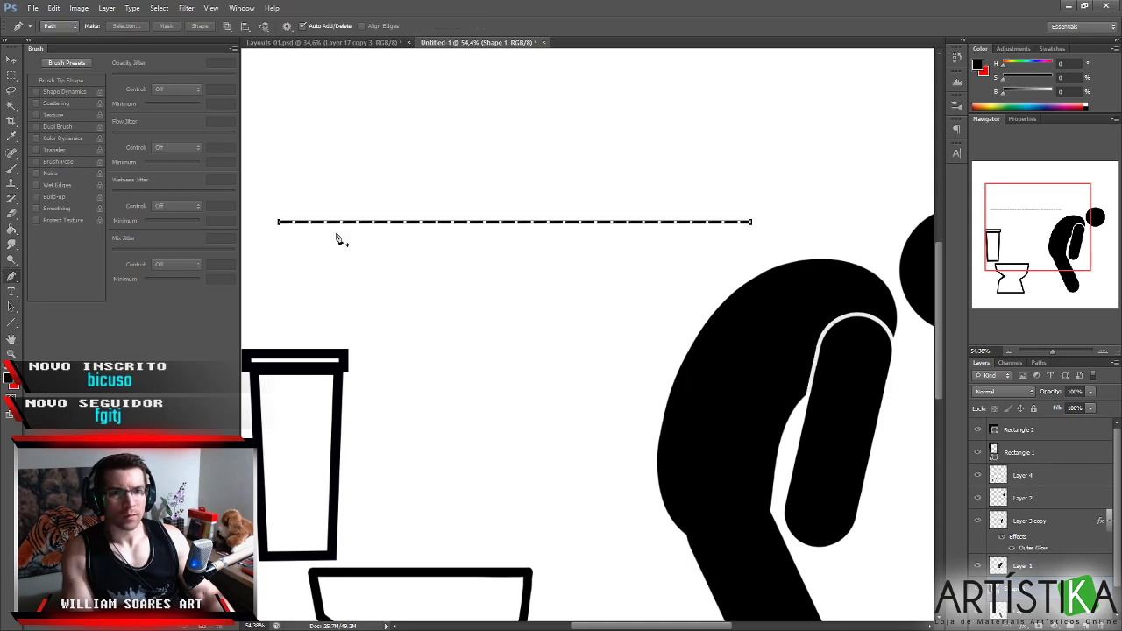
click(279, 225)
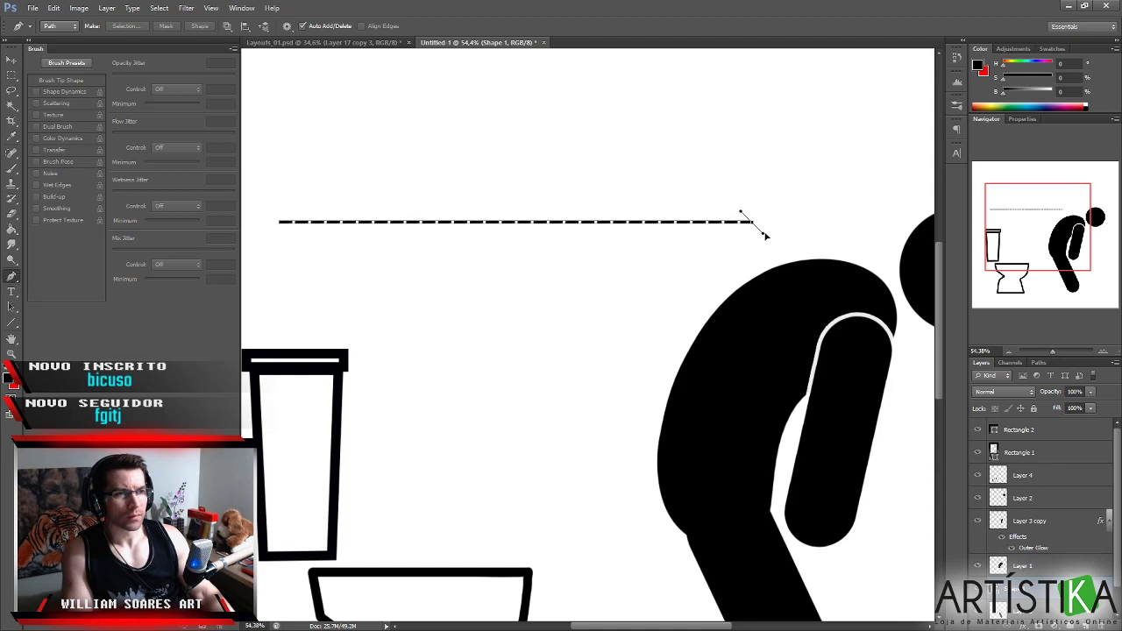
drag(752, 221, 885, 350)
ctrl+click(717, 268)
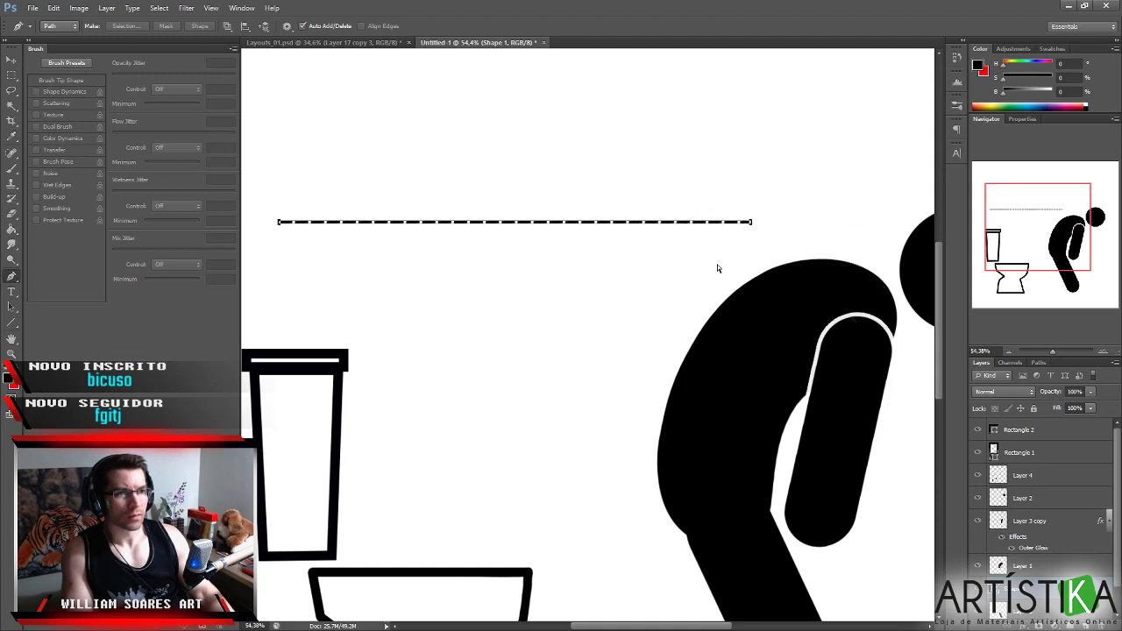
Bend the dashed shape's upper edge upward into a wide arch with the Pen tool, keeping the lower edge straight.
click(514, 223)
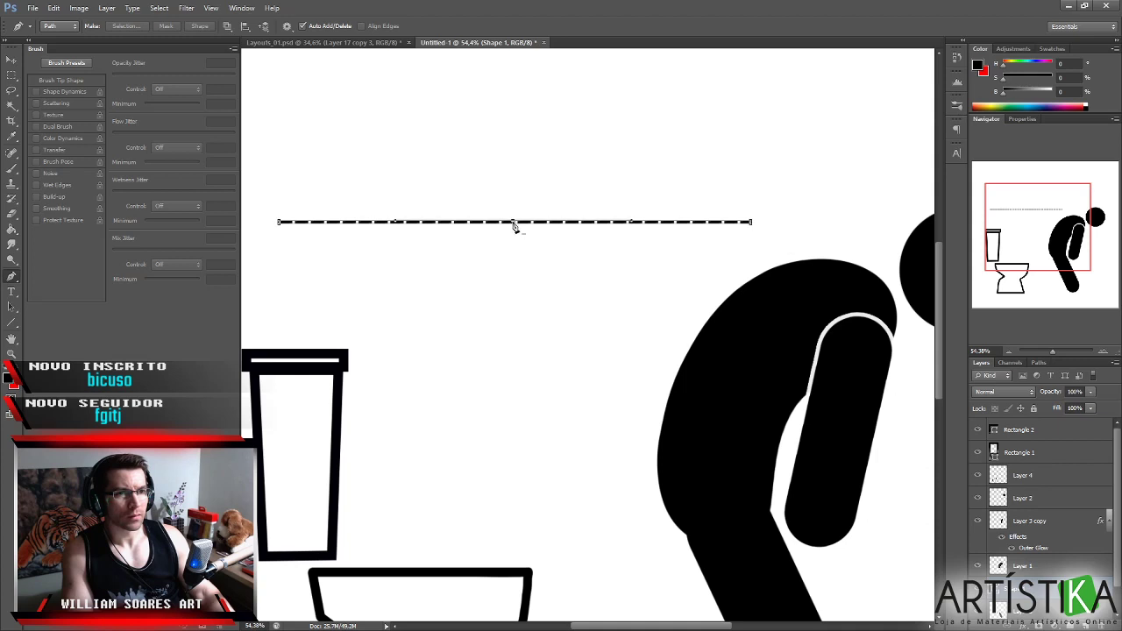
drag(516, 220, 522, 138)
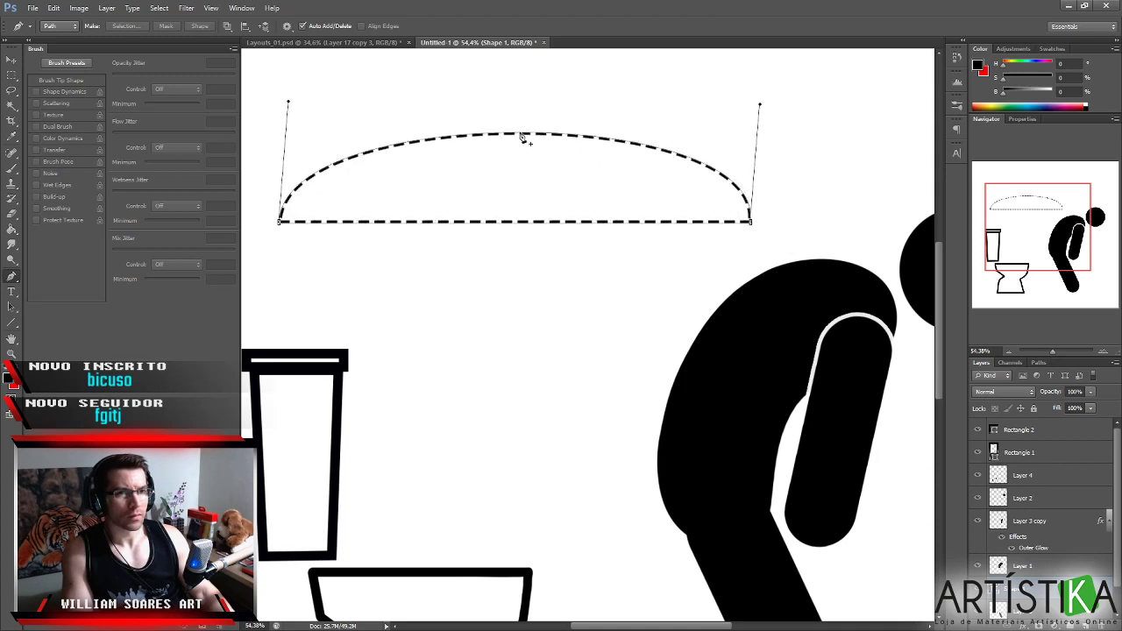
drag(514, 227, 513, 188)
key(ctrl+z)
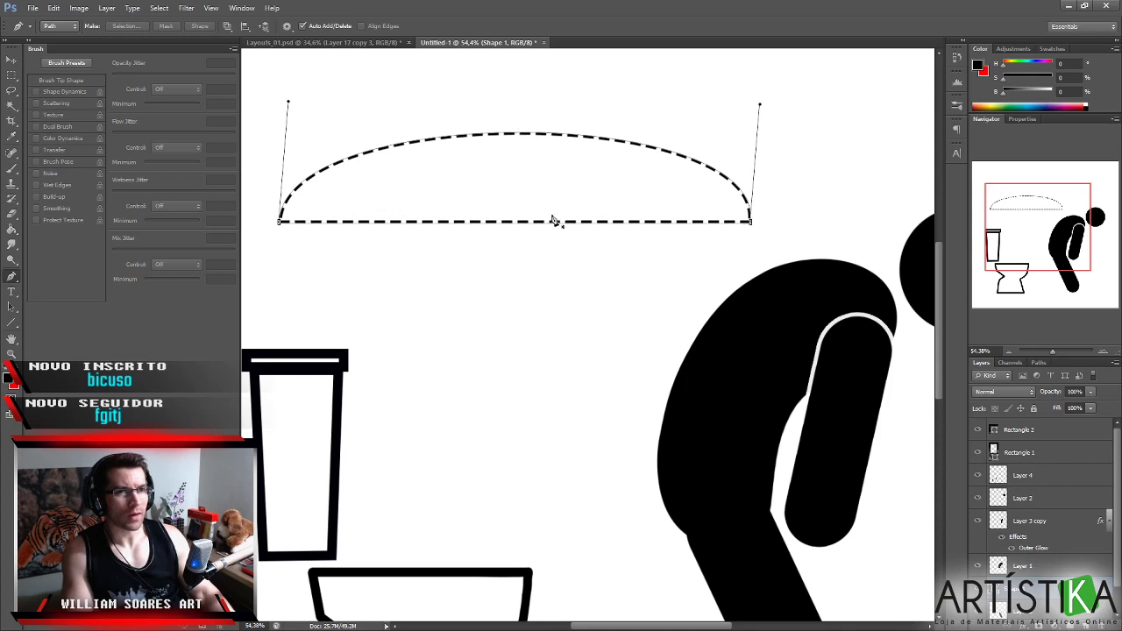
Raise the dashed arch's upper curve into a taller dome, keeping its end points and straight lower edge in place.
scroll(558, 226, down, 2)
drag(526, 167, 526, 160)
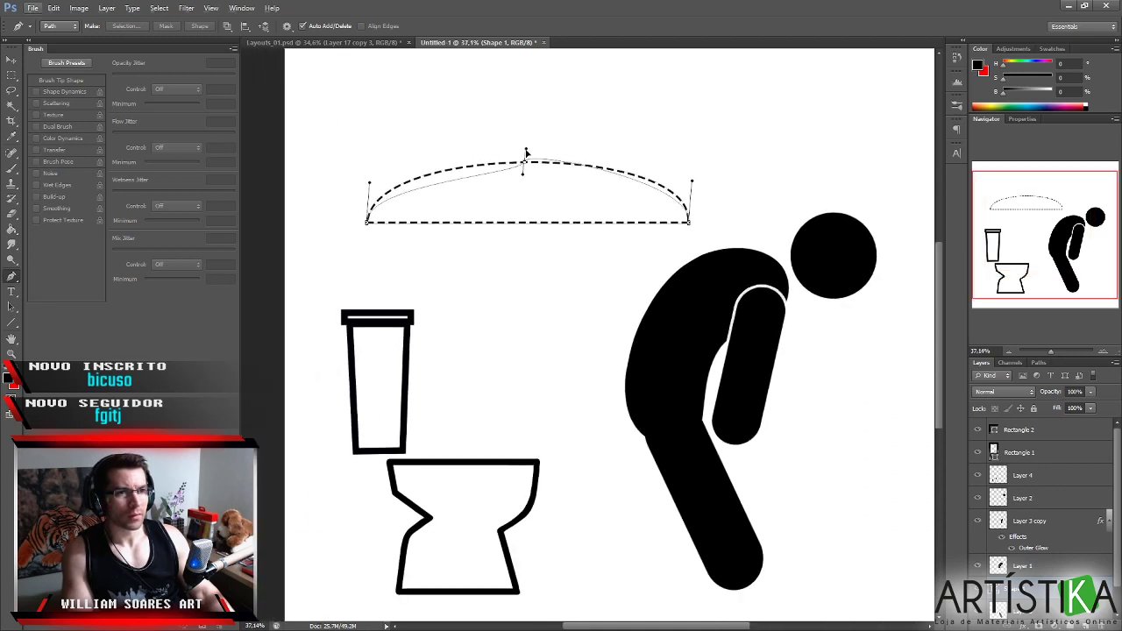
key(ctrl+z)
drag(524, 168, 527, 107)
drag(367, 225, 457, 243)
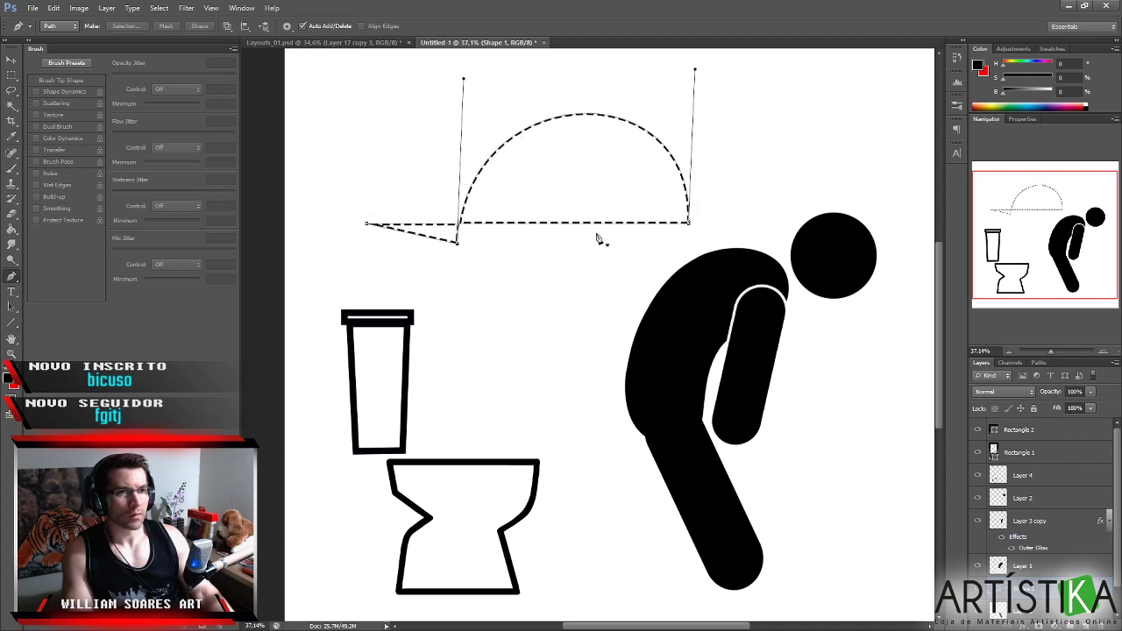
key(ctrl+z)
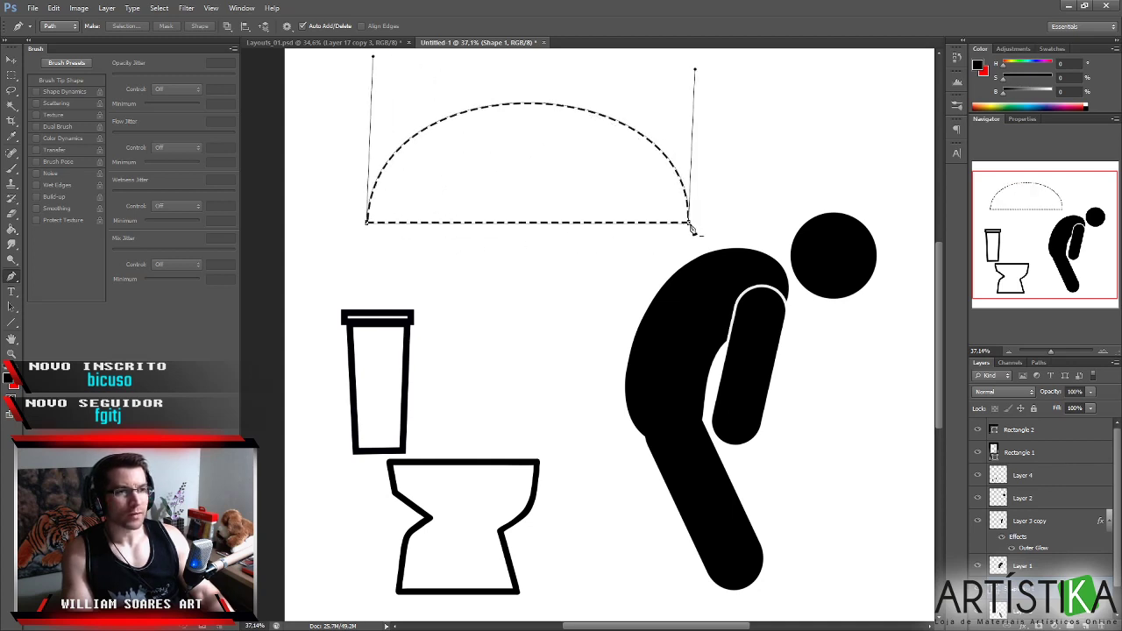
Move the dashed shape's lower corners to the figure's hip and the toilet bowl, its right curve end to the figure's back, and raise the arch.
drag(689, 226, 660, 435)
drag(369, 226, 471, 508)
mouse_move(691, 226)
mouse_down()
mouse_move(608, 389)
mouse_move(632, 348)
mouse_up()
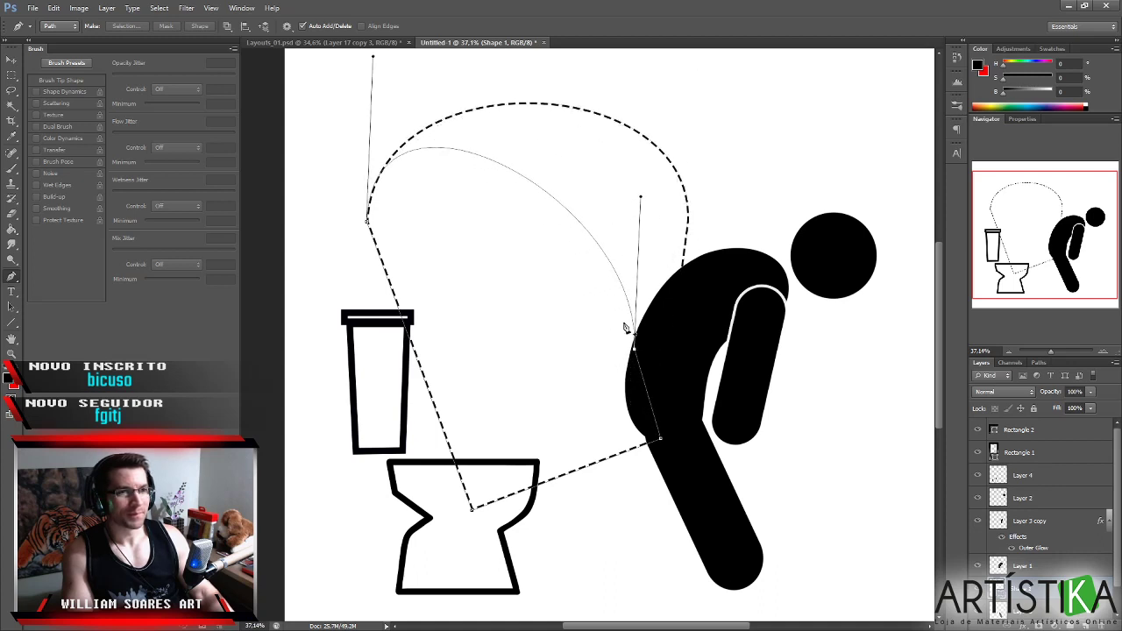
drag(511, 169, 515, 133)
key(ctrl+z)
drag(511, 172, 530, 92)
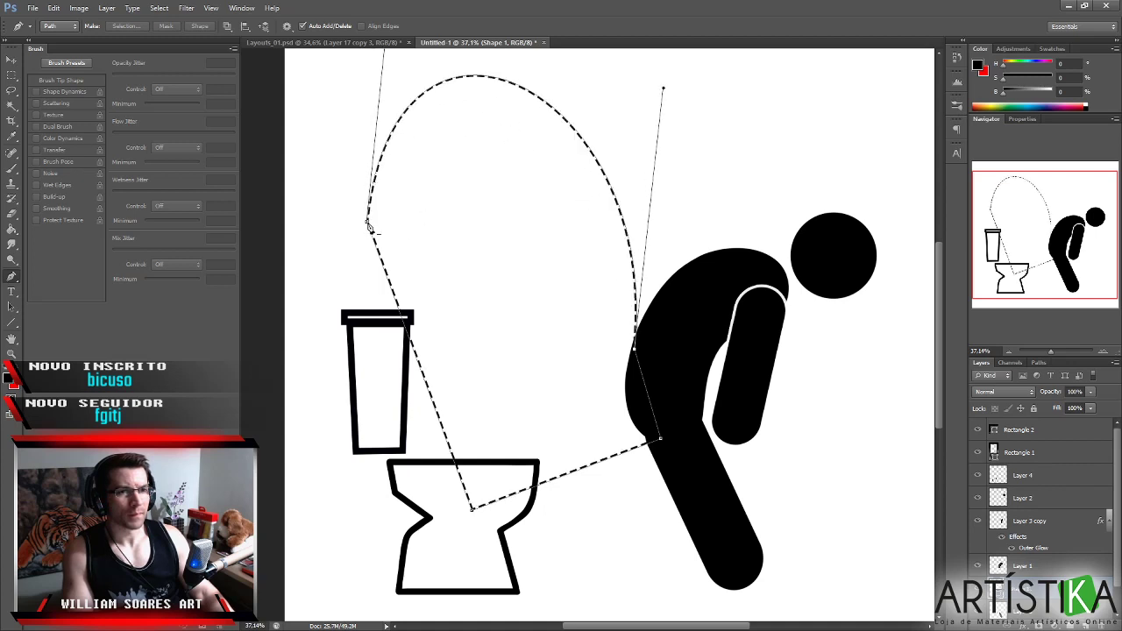
drag(368, 226, 456, 322)
key(ctrl+z)
drag(368, 226, 402, 260)
key(ctrl+z)
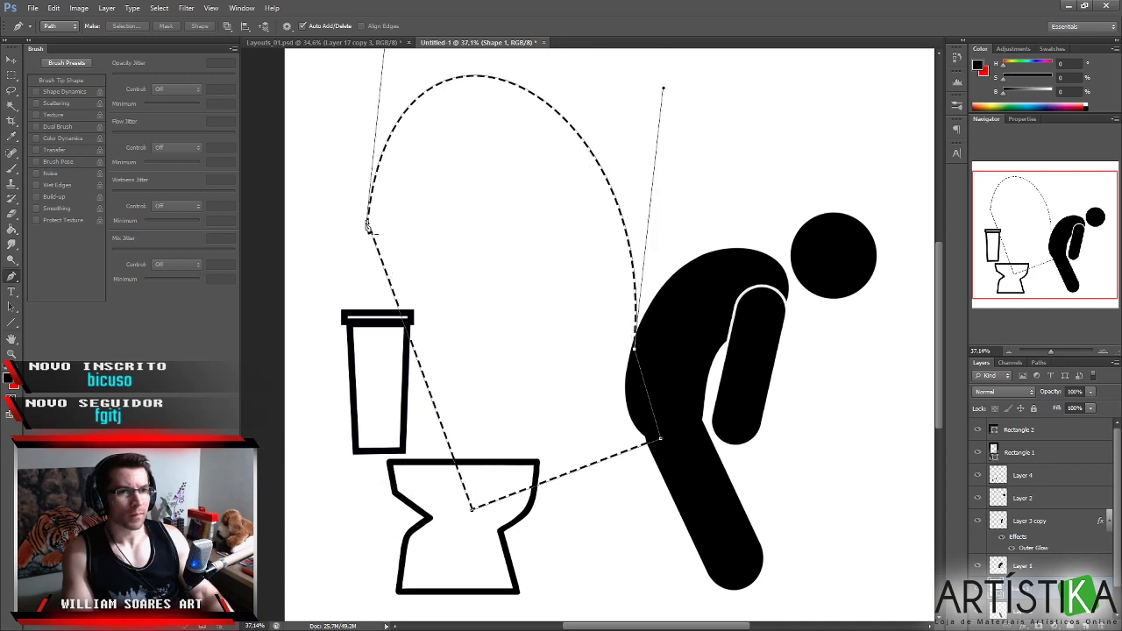
Move the arch's left curve end down to just above the toilet bowl.
scroll(504, 307, down, 3)
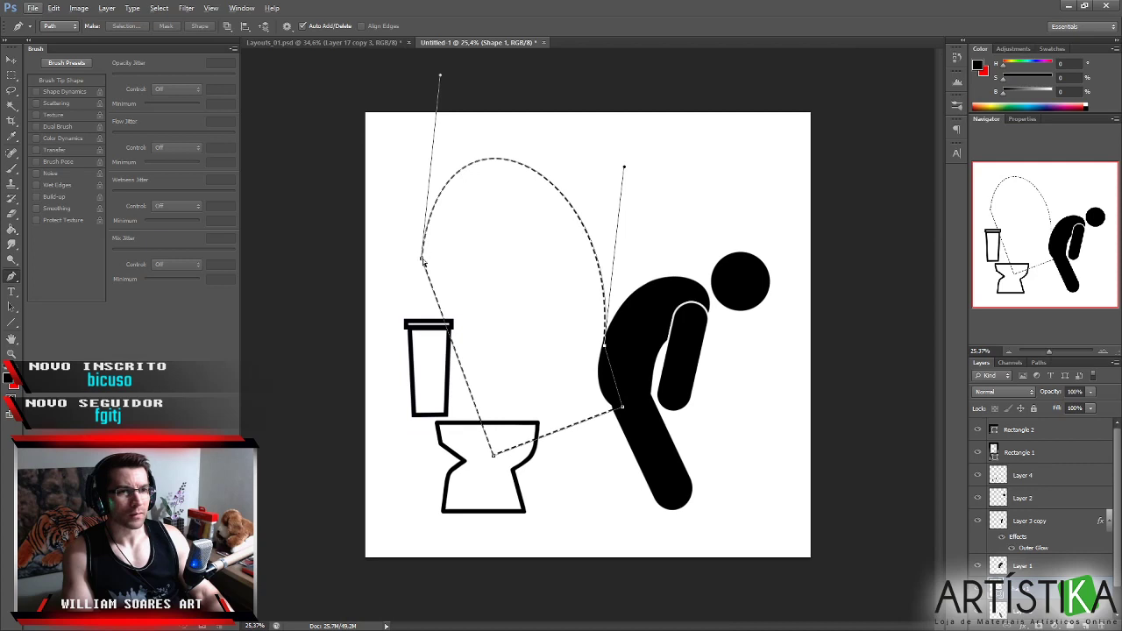
drag(422, 260, 481, 378)
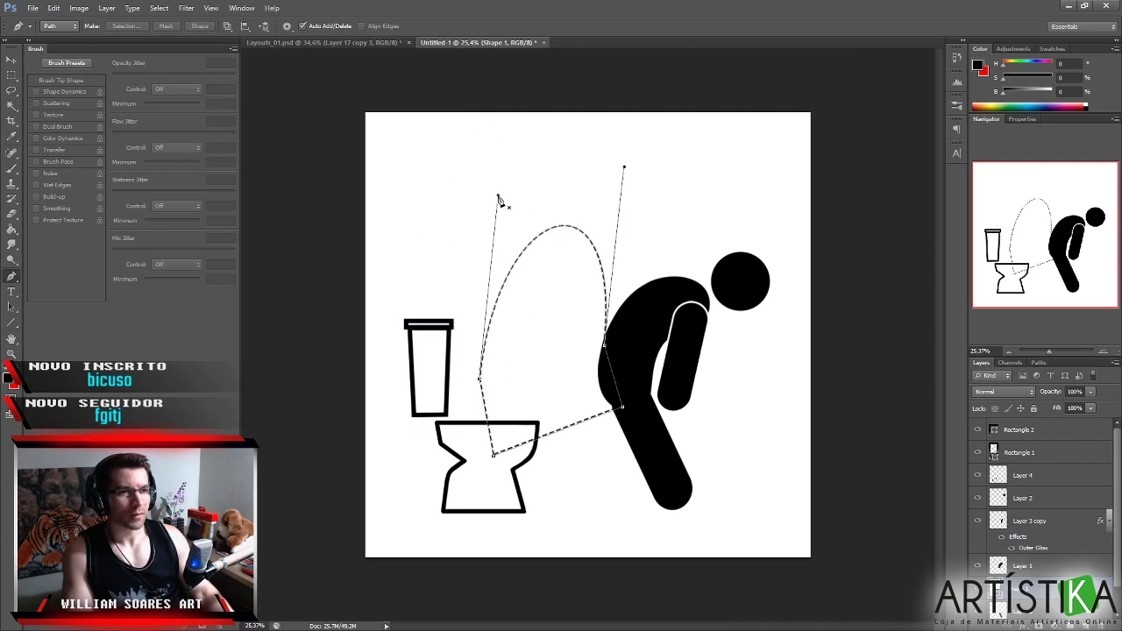
drag(498, 198, 465, 195)
key(ctrl+z)
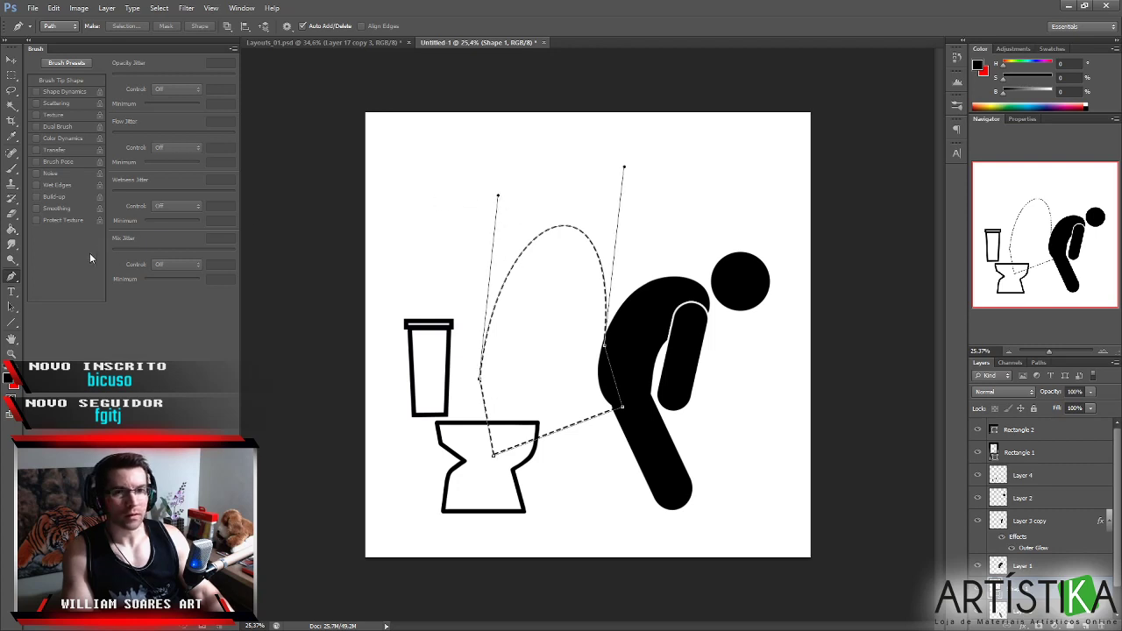
Stretch the arch into a tall, narrow loop with the Direct Selection tool and position the shape between the toilet bowl and the figure's back.
click(13, 308)
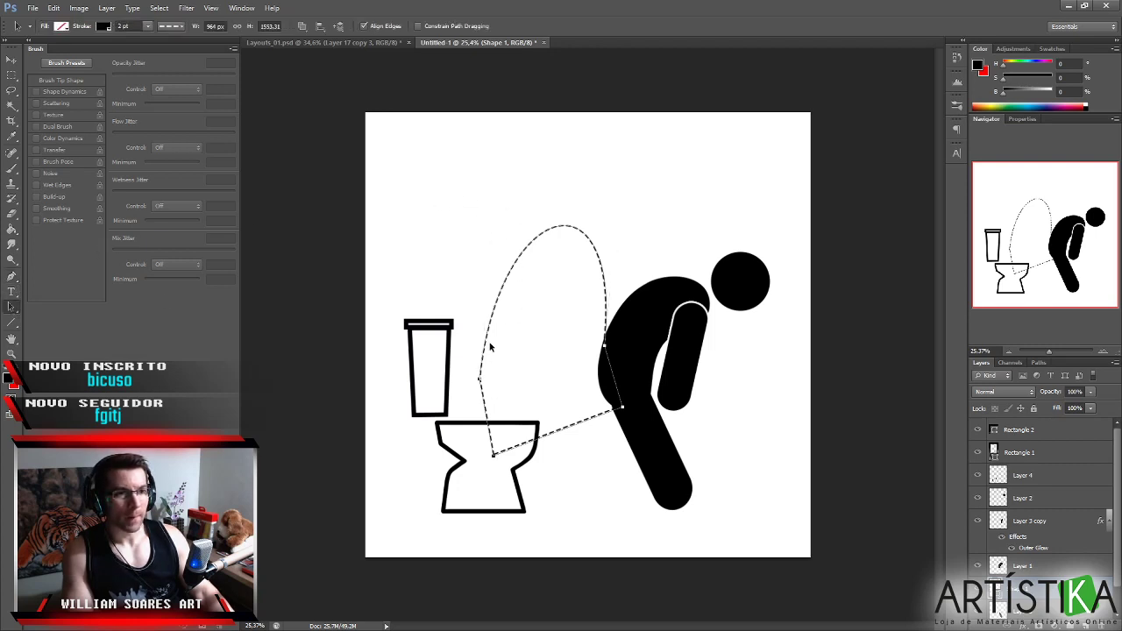
drag(480, 381, 468, 401)
drag(594, 366, 428, 102)
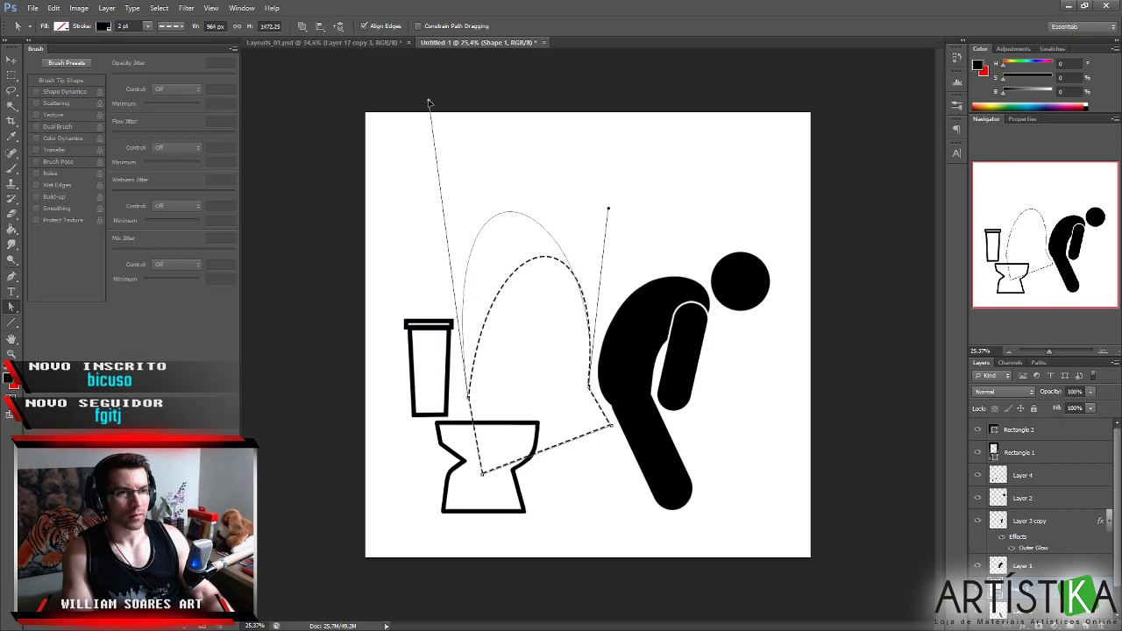
drag(609, 212, 647, 76)
drag(428, 103, 404, 44)
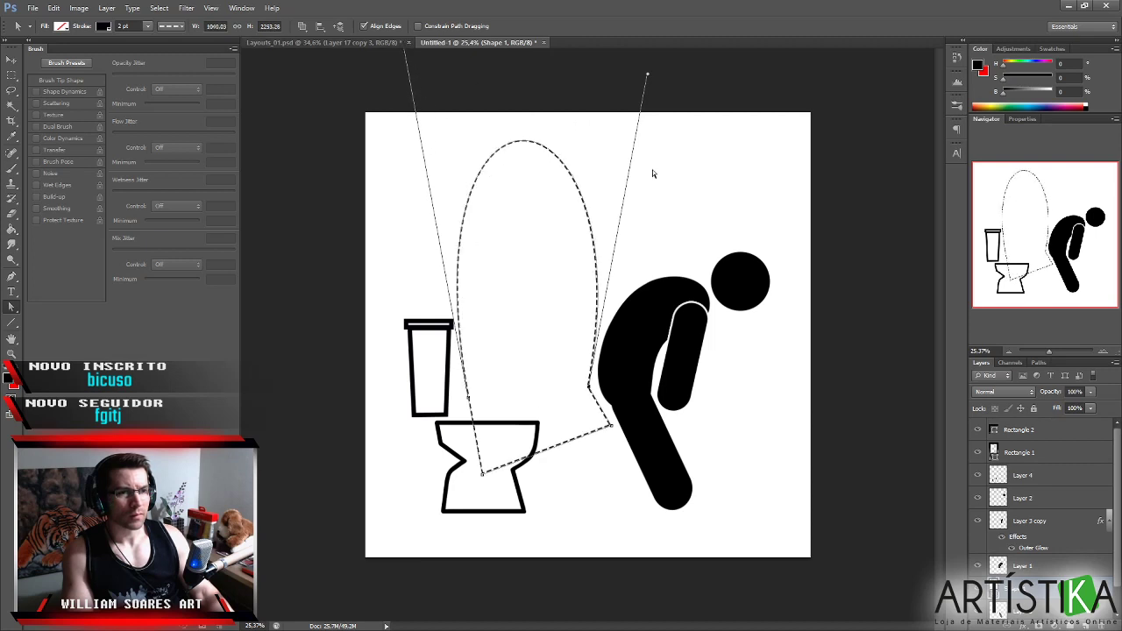
drag(611, 427, 616, 412)
mouse_move(594, 375)
mouse_down()
mouse_move(599, 347)
mouse_move(595, 370)
mouse_up()
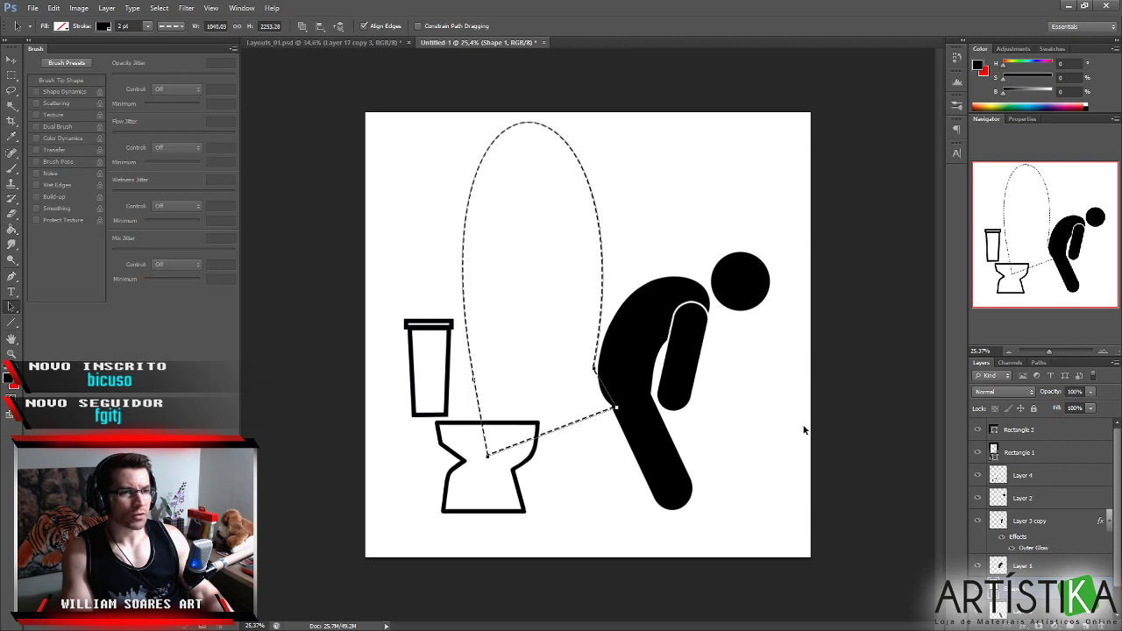
Group the figure's layers, Layer 2 through Layer 3, without Layer 4, and check the group by toggling its visibility.
scroll(804, 429, down, 2)
scroll(1052, 574, down, 1)
drag(1055, 562, 1056, 589)
click(1056, 568)
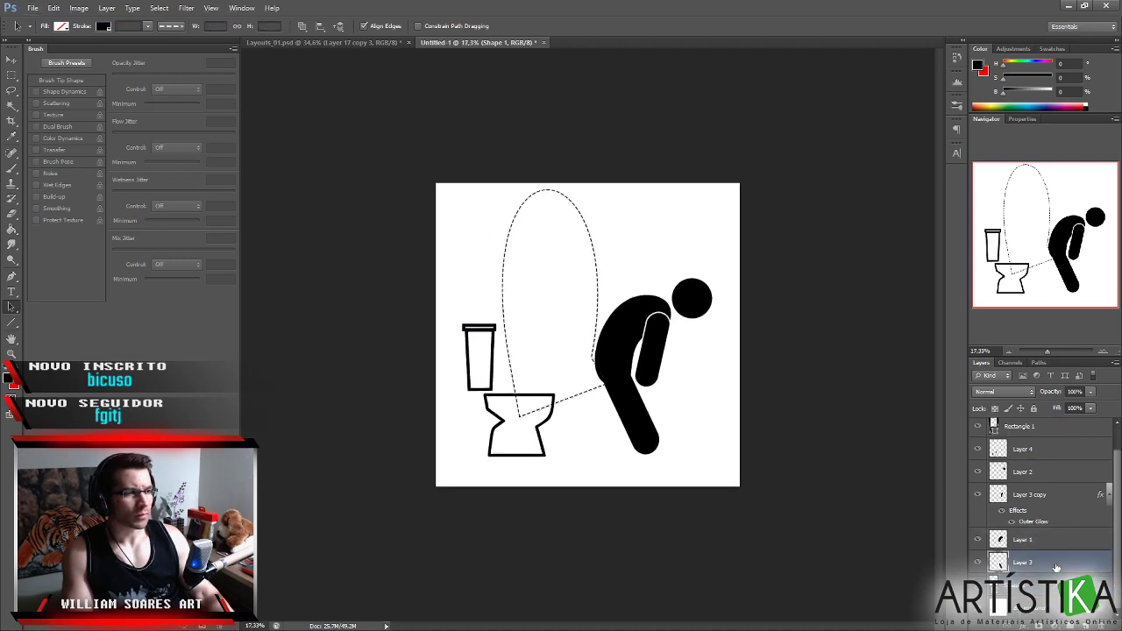
shift+click(1056, 478)
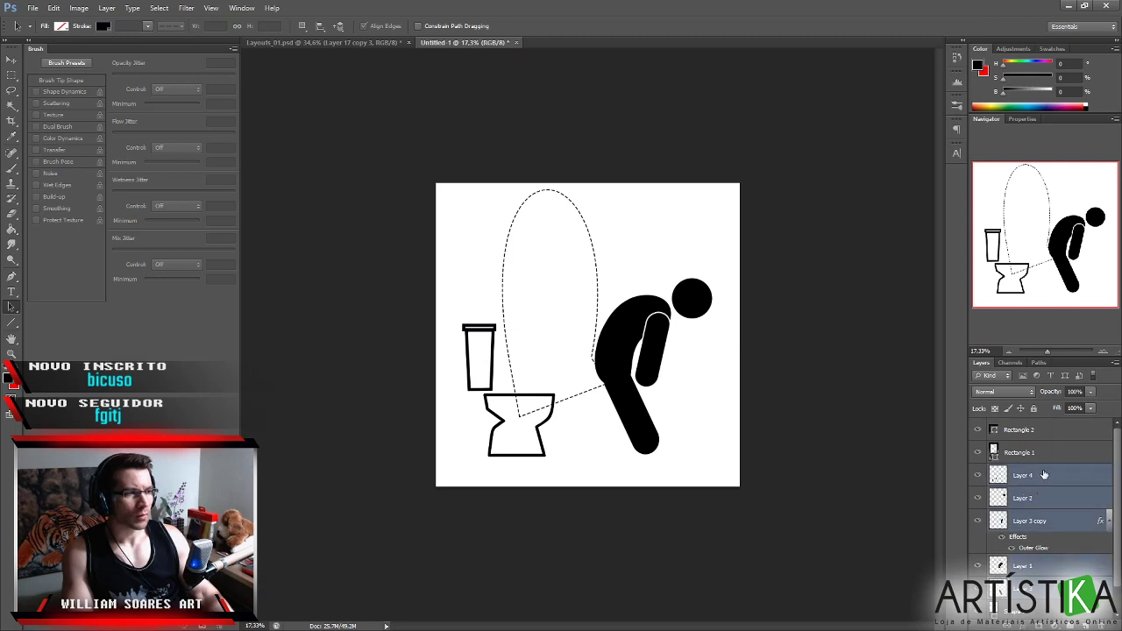
ctrl+click(1044, 476)
key(ctrl+g)
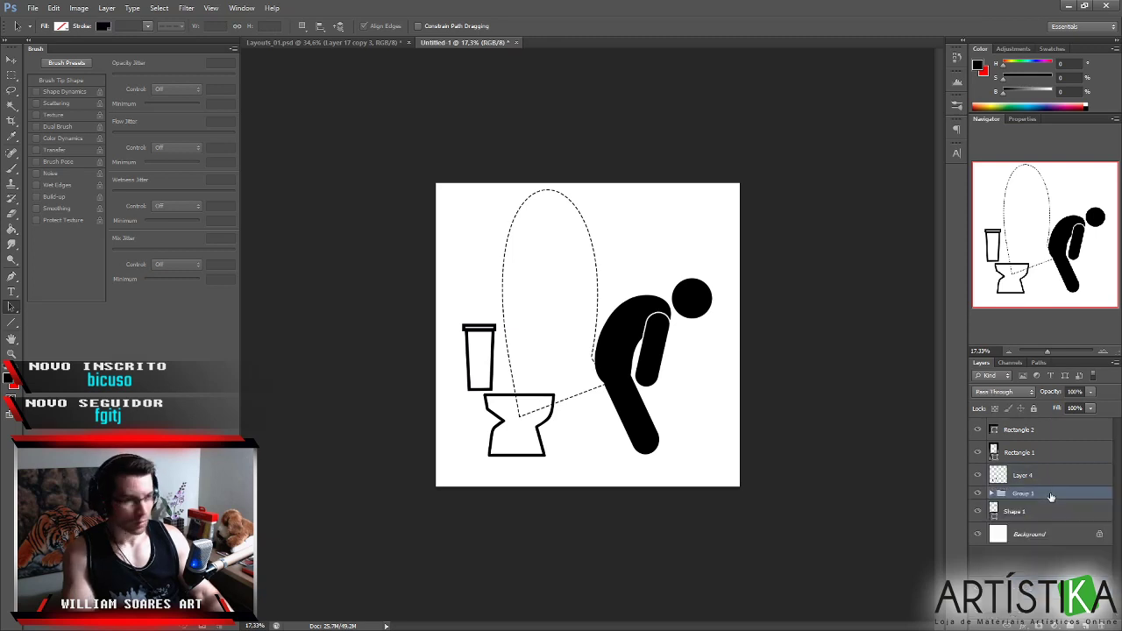
click(977, 493)
click(977, 493)
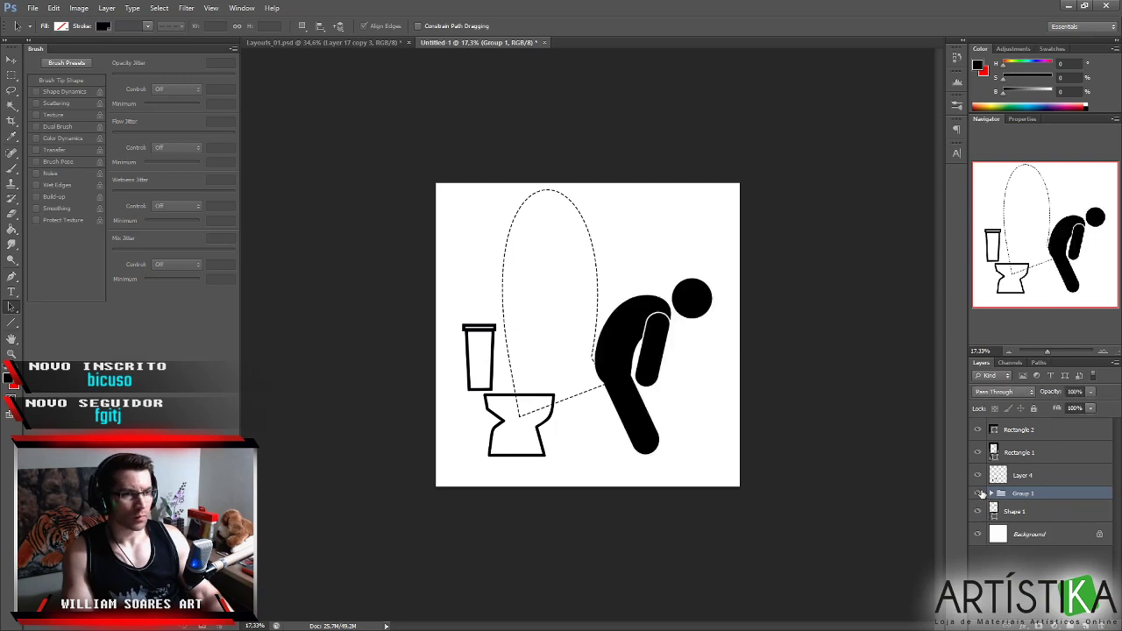
Rotate the grouped figure about 14.75° clockwise so it leans further forward.
key(v)
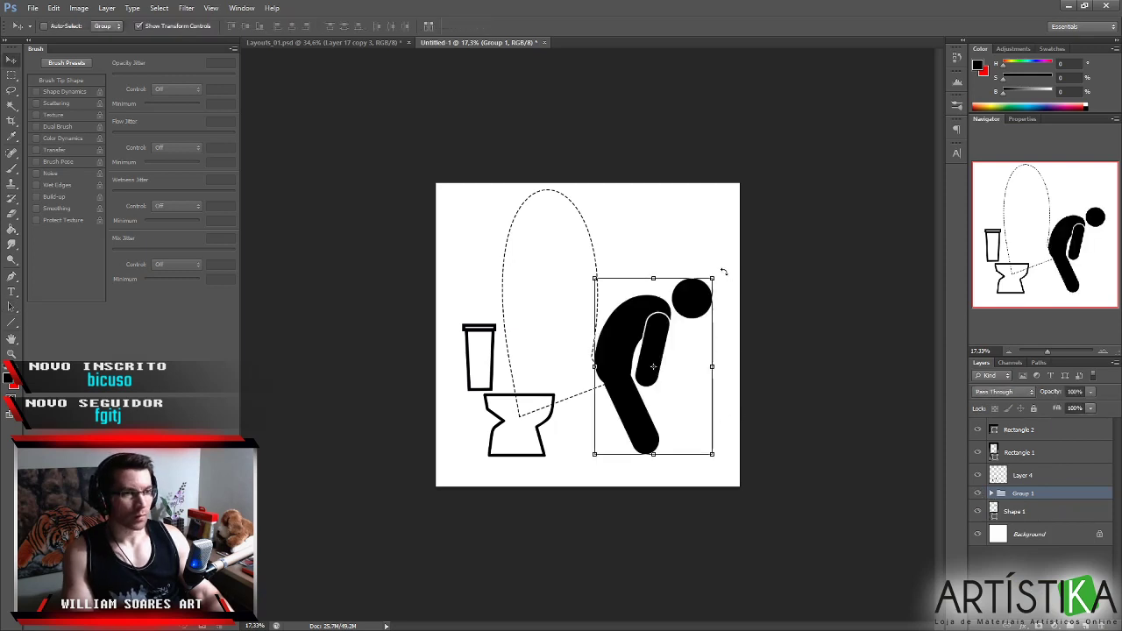
drag(724, 271, 698, 328)
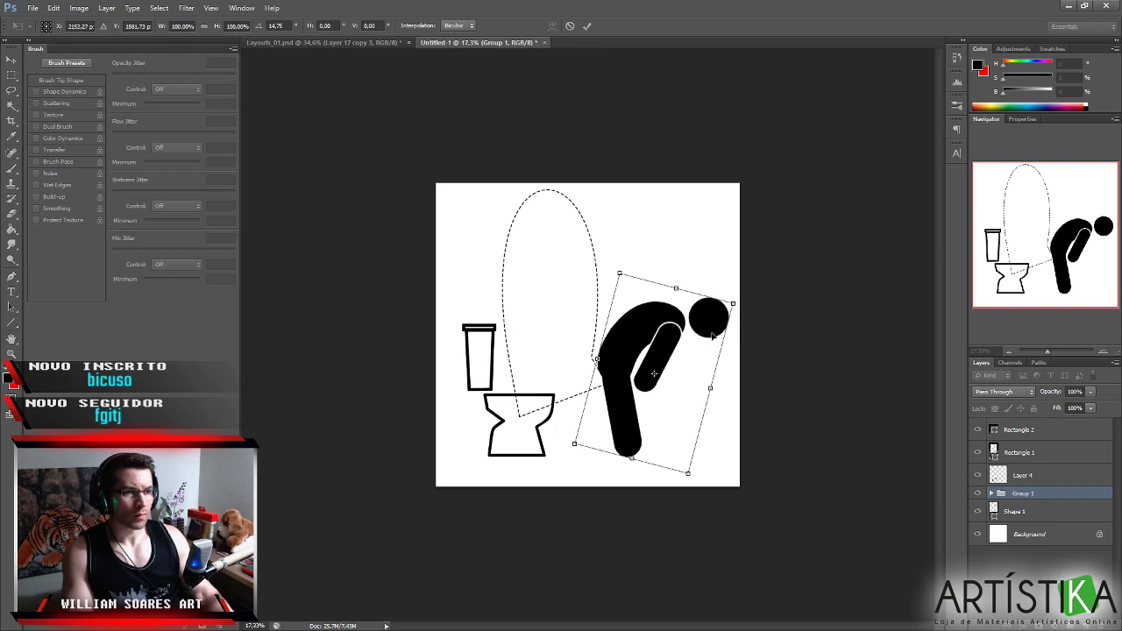
click(586, 25)
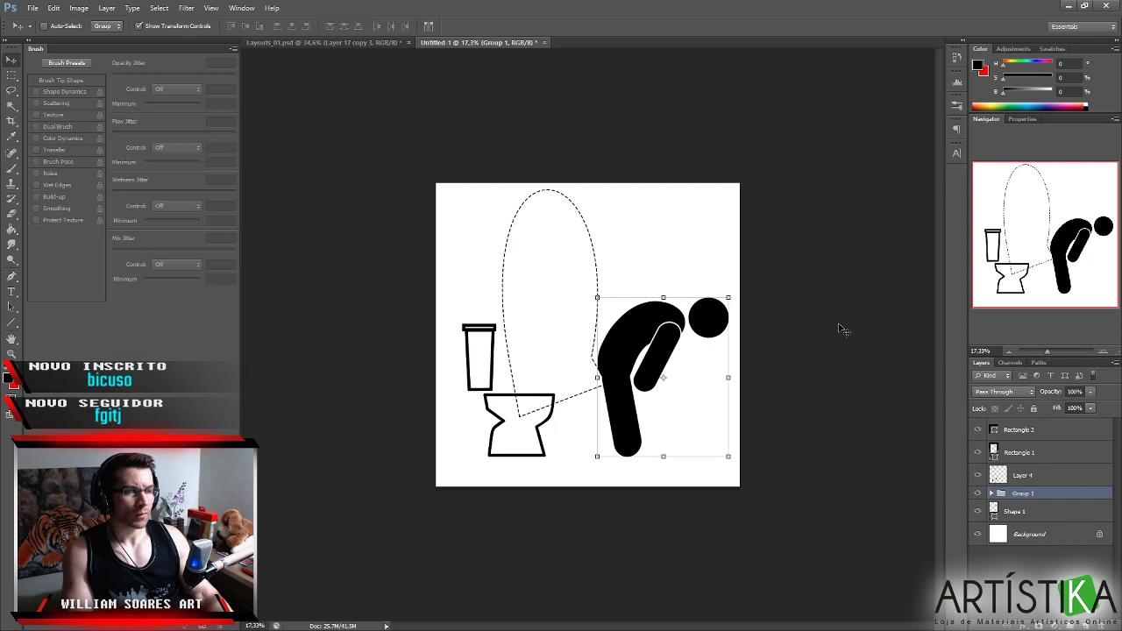
Move the head circle on Layer 2 up and left, just above the figure's shoulder.
click(990, 494)
click(1054, 514)
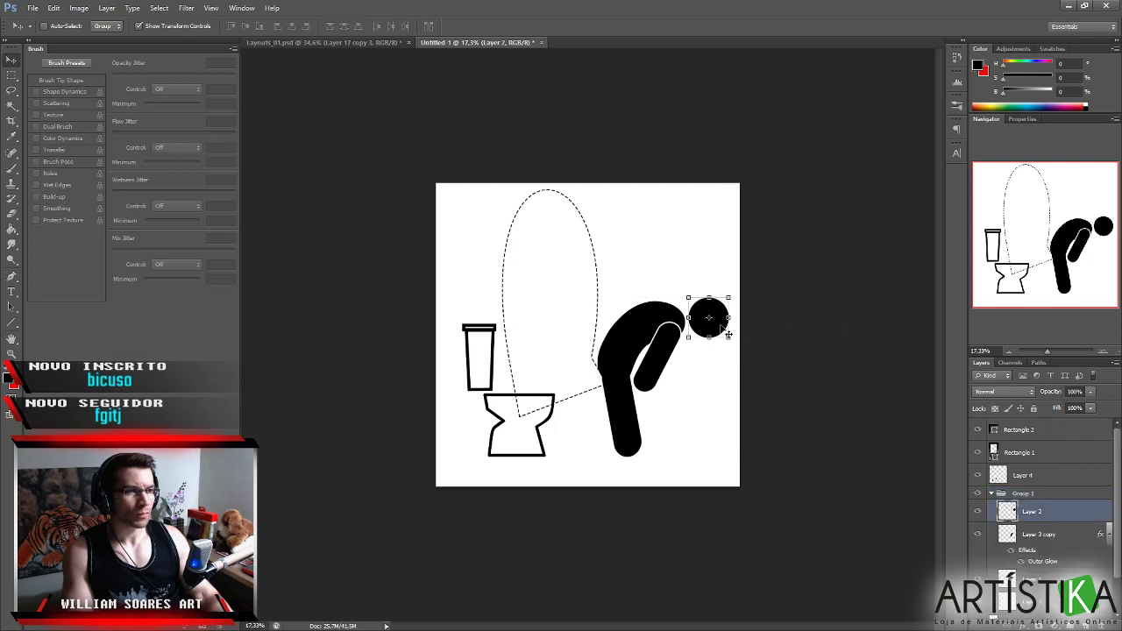
drag(719, 326, 702, 297)
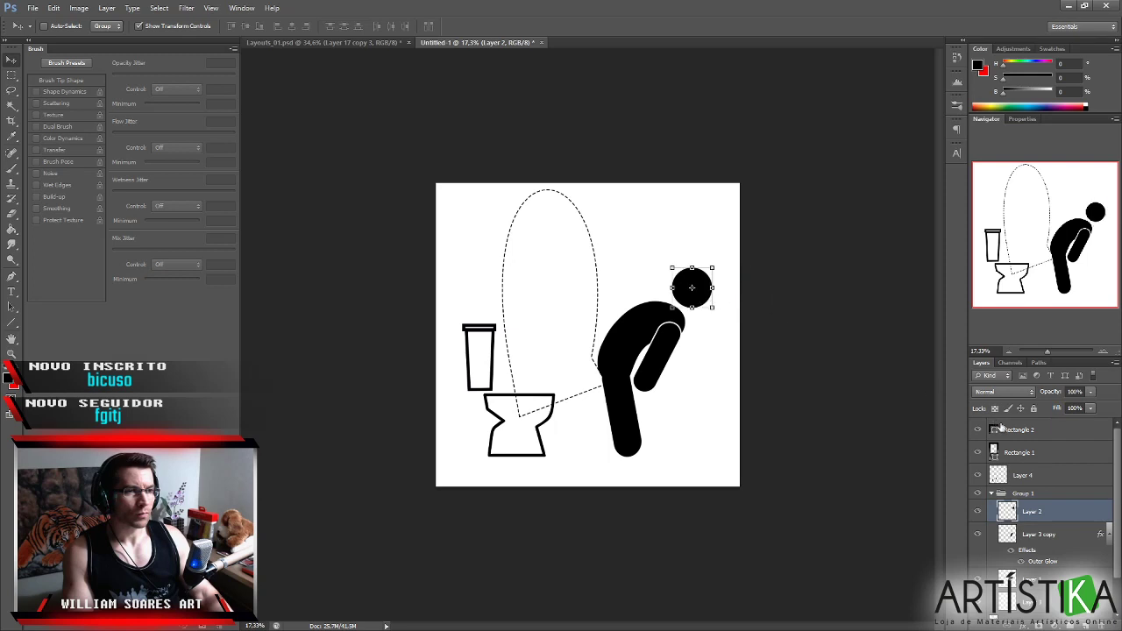
mouse_move(709, 307)
mouse_down()
mouse_move(723, 345)
mouse_move(700, 298)
mouse_up()
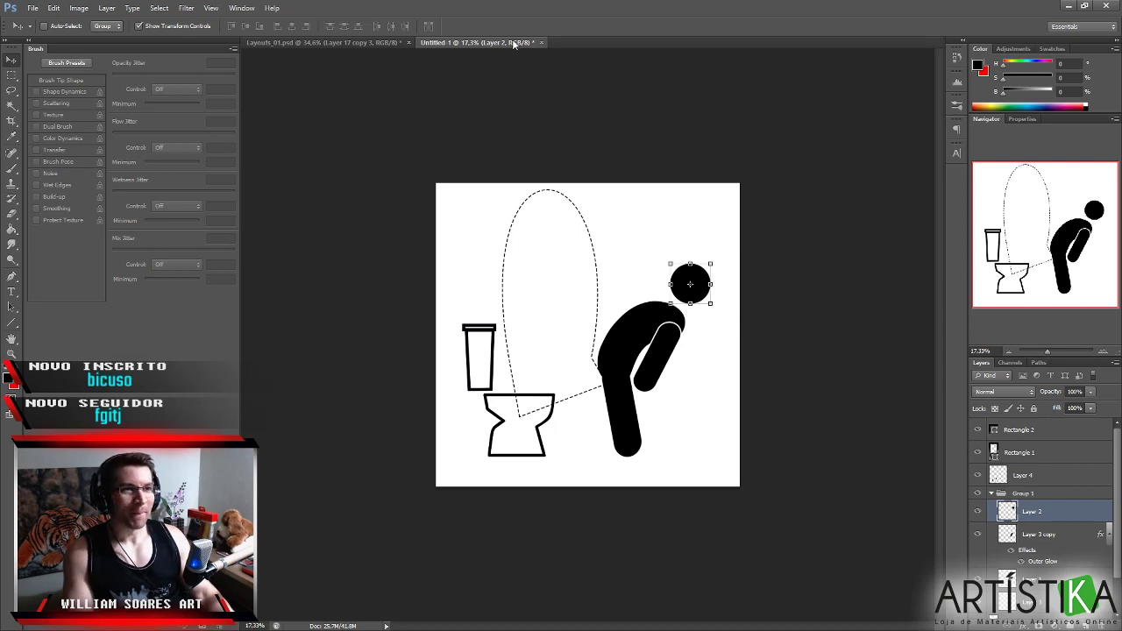
Move the dashed loop's right curve end against the figure's back and its left curve end down to the toilet bowl's rim.
scroll(1064, 552, down, 1)
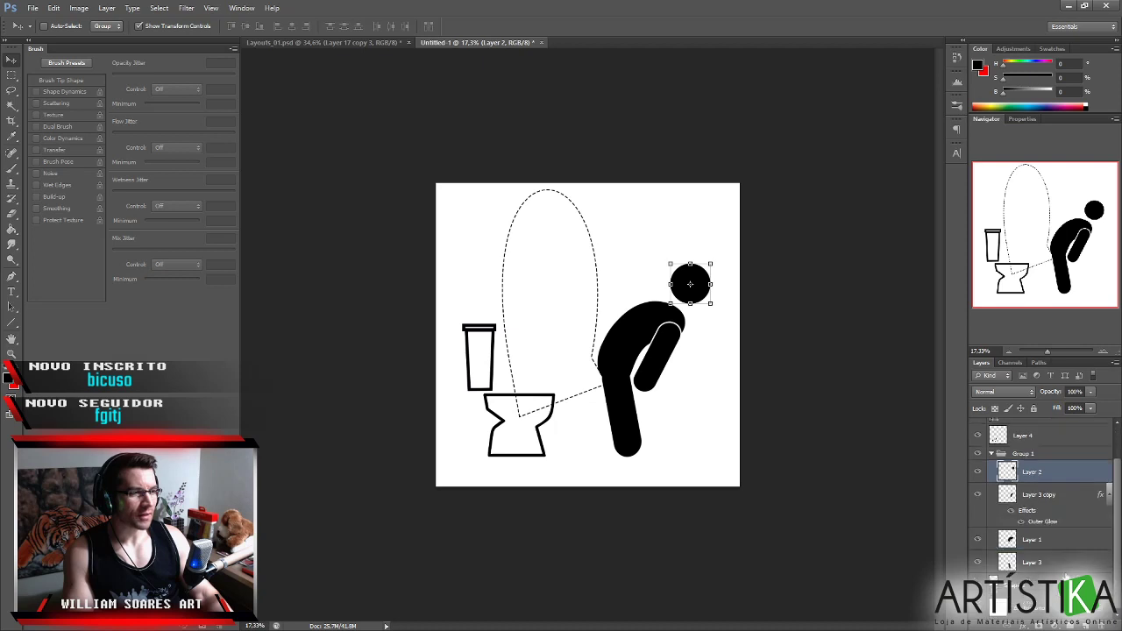
click(1036, 590)
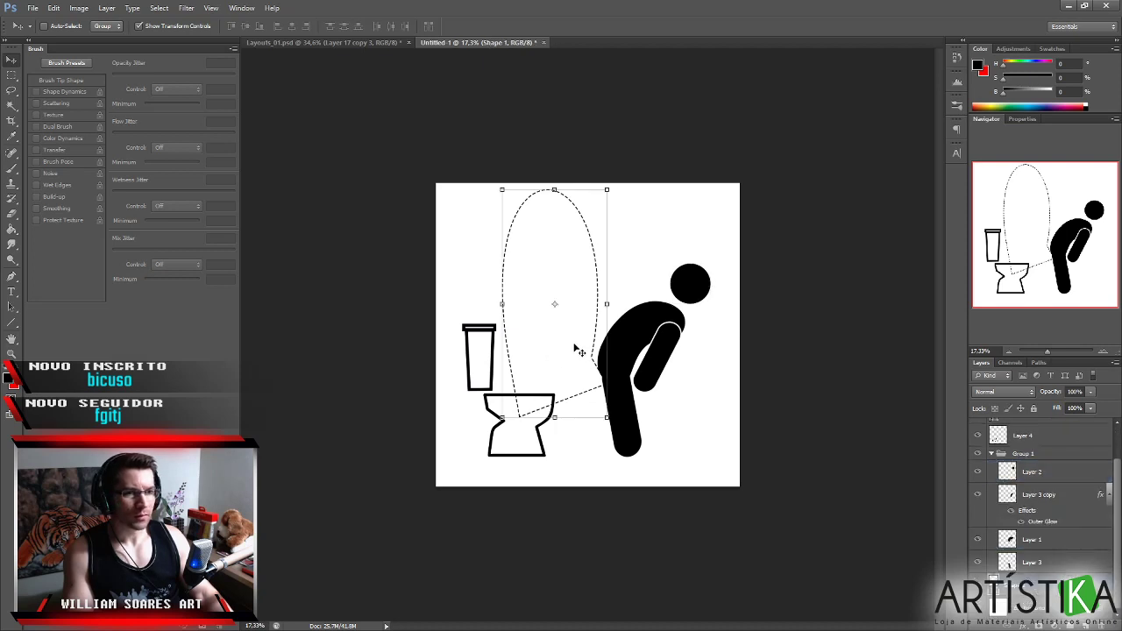
click(11, 307)
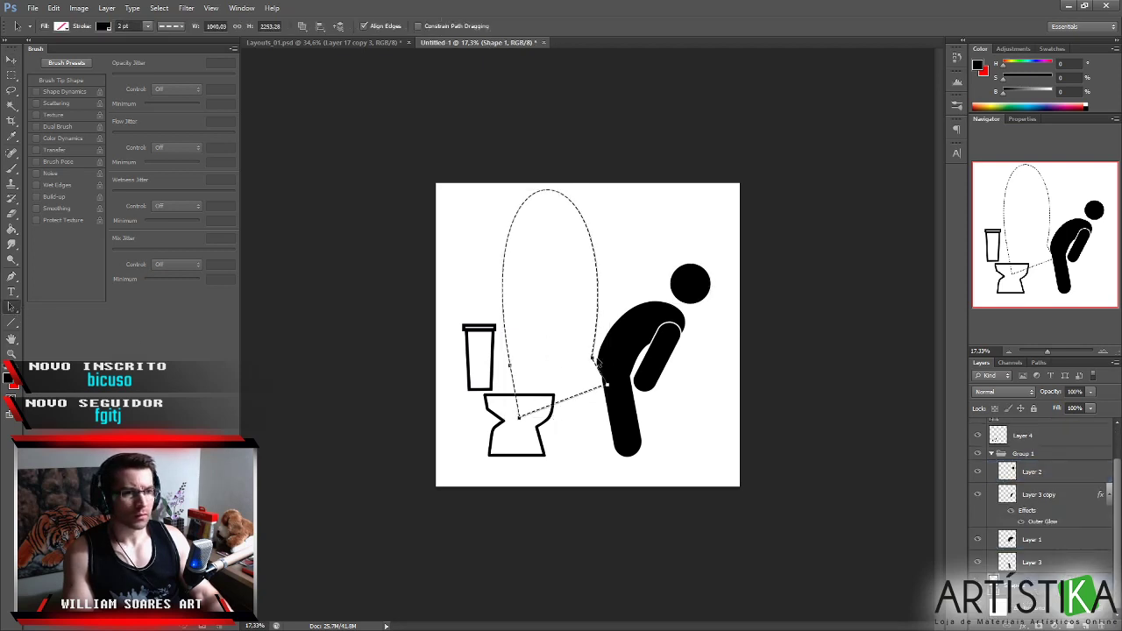
click(593, 359)
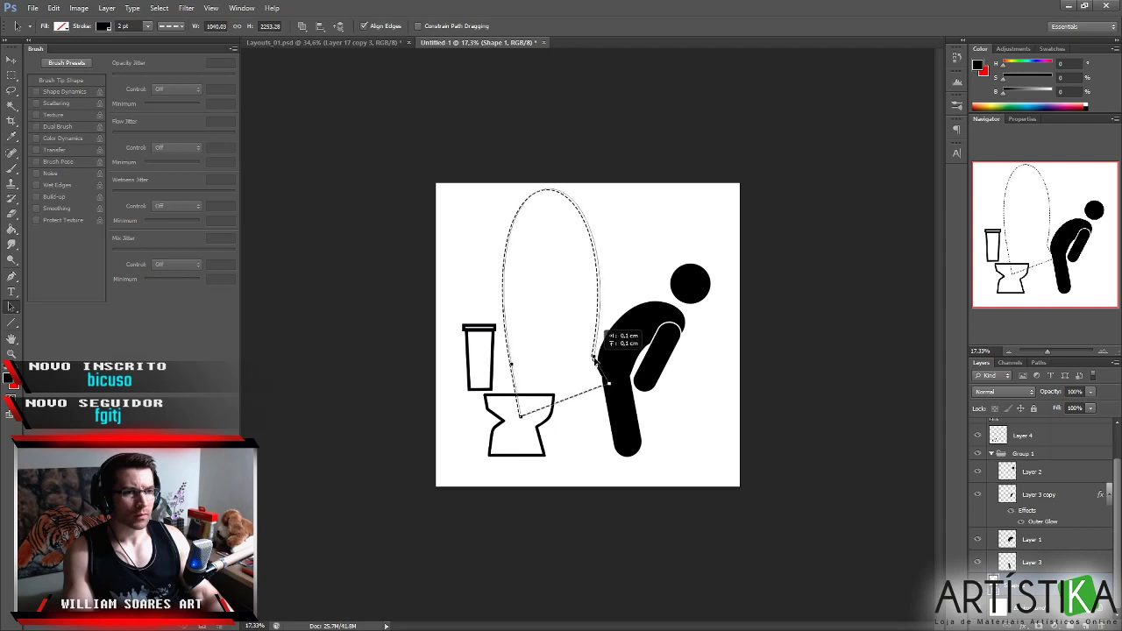
drag(593, 358, 602, 346)
drag(514, 372, 522, 399)
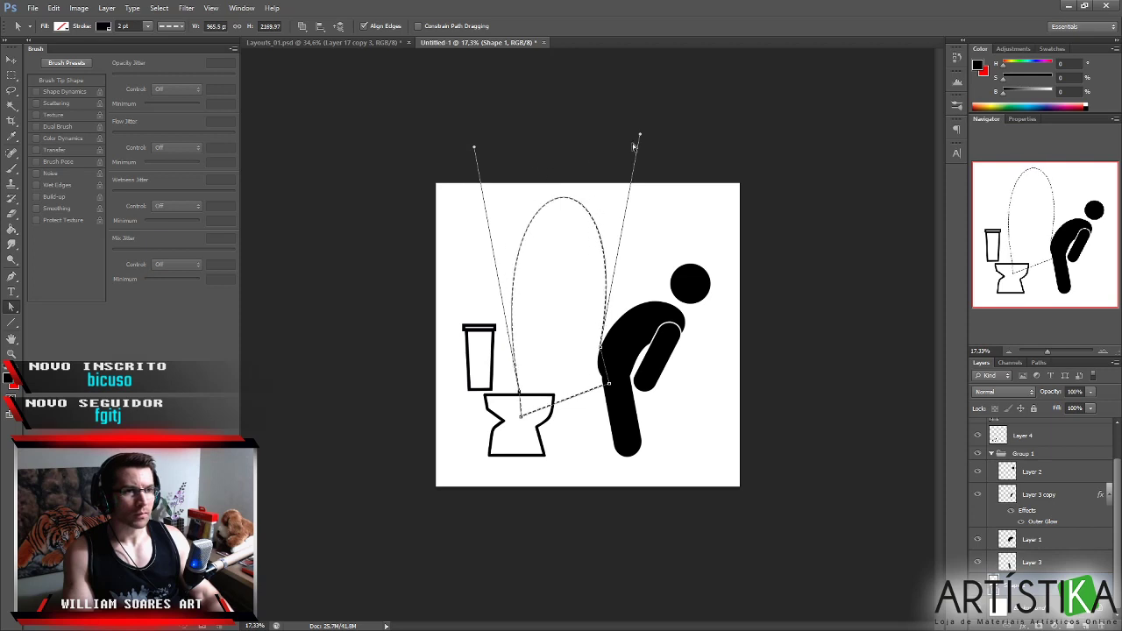
Refine the dashed loop by straightening its right side and shifting its lower left points slightly left within the toilet bowl.
drag(640, 136, 610, 132)
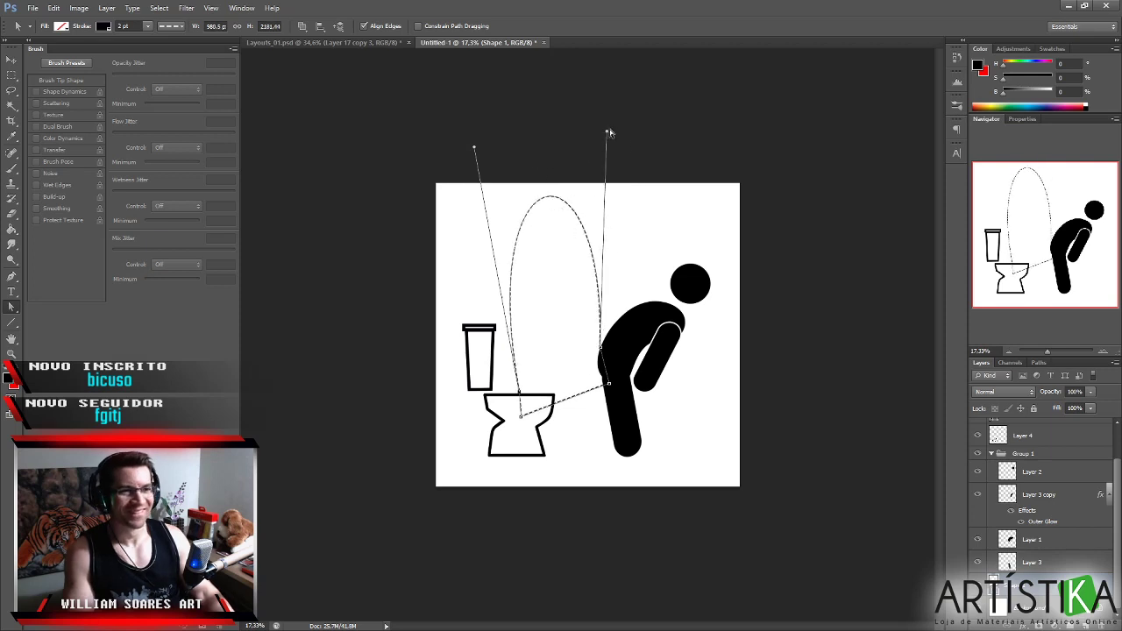
drag(600, 349, 599, 333)
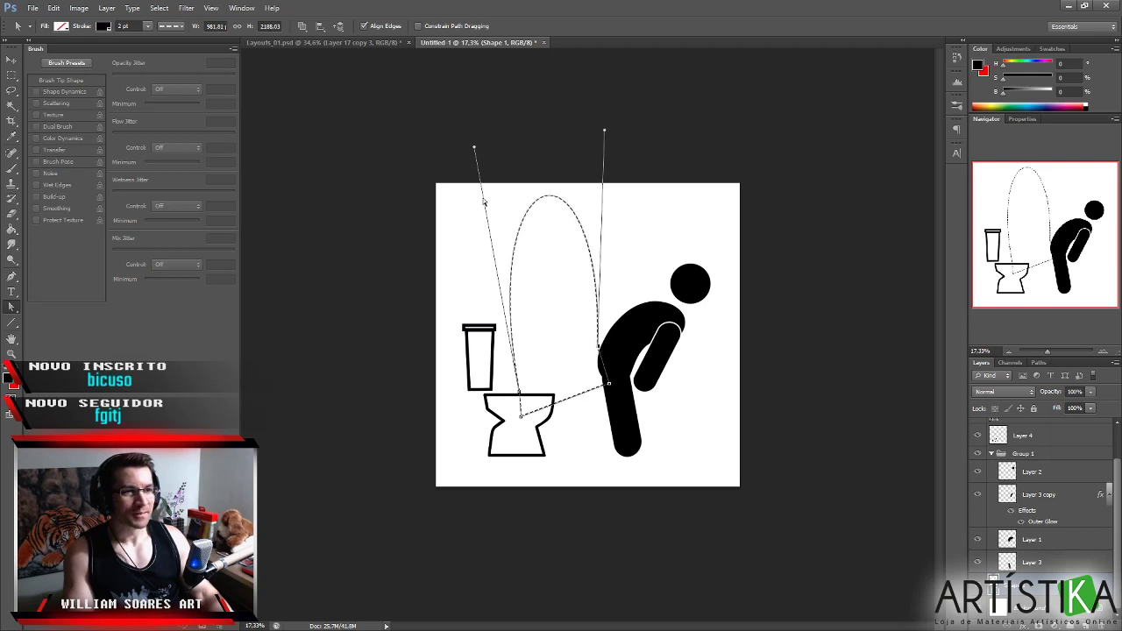
drag(473, 150, 471, 145)
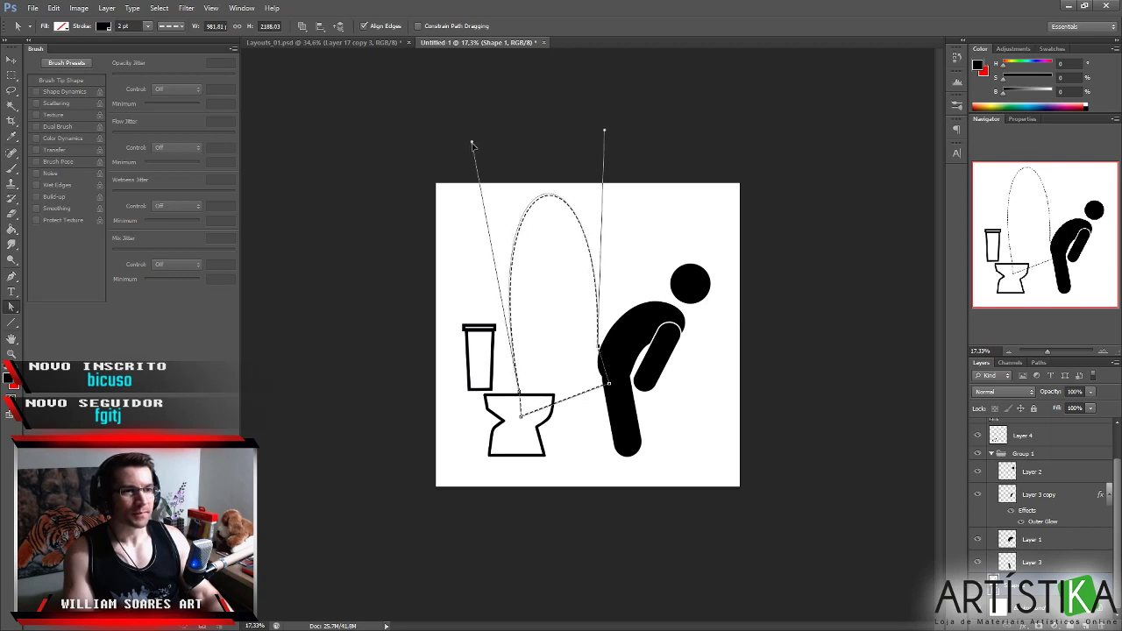
drag(520, 397, 514, 398)
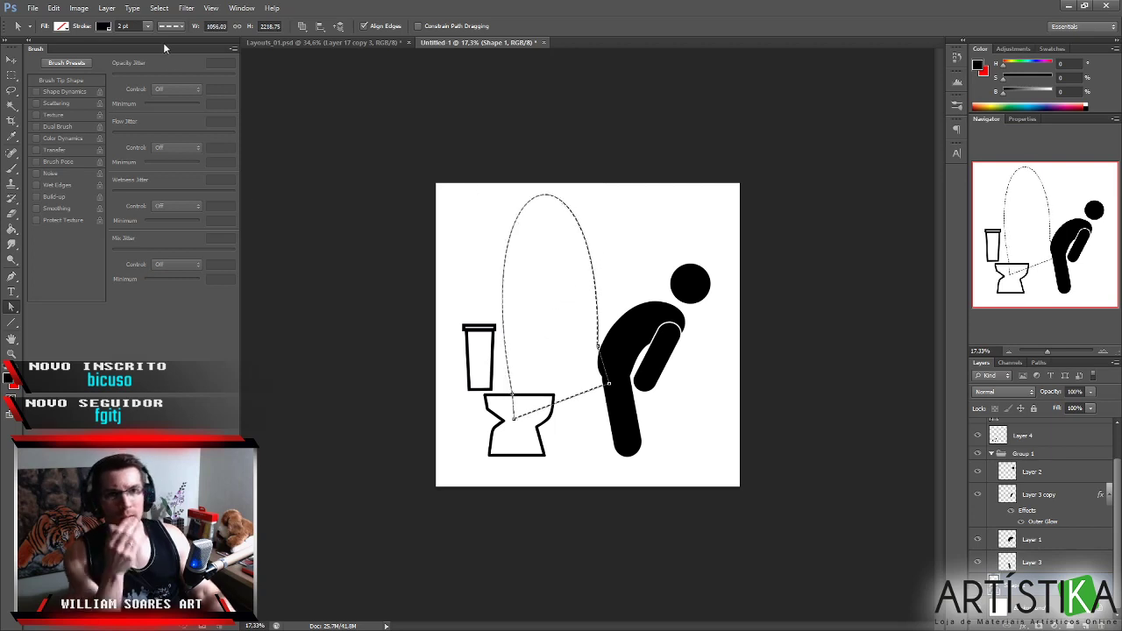
Thicken the dashed loop's stroke to 9 pt.
click(252, 27)
key(Return)
click(253, 27)
key(Return)
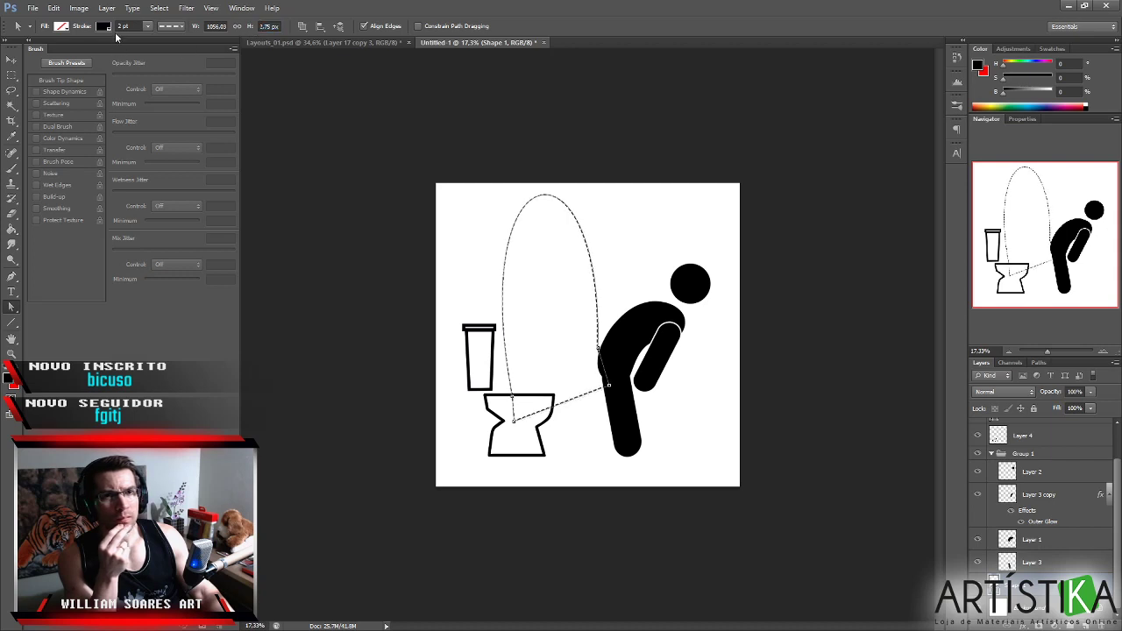
click(147, 26)
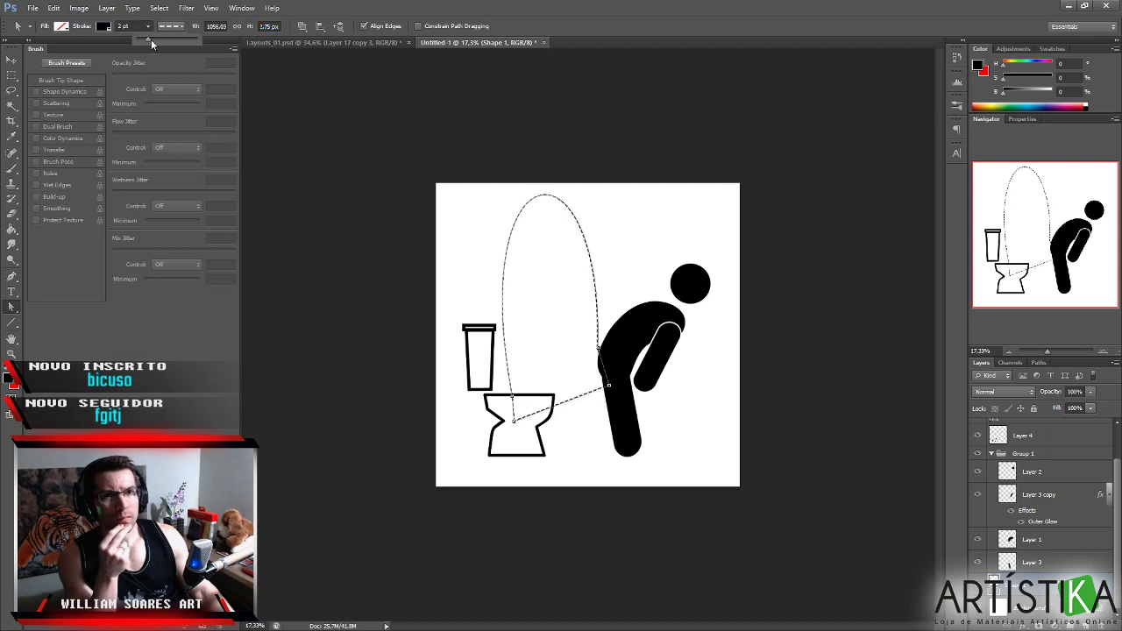
drag(150, 38, 154, 37)
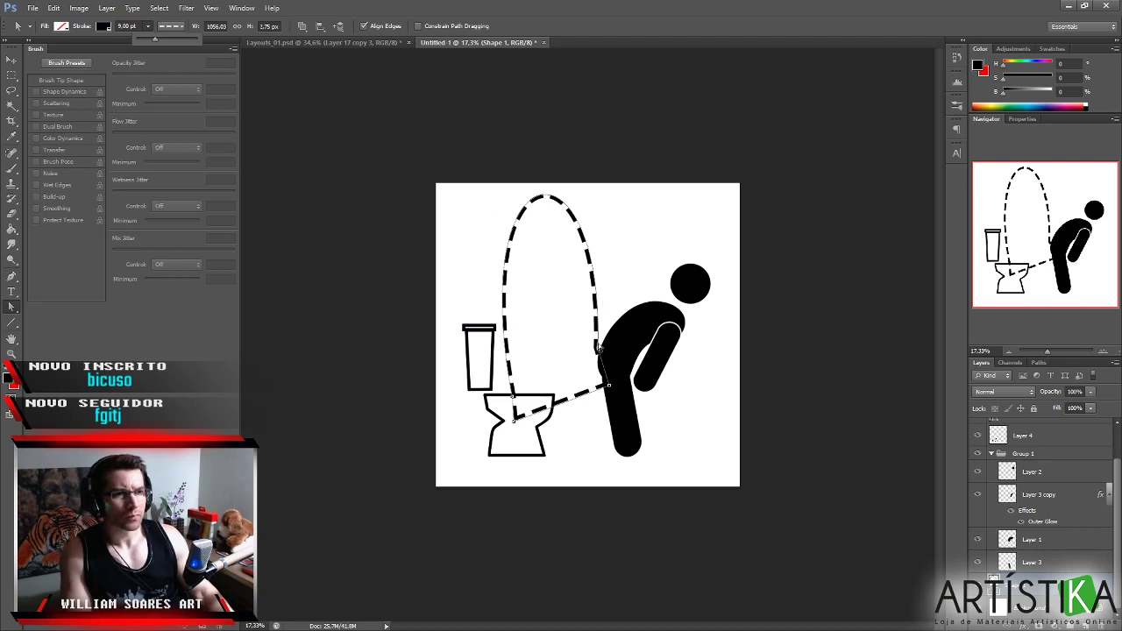
Adjust the dashed loop's width and height slightly so its lowest point sits a little deeper in the toilet bowl.
click(252, 38)
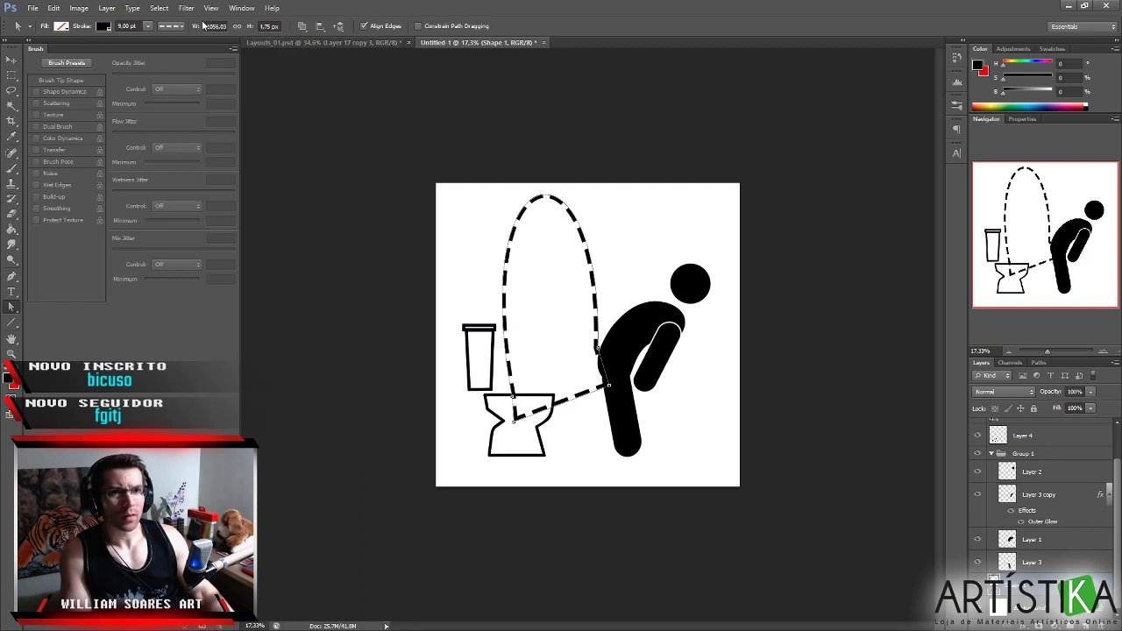
key(Return)
drag(197, 28, 199, 28)
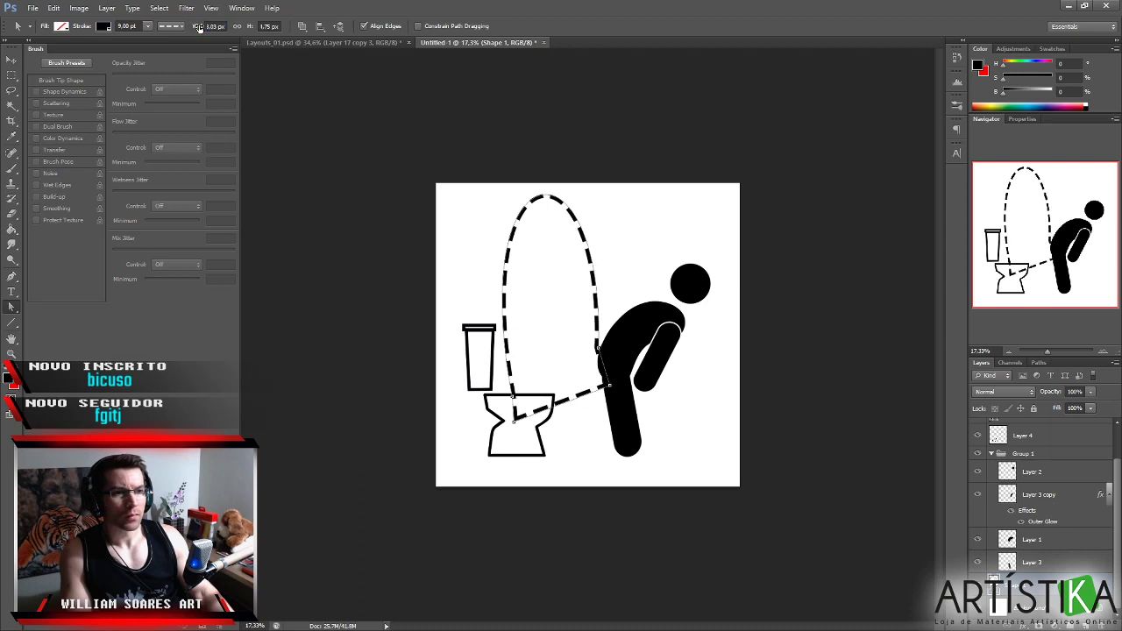
drag(249, 27, 258, 24)
click(257, 24)
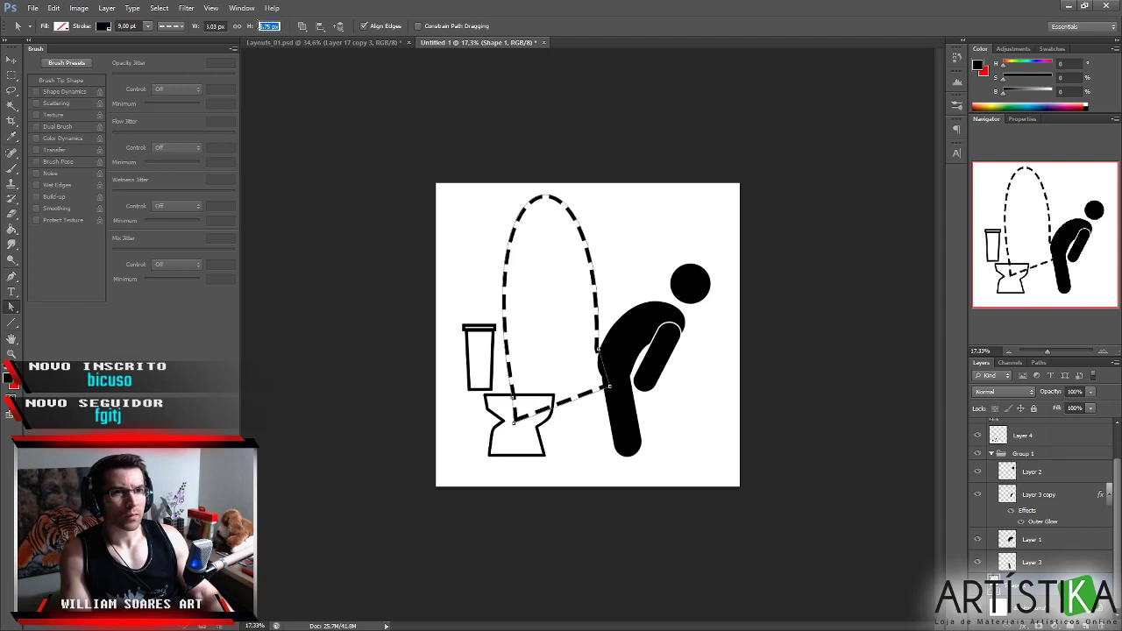
drag(259, 28, 249, 29)
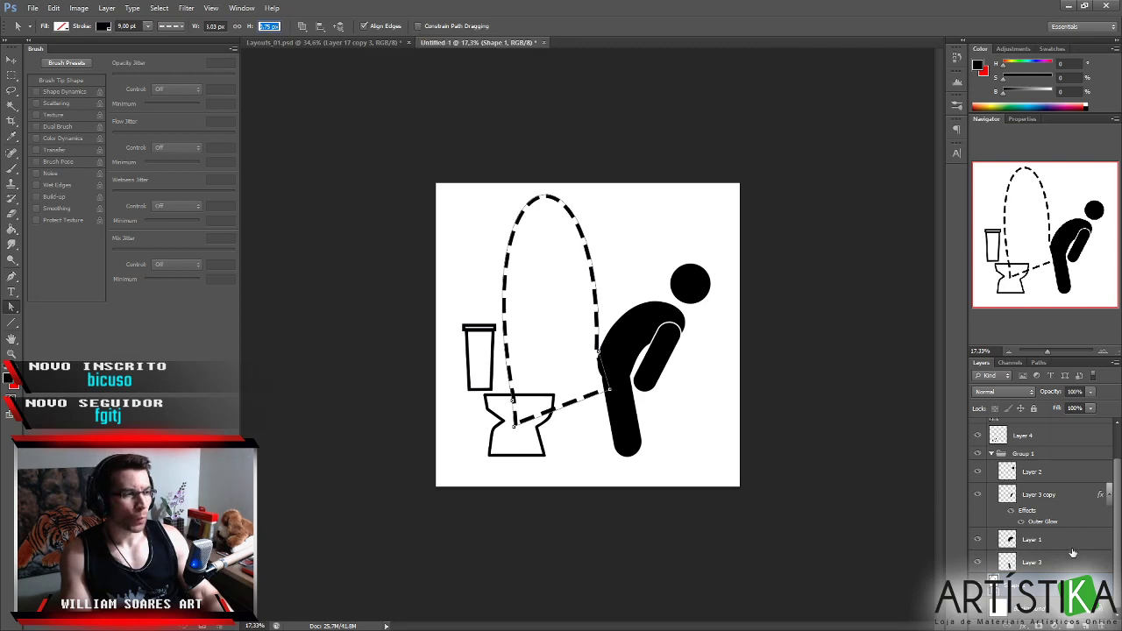
Duplicate the dashed loop's Shape 1 layer and rasterize the copy.
key(ctrl+j)
right_click(1043, 586)
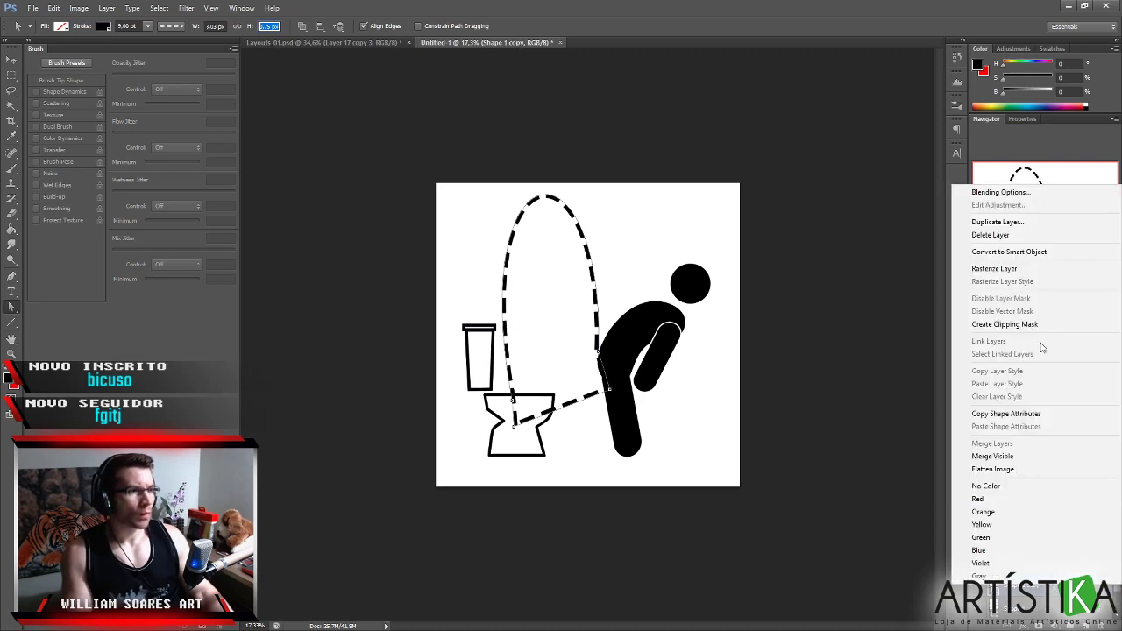
click(1017, 268)
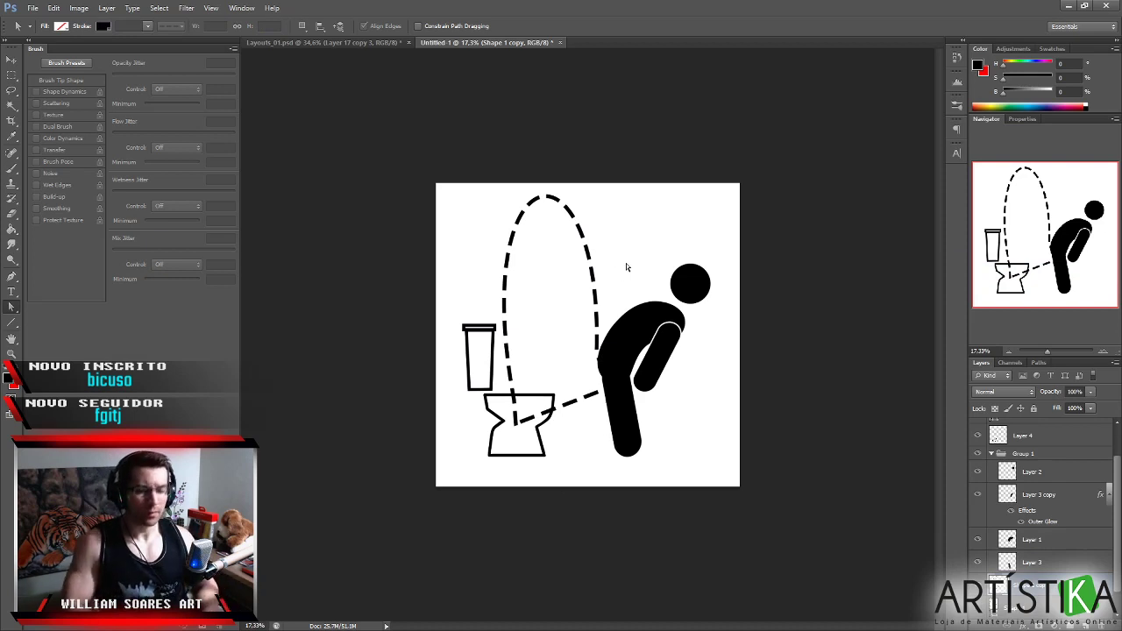
Erase the dashes inside the toilet bowl and the diagonal running to the figure, using a hard round eraser with Transfer off.
key(e)
key(alt+e)
key(Escape)
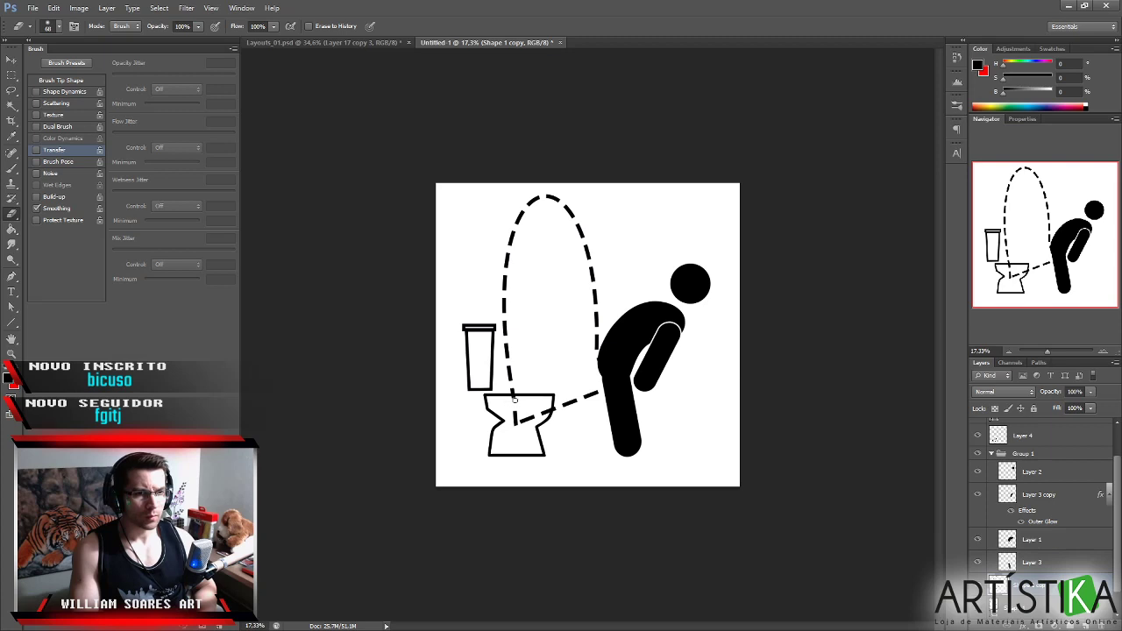
right_click(510, 407)
click(627, 489)
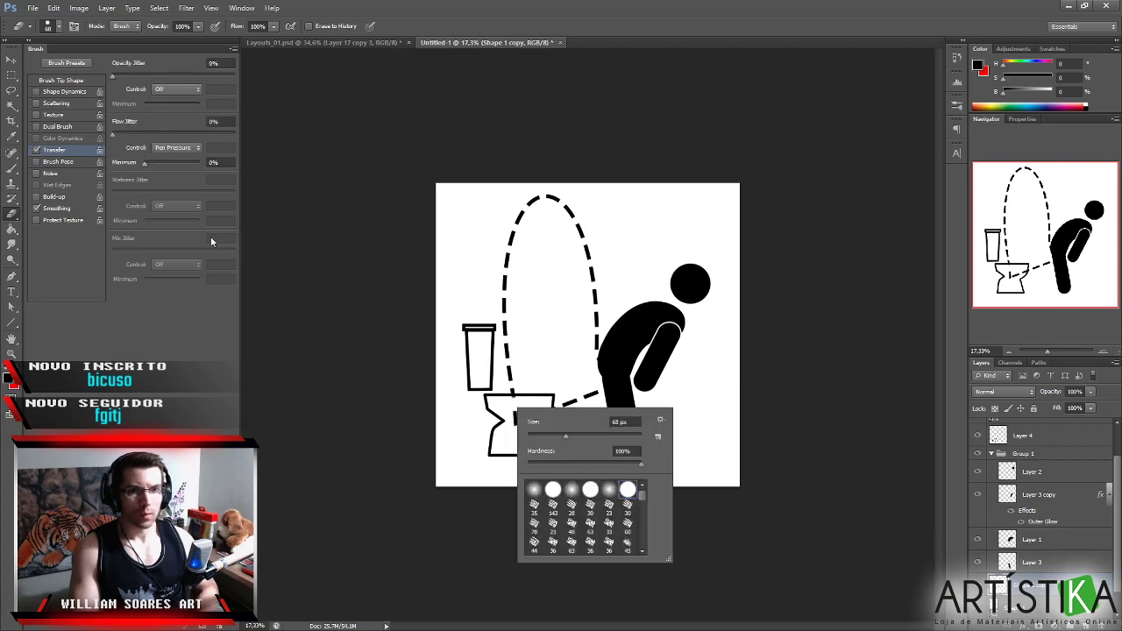
click(35, 150)
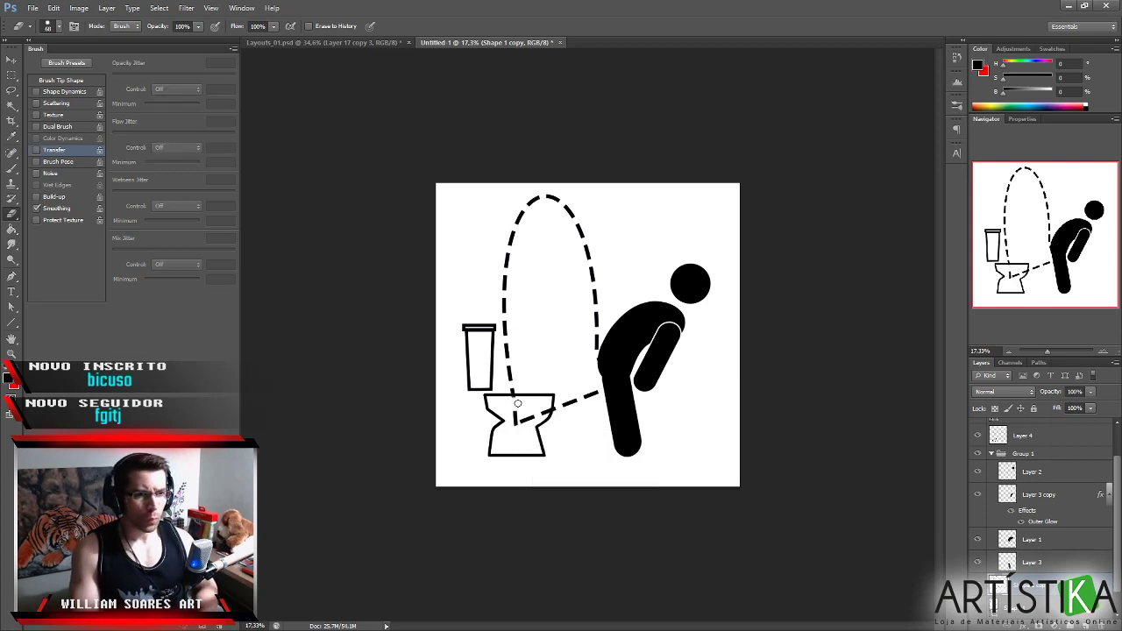
mouse_move(516, 400)
mouse_down()
mouse_move(516, 424)
mouse_move(594, 394)
mouse_move(603, 362)
mouse_move(608, 379)
mouse_up()
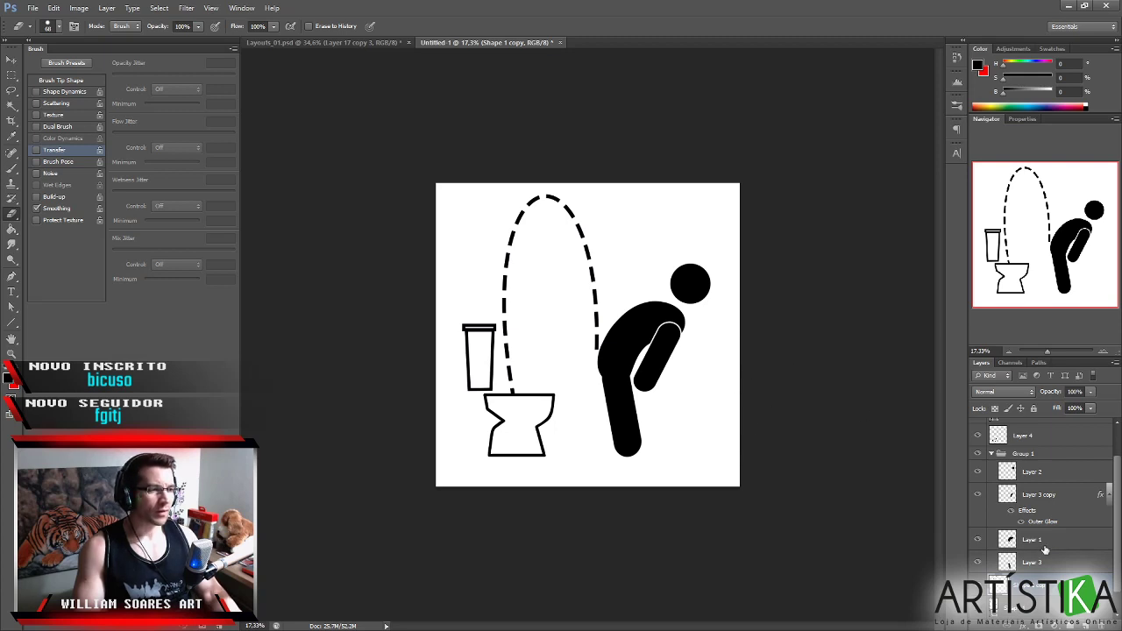
Select all pictogram layers from Shape 1 copy up to Rectangle 2 and move them about 0.29 cm right and 0.59 cm down.
scroll(1044, 549, down, 1)
click(1055, 579)
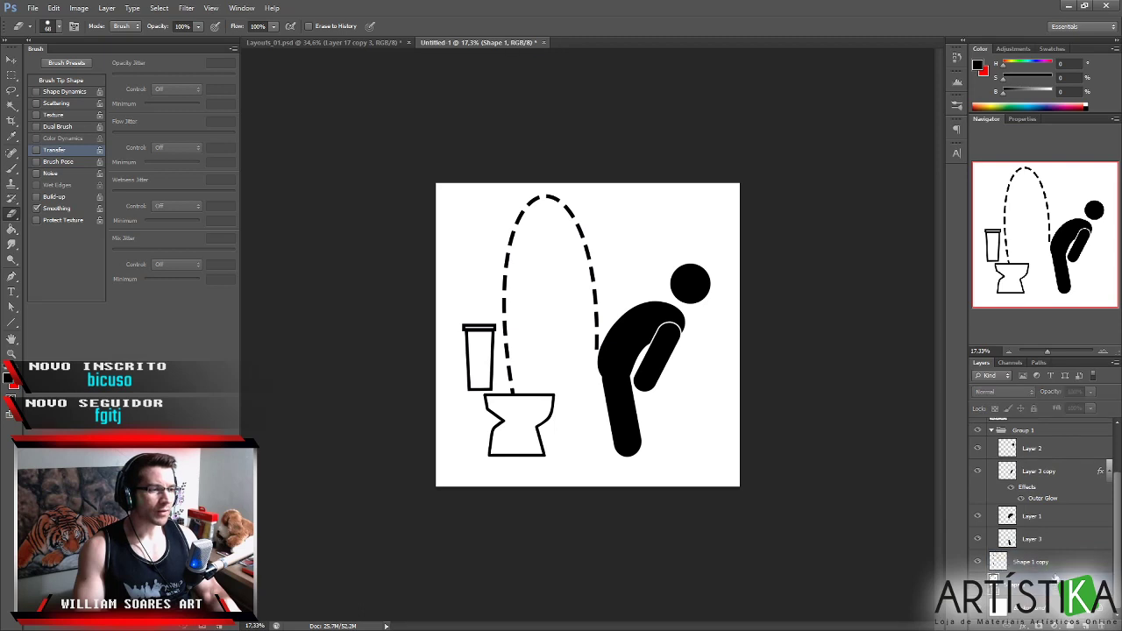
click(1063, 565)
scroll(1065, 559, up, 2)
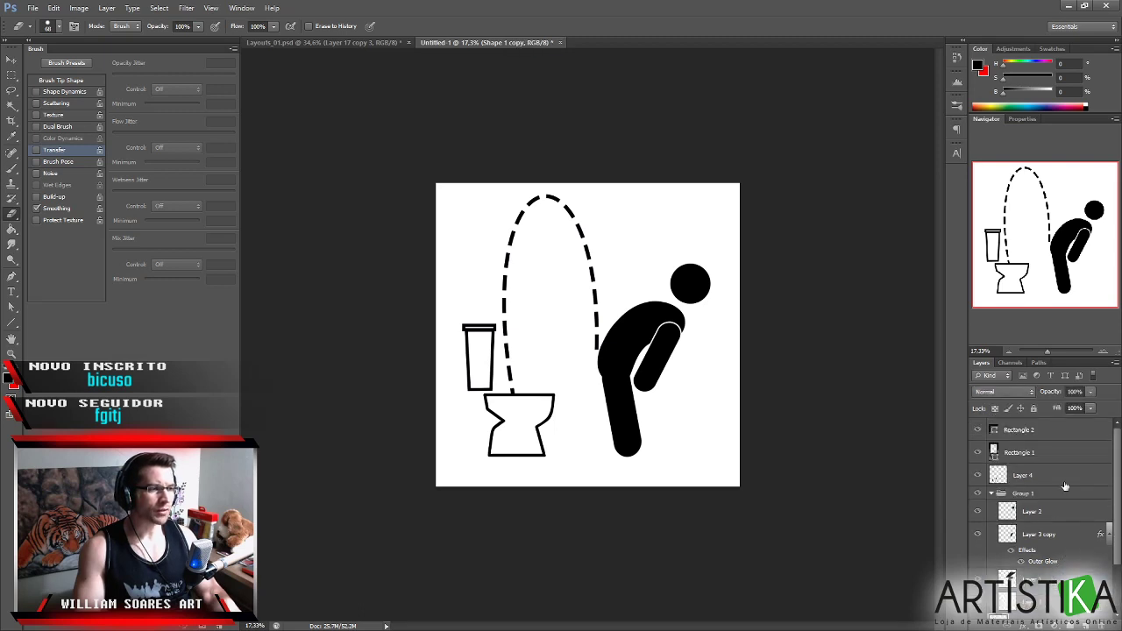
shift+click(1063, 430)
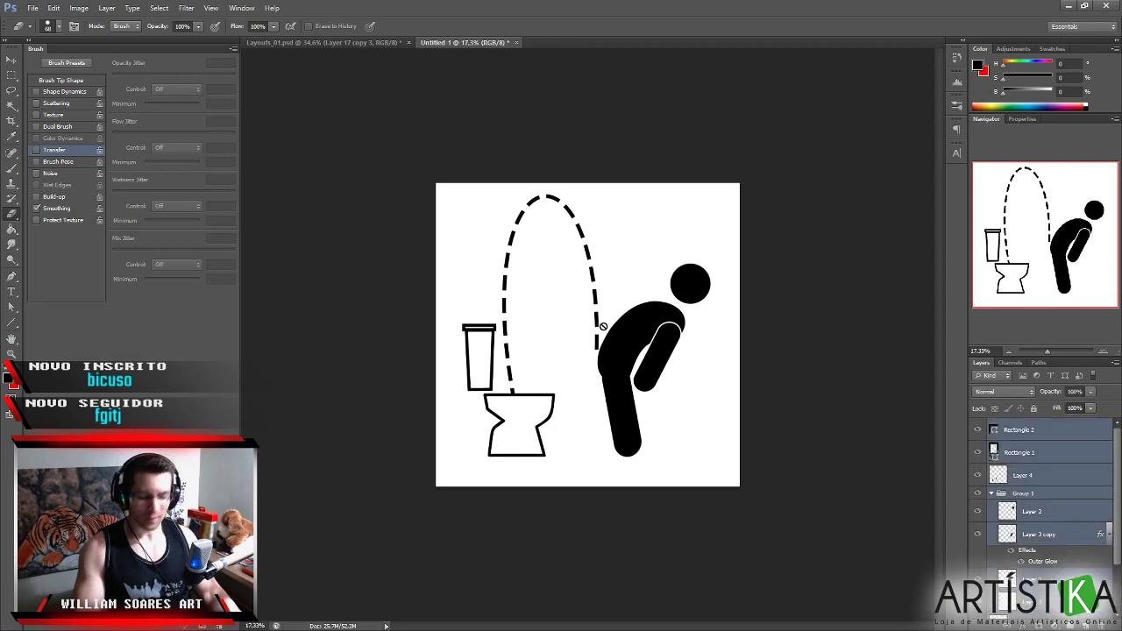
key(a)
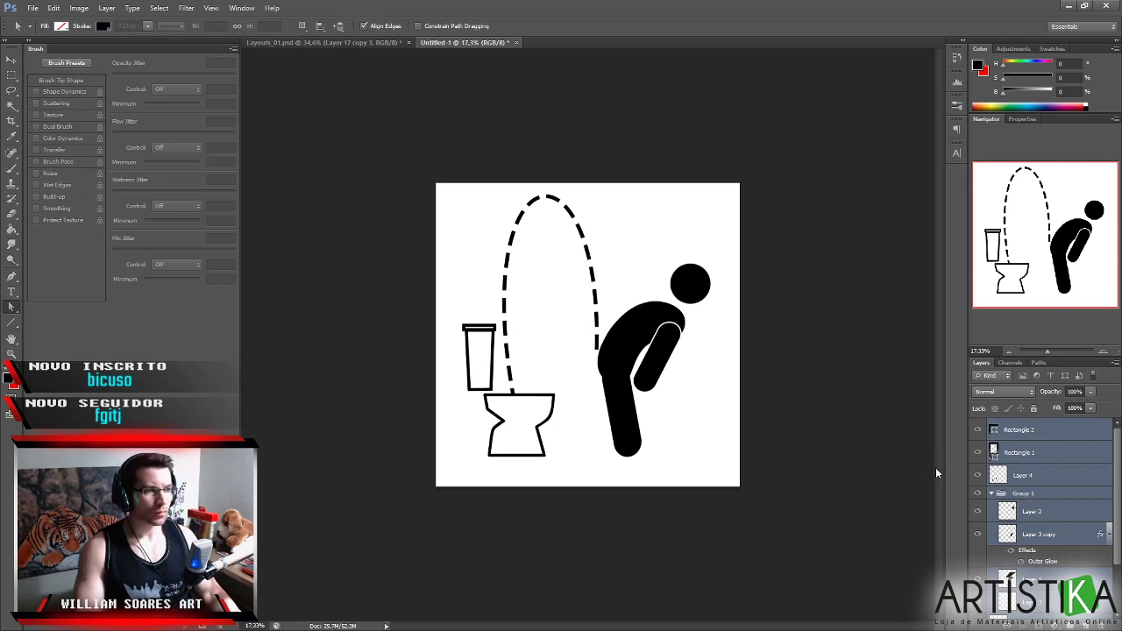
click(1052, 454)
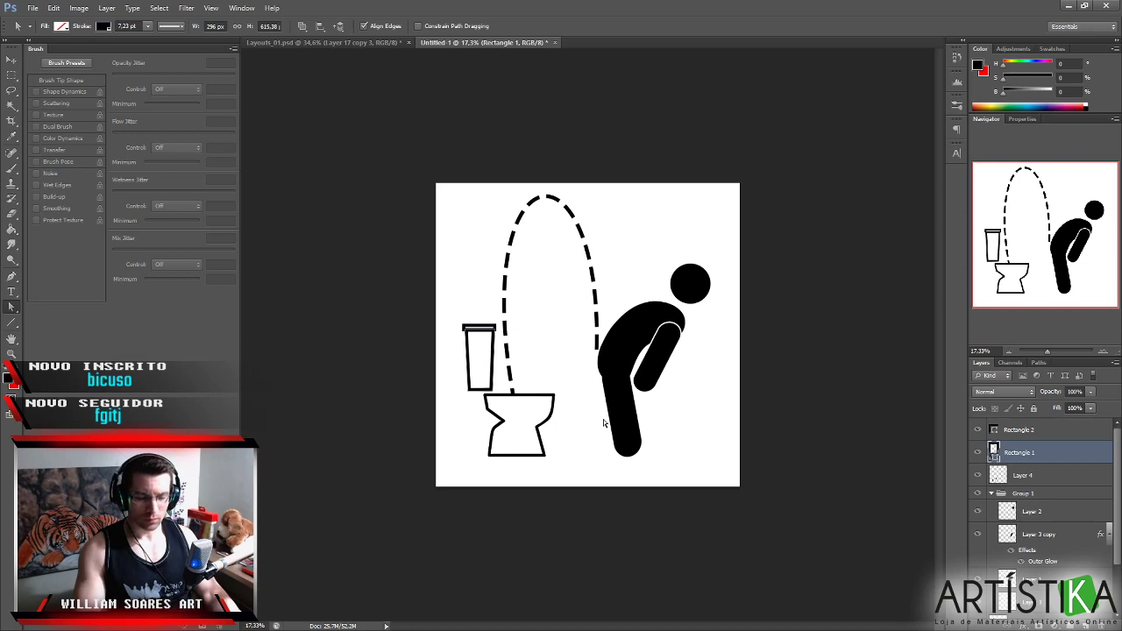
key(v)
click(1063, 431)
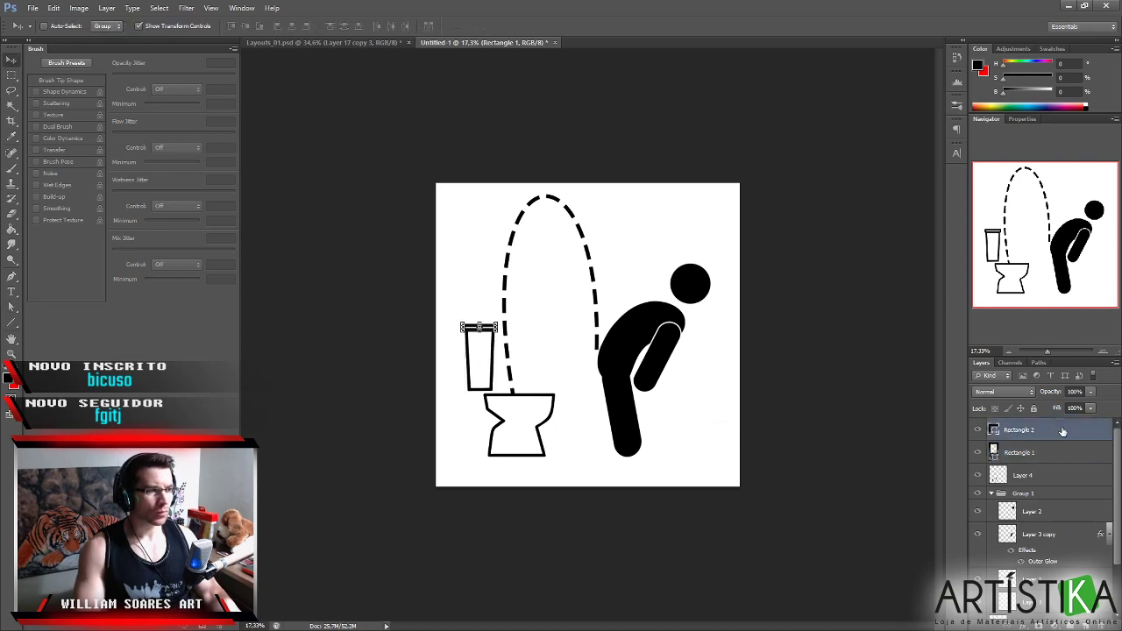
scroll(1062, 430, down, 2)
key(ctrl+alt+a)
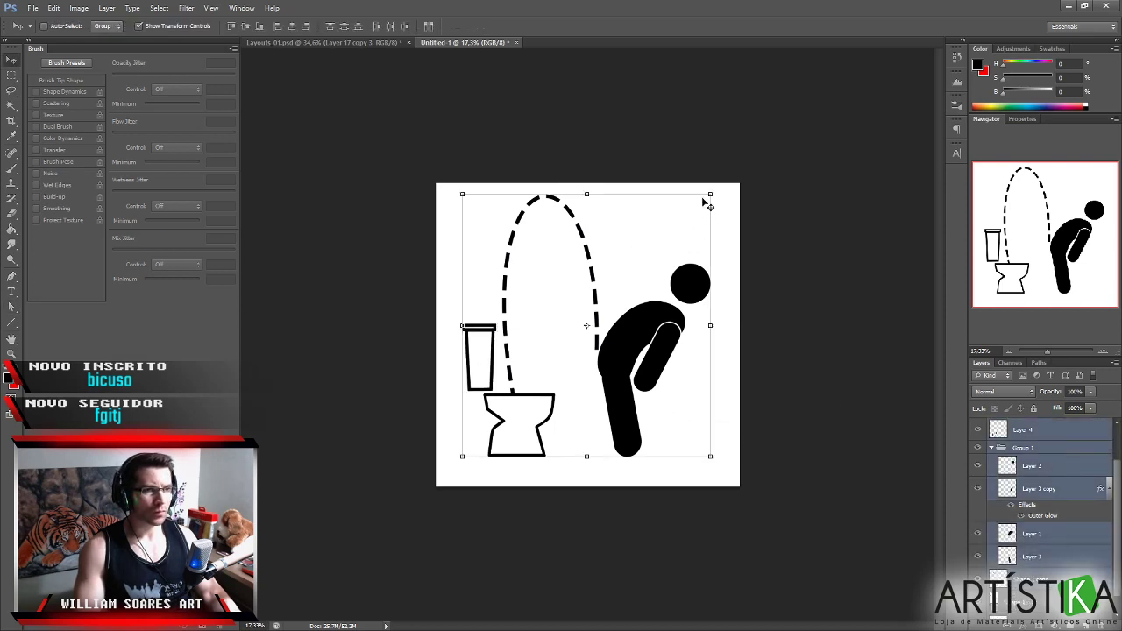
drag(667, 242, 668, 248)
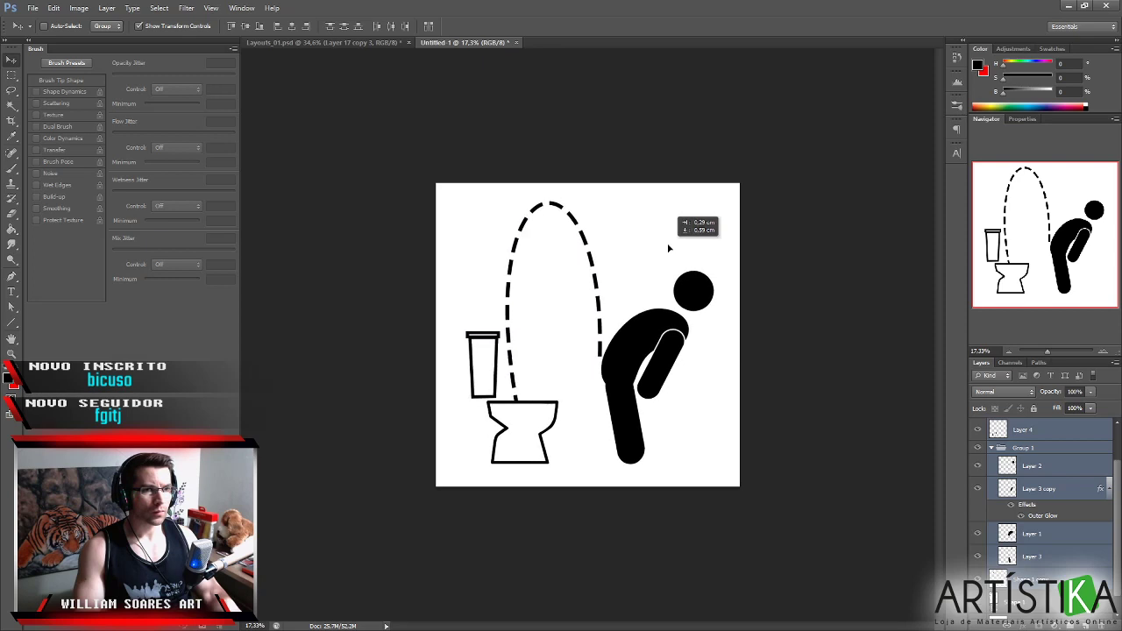
Scale the whole pictogram proportionally to about 107% so it nearly fills the white canvas.
key(ctrl+t)
mouse_move(720, 195)
mouse_down()
mouse_move(679, 236)
mouse_move(697, 229)
mouse_move(707, 219)
mouse_move(640, 260)
mouse_up()
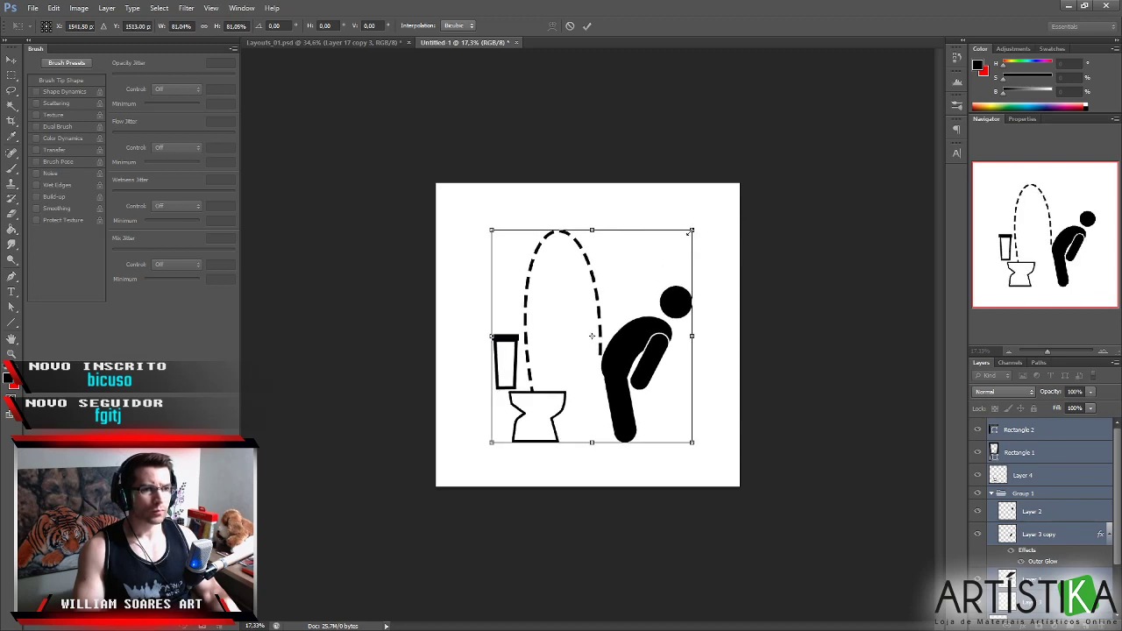
drag(692, 229, 615, 291)
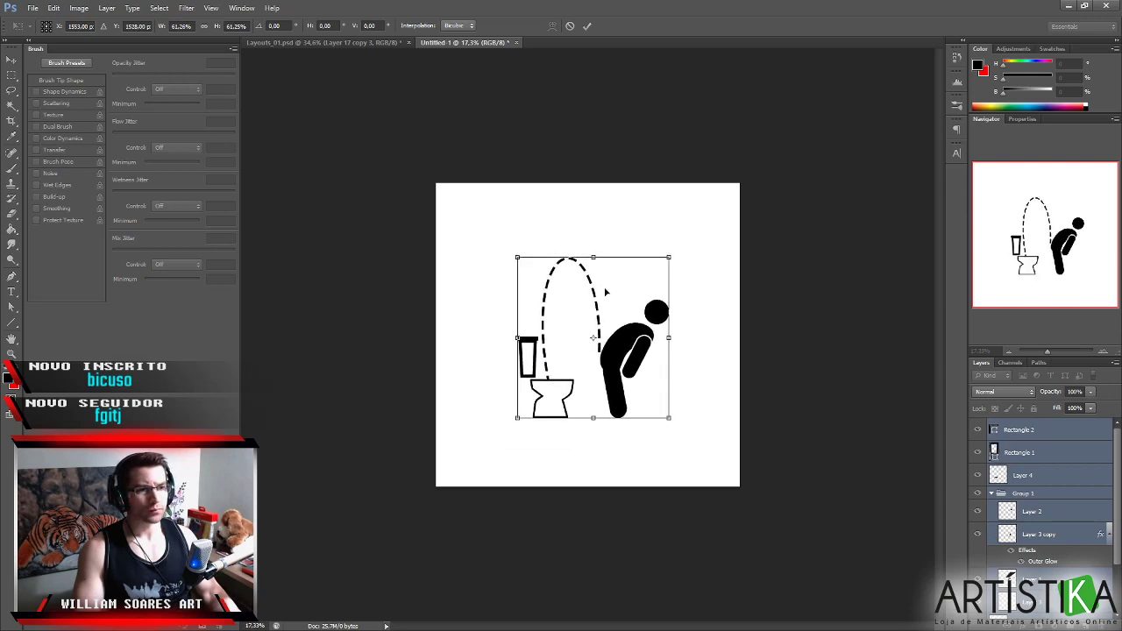
drag(670, 256, 722, 200)
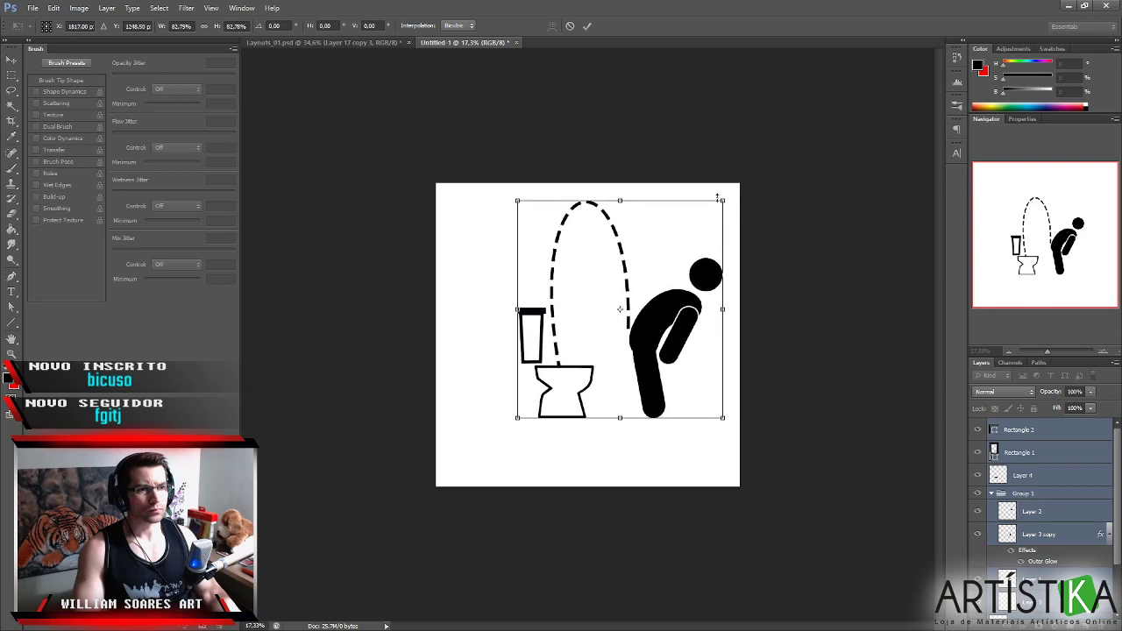
drag(516, 419, 460, 479)
drag(722, 201, 726, 197)
scroll(1085, 485, down, 2)
scroll(1085, 485, up, 2)
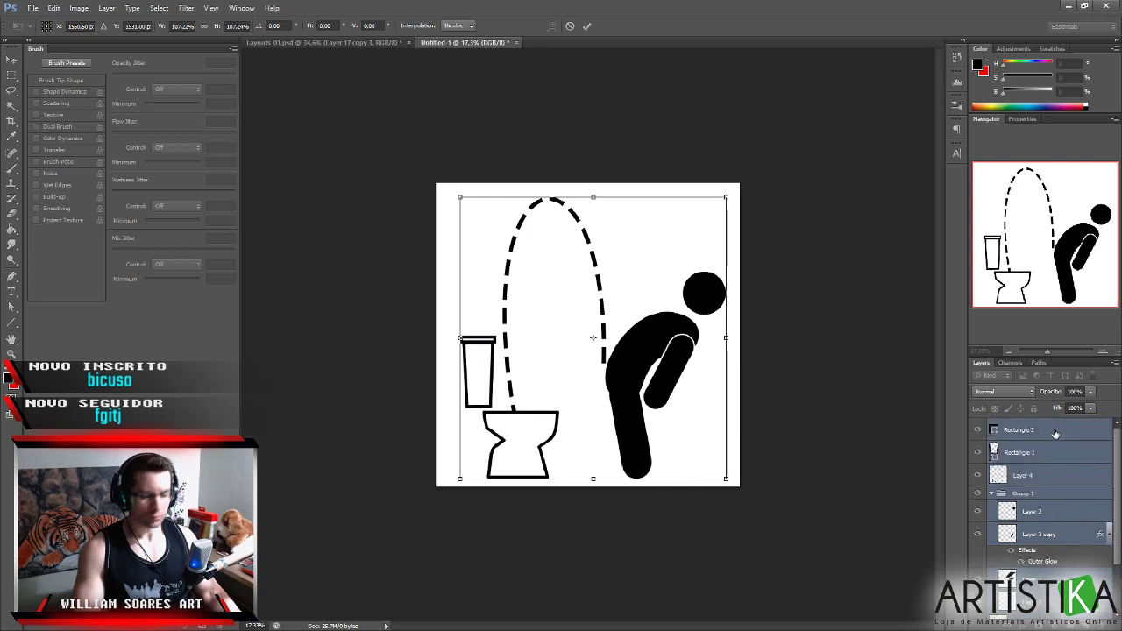
click(586, 25)
Group the pictogram layers, duplicate the group below the original and merge the copy into a single layer.
key(ctrl+g)
mouse_move(1050, 442)
mouse_down()
mouse_move(1056, 422)
mouse_move(1057, 437)
mouse_up()
key(ctrl+e)
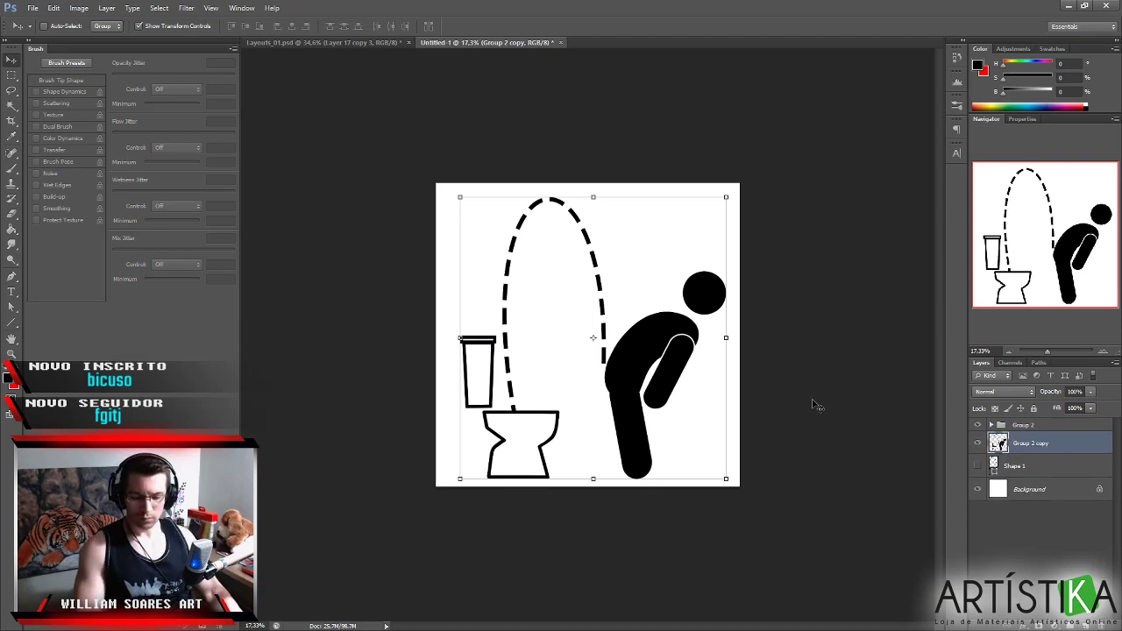
Copy the merged pictogram and paste it into Layouts_01.psd on a new layer near the bottom of the layer stack.
key(ctrl+a)
click(377, 39)
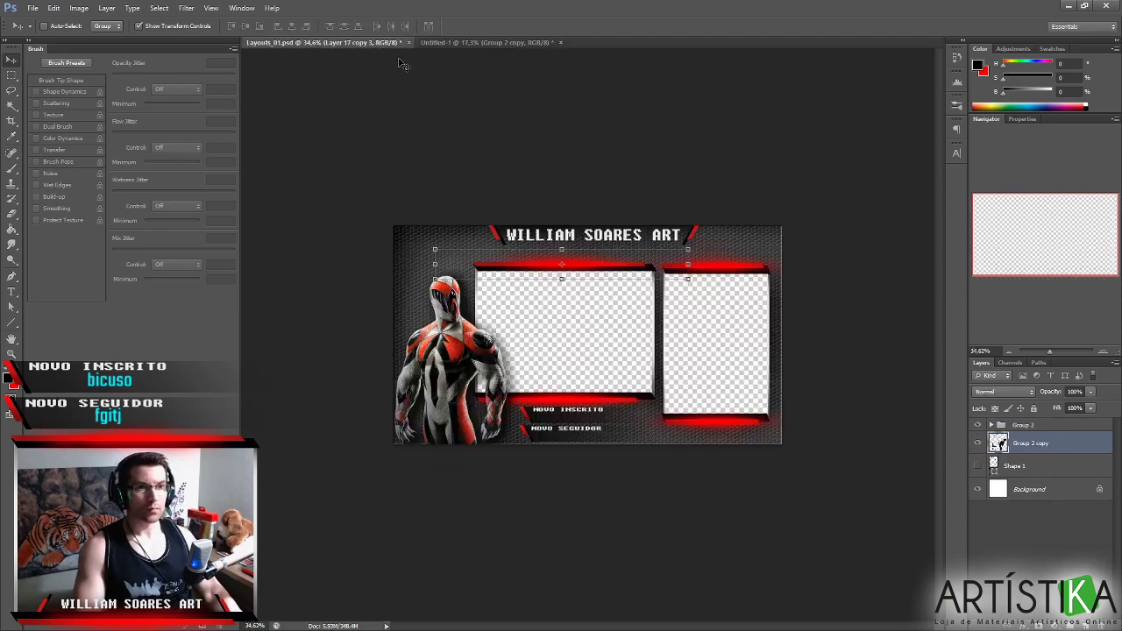
scroll(1034, 566, down, 5)
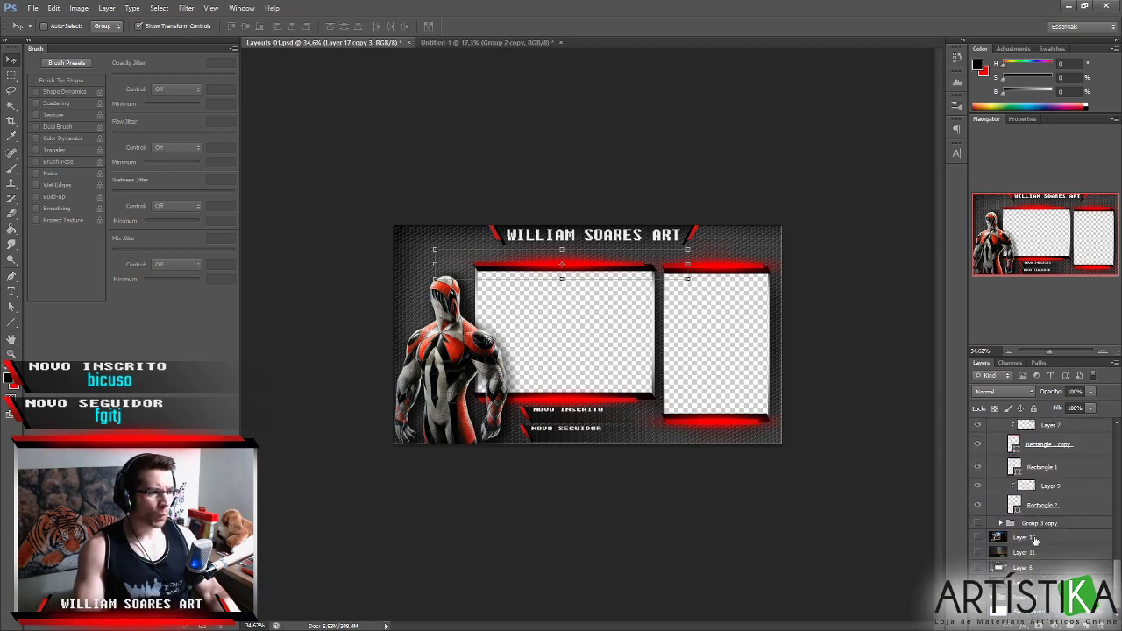
click(1069, 626)
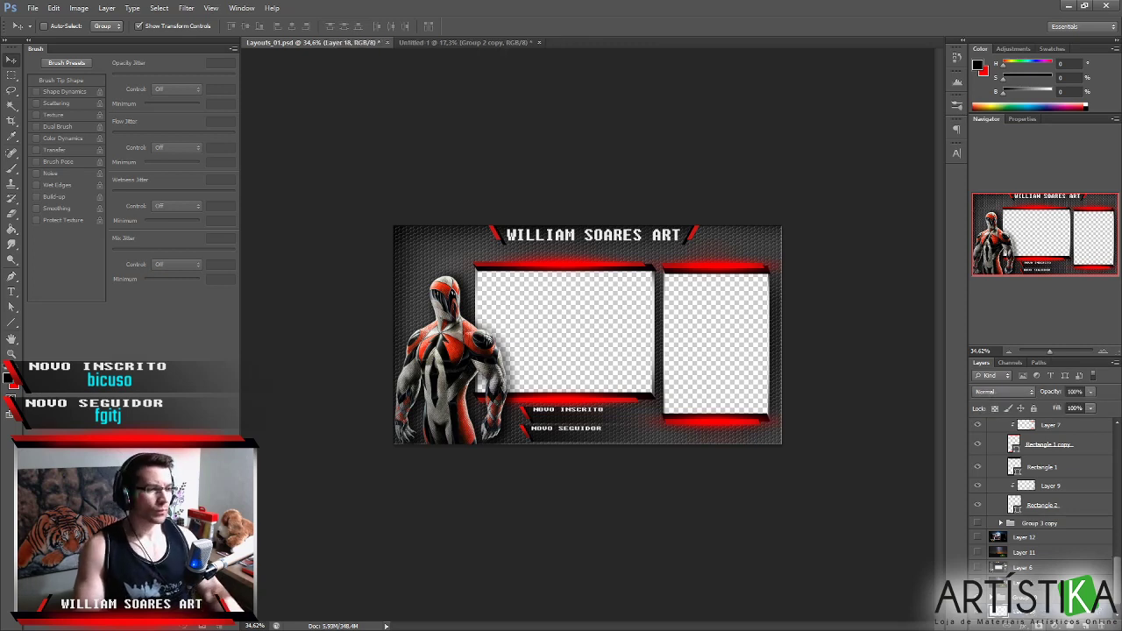
scroll(1041, 524, down, 1)
Scale the pasted pictogram to about 15% and position it inside the larger transparent frame of the layout.
key(ctrl+t)
key(ctrl+minus)
key(ctrl+minus)
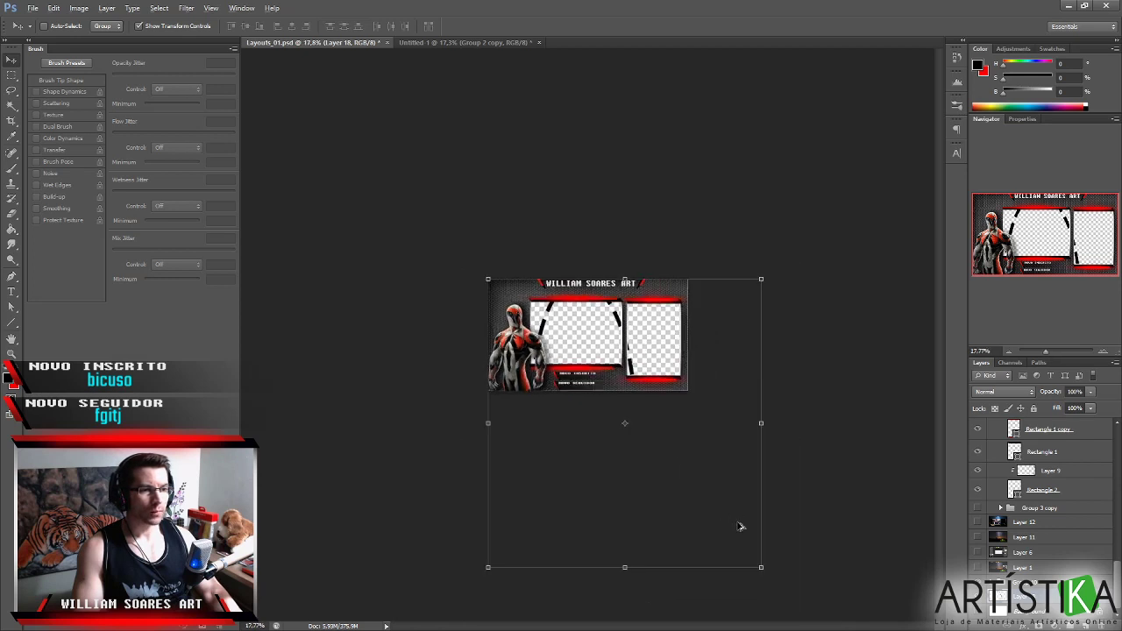
drag(763, 564, 604, 360)
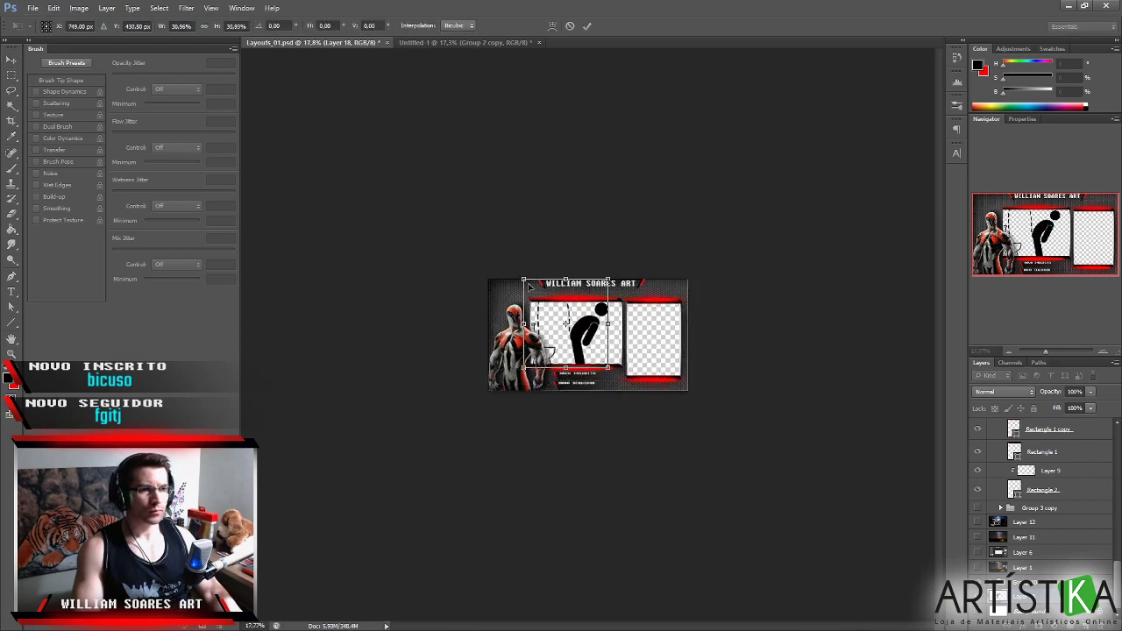
drag(524, 282, 593, 308)
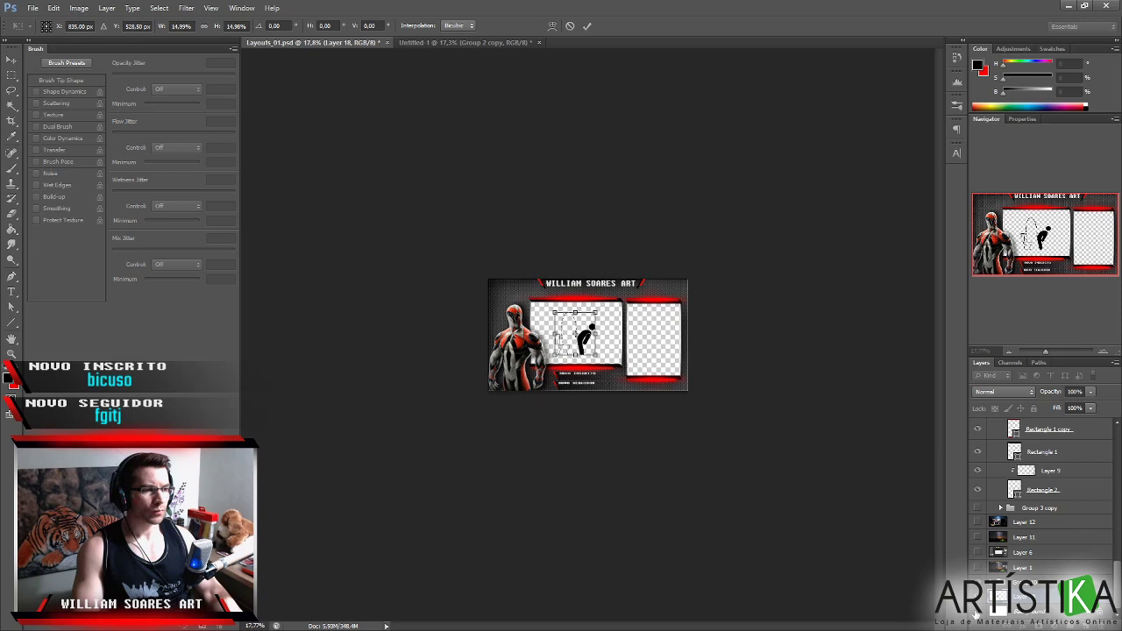
click(586, 26)
Add a new layer beneath the pictogram and fill a rectangular selection around the larger frame with white.
key(ctrl+shift+alt+e)
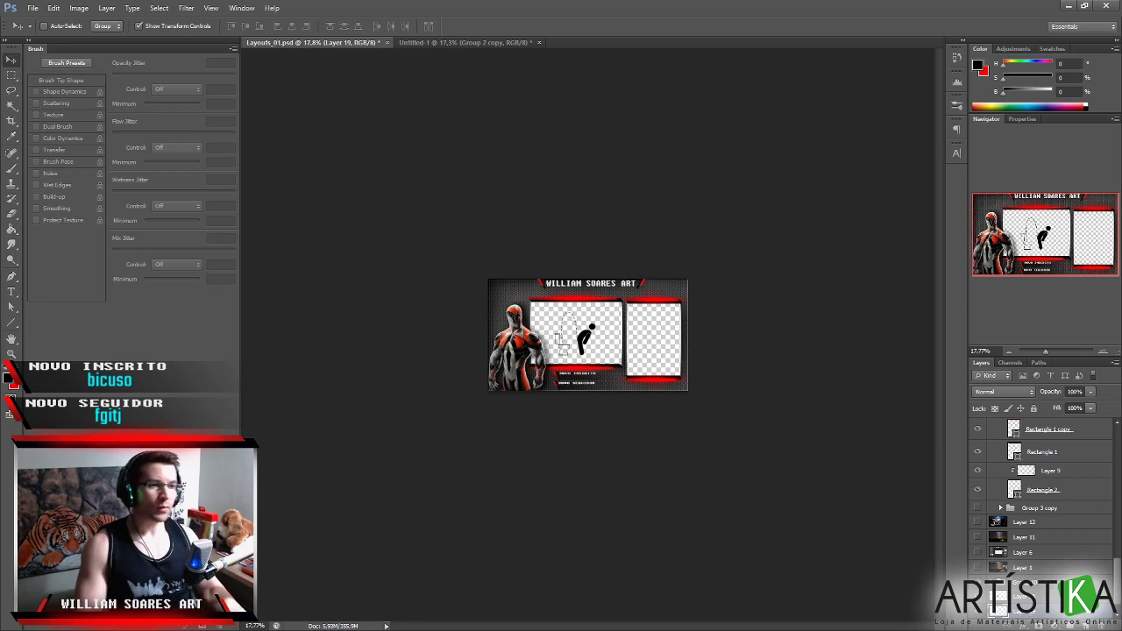
scroll(613, 360, up, 5)
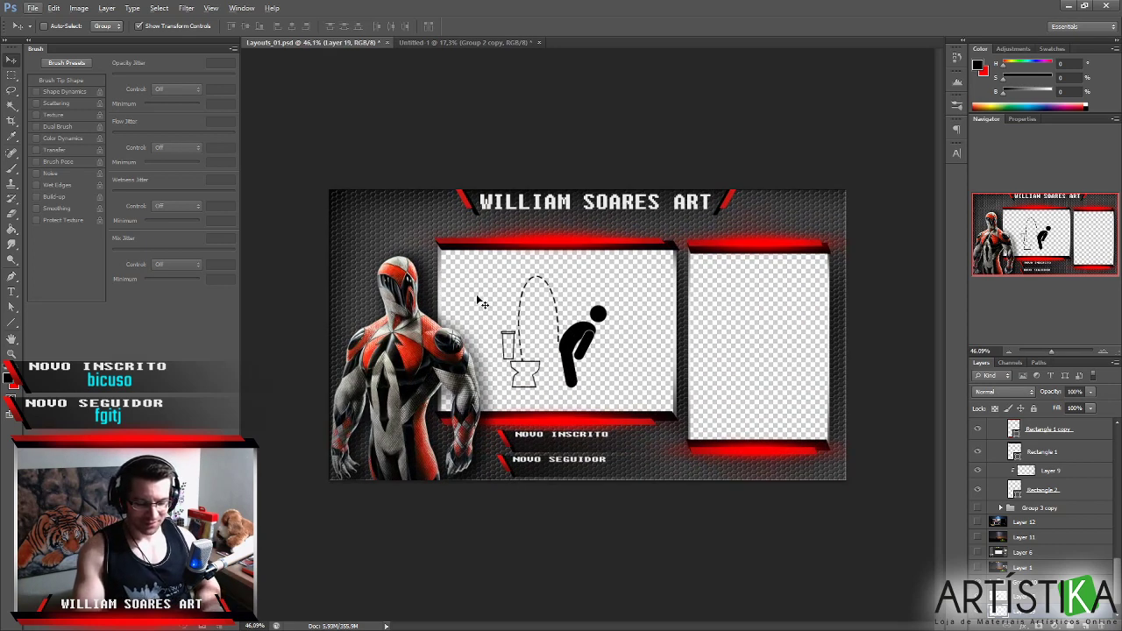
key(m)
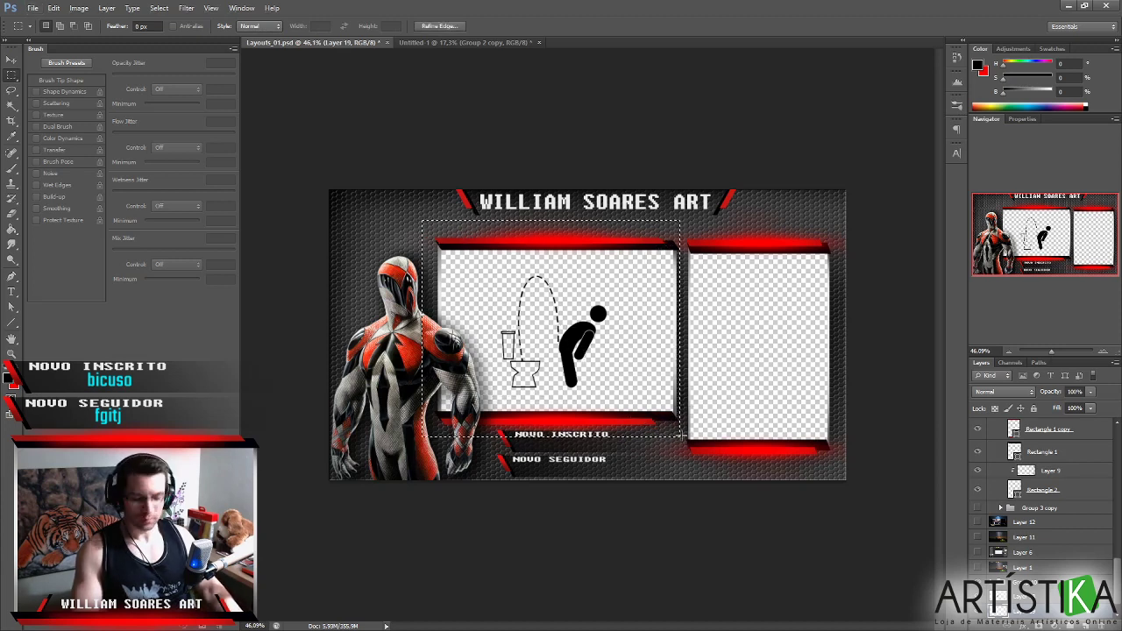
key(g)
click(975, 105)
click(1010, 84)
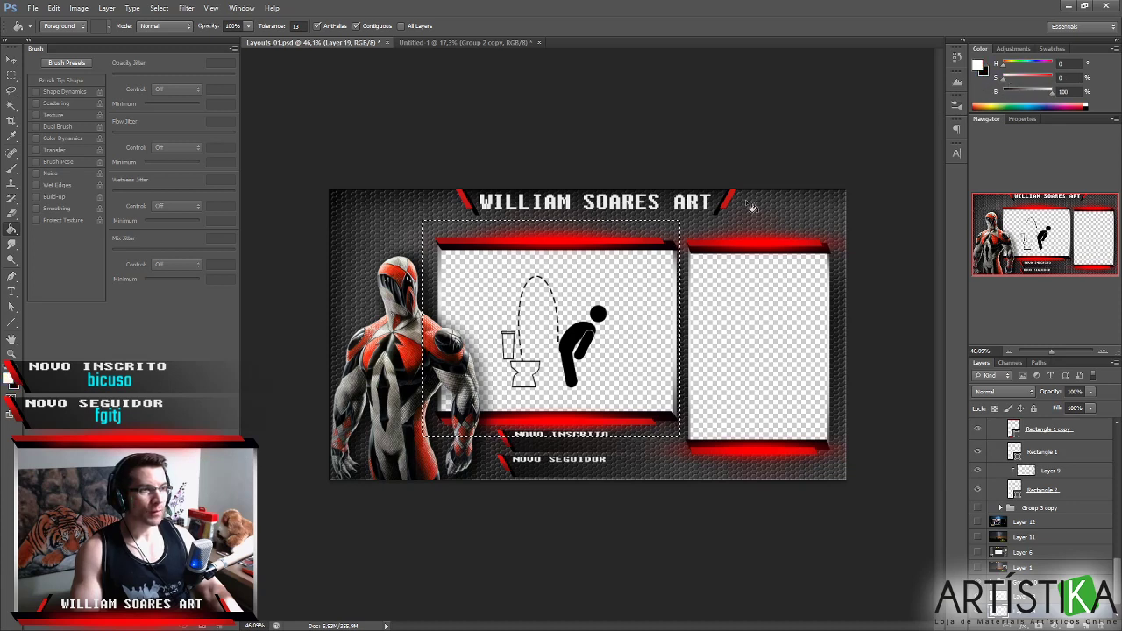
click(640, 384)
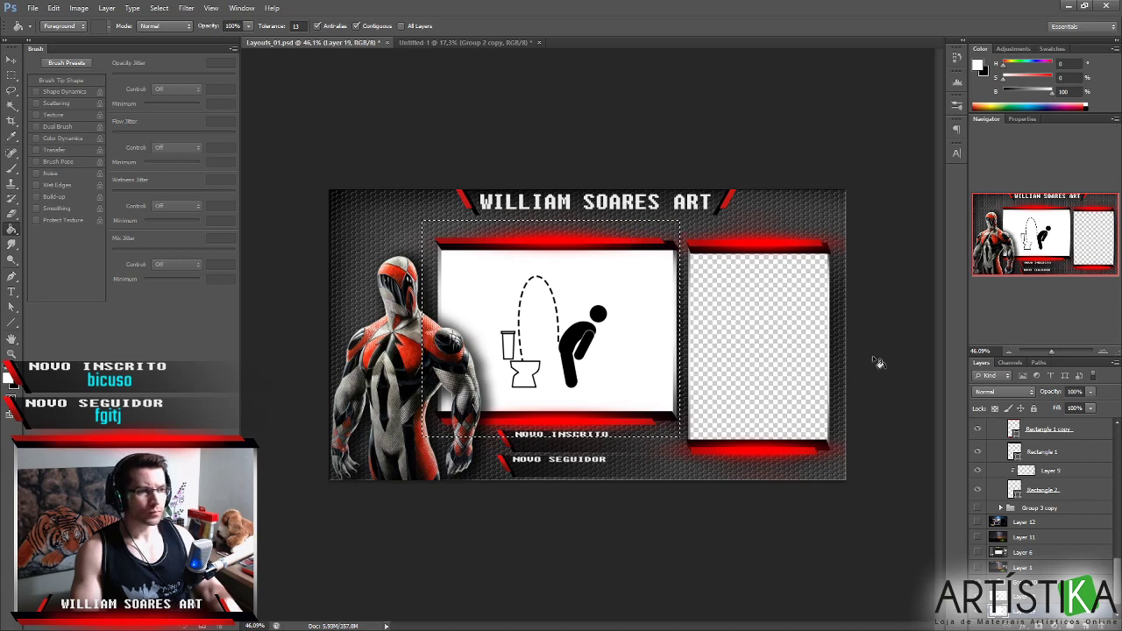
scroll(1057, 496, up, 5)
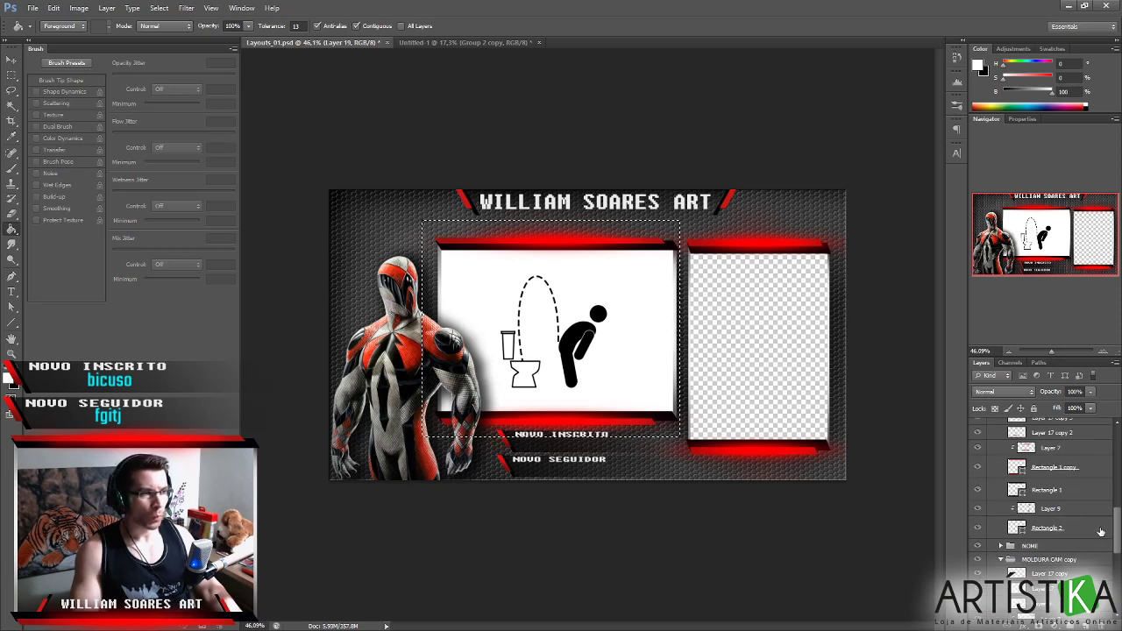
Duplicate the title text layer from Group 8 copy 4, place the copy directly below Group 10 and deselect the rectangular selection.
scroll(1078, 544, down, 1)
scroll(1070, 568, up, 1)
scroll(1070, 567, up, 4)
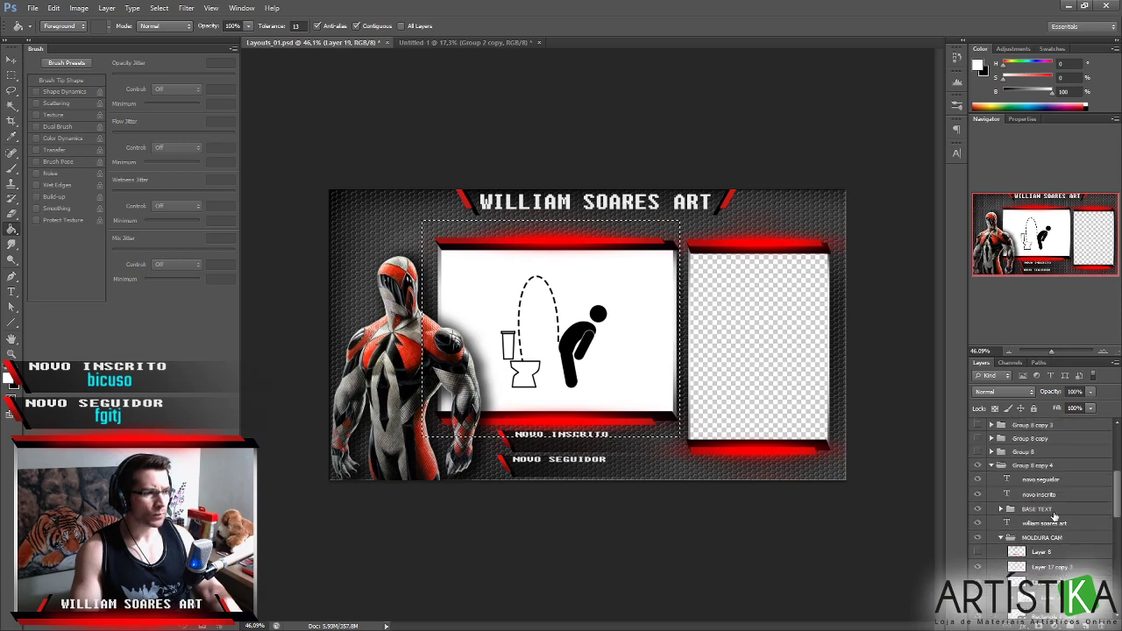
click(1059, 523)
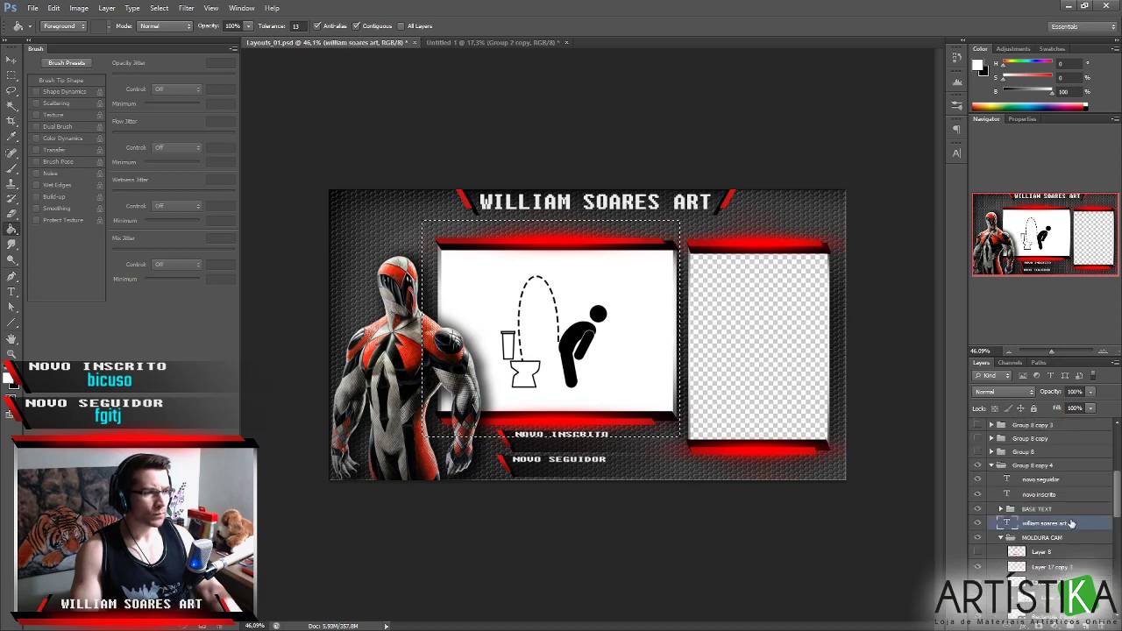
drag(1076, 523, 995, 474)
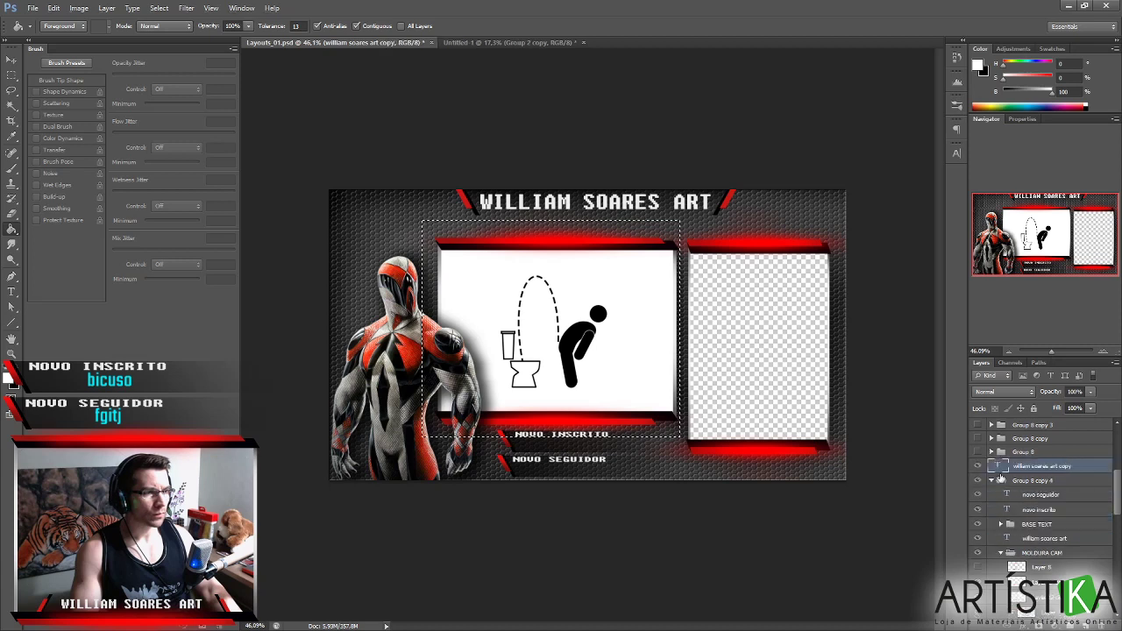
click(993, 483)
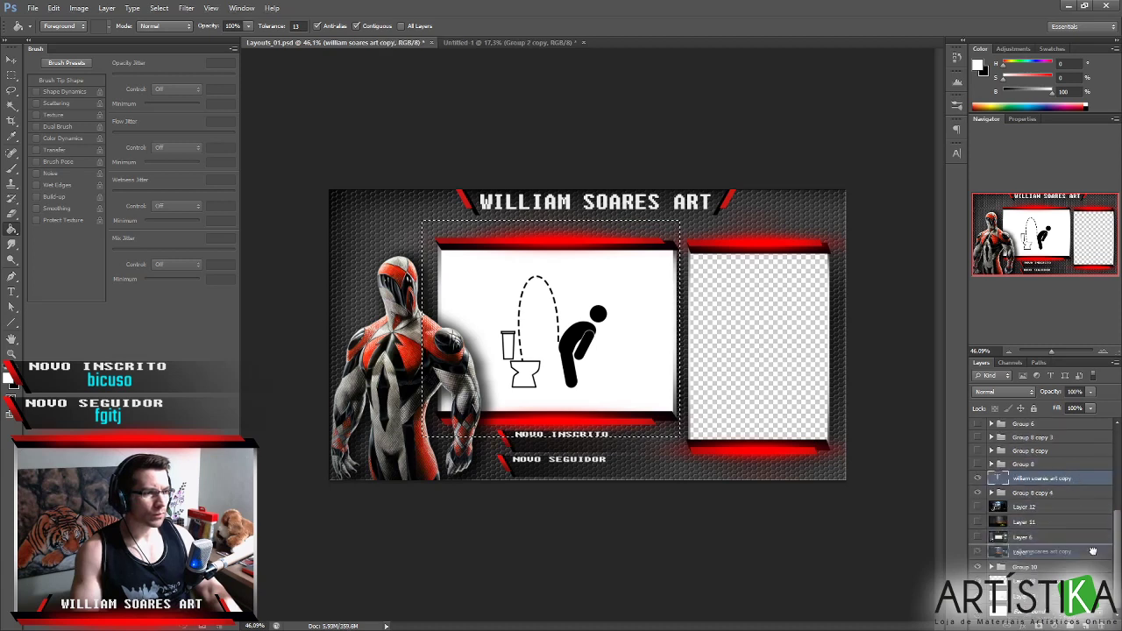
drag(1043, 477, 1039, 575)
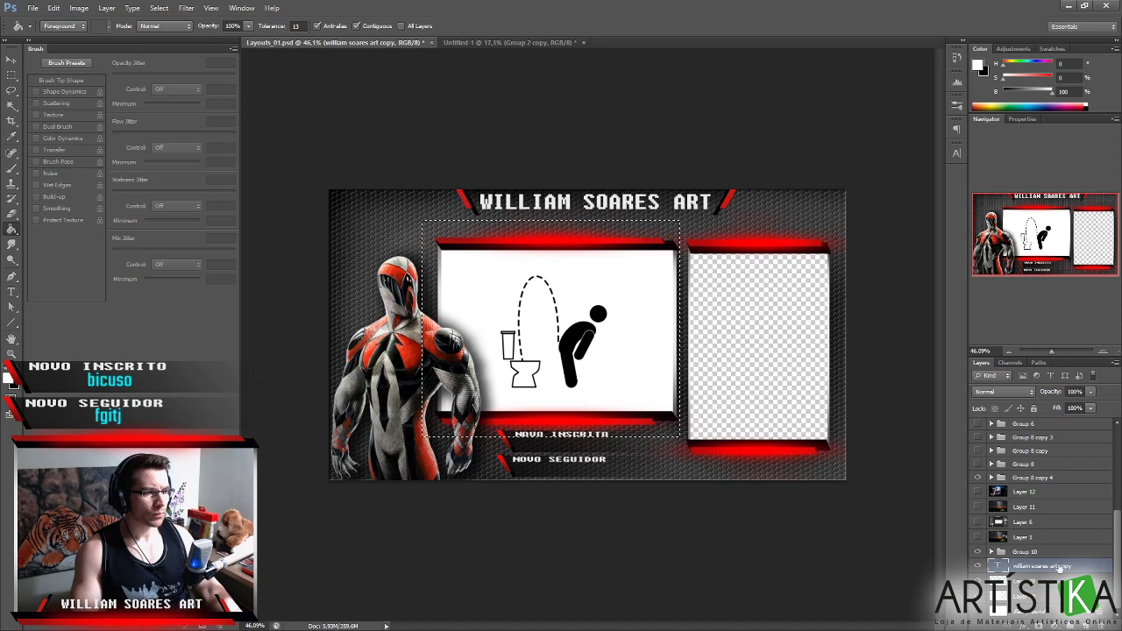
key(ctrl+d)
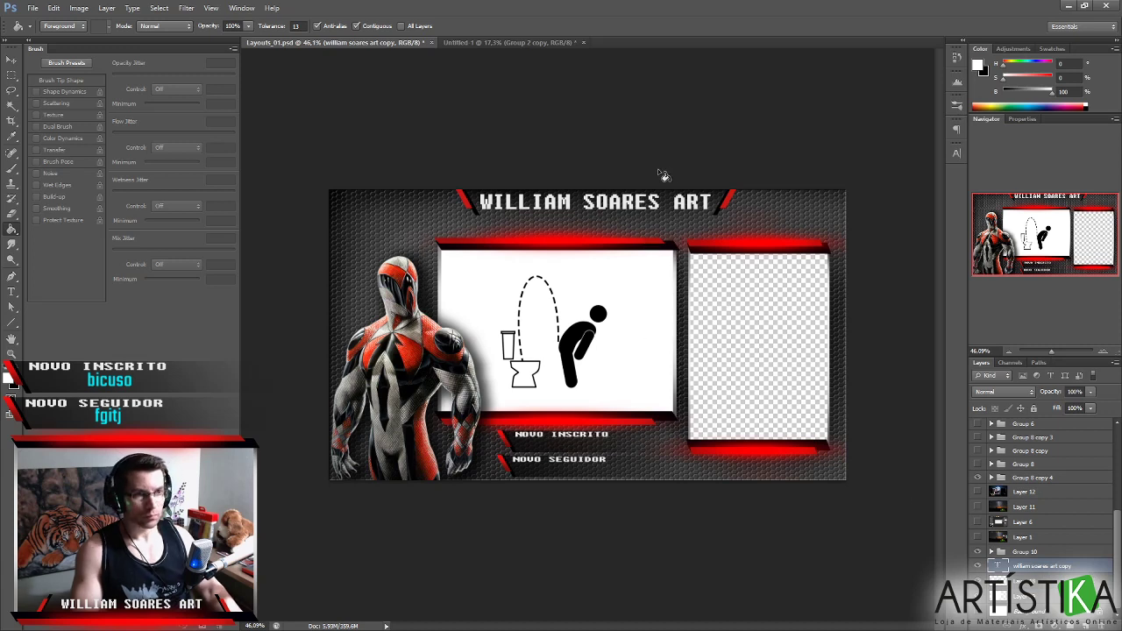
Move the copied title into the white frame above the pictogram and set its text colour to black.
drag(692, 203, 657, 273)
key(t)
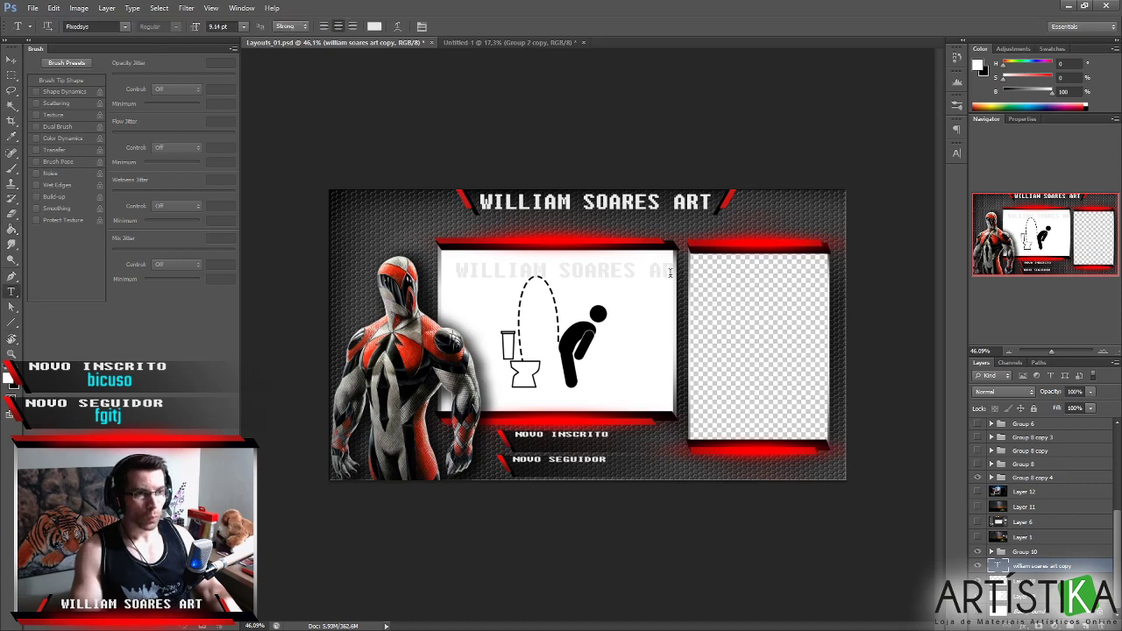
click(375, 26)
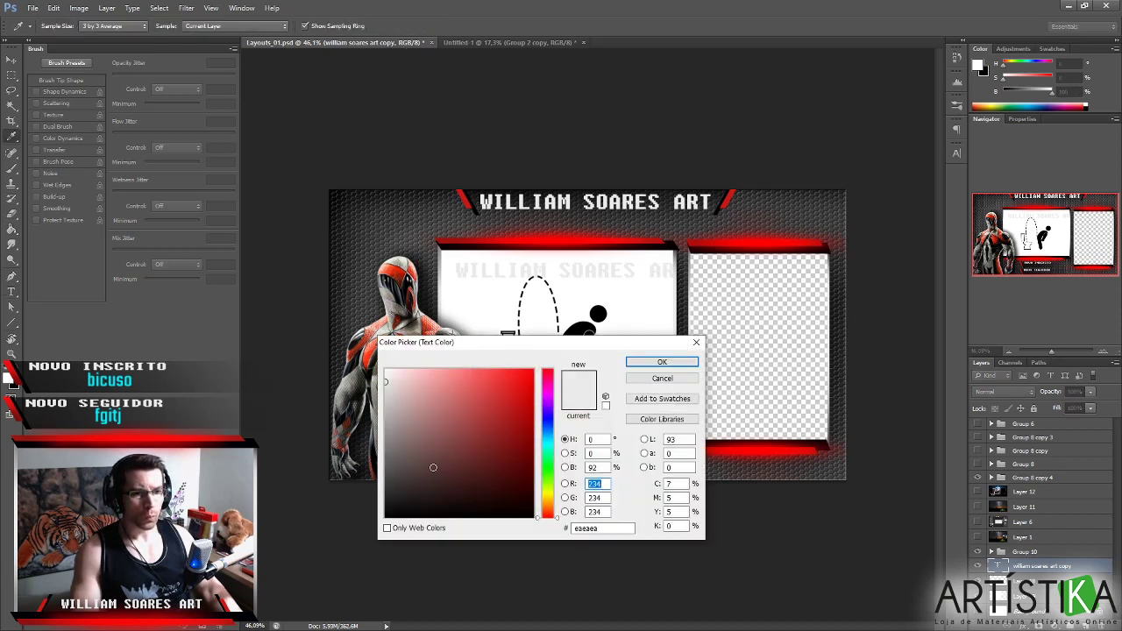
click(662, 362)
Replace the wording of the copied title with "JÁ VOLTA!".
click(571, 270)
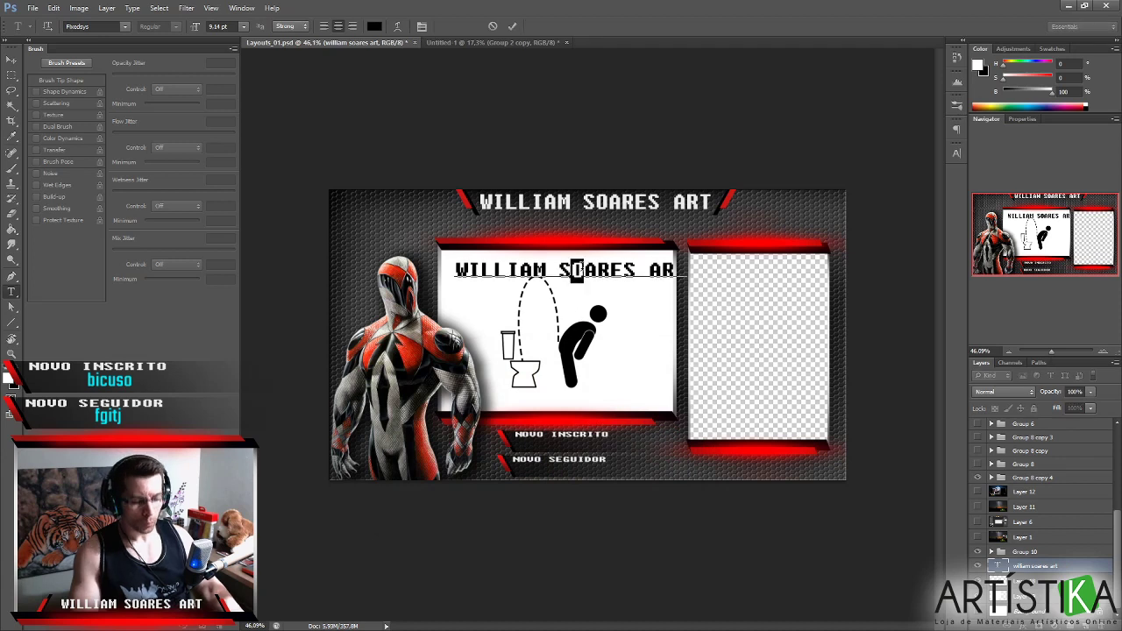
key(shift+Home)
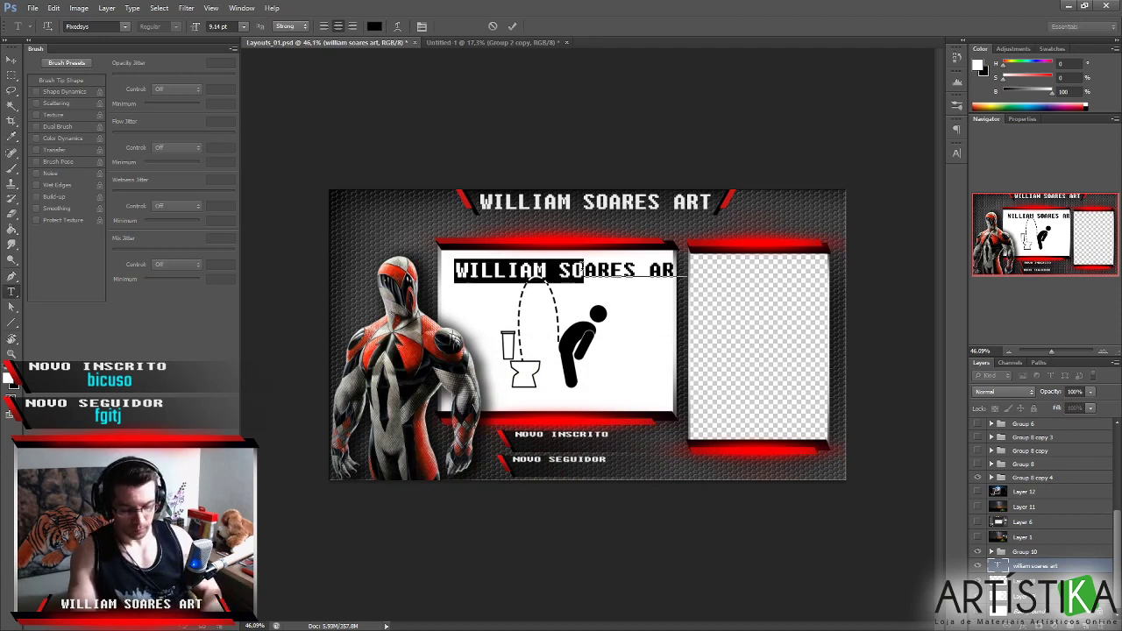
text(JÁARES ART)
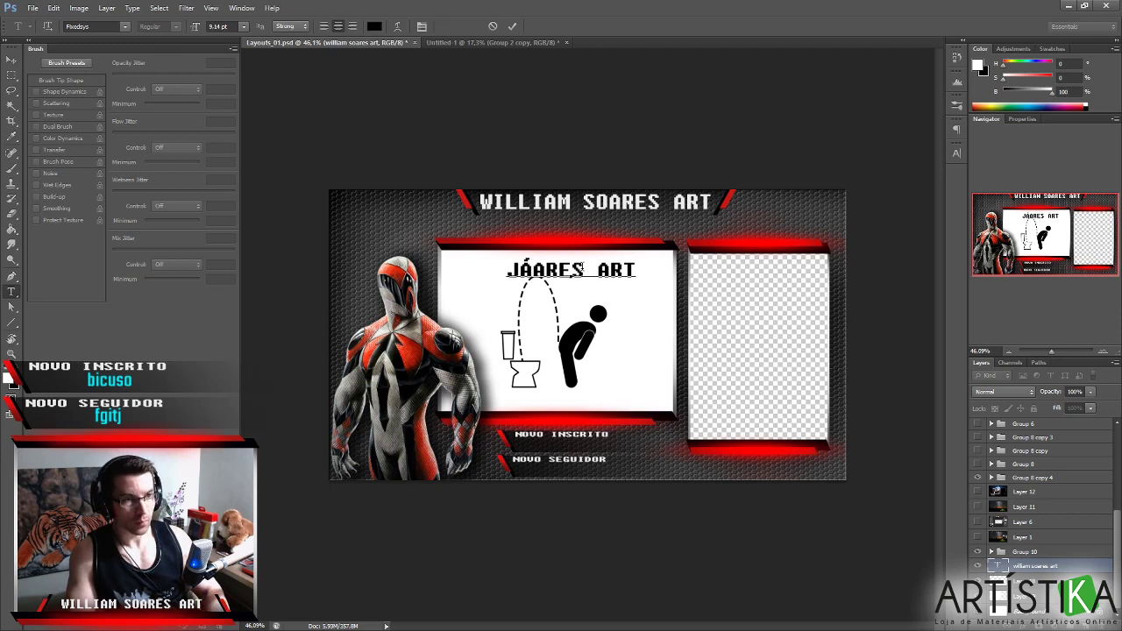
key(shift+End)
key(BackSpace)
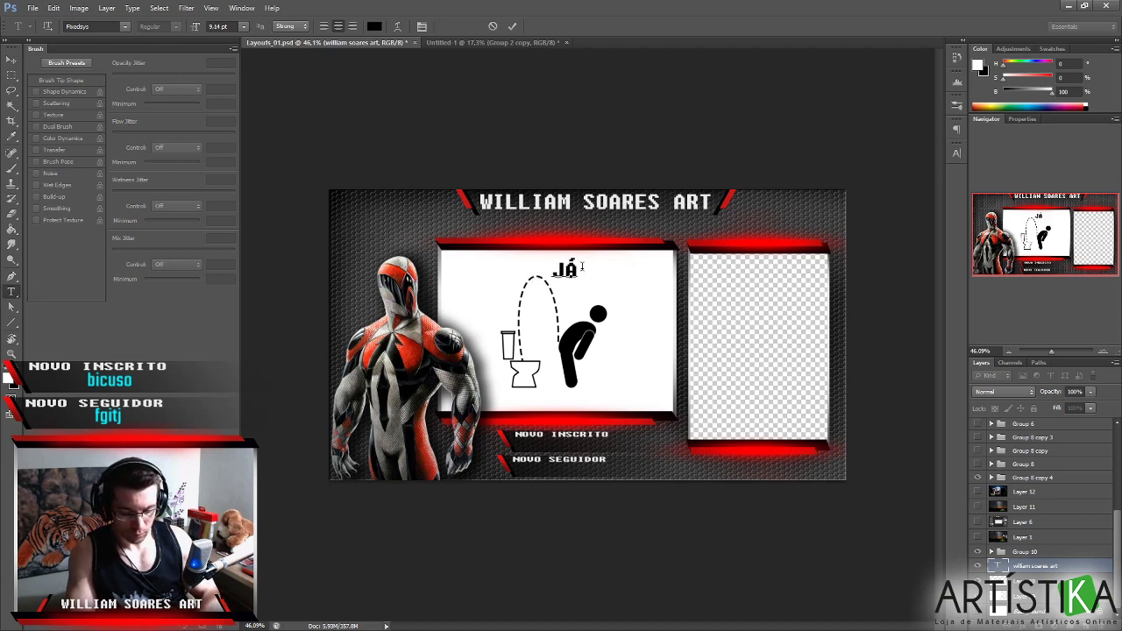
text(UI)
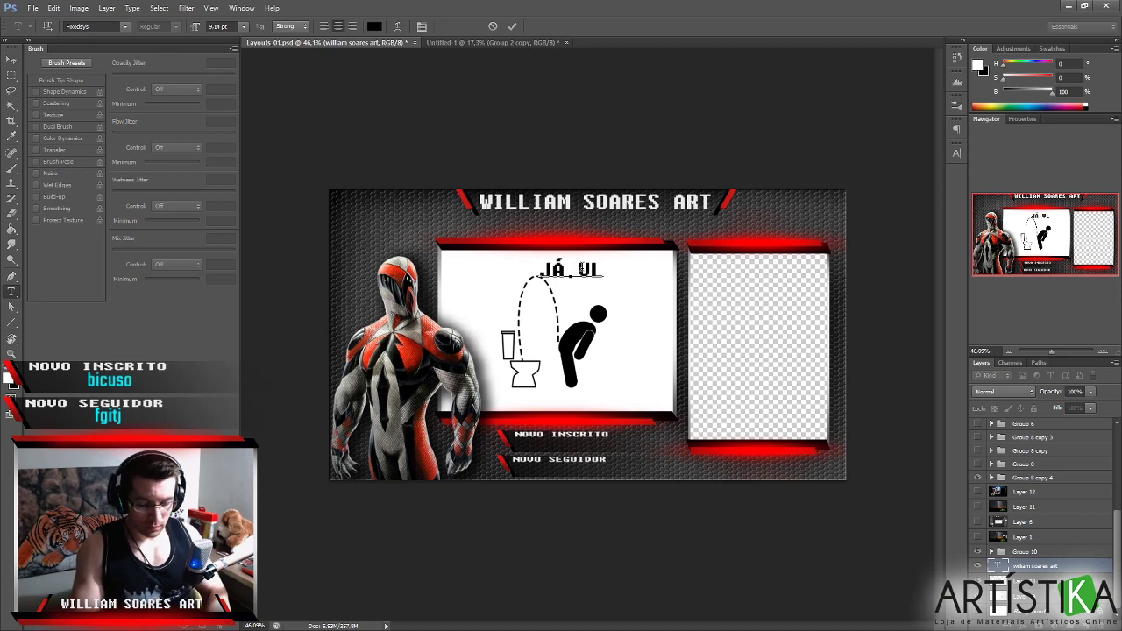
key(BackSpace)
text(OLTA)
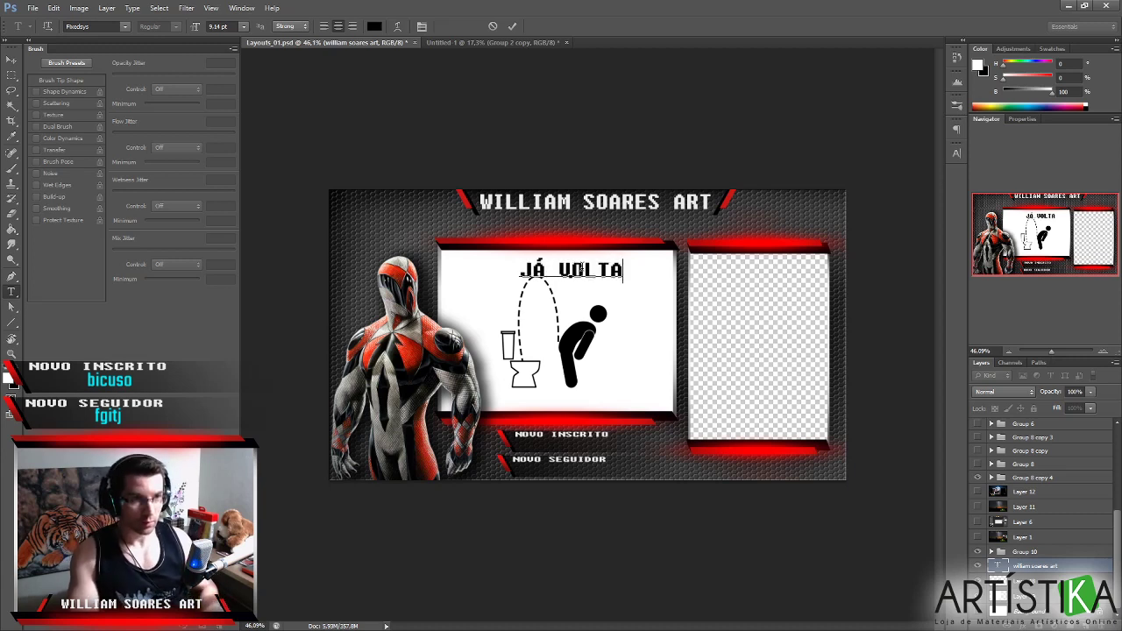
text(!)
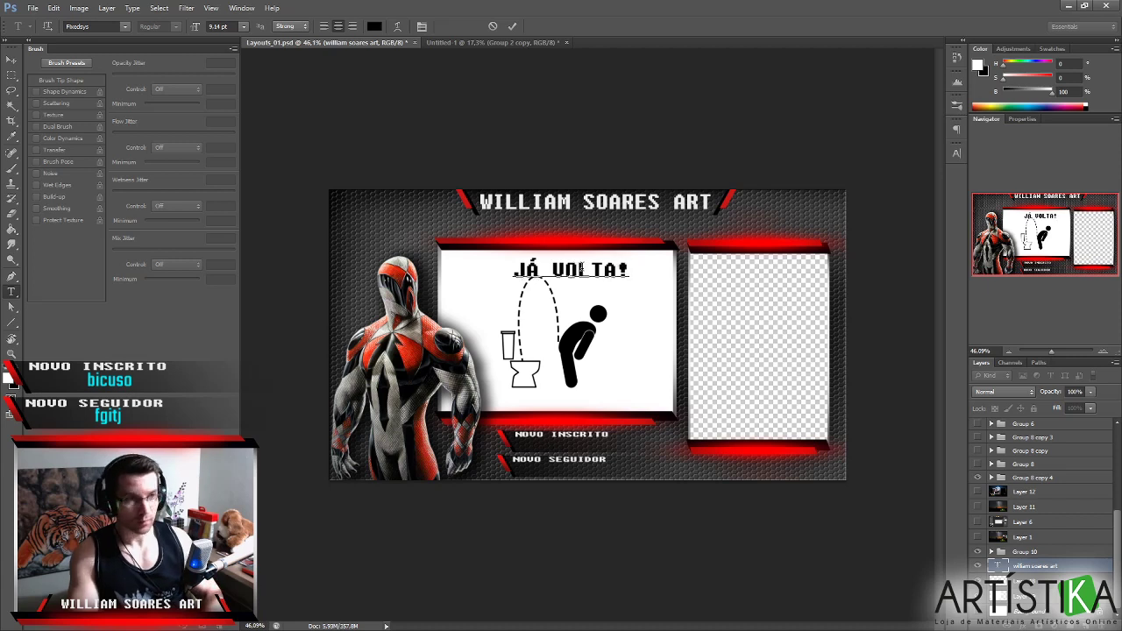
Insert the streamer's short name before "JÁ VOLTA!", shift the text to fit within the white frame and commit it.
key(Home)
text(WOLL)
key(BackSpace)
key(BackSpace)
key(BackSpace)
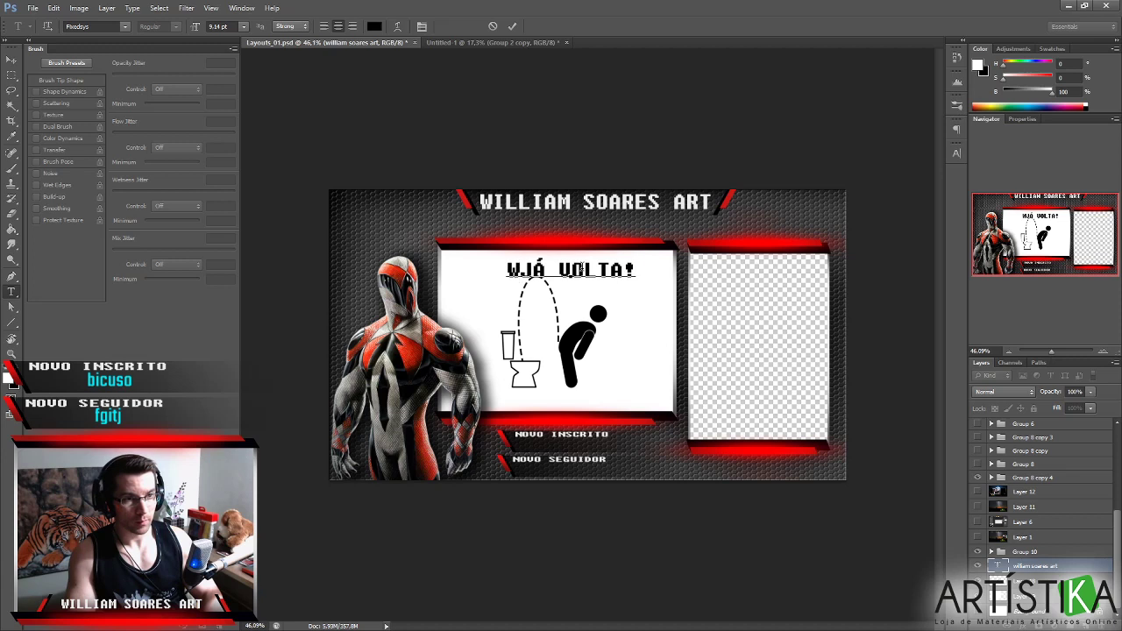
text(ILL)
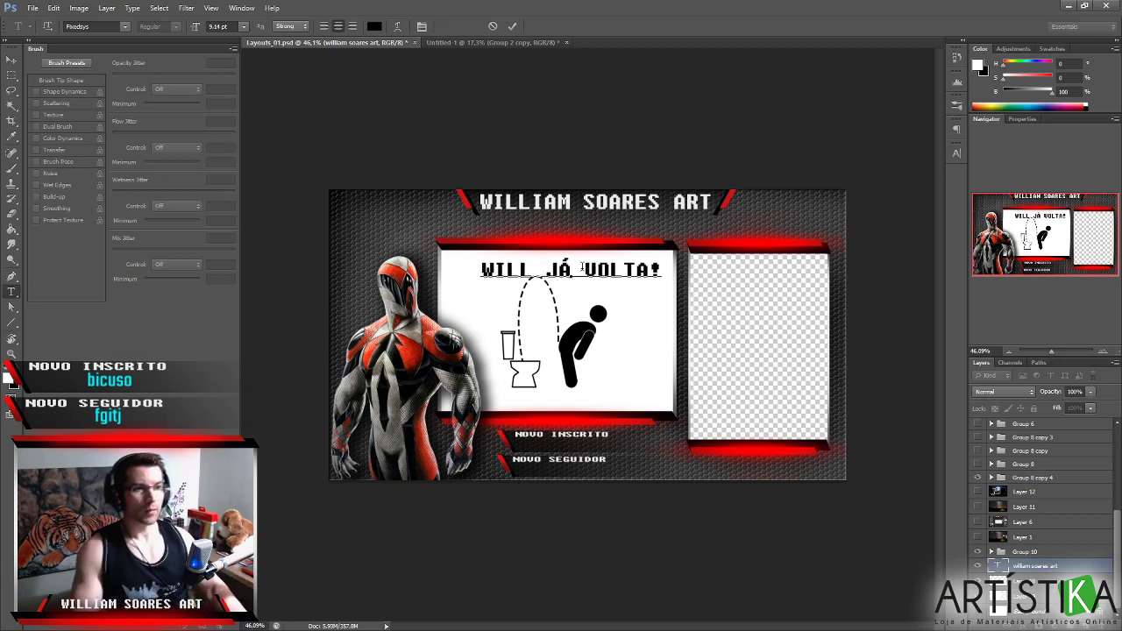
key(Right)
key(Right)
key(Right)
key(Delete)
text(V)
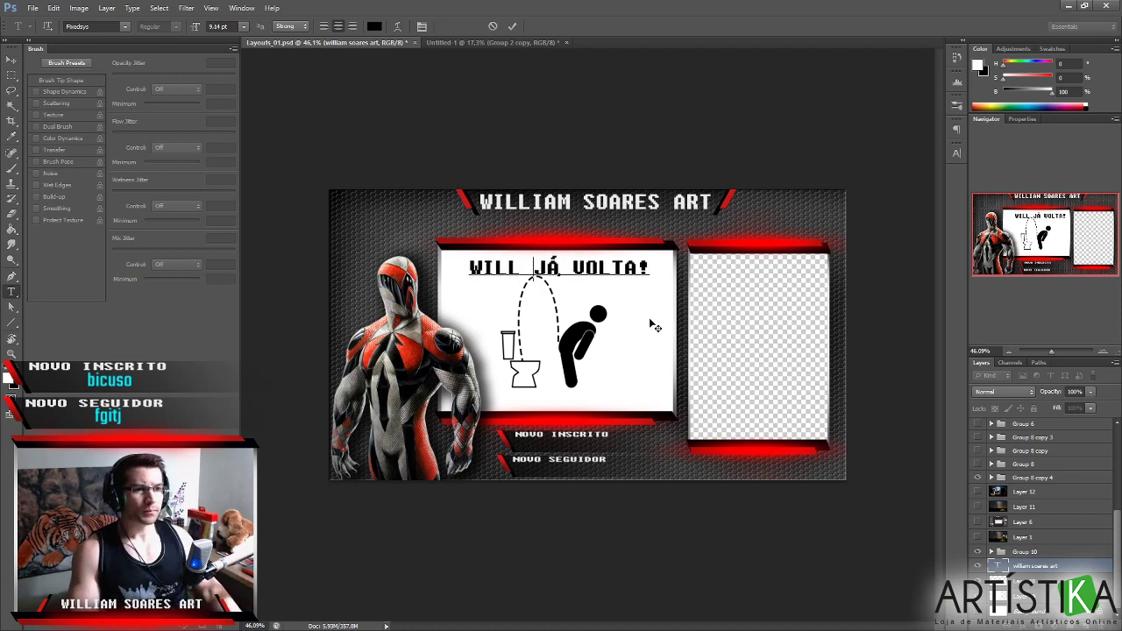
drag(649, 323, 651, 324)
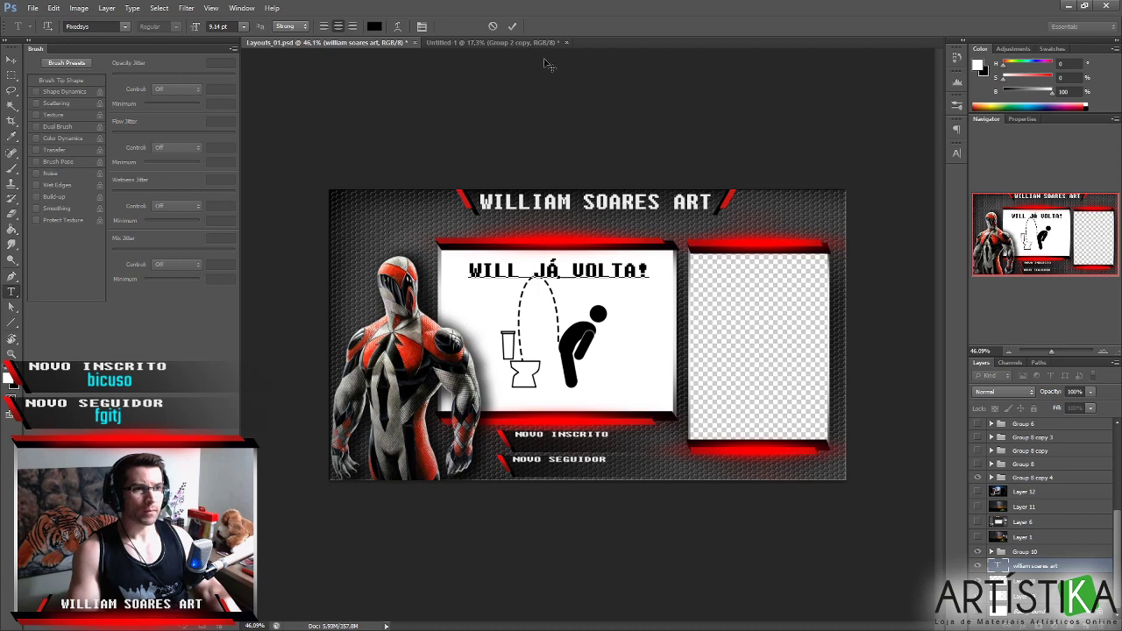
click(512, 27)
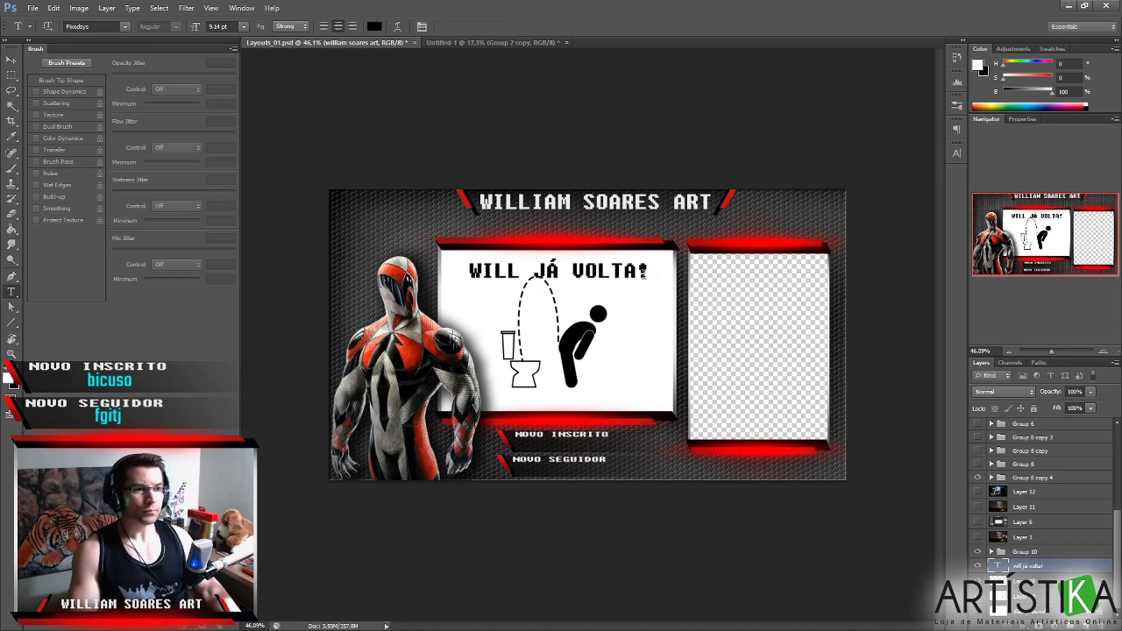
Scale the pictogram down to about 72% and centre it beneath the text in the white frame.
click(1055, 580)
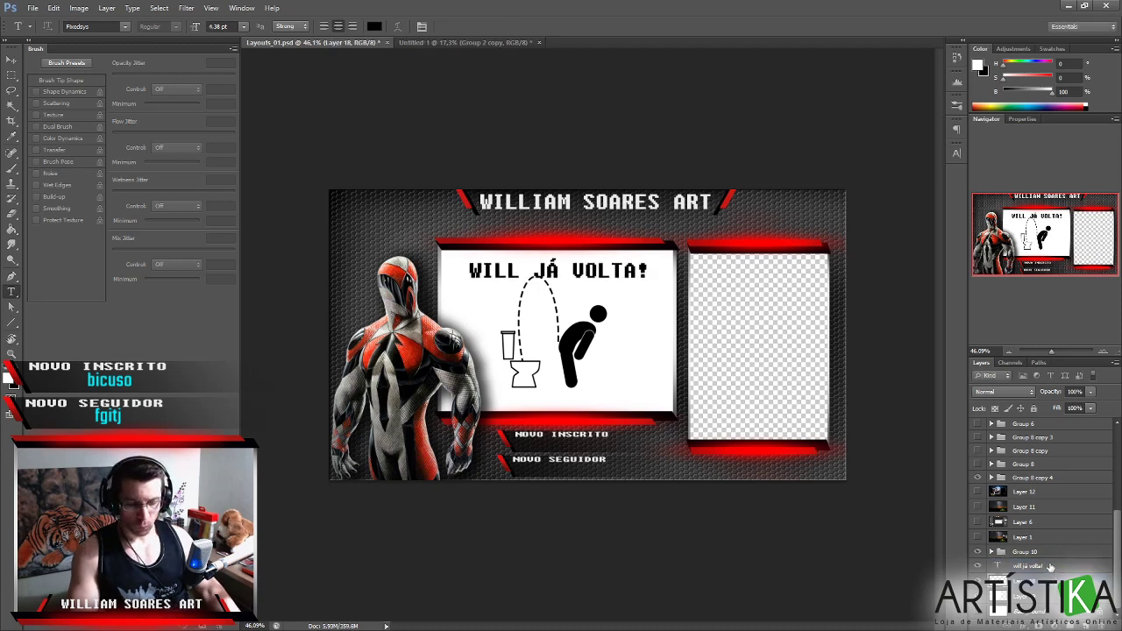
key(v)
drag(500, 279, 515, 291)
mouse_move(581, 323)
mouse_down()
mouse_move(619, 285)
mouse_move(570, 315)
mouse_up()
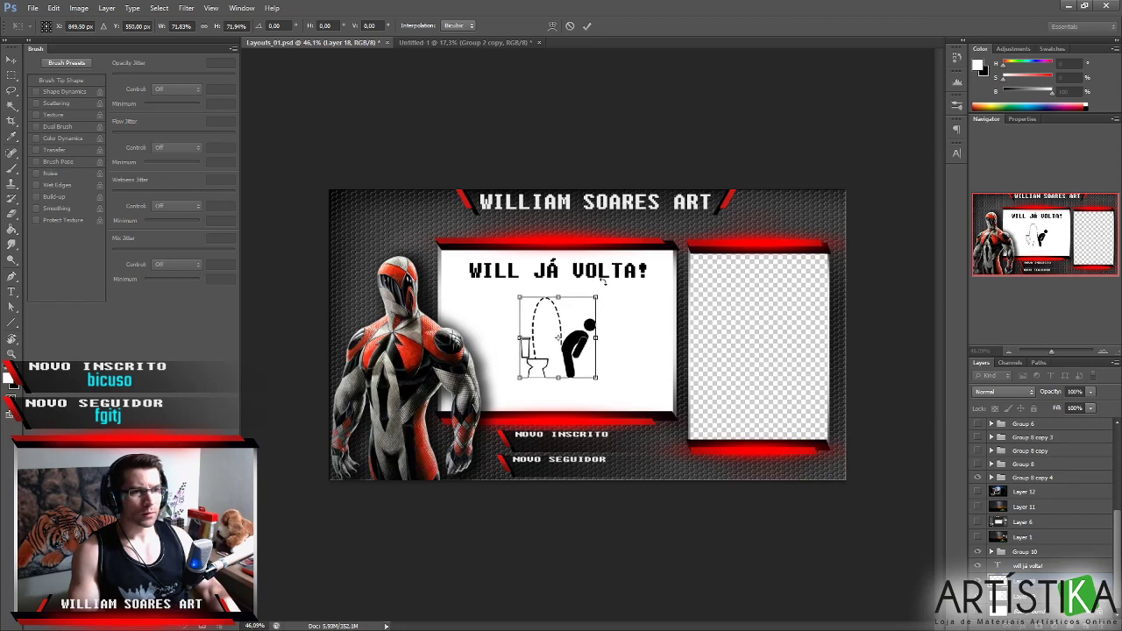
click(587, 26)
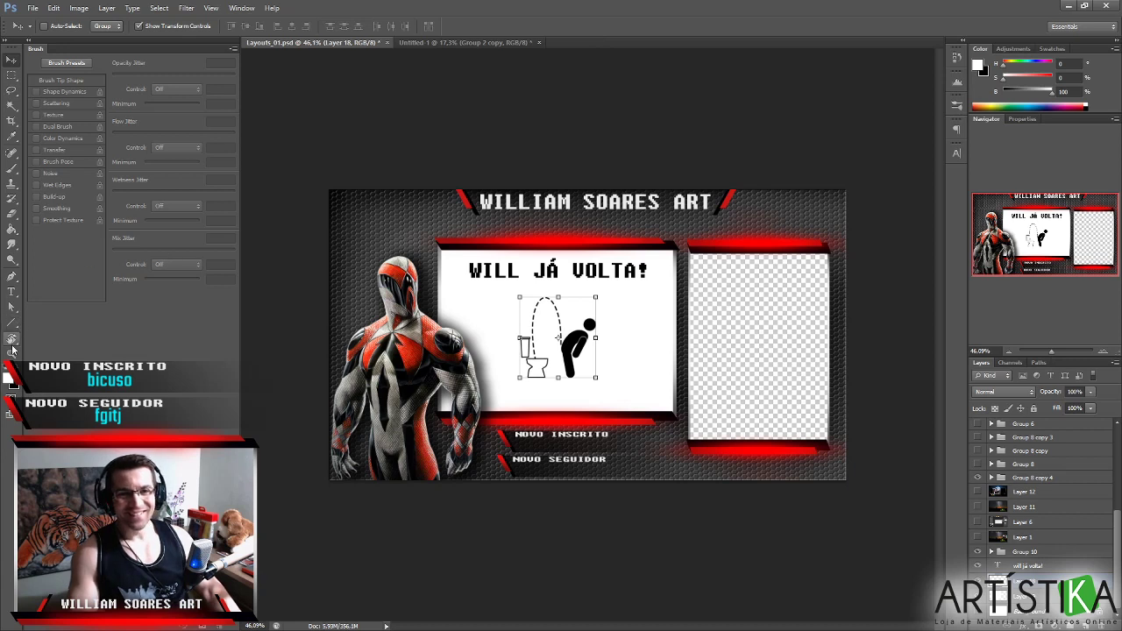
Draw an unfilled circle about 447 px wide around the pictogram with a 5.95 pt stroke.
click(12, 329)
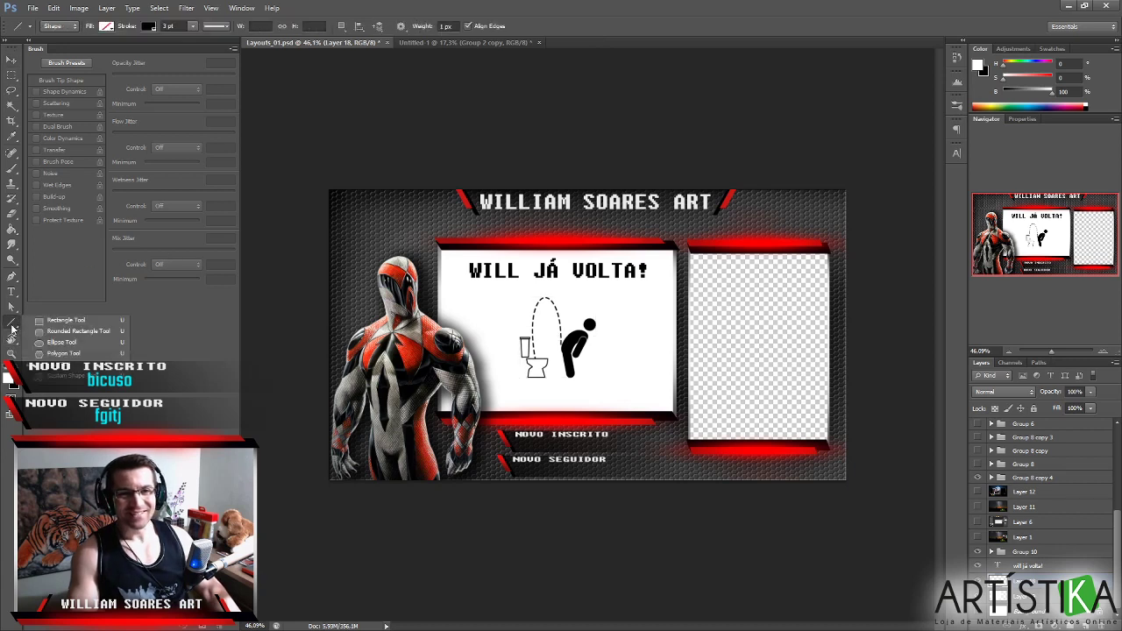
click(70, 348)
drag(509, 296, 611, 402)
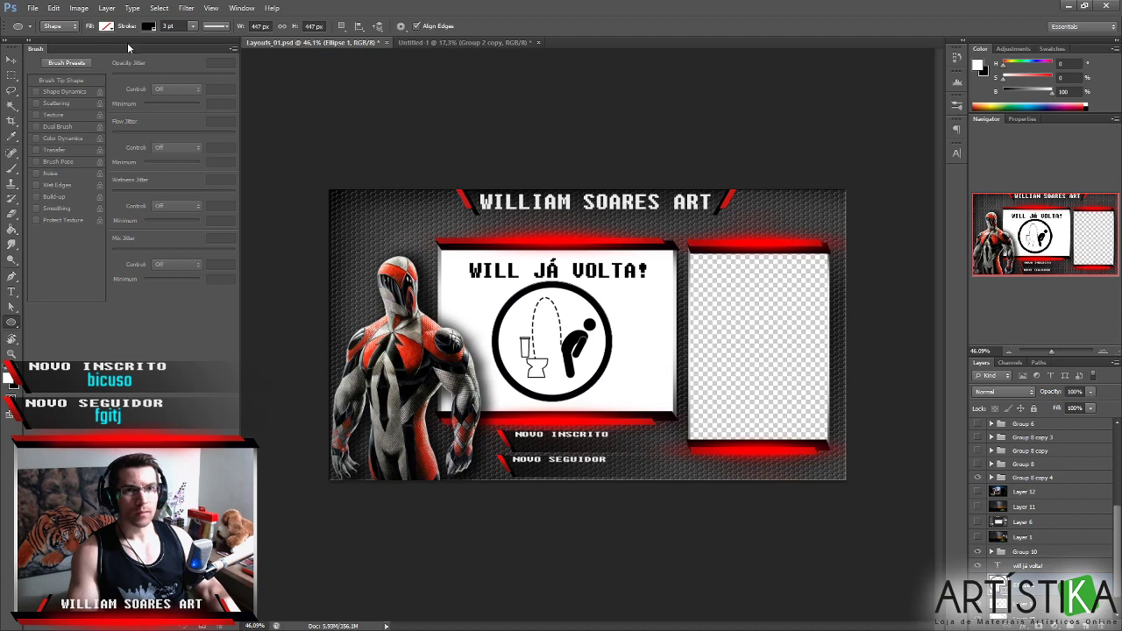
click(193, 26)
drag(193, 39, 194, 40)
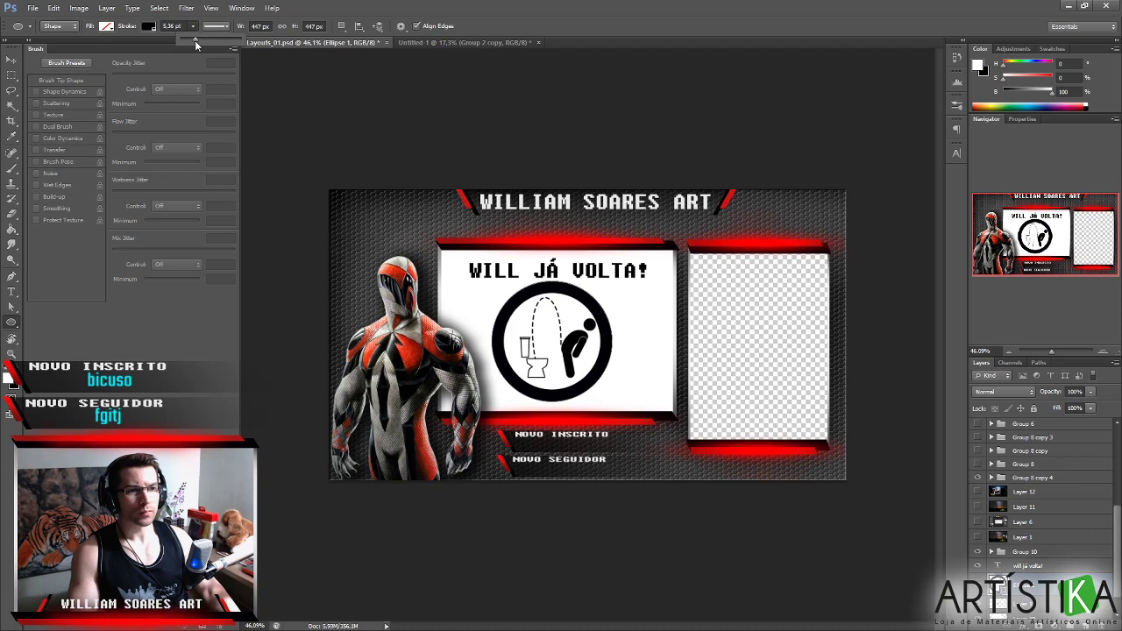
drag(195, 41, 195, 41)
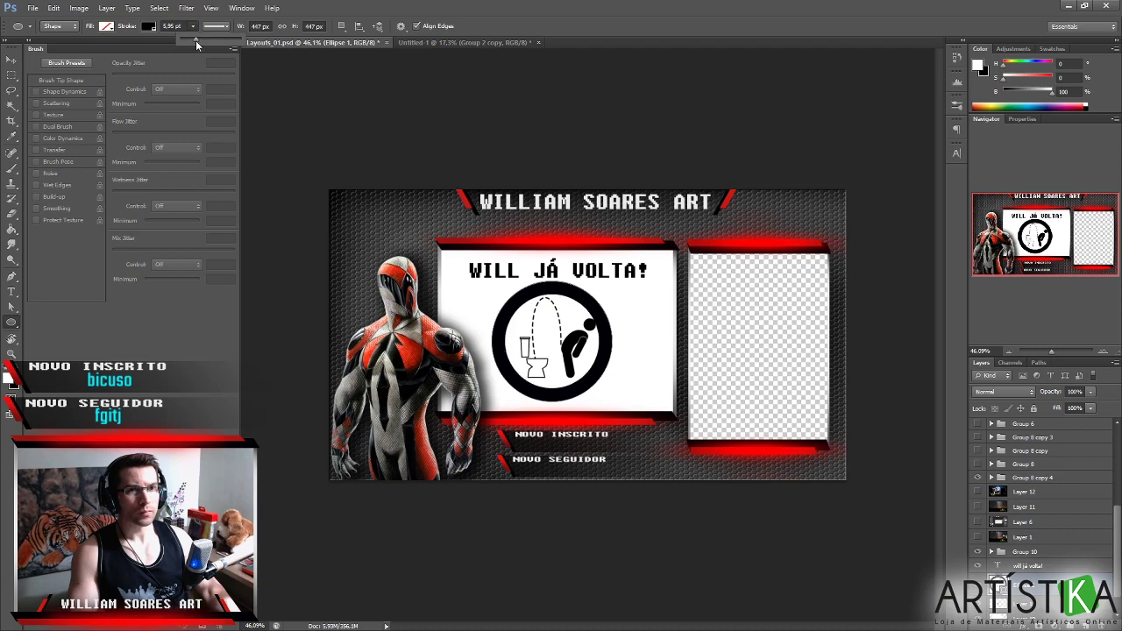
Change the circle's stroke colour to the dark red c72329.
click(149, 25)
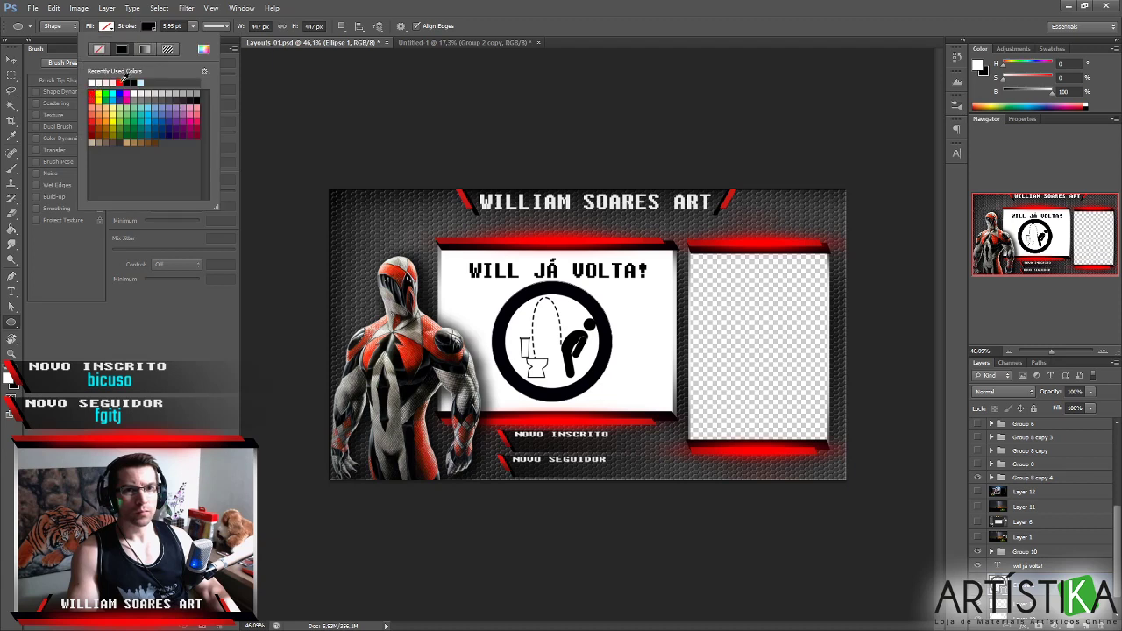
click(121, 82)
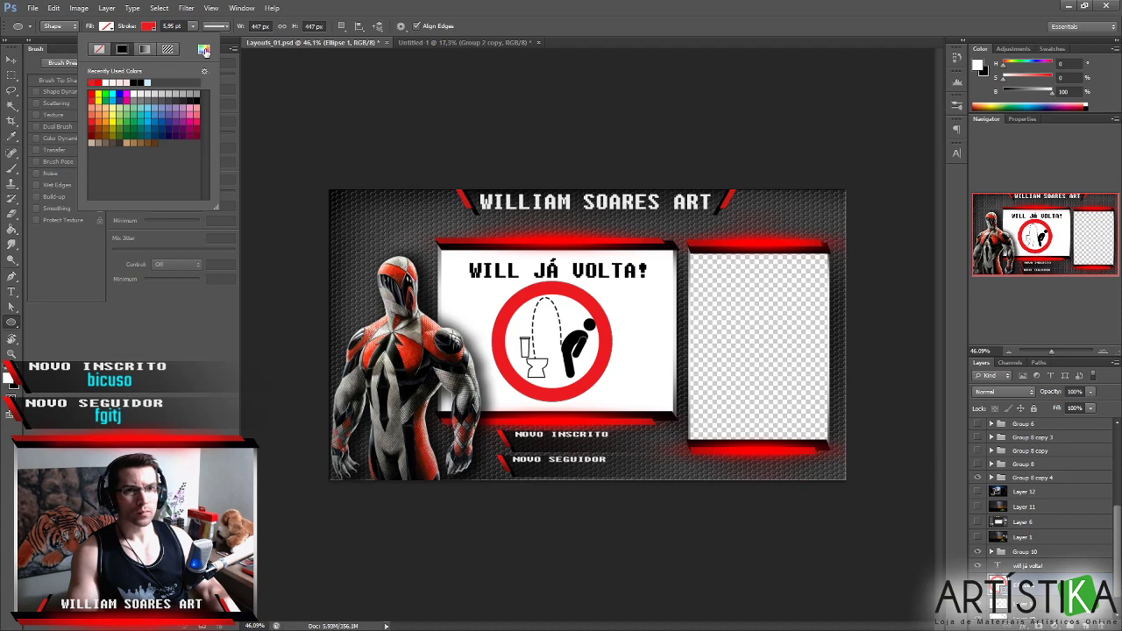
click(203, 49)
drag(513, 392, 512, 396)
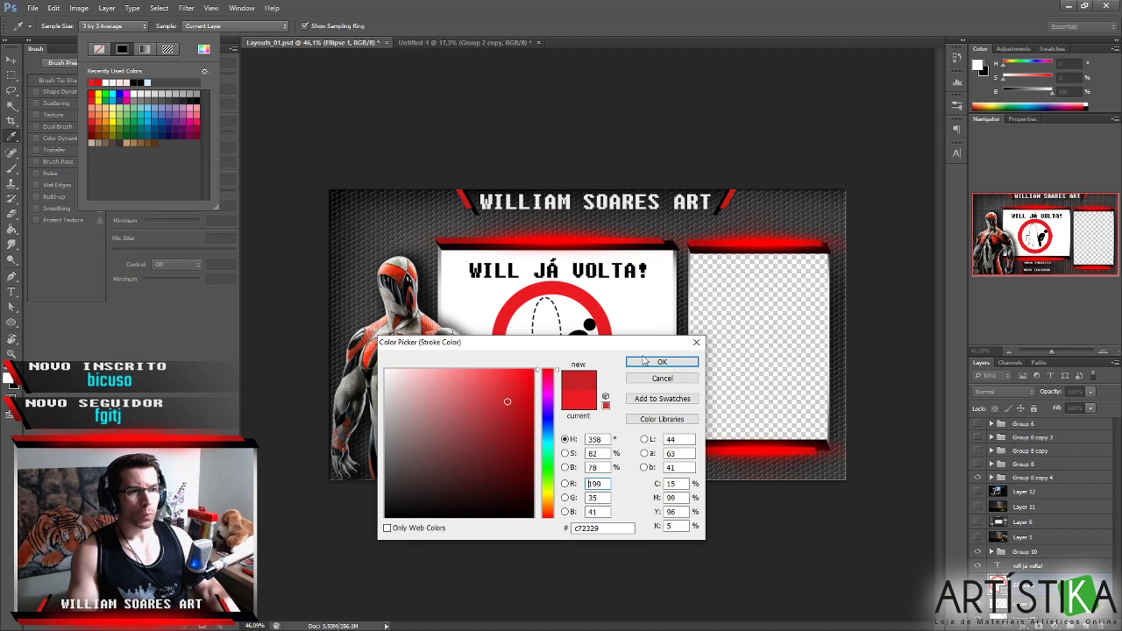
click(662, 362)
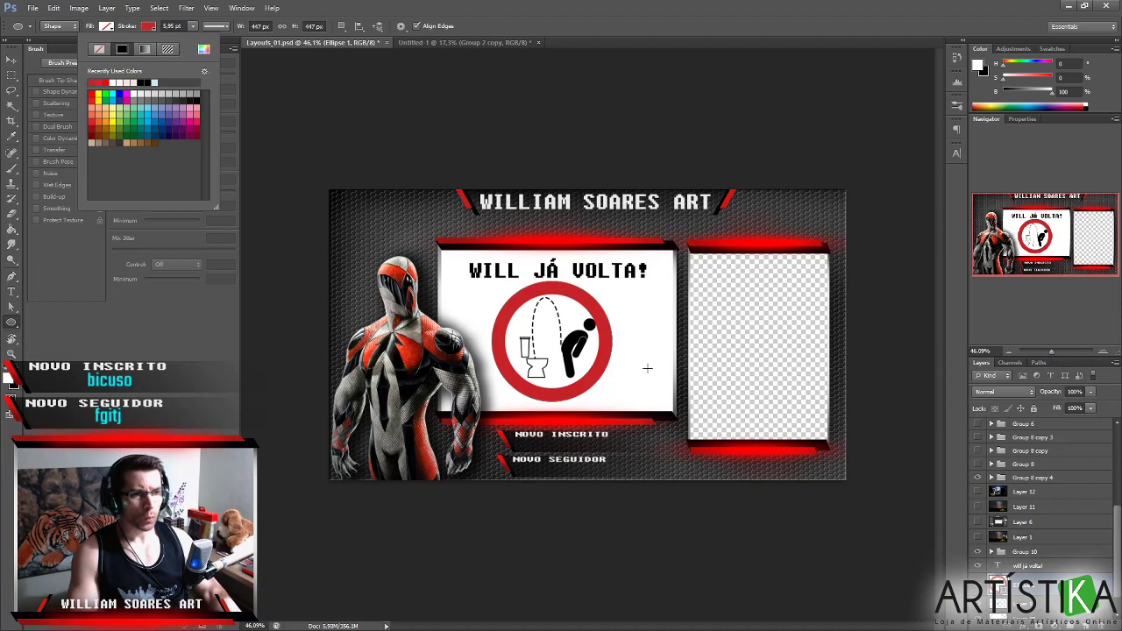
Scale the toilet pictogram down to about 95% so it sits inside the red circle, and commit the transform.
scroll(1062, 575, down, 1)
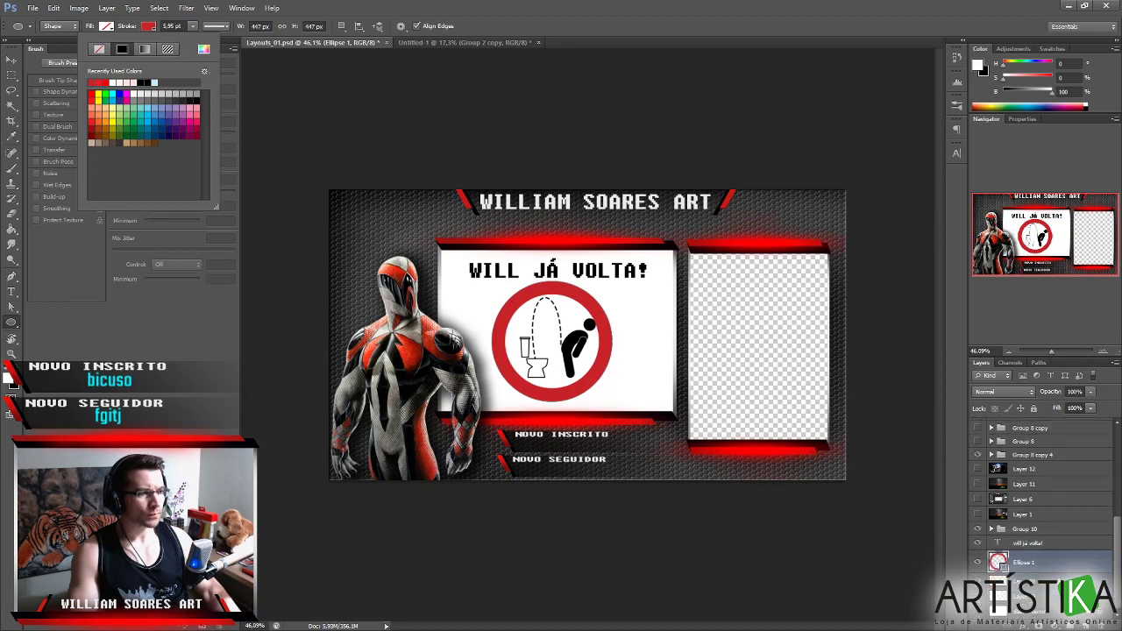
click(1049, 561)
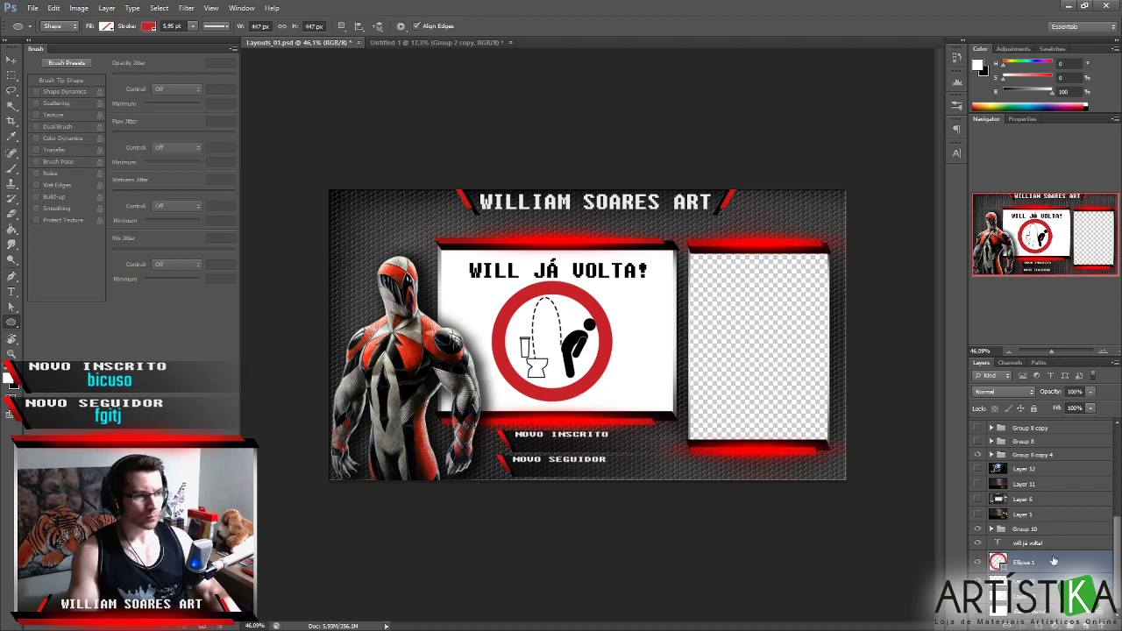
key(ctrl+shift+alt+n)
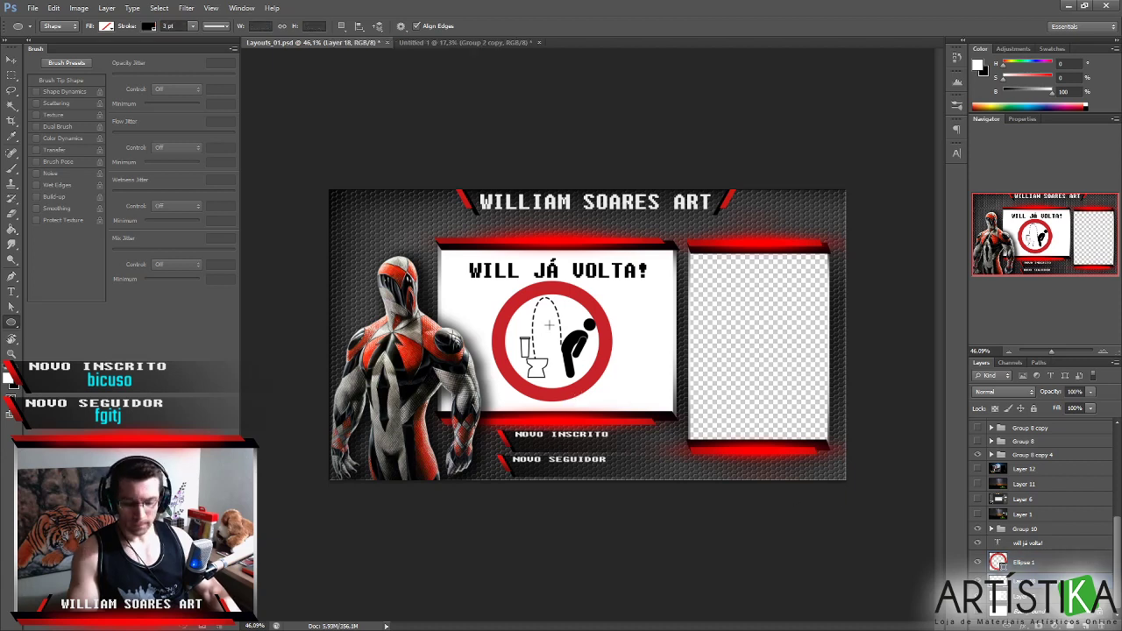
key(ctrl+t)
drag(597, 298, 593, 302)
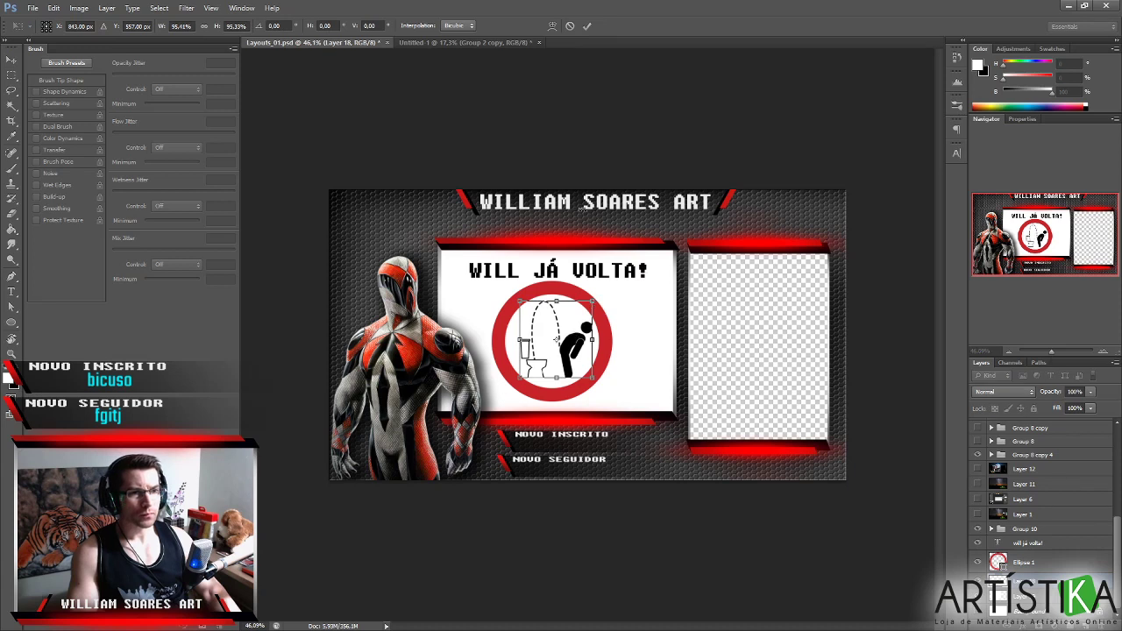
click(587, 26)
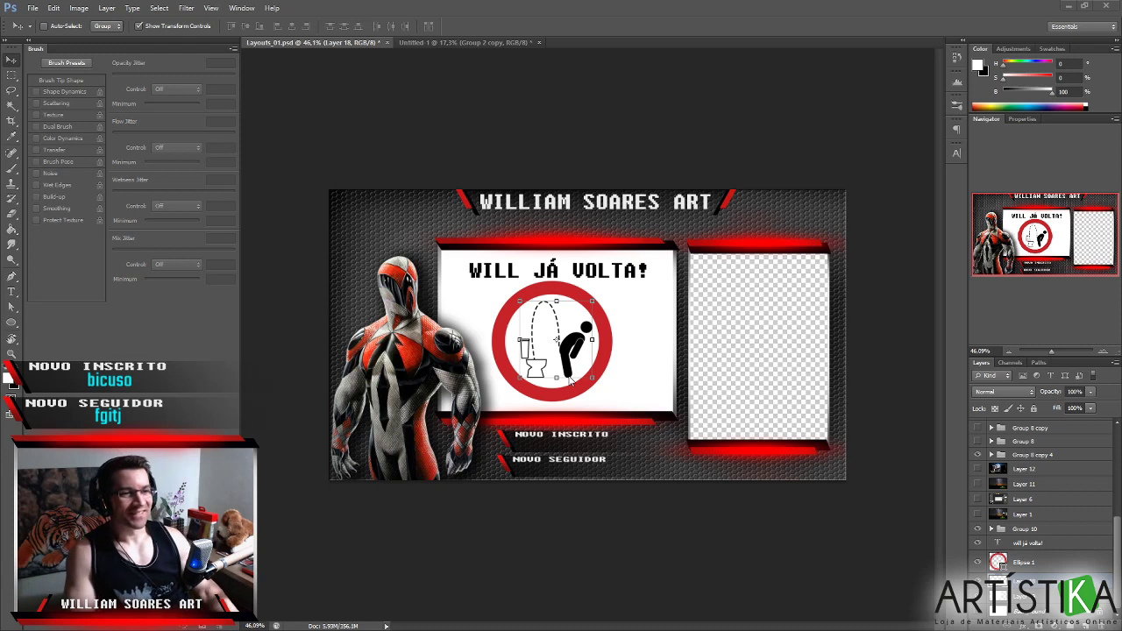
Examine the layers inside Group 2 of the pictogram document and return to Layouts_01.psd.
click(444, 40)
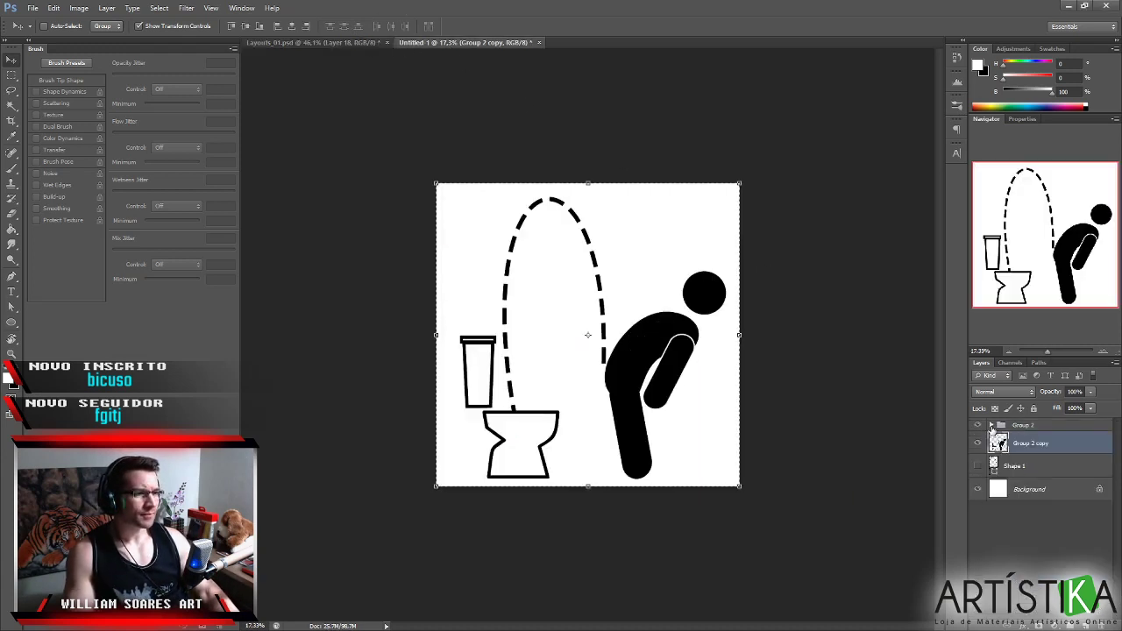
click(991, 426)
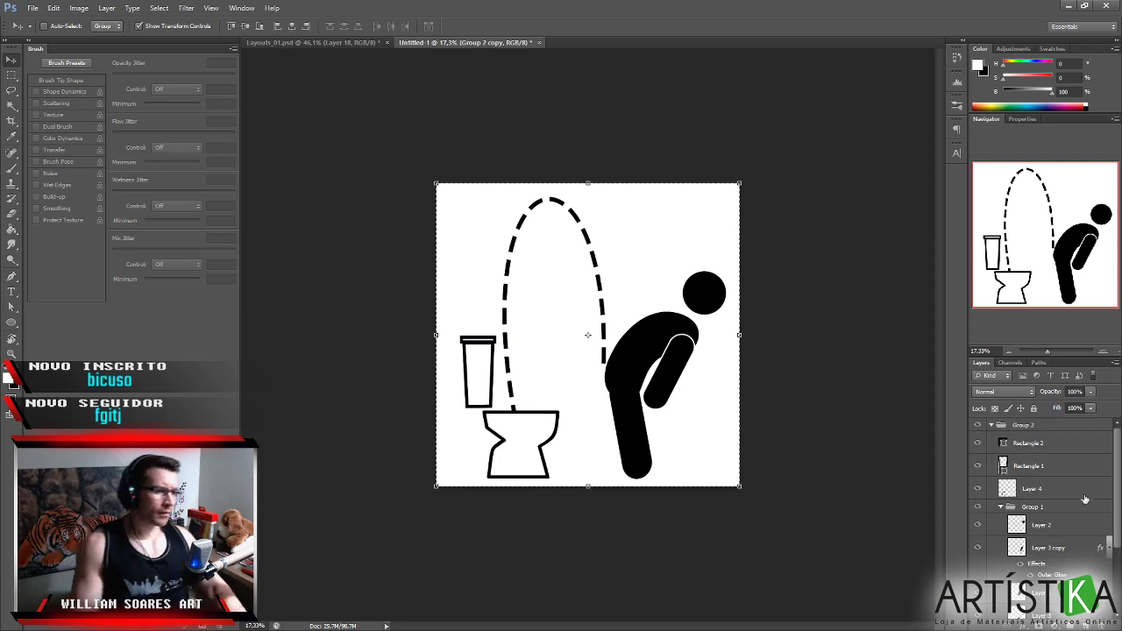
click(308, 42)
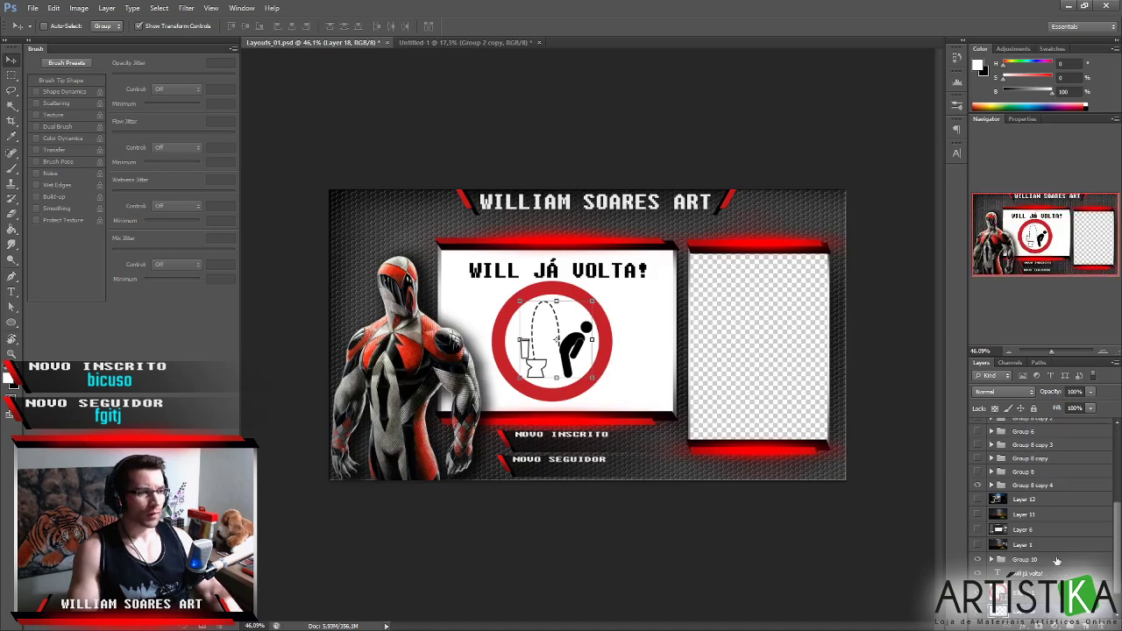
On a new layer above the white background, paint soft dark shading along the large frame's inner edges with a 403 px soft brush at 15% brightness.
scroll(1057, 561, down, 1)
click(1055, 585)
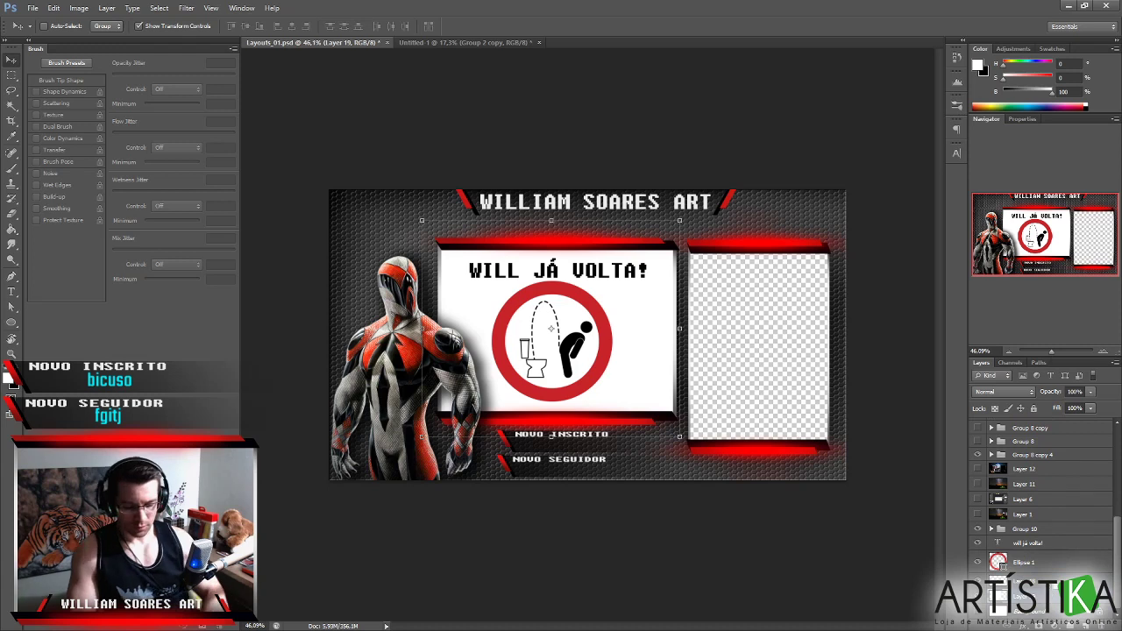
key(alt+bracketright)
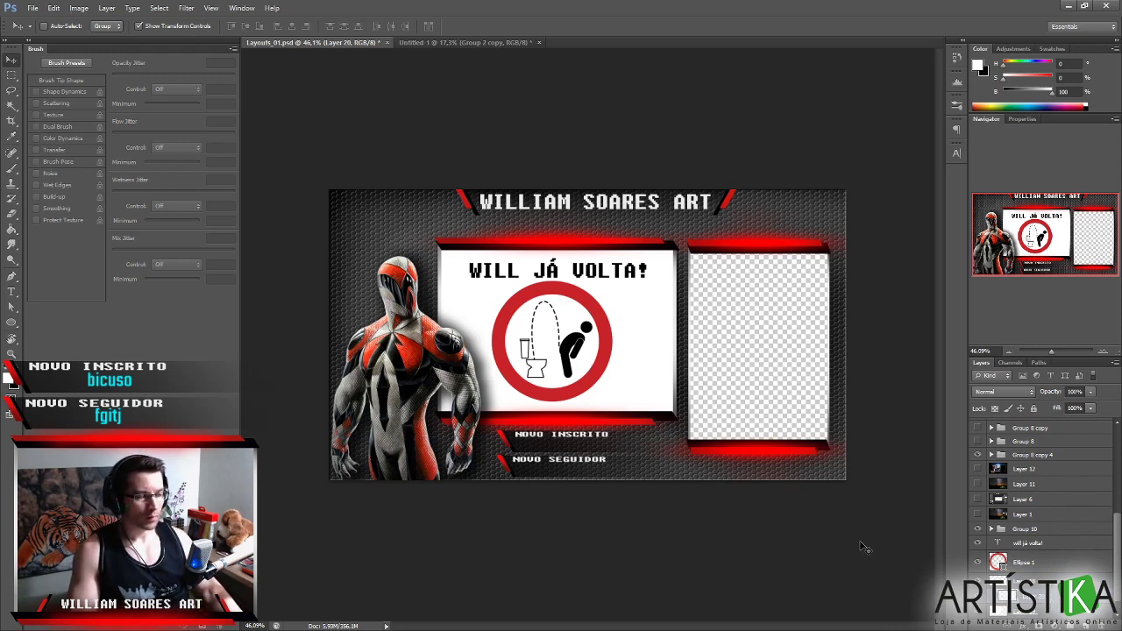
key(b)
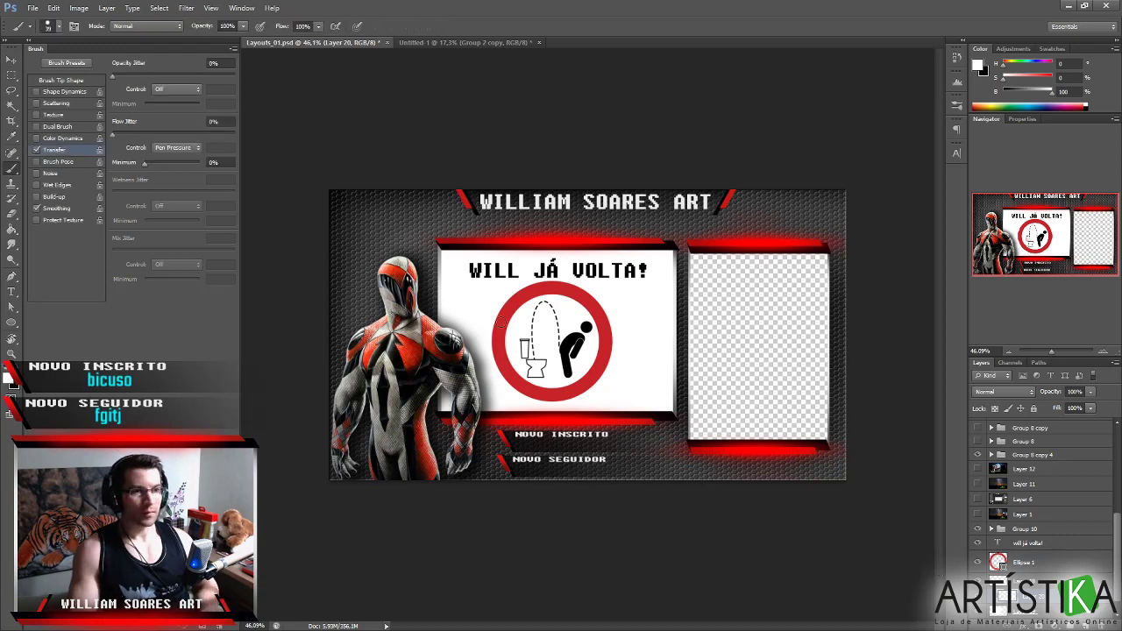
key(bracketright)
key(bracketright)
key(bracketright)
key(bracketright)
key(bracketright)
right_click(489, 335)
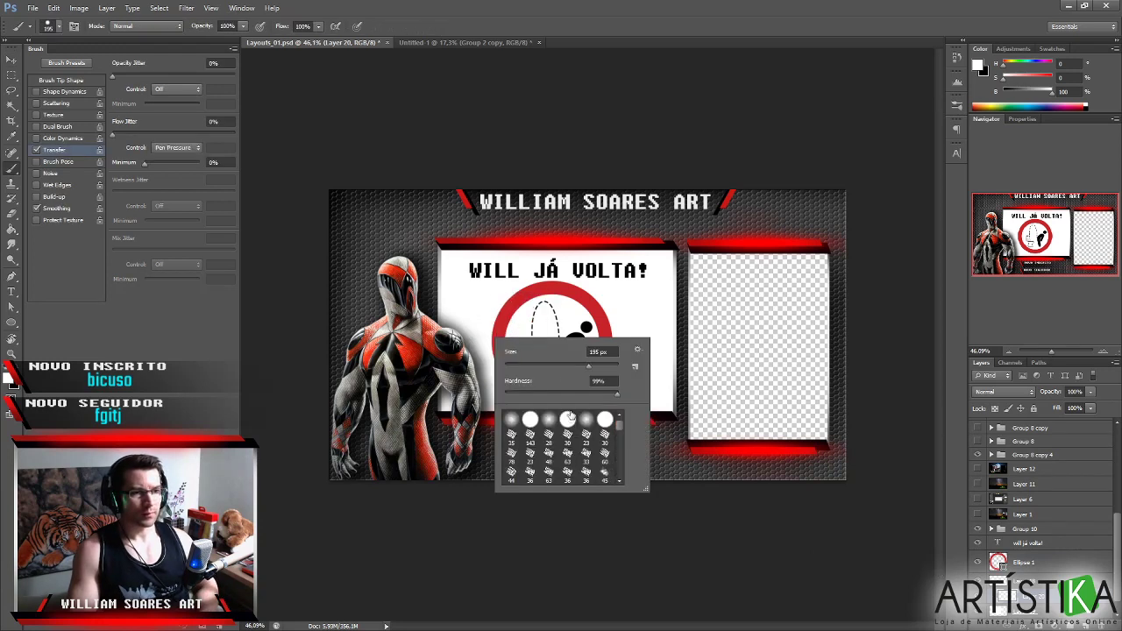
click(603, 501)
mouse_move(447, 255)
mouse_down()
mouse_move(474, 293)
mouse_move(473, 330)
mouse_move(455, 358)
mouse_move(443, 299)
mouse_move(418, 414)
mouse_move(435, 242)
mouse_move(598, 237)
mouse_move(451, 247)
mouse_move(523, 237)
mouse_move(694, 262)
mouse_move(647, 234)
mouse_move(679, 228)
mouse_move(437, 240)
mouse_move(449, 269)
mouse_move(431, 245)
mouse_move(421, 442)
mouse_move(440, 272)
mouse_move(471, 211)
mouse_move(450, 263)
mouse_move(530, 228)
mouse_move(458, 245)
mouse_move(494, 196)
mouse_move(537, 237)
mouse_move(486, 227)
mouse_move(554, 240)
mouse_move(497, 254)
mouse_move(630, 218)
mouse_move(492, 220)
mouse_move(400, 295)
mouse_move(407, 452)
mouse_move(674, 459)
mouse_move(589, 464)
mouse_up()
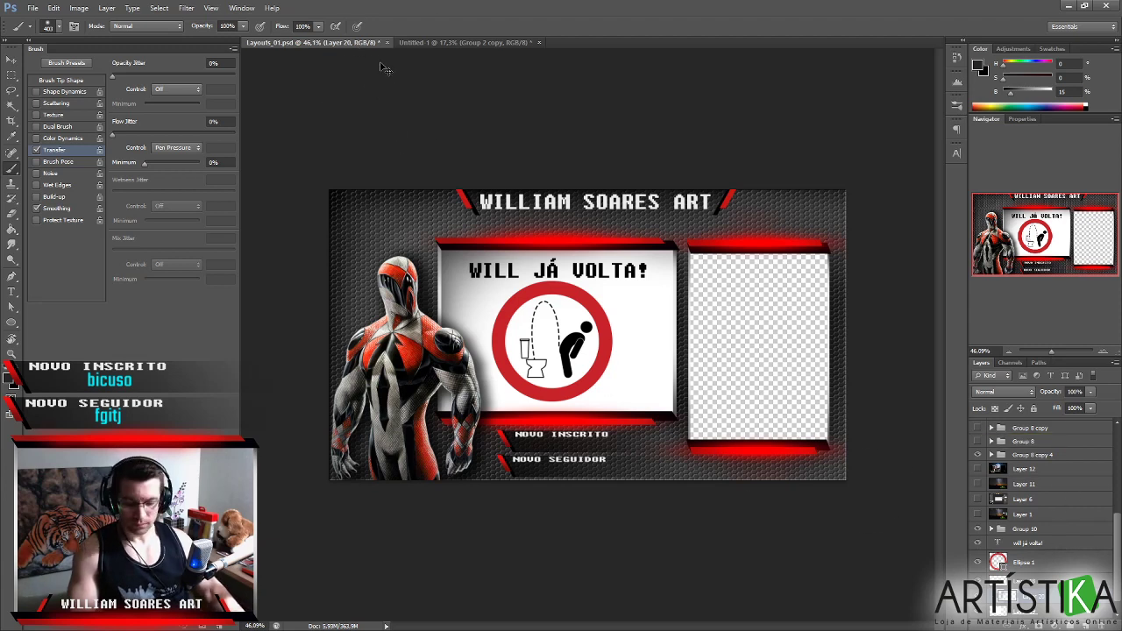
Save the layout changes in Layouts_01.psd, including the "COMEÇA EM INSTANTES..." screen.
key(ctrl+s)
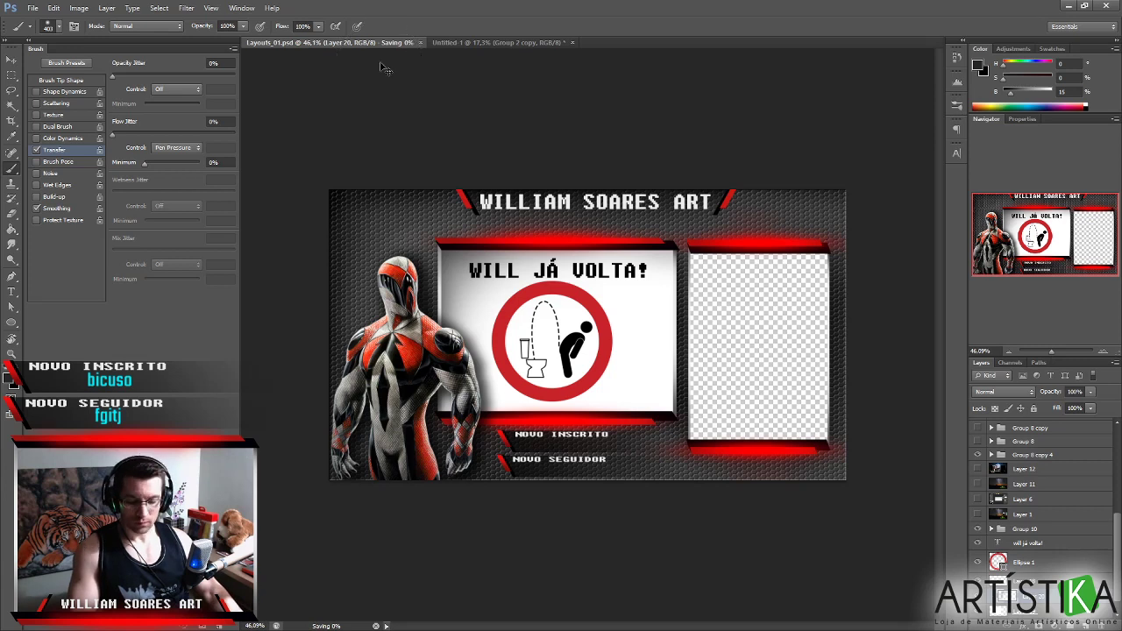
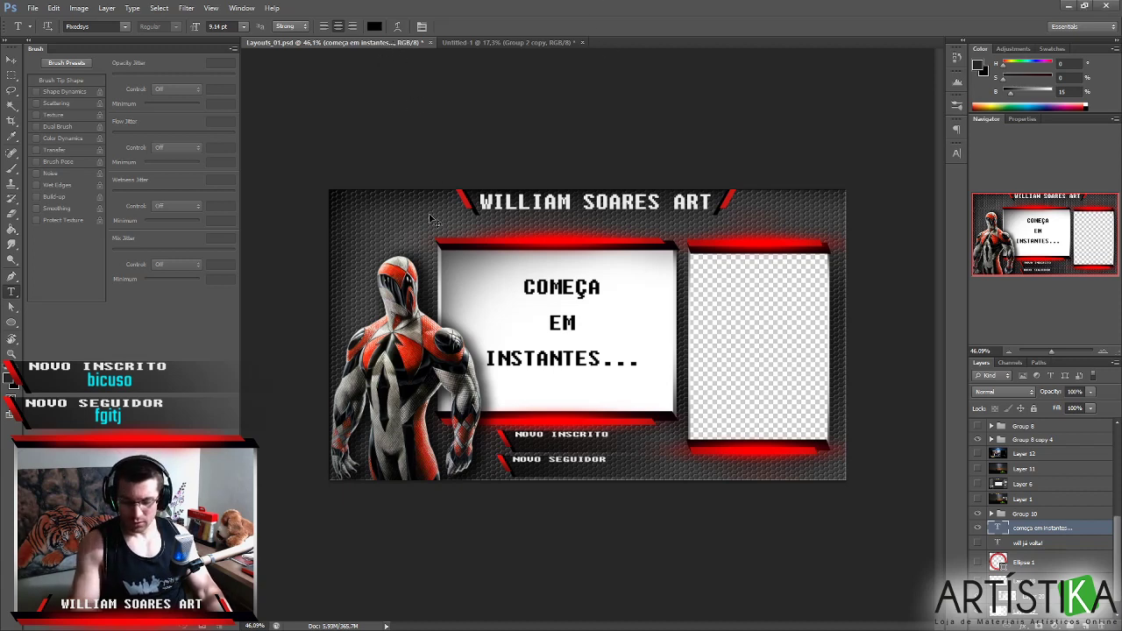
key(ctrl+s)
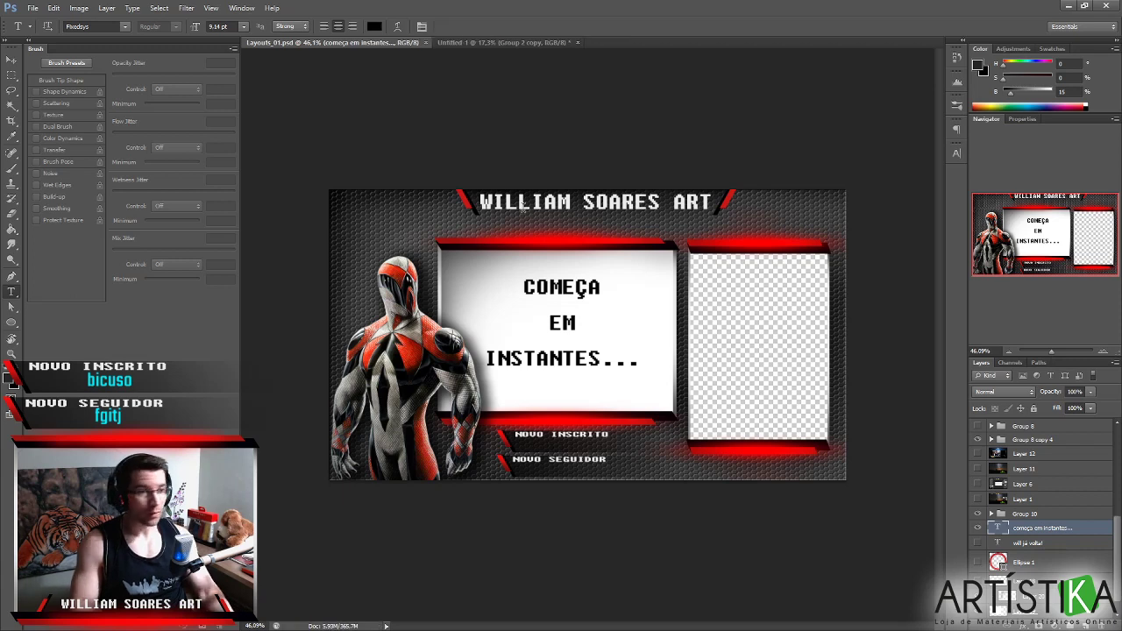